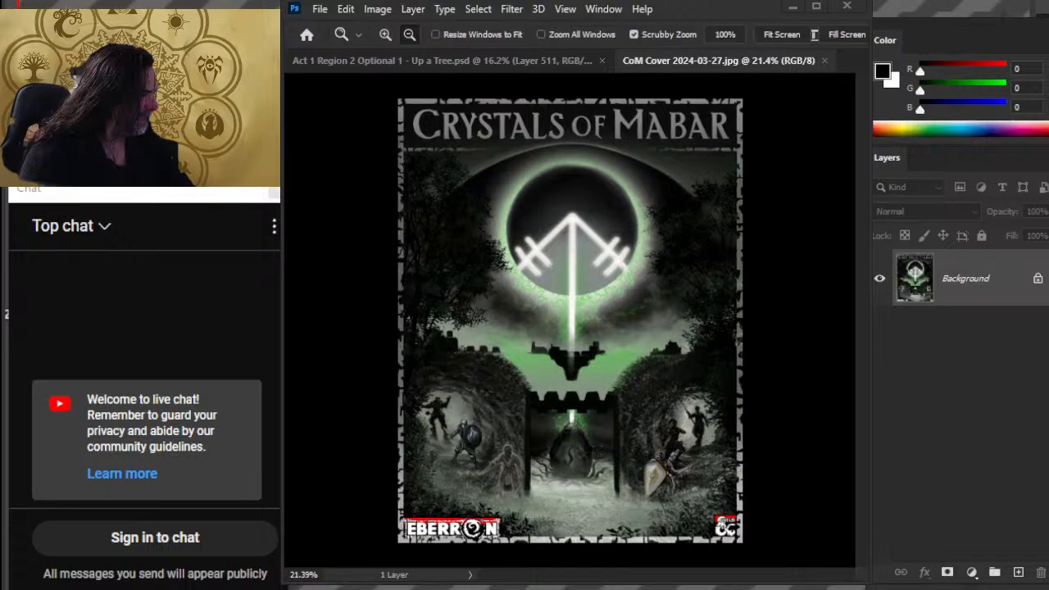
Switch to the browser, open the X profile page and close its tab
key(alt+Tab)
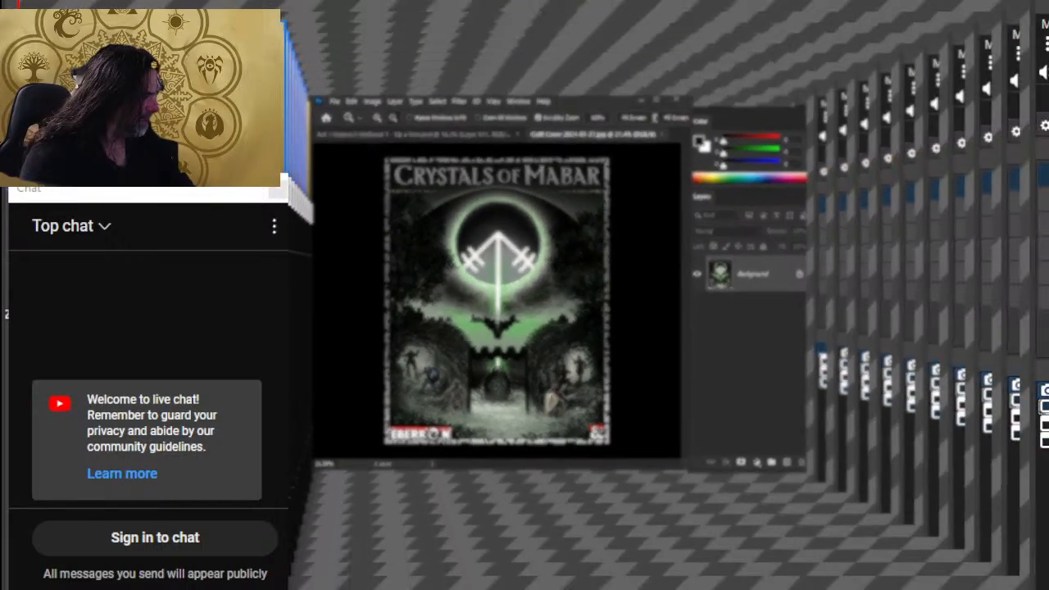
key(alt+Tab)
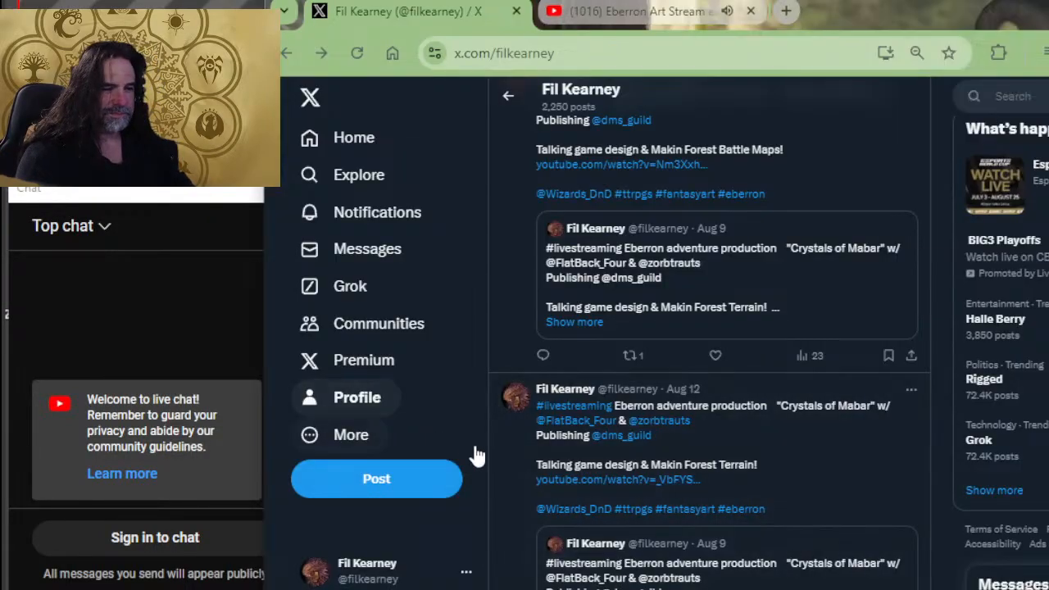
click(348, 399)
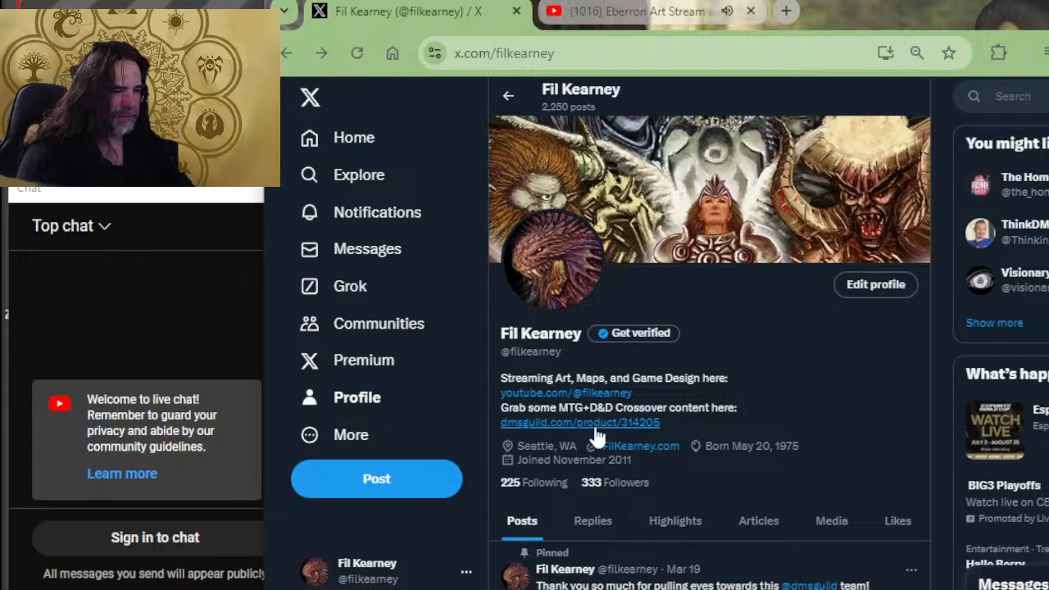
click(516, 12)
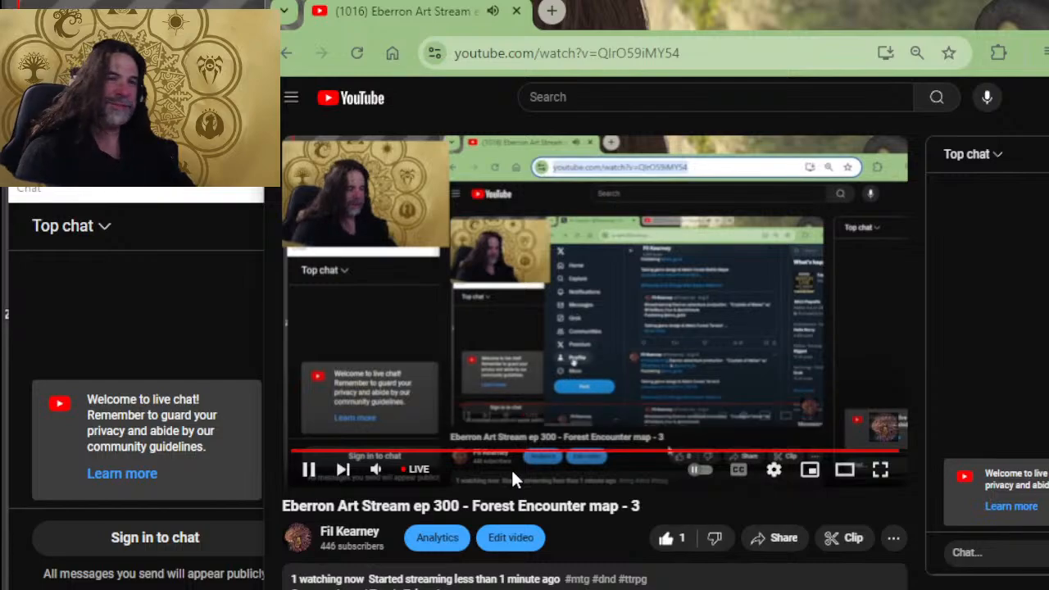
Expand the full description of the "Eberron Art Stream ep 300" video on YouTube
scroll(518, 479, down, 4)
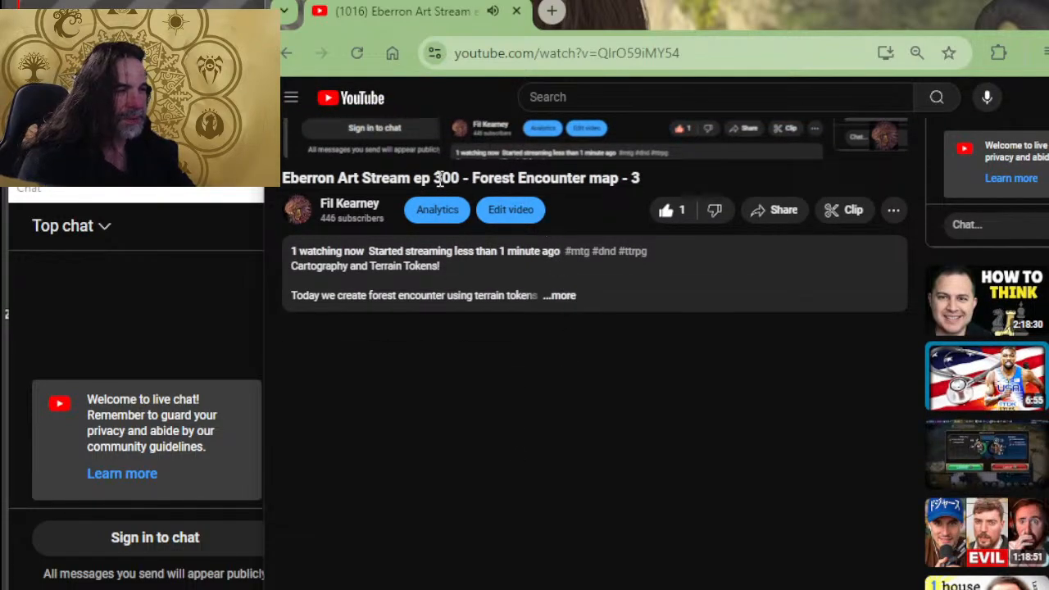
click(561, 297)
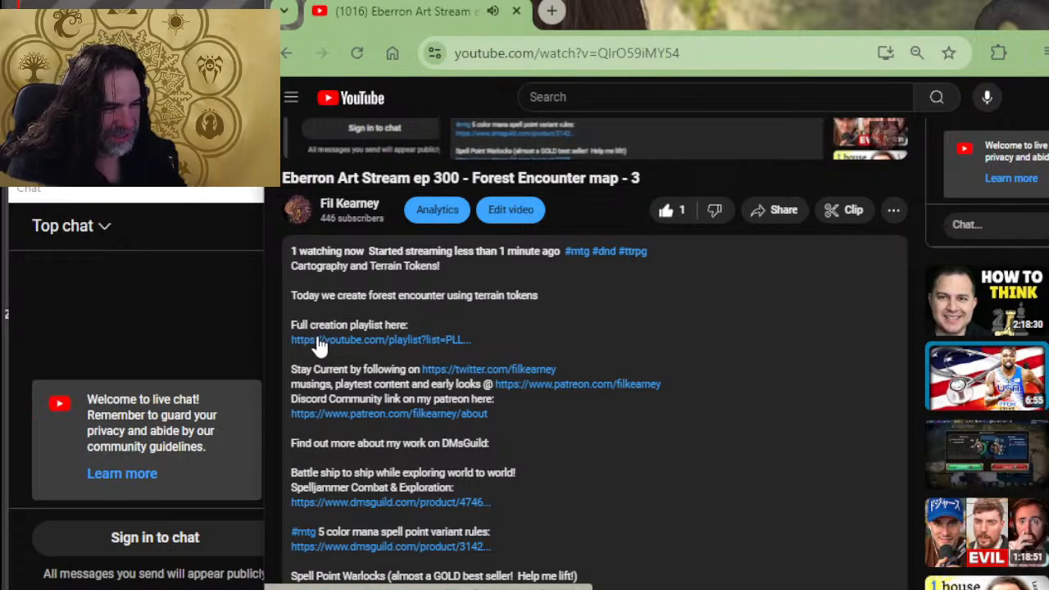
Switch back to Photoshop and close the CoM Cover 2024-03-27.jpg document
key(alt+Tab)
key(alt+Tab)
key(alt+Tab)
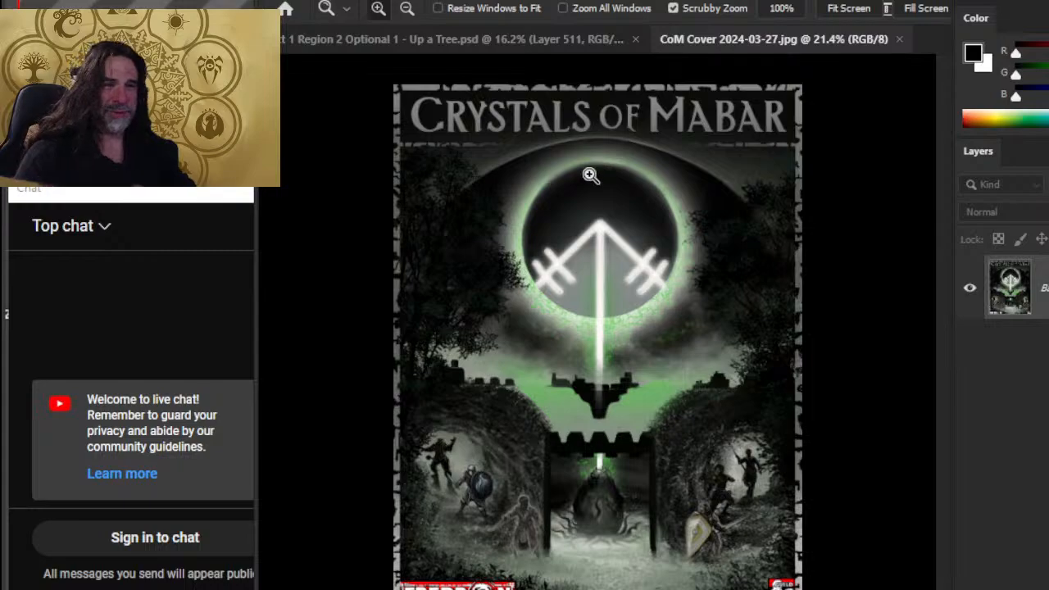
click(901, 37)
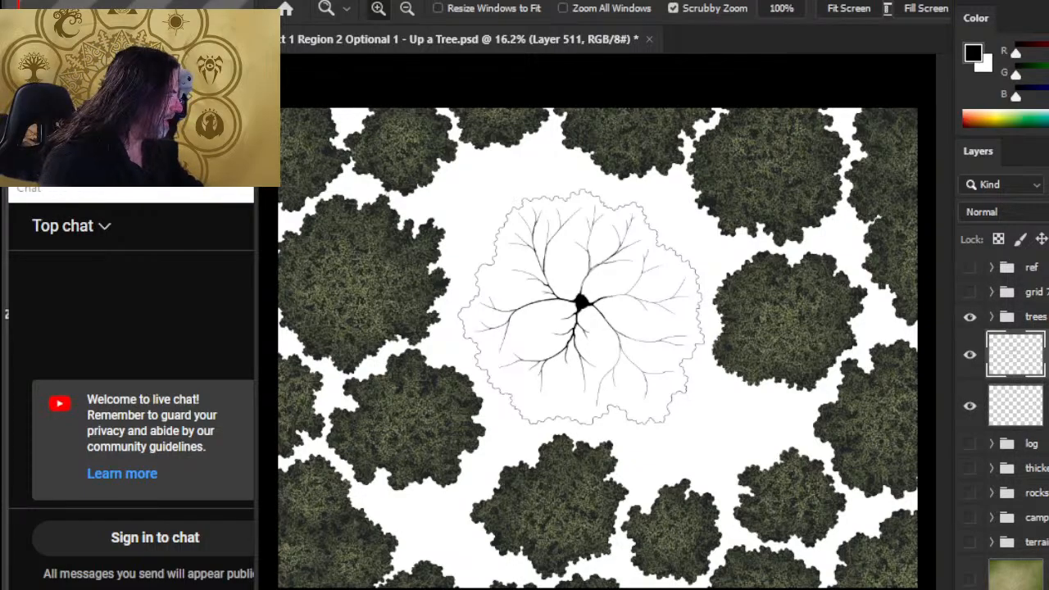
Thicken the central tree's upper-left branch between its two side-twig forks, using a black 3 px brush
drag(527, 299, 695, 354)
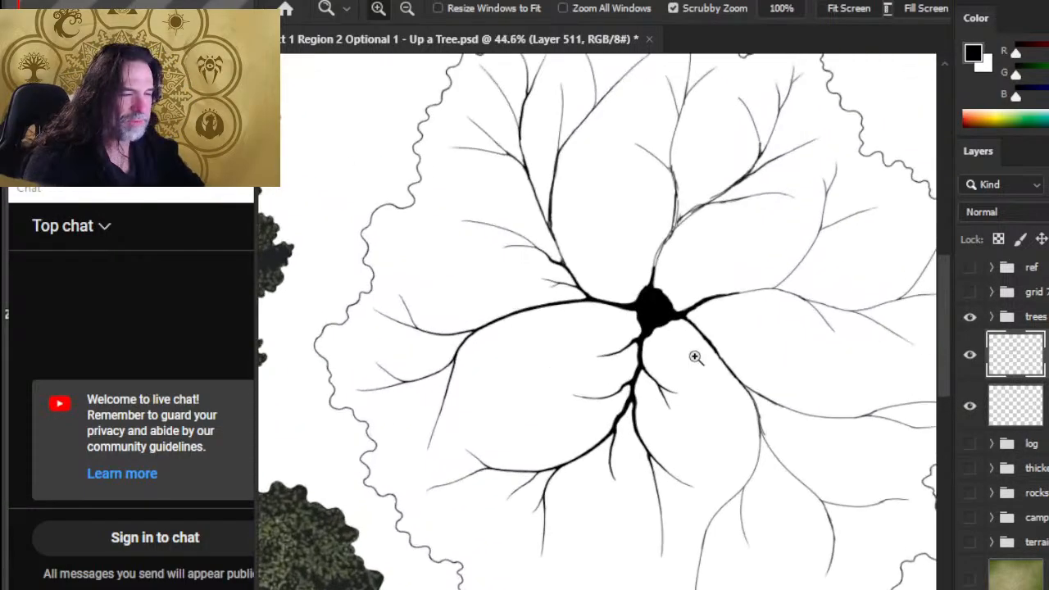
drag(665, 234, 652, 271)
drag(500, 182, 583, 227)
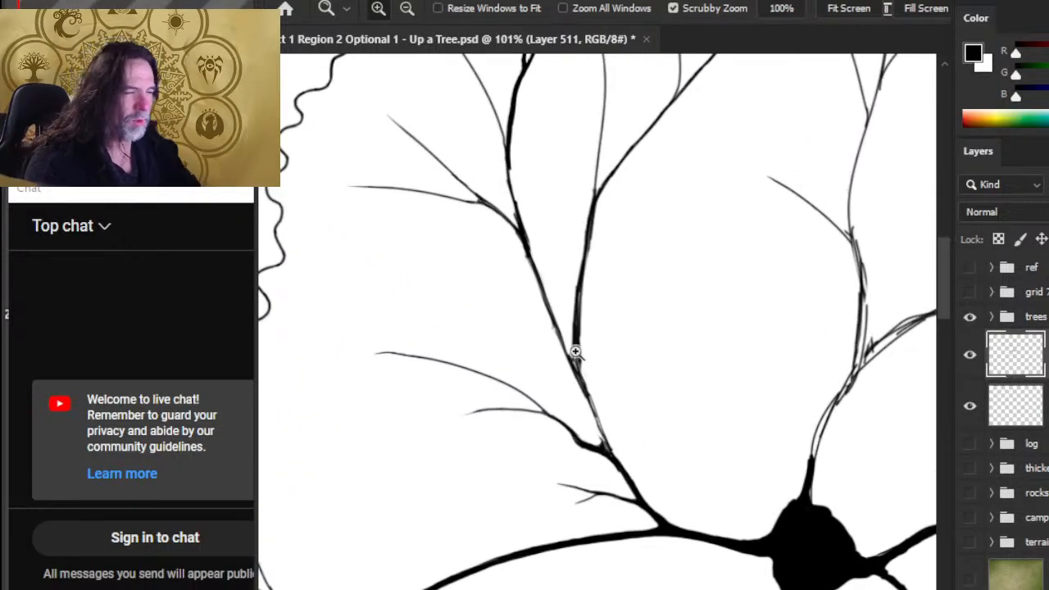
drag(522, 173, 553, 284)
drag(531, 242, 592, 254)
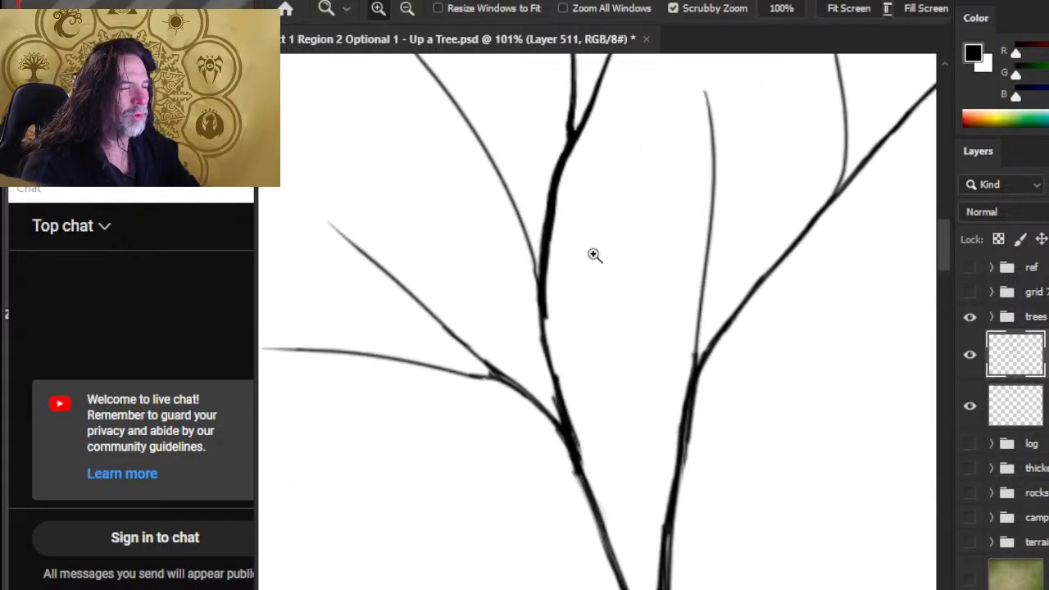
key(b)
mouse_move(549, 335)
mouse_down()
mouse_move(545, 315)
mouse_move(555, 350)
mouse_up()
key(ctrl+z)
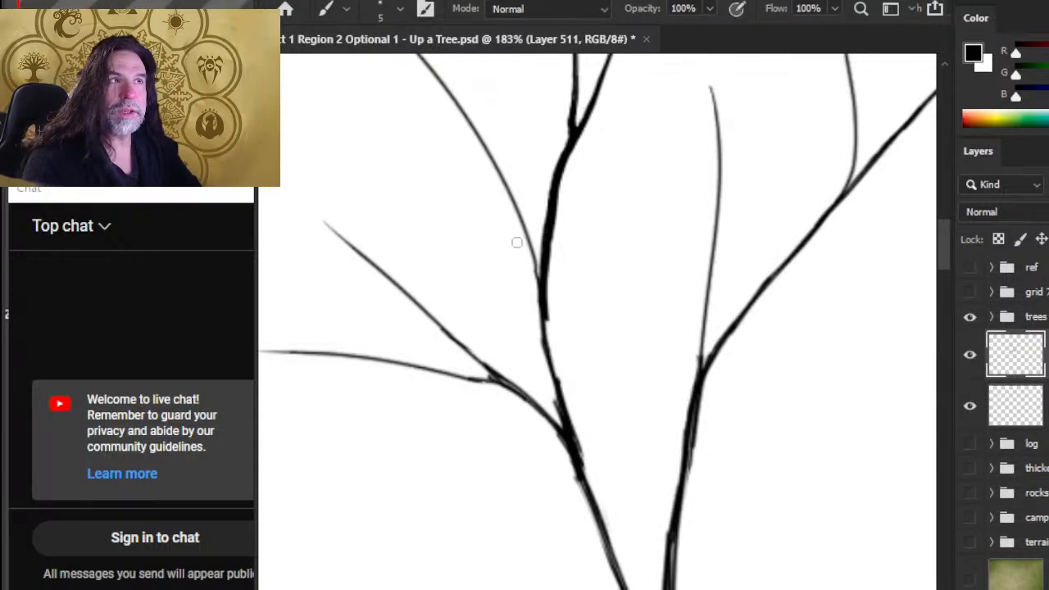
key(bracketleft)
key(bracketleft)
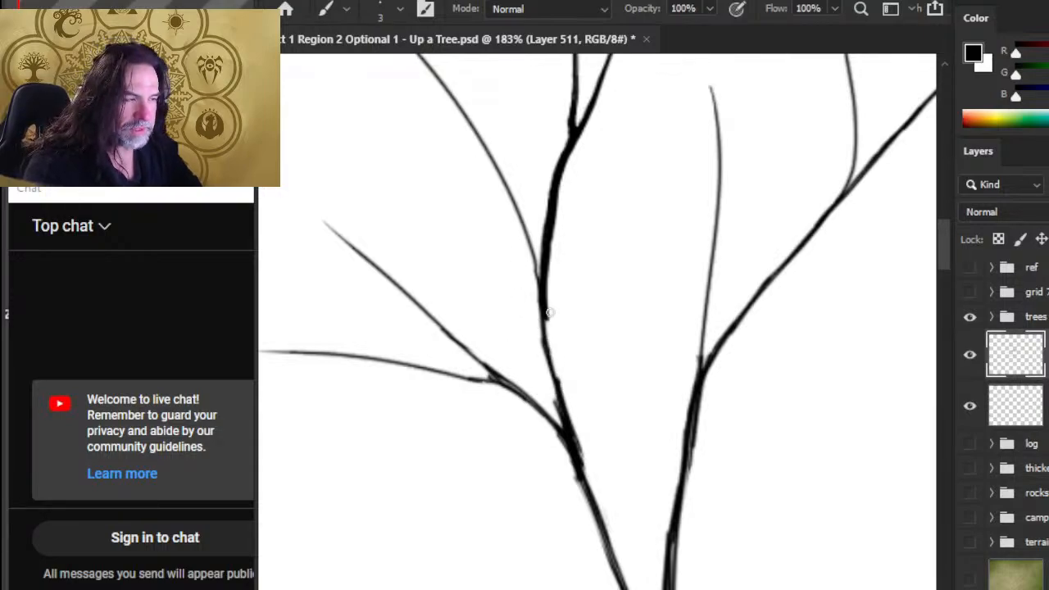
mouse_move(547, 313)
mouse_down()
mouse_move(552, 377)
mouse_move(551, 312)
mouse_move(596, 503)
mouse_up()
key(bracketright)
Trim the edge of the thickened section above the lower fork with a 3 px eraser
key(e)
key(bracketleft)
mouse_move(545, 388)
mouse_down()
mouse_move(555, 404)
mouse_move(573, 401)
mouse_up()
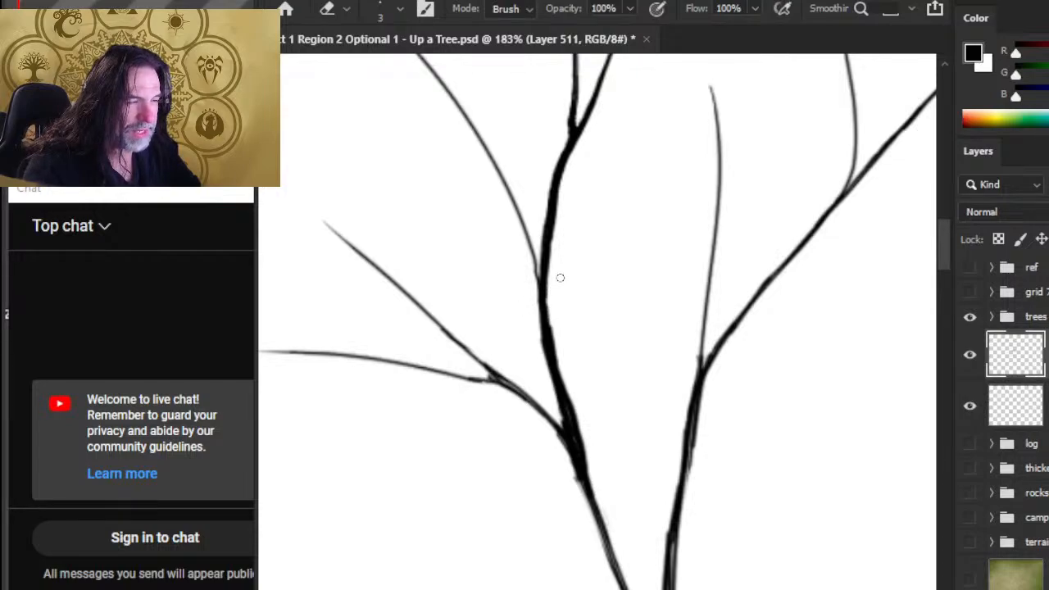
Thicken the outer bend just below the upper twig's junction with black strokes and erase its rough outer edge
key(b)
drag(543, 273, 541, 360)
mouse_move(543, 325)
mouse_down()
mouse_move(555, 392)
mouse_move(543, 358)
mouse_up()
key(e)
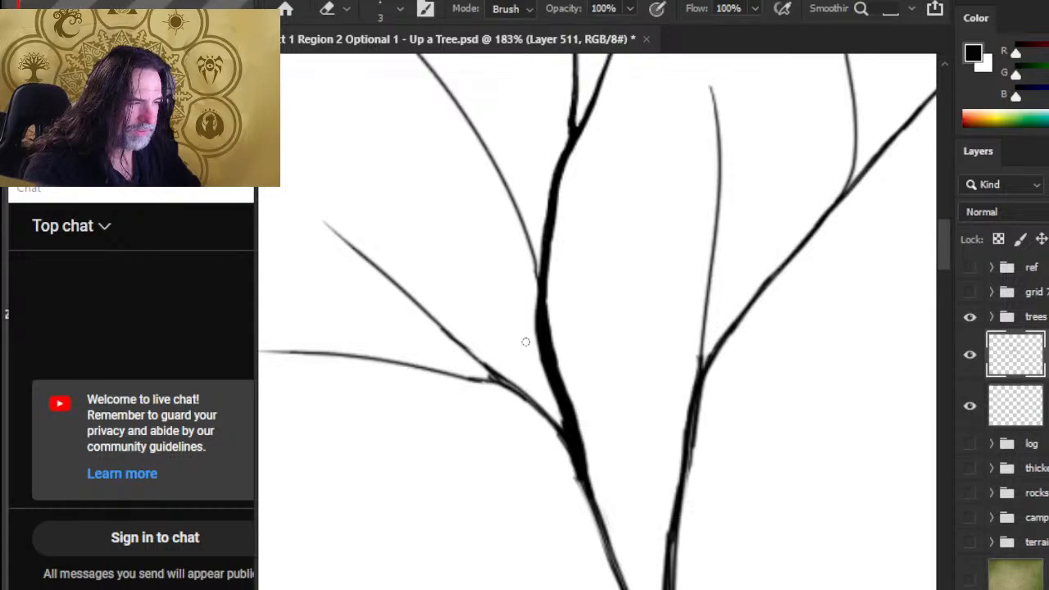
drag(541, 357, 543, 383)
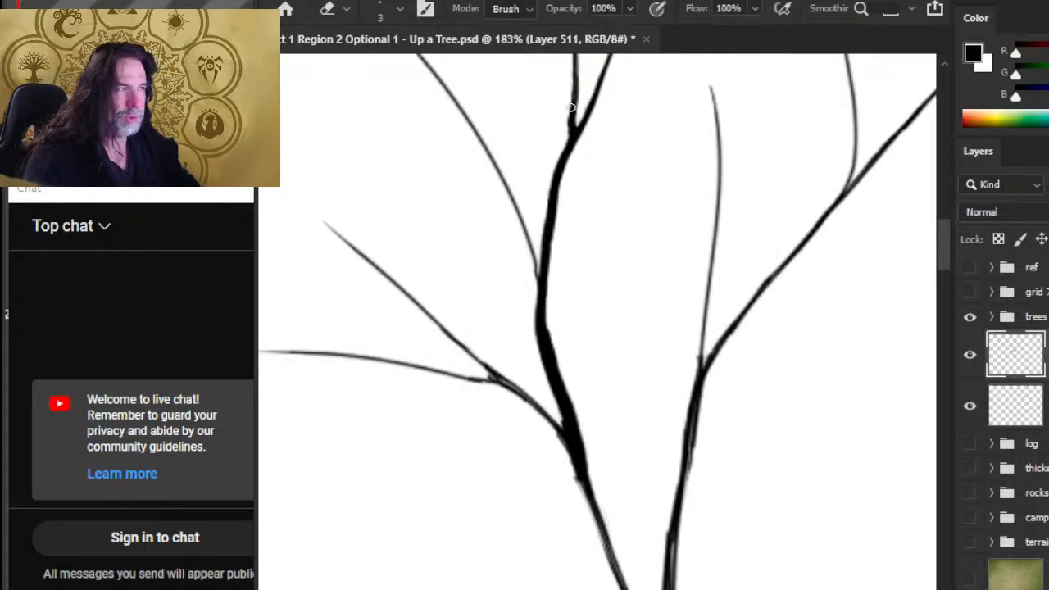
Widen the branch from its tip fork down to the bend, and shave the excess off its inner edge
key(b)
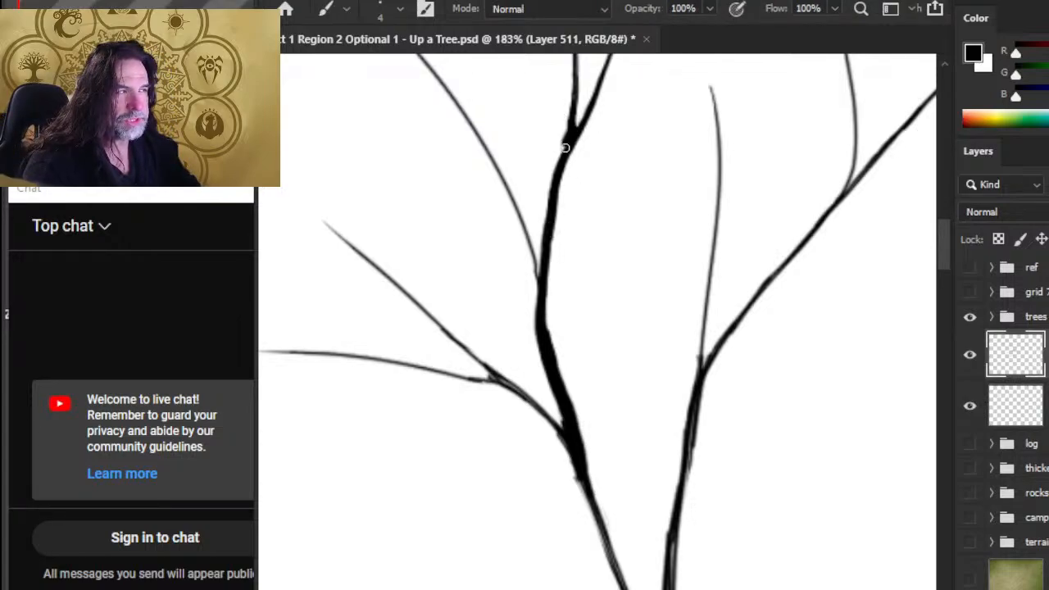
key(e)
mouse_move(562, 129)
mouse_down()
mouse_move(565, 146)
mouse_move(572, 128)
mouse_move(547, 326)
mouse_up()
key(b)
key(e)
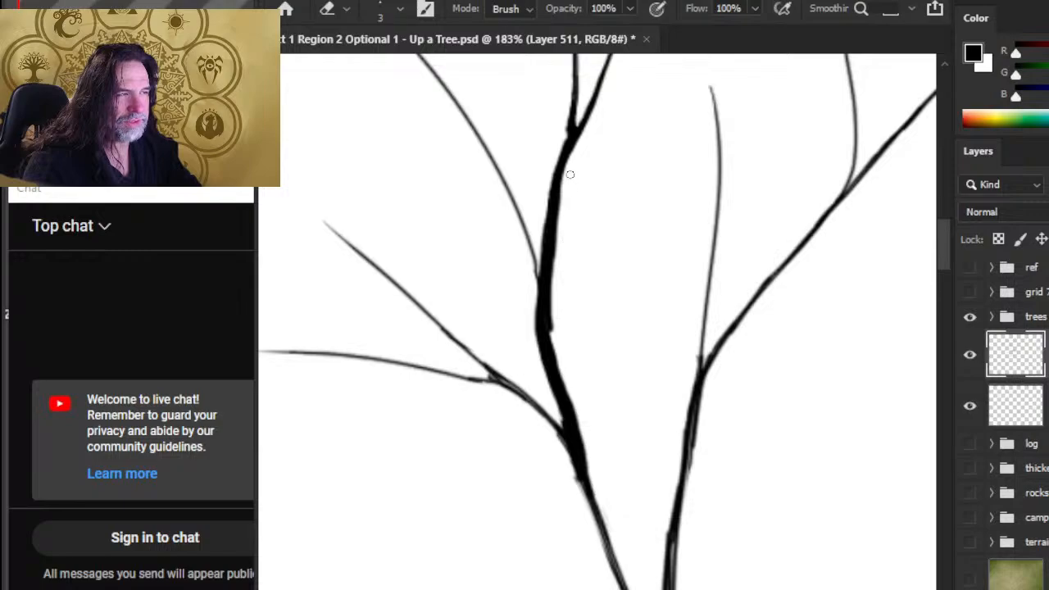
drag(569, 173, 559, 220)
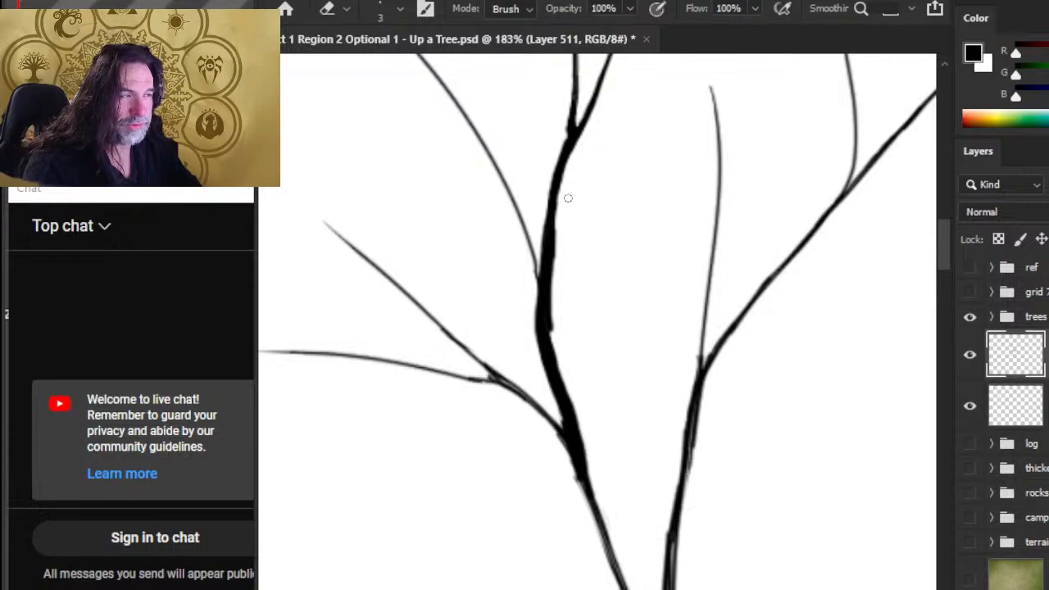
mouse_move(568, 198)
mouse_down()
mouse_move(555, 305)
mouse_move(554, 223)
mouse_move(549, 295)
mouse_move(555, 240)
mouse_up()
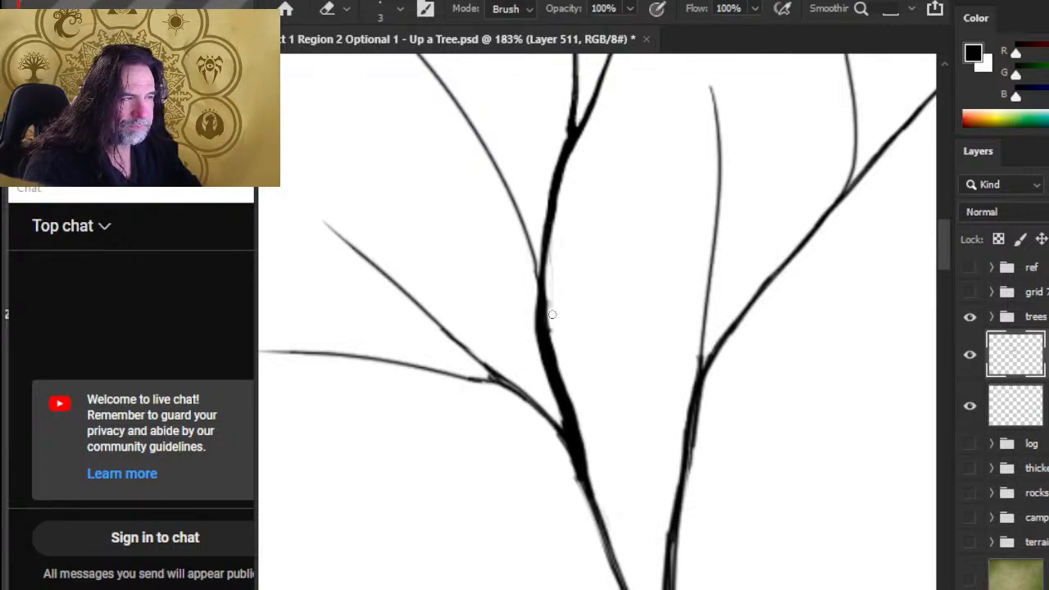
Repaint the inner edge of the branch between the bend and the tip fork to restore its thickness
key(b)
drag(552, 203, 552, 203)
mouse_move(547, 286)
mouse_down()
mouse_move(548, 328)
mouse_move(541, 256)
mouse_move(556, 177)
mouse_up()
key(e)
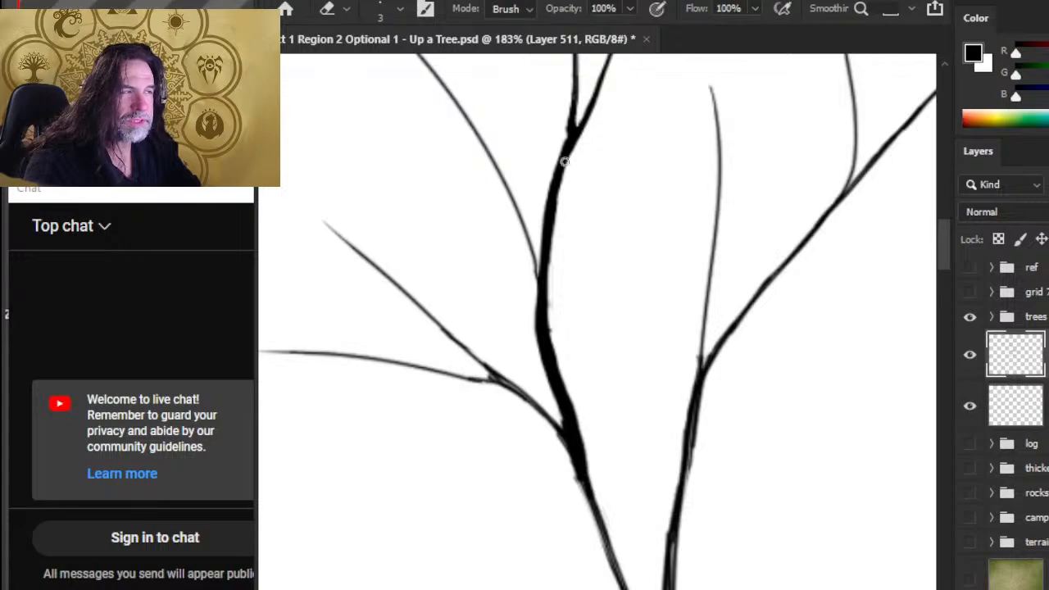
key(b)
key(e)
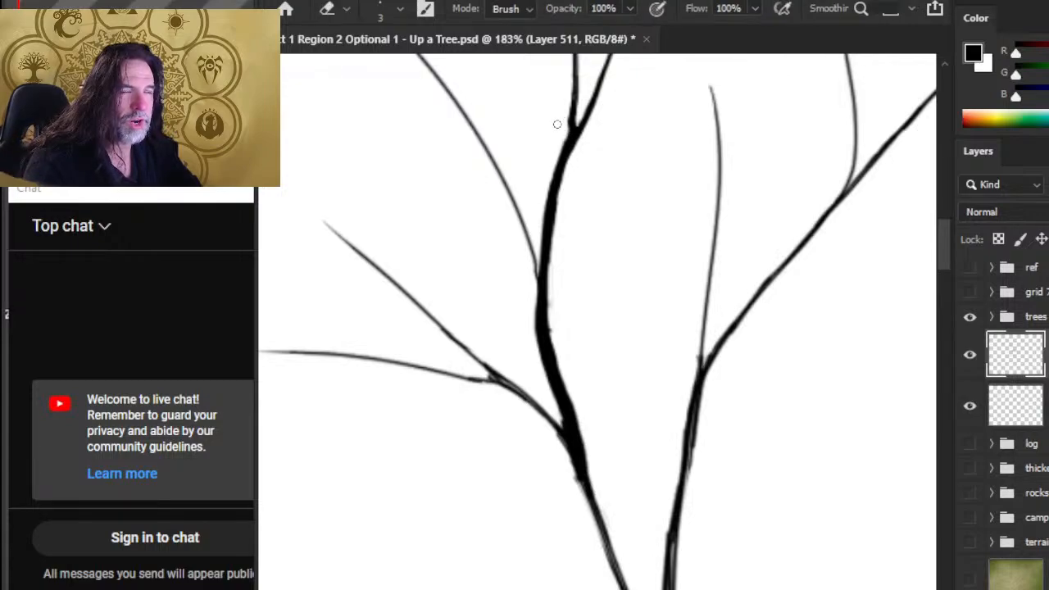
Smooth the branch's inner contour below the tip fork and around the bend with alternating brush and eraser touches
key(b)
drag(571, 140, 559, 197)
key(e)
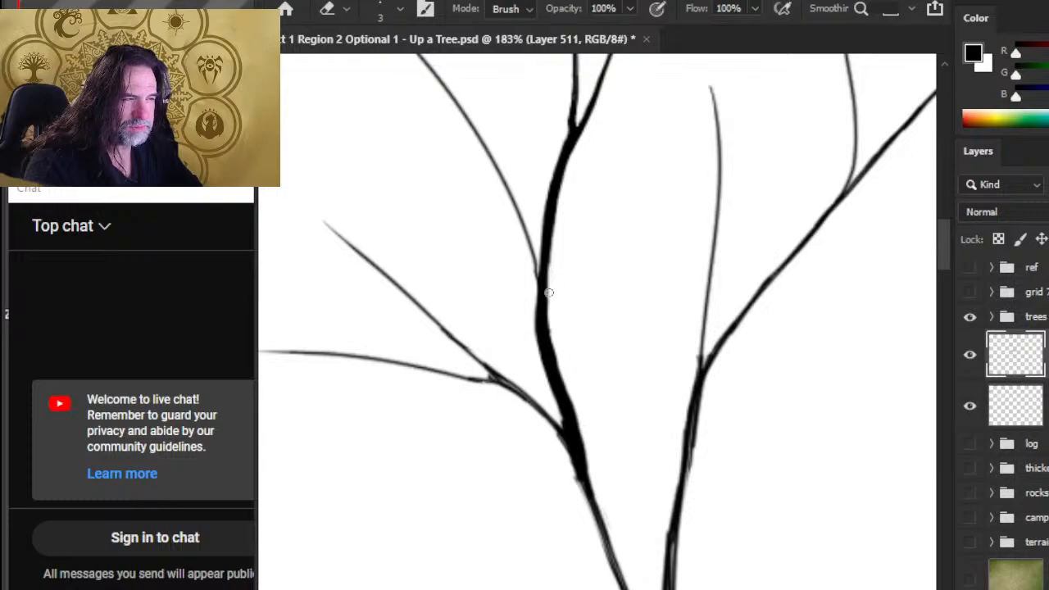
key(b)
drag(551, 244, 552, 321)
key(e)
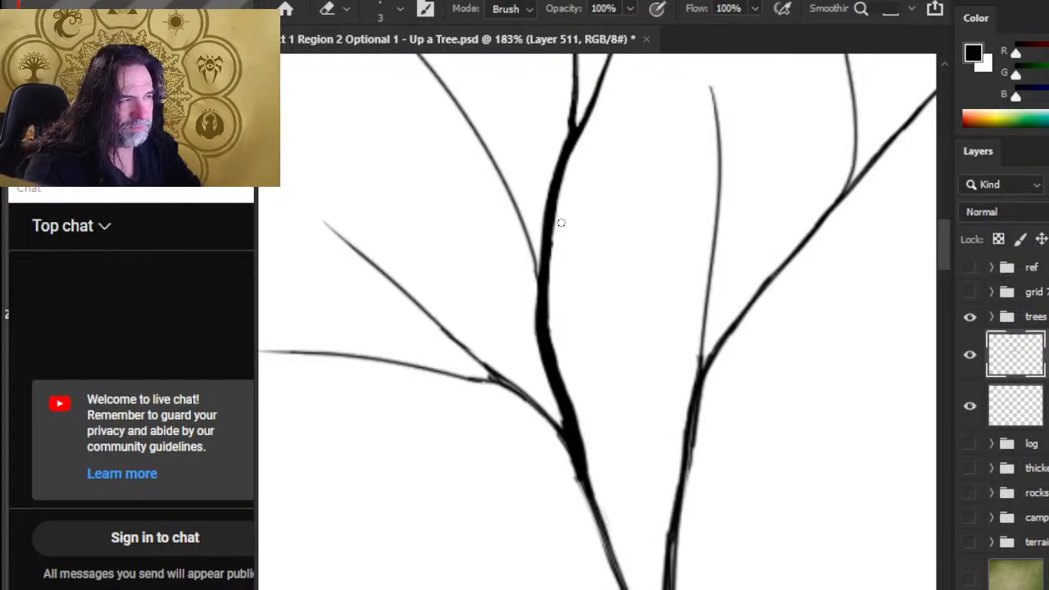
Thicken the base of the upper outer twig, lasso the whole twig, move it slightly down the branch and deselect it
key(b)
mouse_move(541, 264)
mouse_down()
mouse_move(530, 246)
mouse_move(534, 320)
mouse_up()
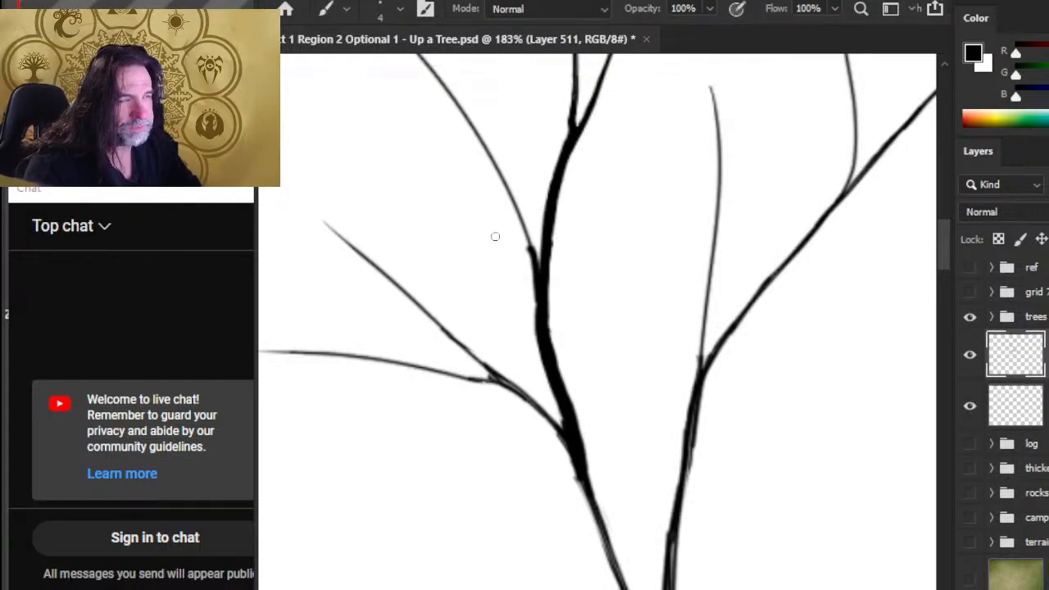
key(z)
mouse_move(517, 259)
mouse_down()
mouse_move(420, 239)
mouse_move(445, 231)
mouse_up()
key(l)
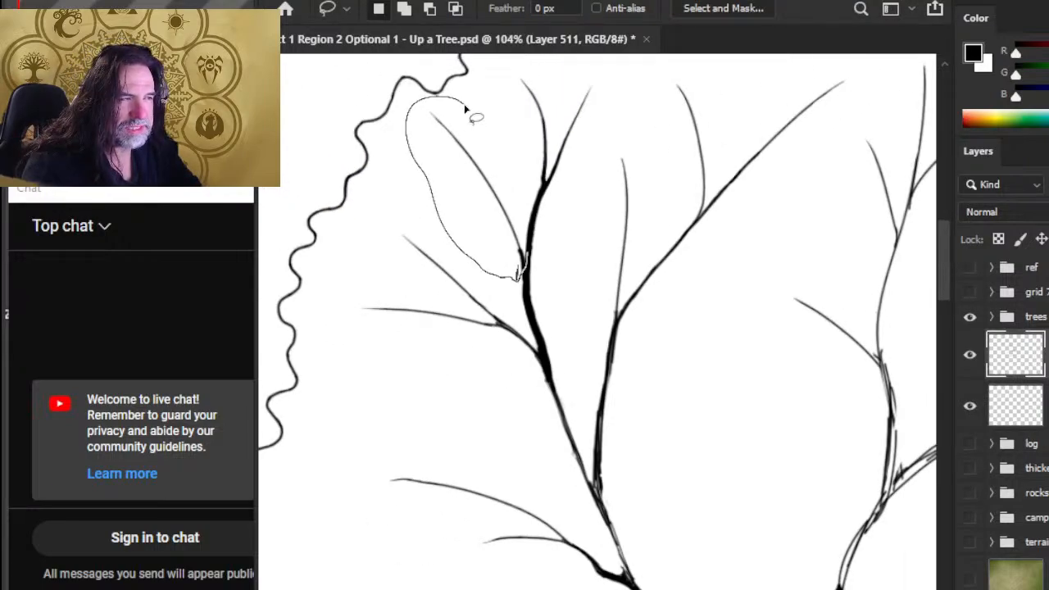
drag(464, 109, 447, 107)
key(v)
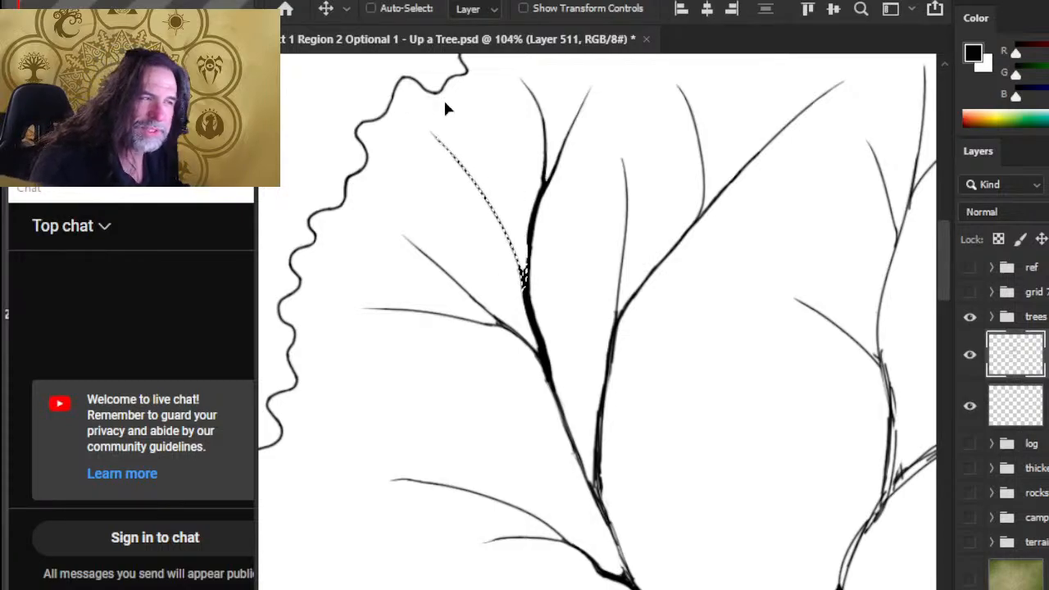
key(l)
click(580, 248)
Reconnect the moved twig to the branch and thicken its lower half with 4 px black strokes
key(b)
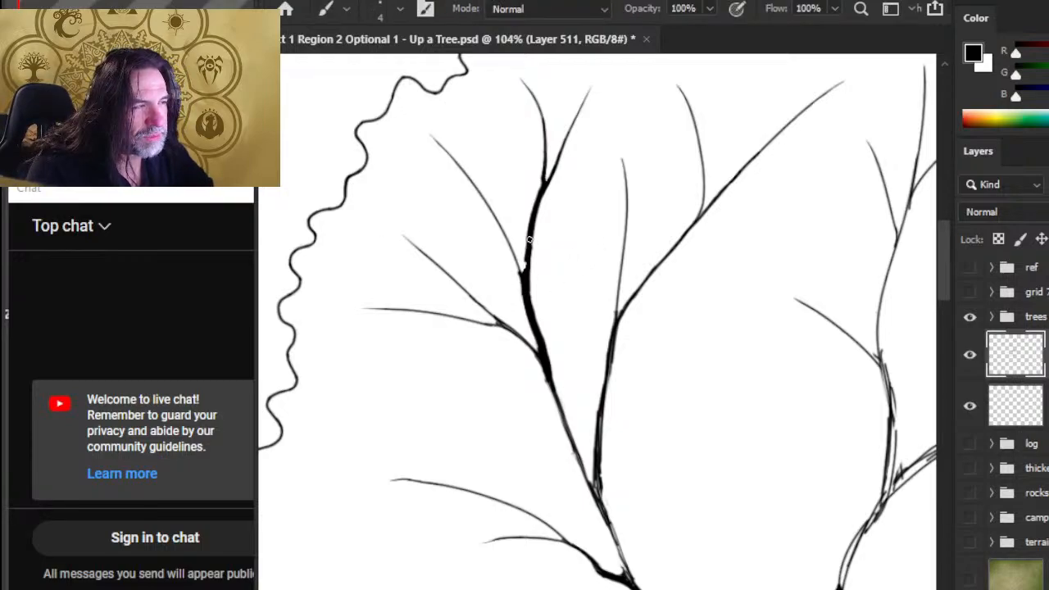
key(e)
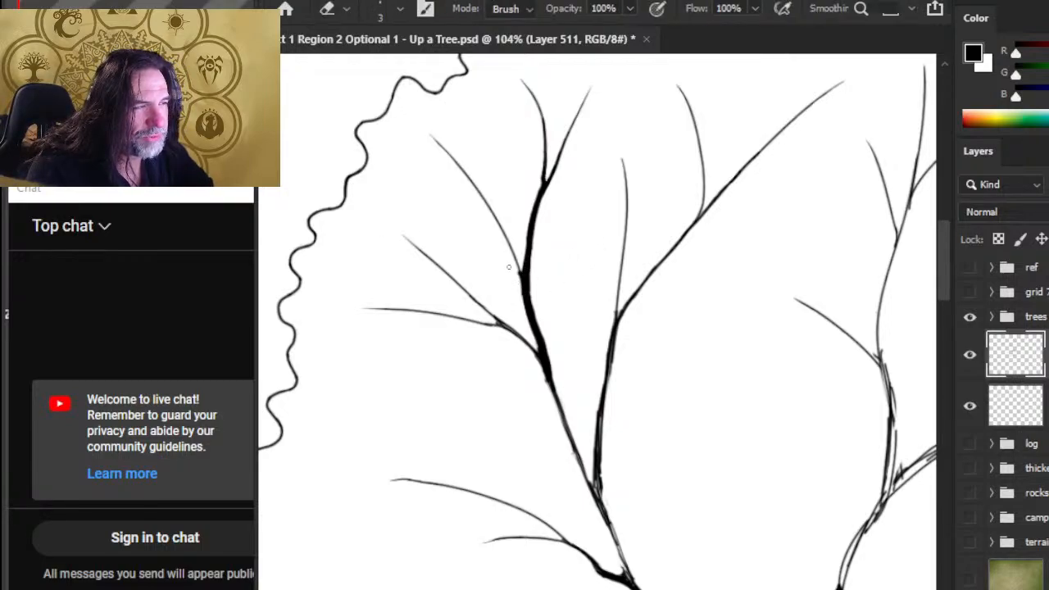
key(b)
drag(508, 246, 523, 277)
mouse_move(500, 222)
mouse_down()
mouse_move(523, 280)
mouse_move(481, 201)
mouse_up()
key(e)
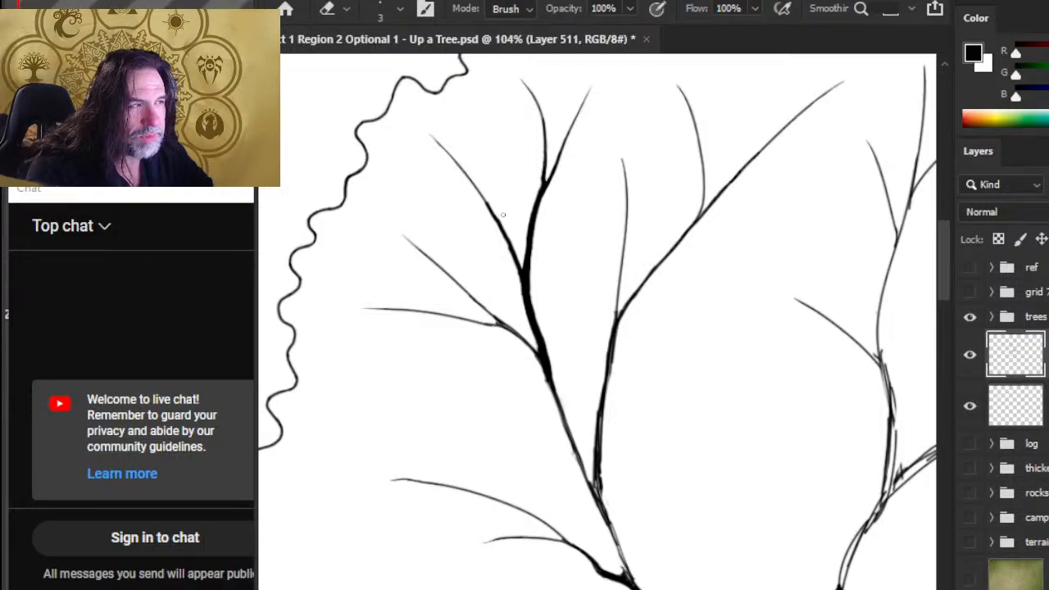
Extend the thickening farther up the moved twig and trim its edge into a taper
key(b)
drag(487, 205, 512, 253)
key(e)
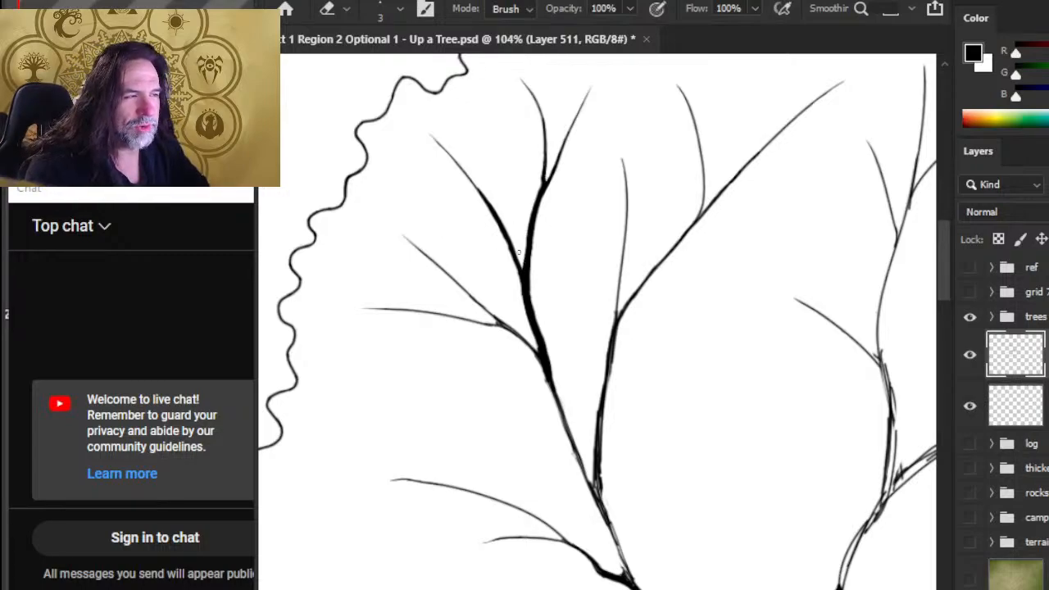
Refine the junction of the moved twig and the branch by filling its outer edge and erasing stray marks
key(b)
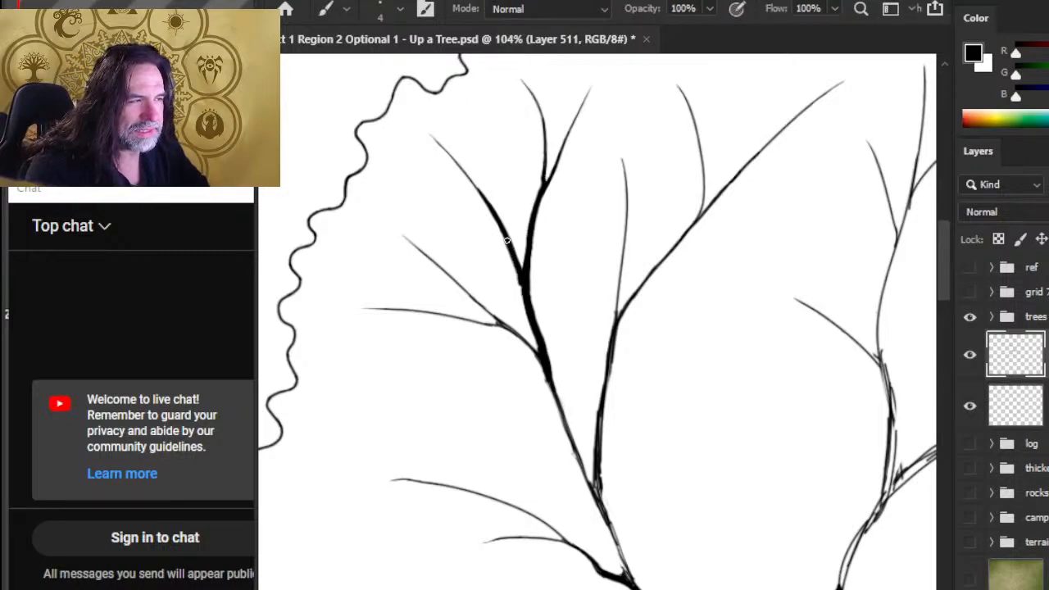
key(e)
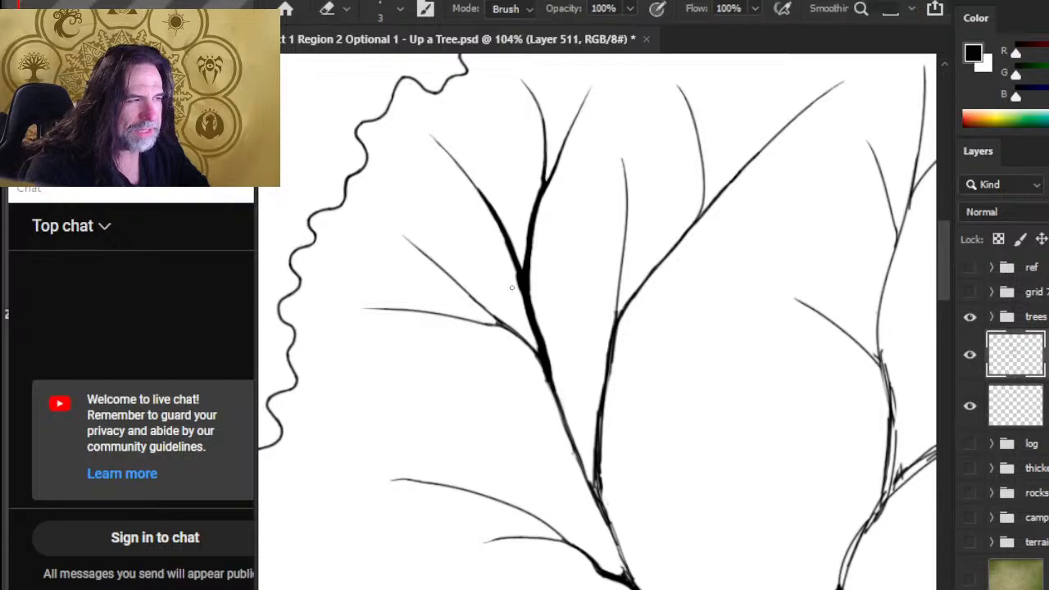
key(b)
drag(505, 239, 515, 275)
key(e)
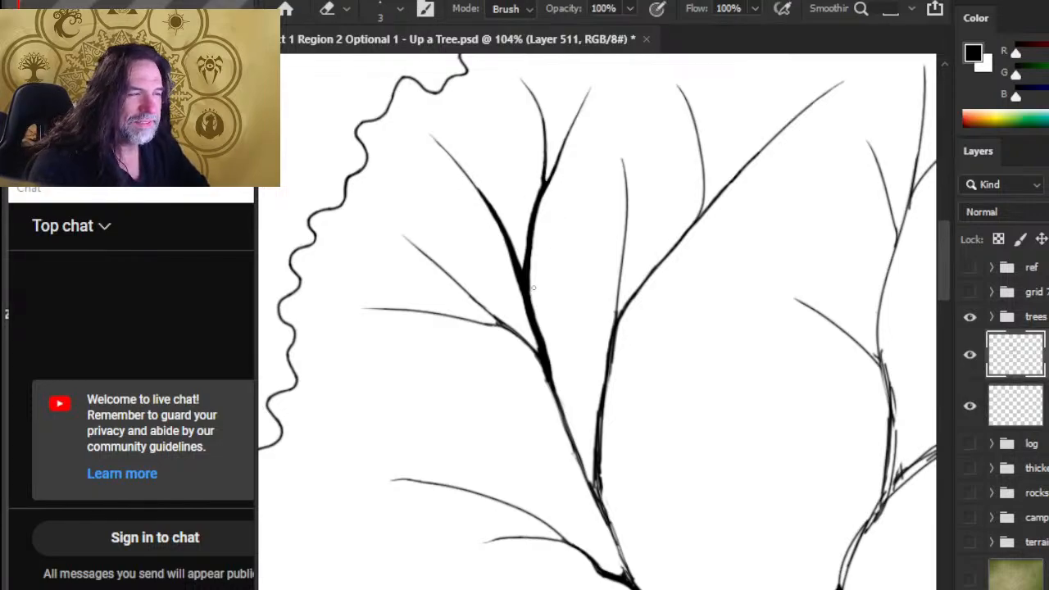
key(b)
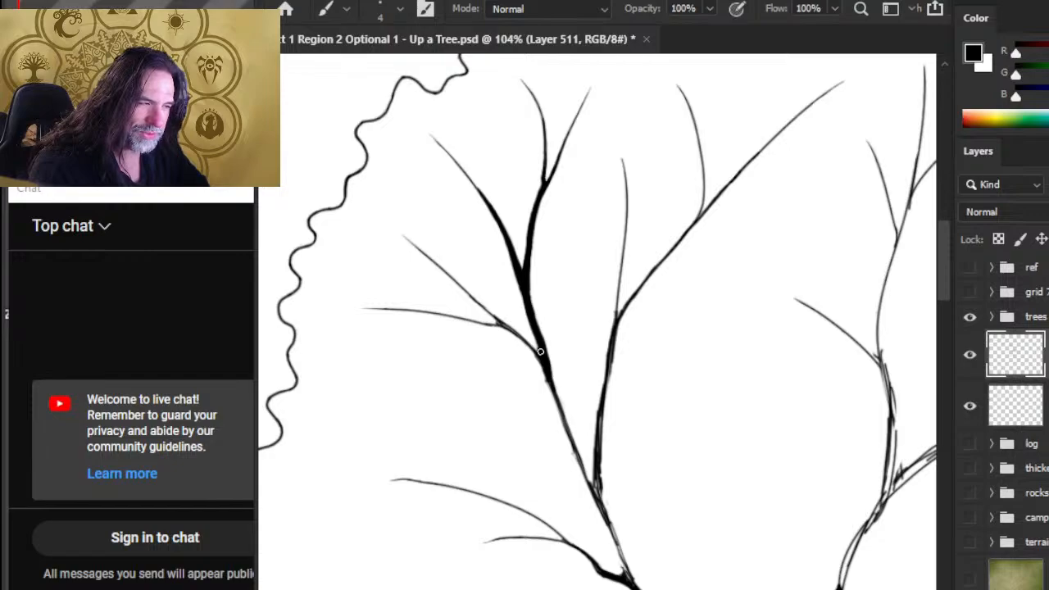
Thicken the stem of the left side fork with 4 px black strokes, from the main branch up to its split
drag(541, 371, 507, 331)
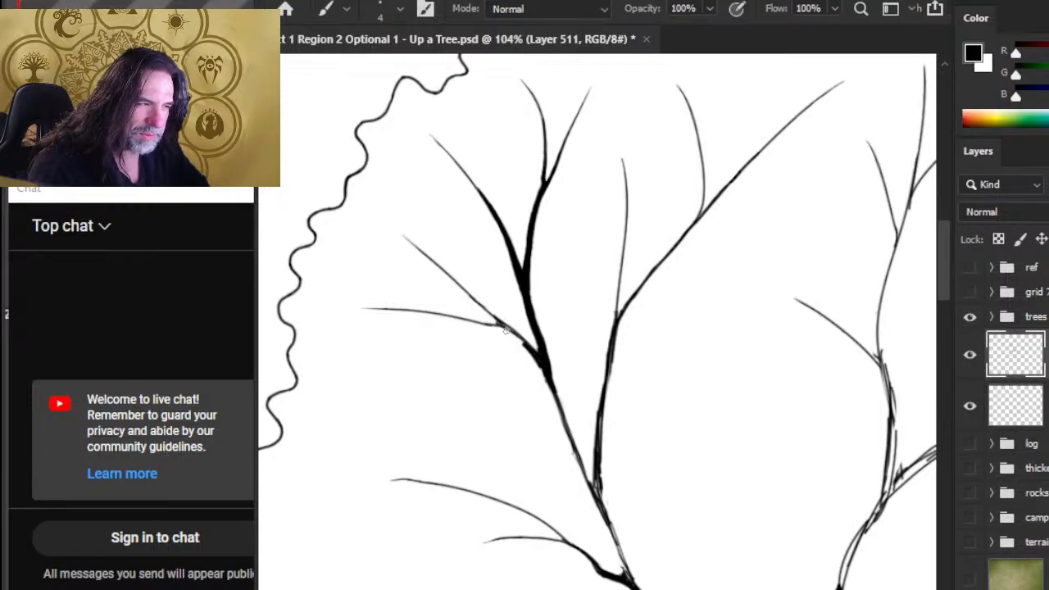
key(e)
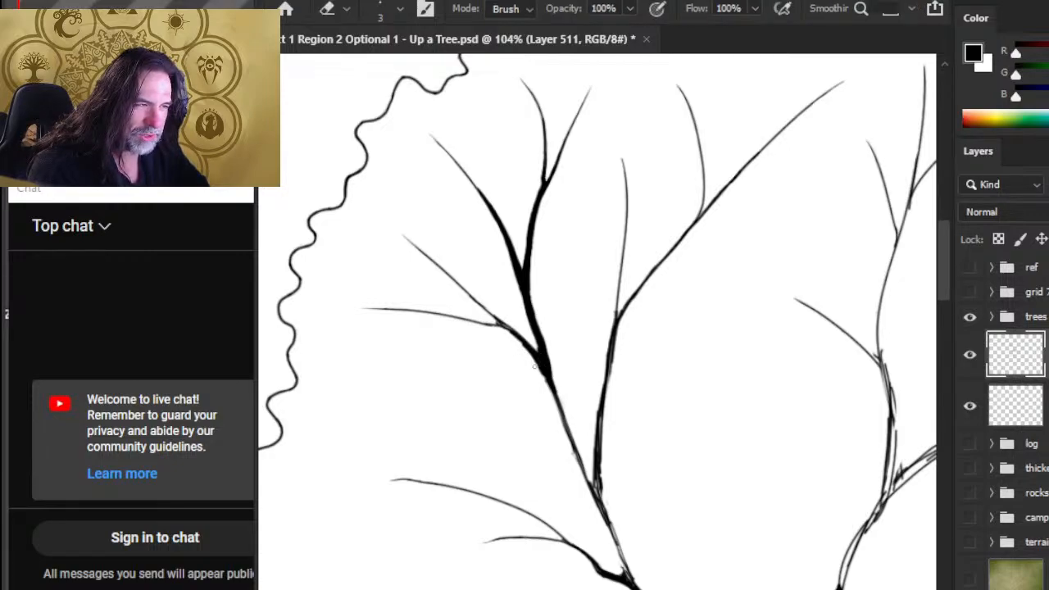
key(b)
mouse_move(495, 324)
mouse_down()
mouse_move(464, 316)
mouse_move(497, 324)
mouse_up()
key(ctrl+z)
key(e)
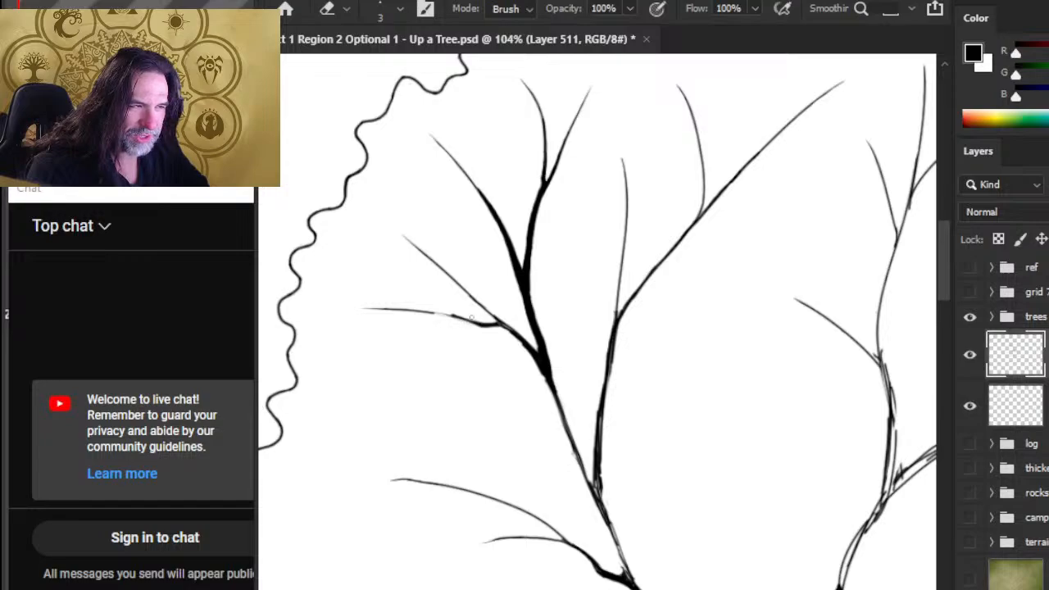
Extend the thickening outward along the side fork's lower twig and trim its edge into a taper
key(b)
drag(427, 312, 481, 324)
key(e)
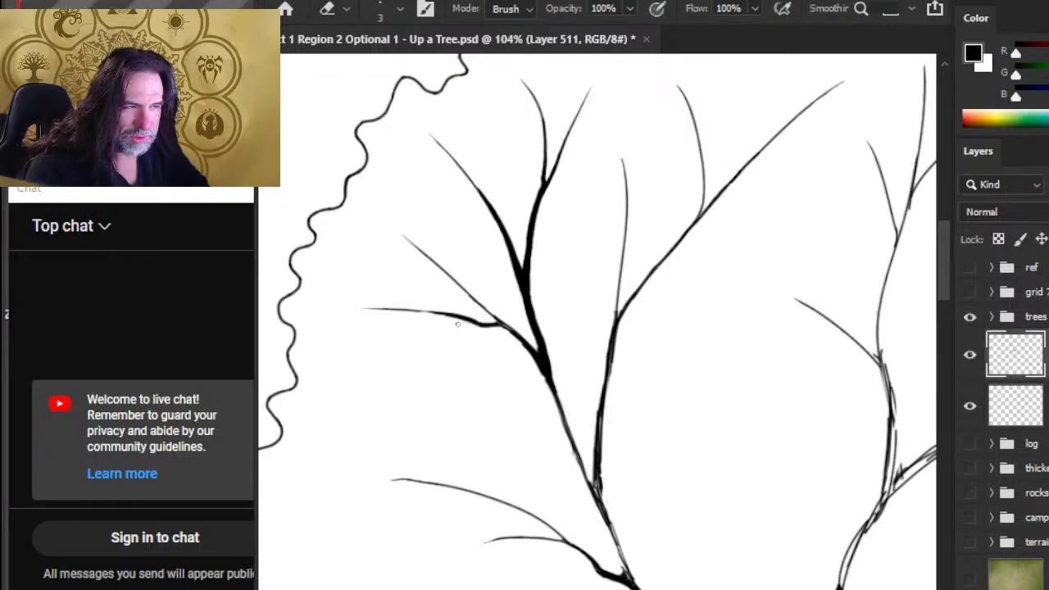
key(b)
drag(408, 310, 452, 321)
key(e)
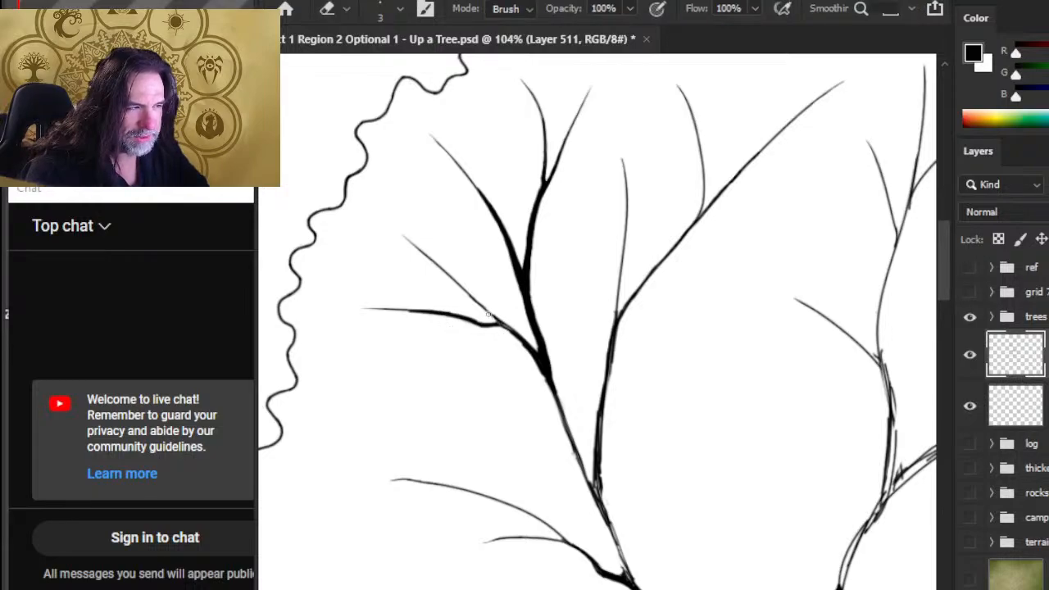
Fill the split of the left side fork and thicken the start of its upper twig
key(b)
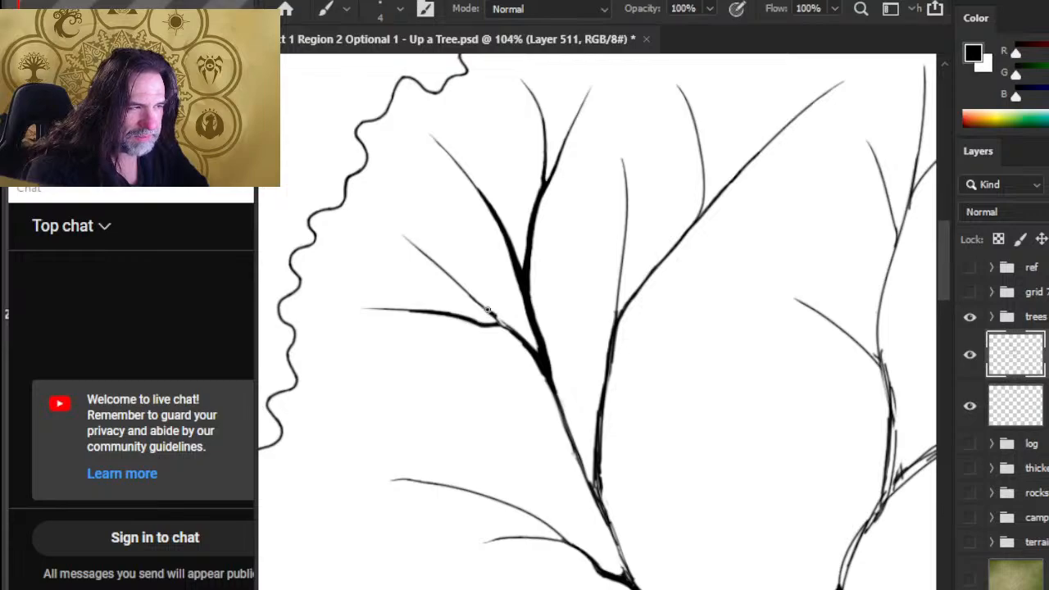
mouse_move(498, 323)
mouse_down()
mouse_move(518, 335)
mouse_move(505, 322)
mouse_up()
key(e)
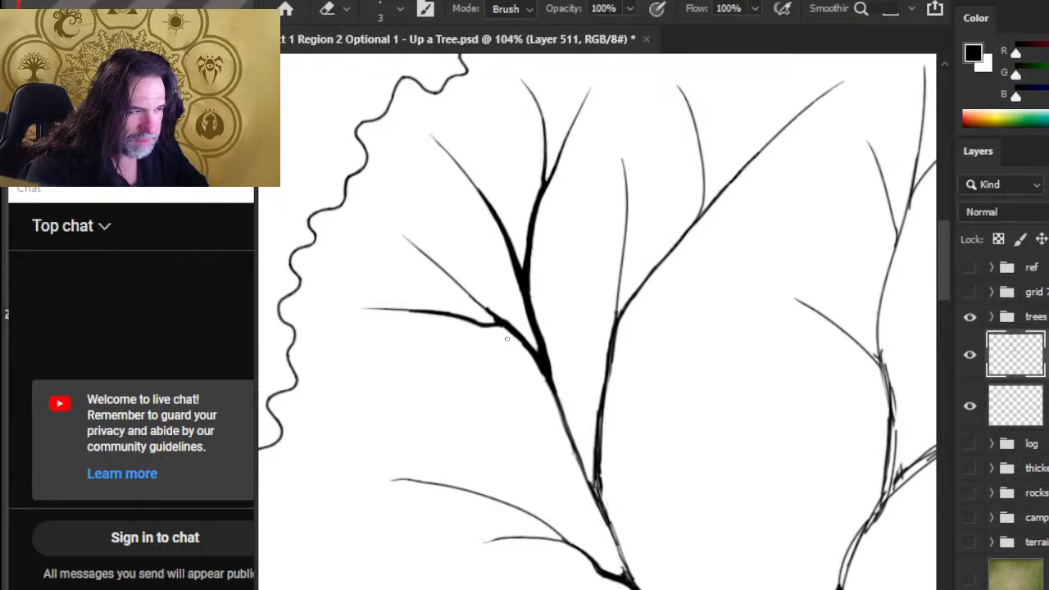
Thicken the main branch below the left side fork down to the next junction and trim its outer edge
key(b)
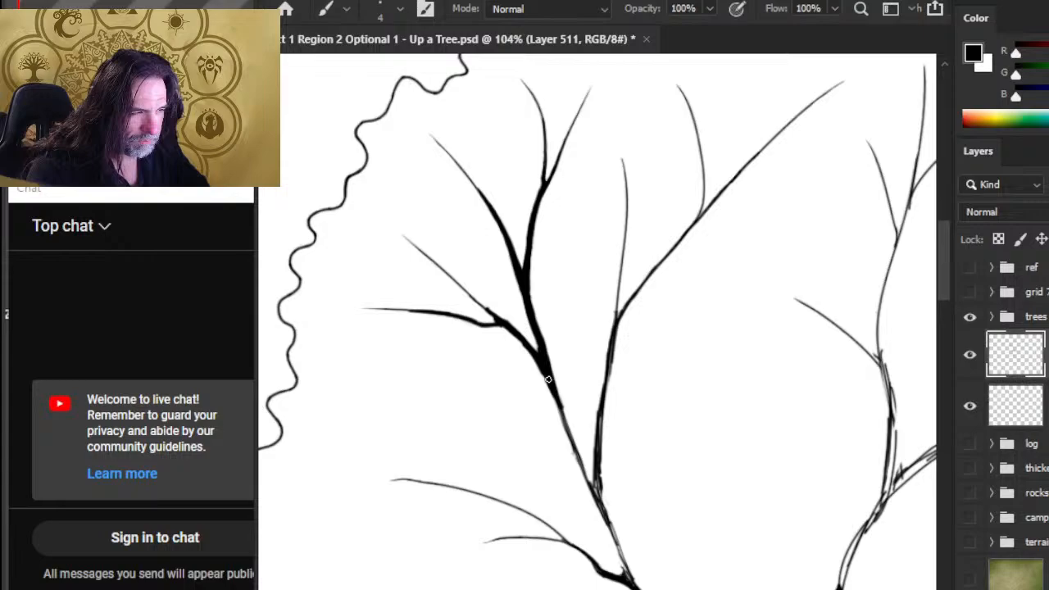
drag(556, 394, 583, 465)
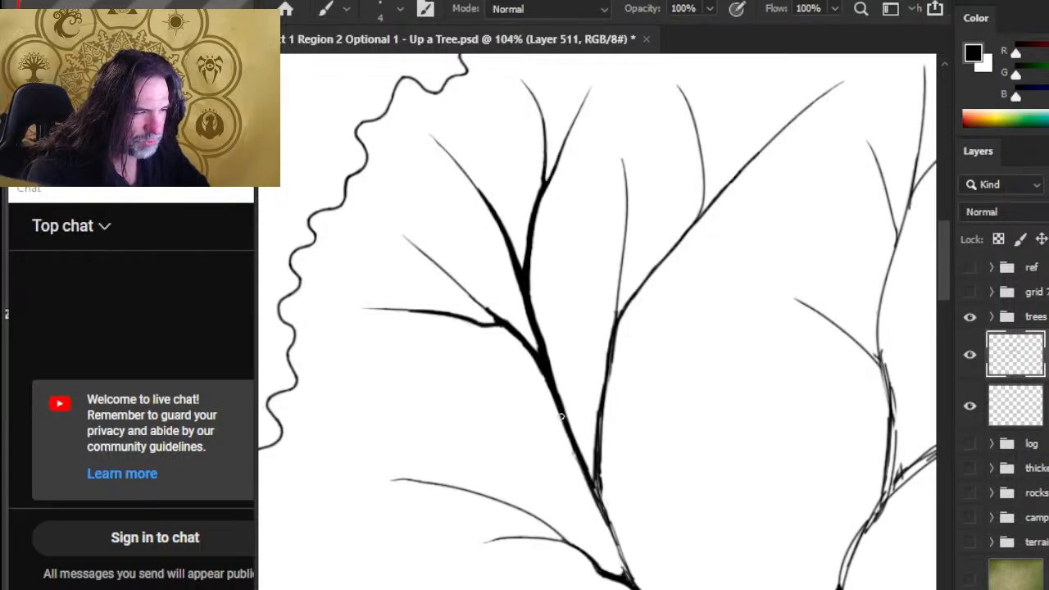
key(e)
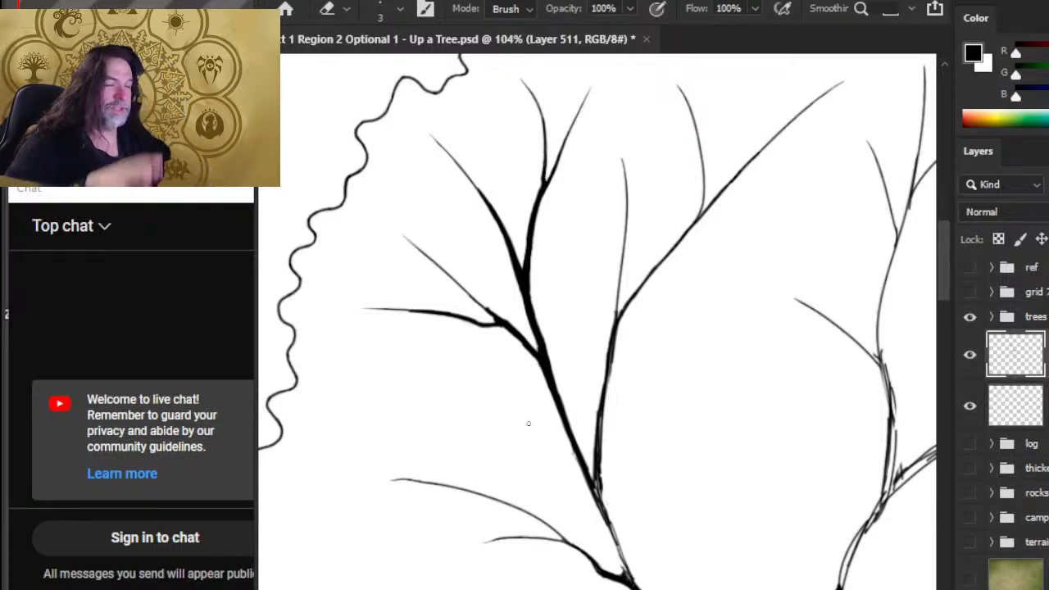
mouse_move(571, 446)
mouse_down()
mouse_move(508, 346)
mouse_move(533, 362)
mouse_move(544, 395)
mouse_up()
key(b)
drag(529, 357, 562, 434)
drag(534, 377, 567, 440)
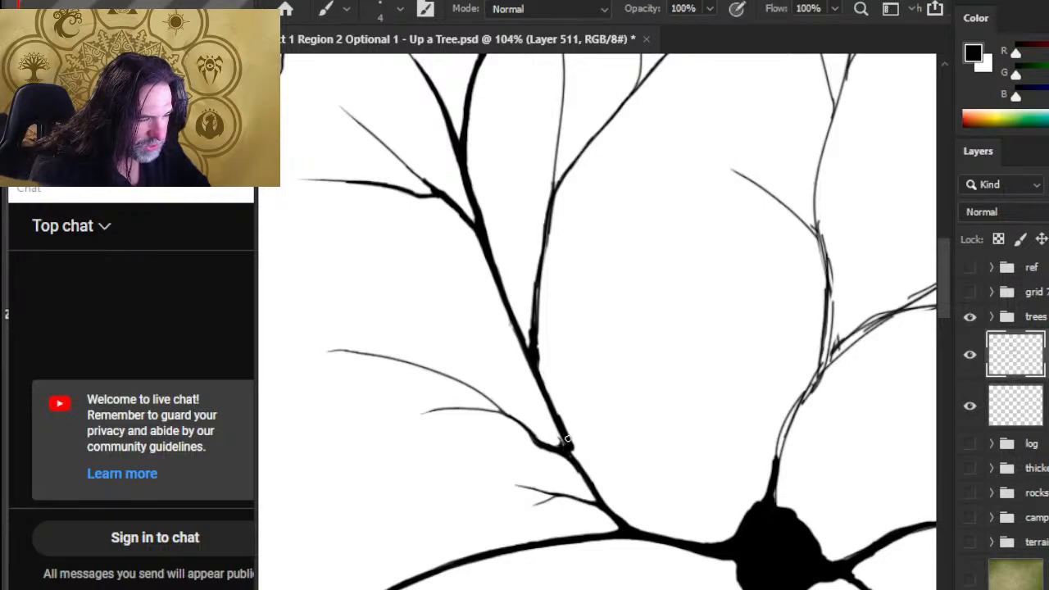
Fill the main branch at the lower side twig's junction and erase the excess along its inner edge
key(e)
key(b)
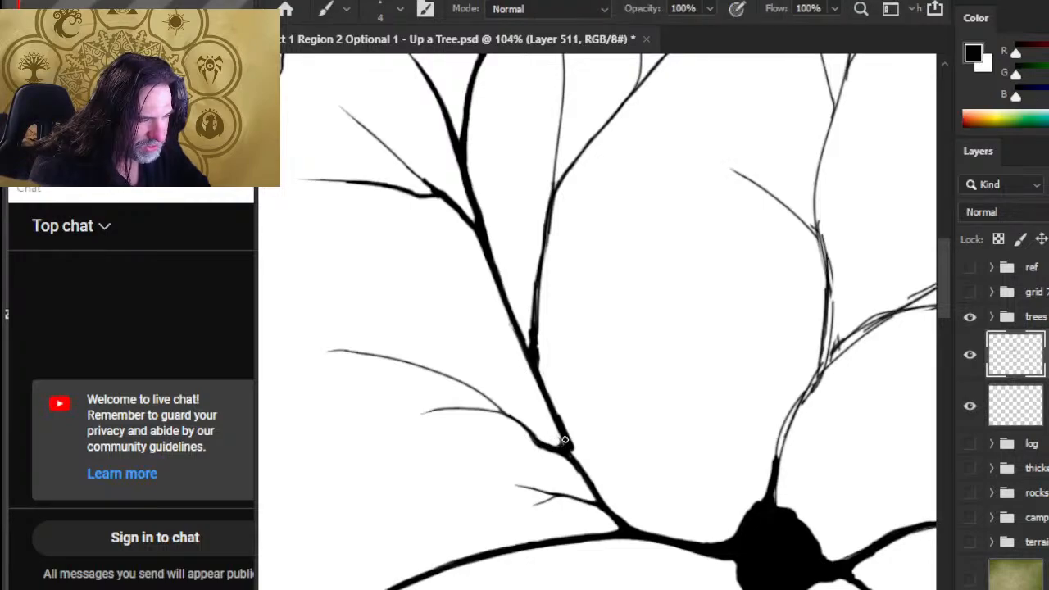
mouse_move(564, 440)
mouse_down()
mouse_move(587, 475)
mouse_move(562, 426)
mouse_up()
key(e)
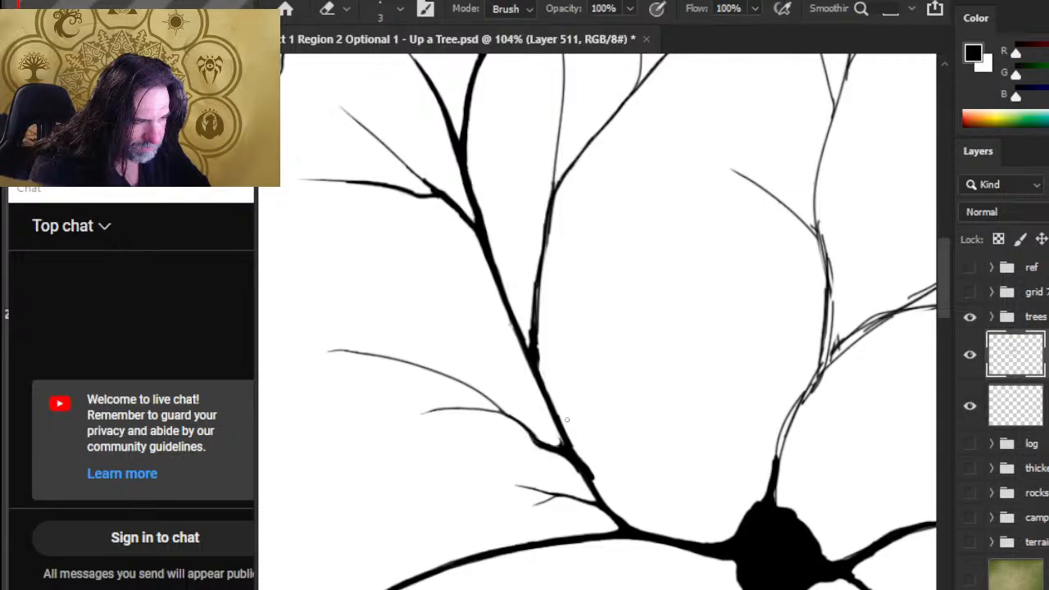
drag(581, 460, 594, 481)
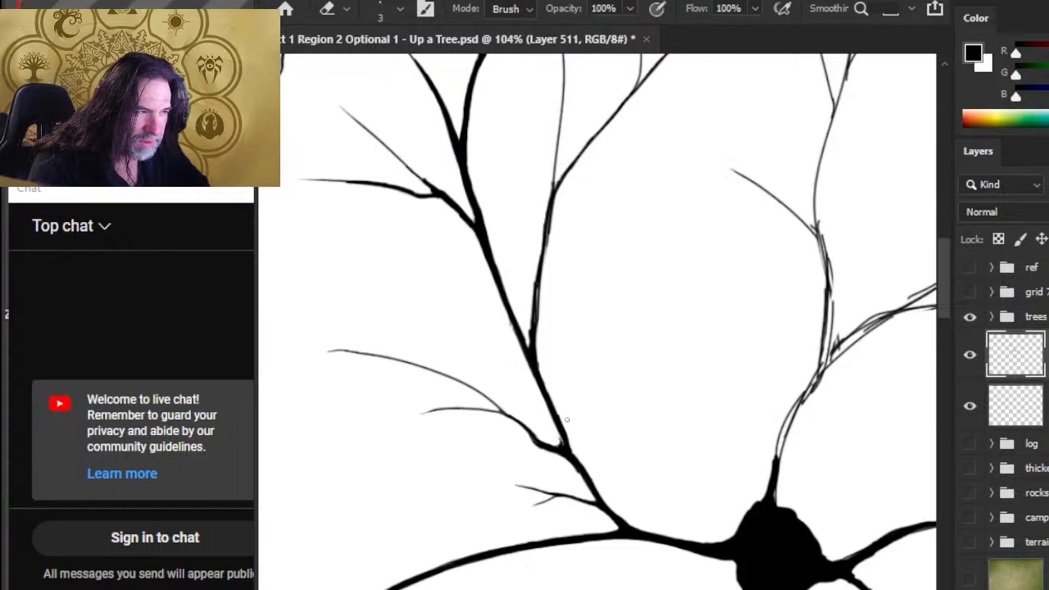
Thicken the lower half of the left side fork's upper twig and smooth the lower twig's taper toward its tip
drag(505, 265, 590, 475)
key(b)
key(b)
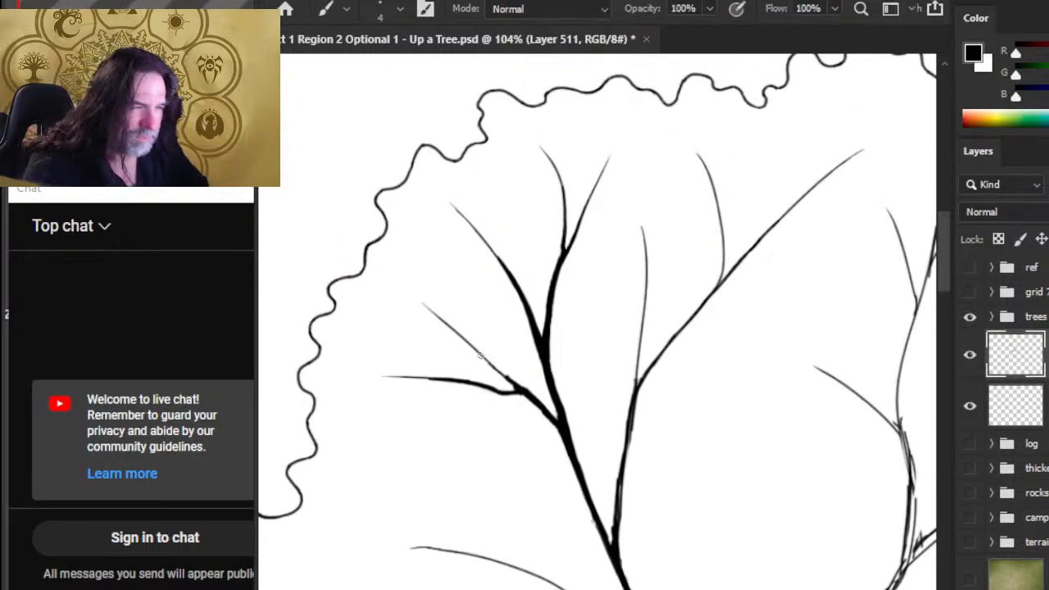
drag(470, 344, 508, 382)
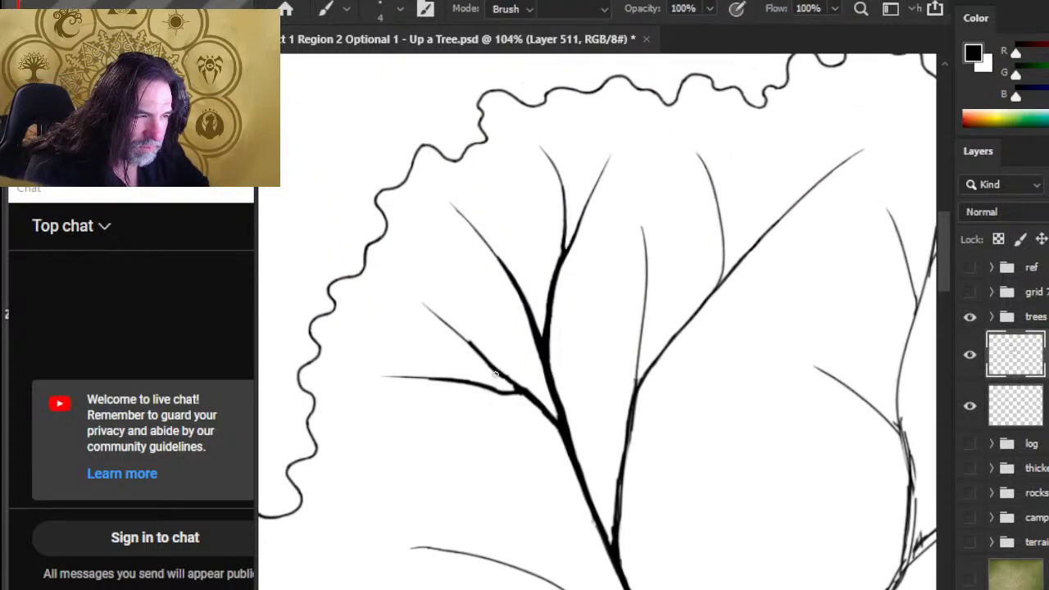
key(e)
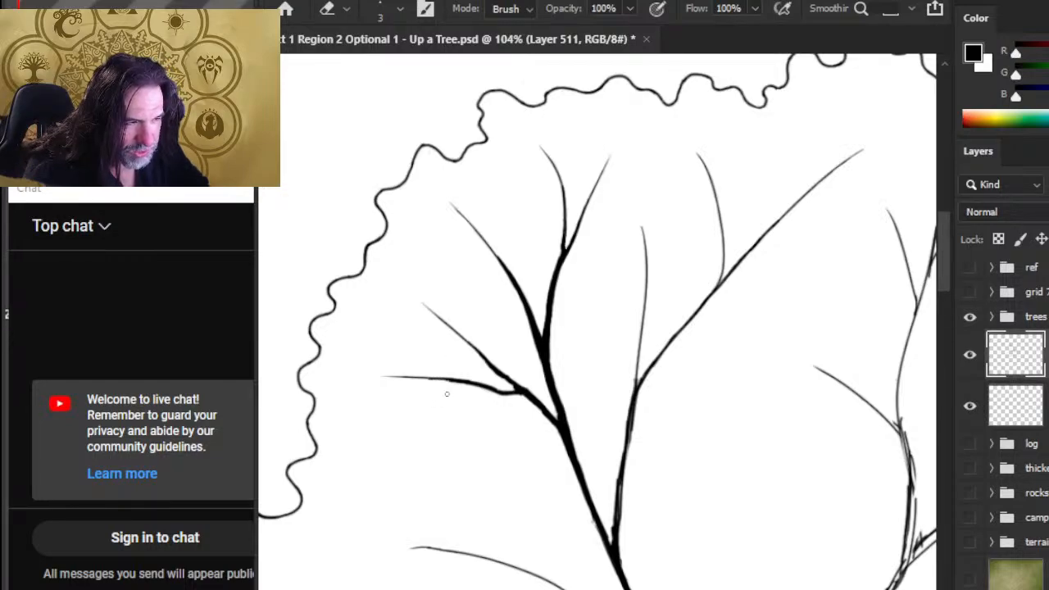
key(b)
drag(472, 385, 407, 379)
key(e)
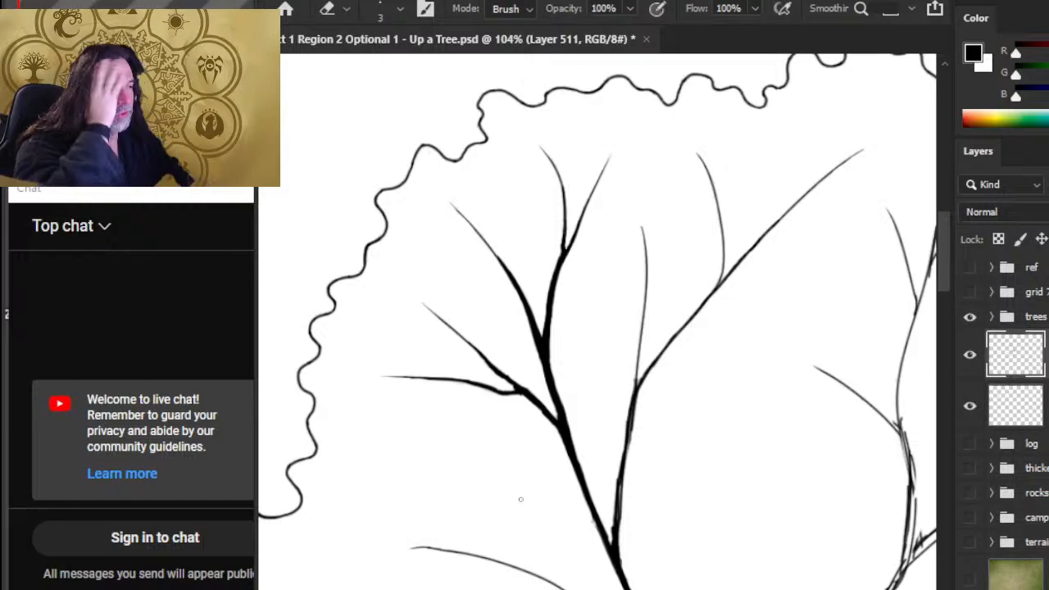
Reduce the brush to 3 px and thicken the base of the upper twig on the neighbouring long inner branch
scroll(584, 414, down, 3)
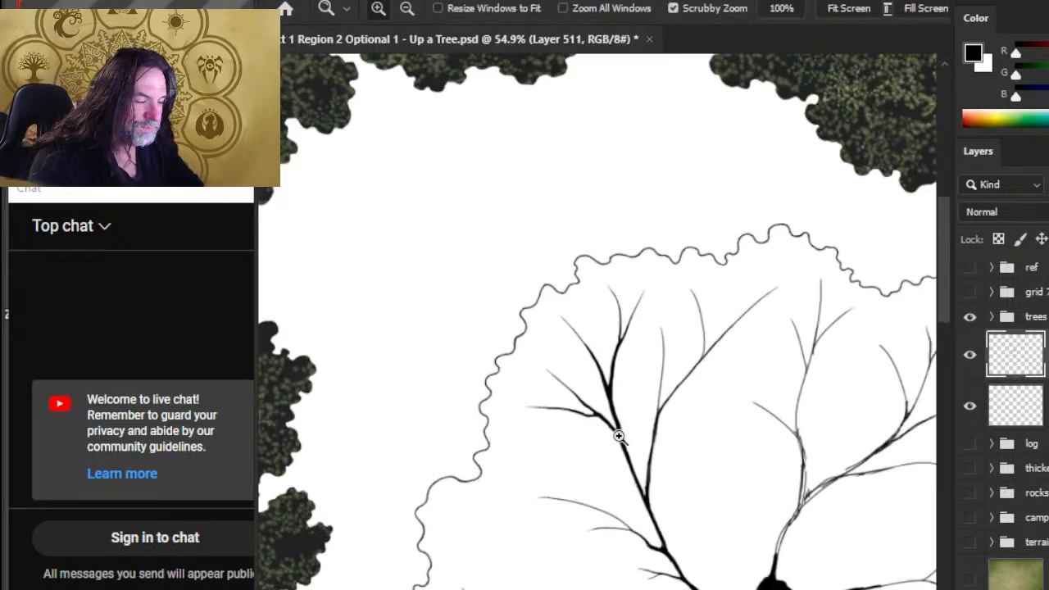
drag(731, 508, 604, 356)
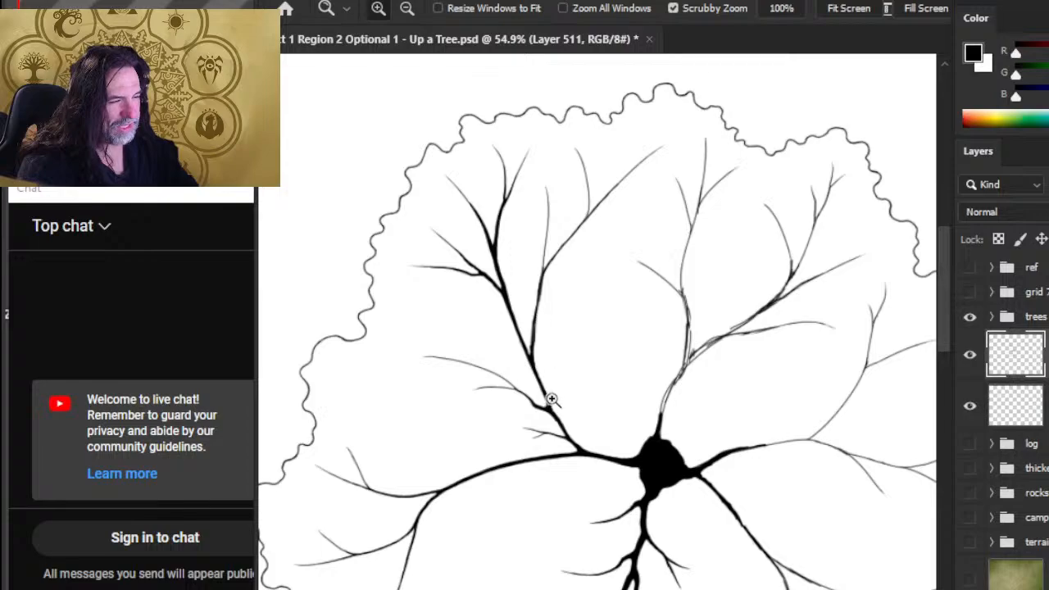
scroll(719, 199, up, 5)
mouse_move(627, 222)
mouse_down()
mouse_move(584, 329)
mouse_move(648, 271)
mouse_move(566, 292)
mouse_up()
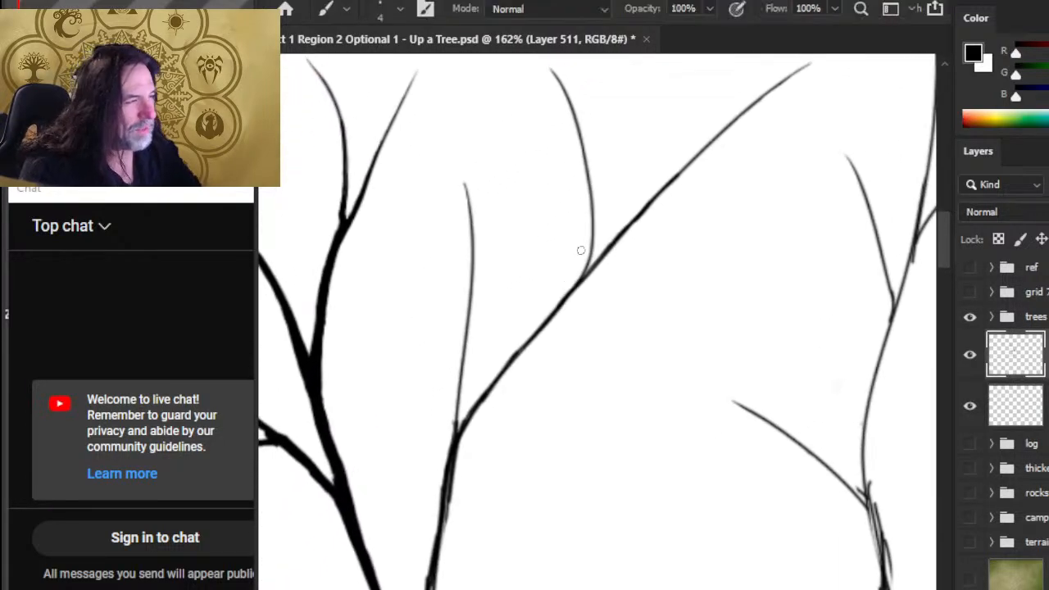
key([)
mouse_move(589, 254)
mouse_down()
mouse_move(562, 295)
mouse_move(575, 275)
mouse_up()
drag(589, 256, 578, 169)
key(e)
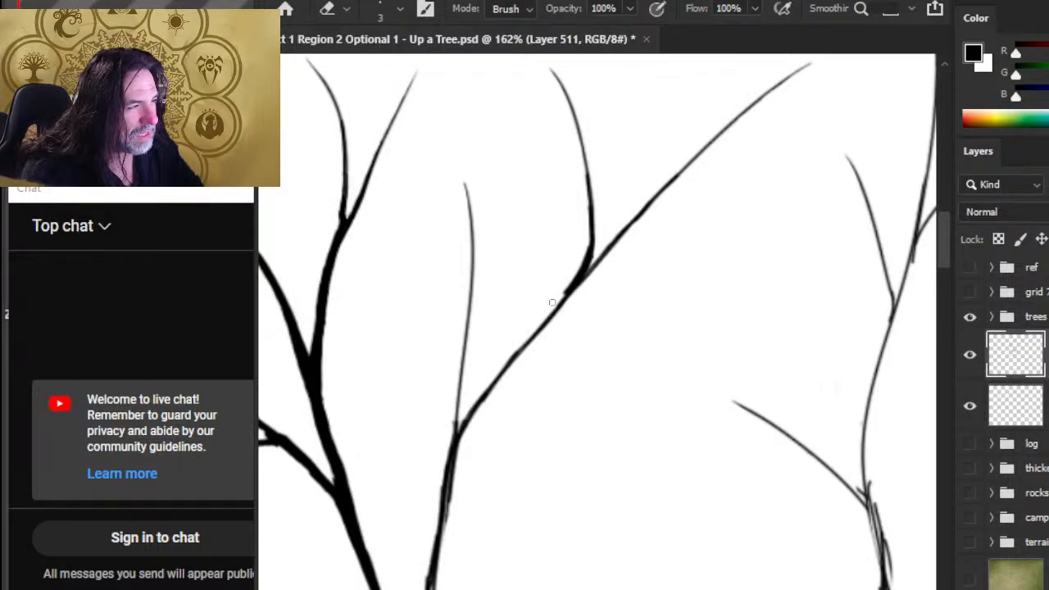
Thicken the long inner branch just beyond its upper twig junction and fill the crotch between them
key(b)
drag(569, 287, 625, 228)
drag(592, 261, 642, 205)
mouse_move(615, 238)
mouse_down()
mouse_move(658, 190)
mouse_move(597, 265)
mouse_up()
key(e)
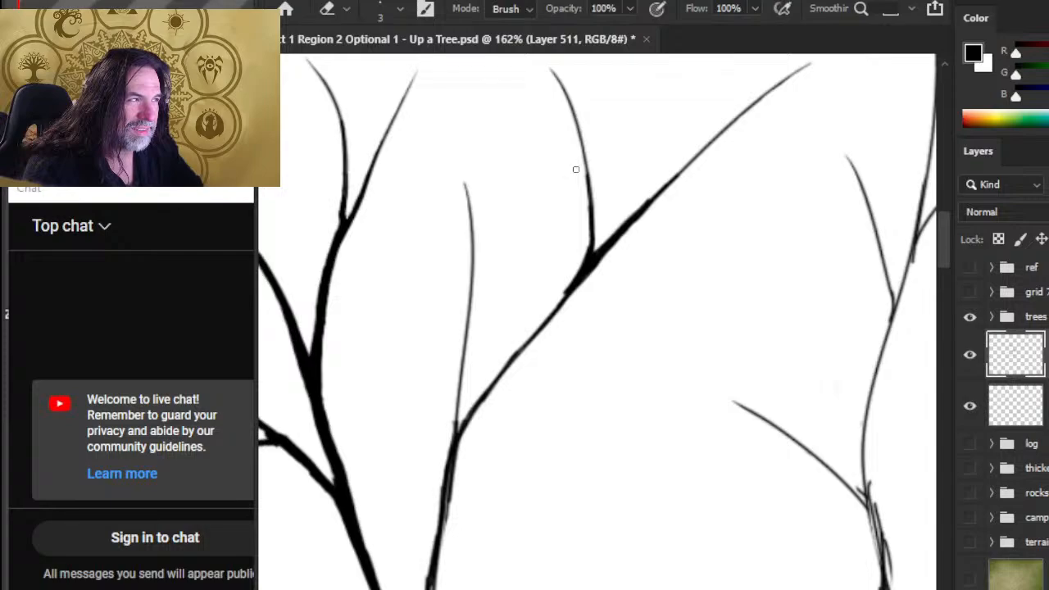
Extend the thickening higher up the inner branch's upper twig and trim its outer edge into a taper
key(b)
drag(587, 179, 588, 243)
drag(587, 187, 579, 156)
key(e)
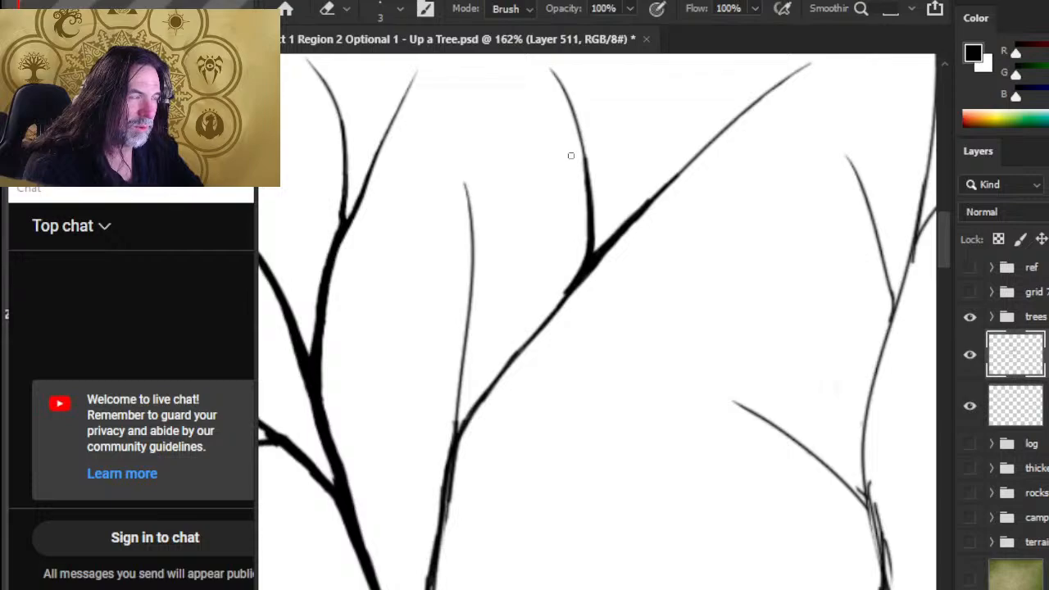
Taper the long inner branch beyond the upper twig junction by trimming both edges and extending the black strokes outward
key(z)
drag(653, 274, 527, 276)
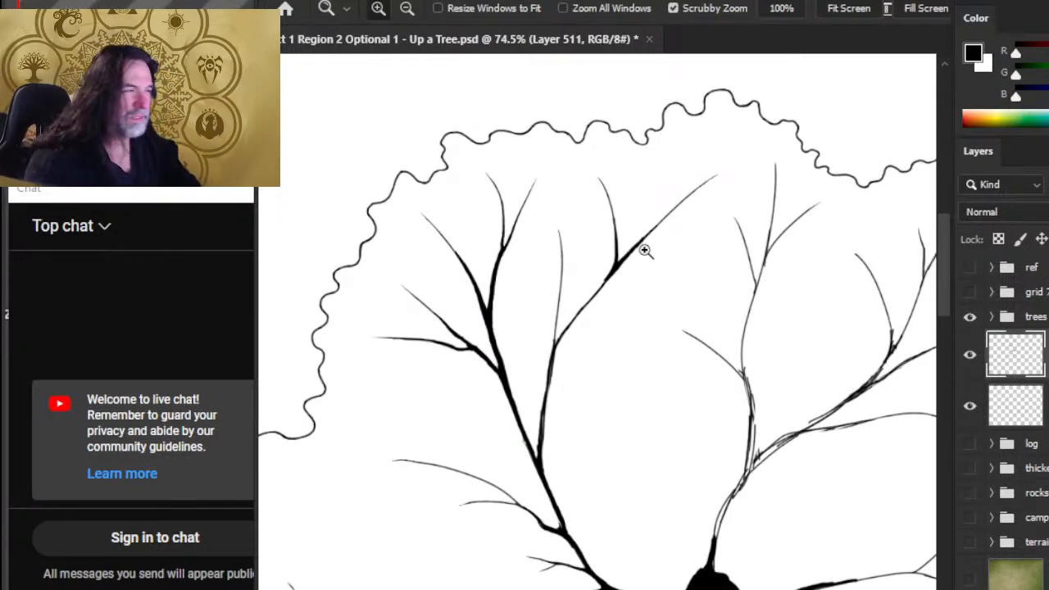
drag(652, 218, 811, 219)
key(e)
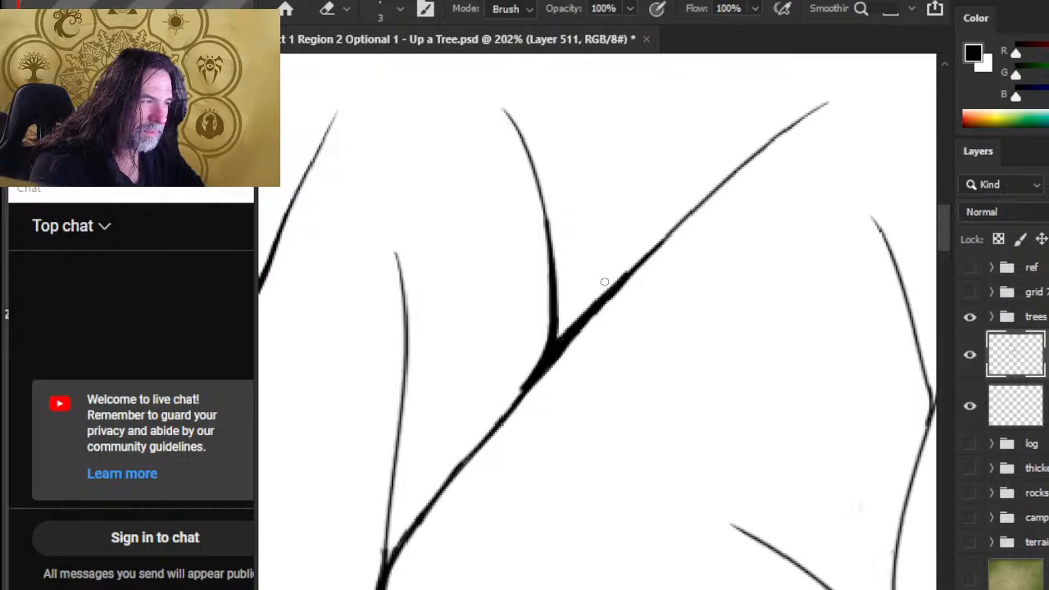
key(b)
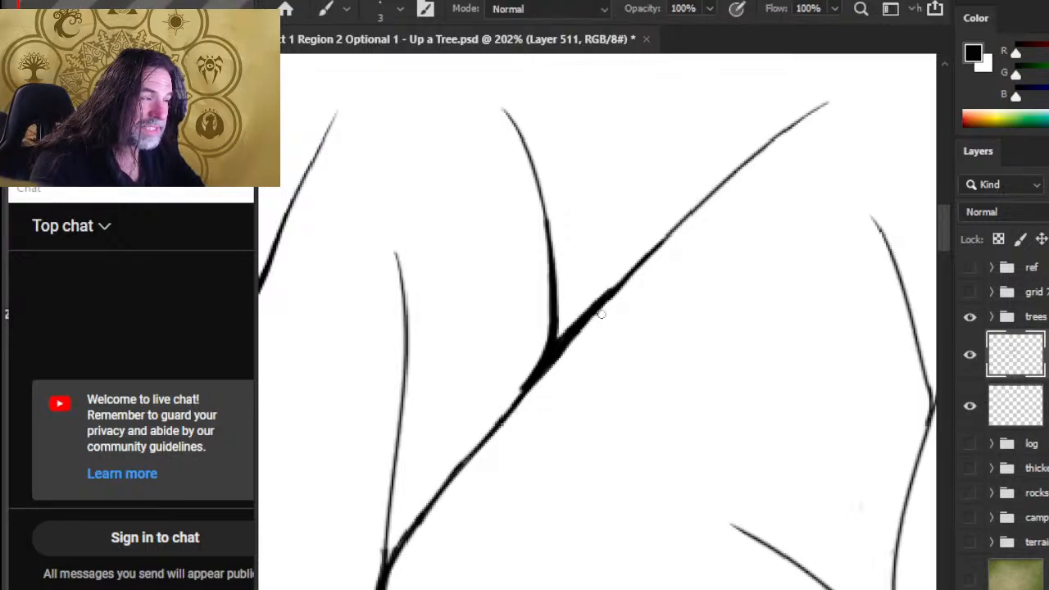
mouse_move(599, 305)
mouse_down()
mouse_move(676, 234)
mouse_move(630, 296)
mouse_move(683, 236)
mouse_up()
key(e)
drag(610, 307, 588, 330)
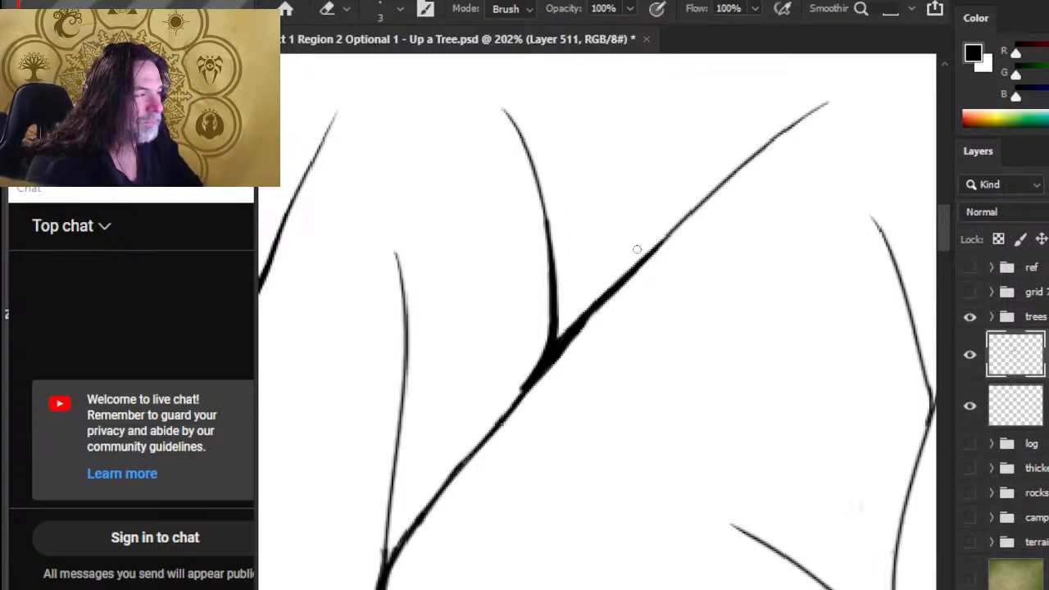
Refine the lower edge of the inner branch's upper junction with a 3 px stroke and erase the overhang
key(b)
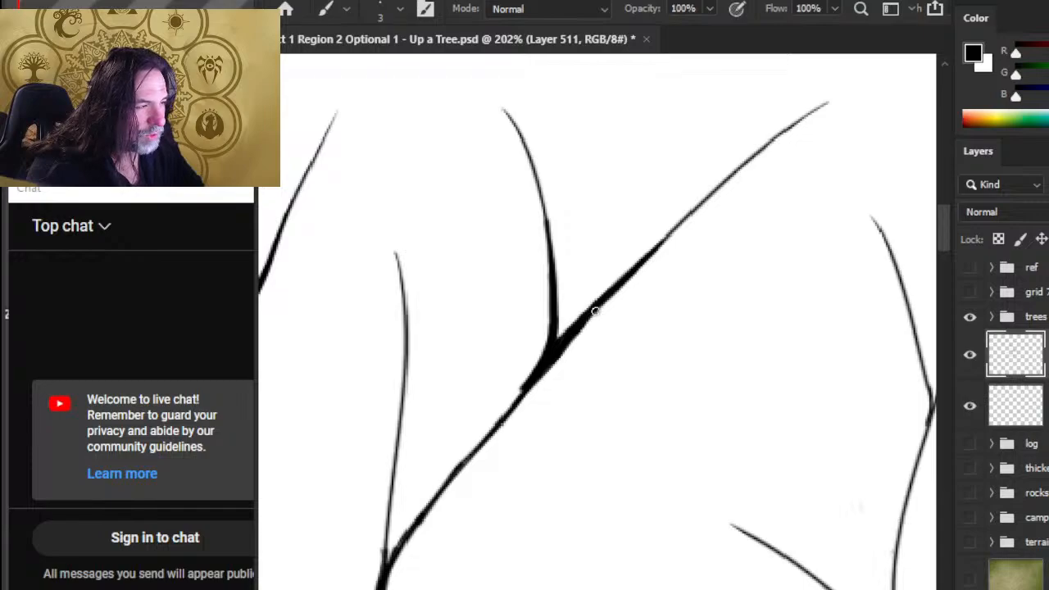
drag(607, 304, 567, 349)
key(e)
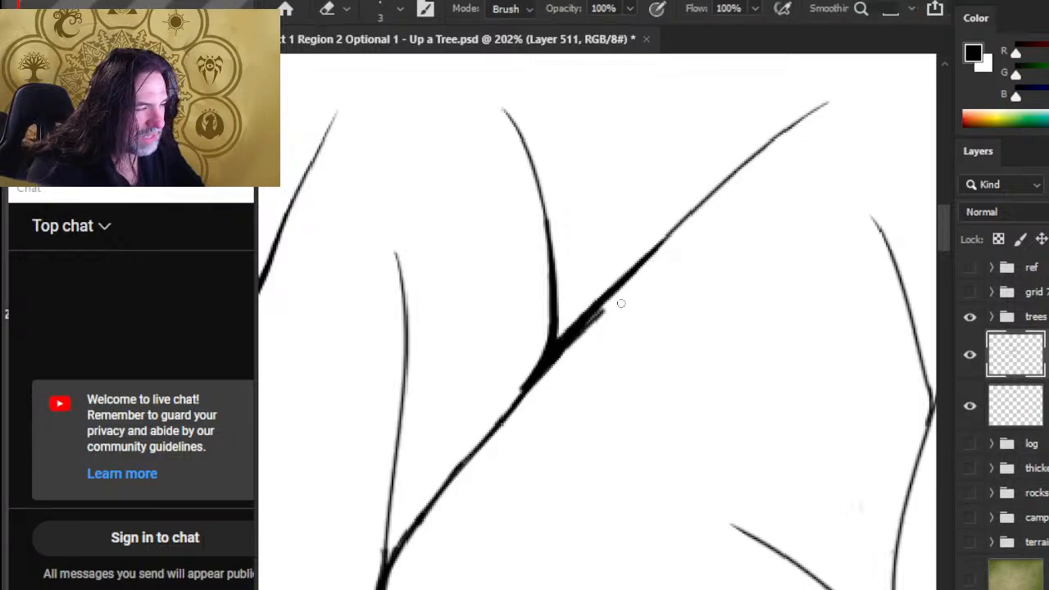
drag(621, 303, 621, 303)
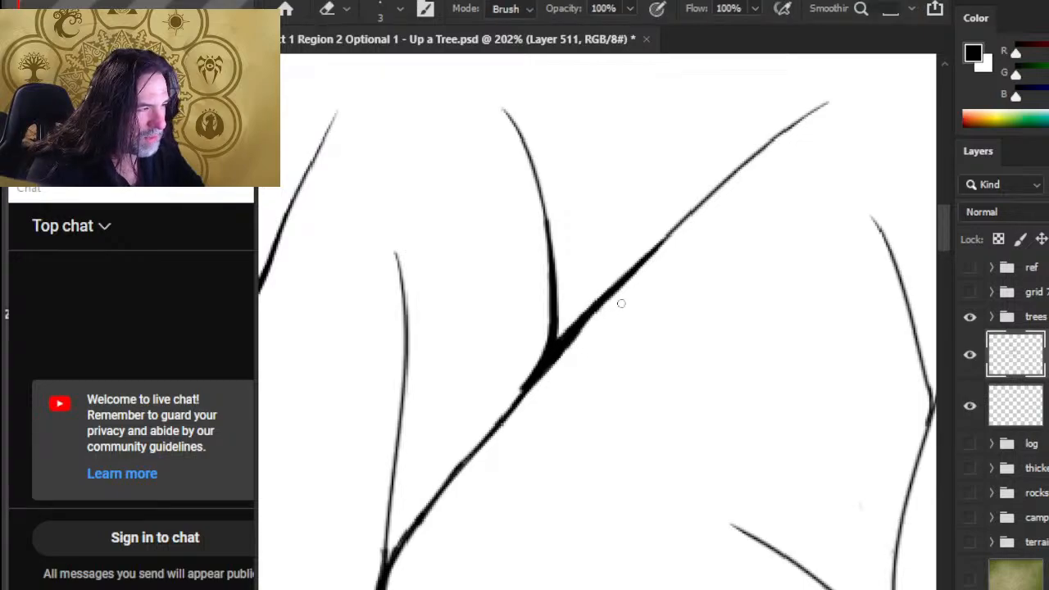
mouse_move(497, 374)
mouse_down()
mouse_move(587, 255)
mouse_move(615, 275)
mouse_up()
key(b)
key(e)
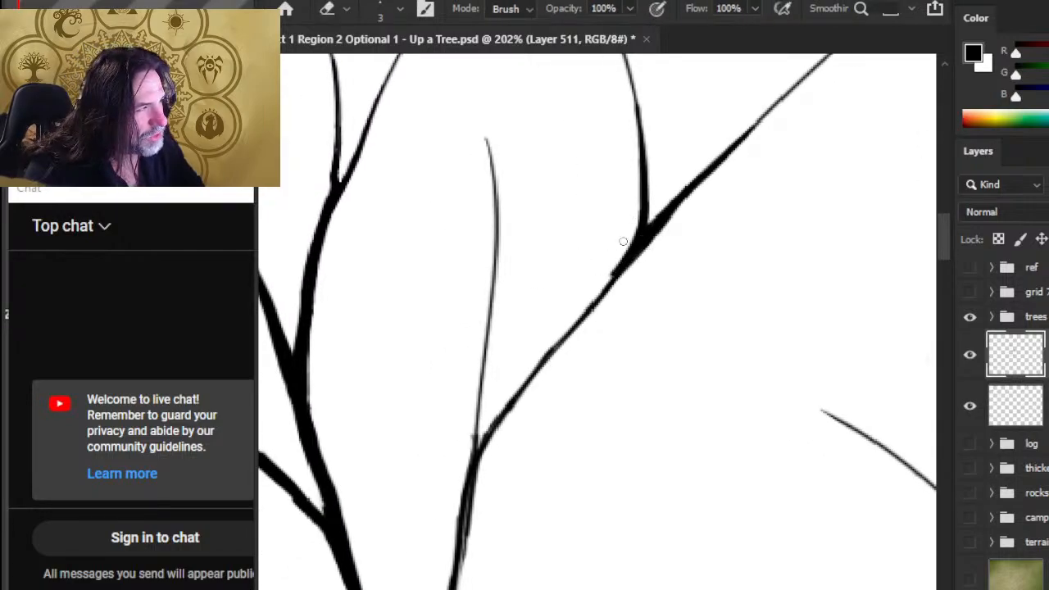
drag(676, 214, 676, 213)
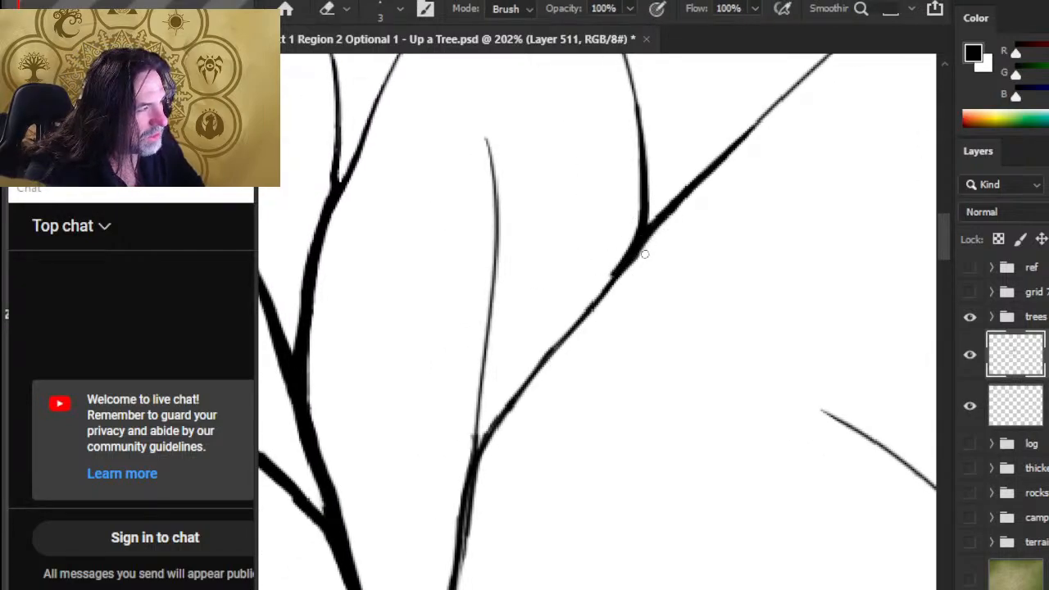
Thicken the long inner branch below its upper twig junction with overlapping 3 px black strokes toward the lower fork
key(b)
mouse_move(636, 244)
mouse_down()
mouse_move(593, 296)
mouse_move(607, 271)
mouse_move(636, 249)
mouse_move(553, 351)
mouse_up()
drag(607, 283, 542, 369)
mouse_move(592, 297)
mouse_down()
mouse_move(546, 360)
mouse_move(573, 321)
mouse_move(550, 346)
mouse_up()
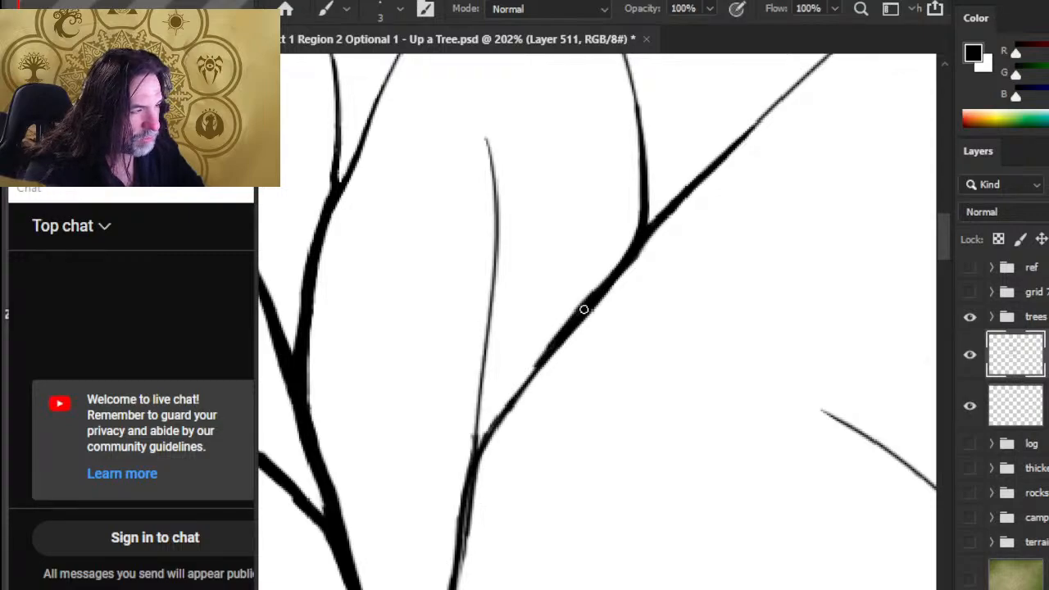
drag(583, 307, 516, 389)
Smooth the upper edge of the thickened inner branch stretch by erasing bulges and repainting the gap
key(e)
drag(597, 271, 571, 316)
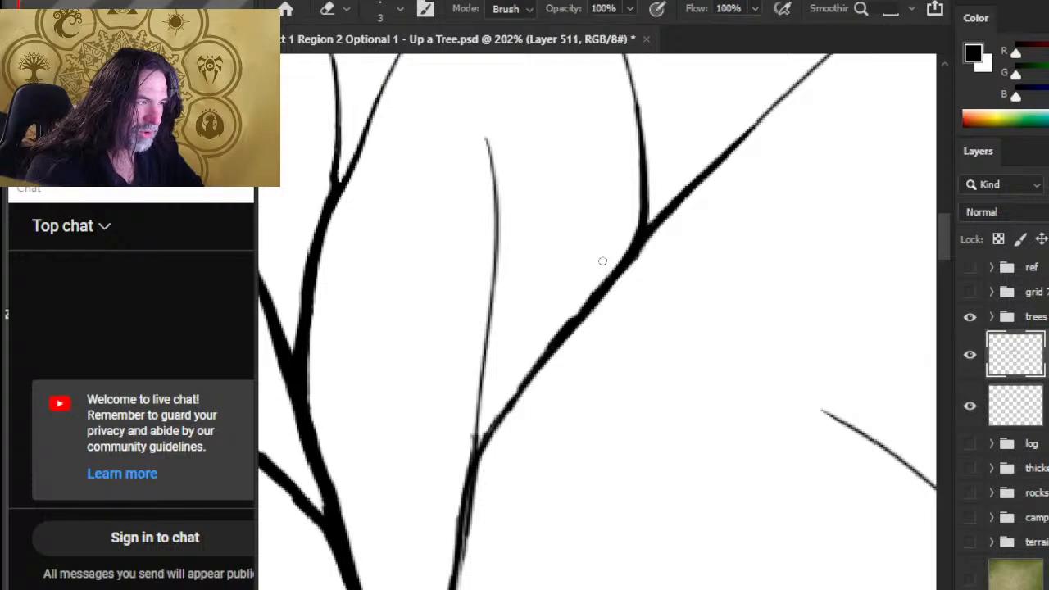
key(b)
mouse_move(596, 276)
mouse_down()
mouse_move(552, 337)
mouse_move(574, 310)
mouse_up()
key(e)
drag(599, 271, 562, 328)
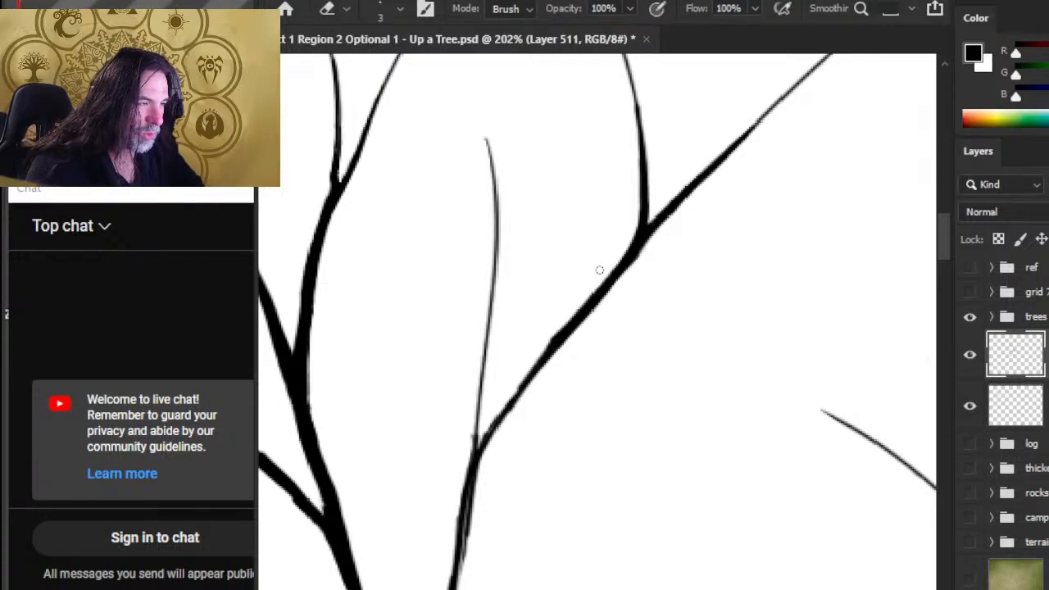
drag(599, 270, 558, 332)
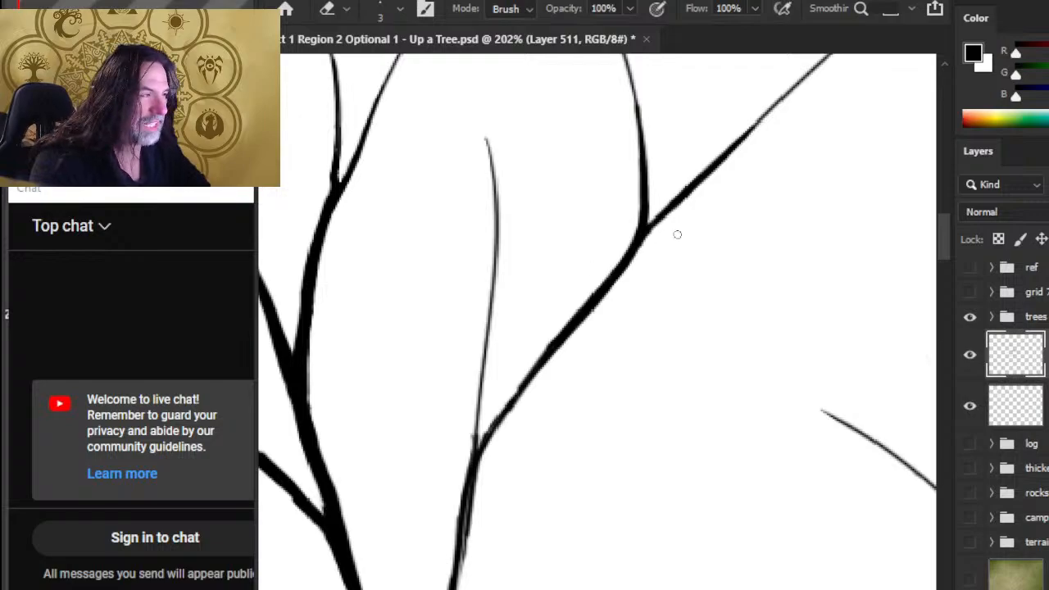
Rebuild the inner branch's upper junction with black strokes into the outer twig, then erase the overhanging edges
key(b)
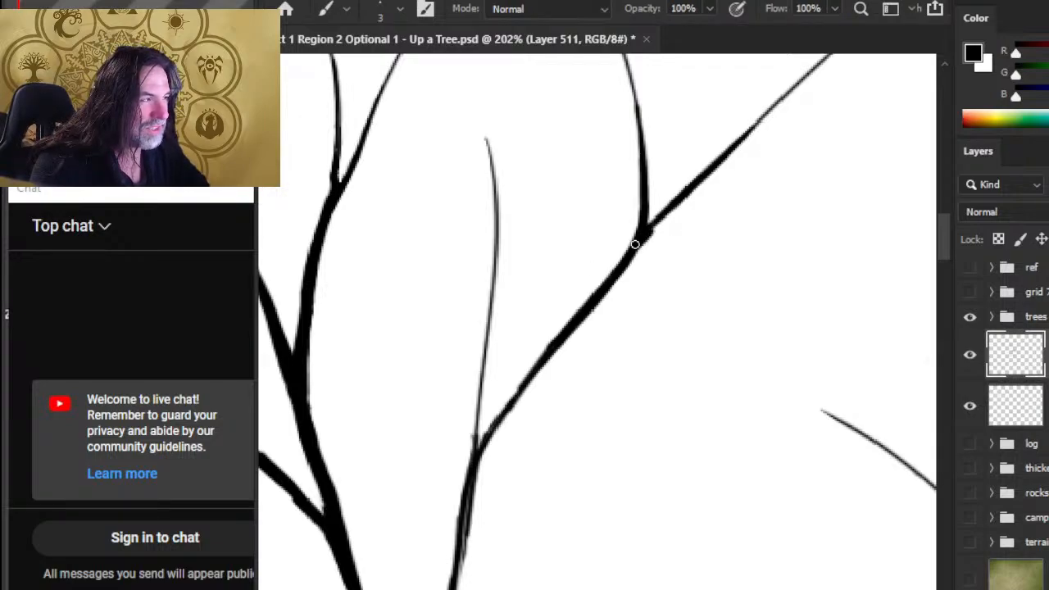
drag(636, 244, 706, 179)
key(e)
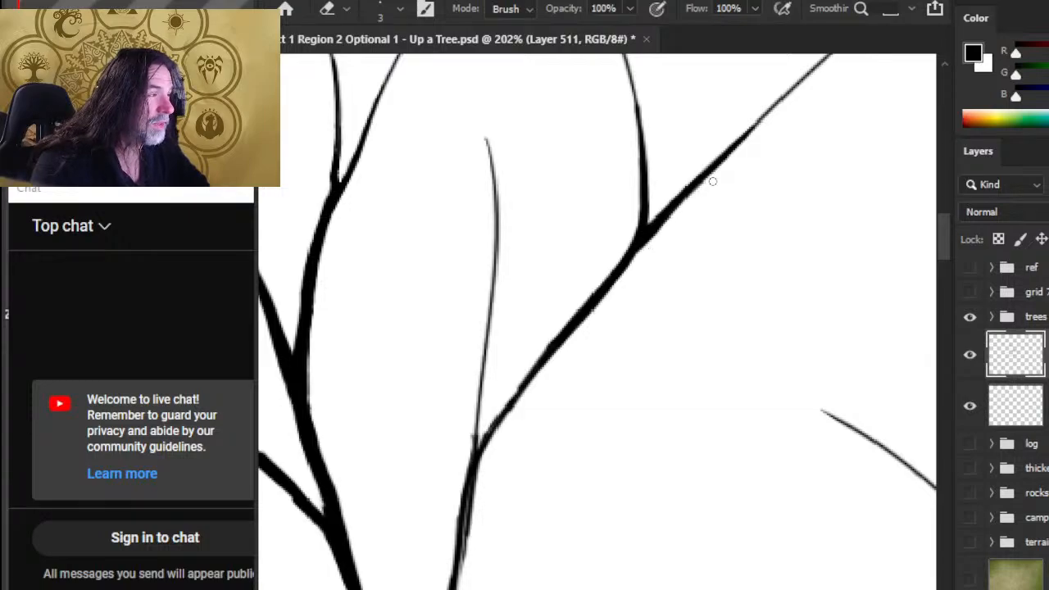
key(b)
drag(613, 264, 641, 228)
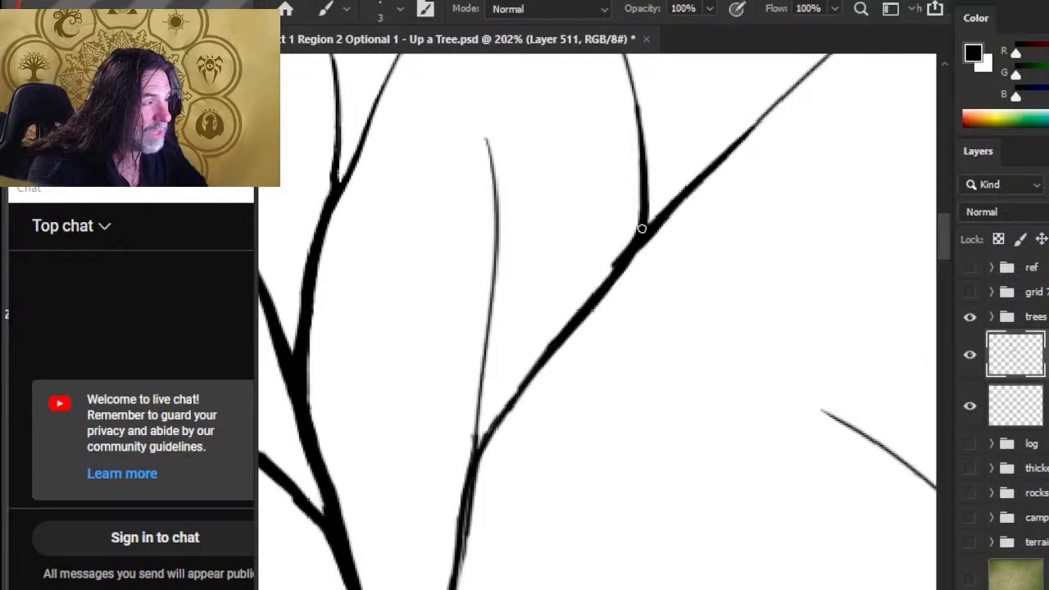
click(632, 249)
key(e)
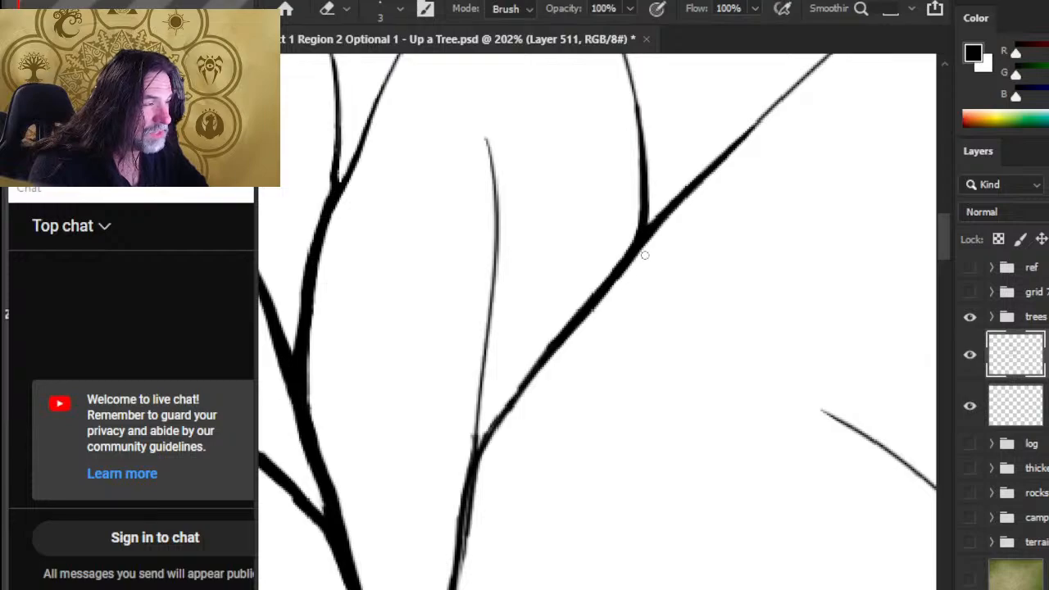
Thicken the lower stretch of the inner branch down to its lower fork and trim its underside
key(b)
drag(513, 393, 571, 327)
mouse_move(525, 375)
mouse_down()
mouse_move(478, 447)
mouse_move(480, 469)
mouse_up()
key(e)
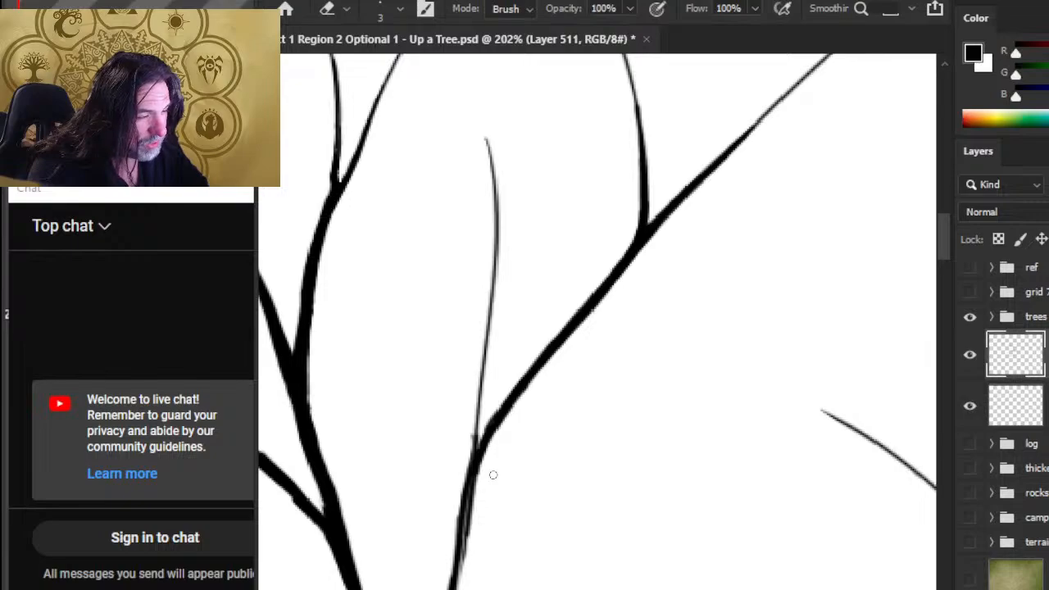
drag(533, 393, 616, 279)
Even out the middle stretch of the inner branch with black strokes and trim its lower edge
key(b)
drag(639, 242, 588, 312)
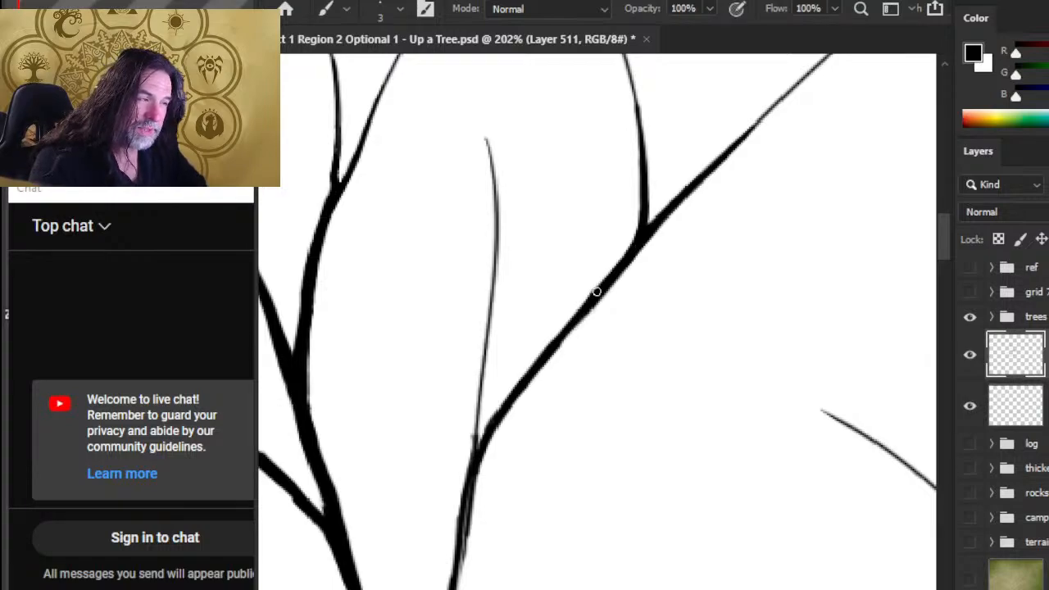
drag(593, 307, 551, 357)
key(e)
drag(583, 324, 562, 348)
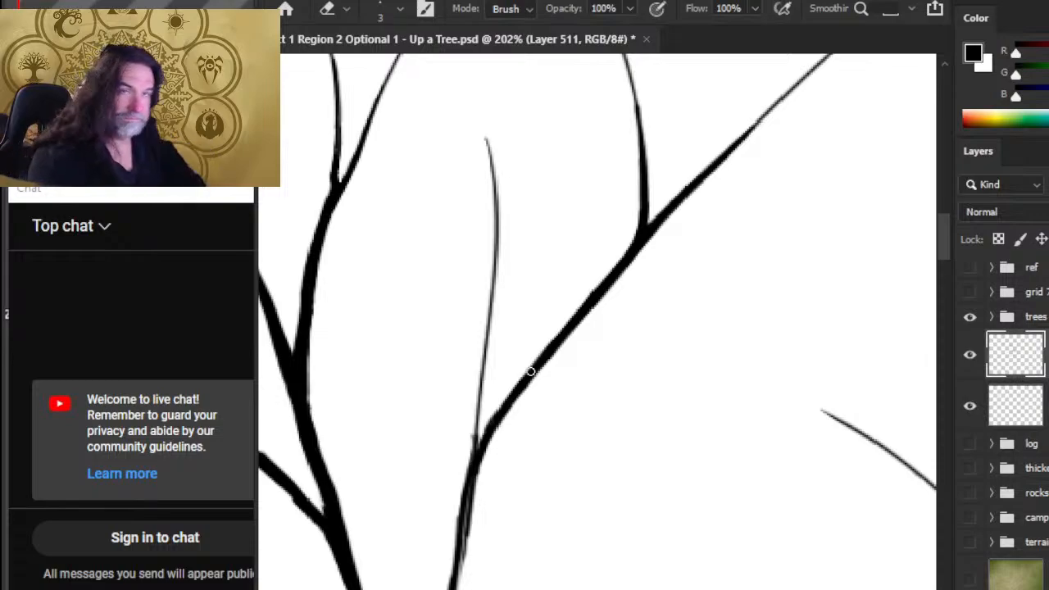
Thicken the base of the thin upright twig where it leaves the inner branch's lower fork
scroll(573, 363, down, 2)
key(b)
mouse_move(508, 363)
mouse_down()
mouse_move(500, 379)
mouse_move(512, 289)
mouse_move(502, 340)
mouse_move(516, 290)
mouse_move(516, 324)
mouse_up()
key(e)
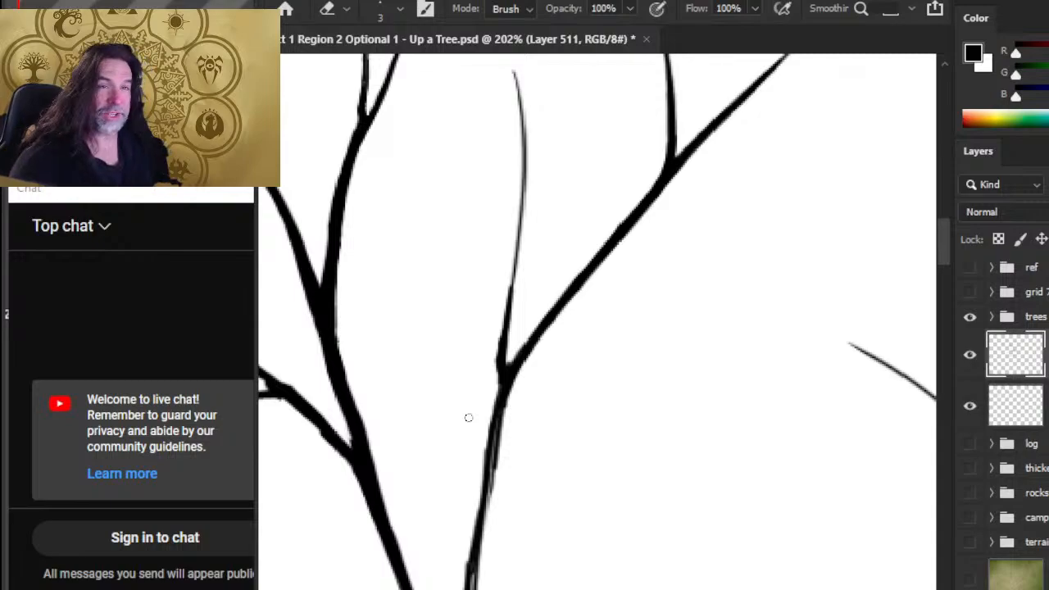
key(b)
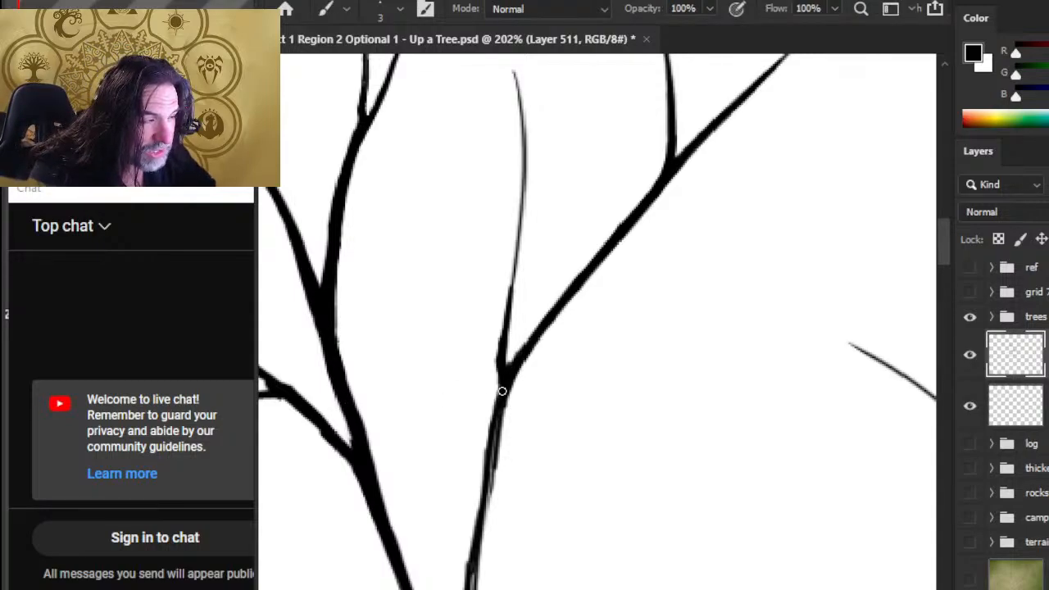
key(e)
Extend the thickening up the thin upright twig with 2 px strokes that taper toward its tip
key(b)
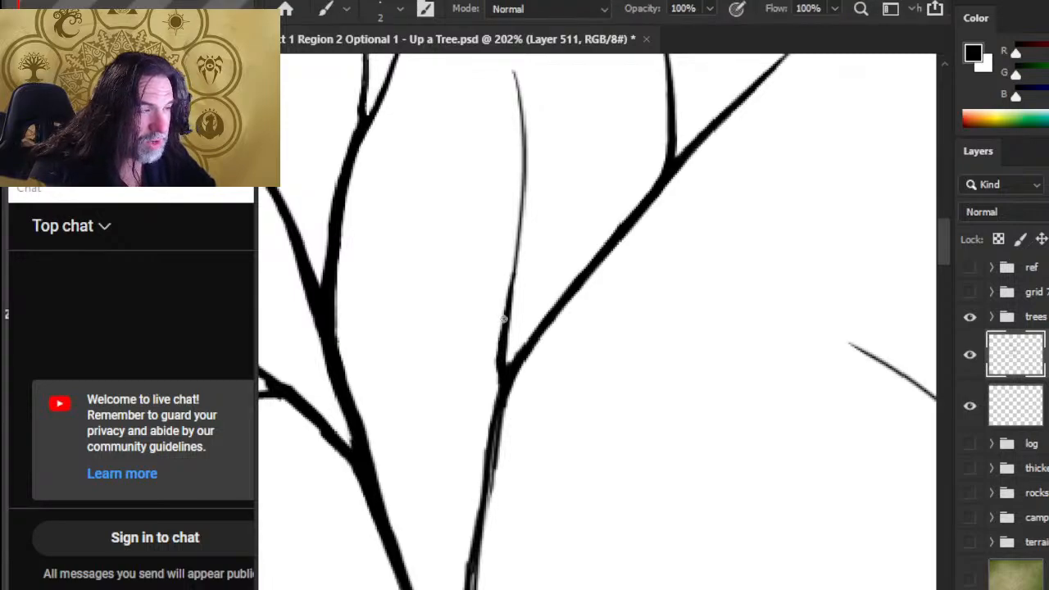
drag(502, 335, 512, 268)
drag(507, 305, 518, 232)
drag(509, 274, 524, 168)
key(e)
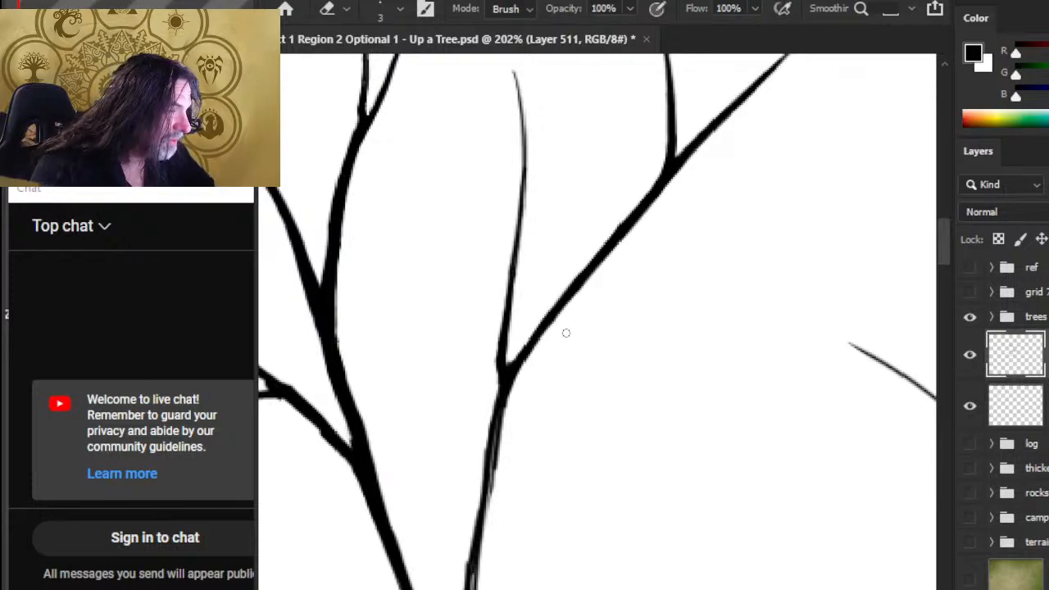
Fill the crotch at the inner branch's lower fork and reinforce the bases of both twigs with 2 px strokes
key(b)
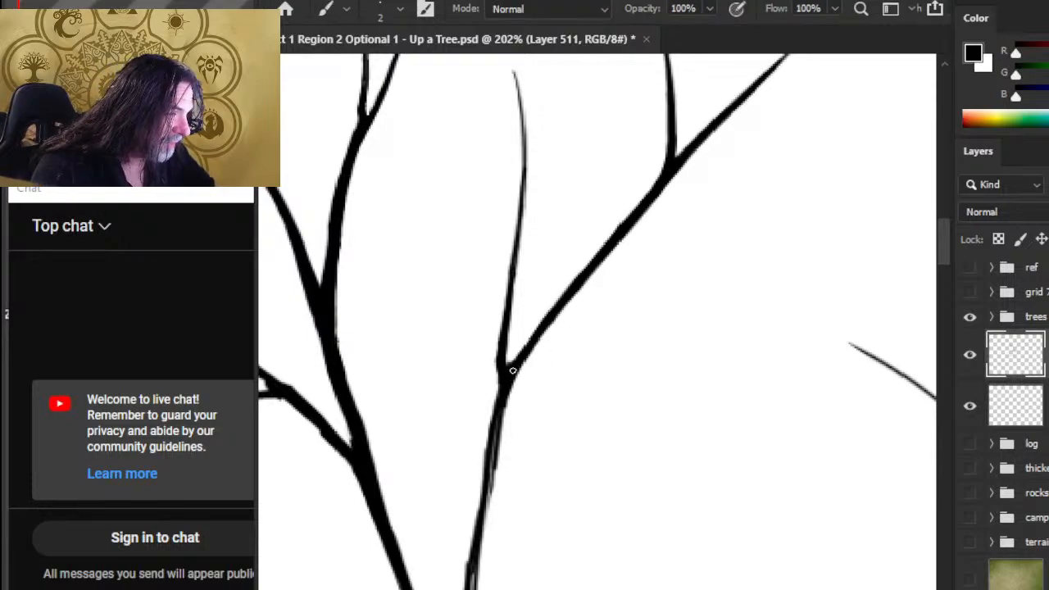
mouse_move(501, 372)
mouse_down()
mouse_move(495, 404)
mouse_move(585, 351)
mouse_move(573, 264)
mouse_up()
key(e)
key(b)
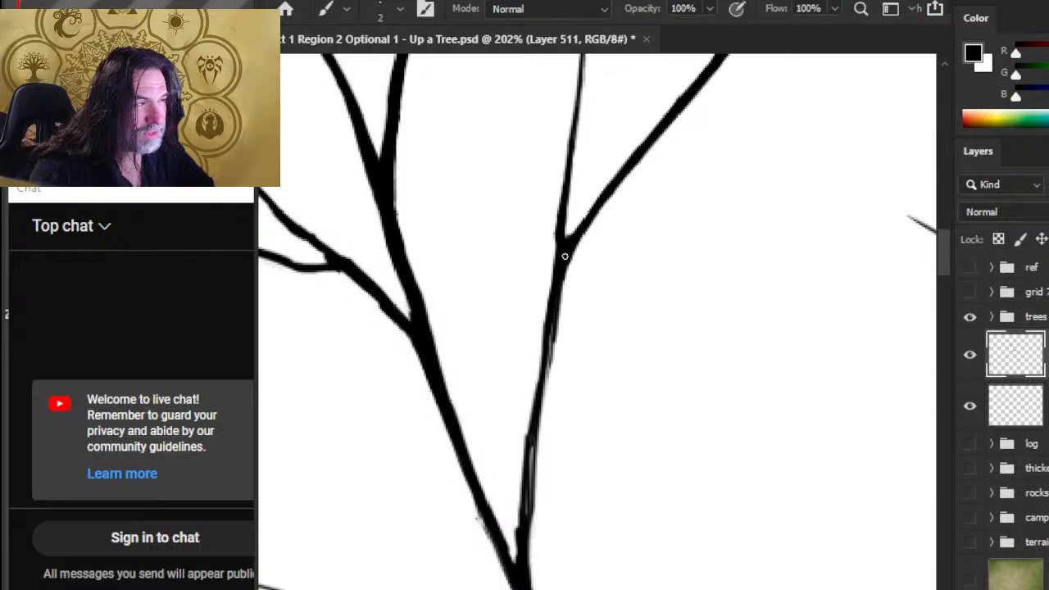
drag(559, 234, 563, 176)
key(e)
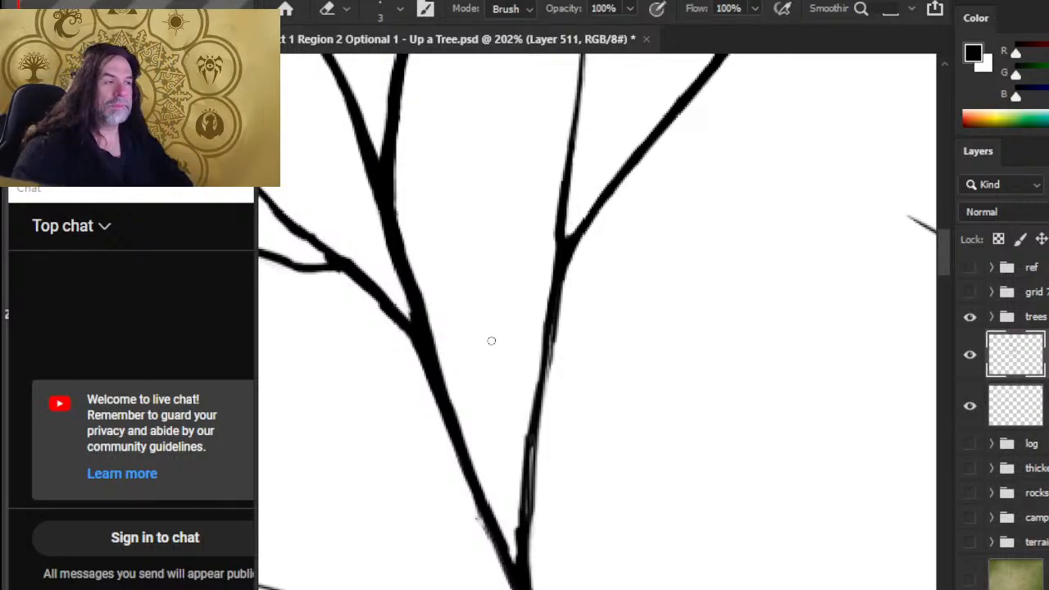
mouse_move(639, 243)
mouse_down()
mouse_move(575, 398)
mouse_move(638, 301)
mouse_up()
key(b)
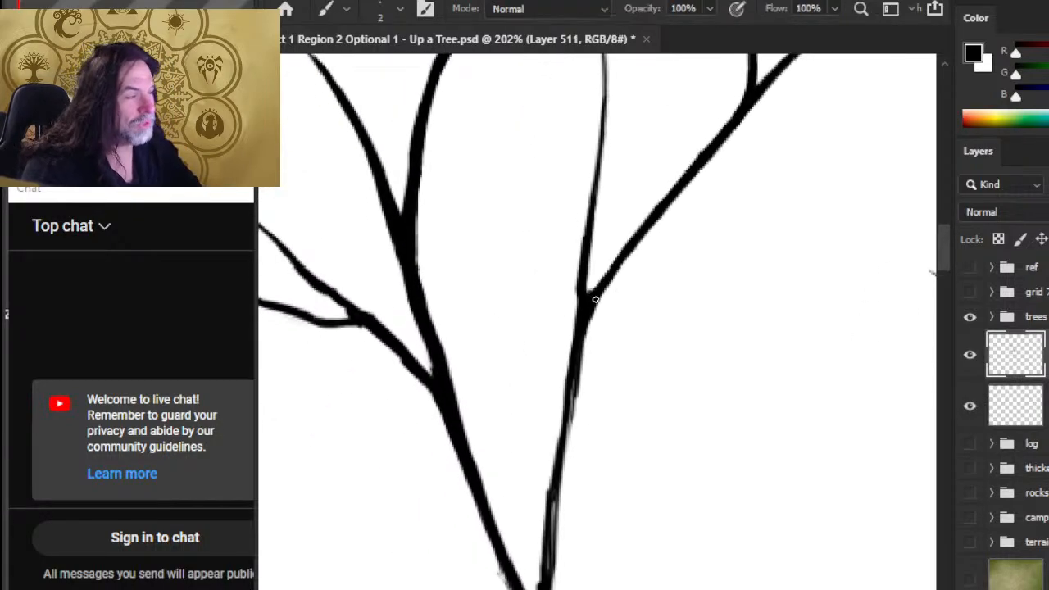
drag(621, 257, 590, 304)
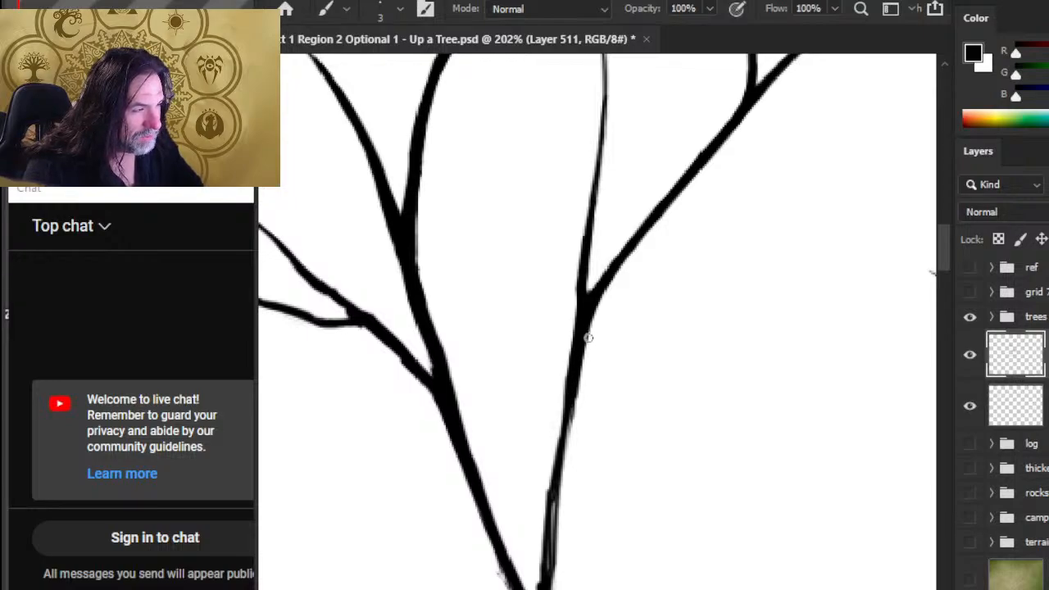
Thicken the inner branch's stem from its lower fork to the main limb with 3 px strokes, filling the sketch gaps
mouse_move(585, 330)
mouse_down()
mouse_move(553, 509)
mouse_move(563, 435)
mouse_move(561, 466)
mouse_up()
drag(564, 429, 545, 544)
mouse_move(564, 448)
mouse_down()
mouse_move(547, 581)
mouse_move(566, 379)
mouse_up()
scroll(585, 439, down, 3)
mouse_move(570, 314)
mouse_down()
mouse_move(559, 398)
mouse_move(568, 313)
mouse_move(567, 492)
mouse_move(558, 415)
mouse_move(555, 459)
mouse_up()
key(e)
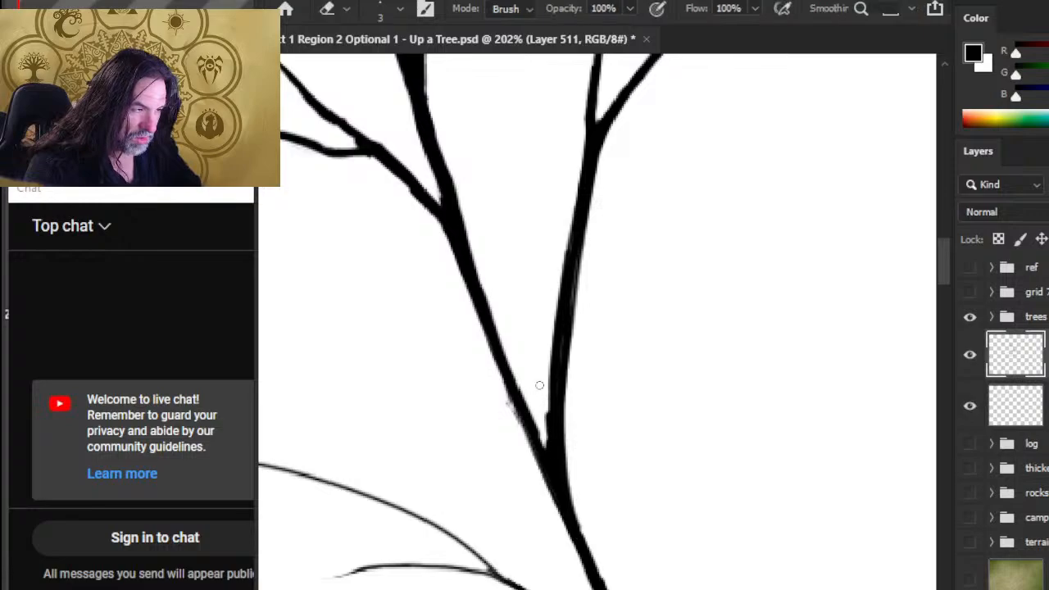
key(b)
mouse_move(559, 392)
mouse_down()
mouse_move(552, 450)
mouse_move(560, 344)
mouse_move(555, 390)
mouse_up()
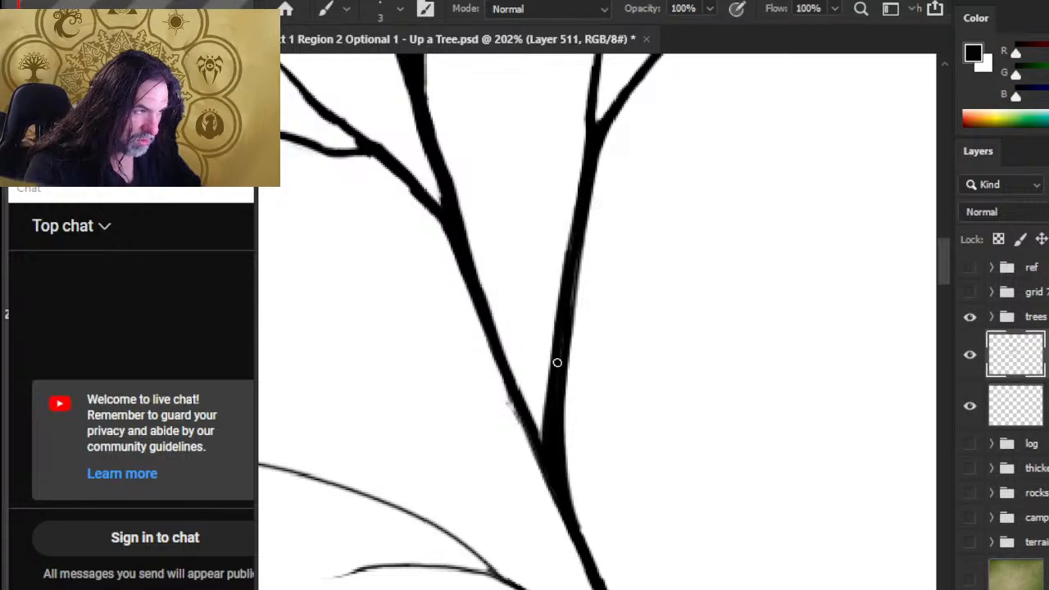
Thicken the left side branch where it joins the outer limb with a 3 px black stroke
key(z)
drag(564, 476, 543, 459)
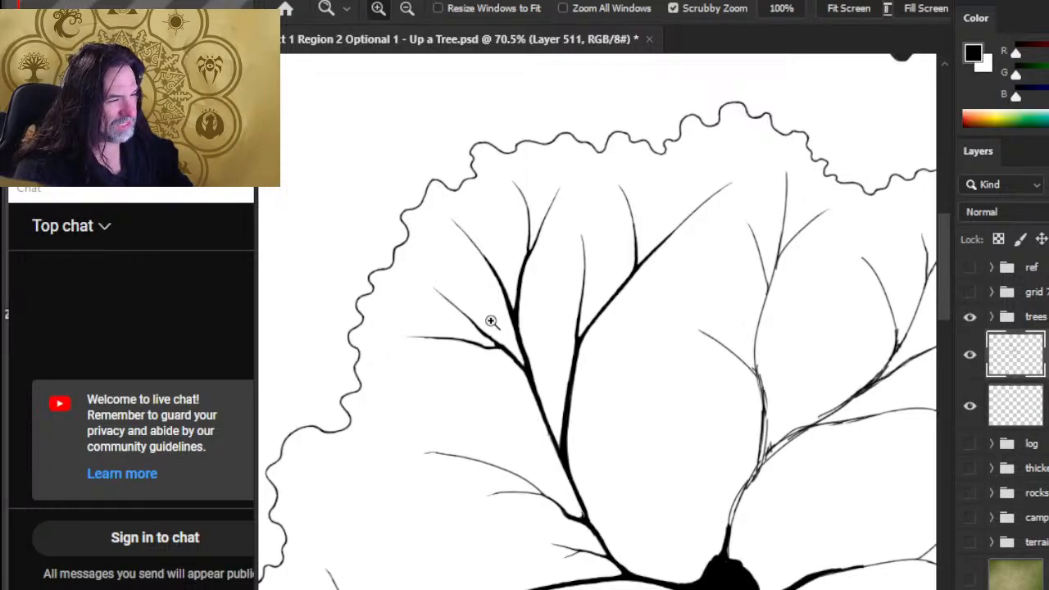
click(540, 403)
key(b)
key(e)
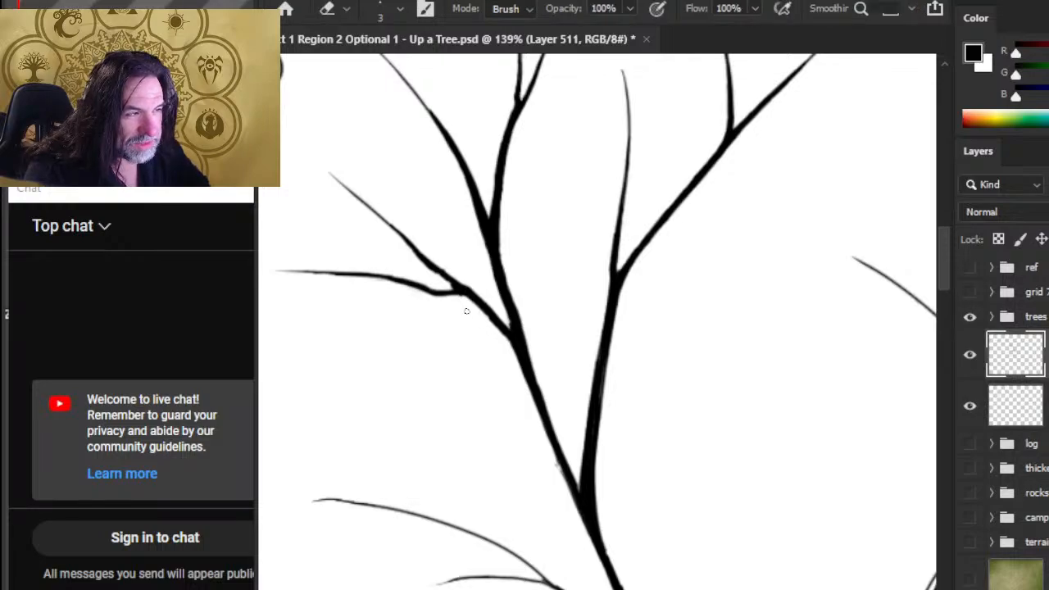
key(b)
mouse_move(486, 312)
mouse_down()
mouse_move(507, 342)
mouse_move(506, 331)
mouse_up()
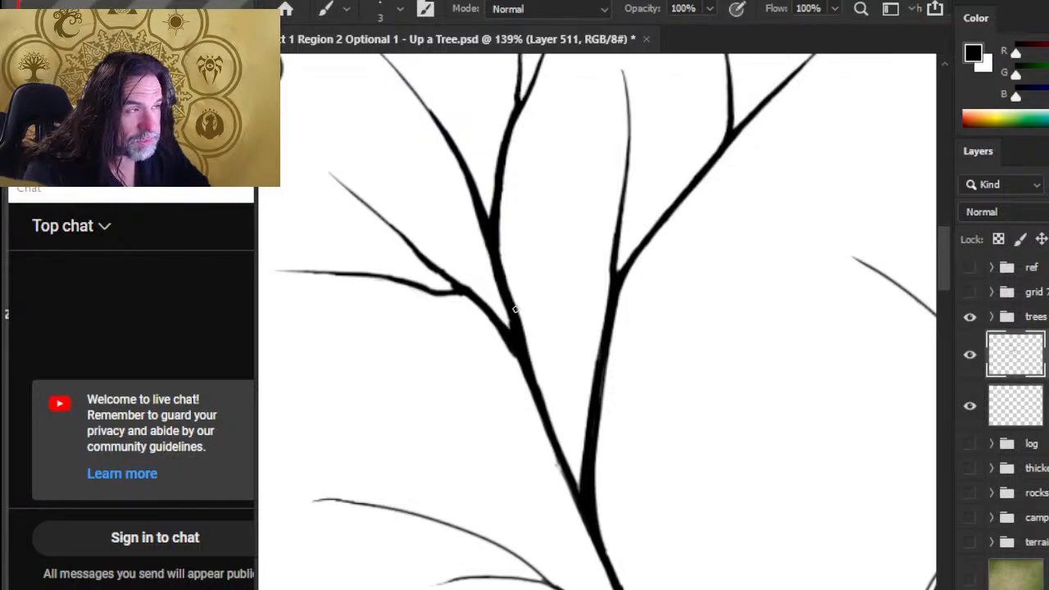
key(e)
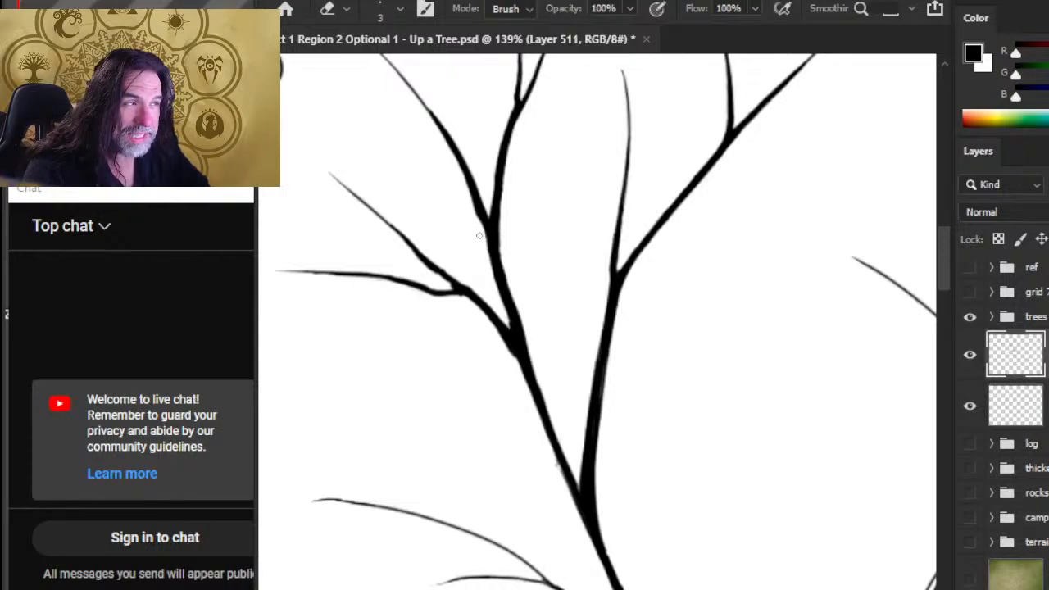
Refine the inner edge of the outer limb between its two junctions with a black stroke and erase the excess
key(b)
drag(494, 239, 513, 296)
key(e)
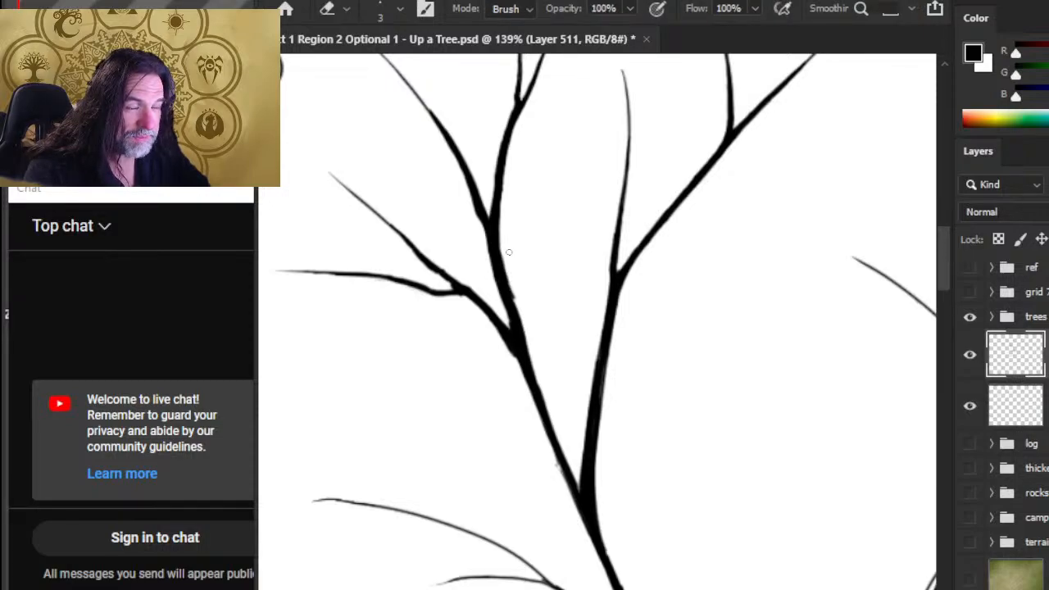
drag(508, 255, 515, 298)
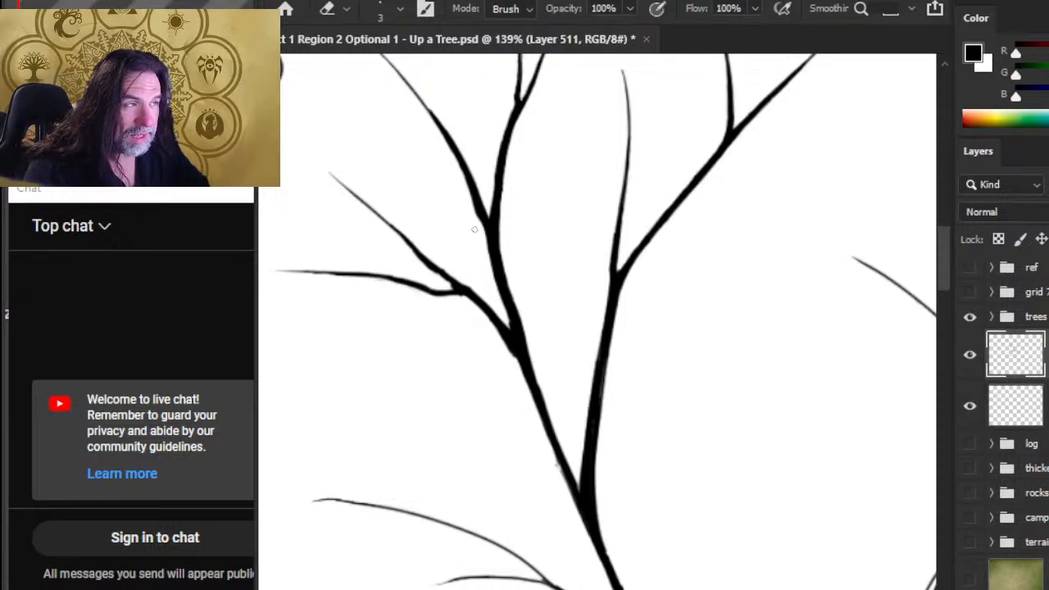
Trim the outer edge of the limb just below the left side branch junction
key(z)
drag(538, 303, 415, 251)
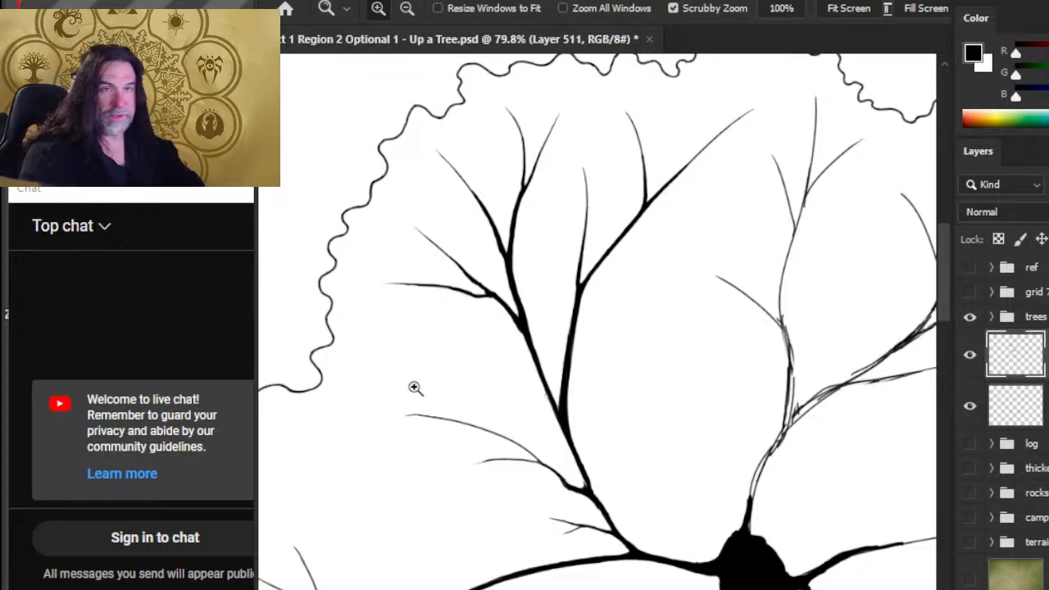
key(b)
key(z)
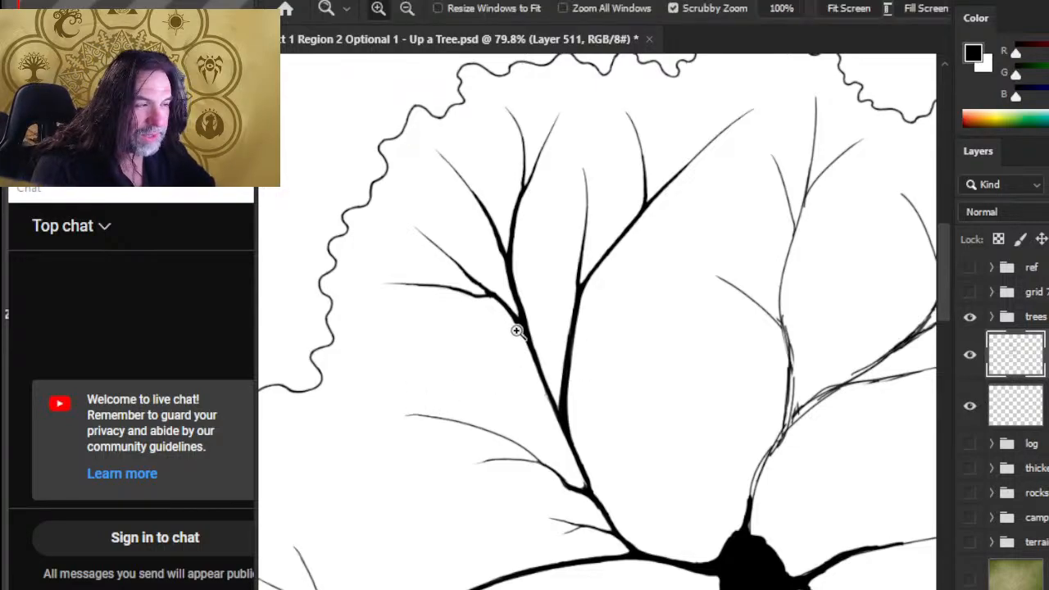
drag(517, 330, 511, 338)
key(e)
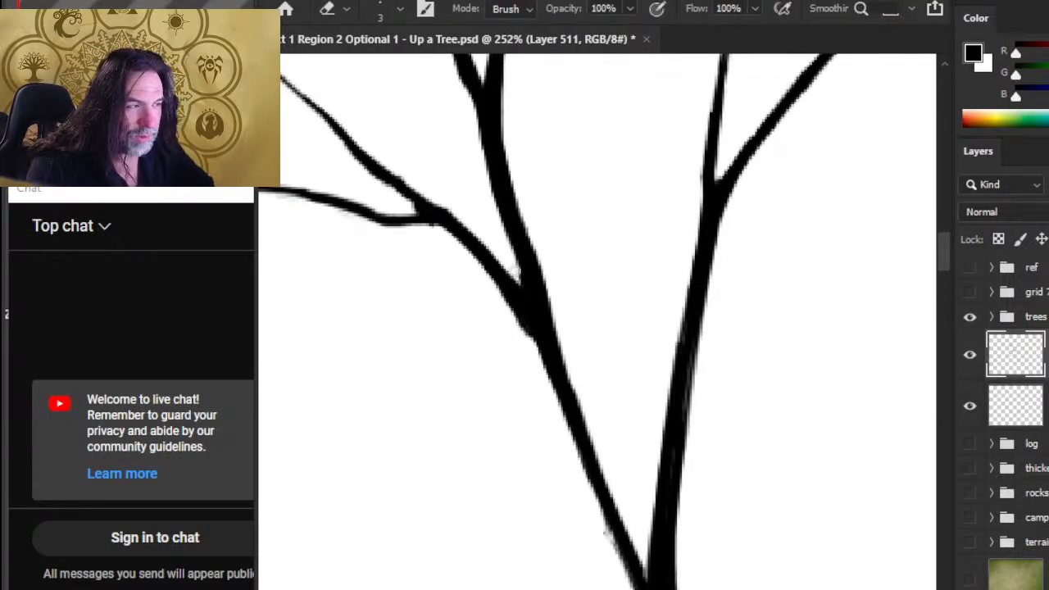
key(b)
key(e)
mouse_move(515, 321)
mouse_down()
mouse_move(492, 285)
mouse_move(528, 334)
mouse_move(524, 300)
mouse_move(582, 483)
mouse_move(552, 316)
mouse_move(563, 405)
mouse_up()
Thicken the outer limb from the left side branch junction down to the main fork with overlapping 3 px strokes
key(b)
key(e)
key(b)
drag(541, 357, 588, 441)
drag(561, 402, 600, 470)
drag(548, 369, 598, 470)
drag(533, 335, 592, 460)
drag(551, 393, 597, 474)
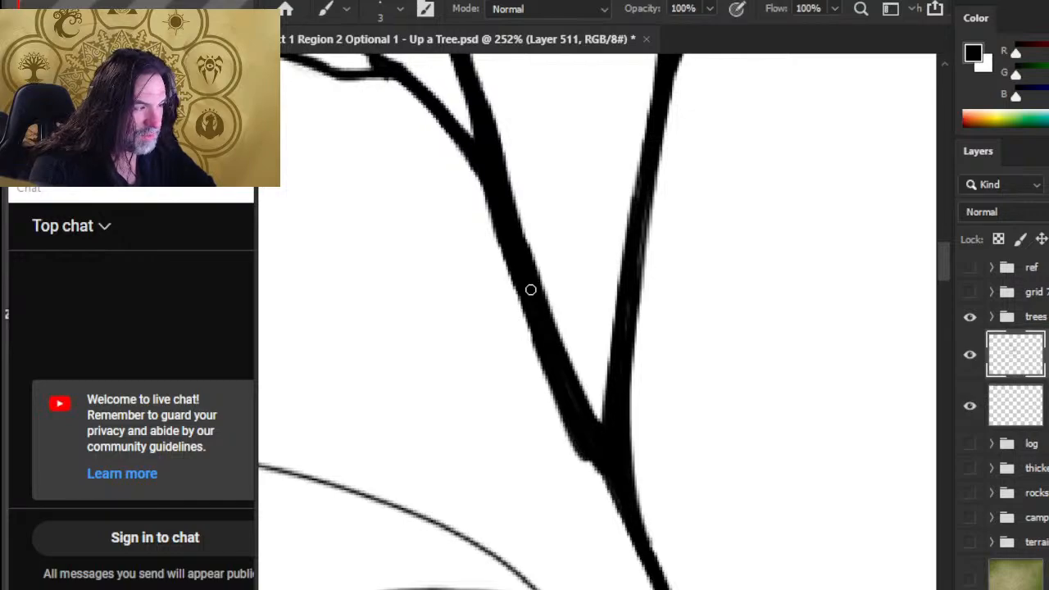
Erase the bump on the outer limb's left edge below the side branch junction to smooth its contour
key(e)
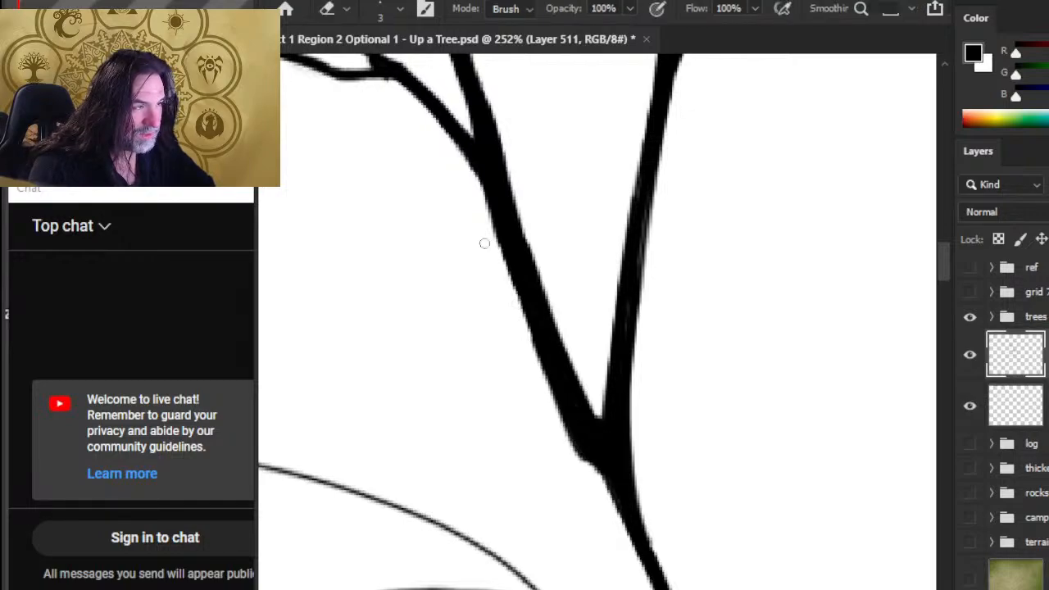
mouse_move(490, 203)
mouse_down()
mouse_move(497, 241)
mouse_move(484, 229)
mouse_up()
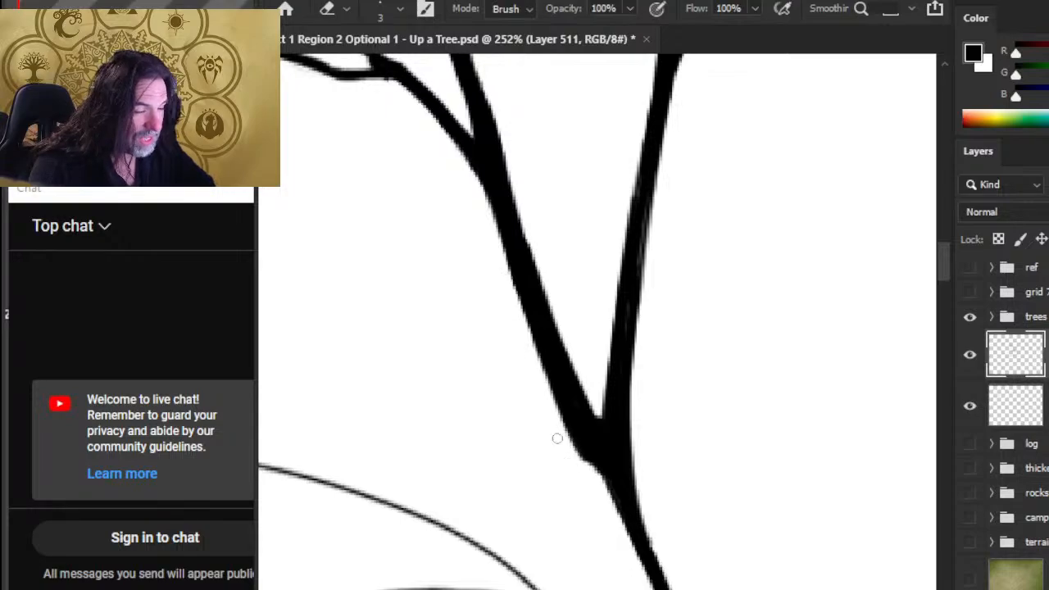
drag(606, 509, 499, 463)
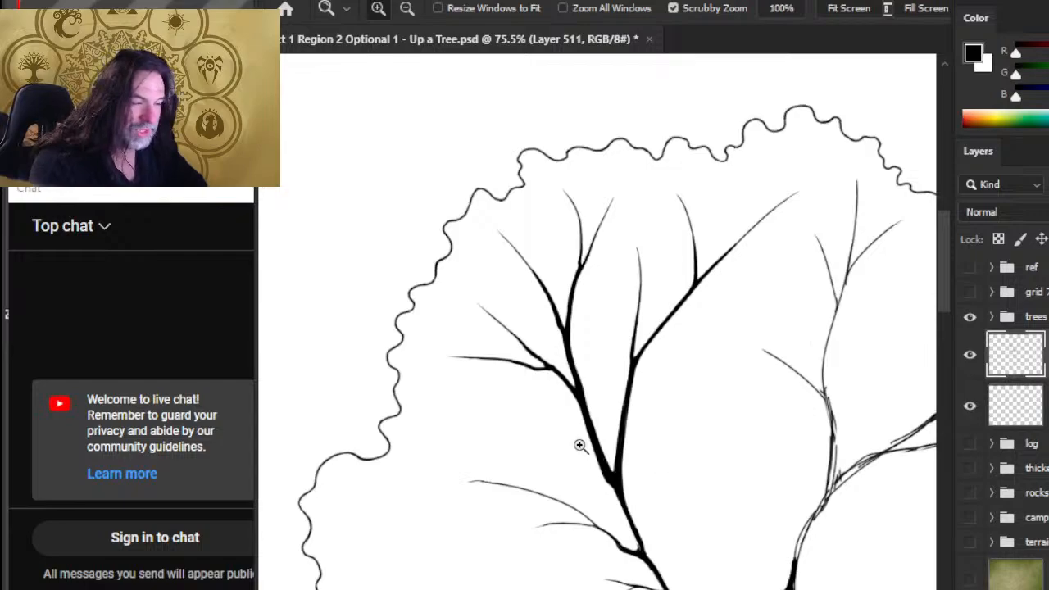
Touch up the outer limb's left edge between the side branch junction and the main fork with the 3 px brush and eraser
drag(543, 393, 633, 424)
key(b)
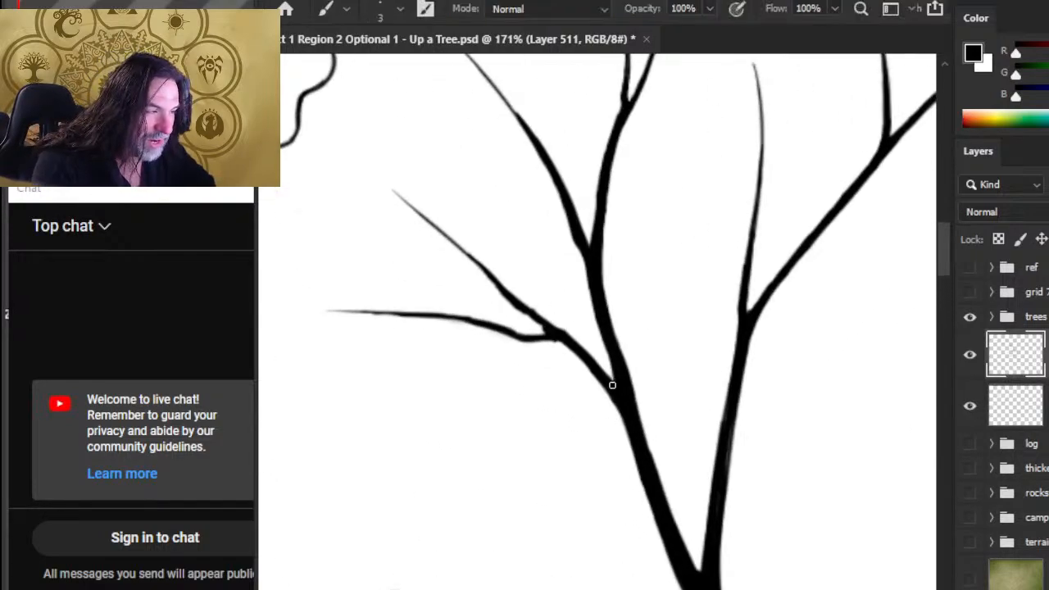
key(e)
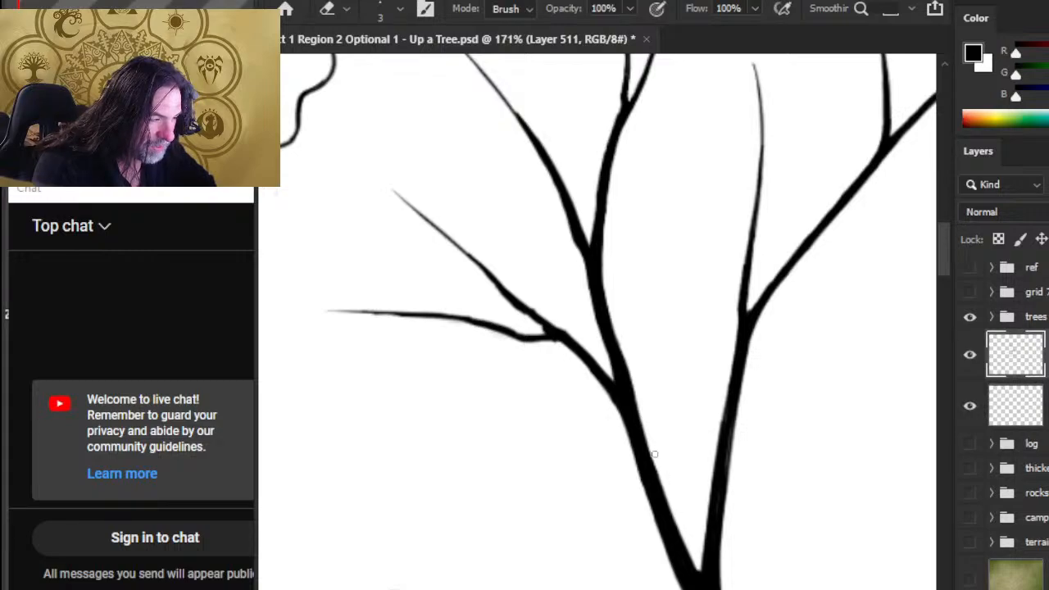
drag(674, 519, 577, 247)
key(b)
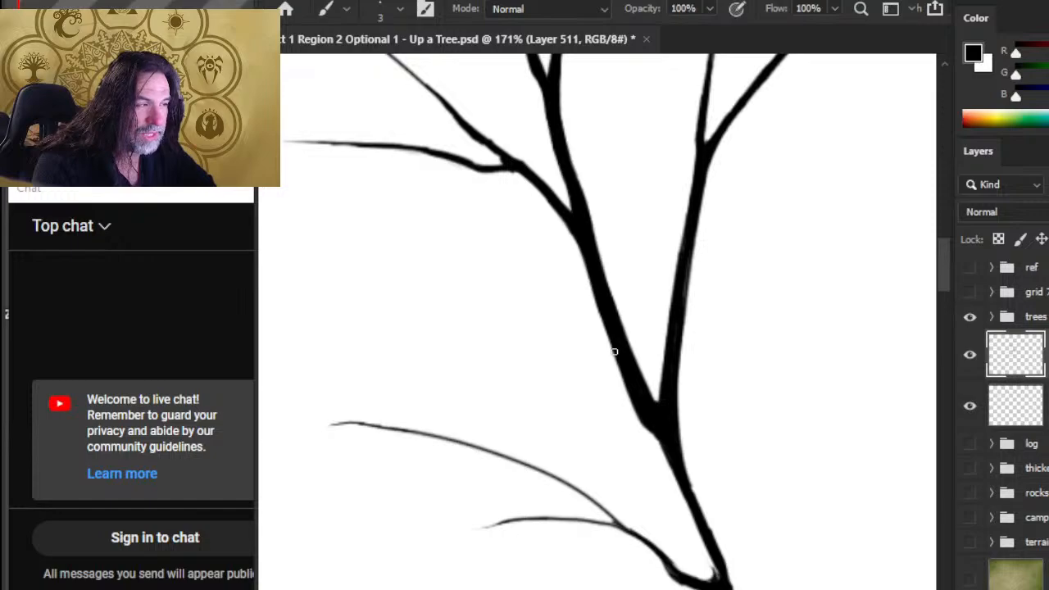
key(e)
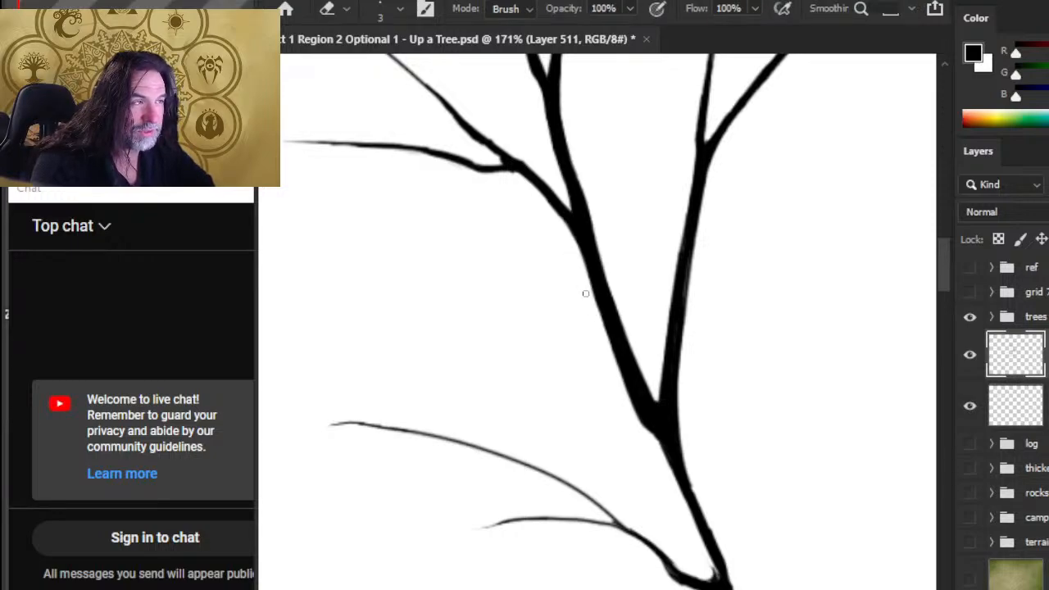
key(b)
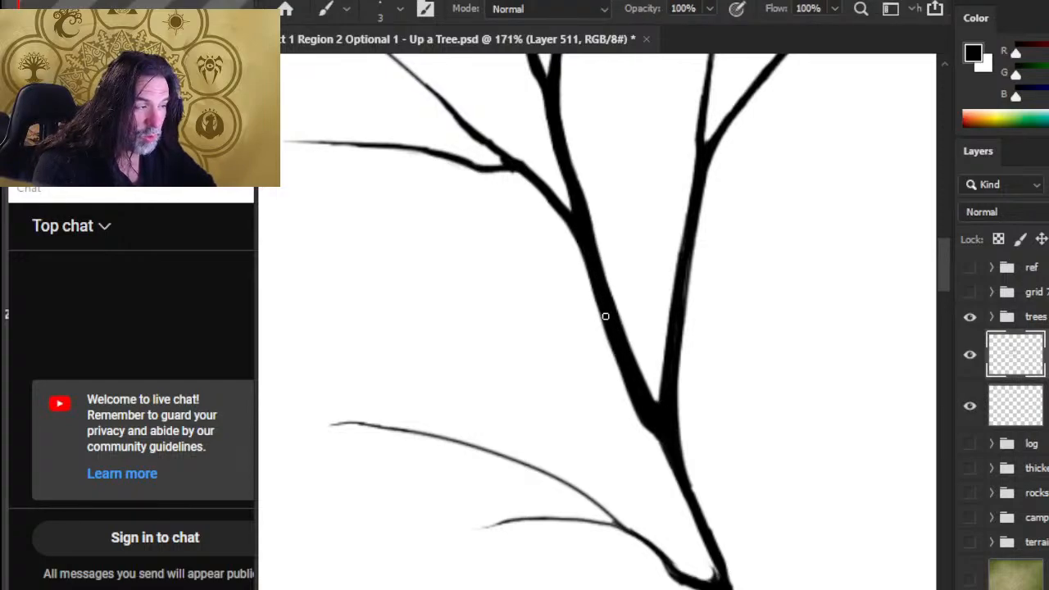
Thicken the limb just below the main fork down to the next side branch with a 5 px black brush
key(z)
drag(646, 397, 599, 400)
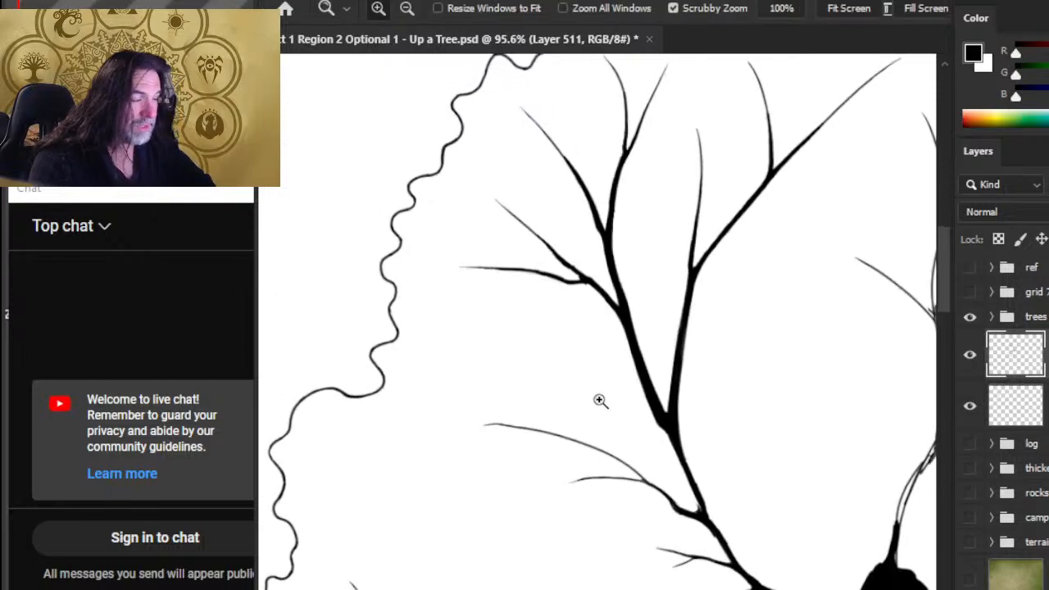
scroll(623, 435, down, 2)
click(557, 368)
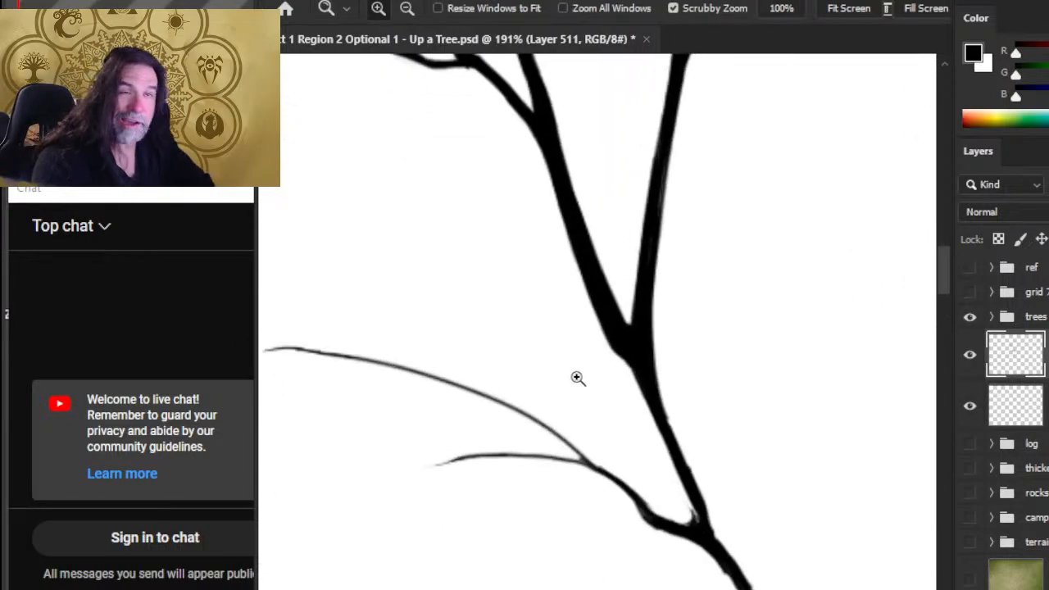
key(b)
mouse_move(621, 342)
mouse_down()
mouse_move(657, 407)
mouse_move(672, 475)
mouse_up()
key(e)
key(b)
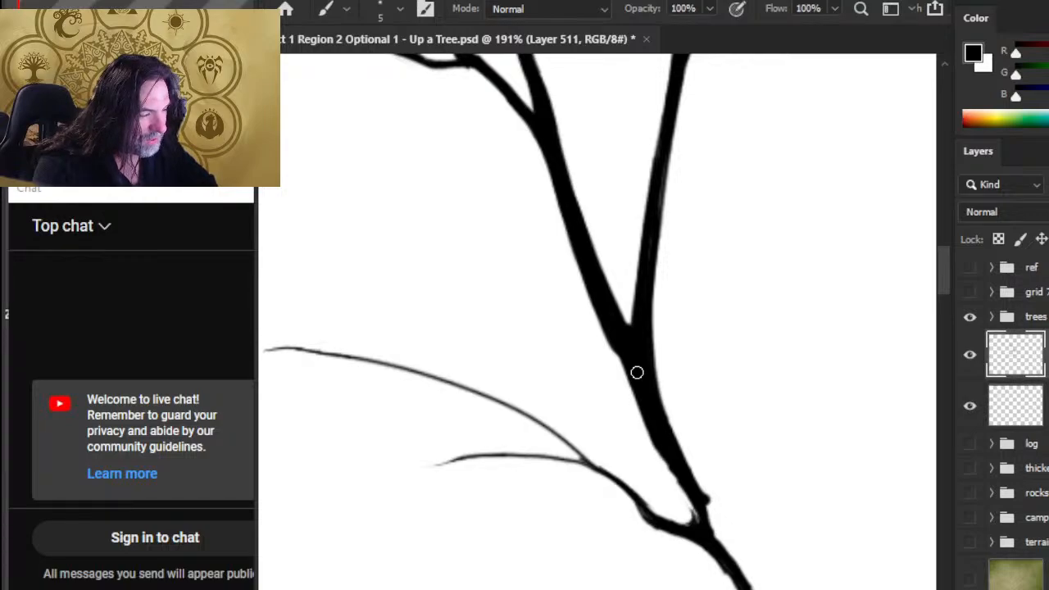
mouse_move(636, 372)
mouse_down()
mouse_move(684, 476)
mouse_move(672, 447)
mouse_up()
Fill out the limb around the side branch junction below the main fork with 5 px strokes and trim its edges with the eraser
mouse_move(729, 524)
mouse_down()
mouse_move(655, 360)
mouse_move(620, 339)
mouse_move(608, 352)
mouse_up()
key(e)
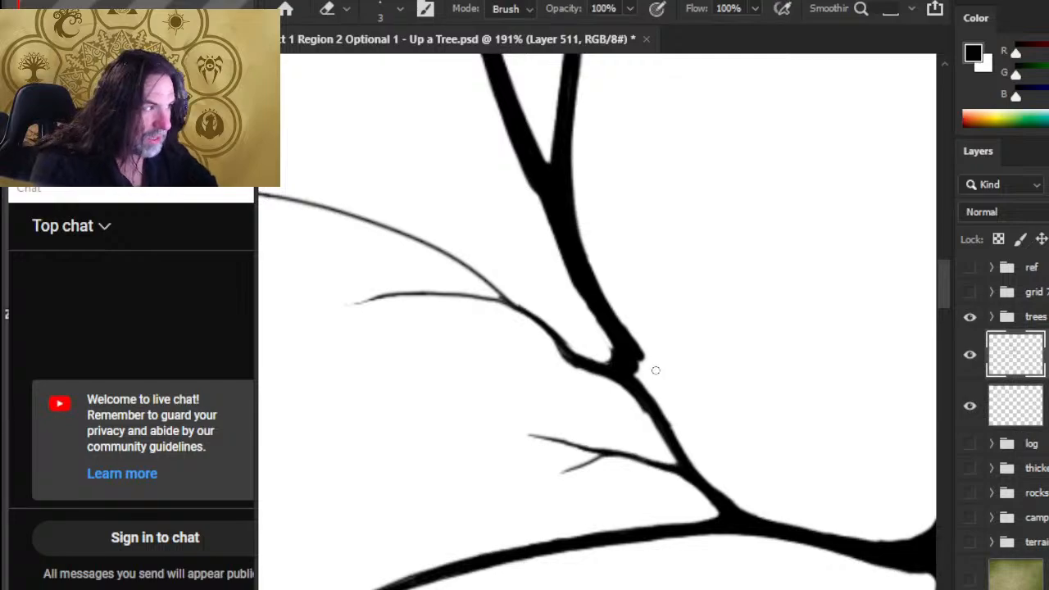
key(b)
drag(633, 356, 627, 353)
key(e)
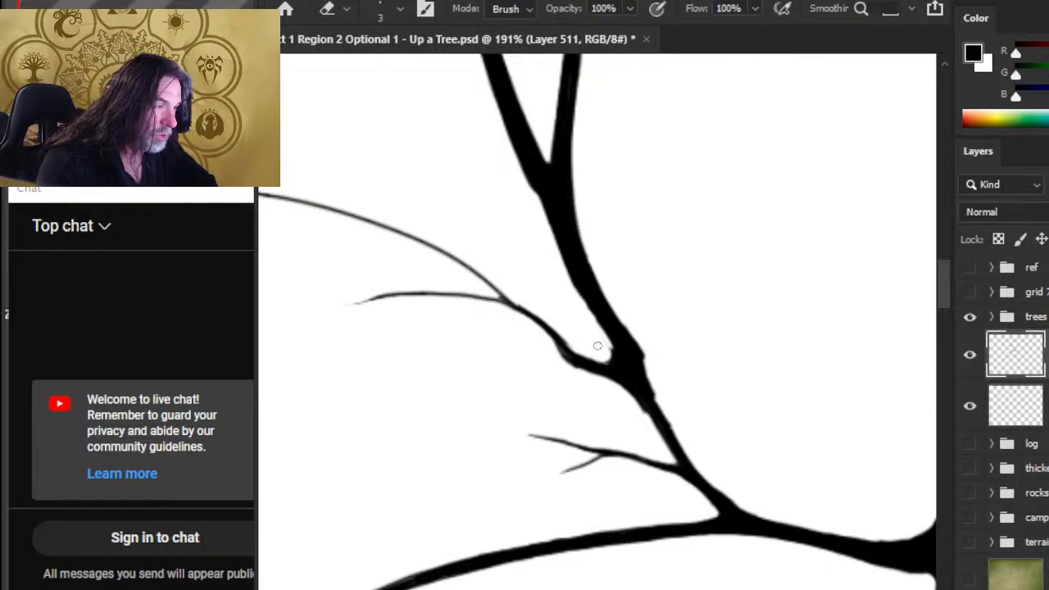
key(b)
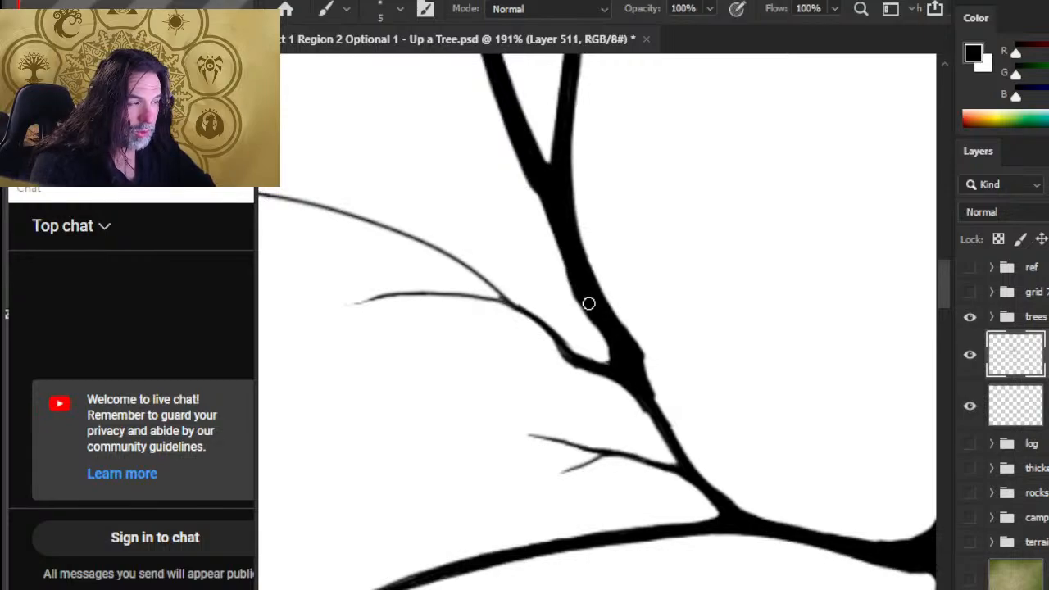
mouse_move(629, 352)
mouse_down()
mouse_move(653, 385)
mouse_move(643, 360)
mouse_move(658, 424)
mouse_up()
key(e)
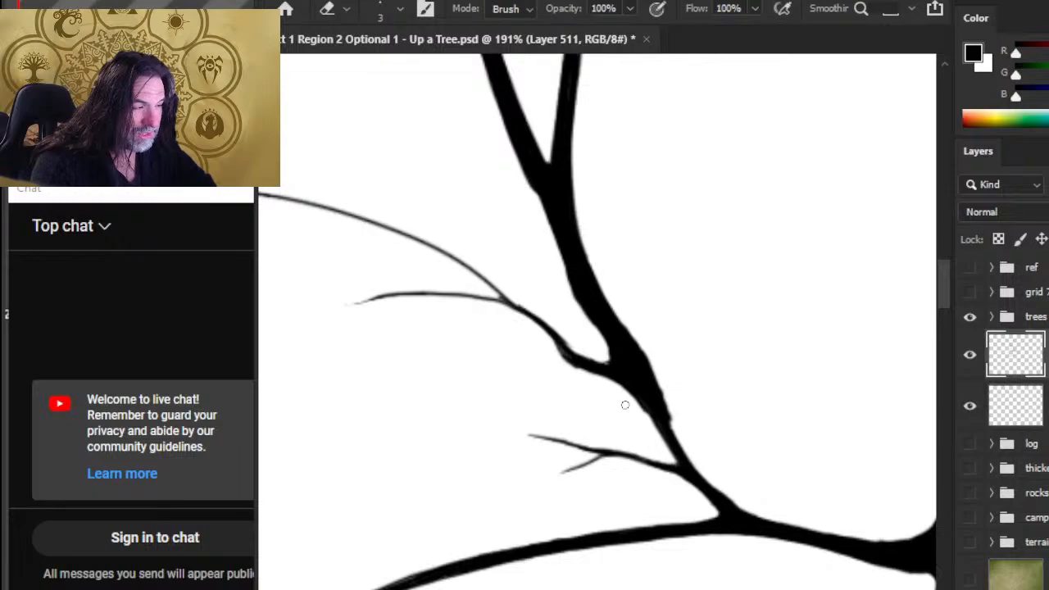
Thicken the limb from the side branch junction down past the long left limb toward the trunk with overlapping 5 px strokes
key(z)
drag(711, 453, 609, 432)
key(space)
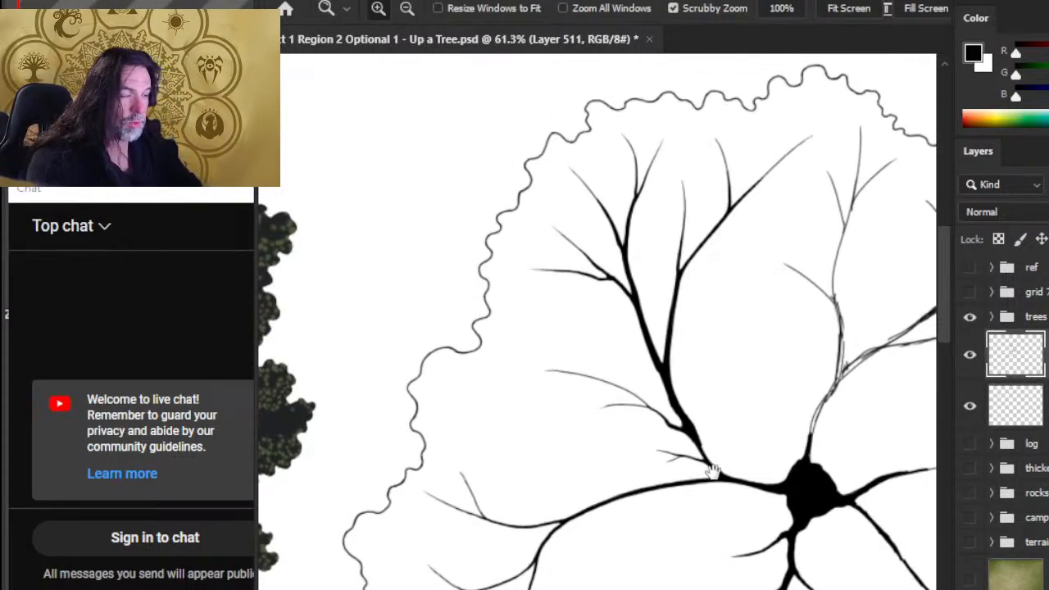
drag(718, 476, 489, 343)
drag(499, 304, 519, 334)
key(b)
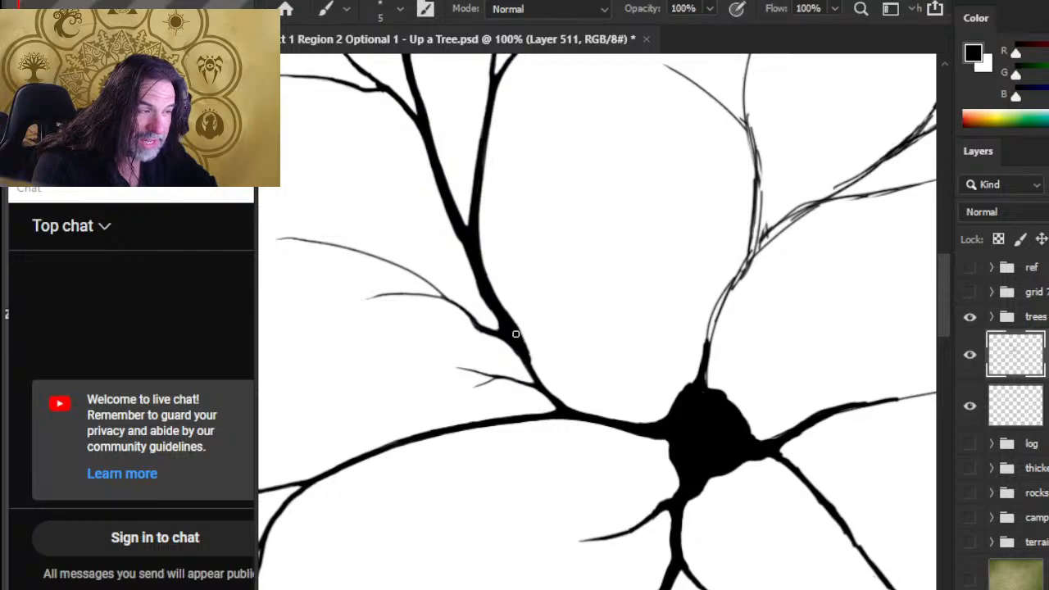
drag(515, 334, 541, 372)
drag(517, 332, 547, 385)
drag(517, 332, 558, 395)
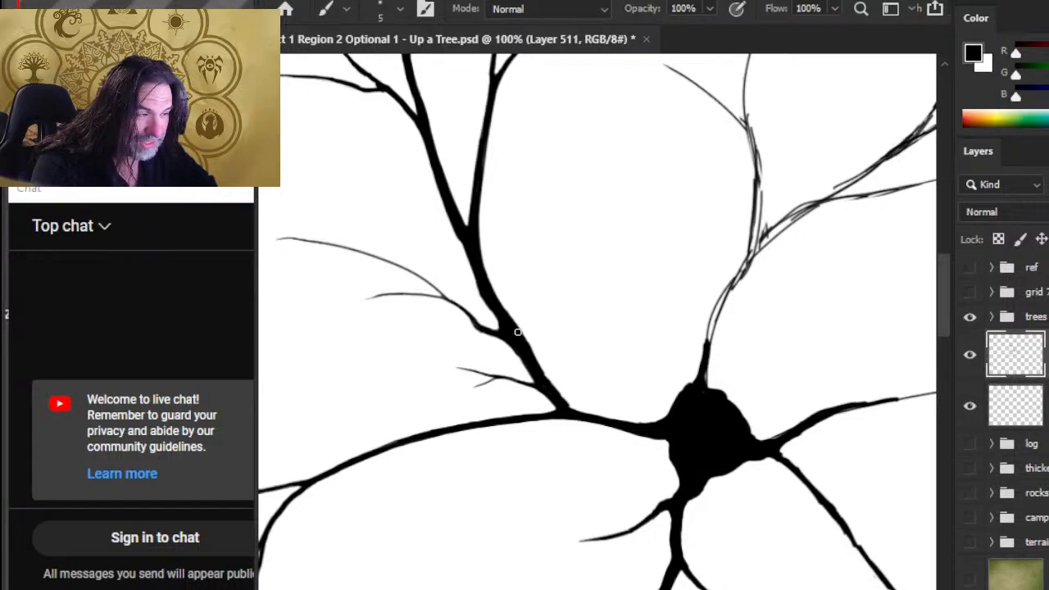
drag(517, 332, 583, 410)
drag(516, 332, 573, 402)
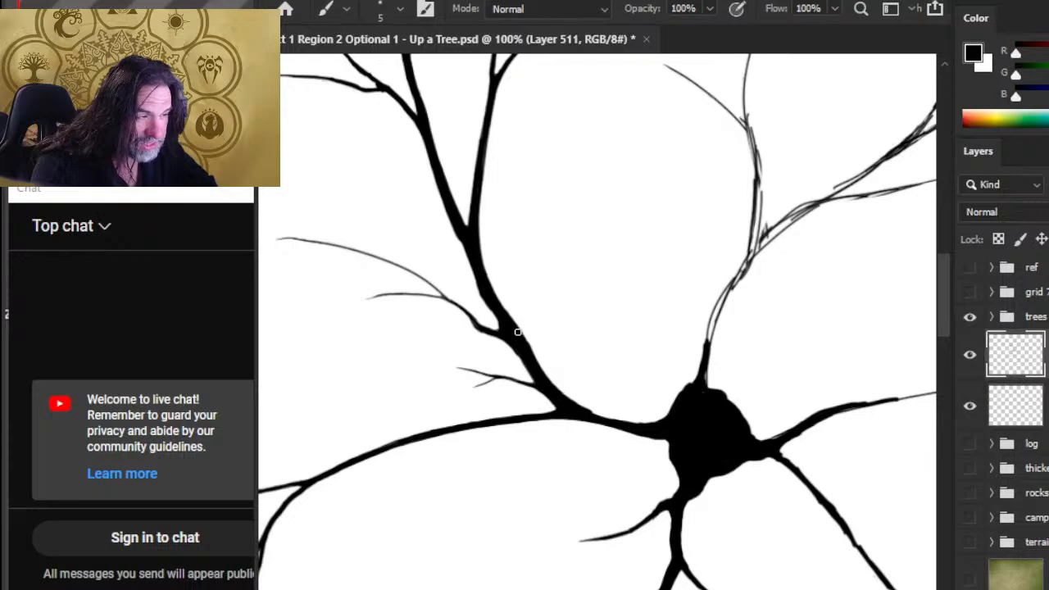
drag(517, 332, 618, 419)
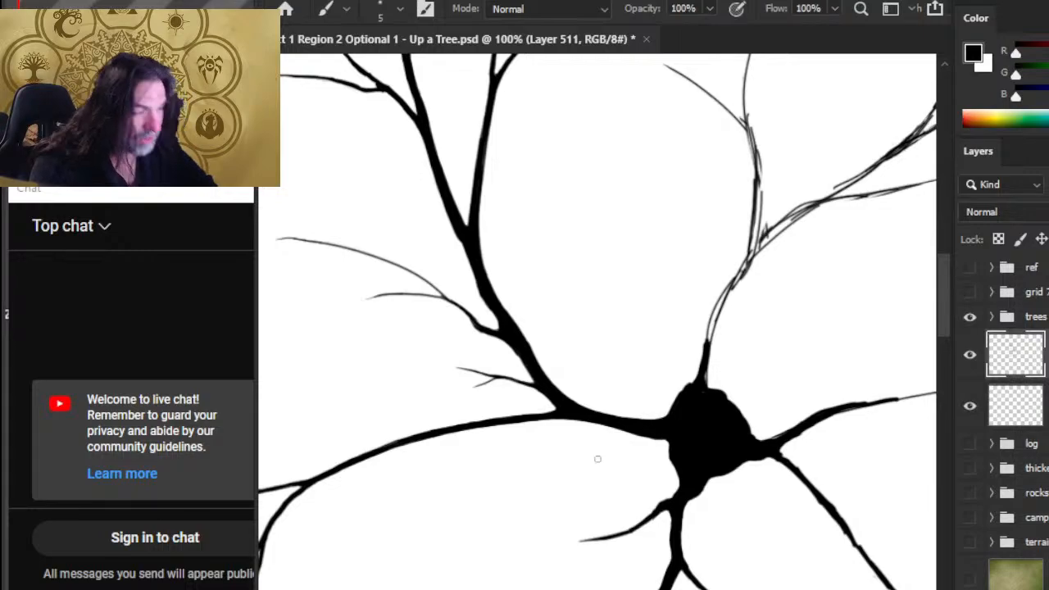
Thicken the long left limb just inward of its outer fork with a 5 px stroke and smooth its upper edge with the eraser
key(z)
drag(633, 459, 528, 459)
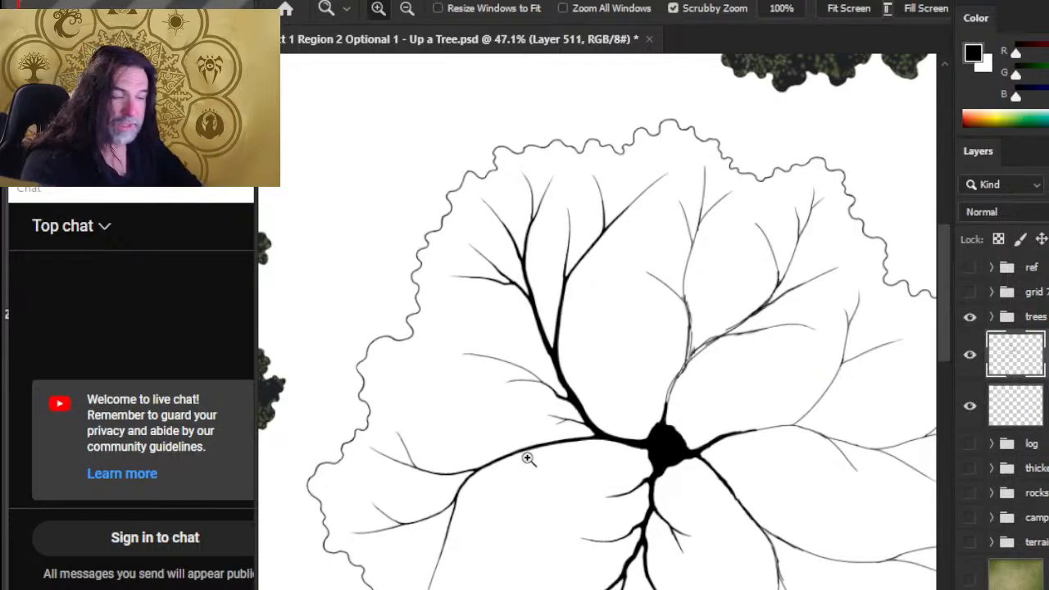
drag(475, 490, 558, 472)
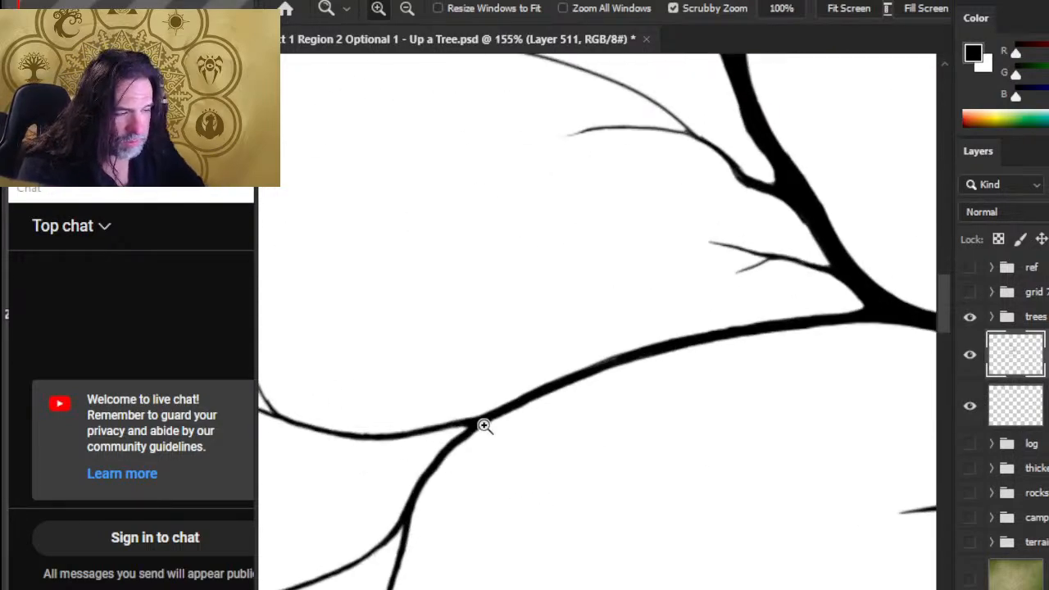
key(b)
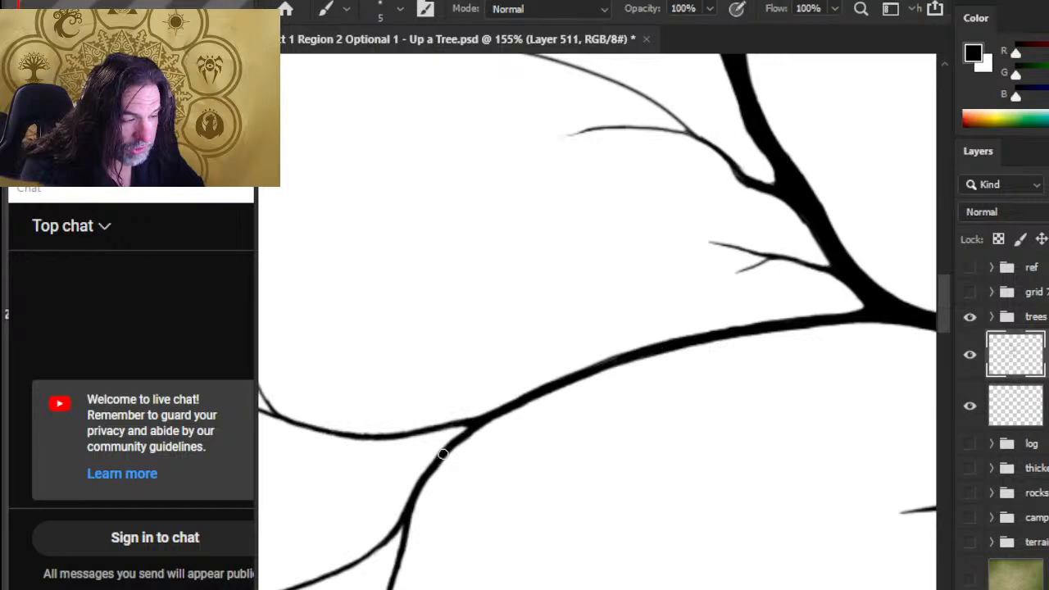
drag(473, 422, 539, 385)
key(e)
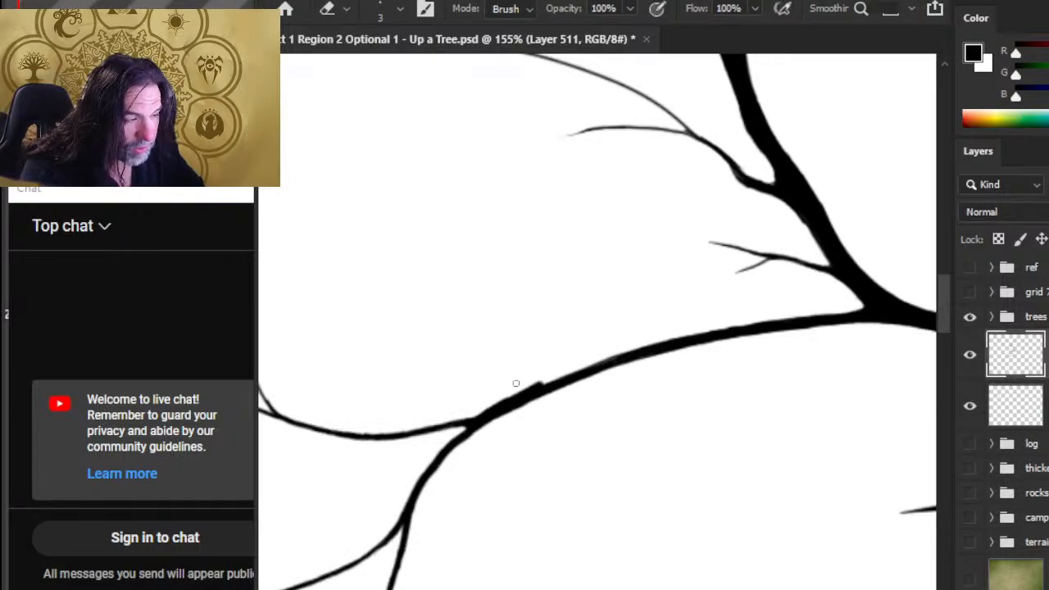
drag(482, 414, 609, 357)
Continue thickening the long left limb along its middle up to the junction with the upper limb
key(b)
mouse_move(533, 396)
mouse_down()
mouse_move(618, 356)
mouse_move(689, 343)
mouse_move(657, 349)
mouse_move(672, 339)
mouse_move(707, 347)
mouse_move(677, 352)
mouse_move(691, 342)
mouse_move(662, 360)
mouse_move(676, 346)
mouse_move(710, 350)
mouse_move(641, 402)
mouse_move(594, 409)
mouse_up()
key(e)
key(b)
mouse_move(633, 362)
mouse_down()
mouse_move(719, 342)
mouse_move(670, 338)
mouse_move(686, 338)
mouse_move(661, 340)
mouse_move(729, 340)
mouse_up()
key(e)
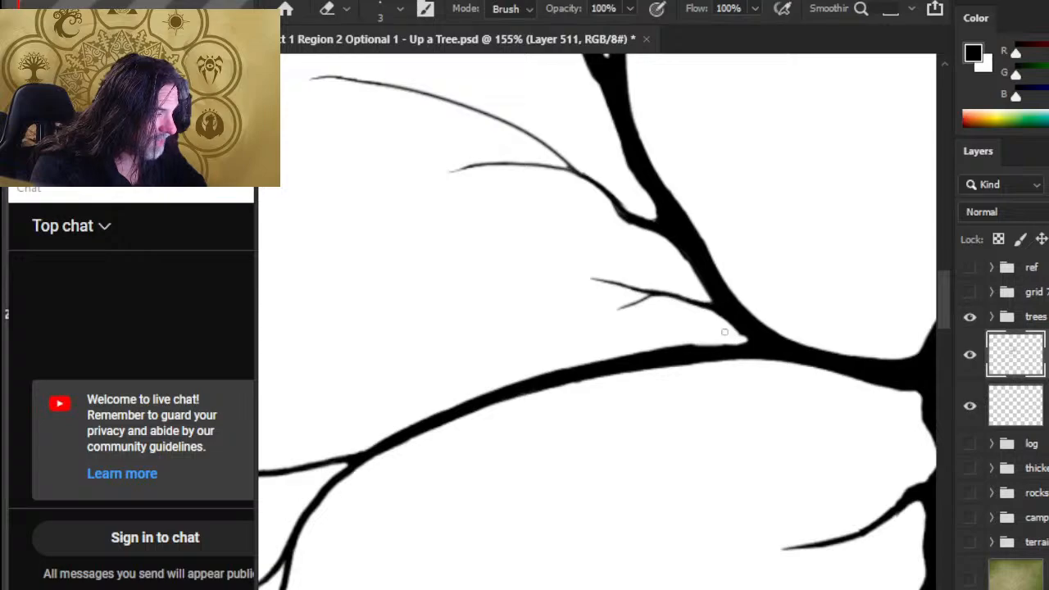
Clean up the long left limb's upper edge beside the junction with the upper limb, trimming the bump with the 3 px eraser
key(b)
click(744, 327)
key(e)
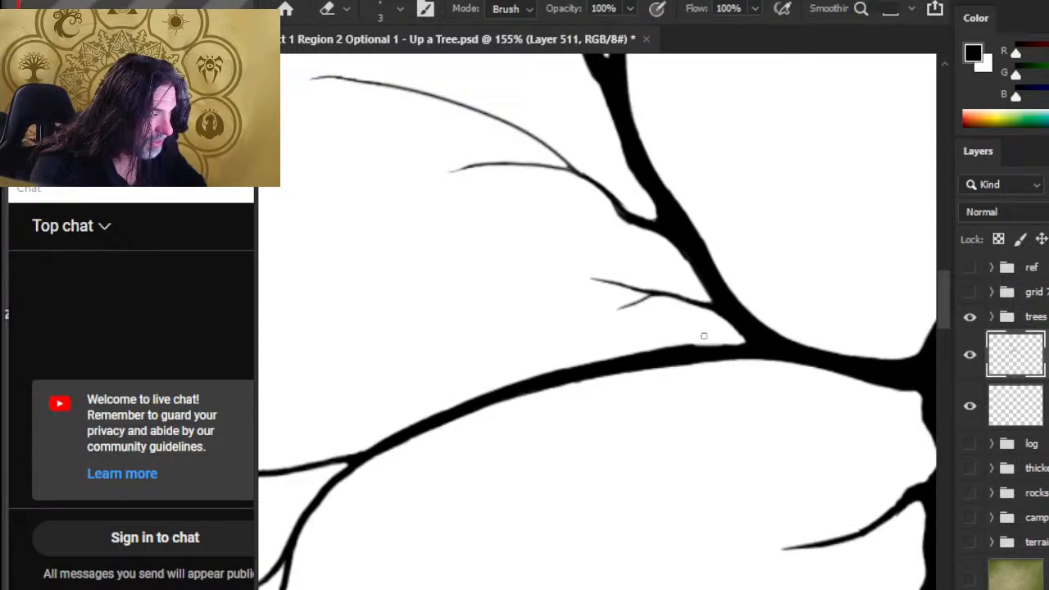
drag(702, 335, 702, 340)
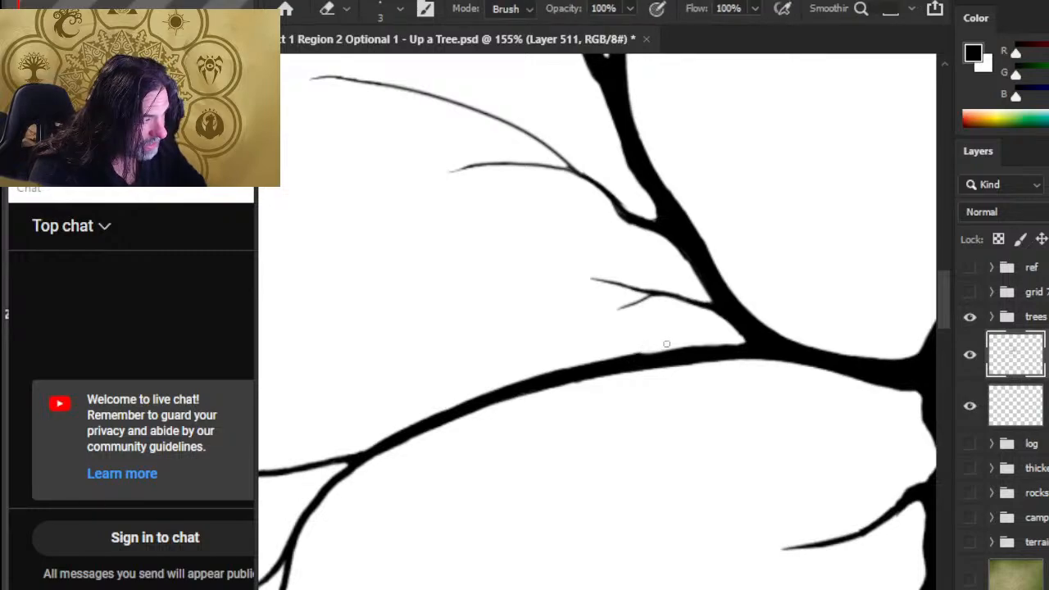
Add 5 px black strokes along the long left limb near the junction and trim its underside with a 4 px eraser
key(b)
drag(620, 358, 789, 356)
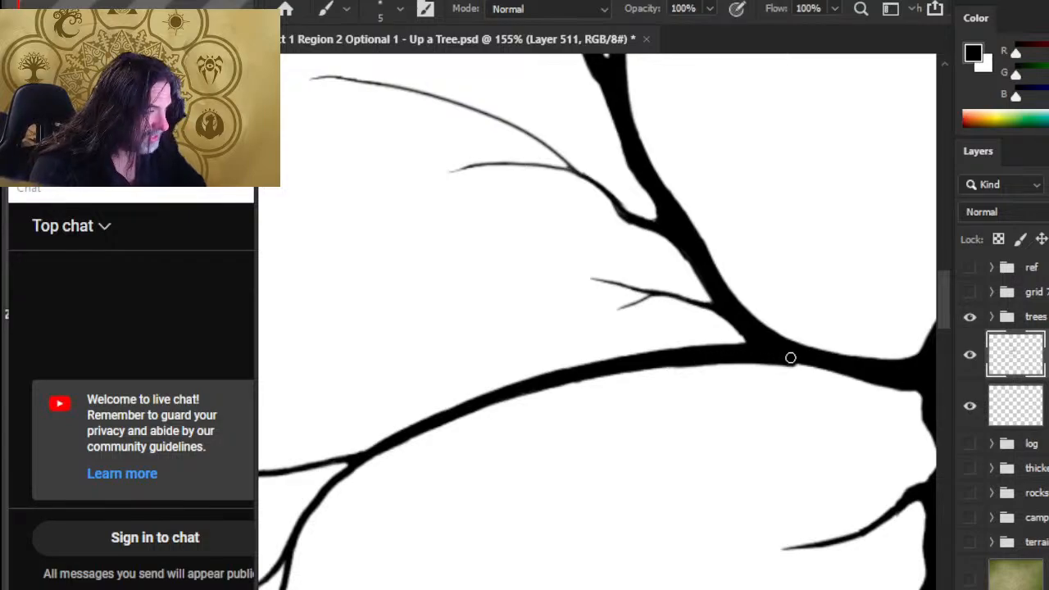
key(e)
key(bracketright)
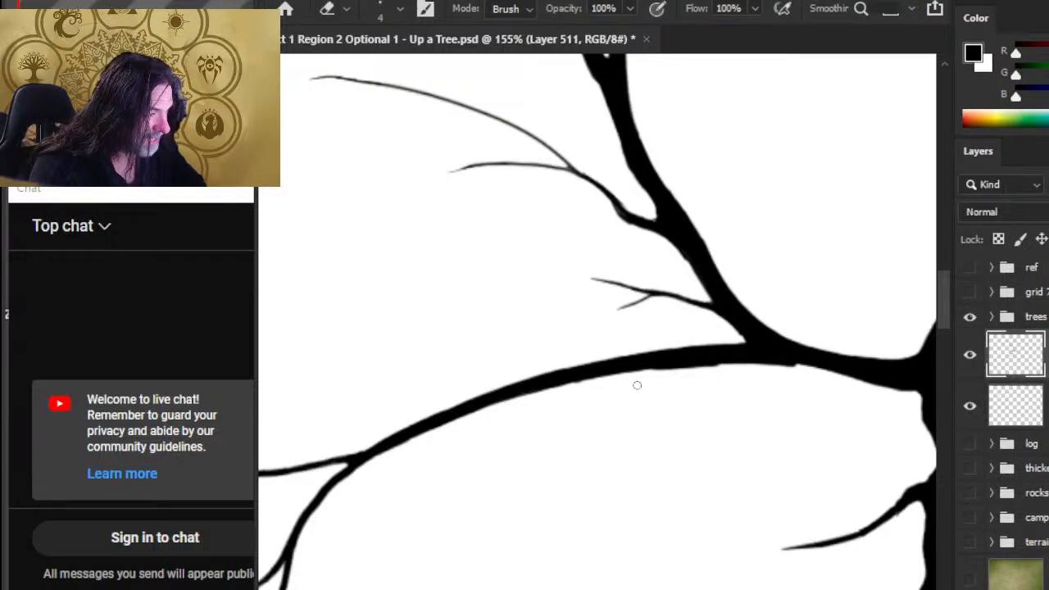
drag(645, 374, 714, 370)
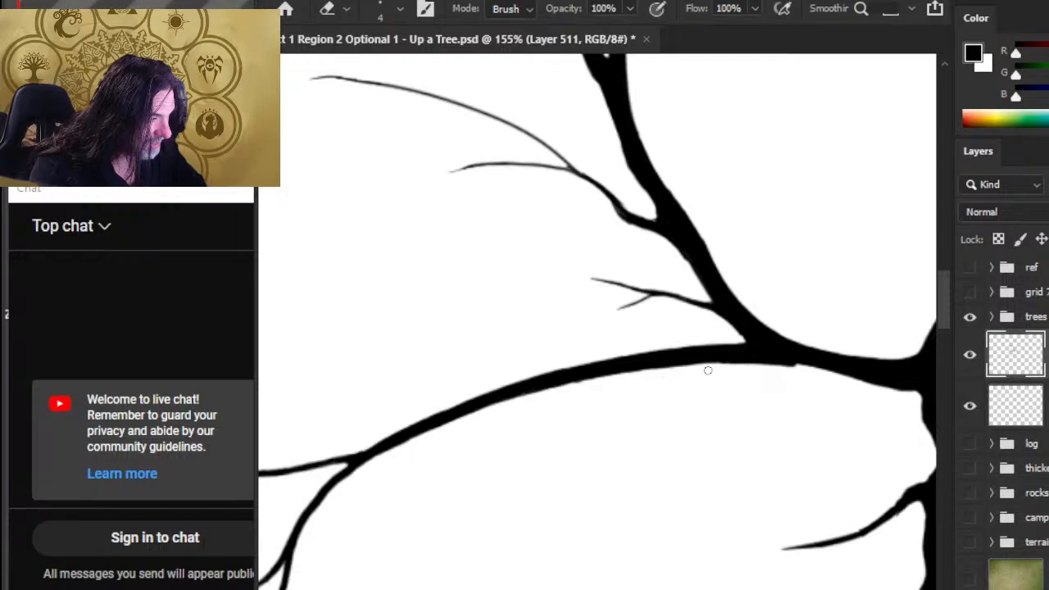
Thicken the underside of the shared limb between the junction and the trunk with a 5 px stroke
key(z)
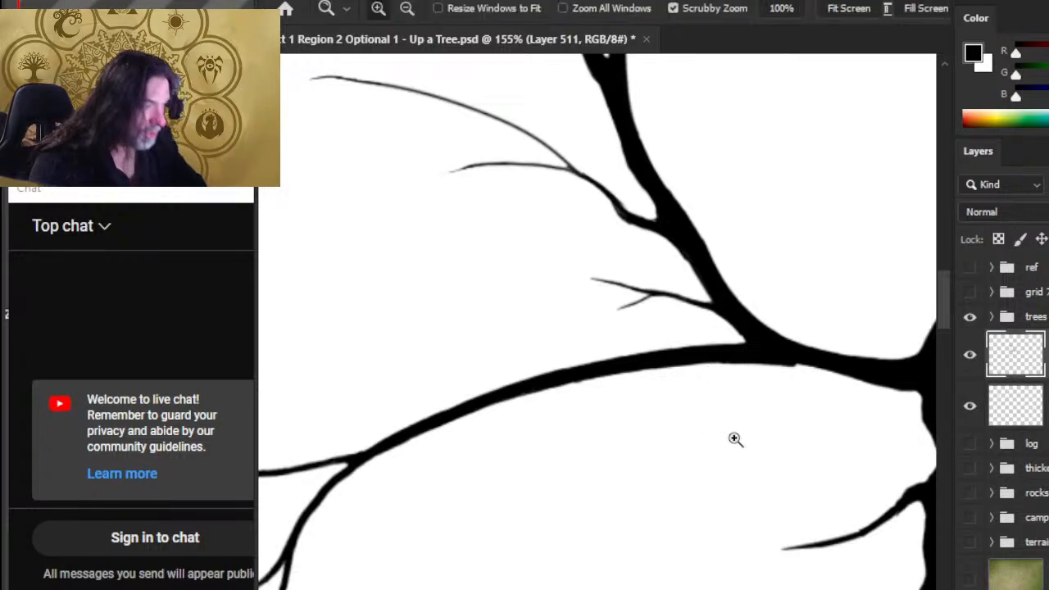
drag(729, 439, 627, 426)
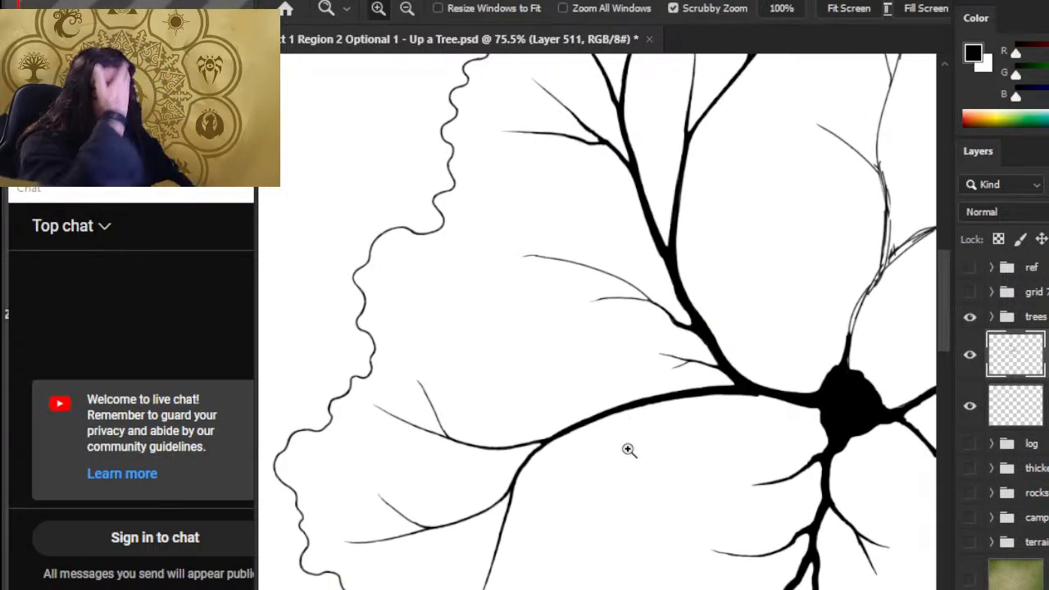
mouse_move(737, 430)
mouse_down()
mouse_move(662, 392)
mouse_move(634, 390)
mouse_up()
key(b)
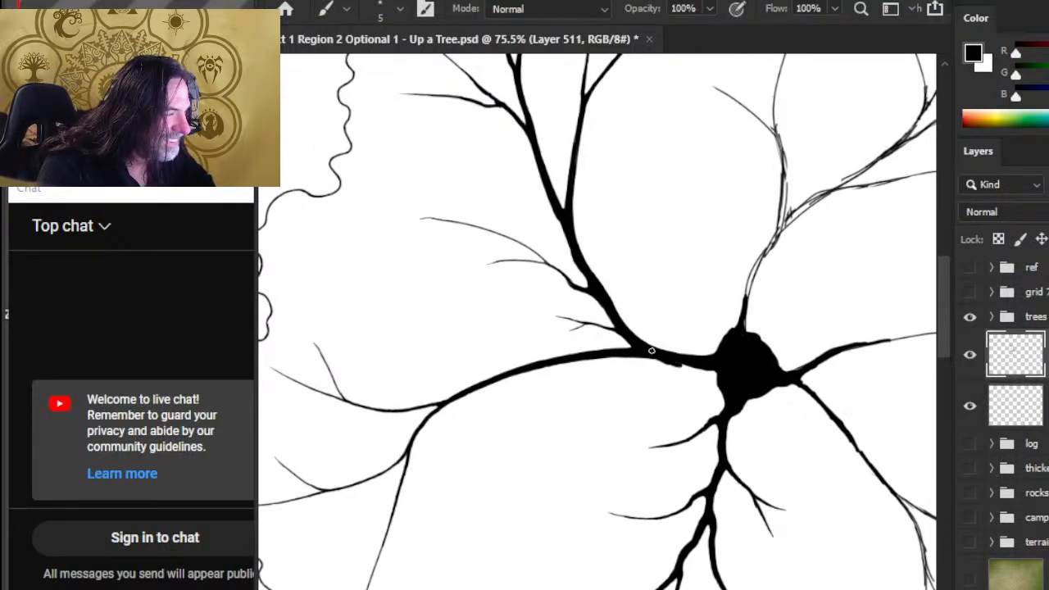
mouse_move(646, 352)
mouse_down()
mouse_move(708, 367)
mouse_move(708, 369)
mouse_up()
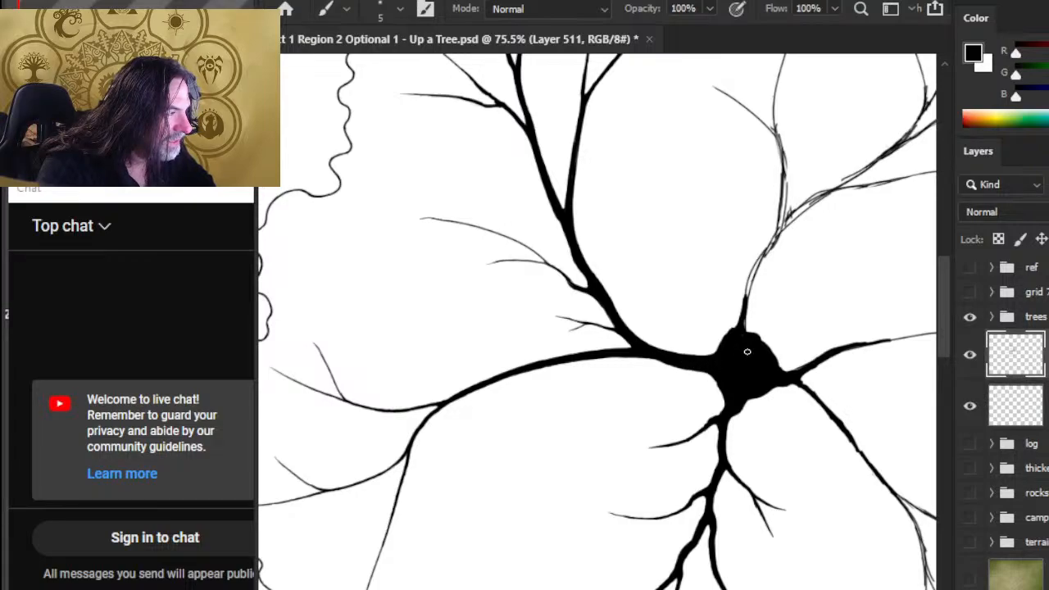
Lasso the outer part of the long left limb with its forked twigs and shift it slightly up toward the trunk
key(z)
mouse_move(587, 439)
mouse_down()
mouse_move(534, 450)
mouse_move(634, 421)
mouse_up()
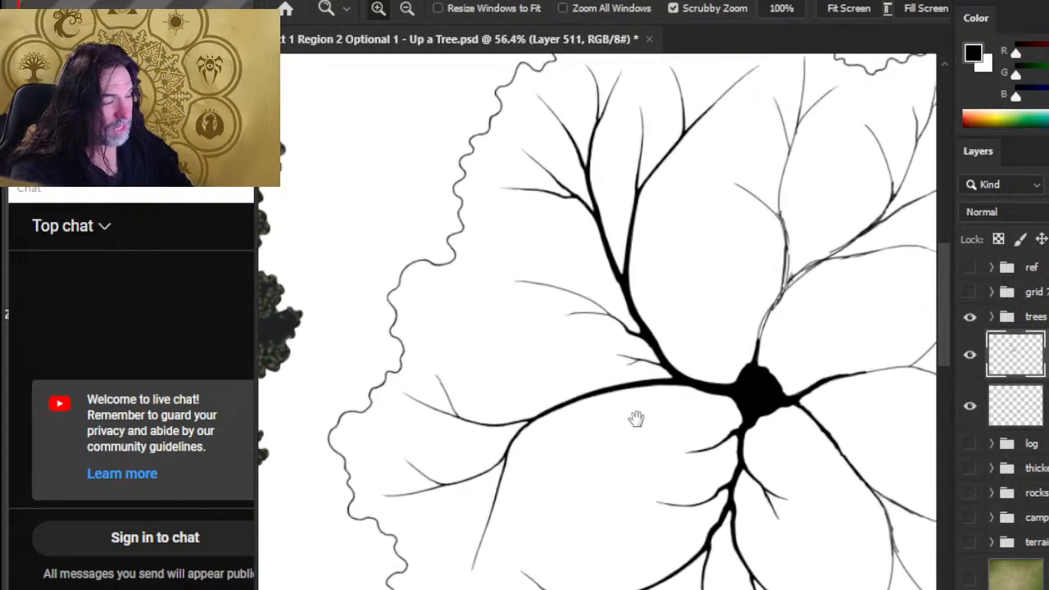
scroll(506, 320, down, 1)
key(l)
mouse_move(521, 254)
mouse_down()
mouse_move(402, 493)
mouse_move(448, 509)
mouse_move(484, 544)
mouse_move(512, 531)
mouse_move(553, 459)
mouse_move(555, 415)
mouse_move(634, 372)
mouse_move(651, 340)
mouse_move(573, 291)
mouse_up()
key(v)
mouse_move(547, 379)
mouse_down()
mouse_move(557, 352)
mouse_move(549, 370)
mouse_up()
Lasso the outer part of the long left limb with its twigs, rotate it slightly with Free Transform, and deselect it
key(l)
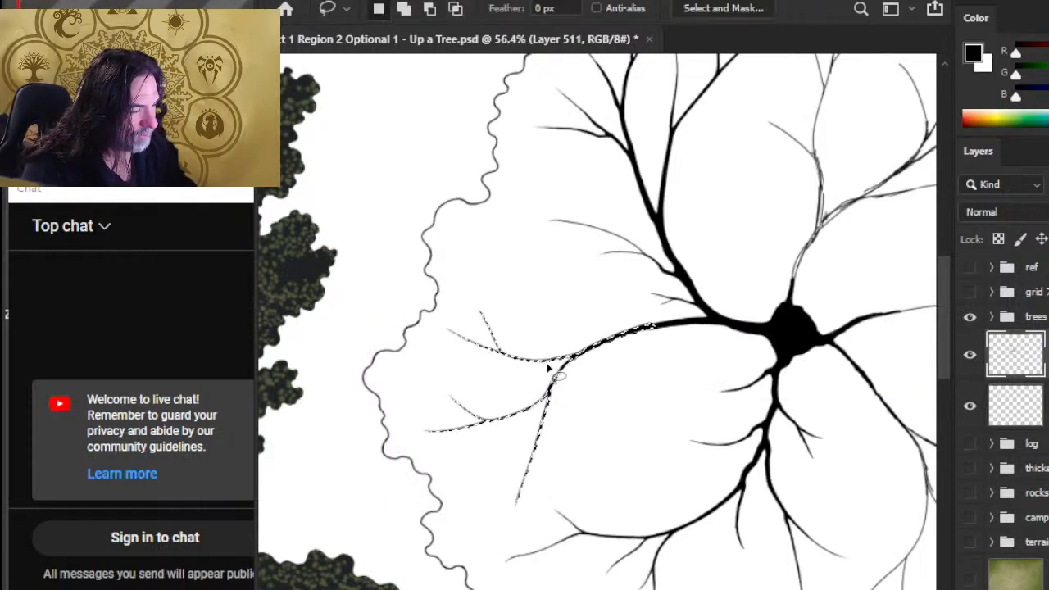
right_click(639, 381)
click(742, 218)
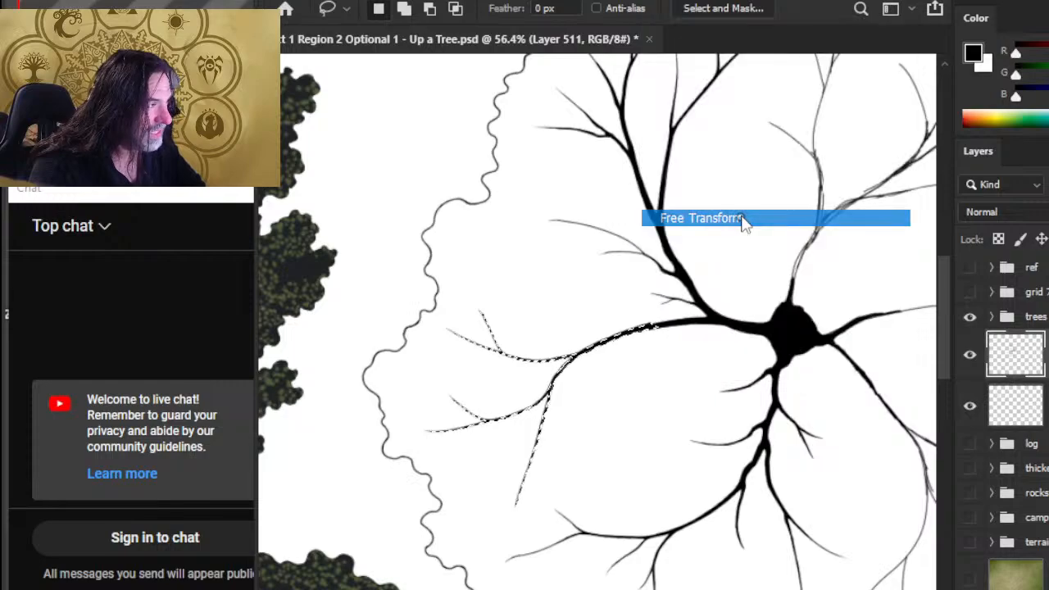
drag(770, 243, 768, 239)
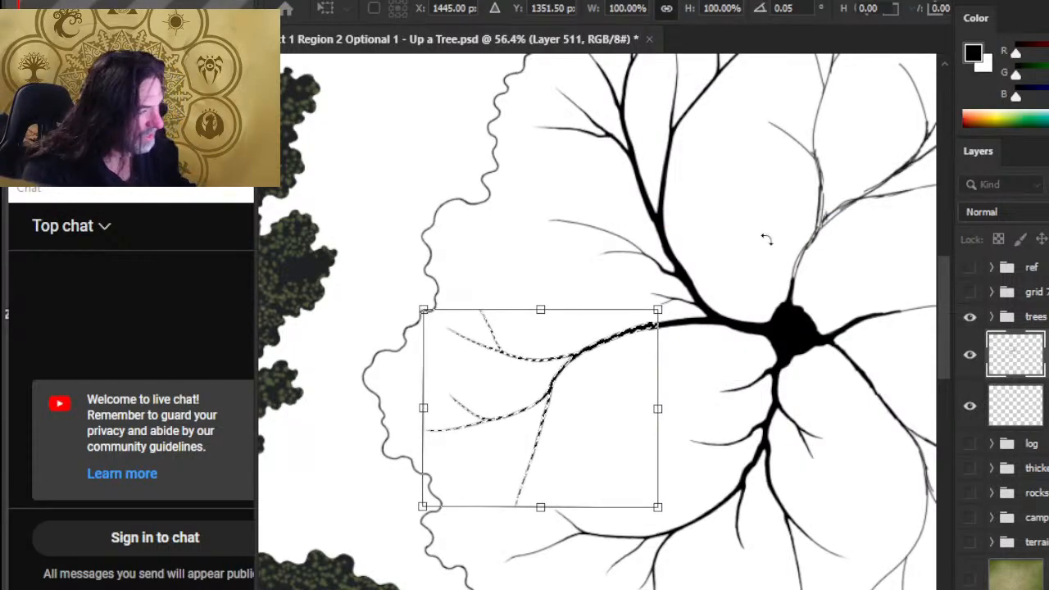
key(v)
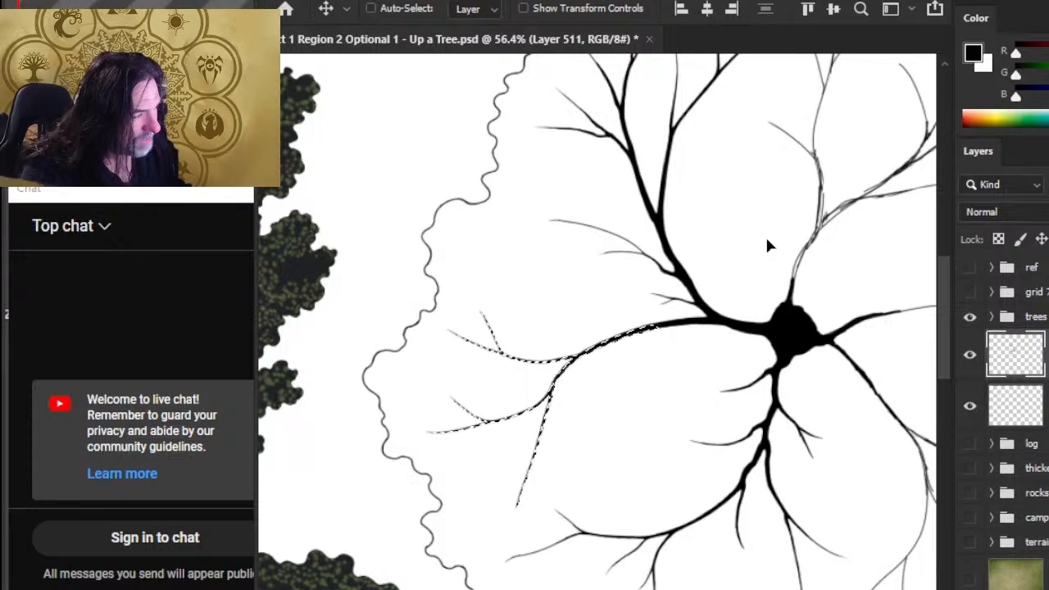
key(l)
key(ctrl+d)
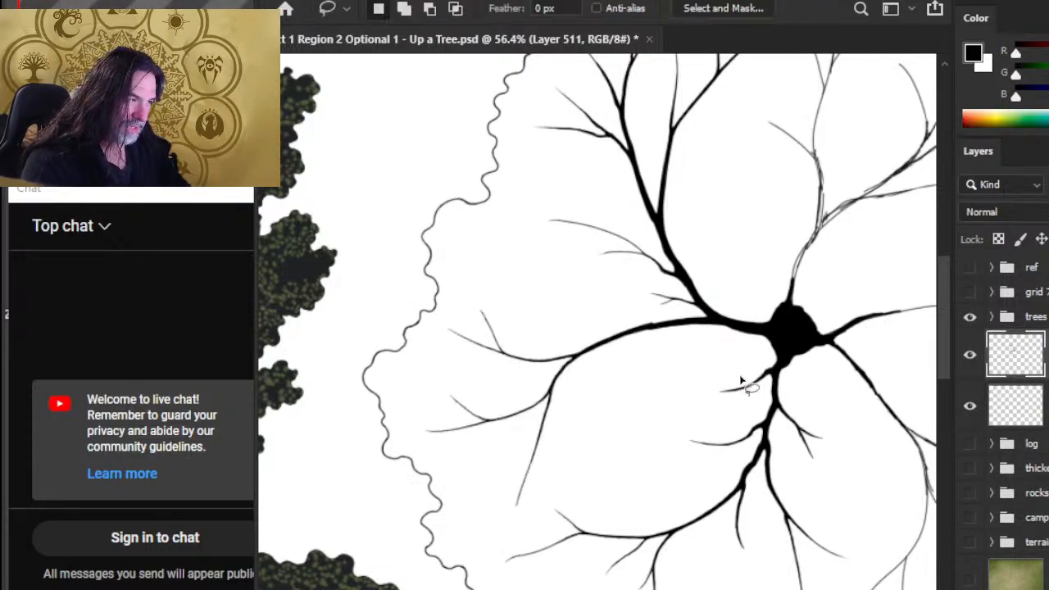
Smooth the underside of the long left limb around the moved section's seam with a 5 px black brush and 4 px eraser
key(z)
scroll(666, 335, up, 3)
key(e)
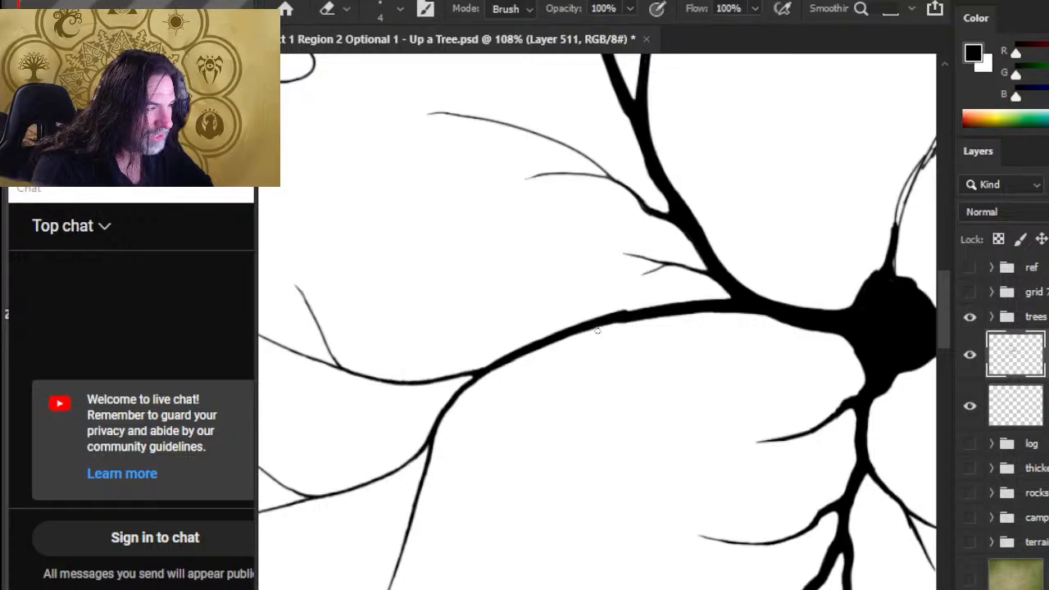
key(b)
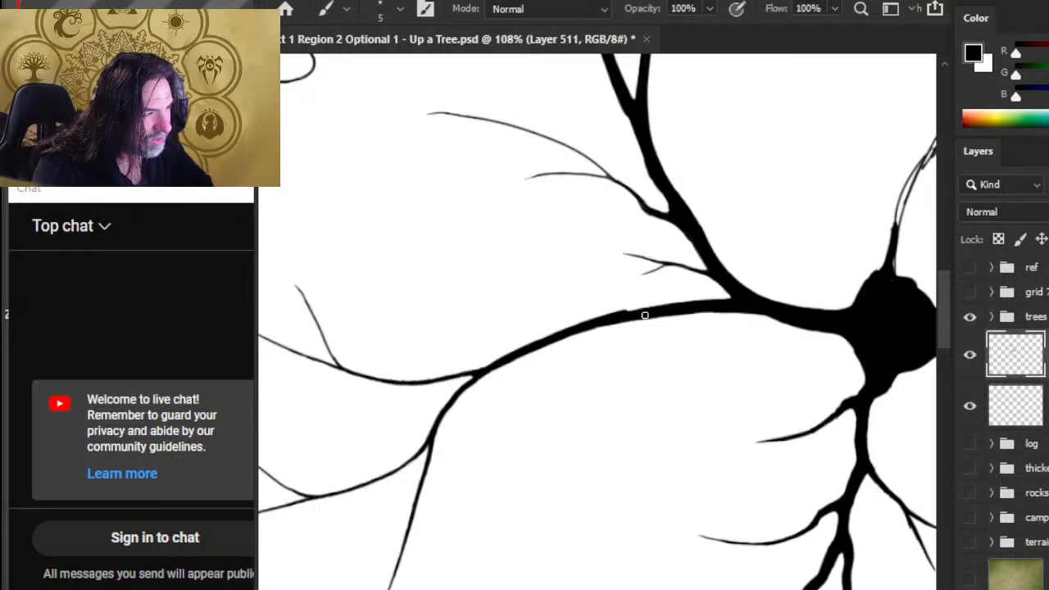
mouse_move(610, 320)
mouse_down()
mouse_move(561, 346)
mouse_move(616, 331)
mouse_up()
key(e)
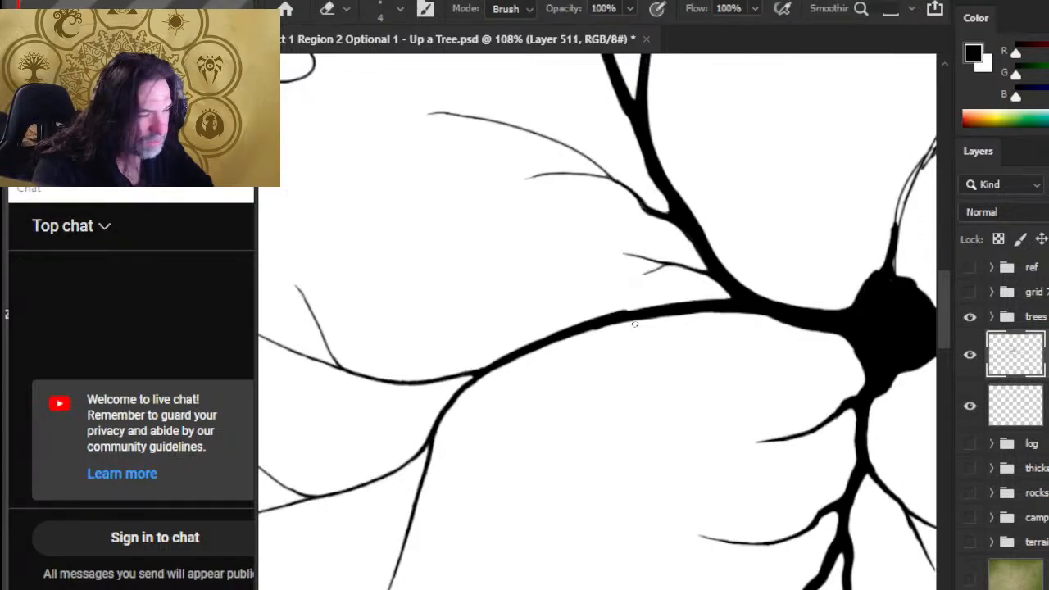
Even out the long left limb's upper edge at the seam and fill its junction with the upper limb using 5 px strokes
key(b)
mouse_move(629, 311)
mouse_down()
mouse_move(587, 319)
mouse_move(615, 315)
mouse_up()
key(e)
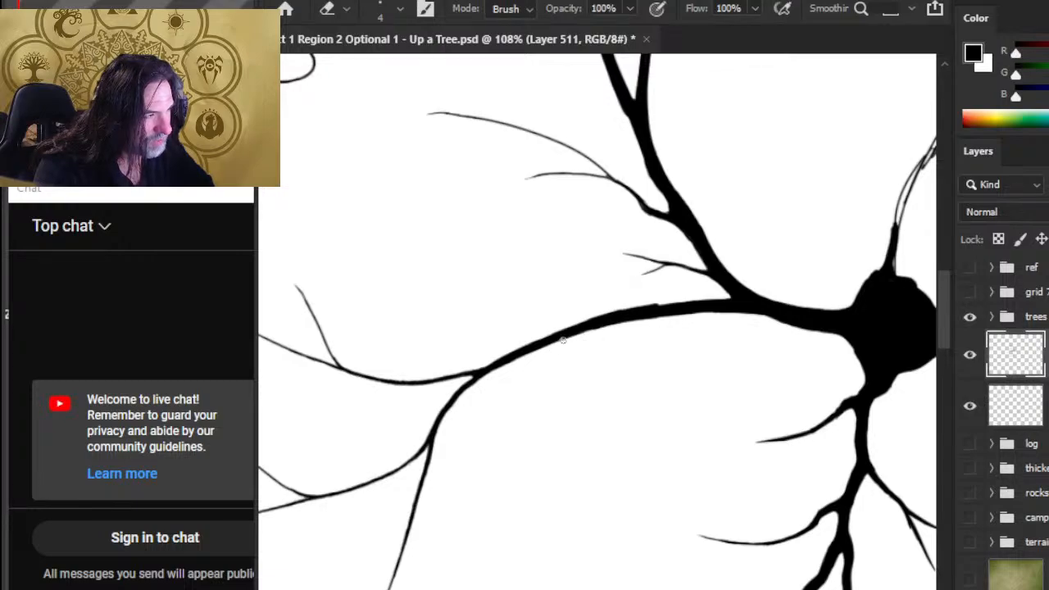
key(b)
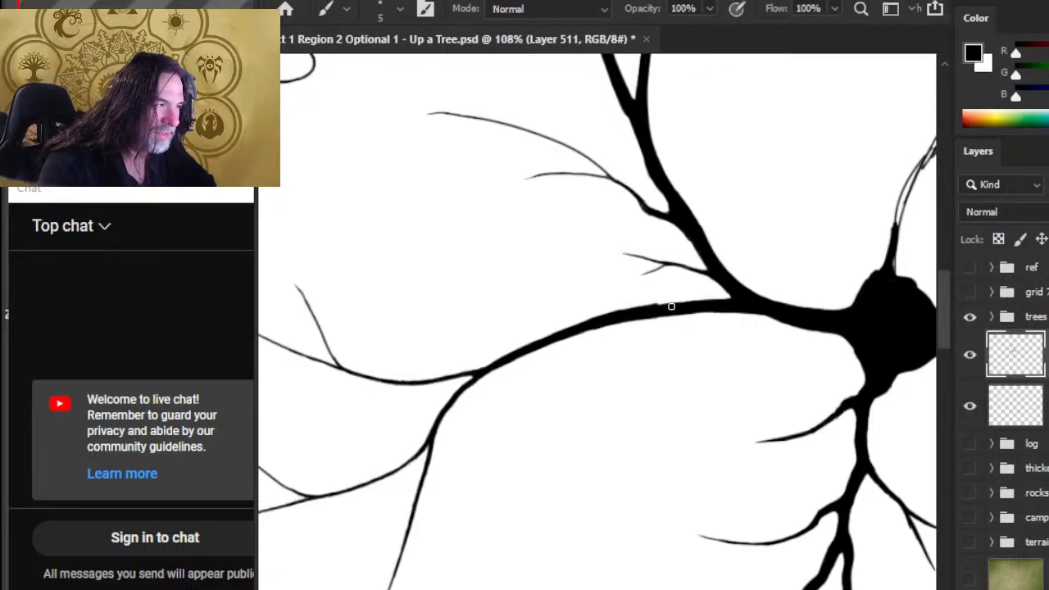
key(e)
drag(647, 306, 624, 307)
key(b)
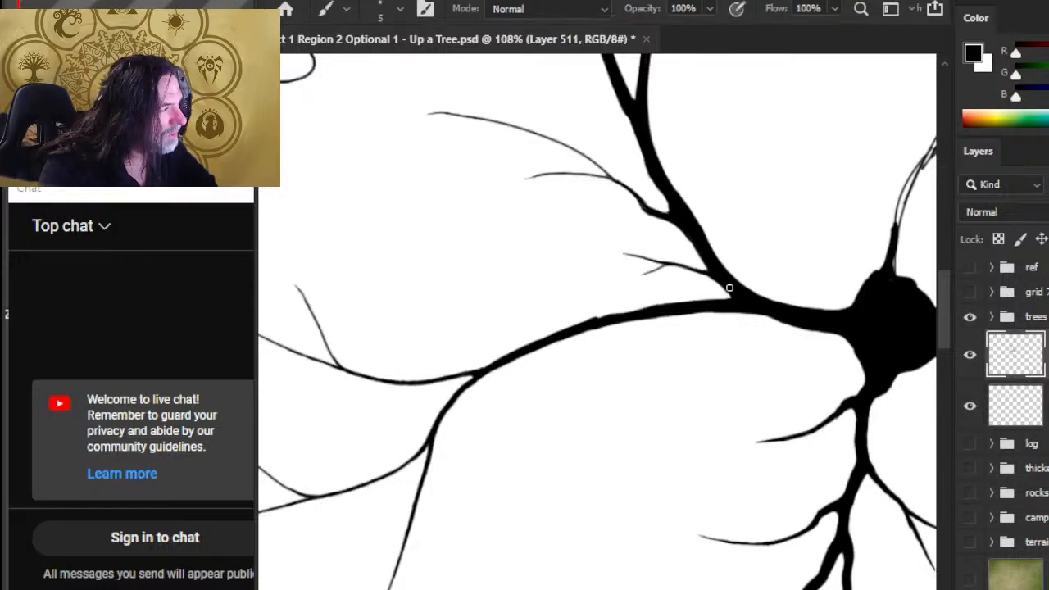
mouse_move(730, 288)
mouse_down()
mouse_move(723, 301)
mouse_move(836, 330)
mouse_move(817, 314)
mouse_move(719, 346)
mouse_move(740, 313)
mouse_up()
Draw a curved 1 px branch rising outward from the long left limb's upper side and thicken its inner part at 2 px
key(z)
key(b)
key(bracketleft)
drag(595, 227, 826, 320)
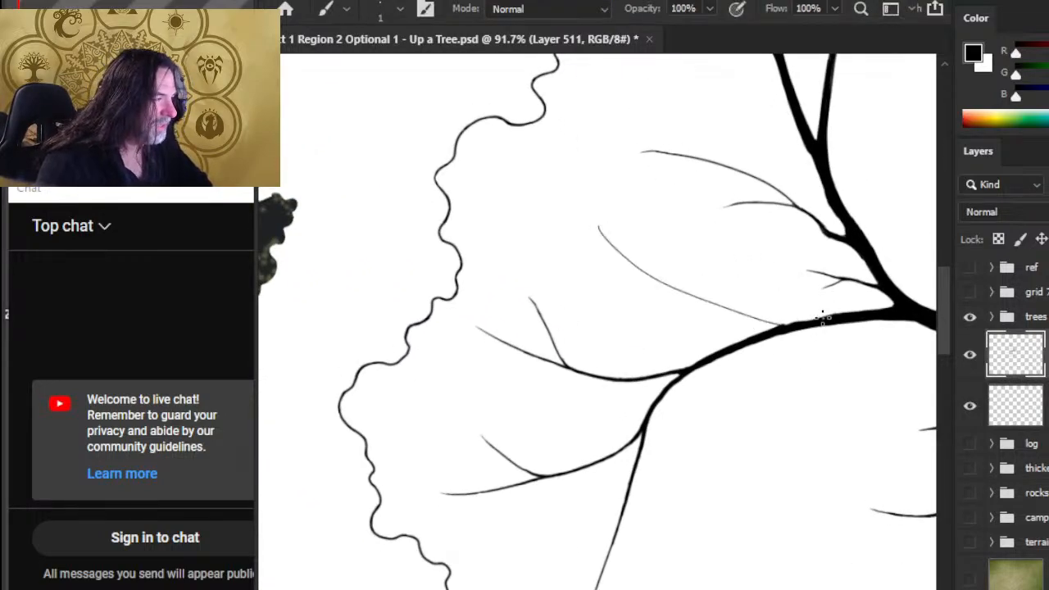
key(bracketright)
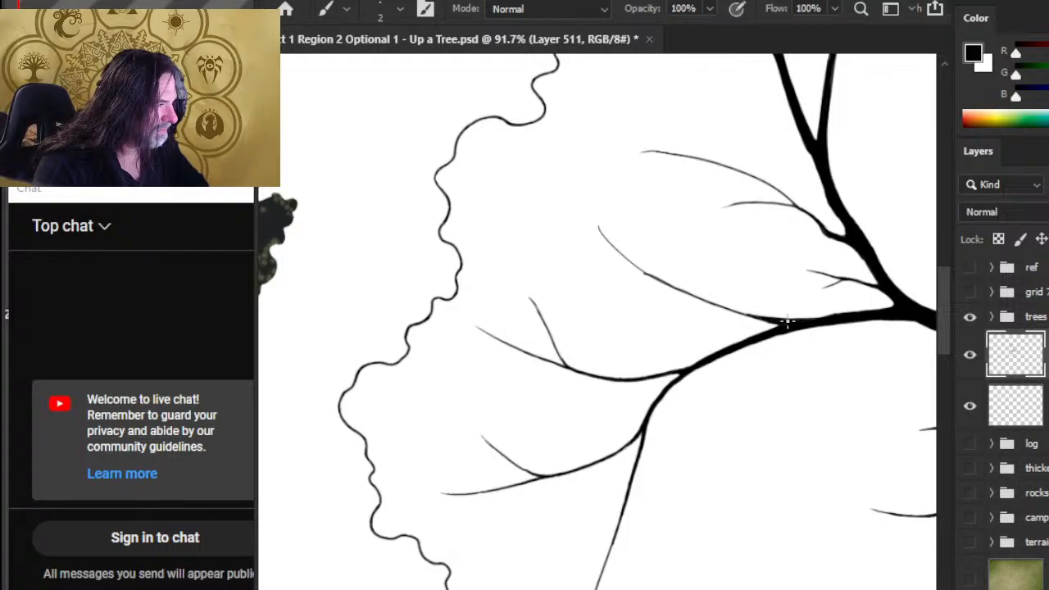
drag(757, 317, 647, 279)
Build up the middle of the new branch with 2 px strokes tapering toward its tip, trimming with the 4 px eraser
key(e)
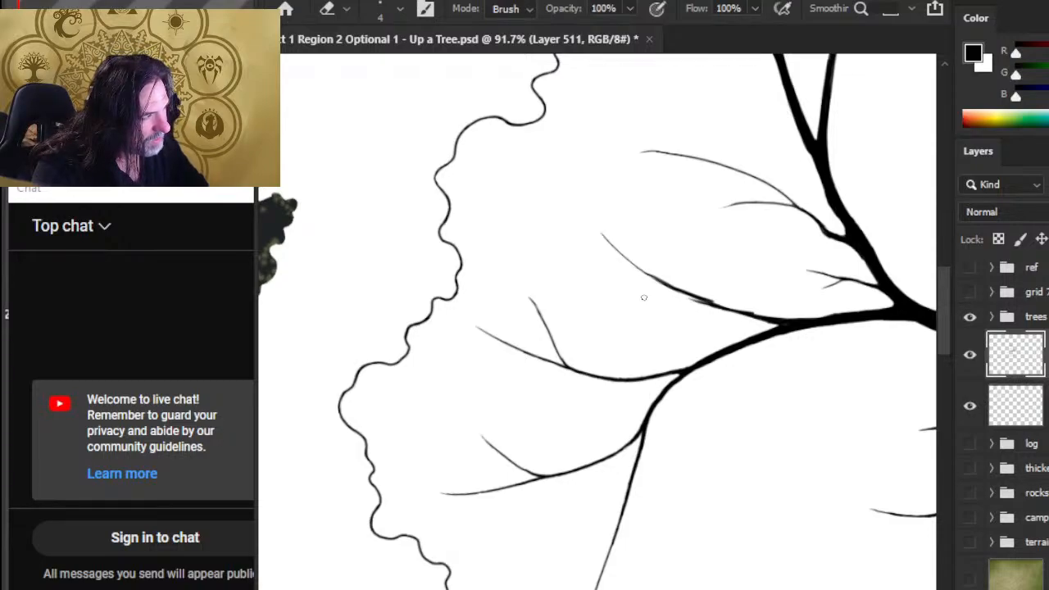
key(b)
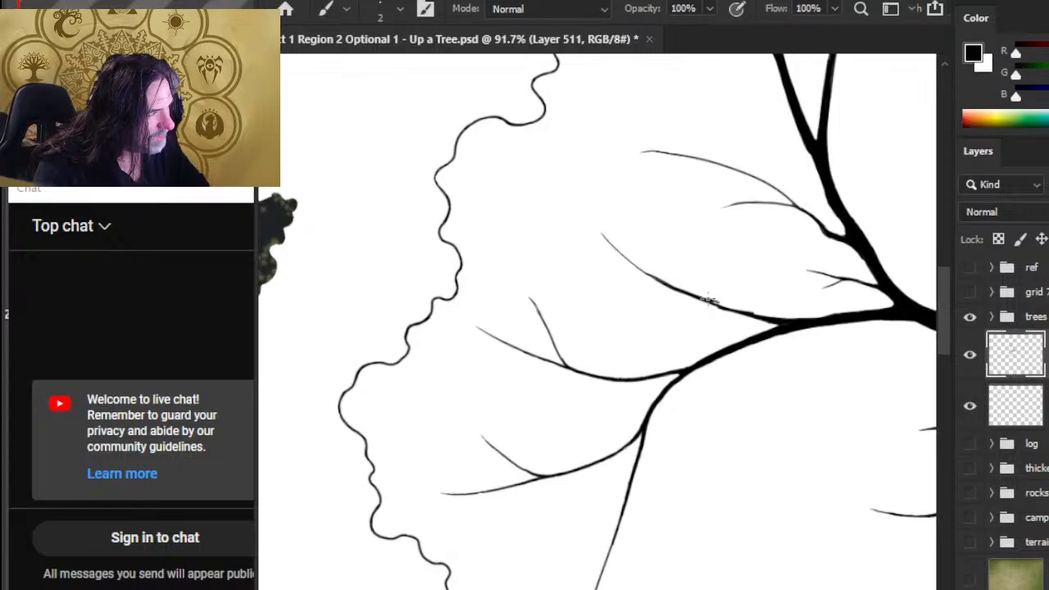
drag(707, 297, 666, 281)
key(e)
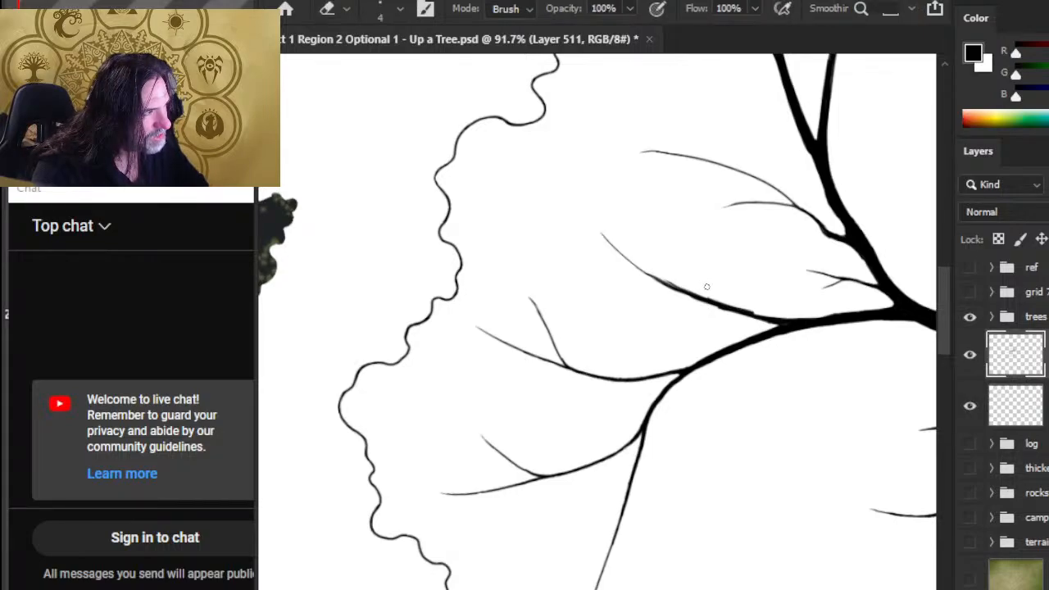
key(b)
drag(668, 285, 624, 255)
key(e)
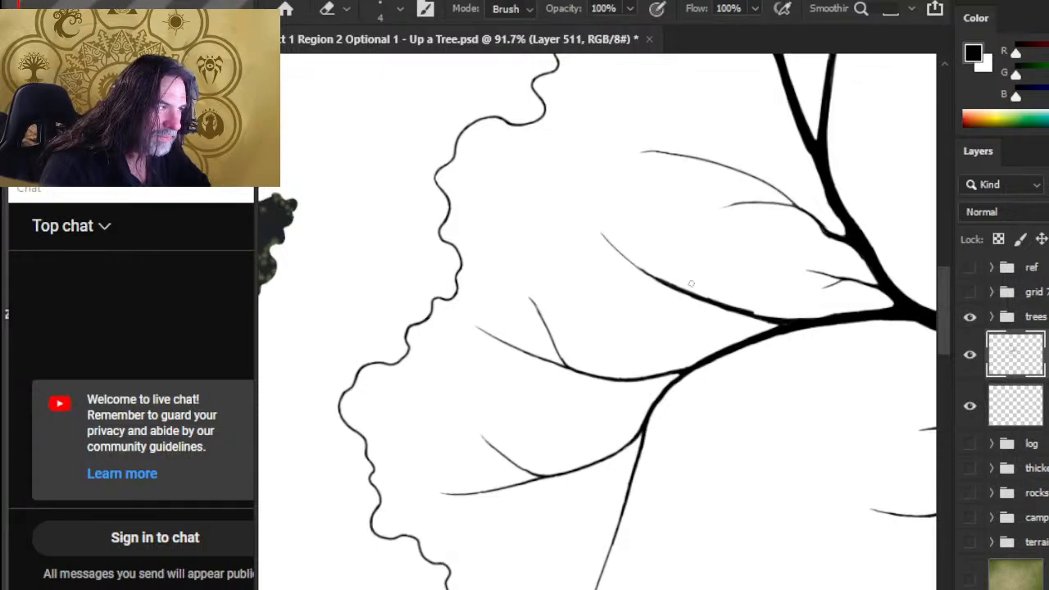
Add 2 px strokes along the new branch's upper edge and at the start of its thin tip
drag(640, 269, 770, 319)
key(b)
key(z)
key(e)
key(b)
mouse_move(563, 224)
mouse_down()
mouse_move(629, 273)
mouse_move(562, 224)
mouse_up()
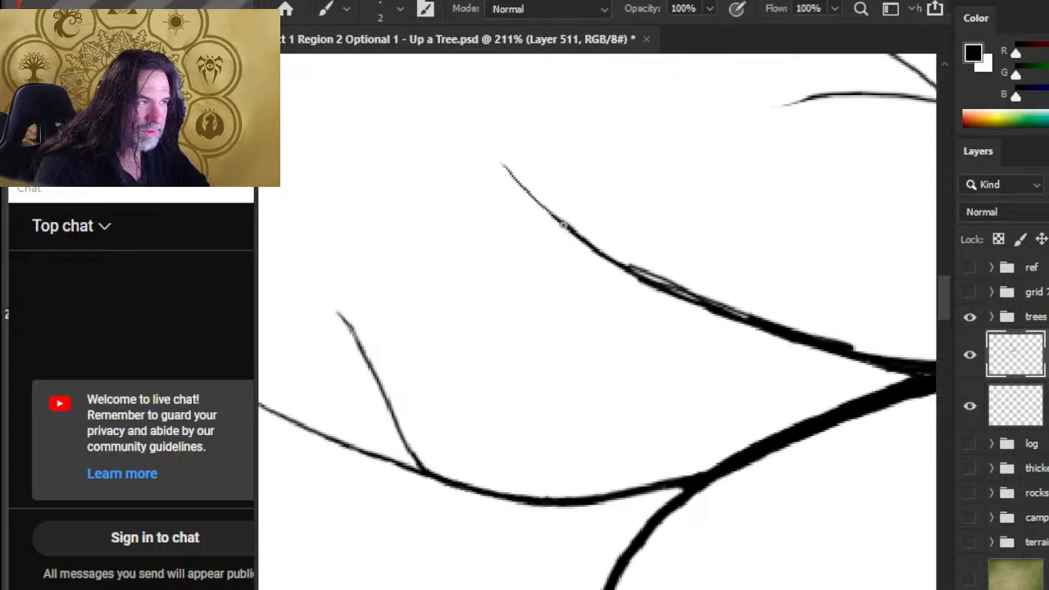
Erase the stray doubled line on the new branch's upper edge at 4 px and fill its middle with 2 px strokes
key(e)
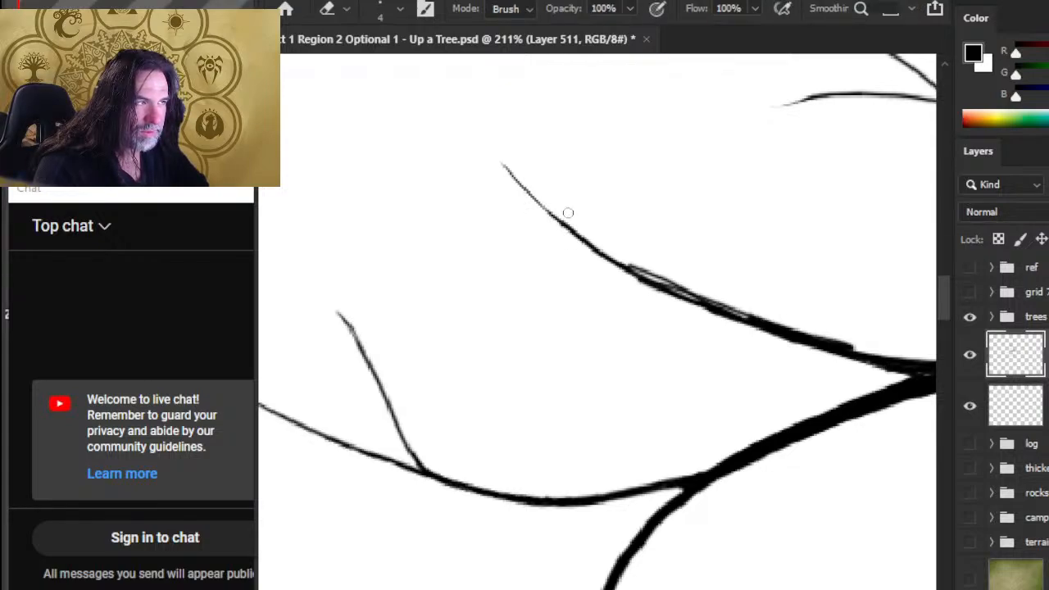
mouse_move(681, 345)
mouse_down()
mouse_move(549, 288)
mouse_move(549, 297)
mouse_up()
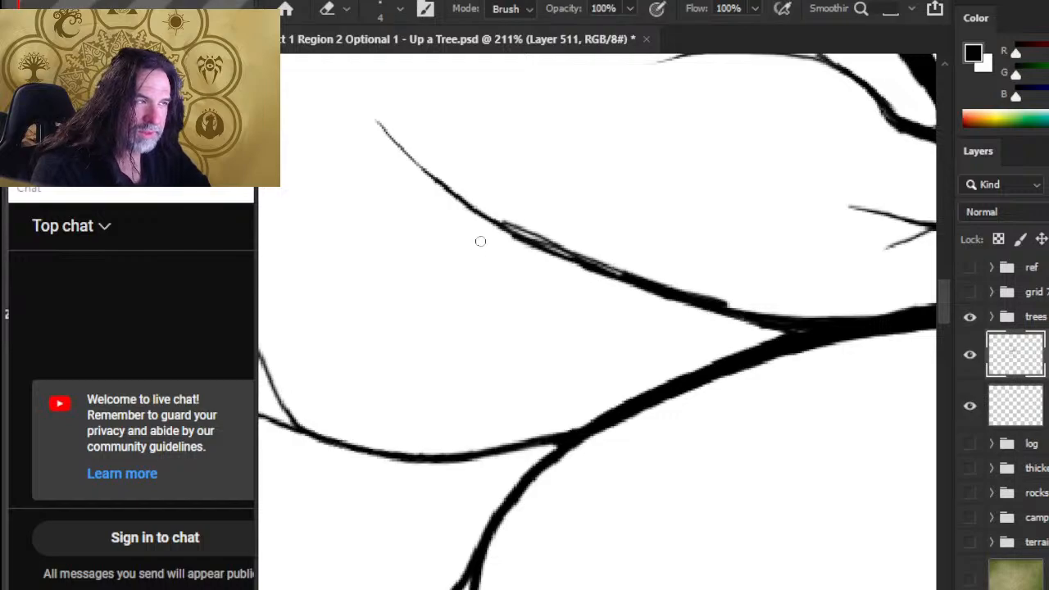
drag(538, 234, 538, 233)
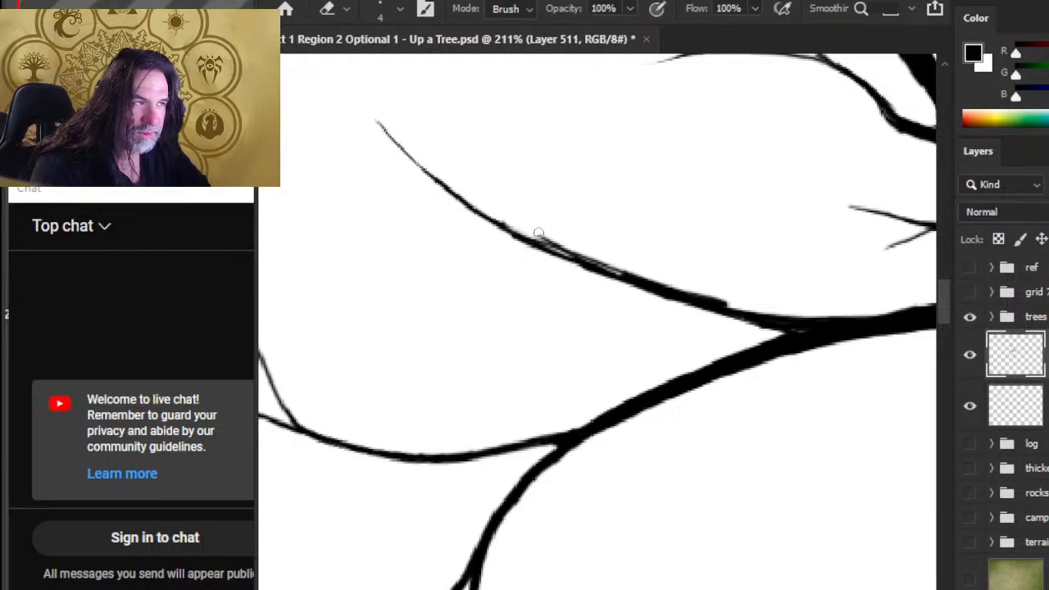
key(b)
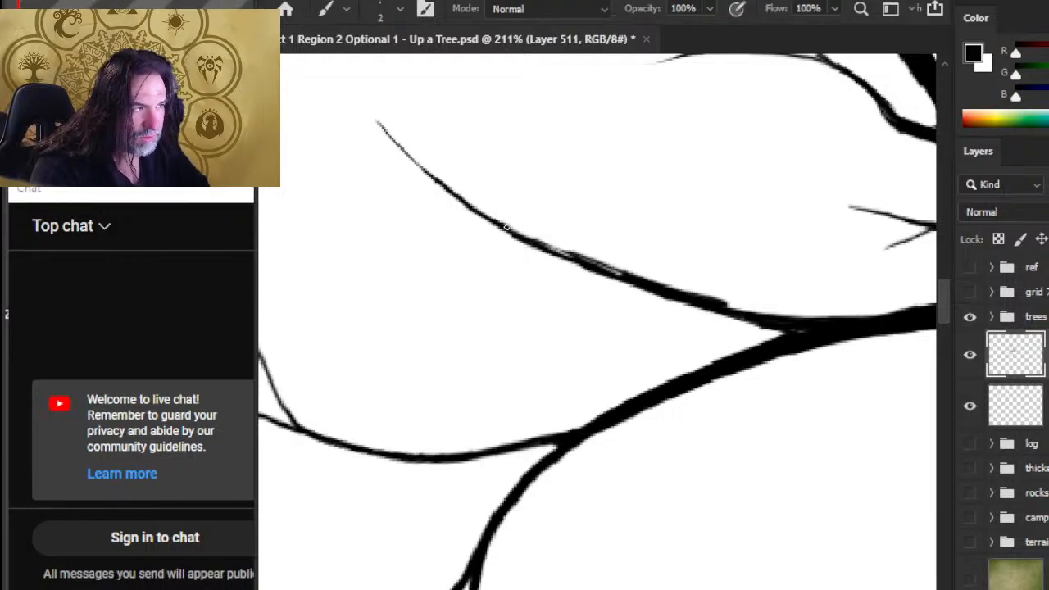
mouse_move(508, 228)
mouse_down()
mouse_move(587, 260)
mouse_move(535, 237)
mouse_up()
mouse_move(457, 203)
mouse_down()
mouse_move(501, 223)
mouse_move(443, 198)
mouse_up()
key(e)
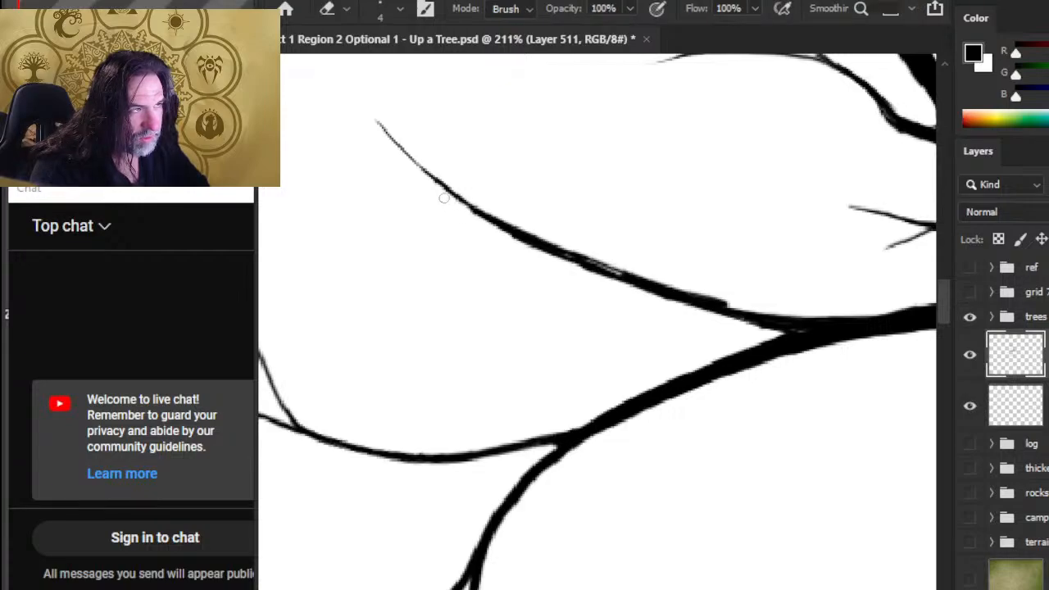
Smooth both edges of the new branch into an even taper, alternating the 2 px brush and 4 px eraser
key(b)
drag(498, 227, 433, 194)
key(e)
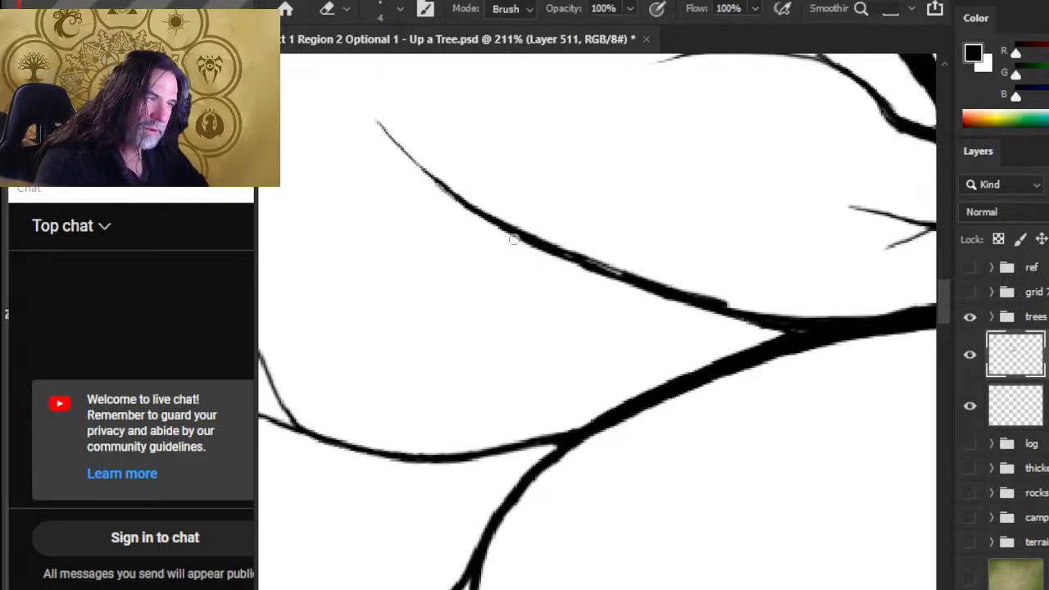
key(b)
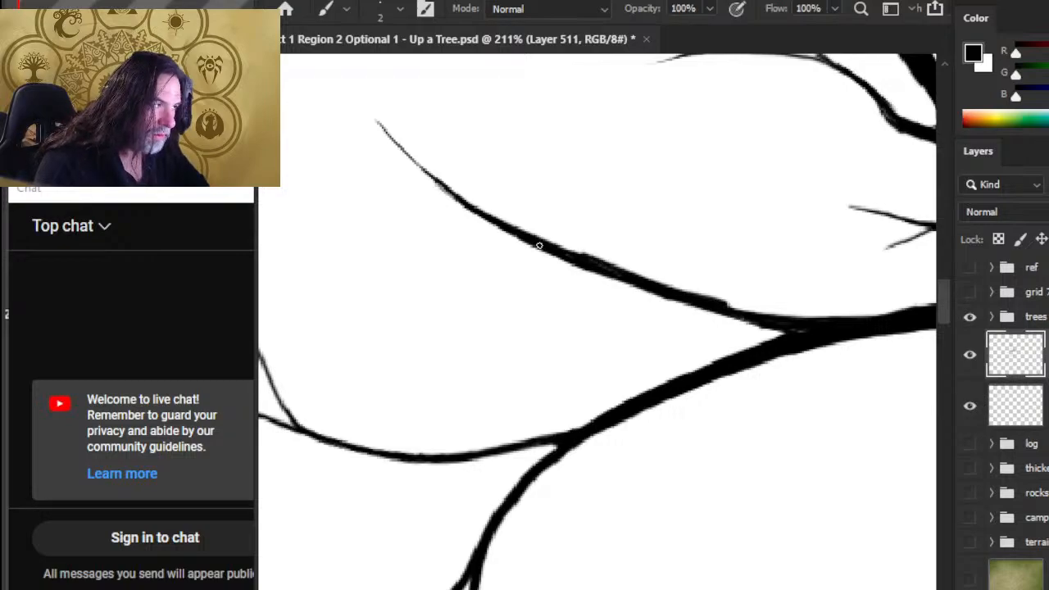
key(e)
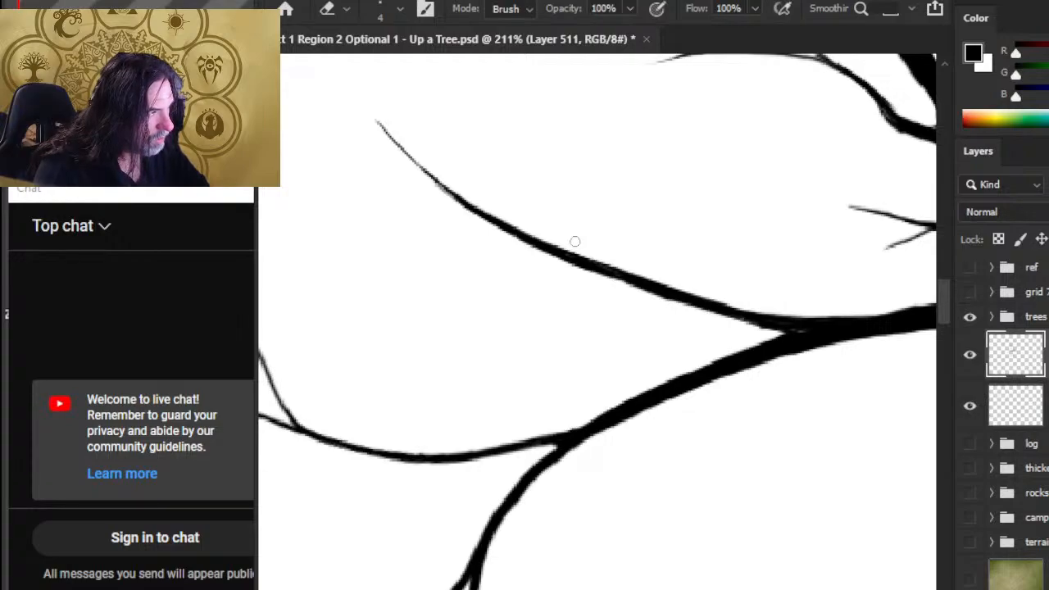
key(b)
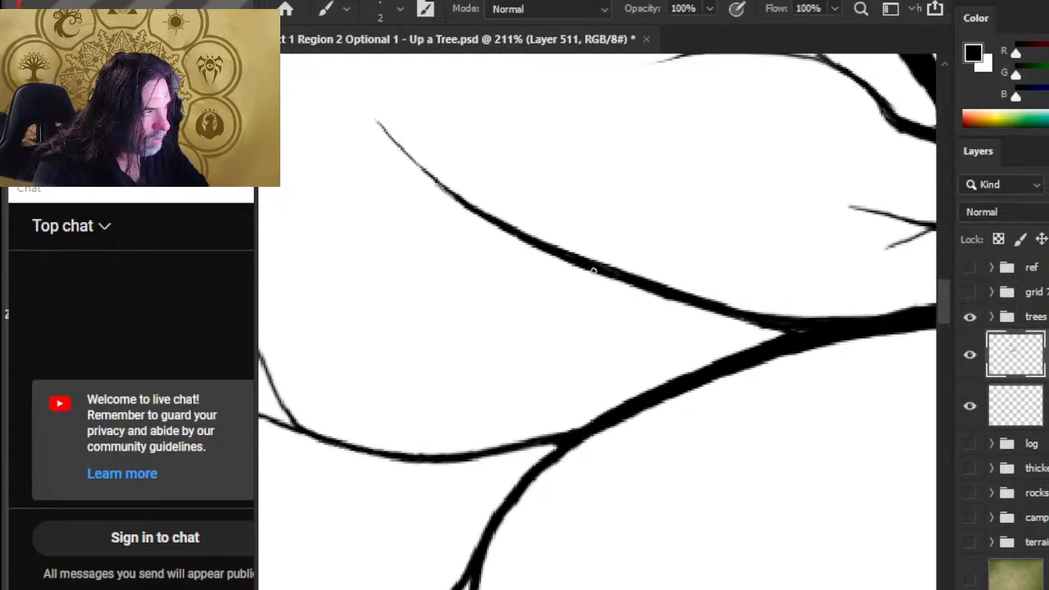
key(e)
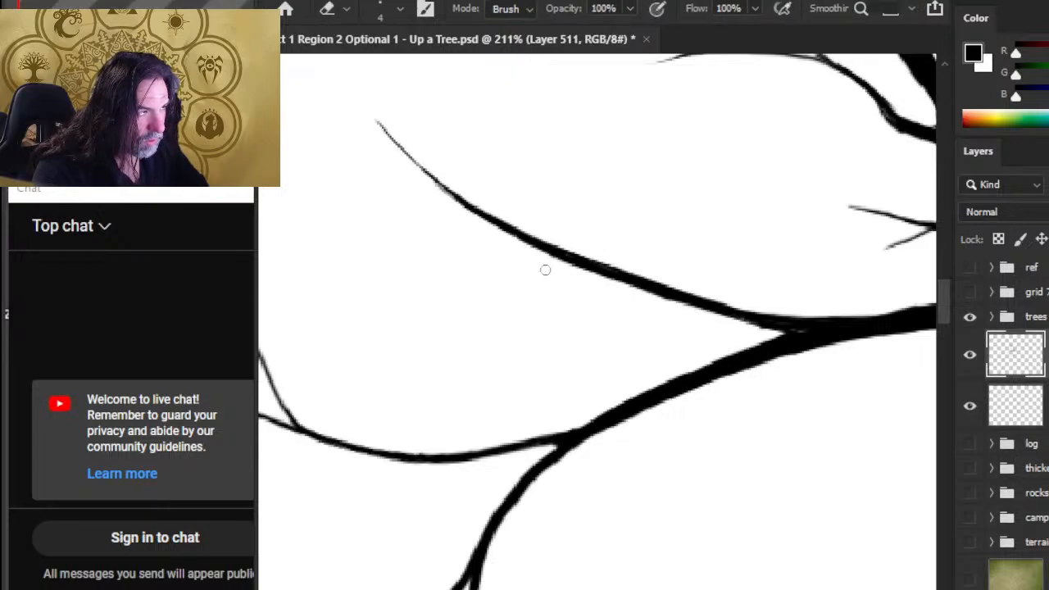
key(b)
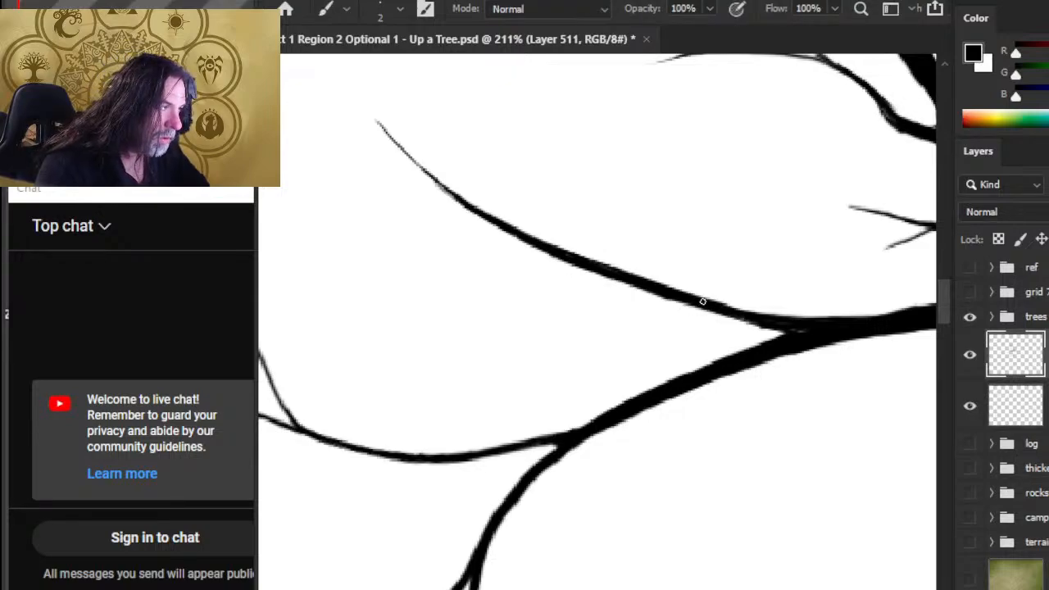
Fill the gaps where the new branch joins the long left limb with 2 px black strokes
drag(706, 303, 774, 321)
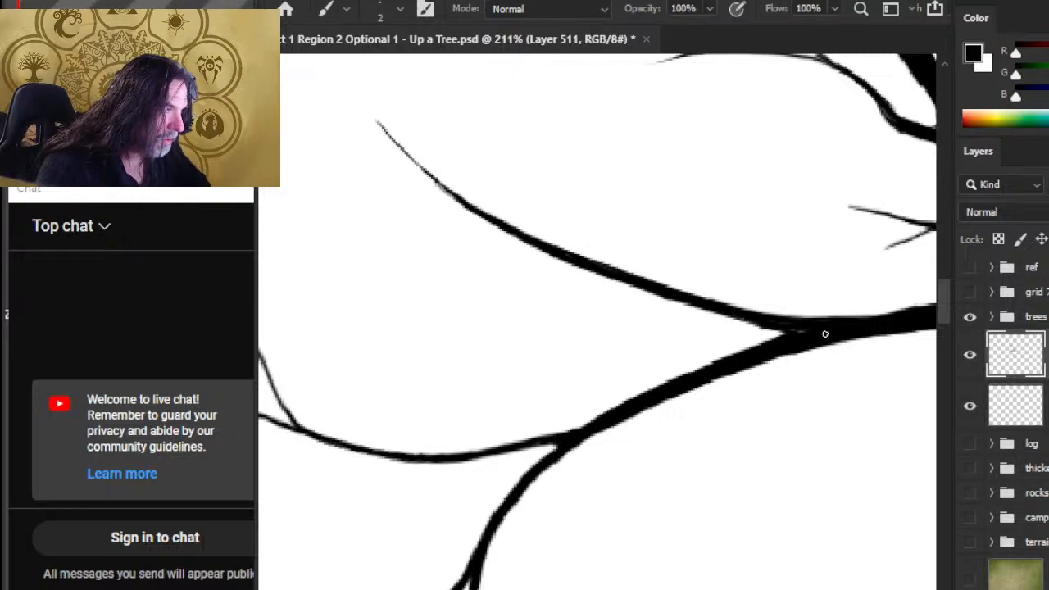
key(e)
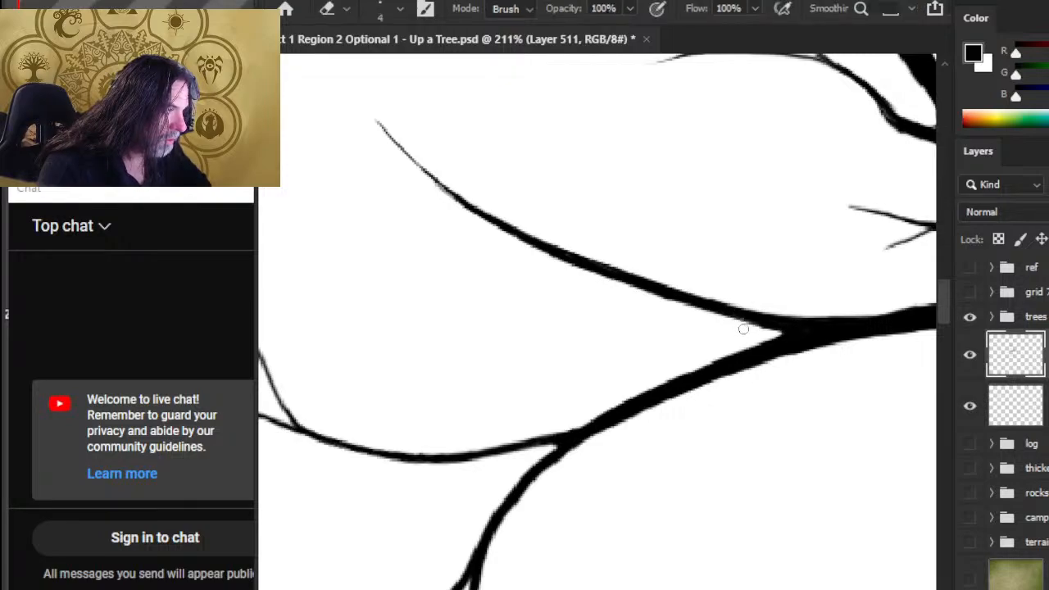
key(b)
mouse_move(796, 330)
mouse_down()
mouse_move(712, 360)
mouse_move(745, 363)
mouse_move(682, 376)
mouse_move(775, 336)
mouse_move(761, 337)
mouse_up()
Reduce the eraser to 2 px and thicken the long left limb just outside the new fork with 2 px brush strokes
key(e)
key(bracketleft)
key(bracketleft)
key(b)
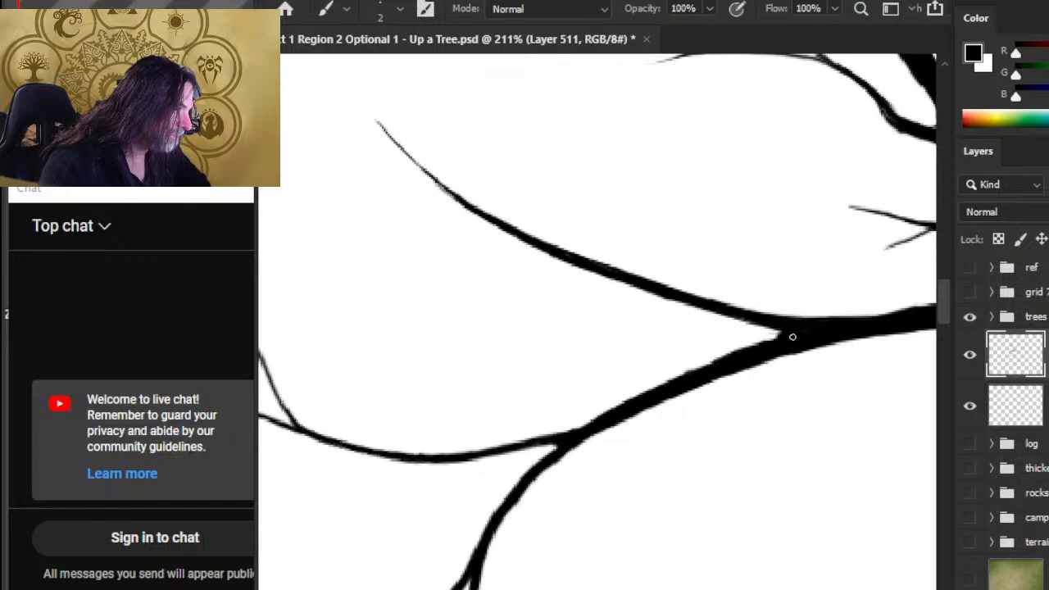
mouse_move(789, 329)
mouse_down()
mouse_move(747, 363)
mouse_move(747, 342)
mouse_move(670, 385)
mouse_up()
drag(741, 354, 675, 379)
Thicken the upper-left limb's inner edge from its small twig down to the main fork with 2 px black strokes
key(z)
mouse_move(756, 388)
mouse_down()
mouse_move(752, 430)
mouse_move(553, 321)
mouse_move(569, 394)
mouse_up()
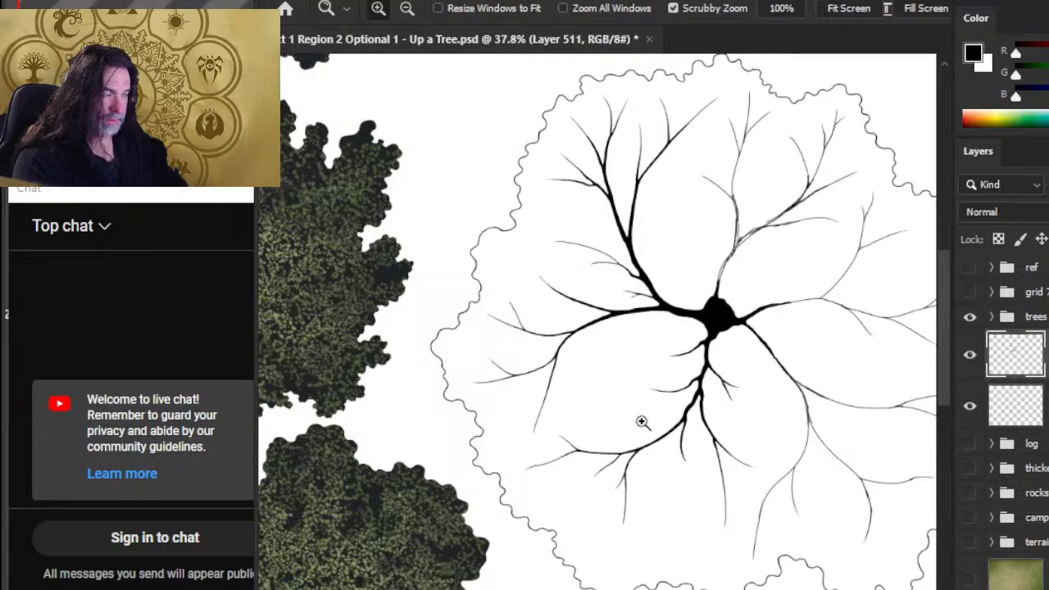
click(660, 339)
key(b)
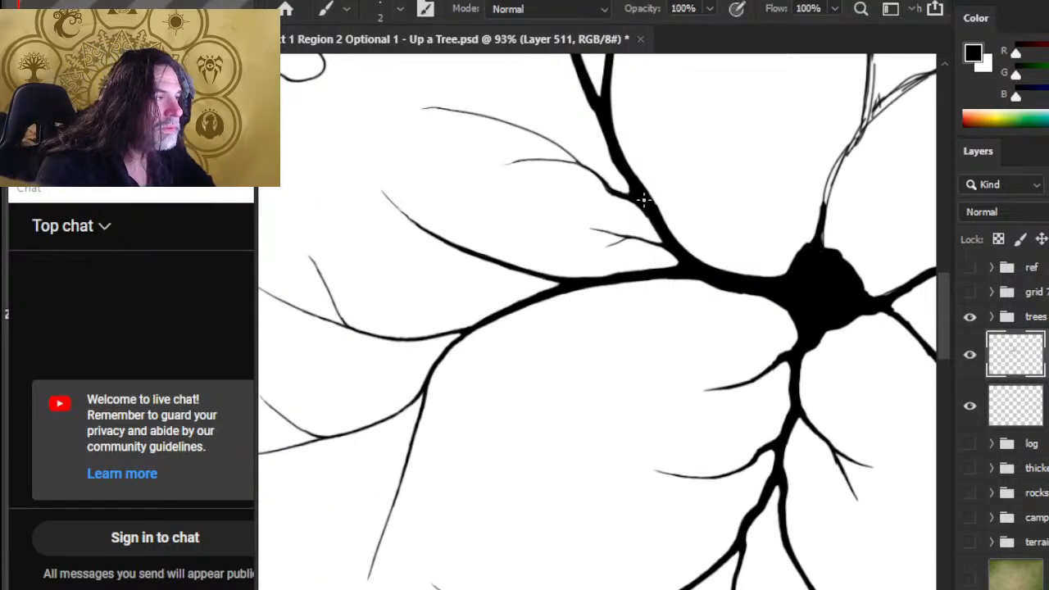
mouse_move(634, 190)
mouse_down()
mouse_move(703, 273)
mouse_move(653, 279)
mouse_move(606, 142)
mouse_move(690, 262)
mouse_move(653, 220)
mouse_move(708, 263)
mouse_up()
Enlarge the brush and eraser to 4 px and smooth the thickened limb edge from the twig toward the trunk
key(e)
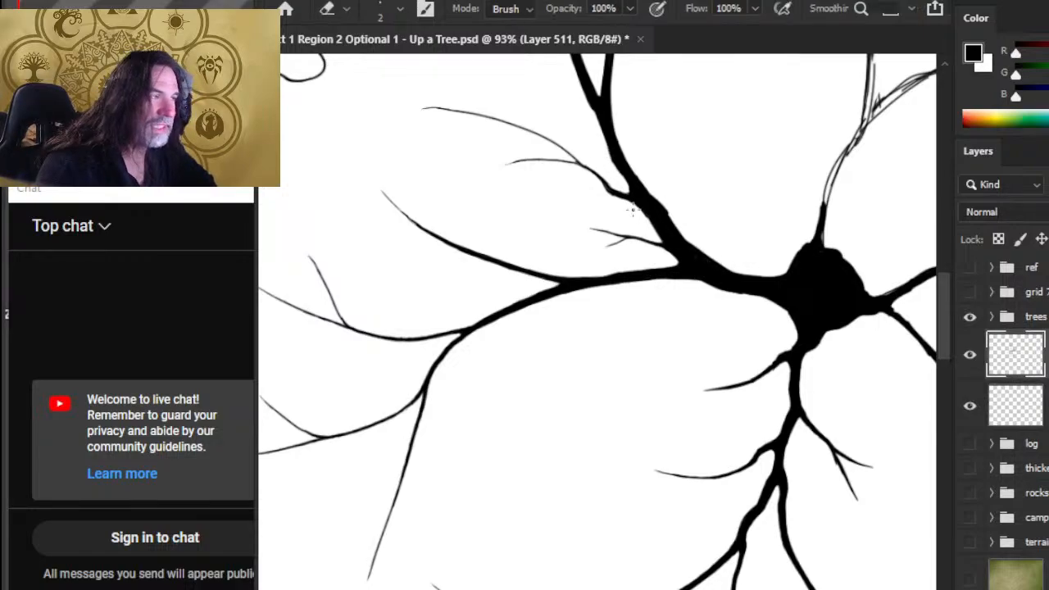
key(bracketright)
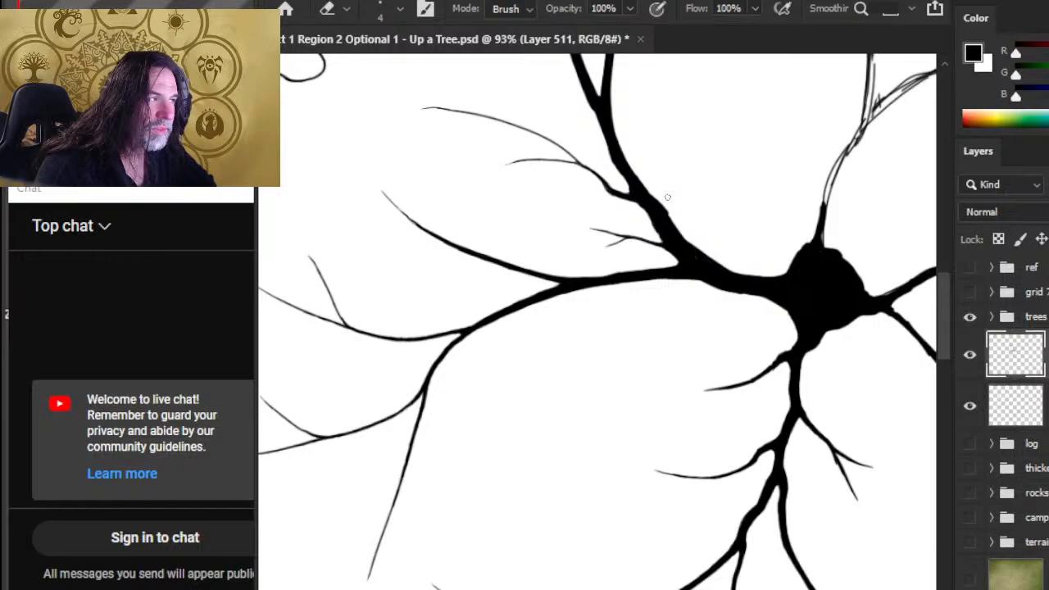
key(b)
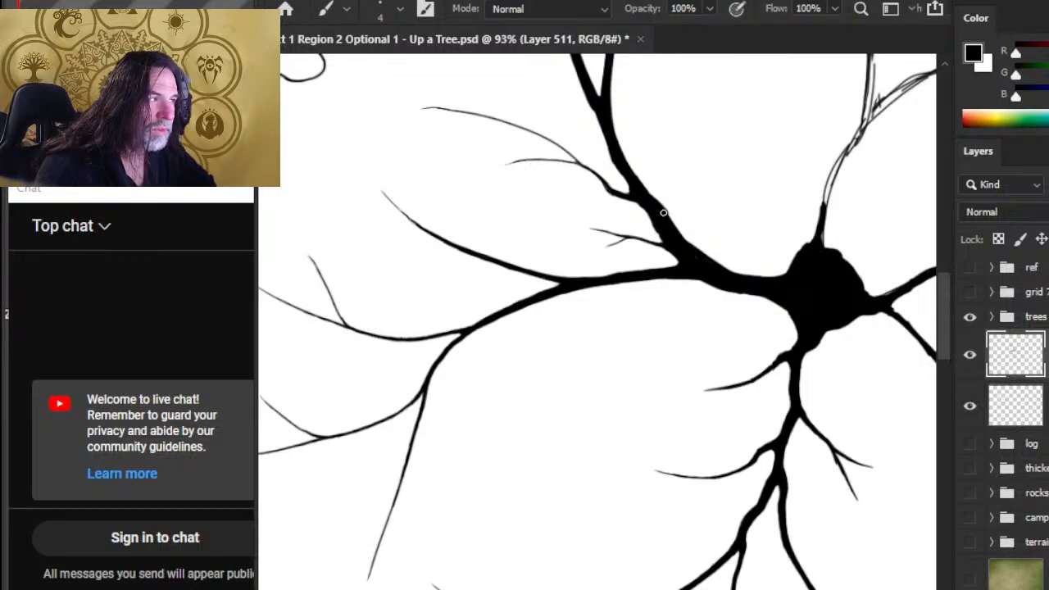
key(e)
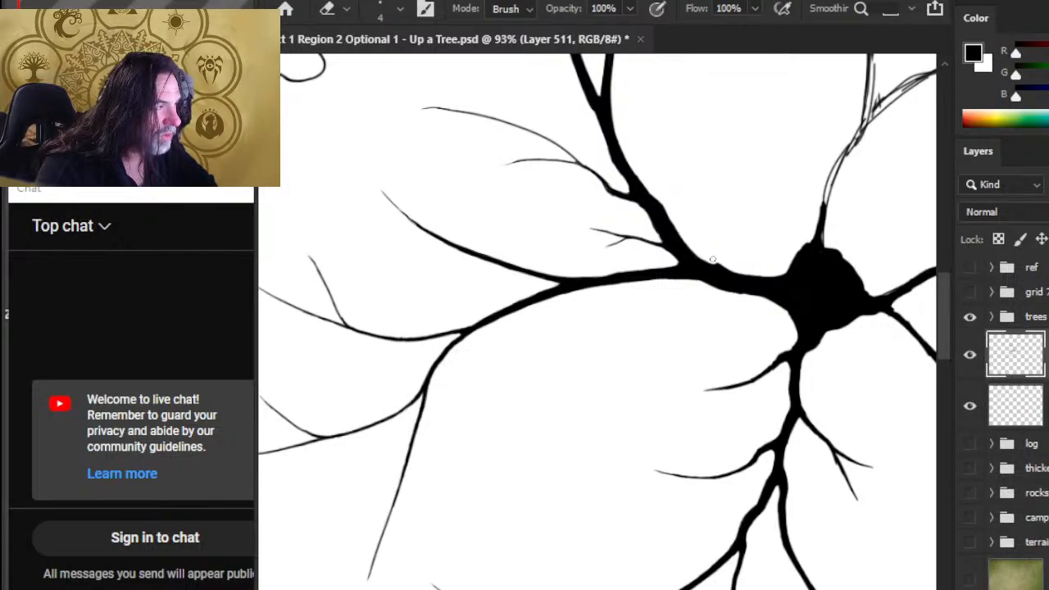
key(b)
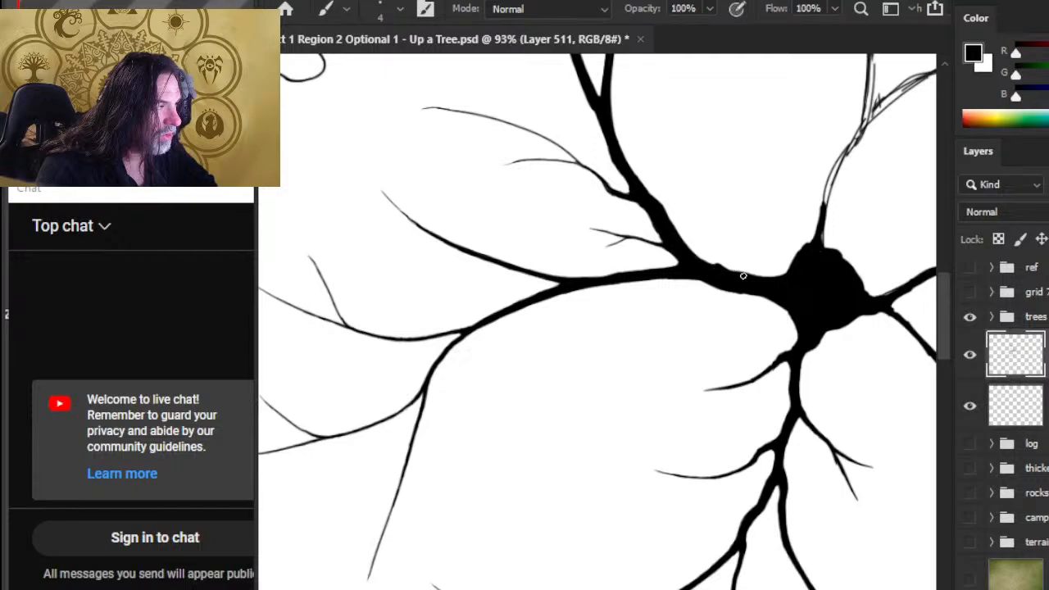
key(e)
Erase the remaining bumps along the upper-left limb's inner edge just above the main fork at 4 px
key(z)
mouse_move(741, 260)
mouse_down()
mouse_move(664, 264)
mouse_move(672, 281)
mouse_up()
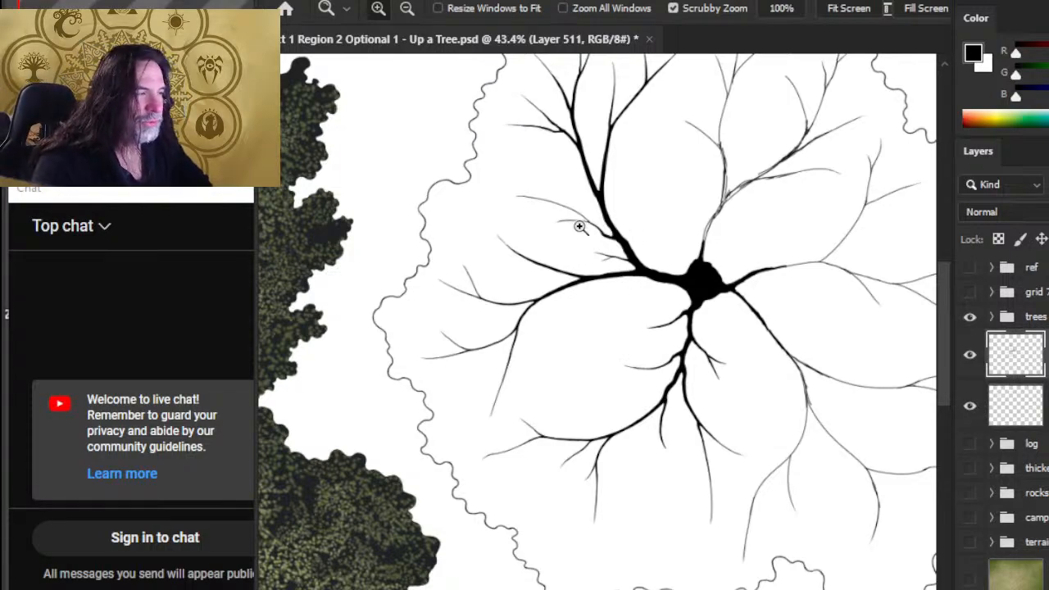
scroll(627, 239, up, 5)
key(e)
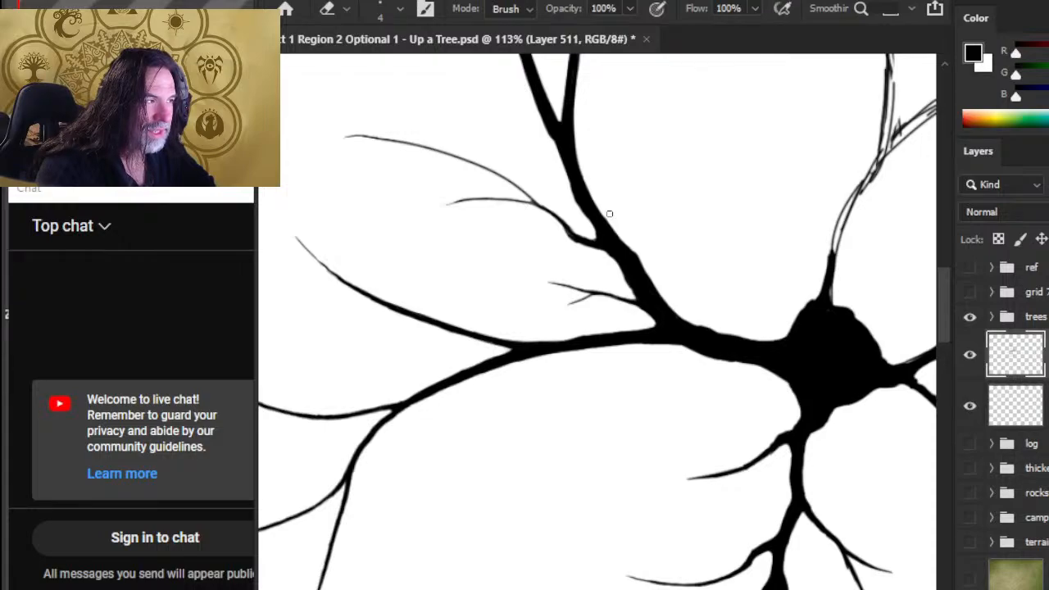
drag(639, 265, 629, 241)
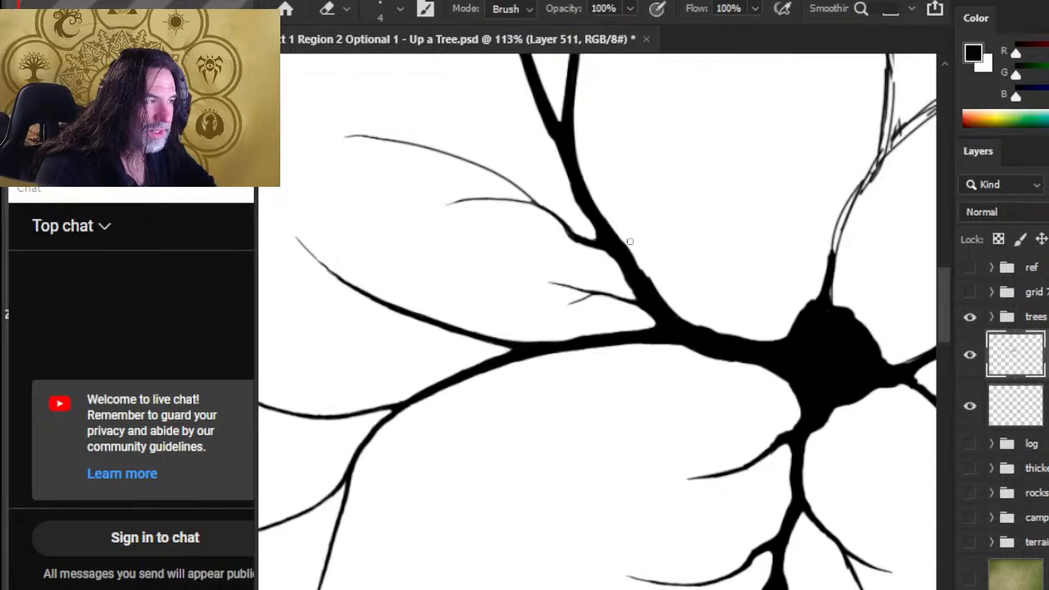
mouse_move(649, 287)
mouse_down()
mouse_move(638, 253)
mouse_move(667, 304)
mouse_up()
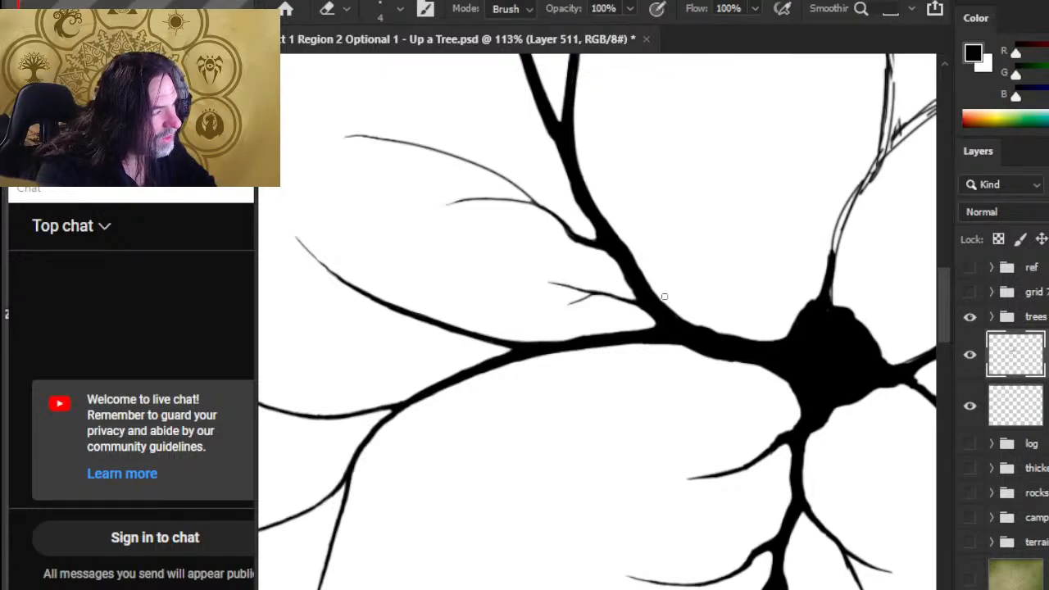
Even out the upper edge of the thick limb between the main fork and the trunk with the 4 px eraser and brush
key(z)
scroll(732, 398, down, 5)
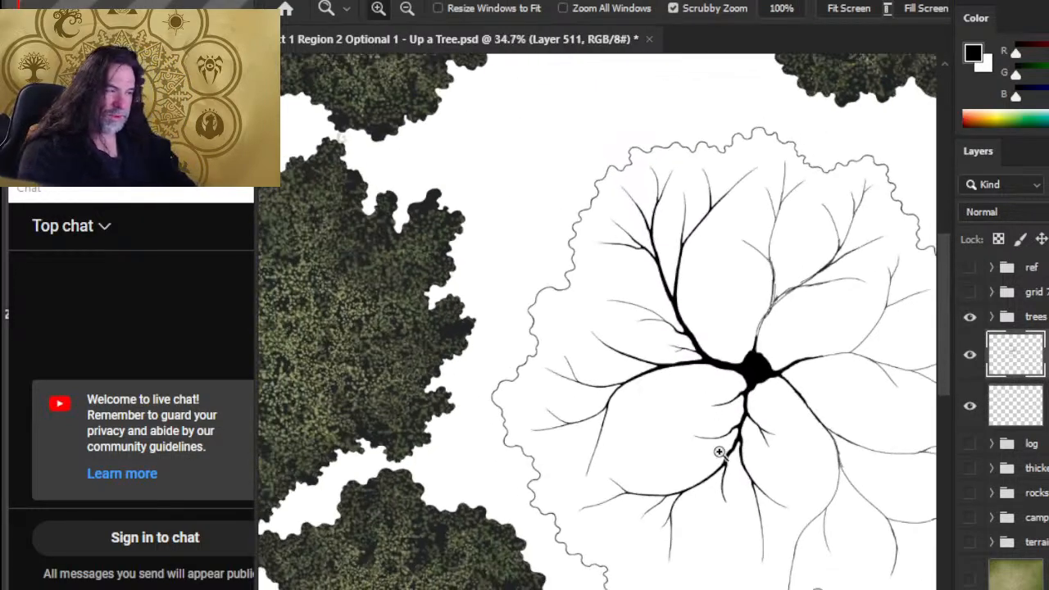
scroll(593, 374, up, 4)
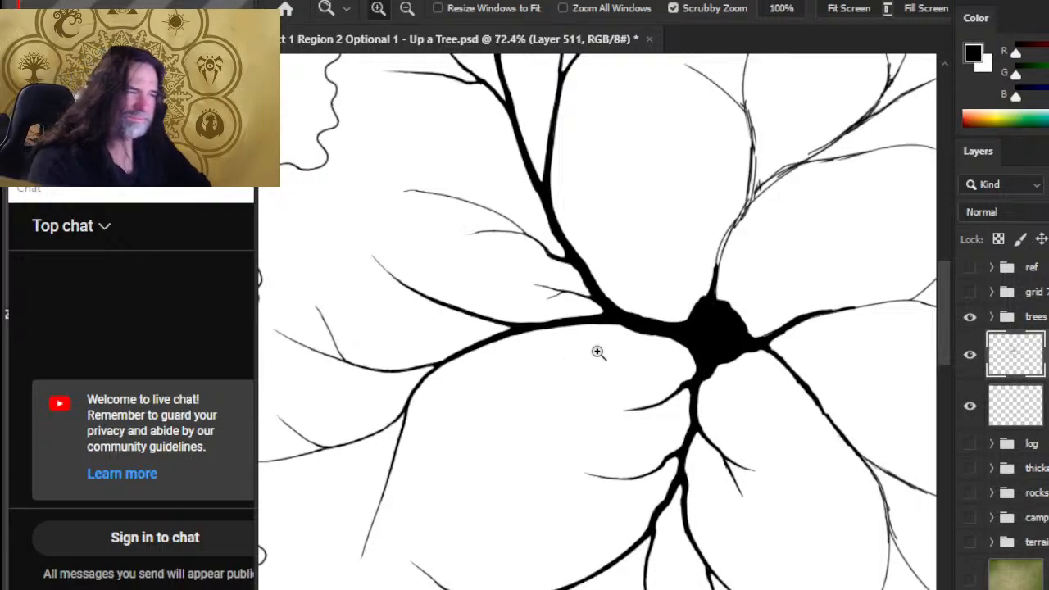
key(b)
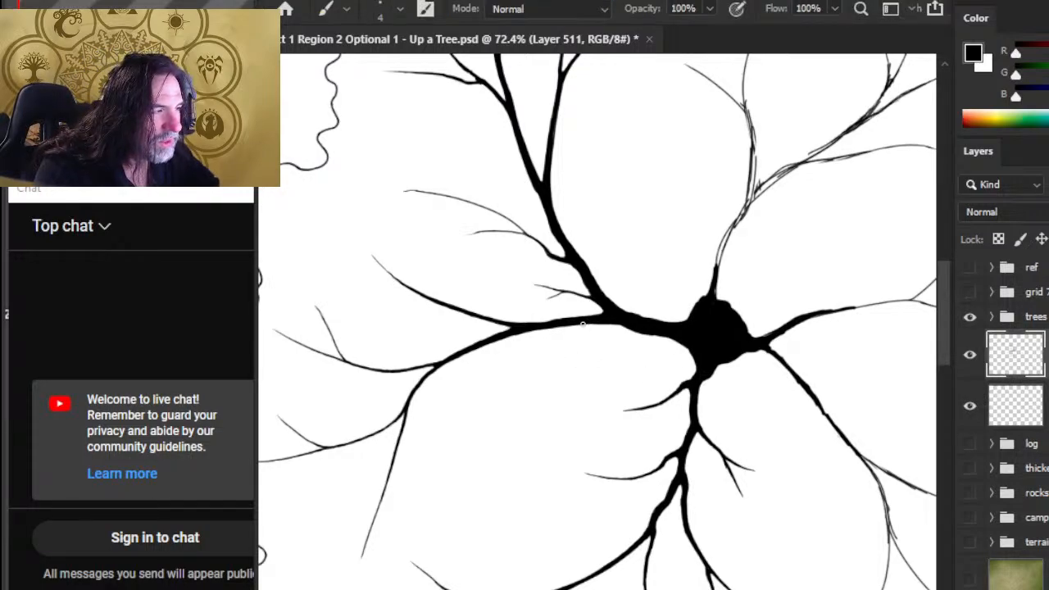
key(e)
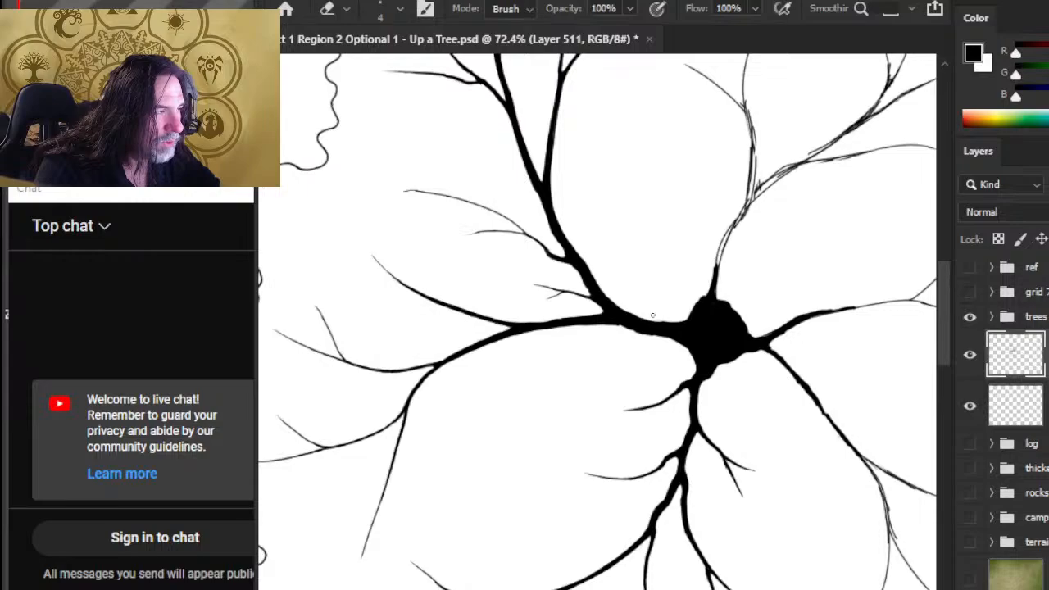
drag(631, 303, 635, 311)
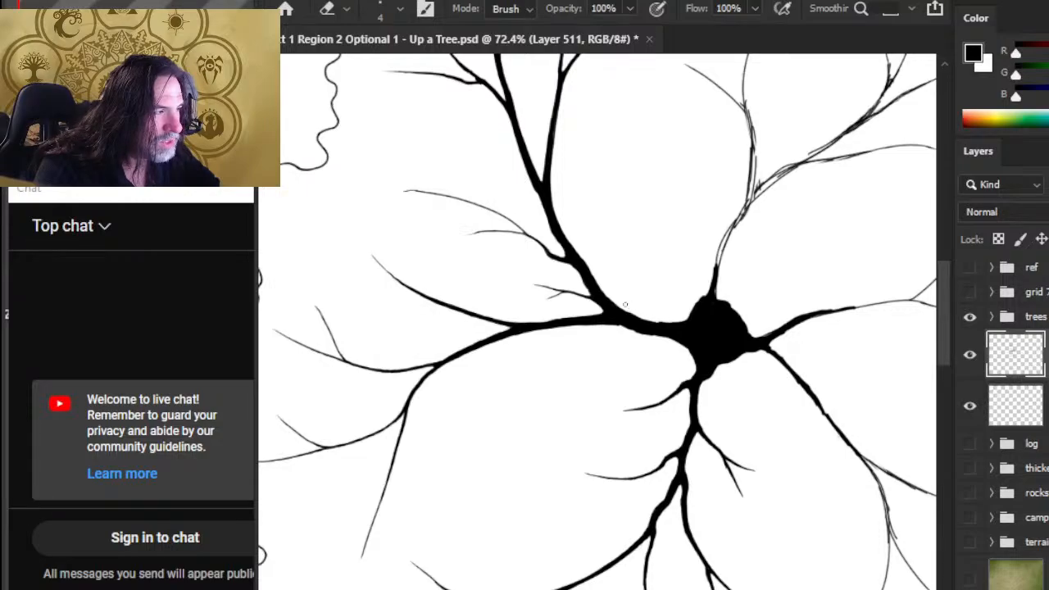
key(b)
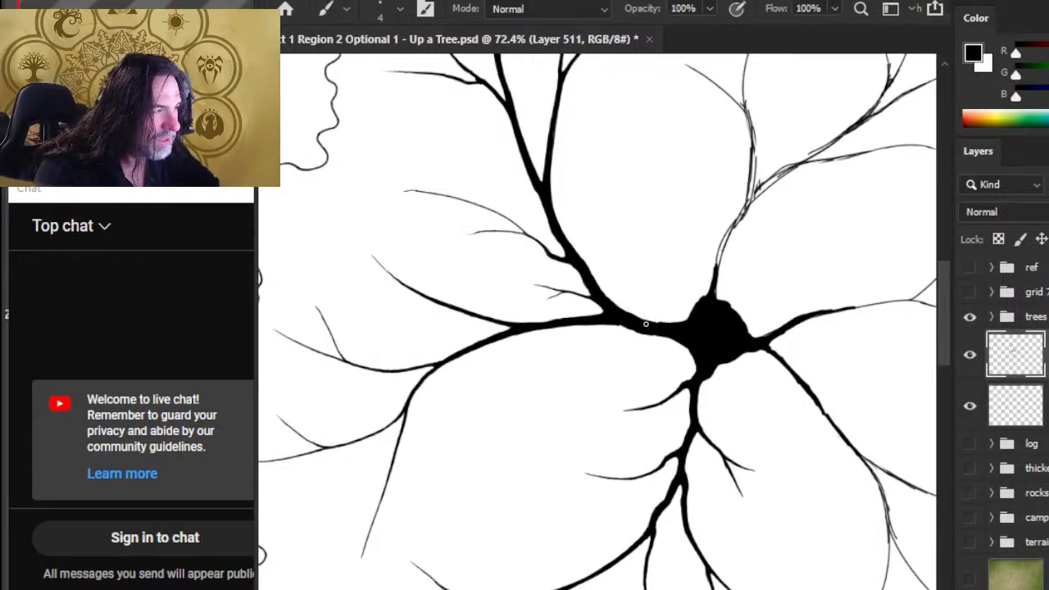
drag(644, 323, 679, 321)
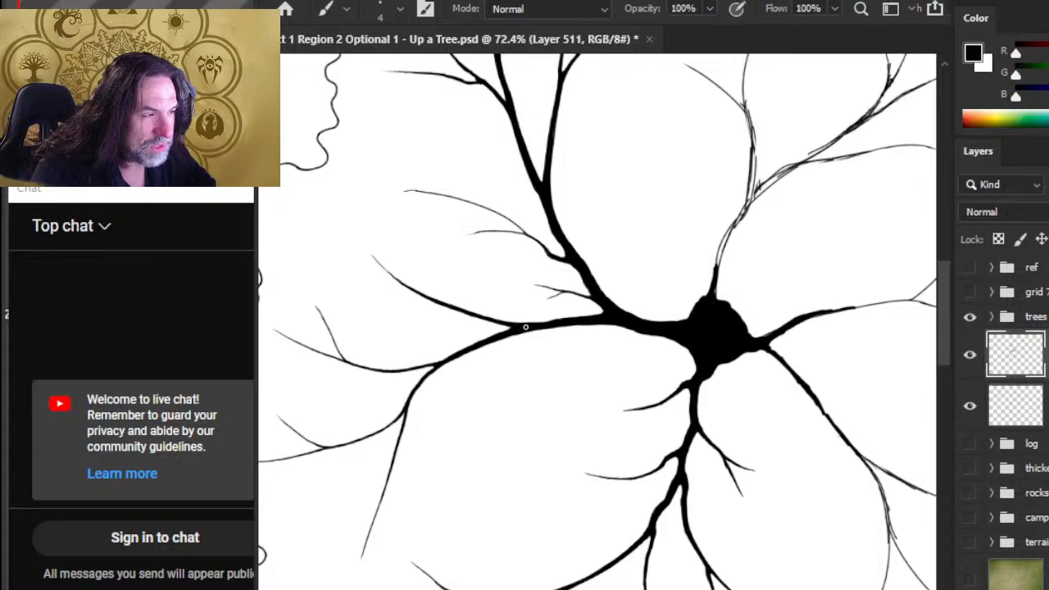
Reshape the long left limb between its first side branch and the main fork, alternating the 4 px eraser and brush
key(e)
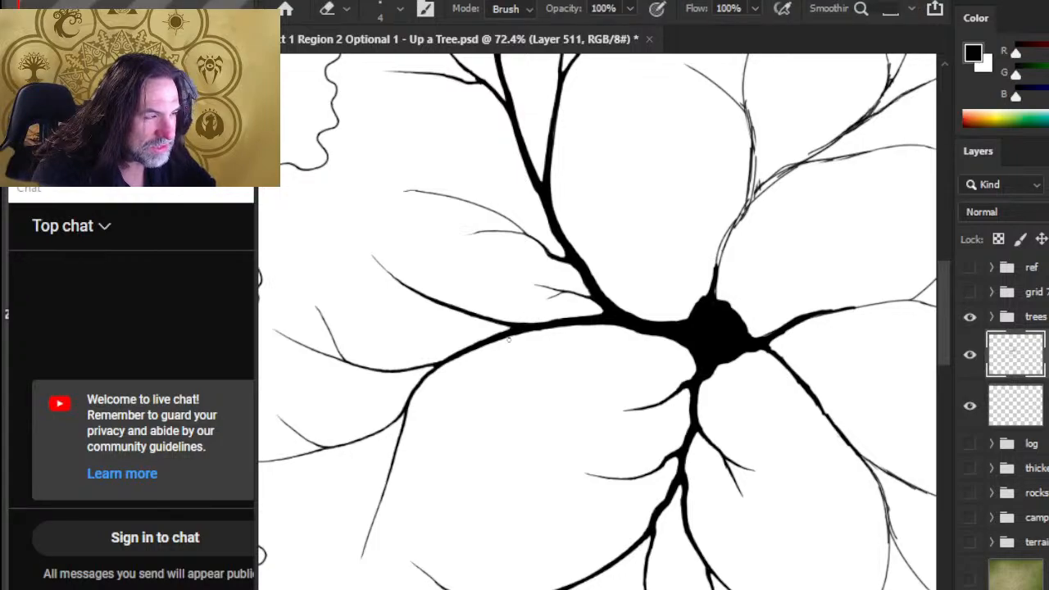
key(b)
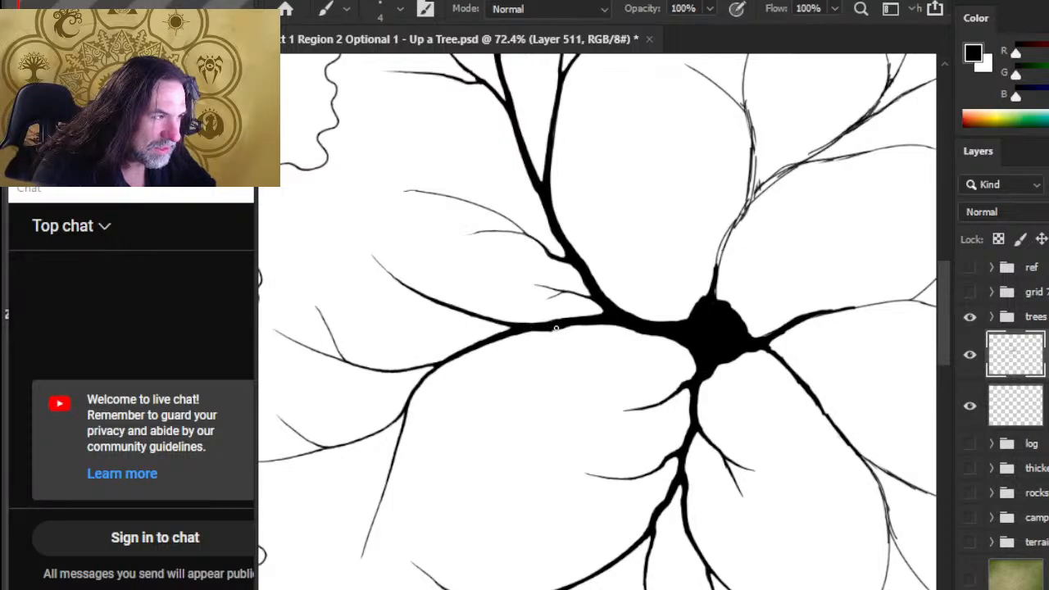
key(e)
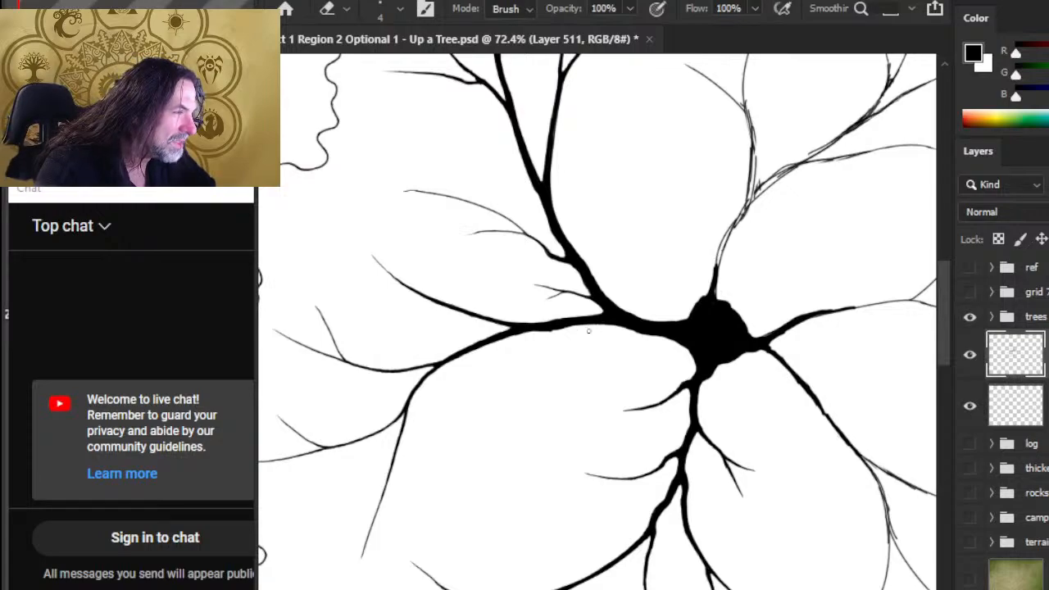
key(b)
key(e)
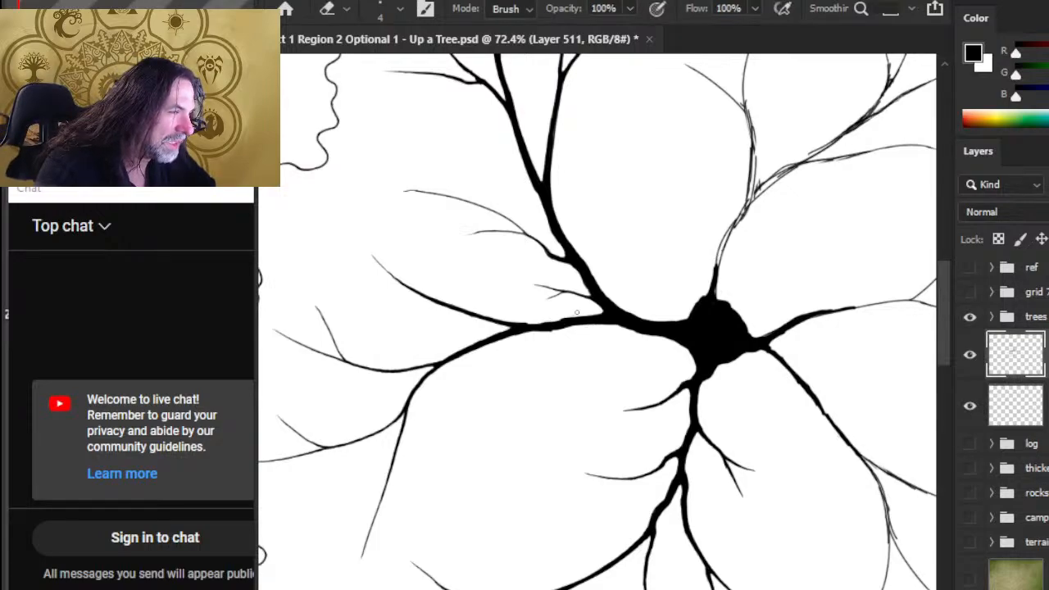
key(b)
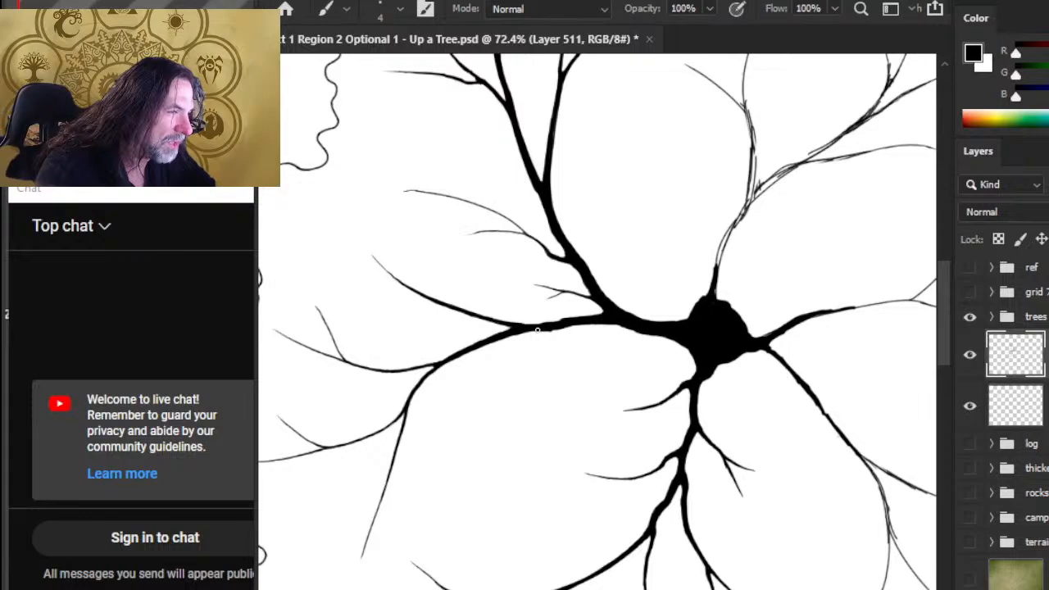
key(e)
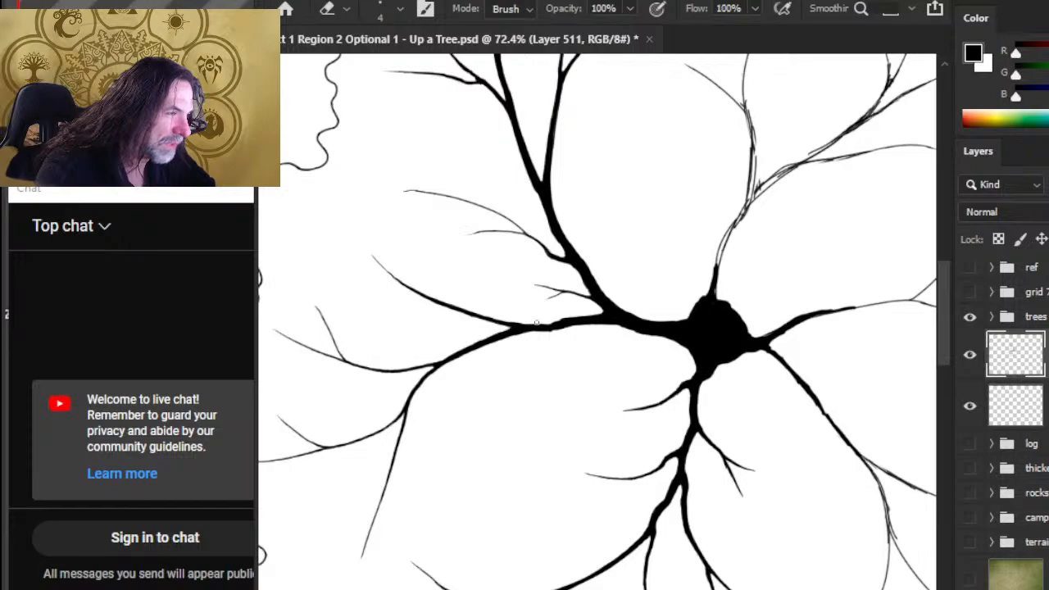
key(b)
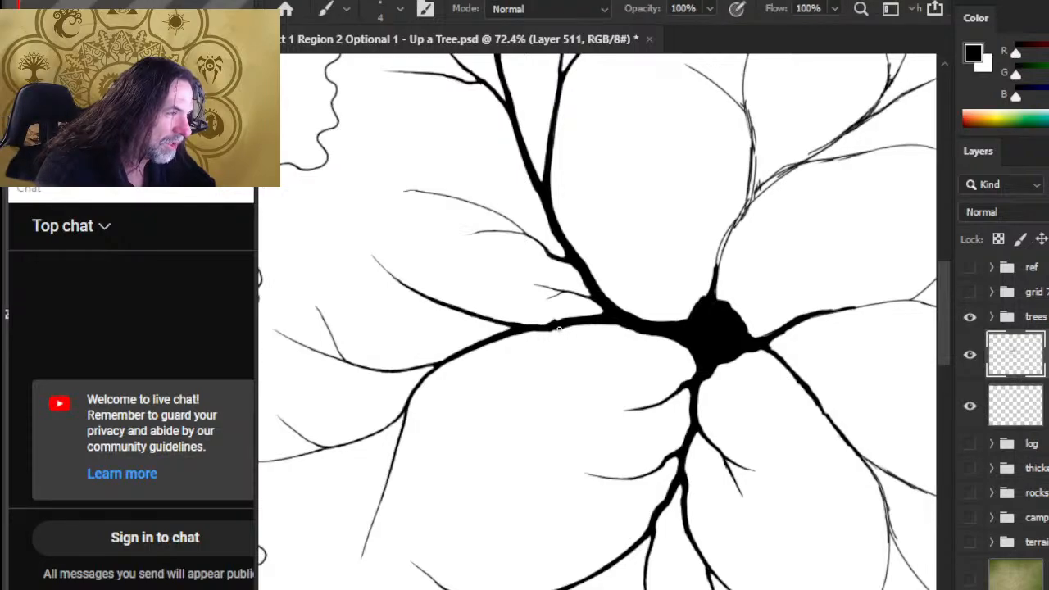
key(e)
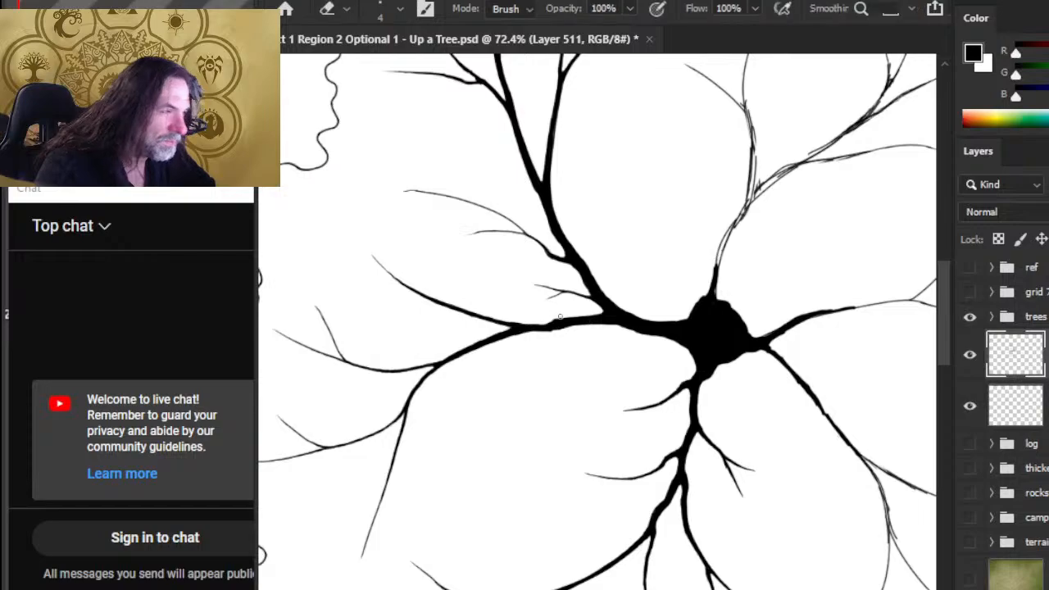
key(b)
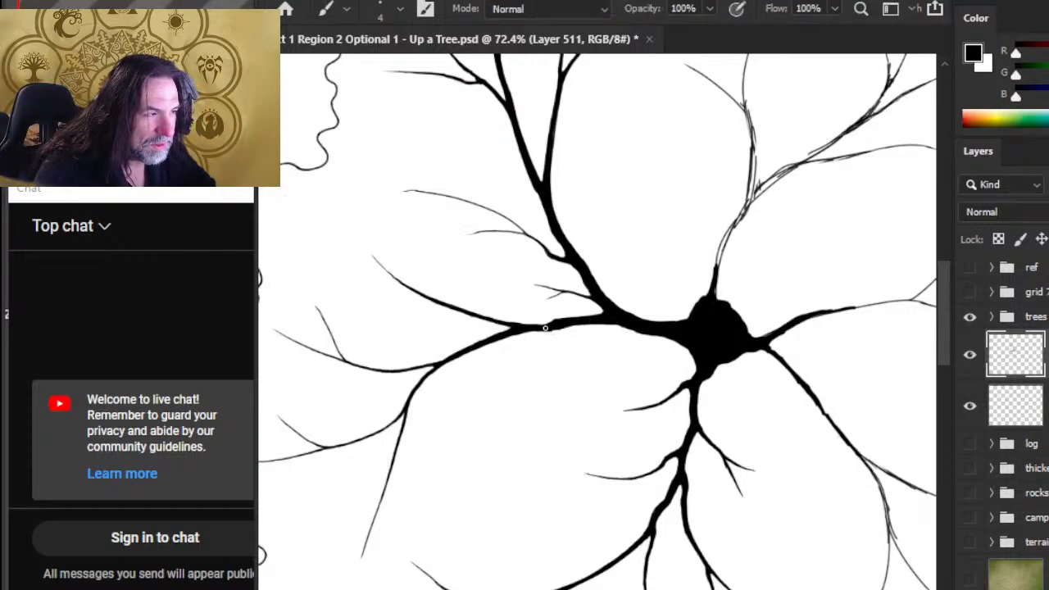
mouse_move(545, 327)
mouse_down()
mouse_move(627, 326)
mouse_move(612, 319)
mouse_move(547, 362)
mouse_up()
Thicken the underside of the long left limb just inside its first side branch with 4 px black strokes
key(z)
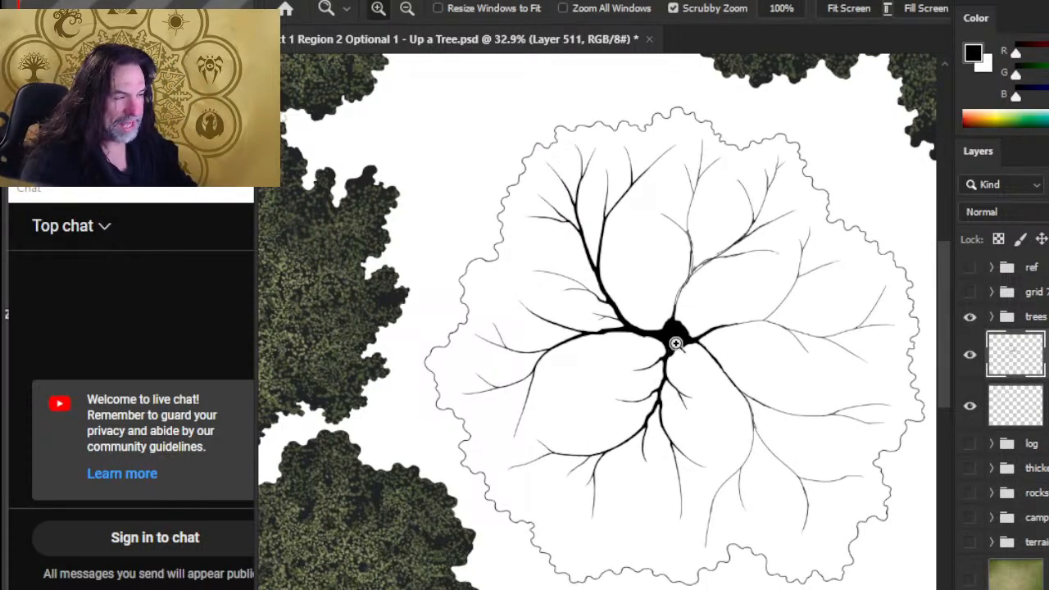
drag(650, 356, 721, 352)
key(b)
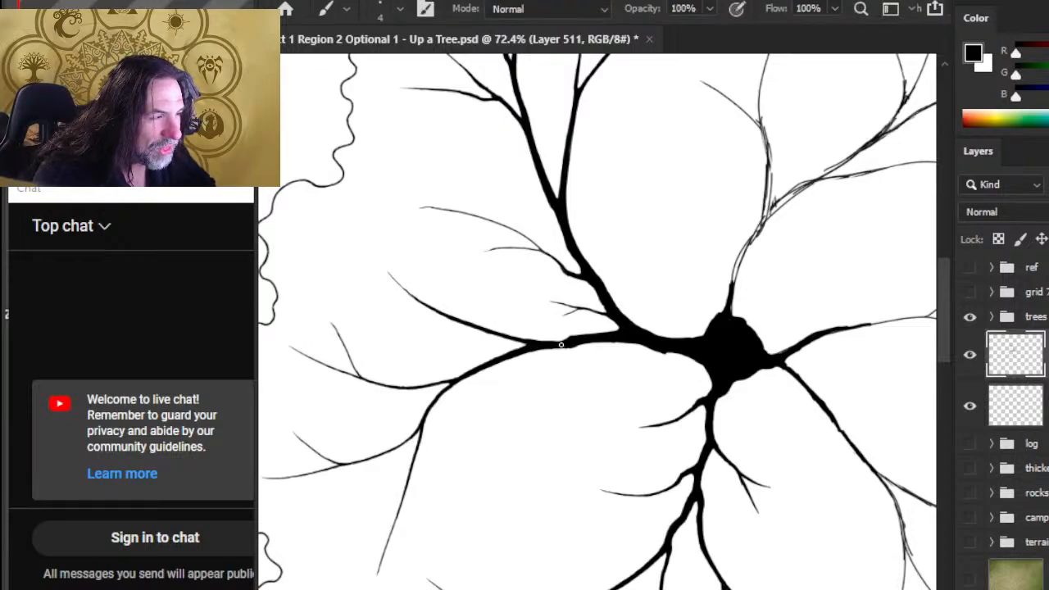
drag(538, 345, 570, 349)
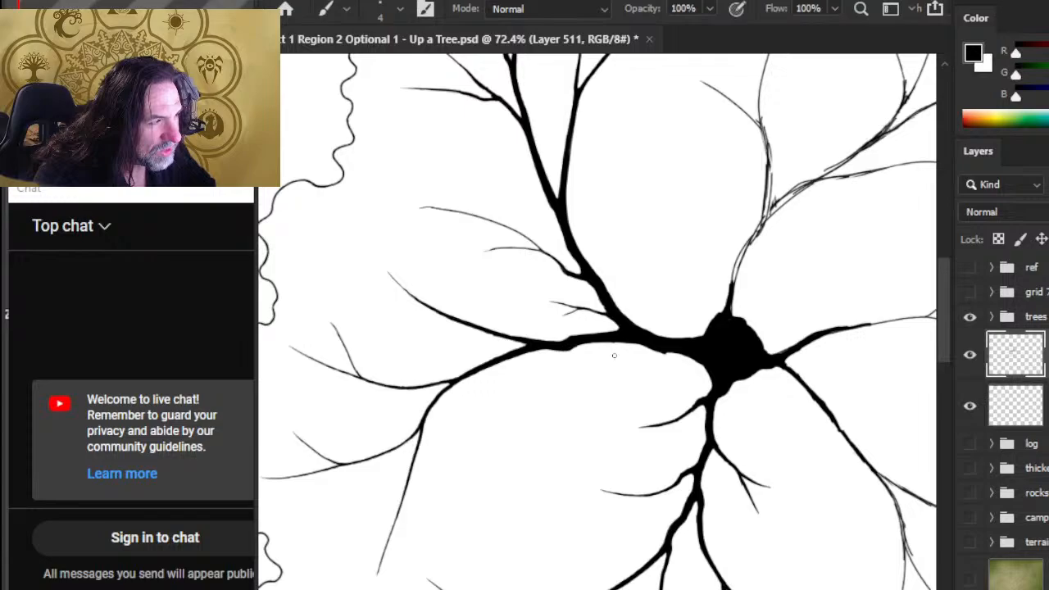
Fill the trunk's lower-left corner above the downward limb with 4 px black strokes and erase its rough edge smooth
key(z)
scroll(612, 377, down, 3)
scroll(620, 418, down, 2)
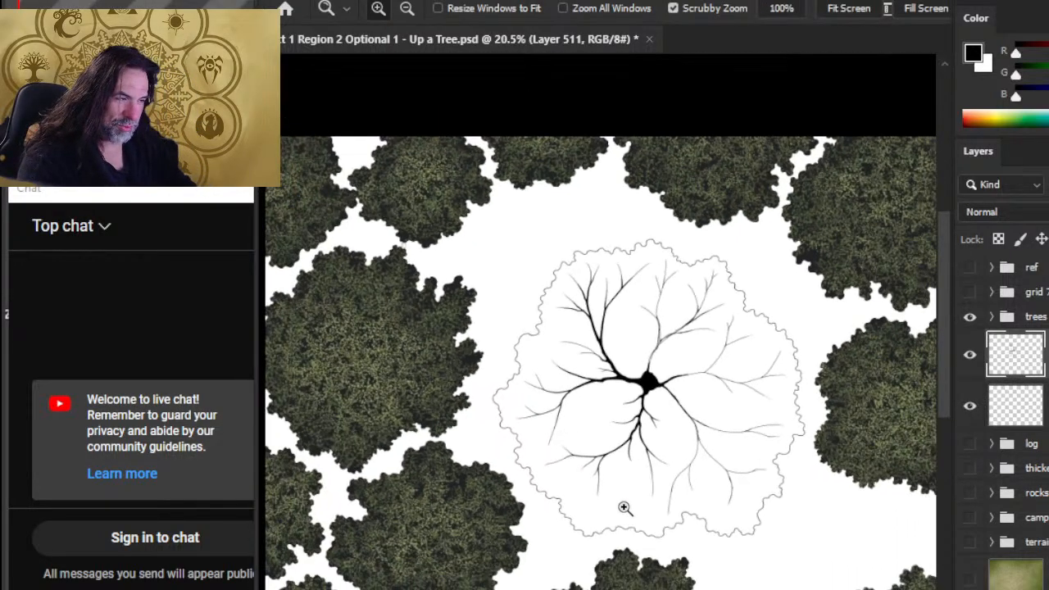
scroll(635, 373, up, 1)
scroll(647, 393, up, 4)
key(b)
mouse_move(624, 344)
mouse_down()
mouse_move(693, 362)
mouse_move(711, 388)
mouse_move(701, 408)
mouse_move(711, 398)
mouse_up()
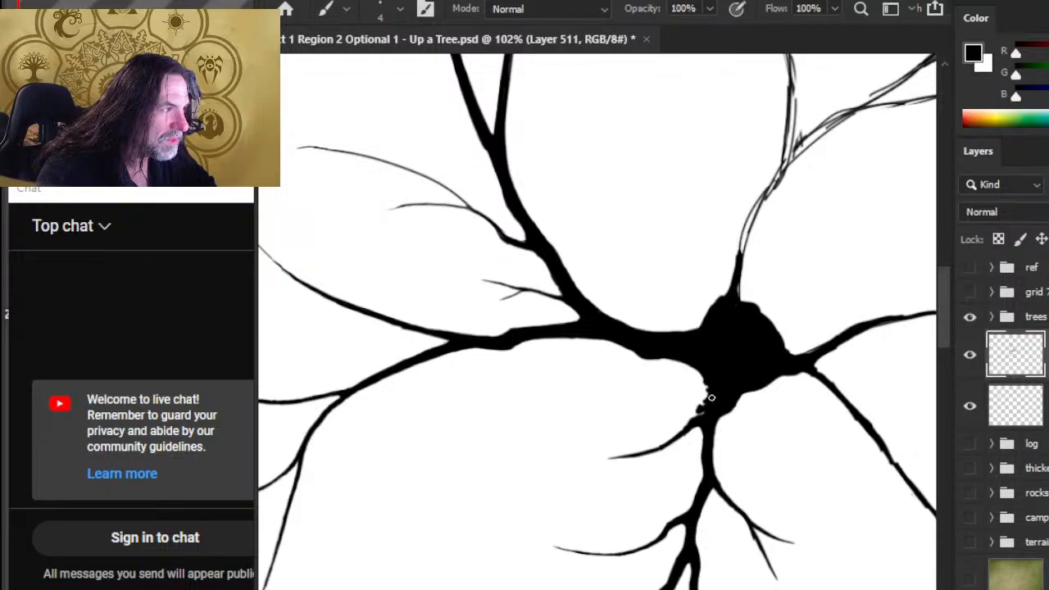
key(e)
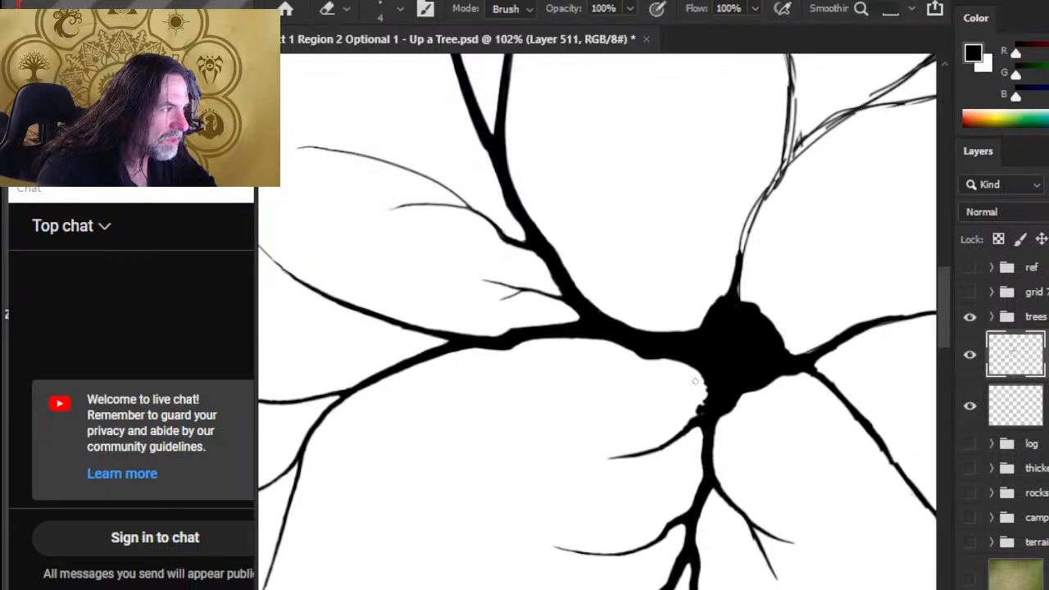
drag(697, 414, 704, 399)
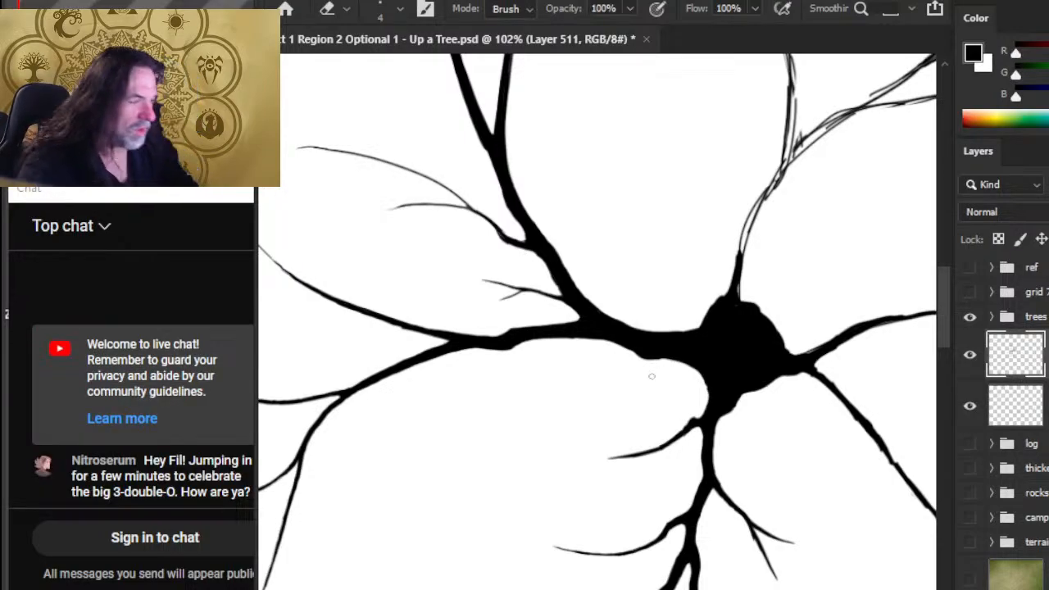
Add a short tapered side branch below the thick left limb near the trunk with the 4 px black brush and eraser
key(b)
drag(645, 362, 582, 407)
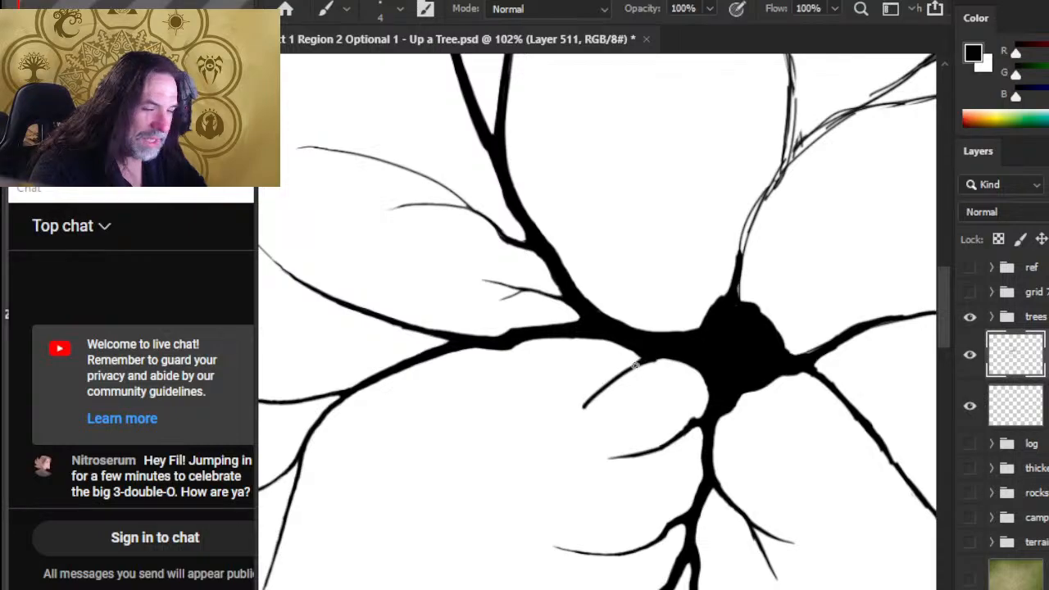
key(e)
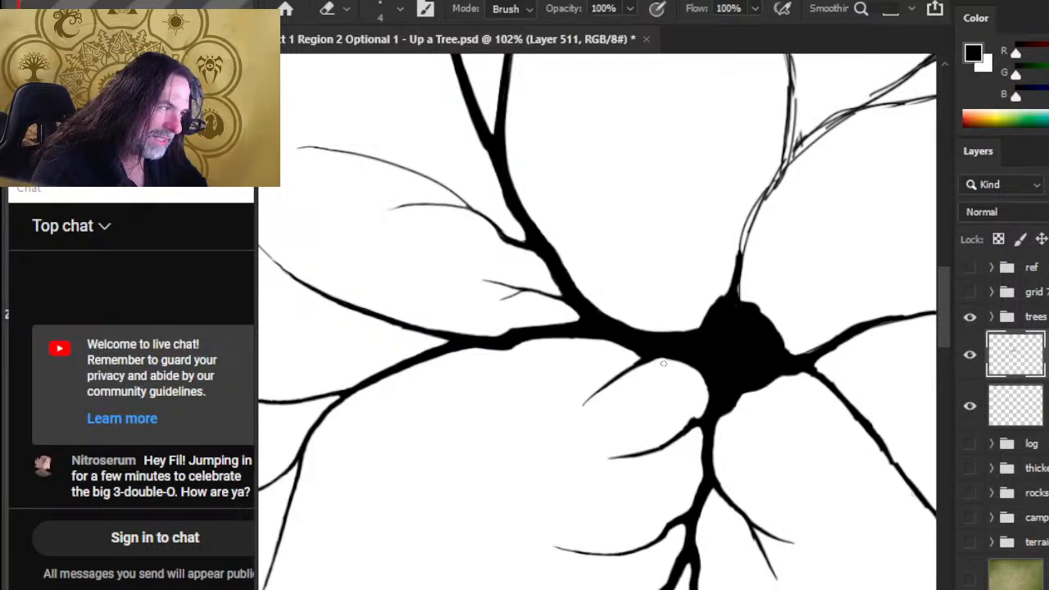
drag(683, 364, 700, 375)
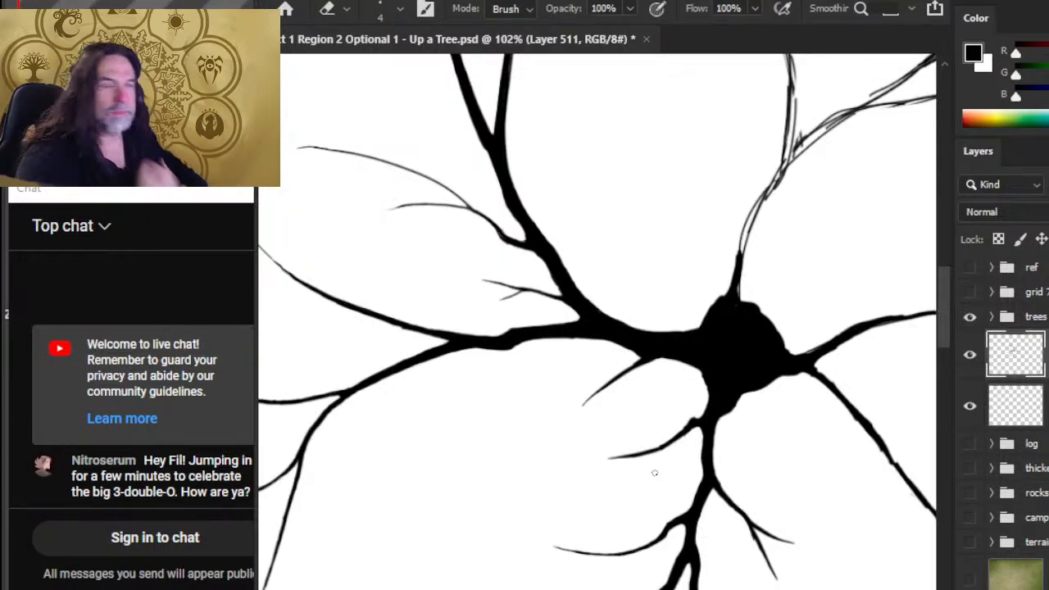
Thicken the right side of the downward limb and smooth its junction with the trunk's lower-right edge, using the 4 px brush and eraser
key(b)
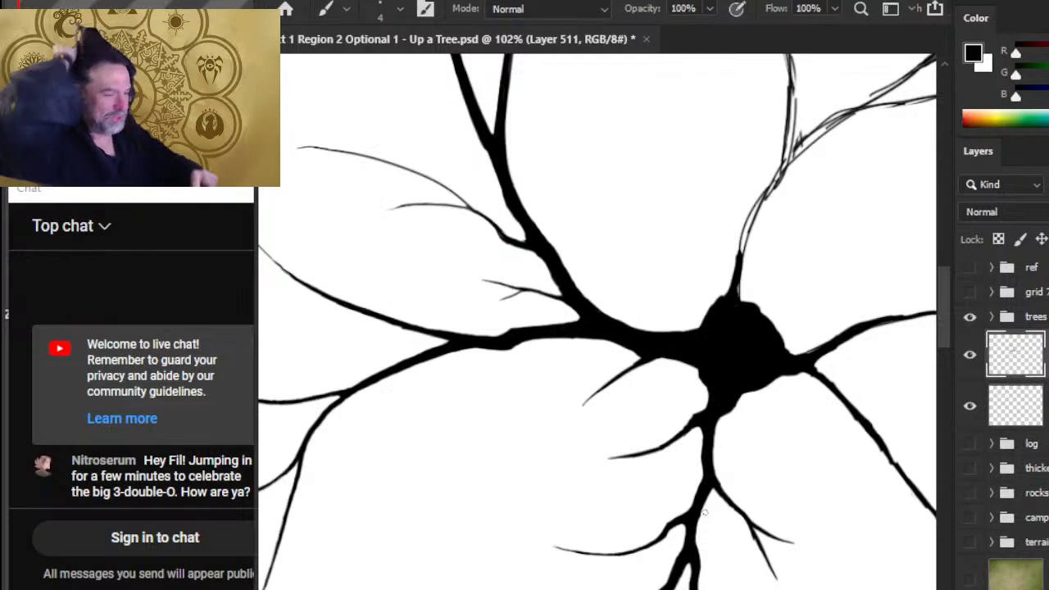
key(z)
drag(739, 380, 675, 368)
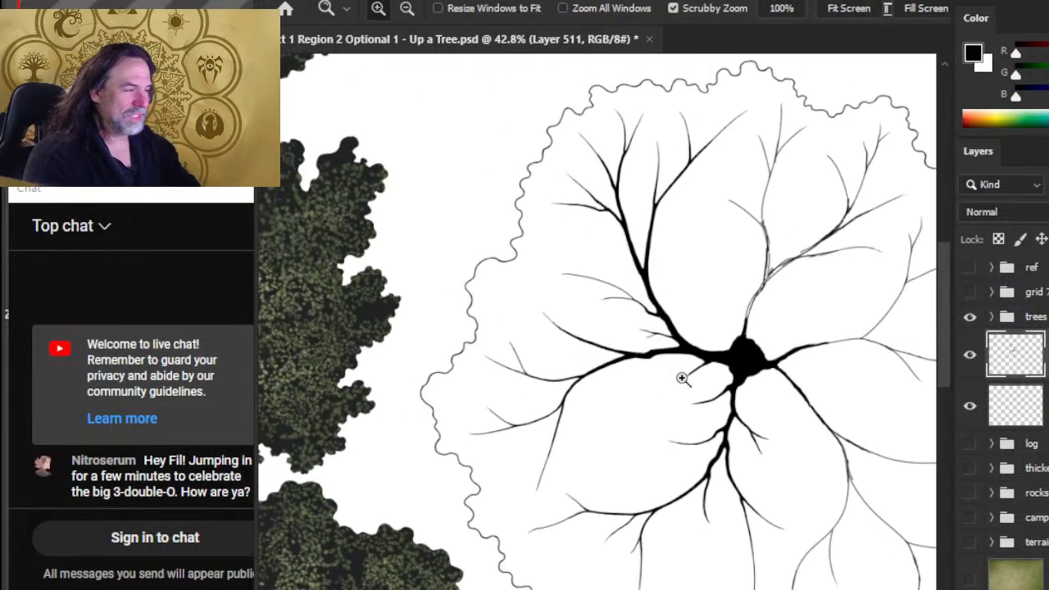
drag(609, 277, 646, 300)
mouse_move(769, 435)
mouse_down()
mouse_move(679, 393)
mouse_move(729, 392)
mouse_up()
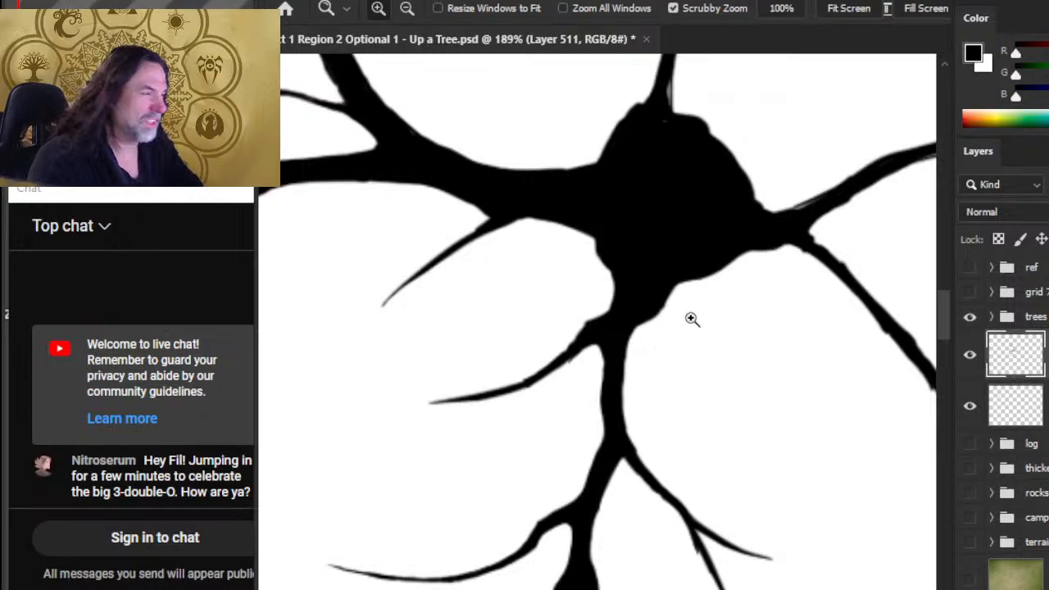
key(b)
mouse_move(674, 290)
mouse_down()
mouse_move(686, 275)
mouse_move(659, 298)
mouse_move(620, 348)
mouse_move(616, 414)
mouse_up()
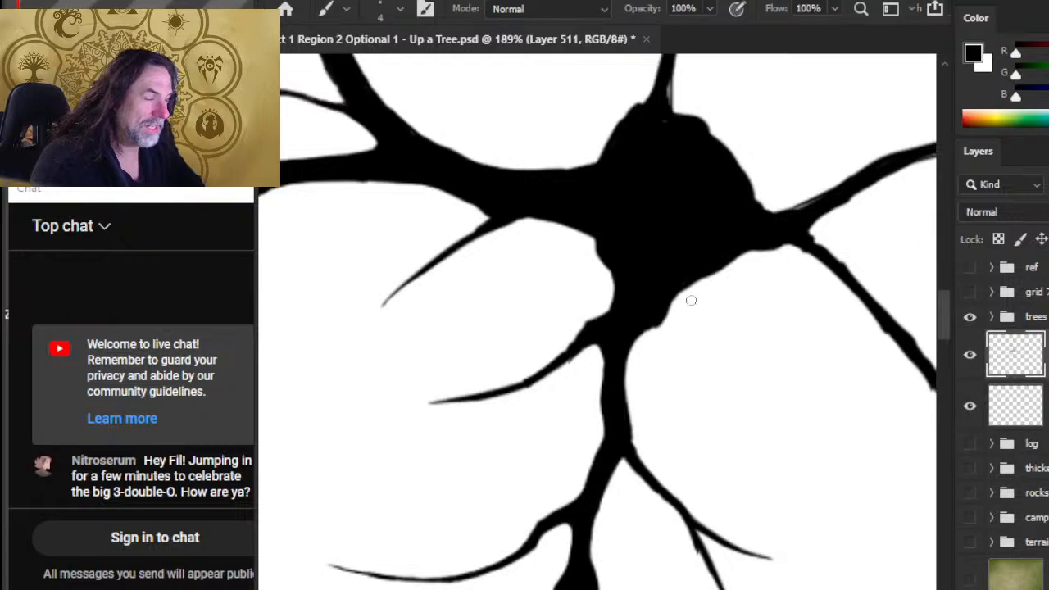
key(e)
mouse_move(640, 347)
mouse_down()
mouse_move(687, 289)
mouse_move(765, 246)
mouse_up()
Fill out the trunk's upper edges and the junction with the right limbs using 4 px black strokes
key(z)
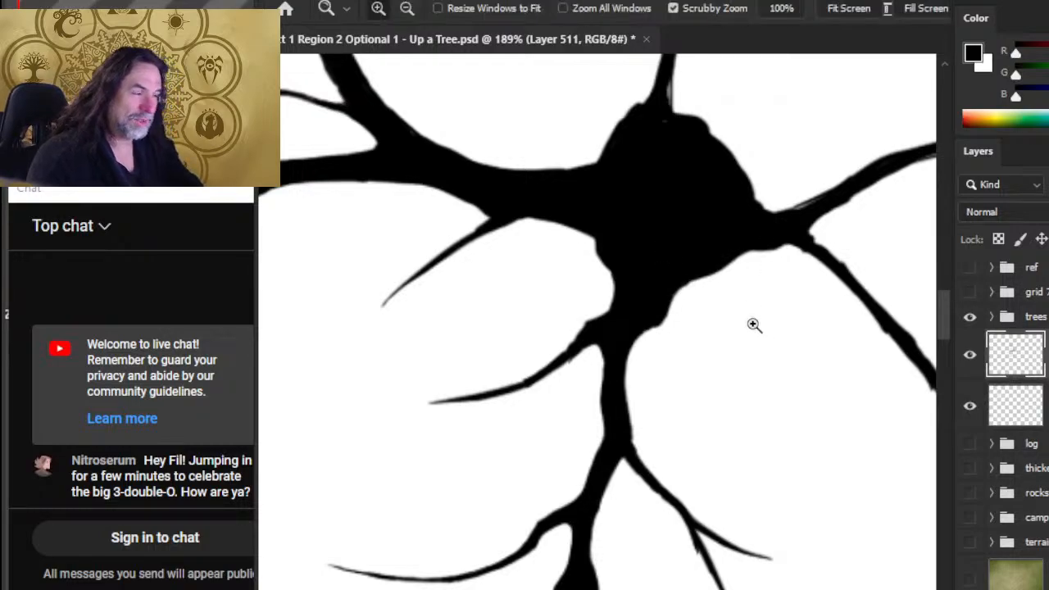
scroll(754, 326, down, 5)
scroll(772, 398, down, 3)
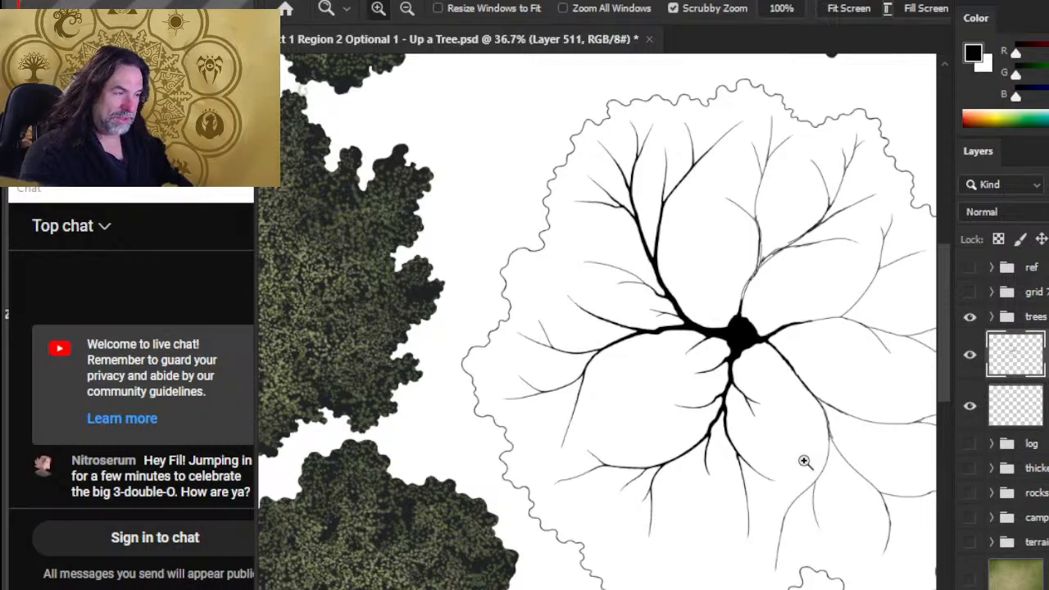
drag(756, 402, 538, 330)
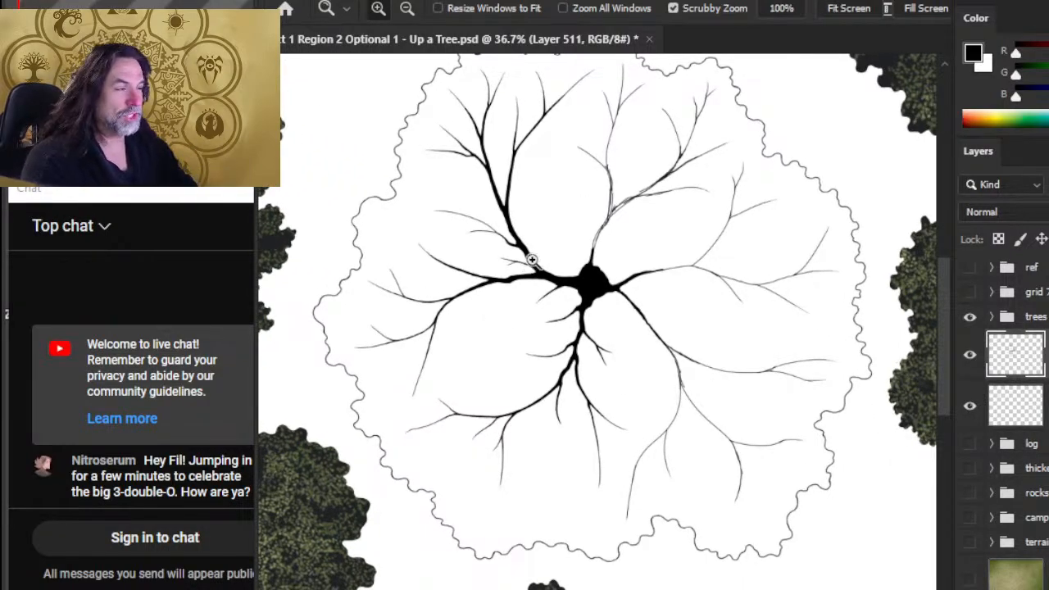
scroll(656, 222, up, 3)
scroll(598, 320, up, 2)
key(b)
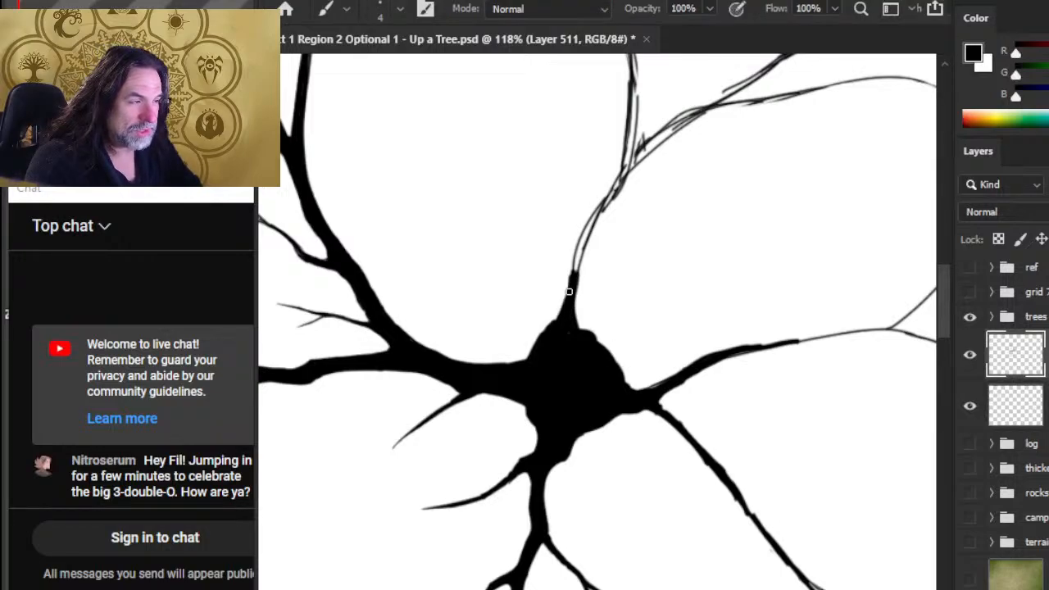
drag(544, 326, 526, 359)
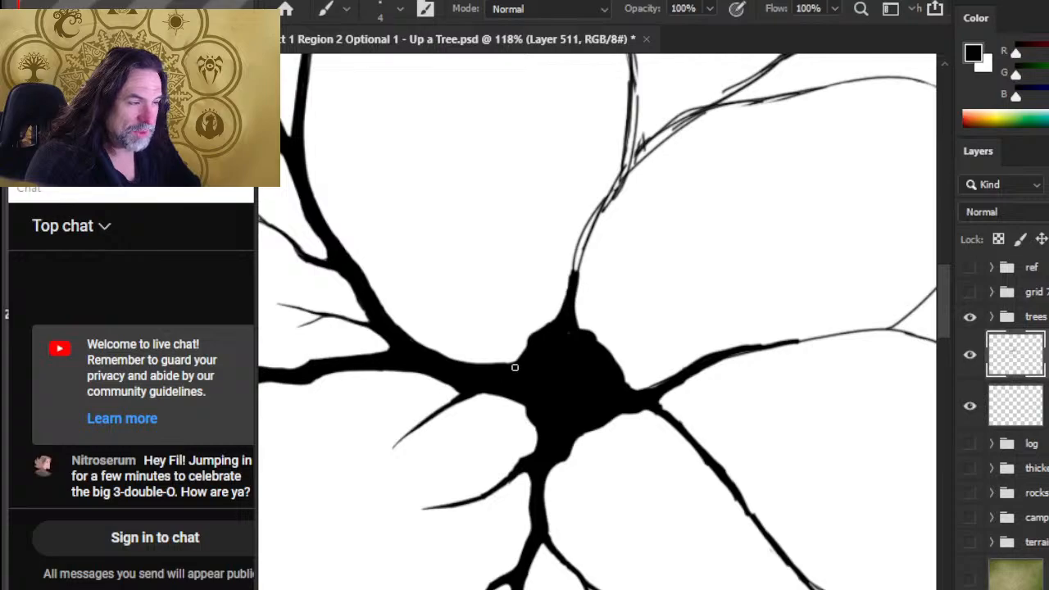
mouse_move(585, 325)
mouse_down()
mouse_move(638, 385)
mouse_move(699, 358)
mouse_up()
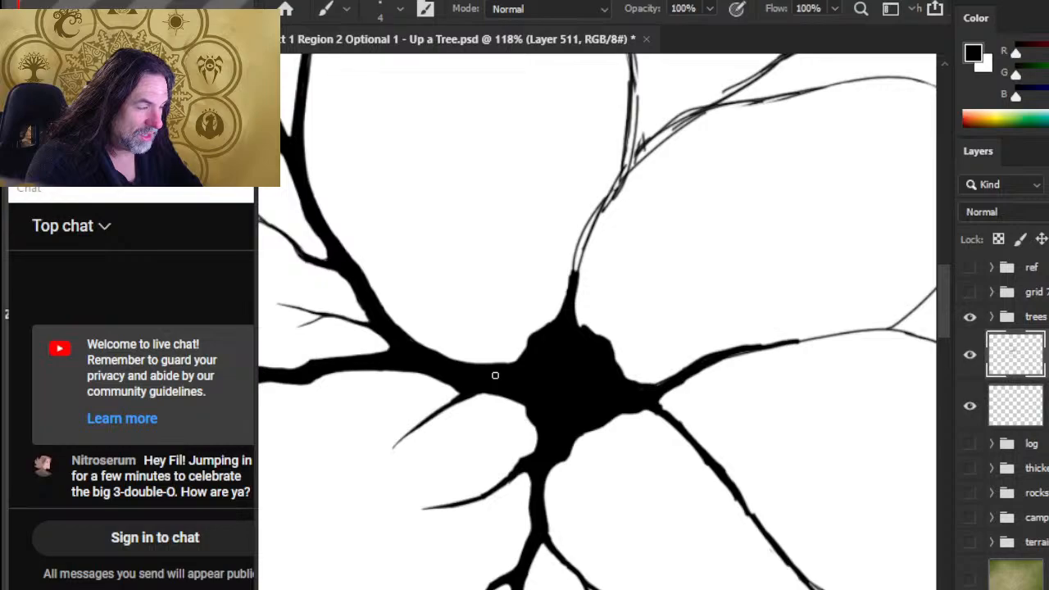
drag(638, 385, 662, 380)
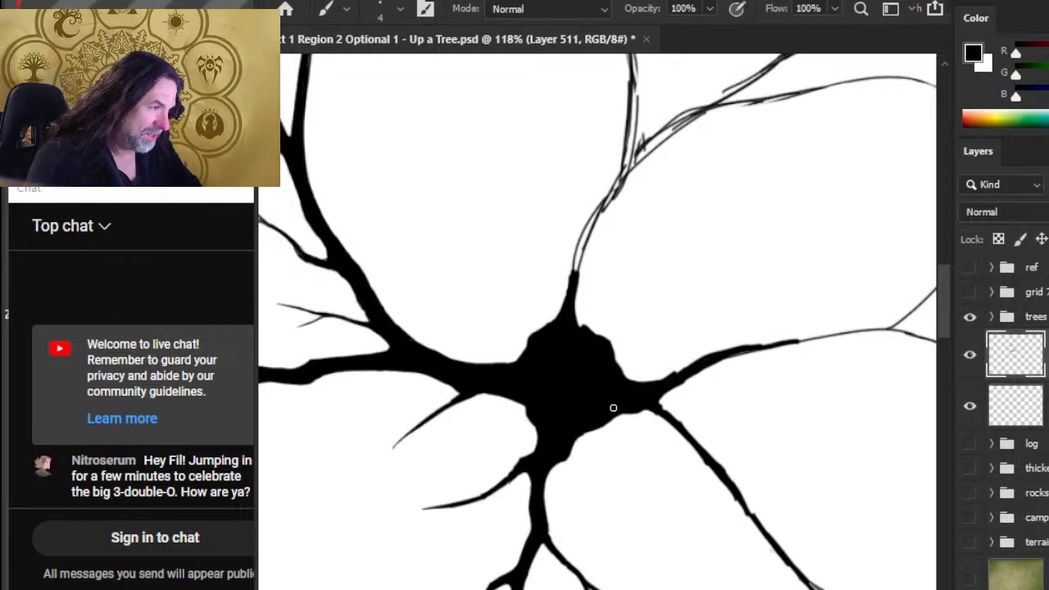
drag(671, 416, 639, 431)
Thicken the central twig at the tip of the upward branch with 2 px black strokes down to the lower fork, trimming with the eraser
drag(700, 463, 631, 410)
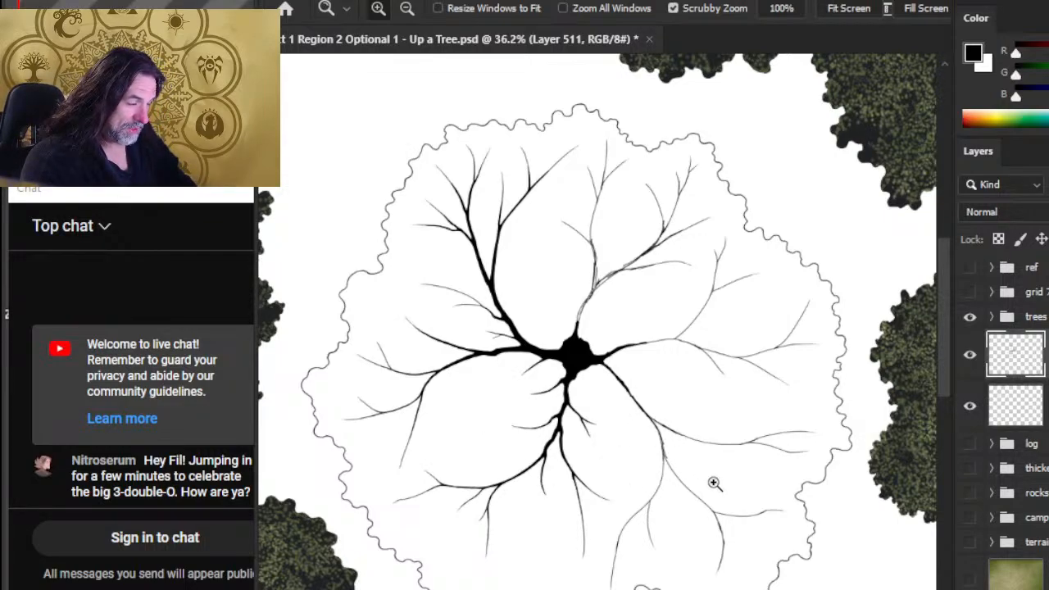
drag(671, 504, 655, 222)
mouse_move(521, 193)
mouse_down()
mouse_move(562, 216)
mouse_move(637, 339)
mouse_move(622, 334)
mouse_up()
key(e)
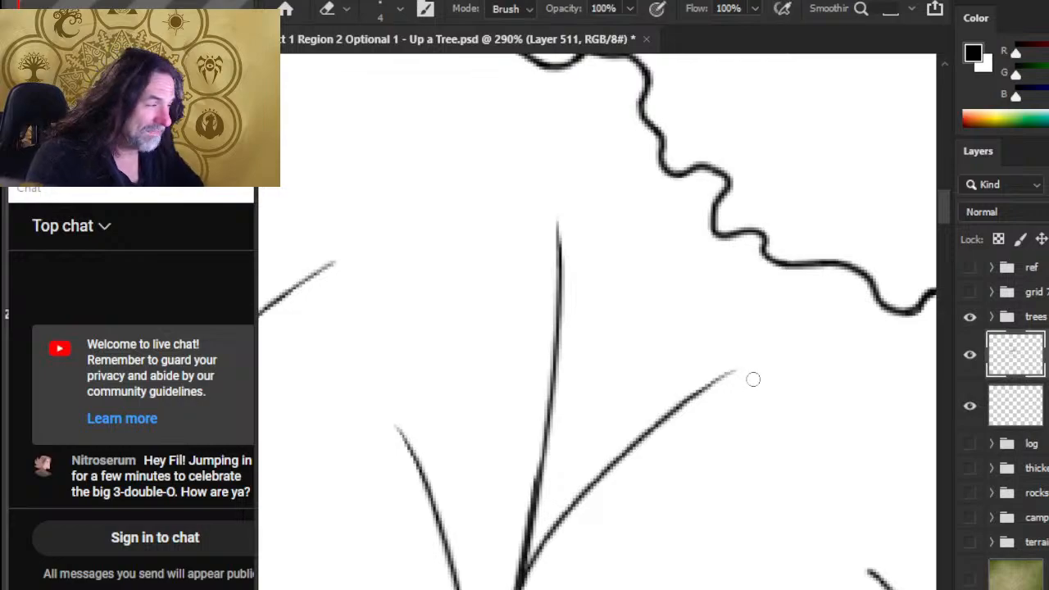
drag(620, 506, 673, 332)
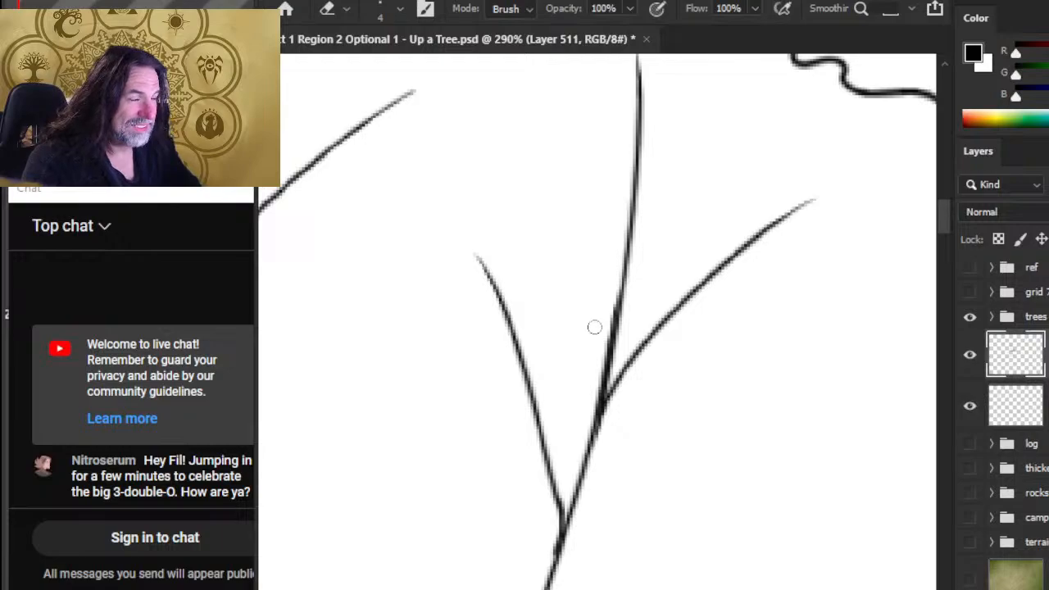
key(b)
drag(607, 370, 559, 529)
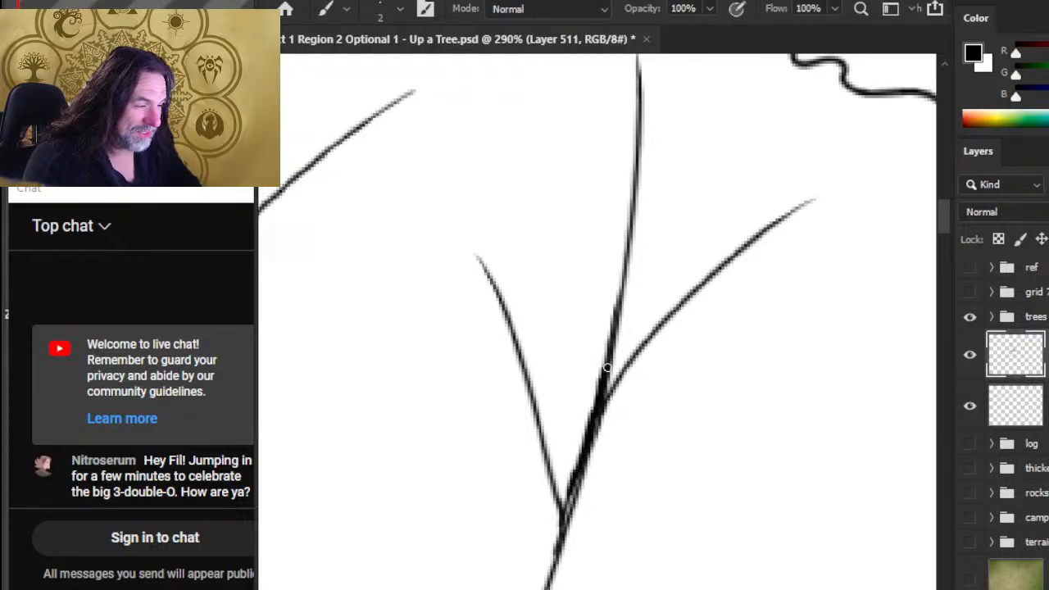
mouse_move(599, 381)
mouse_down()
mouse_move(624, 248)
mouse_move(606, 260)
mouse_move(602, 321)
mouse_move(604, 307)
mouse_up()
key(e)
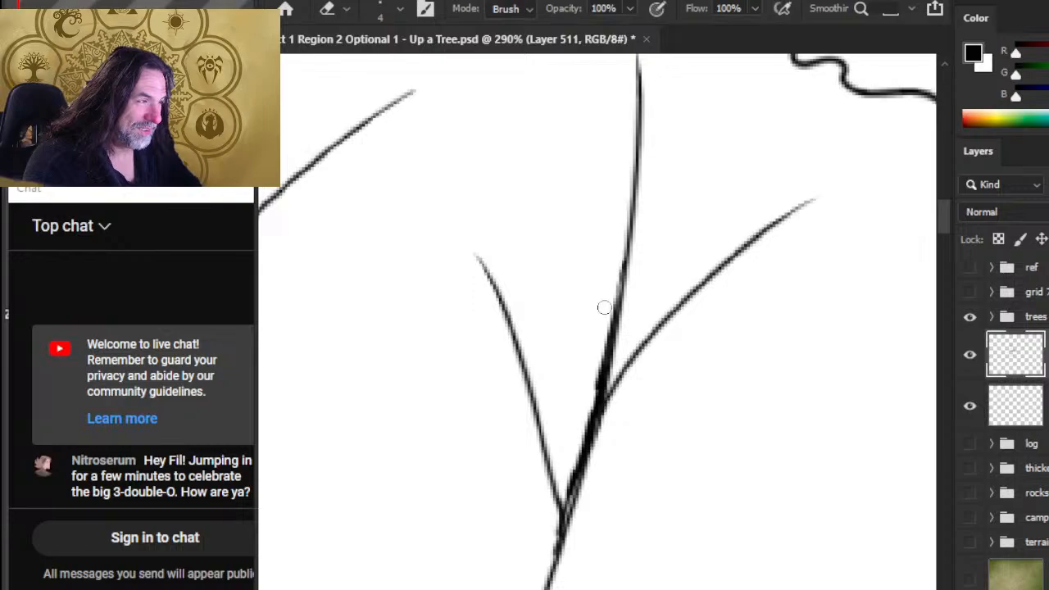
key(b)
drag(620, 268, 608, 329)
key(e)
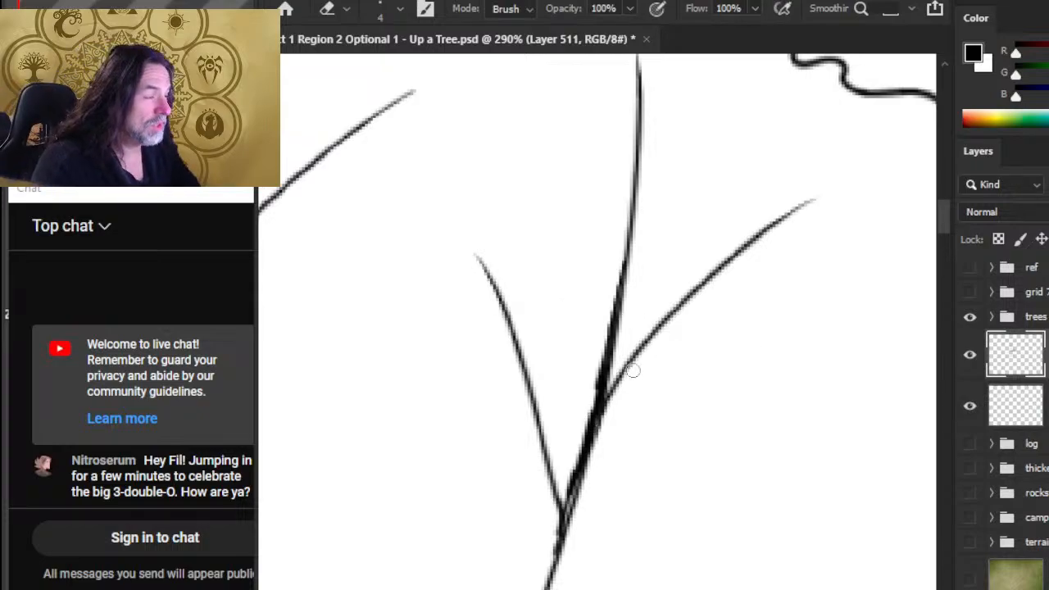
Thicken the lower part of the right twig down to its fork with 1 px black strokes and trim its outer edge with the 4 px eraser
key(b)
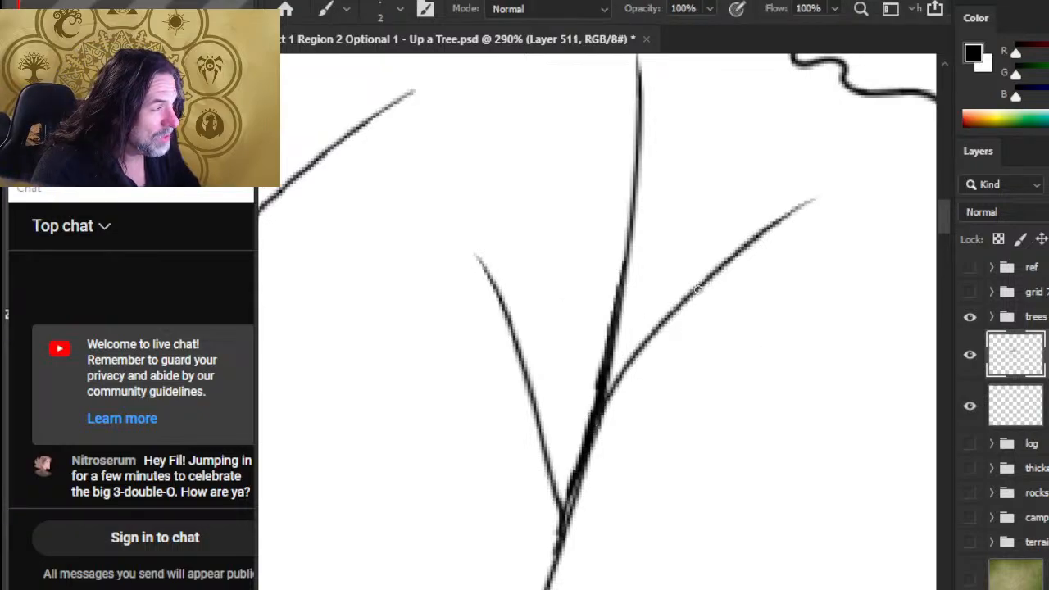
drag(698, 287, 684, 303)
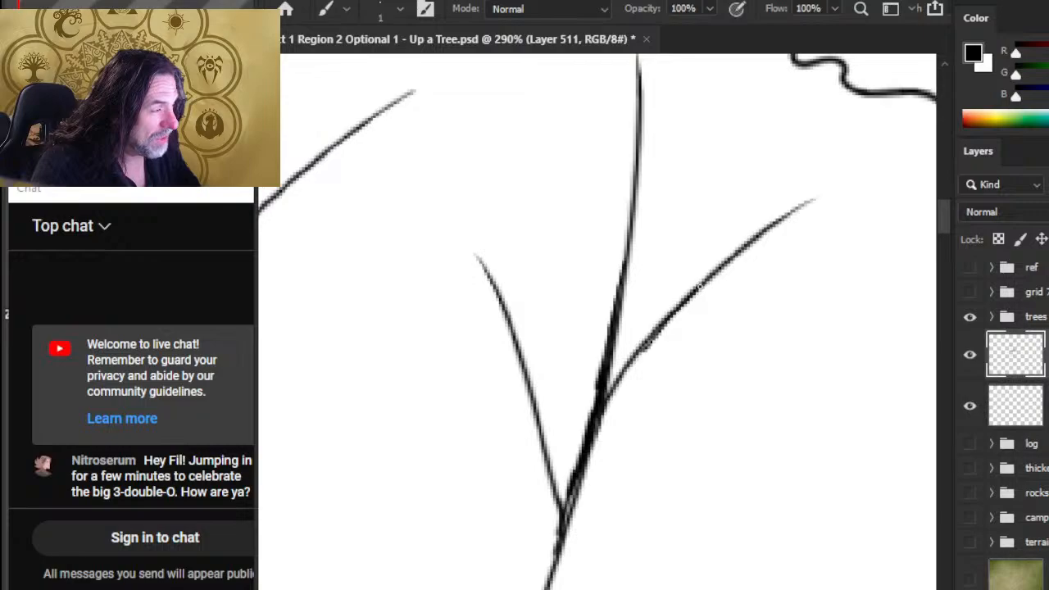
drag(630, 370, 613, 403)
drag(646, 345, 606, 413)
drag(624, 379, 612, 390)
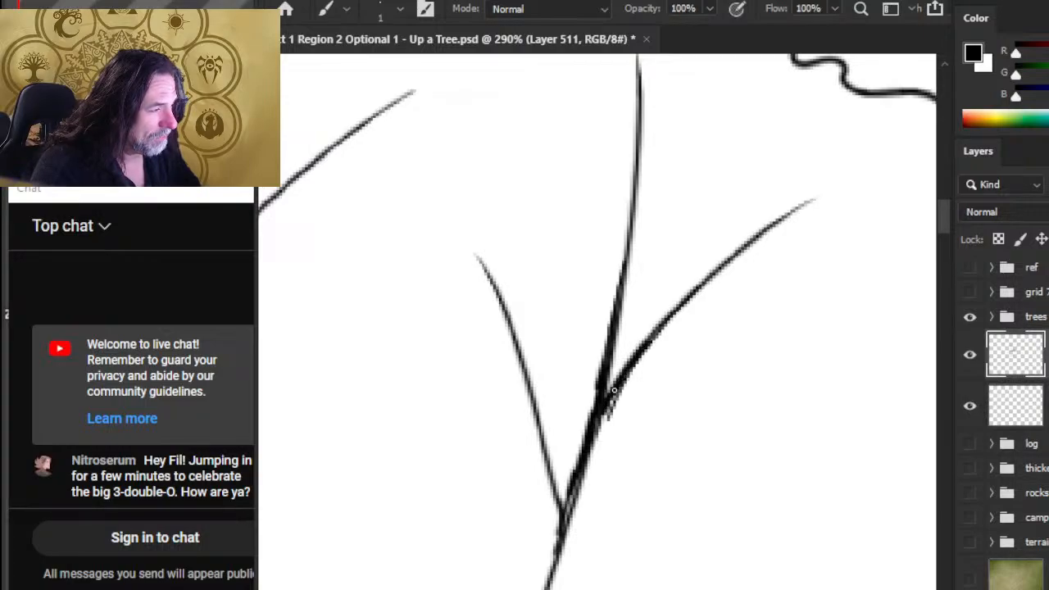
key(e)
drag(655, 338, 640, 374)
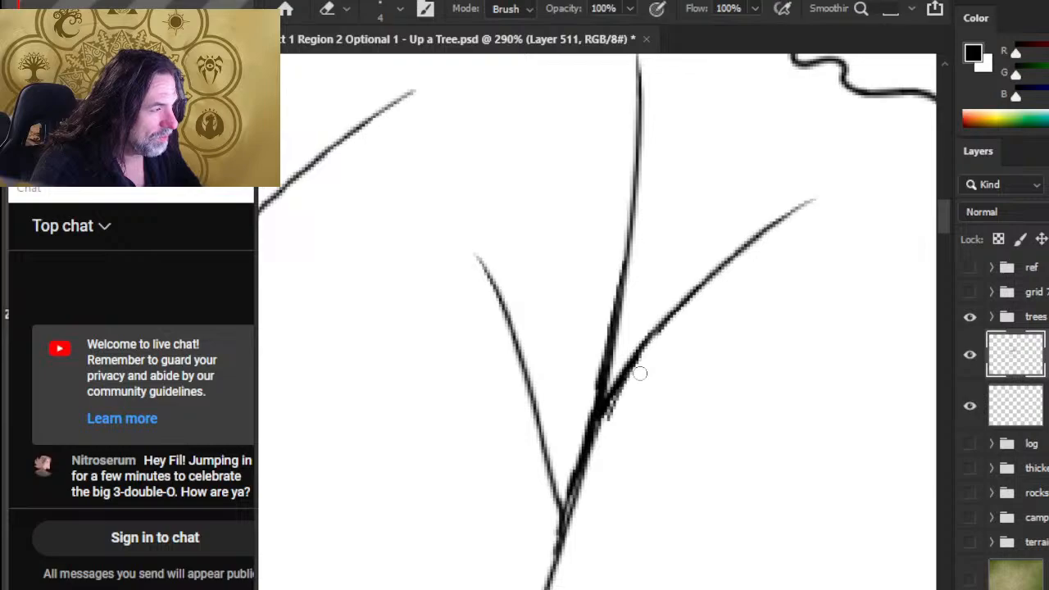
Fill the crotch between the central and right twigs with 1 px black strokes and clean the right twig's lower edge with the eraser
key(z)
drag(660, 456, 613, 433)
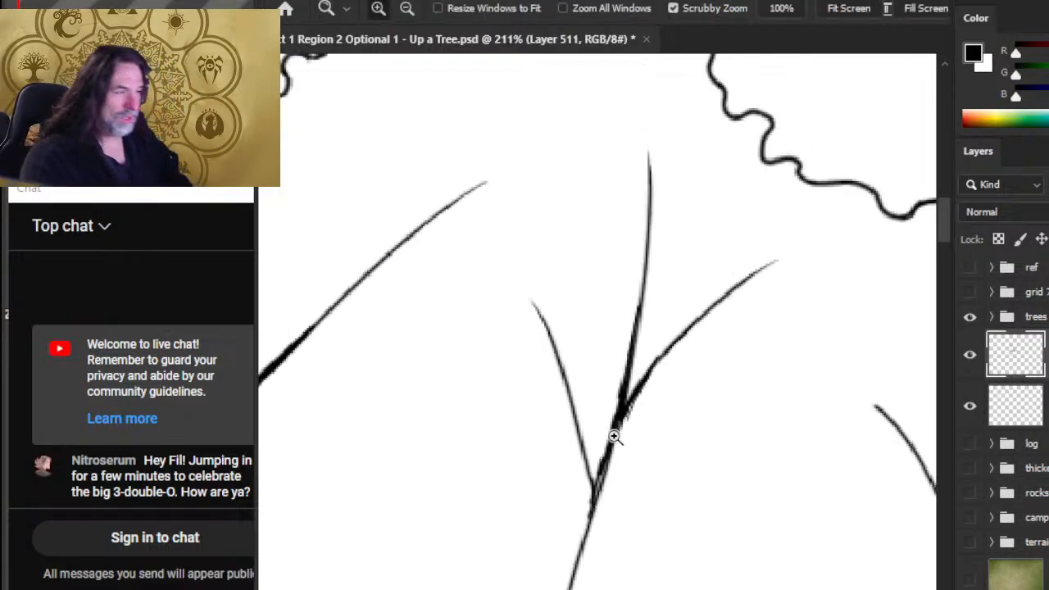
scroll(655, 369, down, 2)
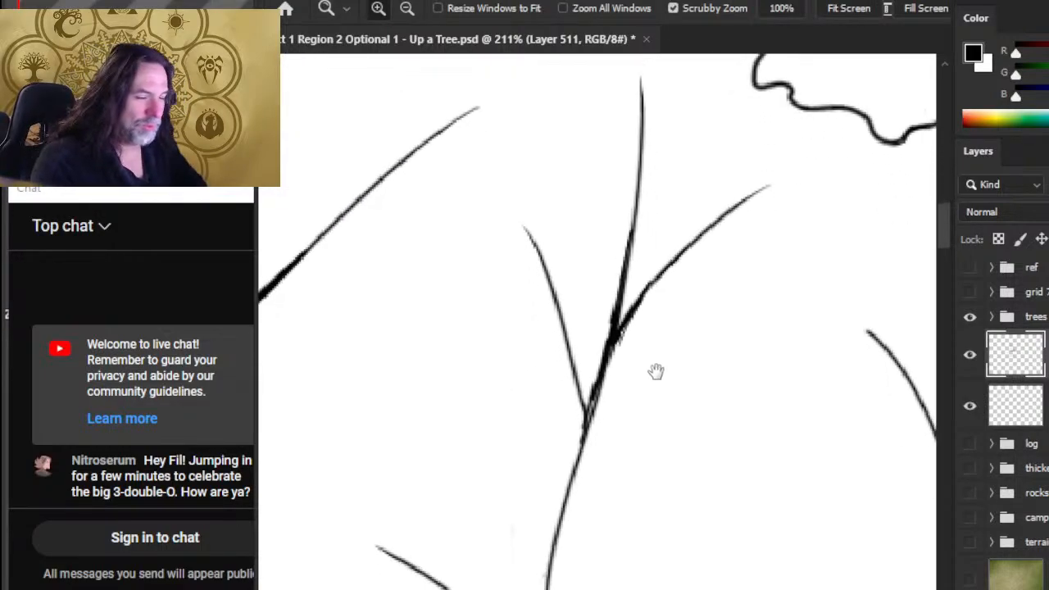
drag(596, 368, 644, 373)
key(b)
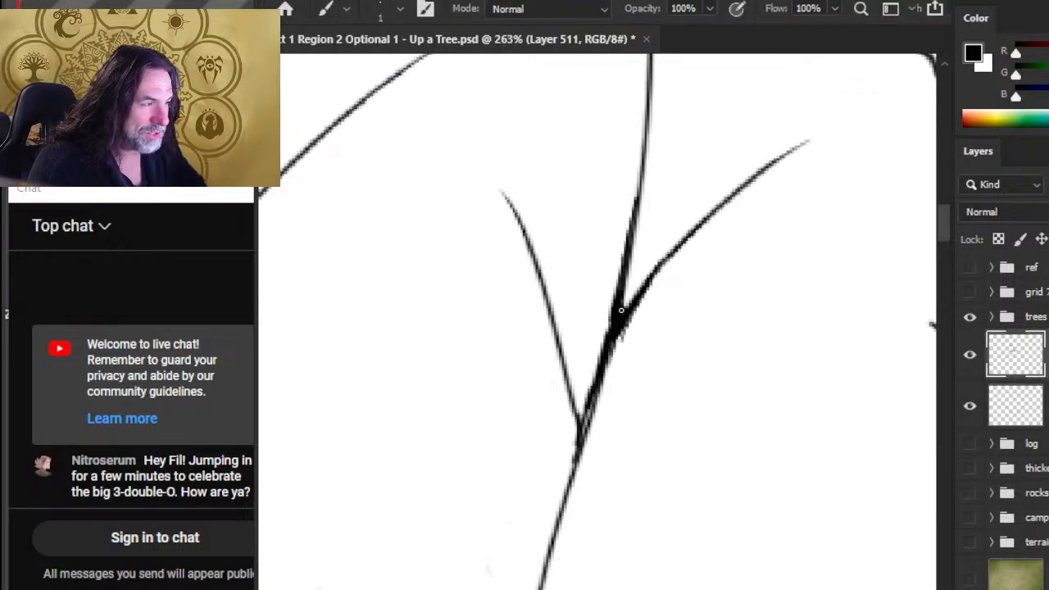
drag(621, 310, 681, 248)
key(e)
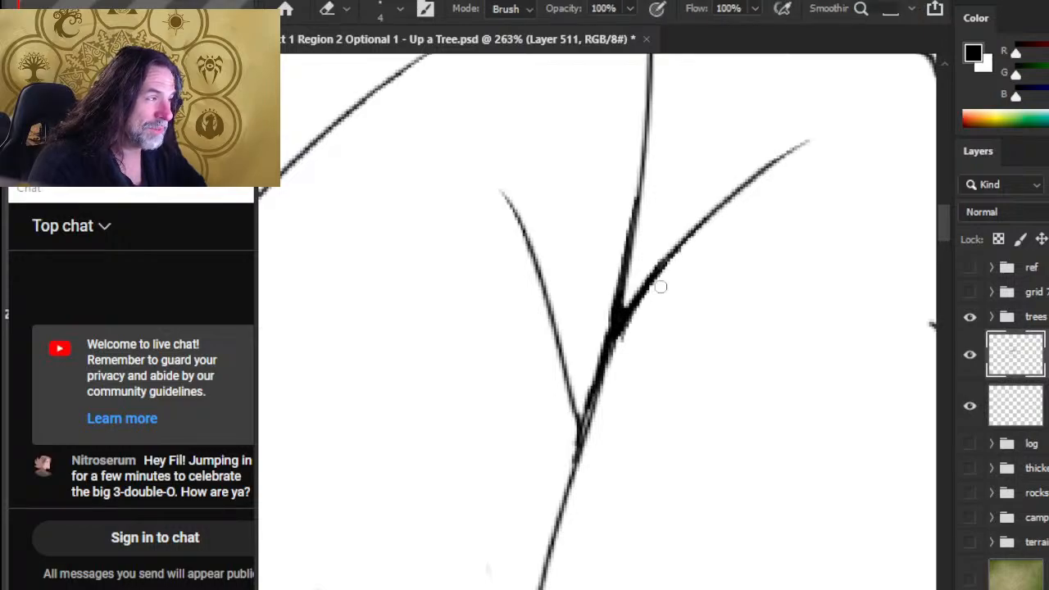
drag(640, 371, 652, 309)
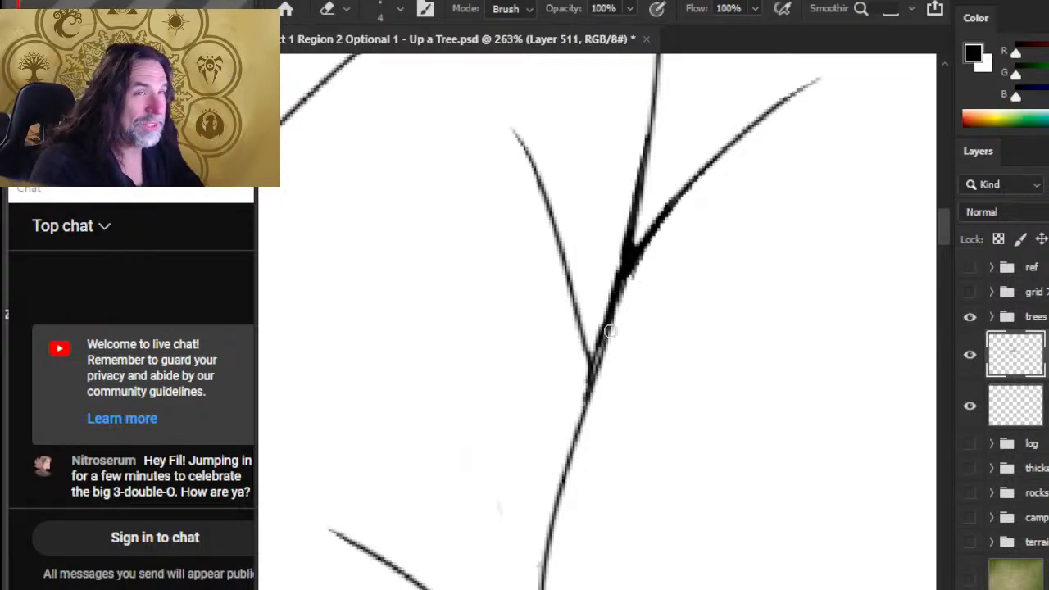
Thicken the stem between the upper and lower forks with 1 px black strokes and erase its rough edges smooth
key(b)
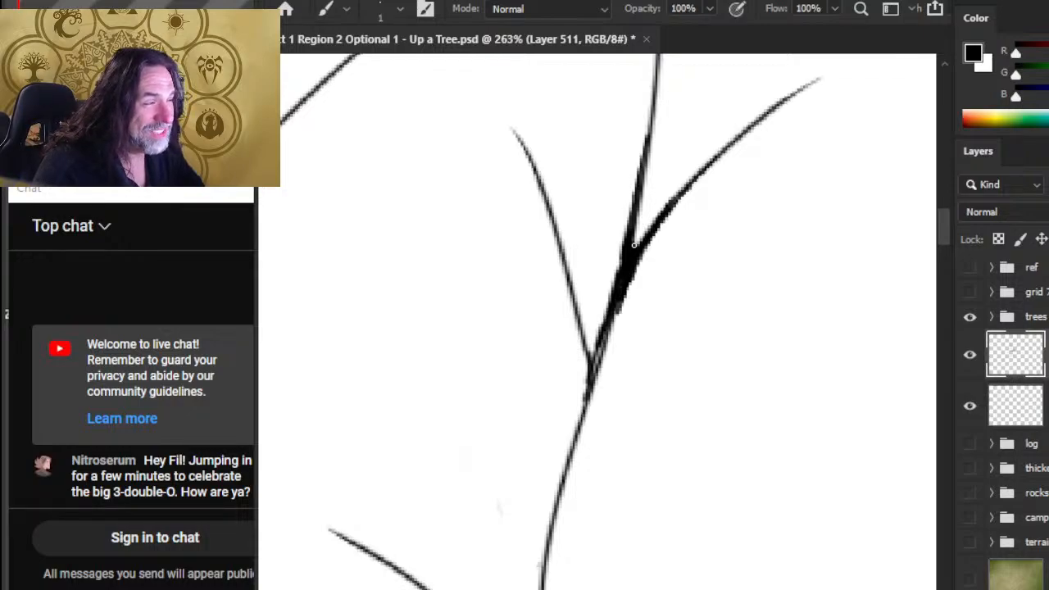
key(e)
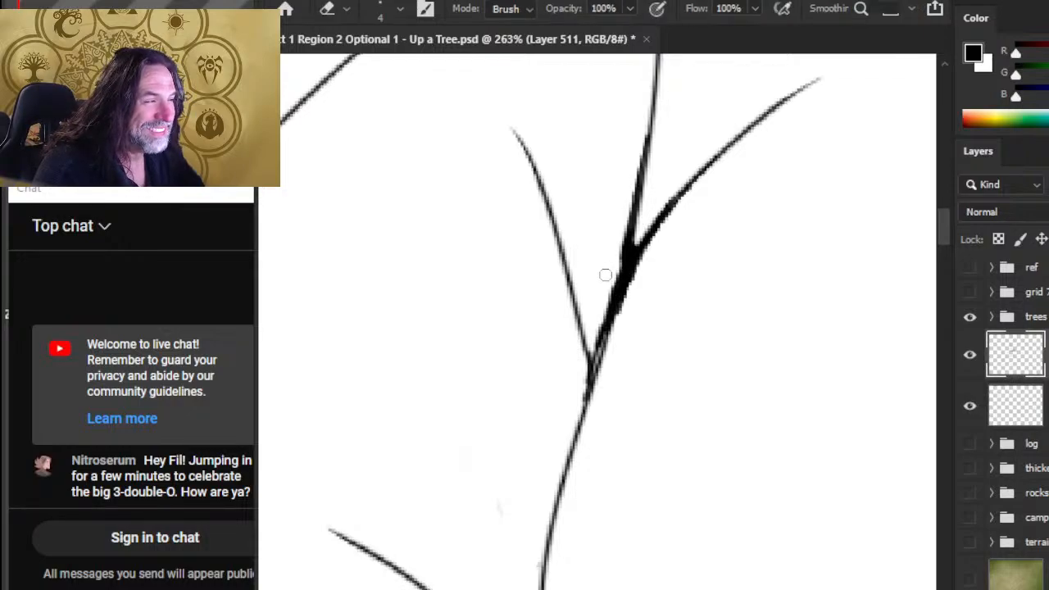
key(b)
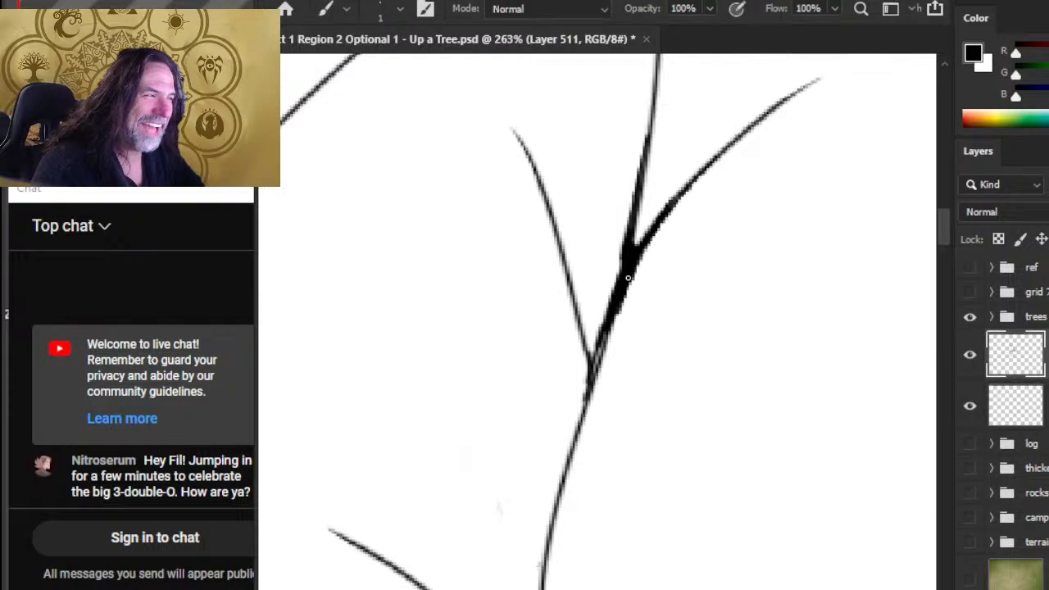
drag(627, 277, 593, 380)
drag(602, 342, 587, 419)
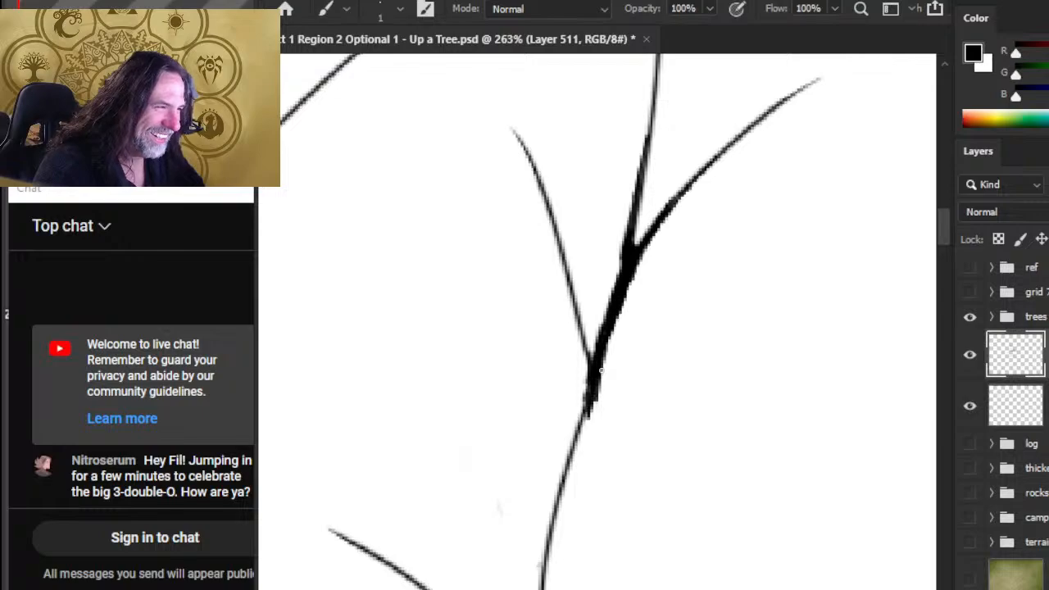
key(e)
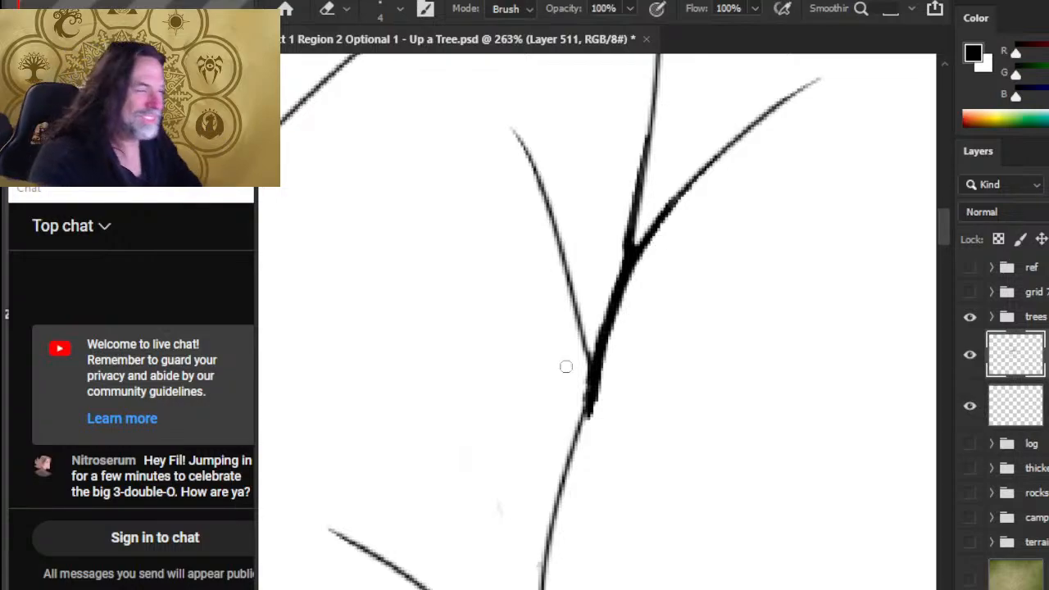
Thicken the lower half of the left twig down to the lower fork with 2 px black strokes, trimming with the eraser
key(b)
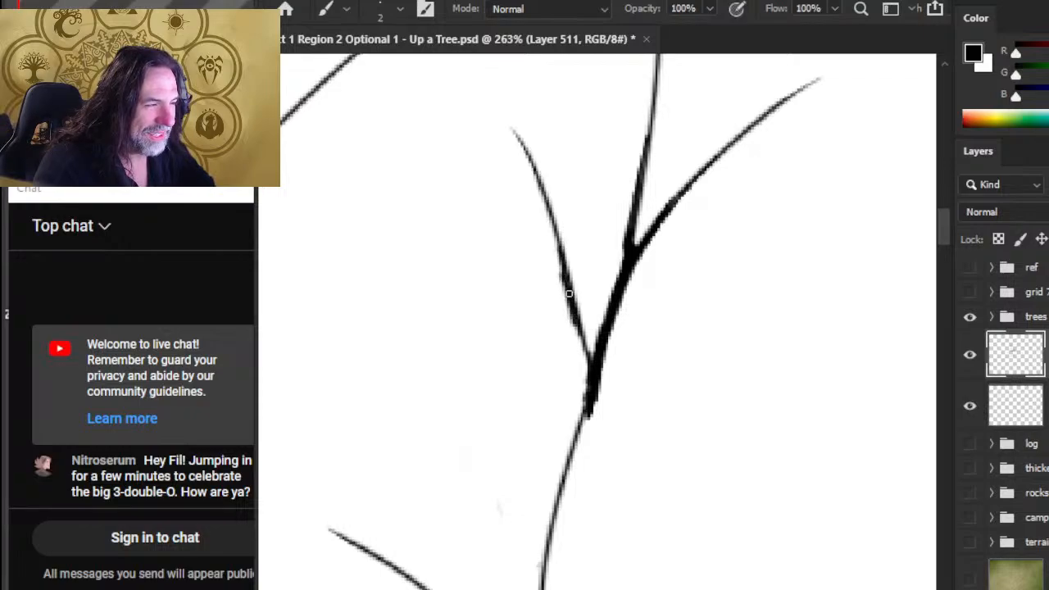
mouse_move(570, 310)
mouse_down()
mouse_move(574, 334)
mouse_move(553, 258)
mouse_up()
key(e)
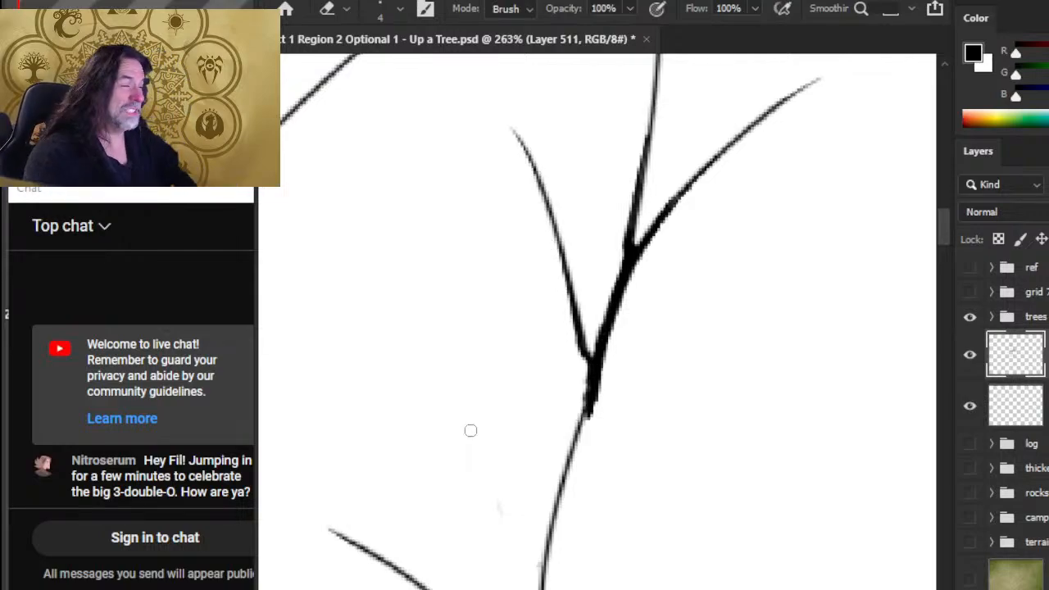
mouse_move(602, 362)
mouse_down()
mouse_move(661, 314)
mouse_move(645, 326)
mouse_move(635, 400)
mouse_up()
key(b)
drag(647, 332, 634, 417)
key(e)
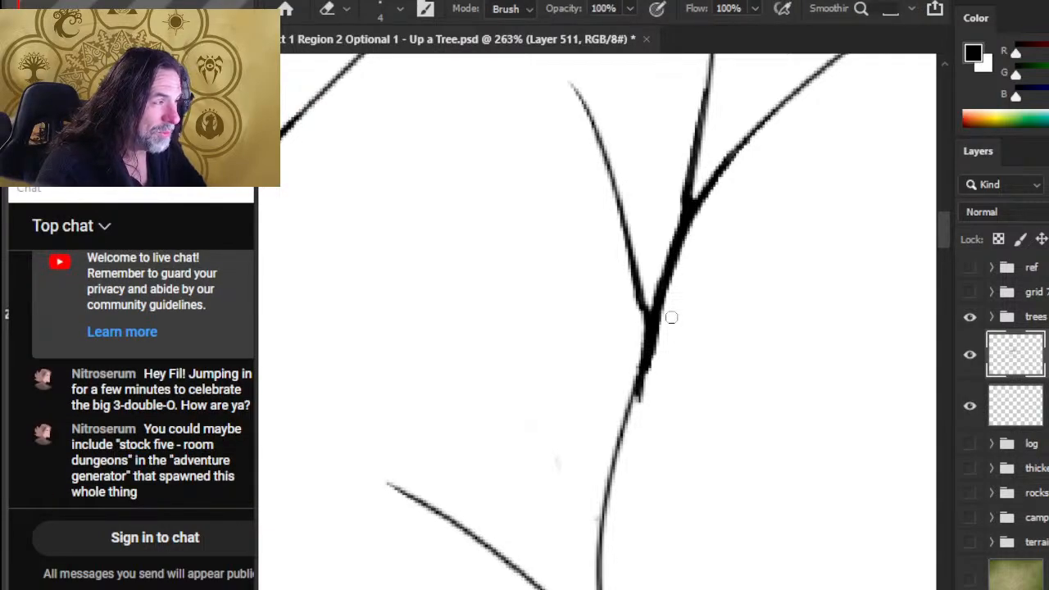
Trim the right twig's edges with the 4 px eraser and carry its thickness toward the tip with 1 px black strokes
drag(713, 213, 742, 147)
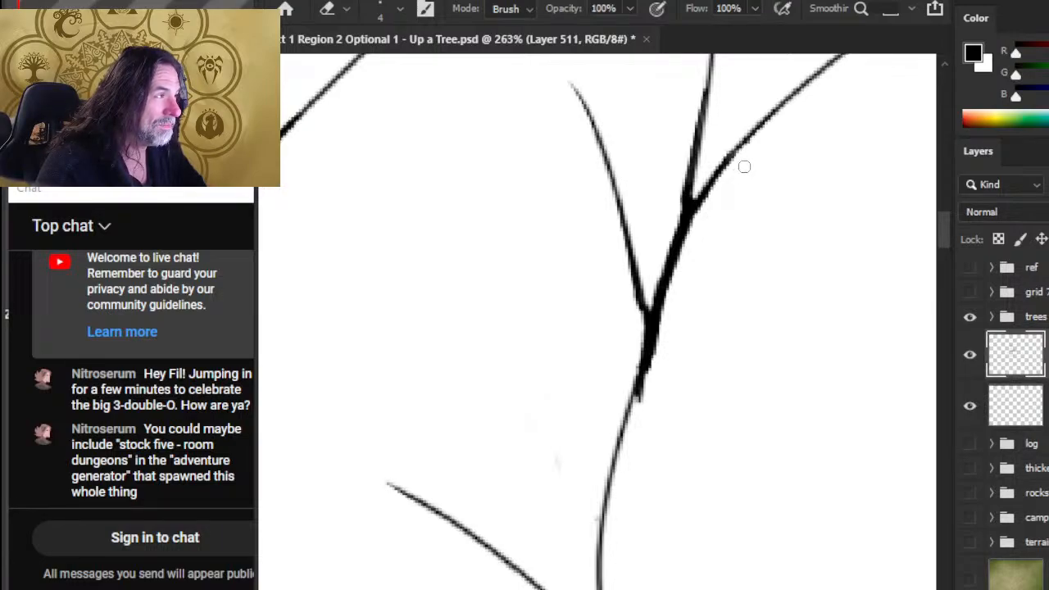
key(b)
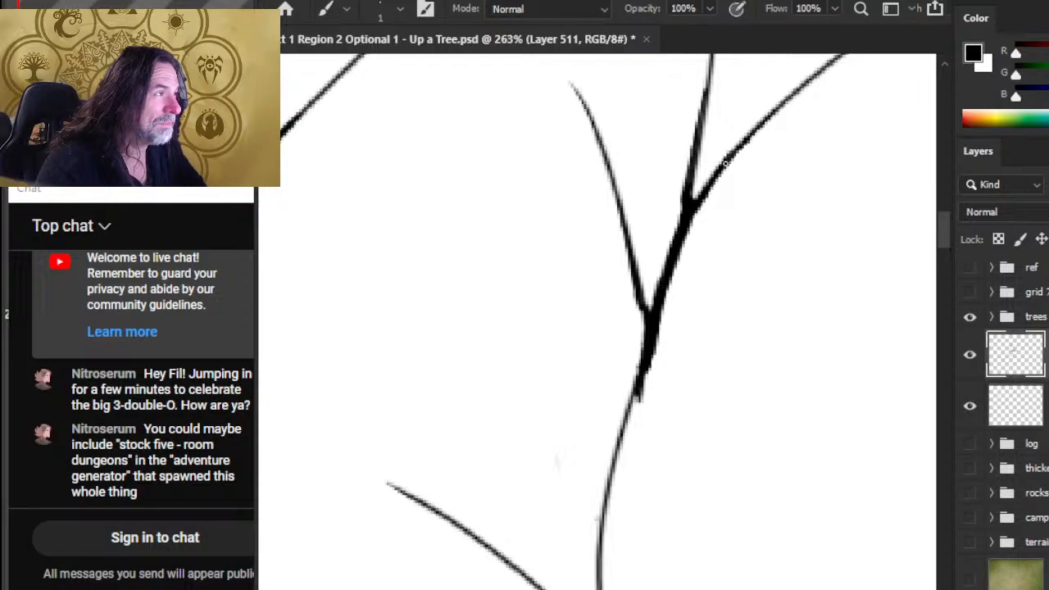
drag(725, 163, 784, 105)
drag(751, 188, 705, 274)
key(e)
drag(723, 218, 778, 156)
drag(739, 195, 802, 141)
key(b)
drag(723, 200, 797, 139)
key(e)
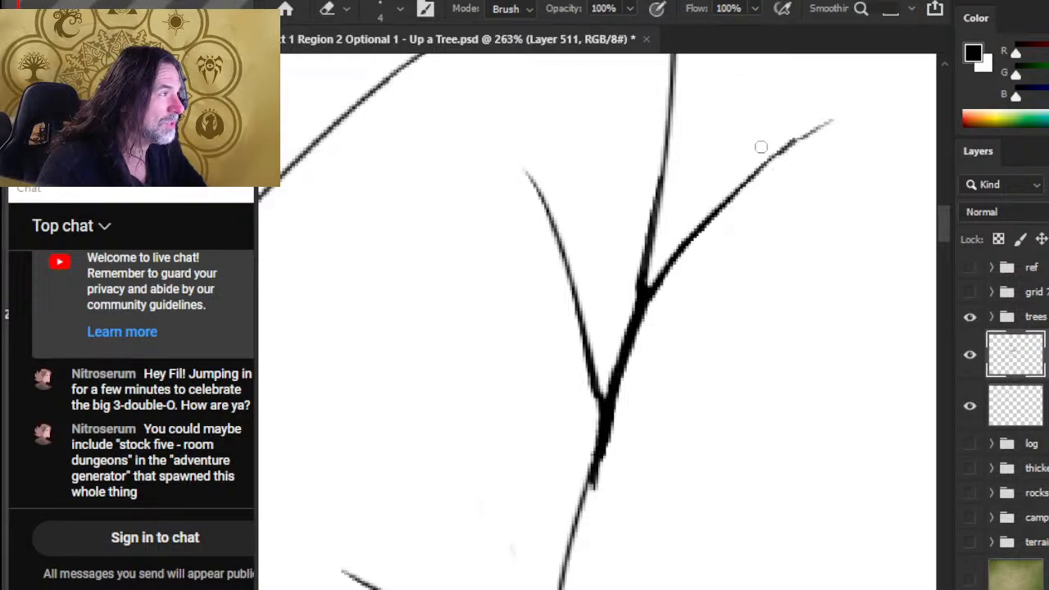
Thicken the right twig down to the upper fork and widen the stem's outer edge just below it with 1 px black strokes
key(b)
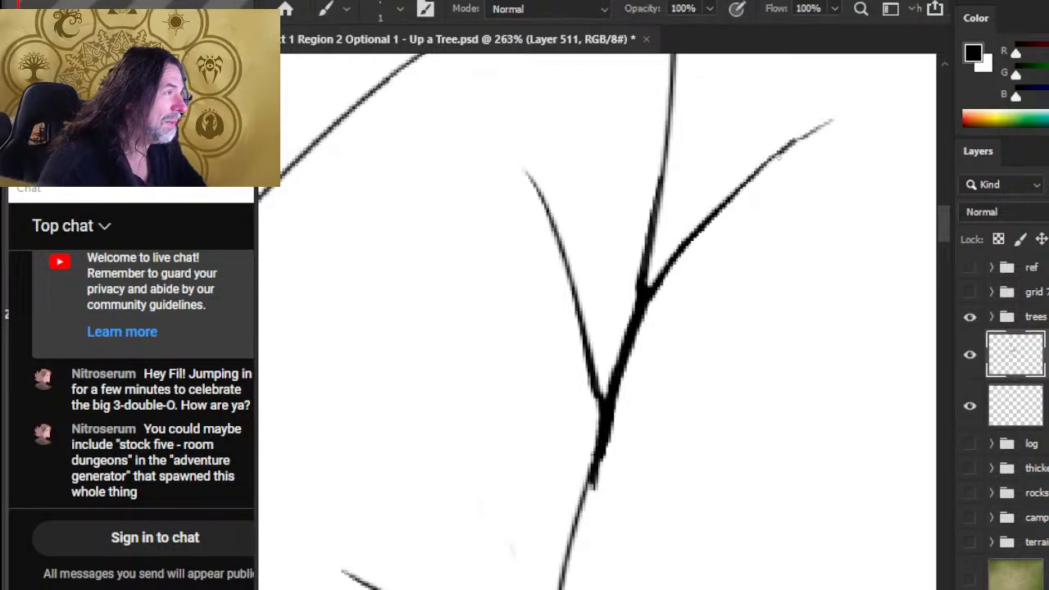
drag(739, 197, 782, 152)
key(e)
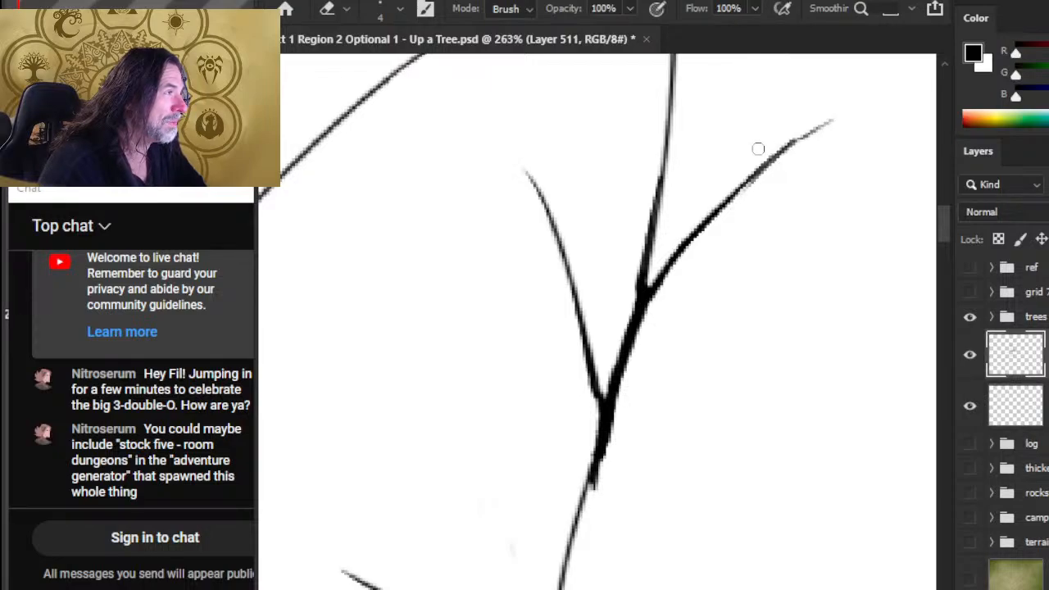
key(b)
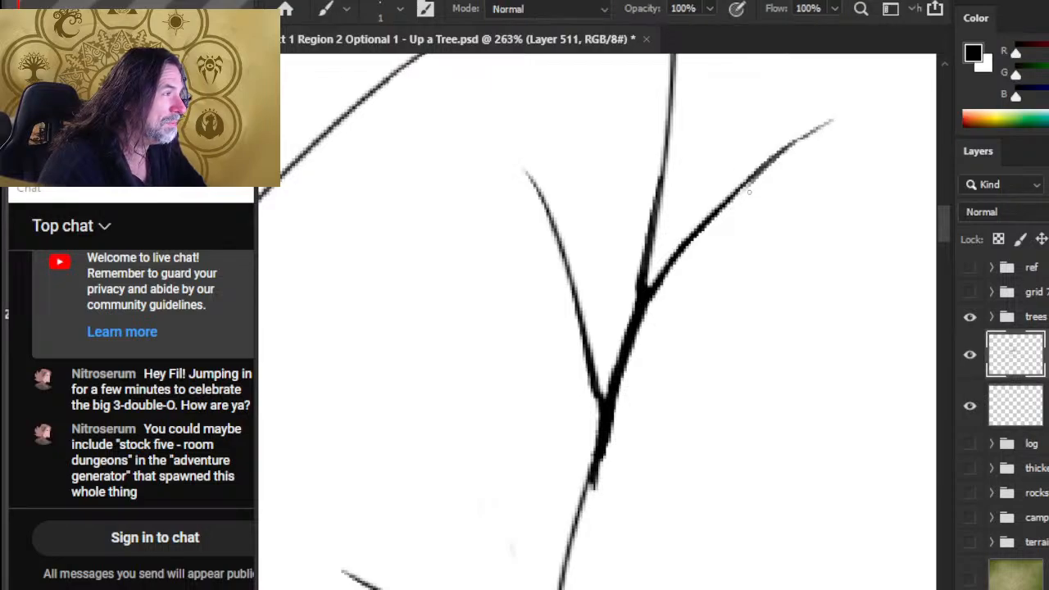
mouse_move(724, 209)
mouse_down()
mouse_move(765, 182)
mouse_move(651, 297)
mouse_up()
drag(683, 254, 635, 339)
drag(653, 294, 629, 365)
key(e)
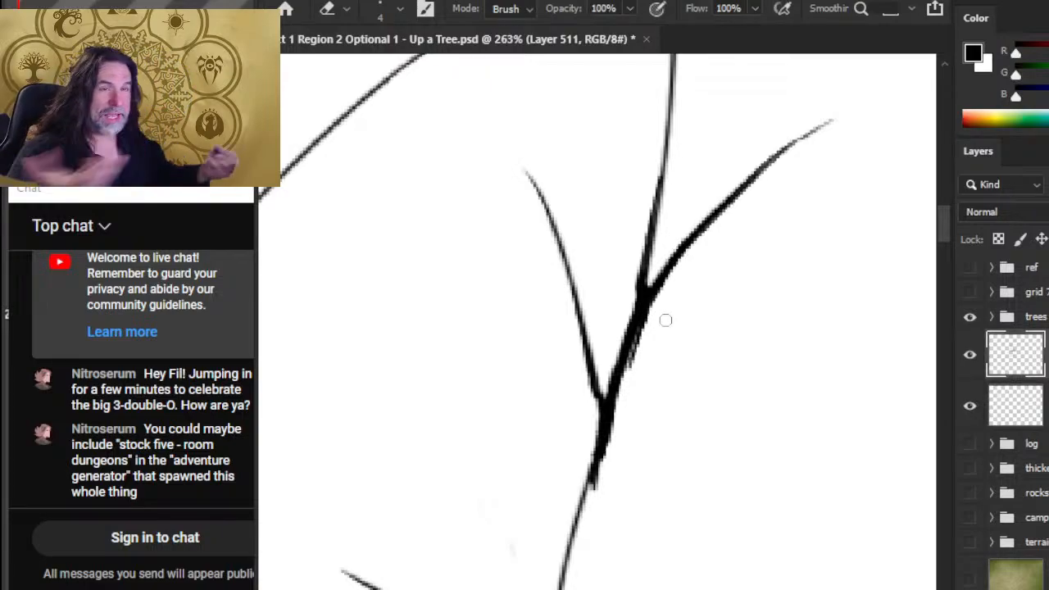
Fill out the stem between the two forks and the left twig's base with black strokes, smoothing the edges with the 4 px eraser
key(space)
drag(665, 358, 674, 315)
key(b)
drag(653, 258, 630, 325)
key(e)
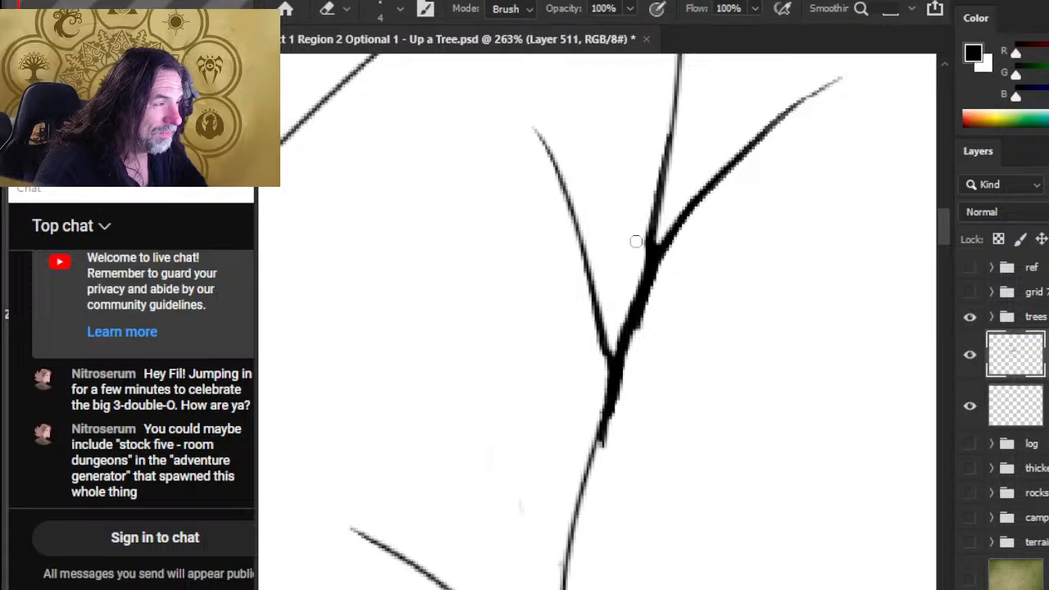
key(b)
mouse_move(632, 320)
mouse_down()
mouse_move(610, 373)
mouse_move(598, 323)
mouse_move(608, 373)
mouse_up()
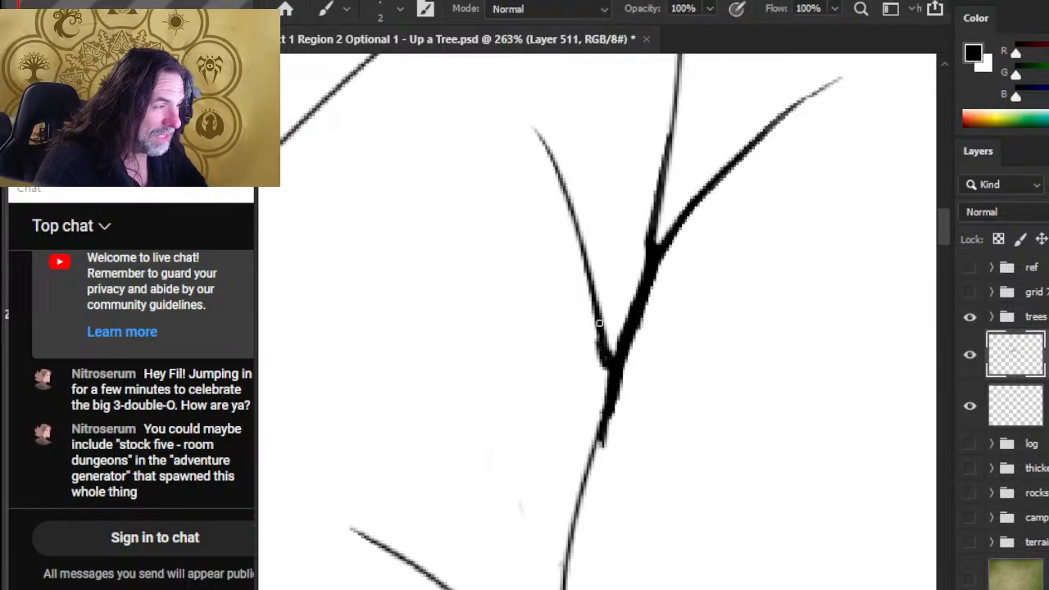
drag(599, 323, 598, 340)
key(e)
mouse_move(663, 274)
mouse_down()
mouse_move(639, 350)
mouse_move(658, 279)
mouse_up()
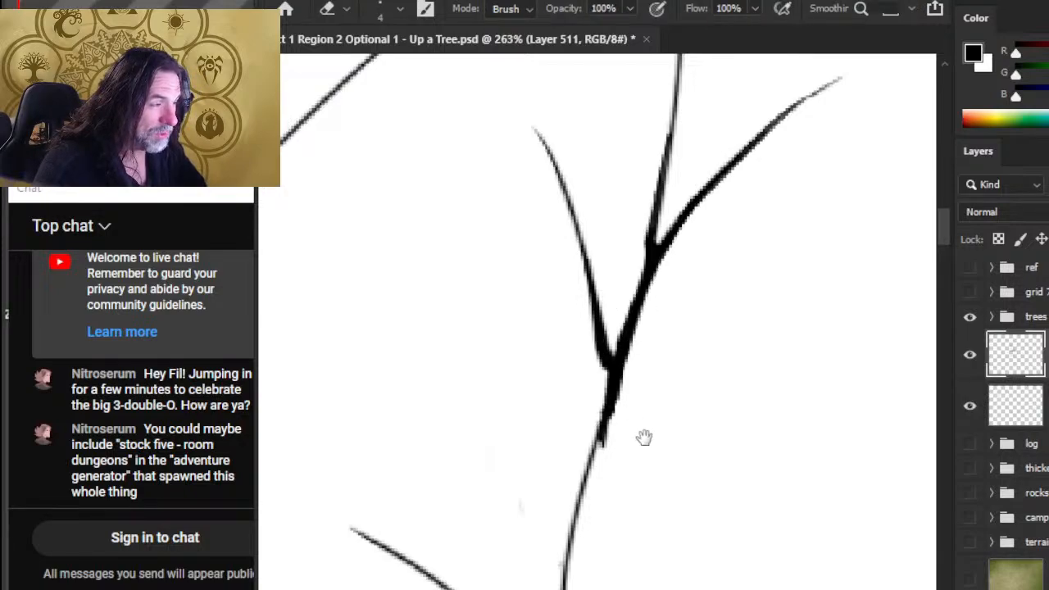
Reshape the lower fork where the left twig joins the stem, alternating the eraser with 2 px black strokes
drag(639, 439, 675, 338)
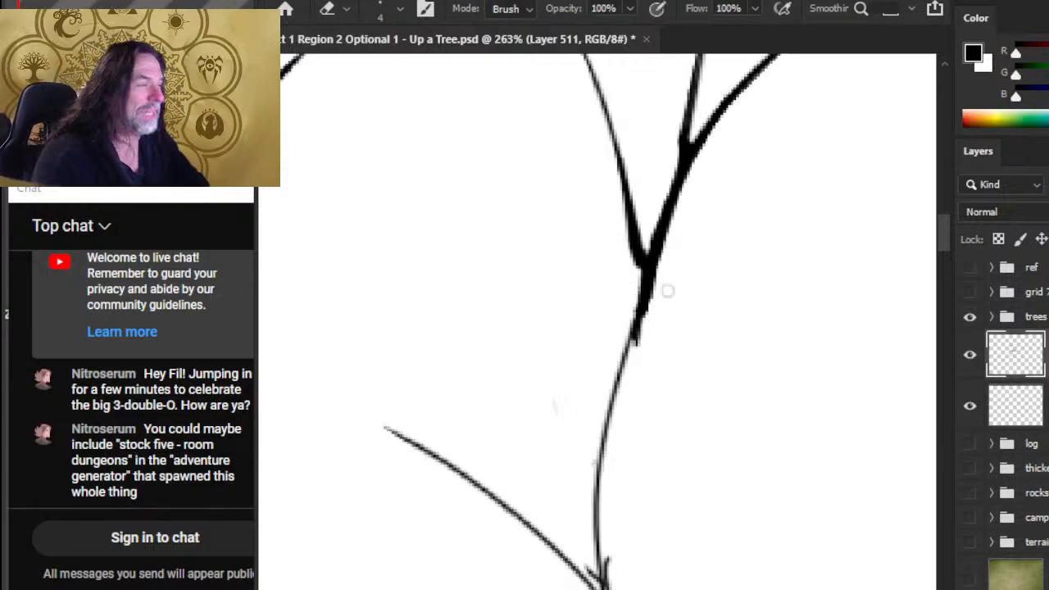
key(b)
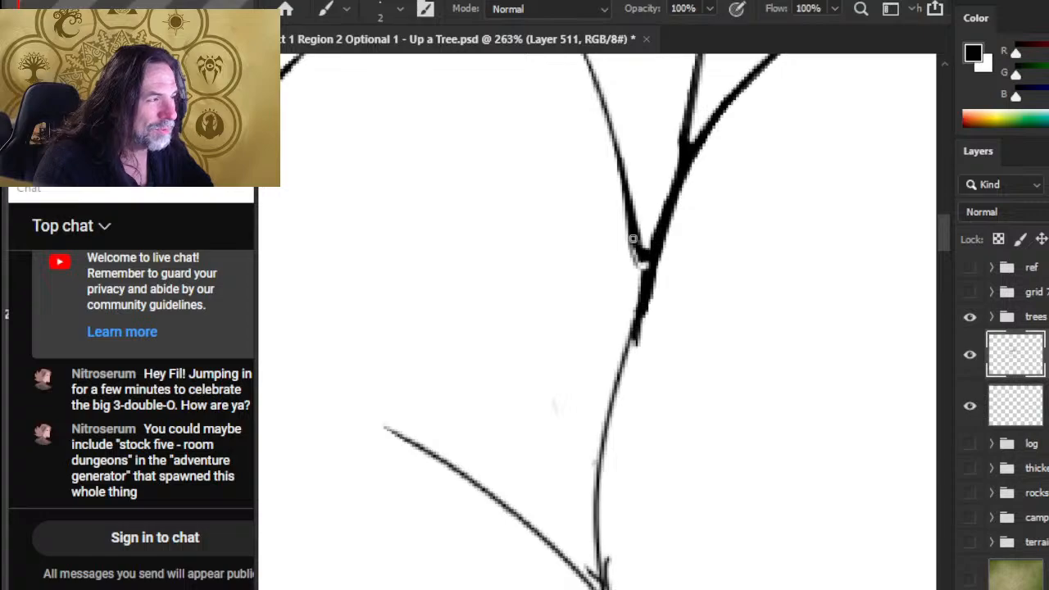
drag(633, 239, 628, 237)
key(e)
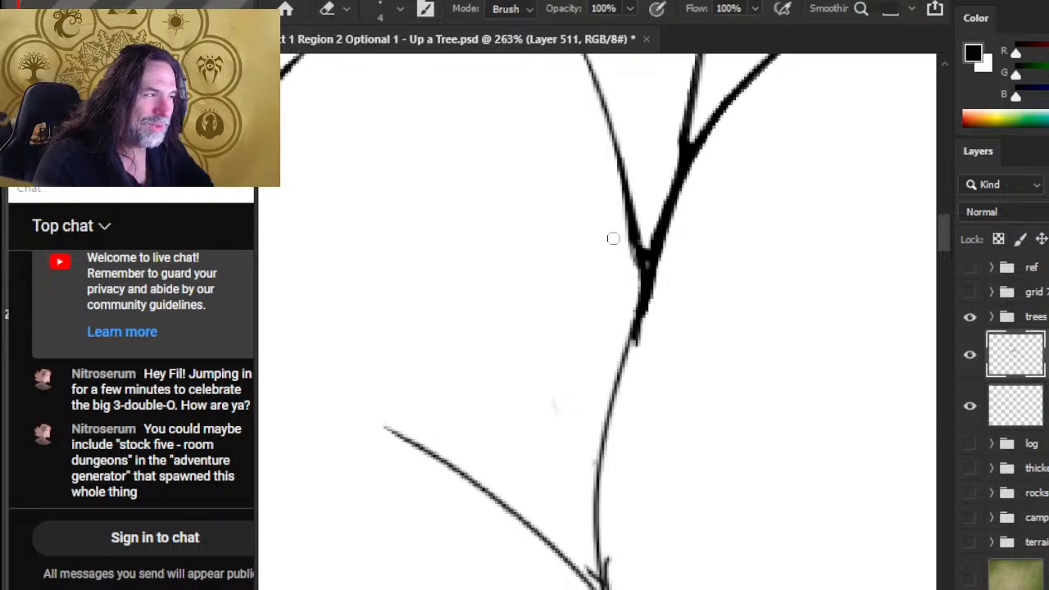
key(b)
key(e)
key(b)
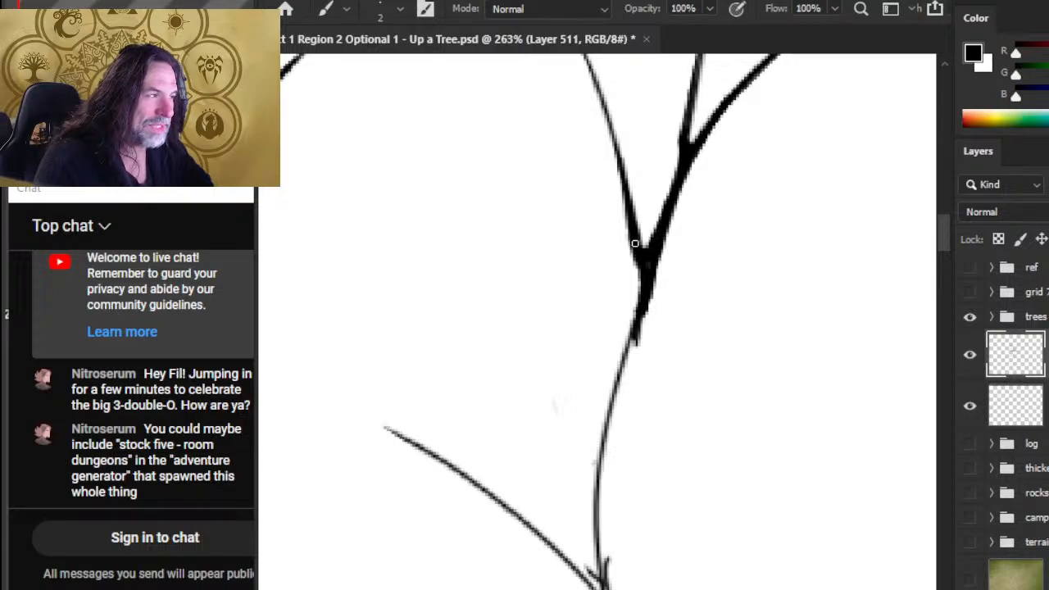
mouse_move(635, 243)
mouse_down()
mouse_move(651, 287)
mouse_move(651, 307)
mouse_move(638, 306)
mouse_up()
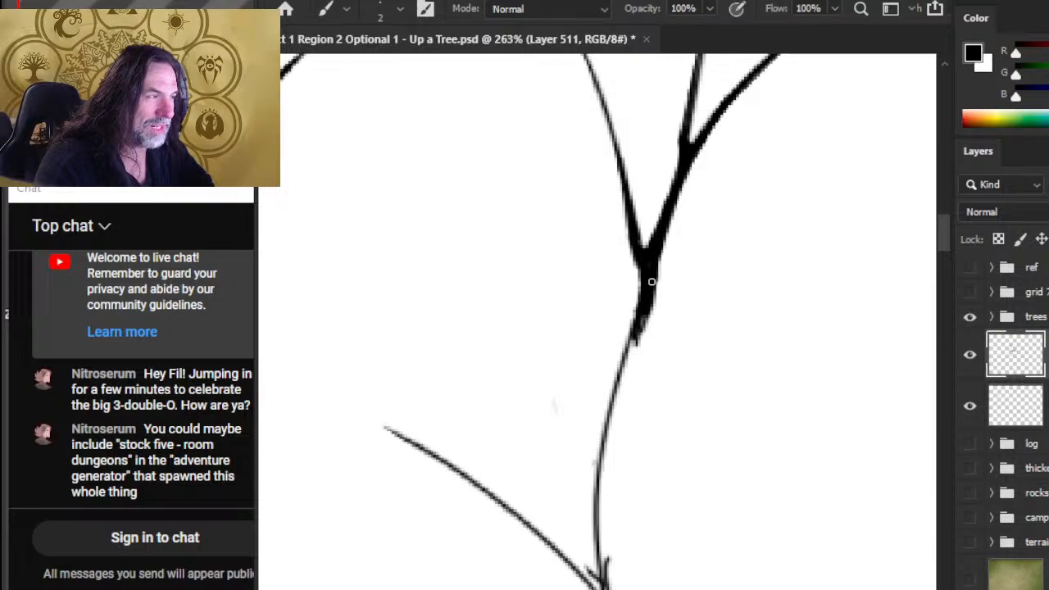
drag(633, 231, 610, 129)
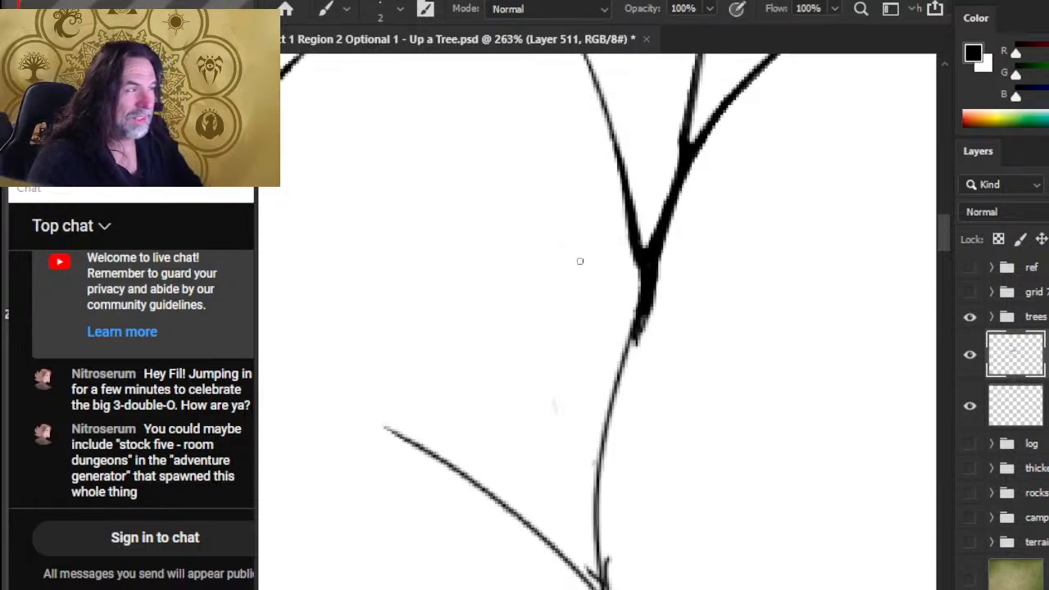
Extend the thickened stem below the lower fork with 3 px black strokes toward the next branch junction
drag(661, 304, 685, 195)
key(bracketright)
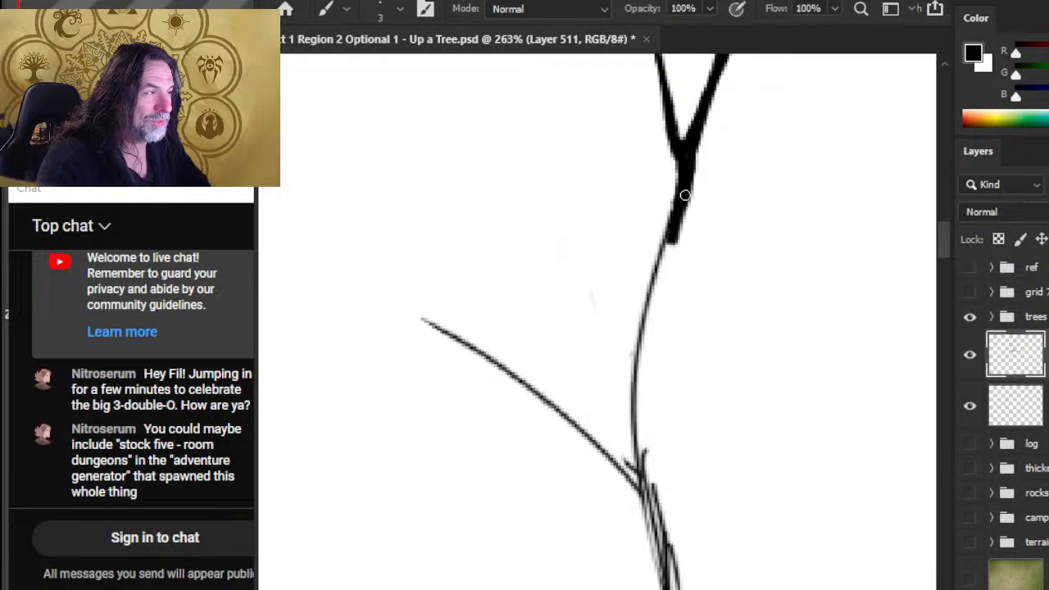
drag(673, 241, 660, 272)
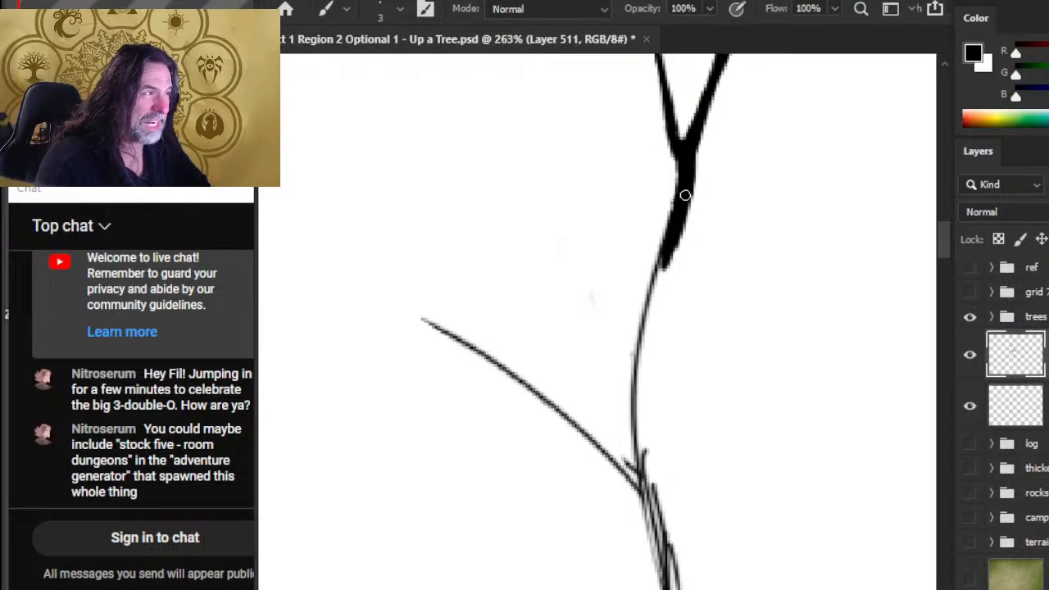
key(e)
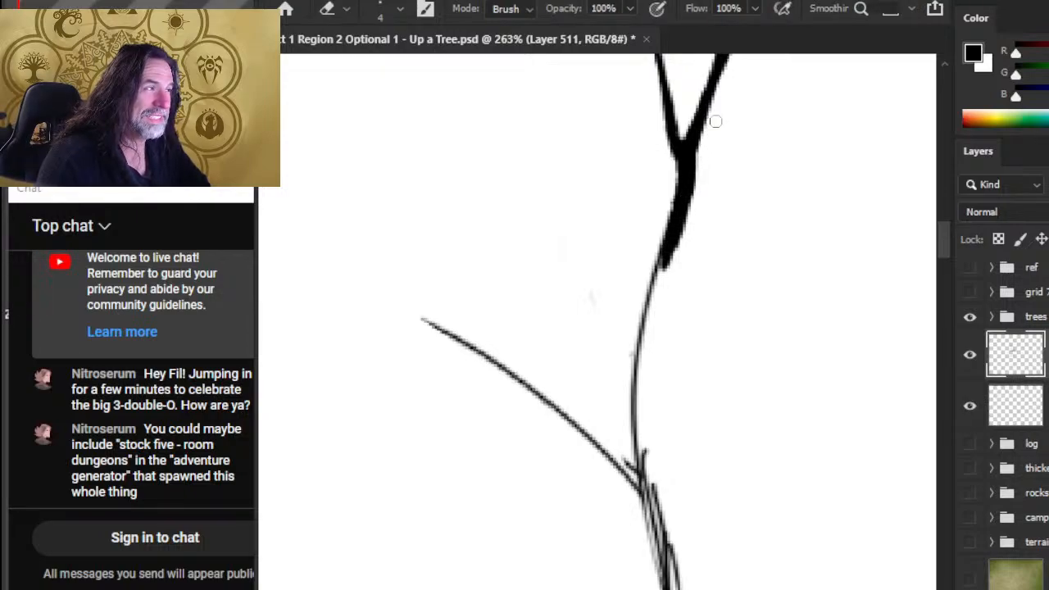
key(b)
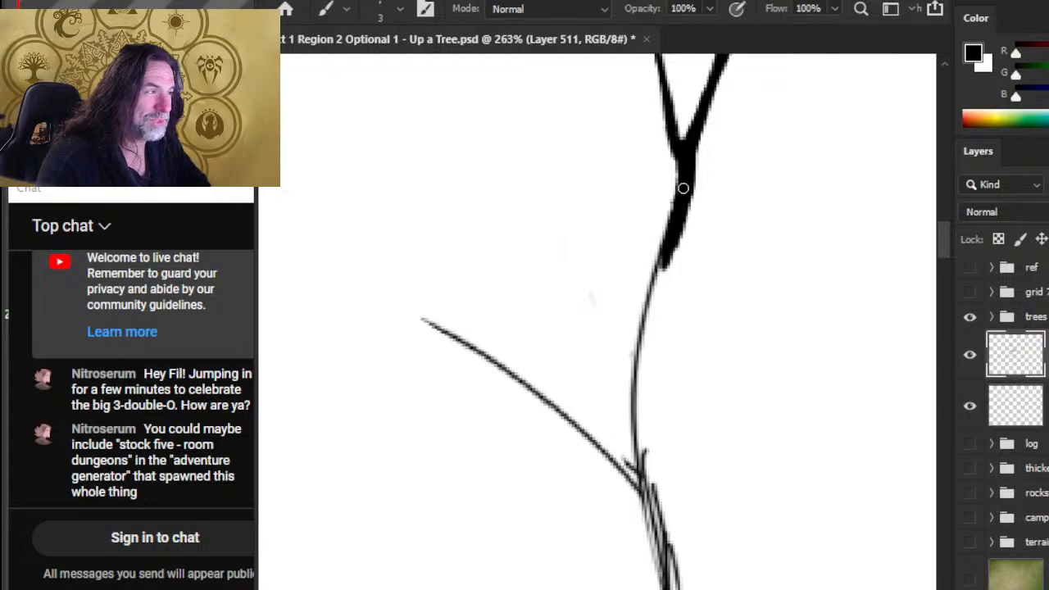
drag(683, 188, 645, 318)
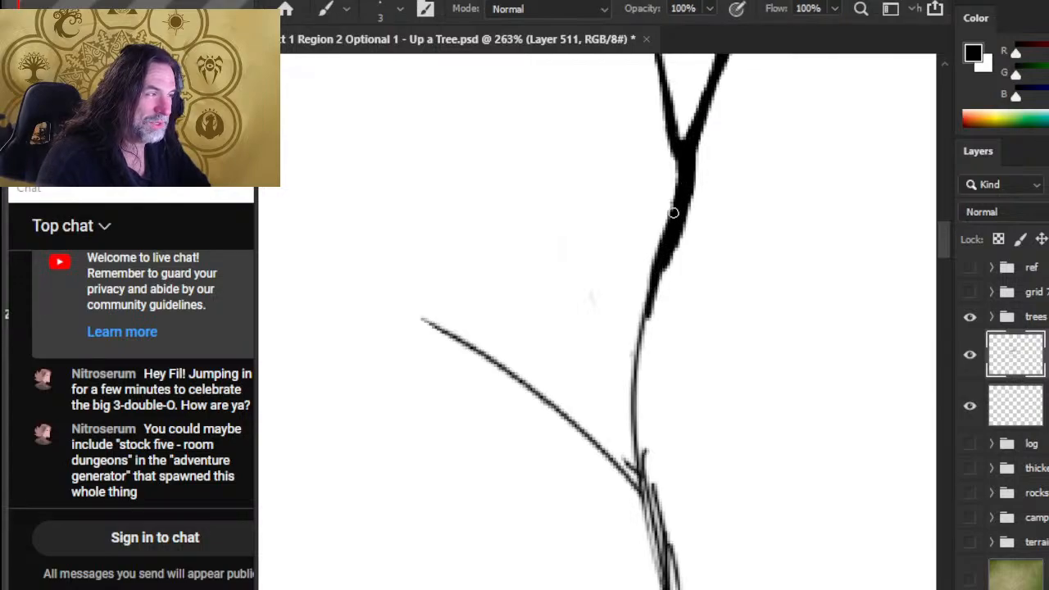
drag(672, 213, 642, 379)
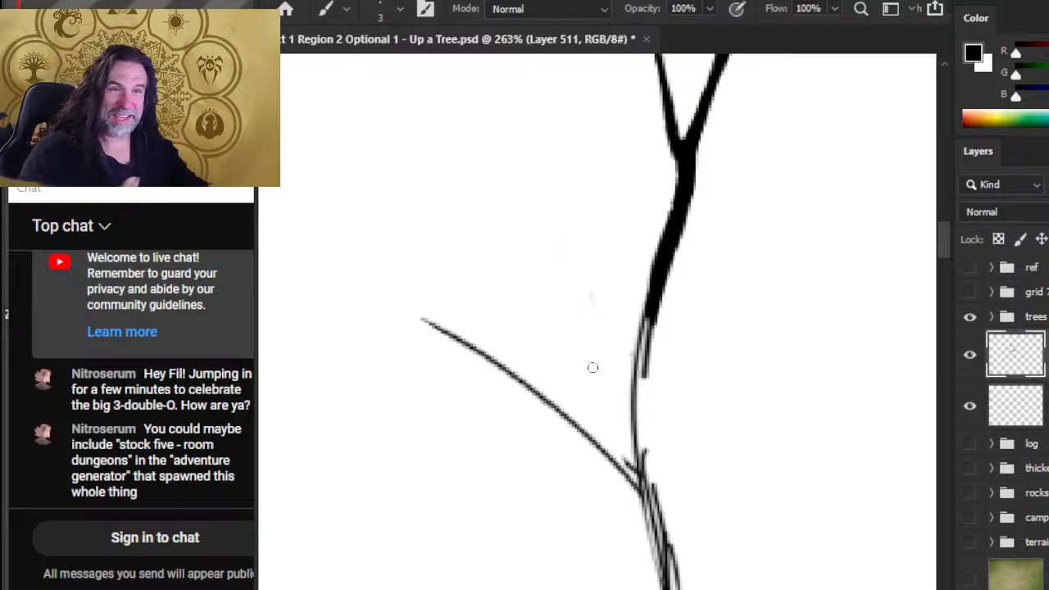
Trim the left edge of the stem below the lower fork with the 4 px eraser and thicken it further down with 3 px black strokes
mouse_move(712, 355)
mouse_down()
mouse_move(683, 289)
mouse_move(670, 293)
mouse_up()
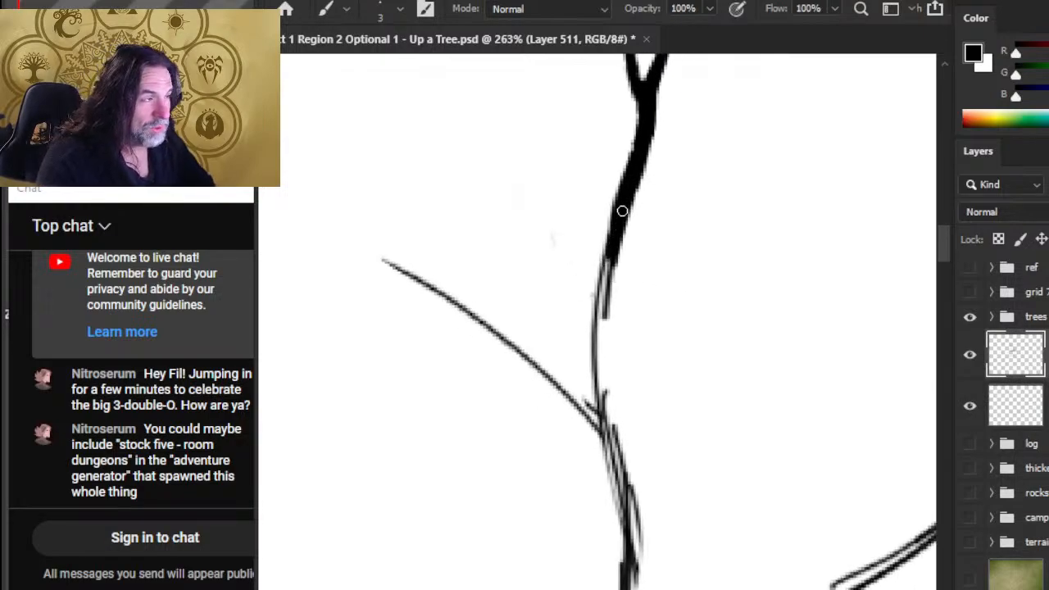
key(e)
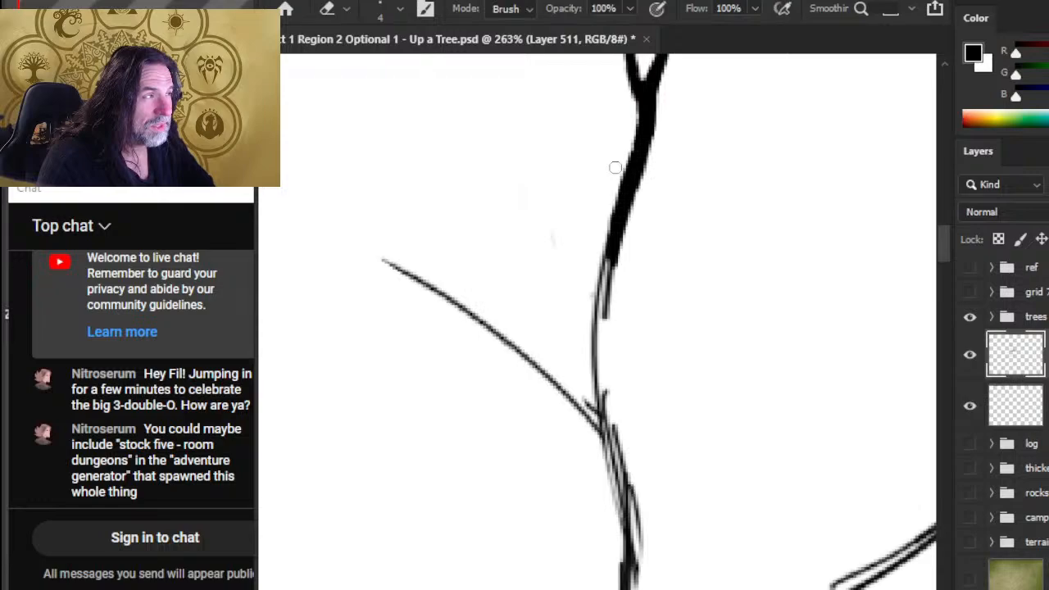
drag(634, 119, 601, 266)
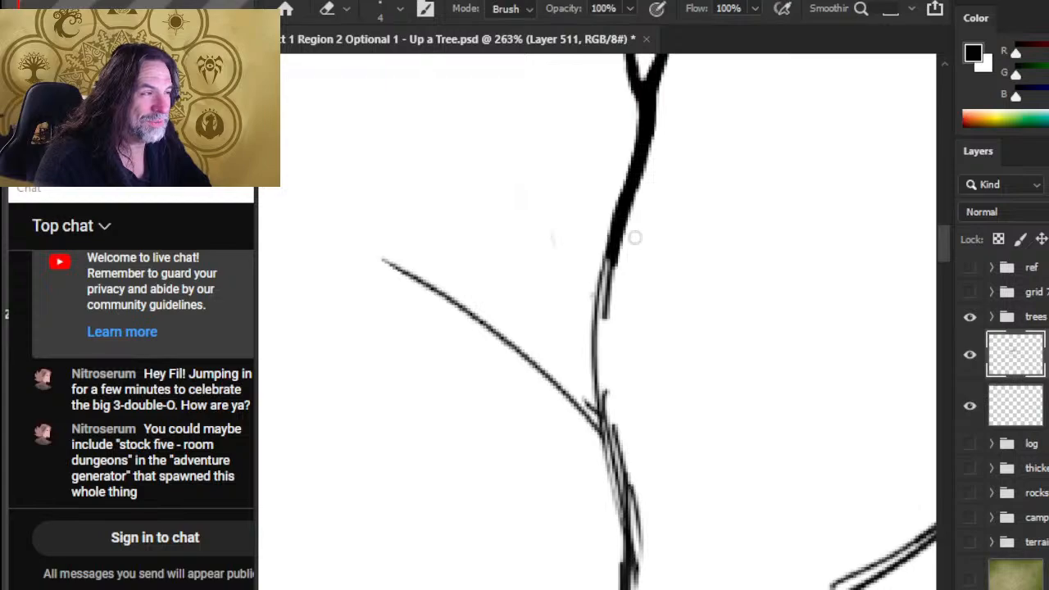
key(b)
drag(637, 183, 616, 287)
drag(615, 242, 600, 318)
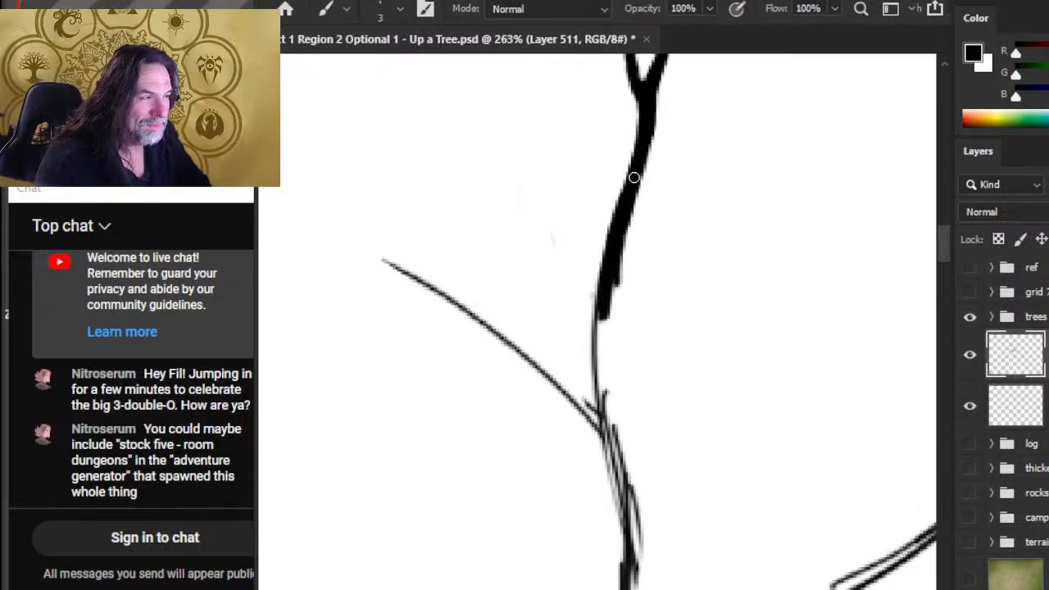
drag(633, 177, 617, 205)
drag(652, 122, 641, 156)
Smooth the right side of the stem's bend below the lower fork with a 3 px black stroke and the 4 px eraser
drag(651, 214, 648, 346)
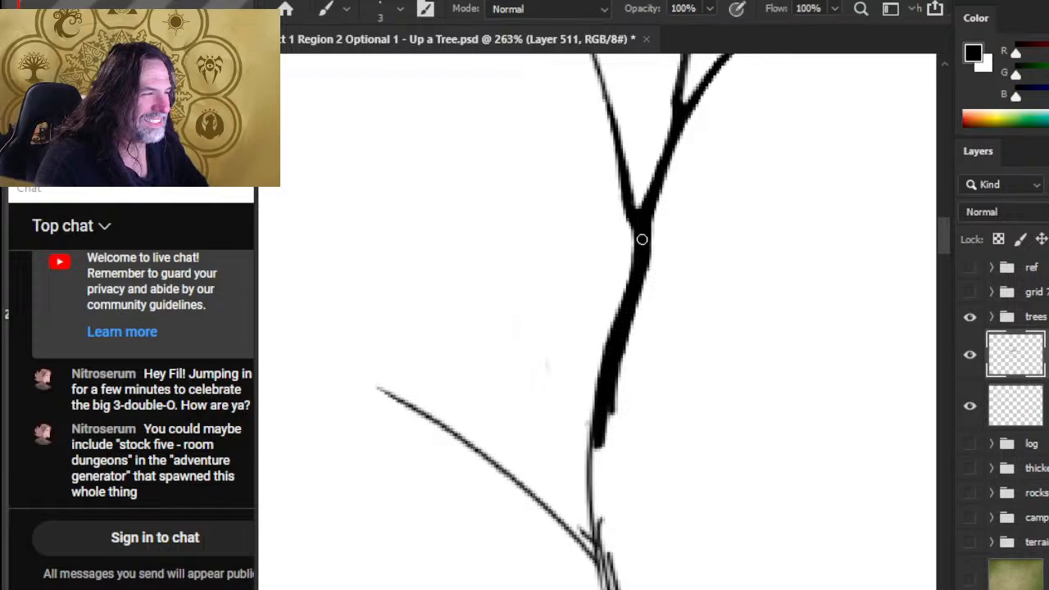
key(e)
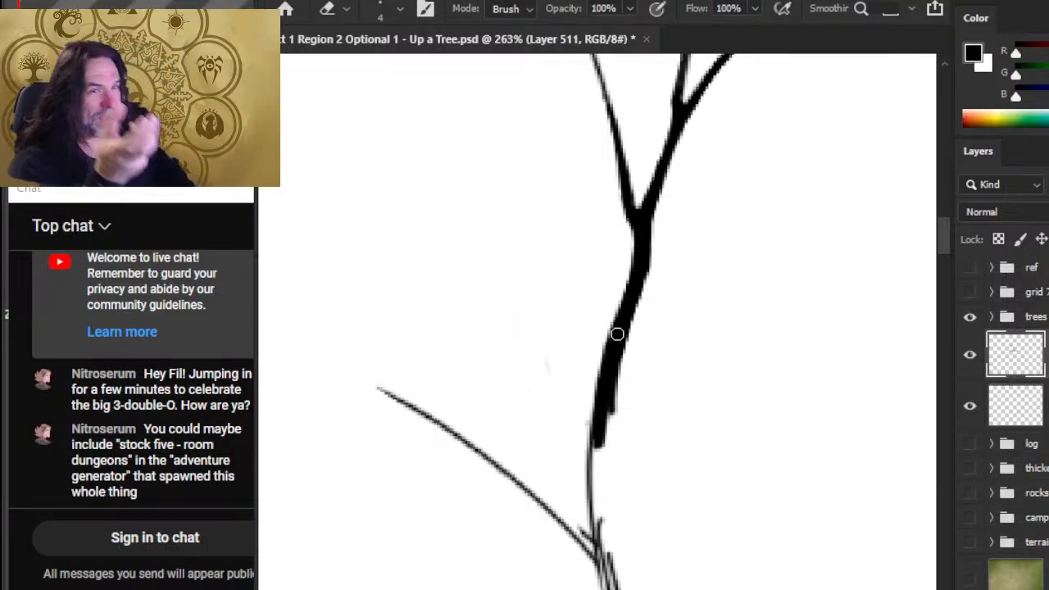
key(b)
mouse_move(640, 265)
mouse_down()
mouse_move(609, 368)
mouse_move(634, 302)
mouse_up()
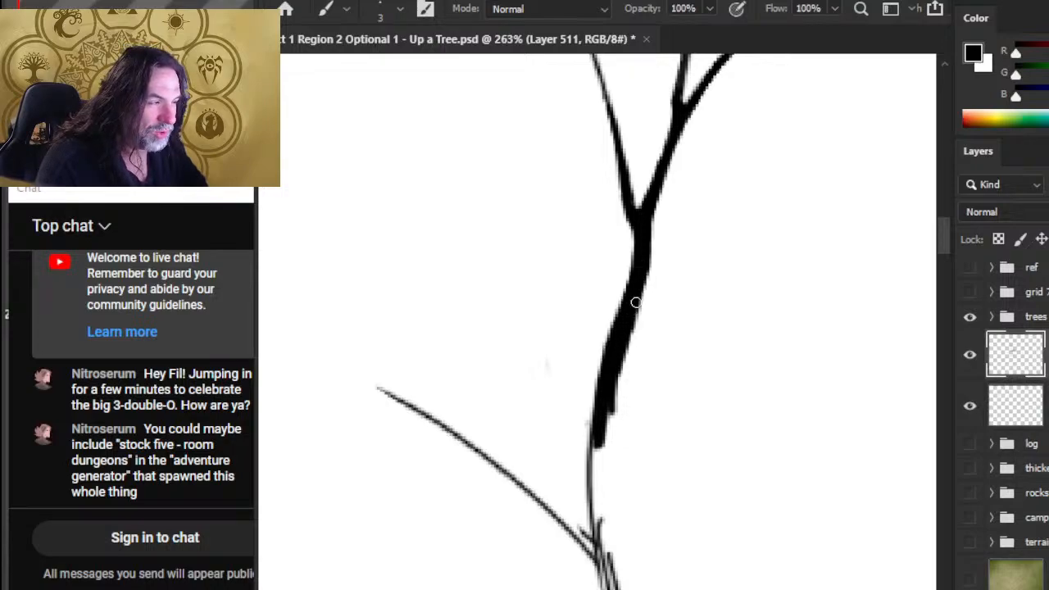
key(e)
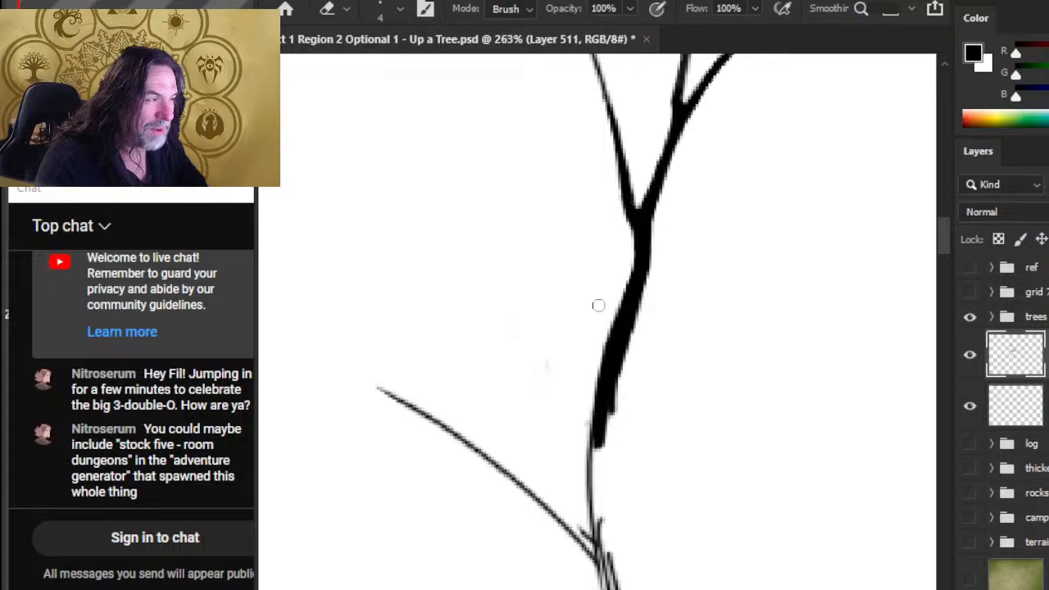
key(z)
scroll(585, 417, down, 5)
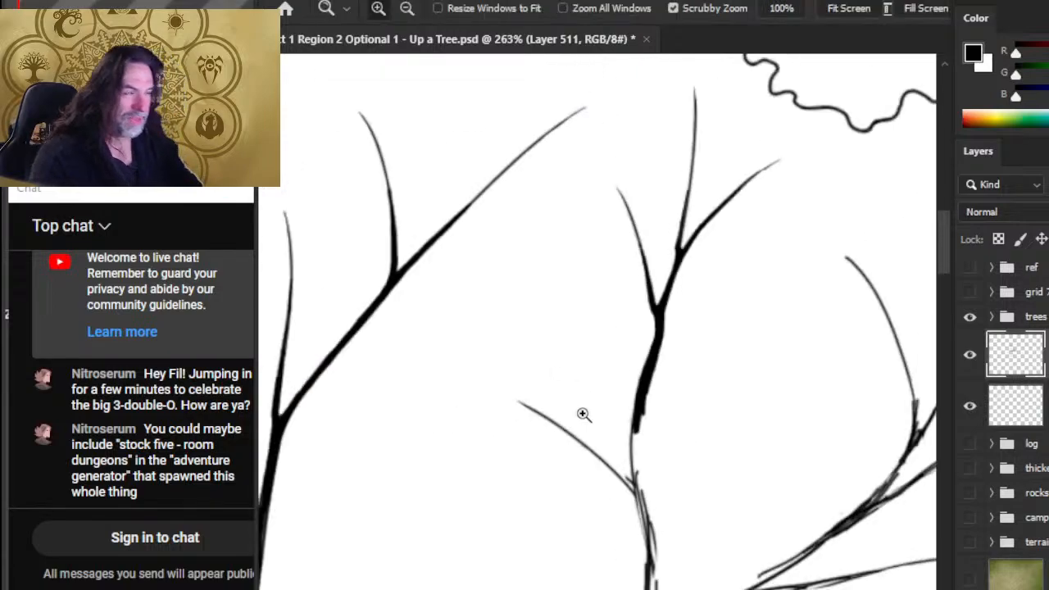
scroll(644, 305, up, 5)
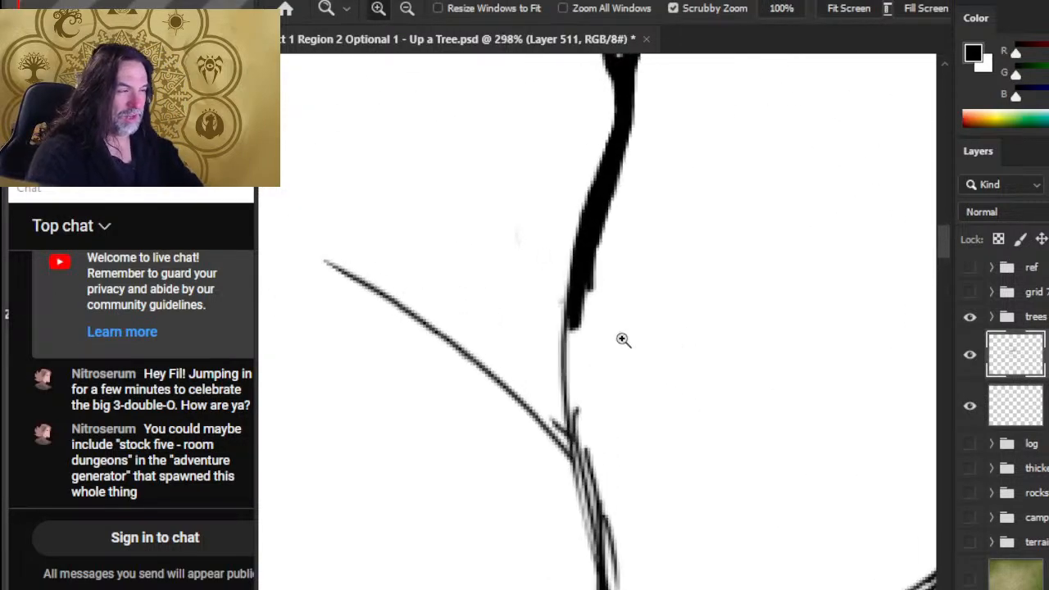
Thicken the stem further down toward the left twig junction with overlapping 3 px black strokes on both edges
key(b)
key(e)
key(b)
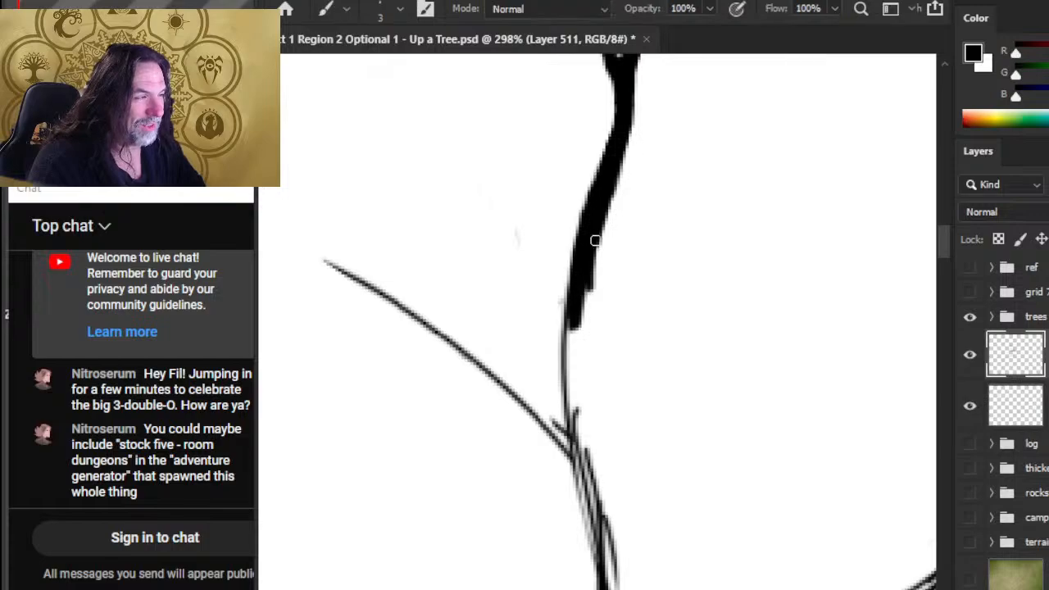
drag(596, 243, 578, 337)
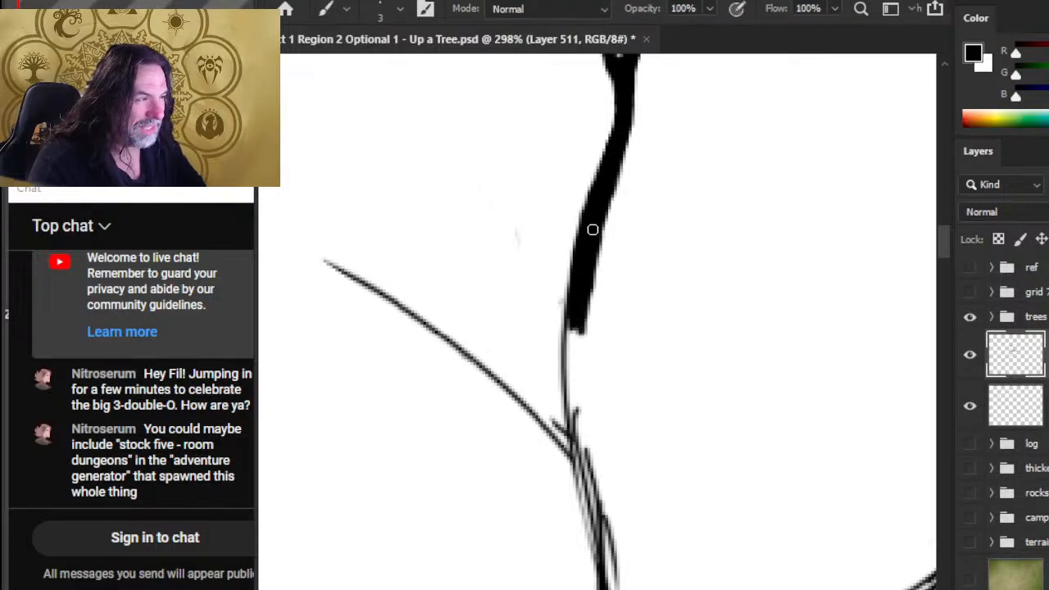
drag(590, 292, 574, 387)
drag(570, 319, 563, 364)
drag(571, 254, 566, 312)
drag(583, 211, 567, 286)
drag(592, 229, 573, 385)
drag(576, 279, 565, 388)
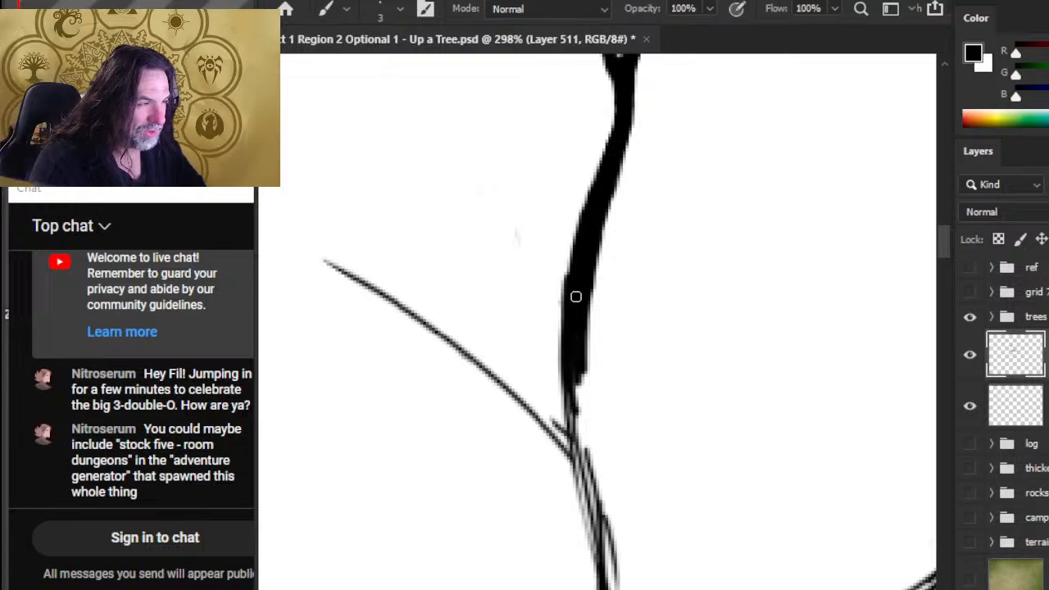
drag(573, 237, 573, 301)
Smooth the left edge of the newly thickened stem section above the left twig junction with the 4 px eraser
key(e)
drag(565, 262, 560, 306)
drag(568, 236, 560, 327)
drag(567, 266, 562, 315)
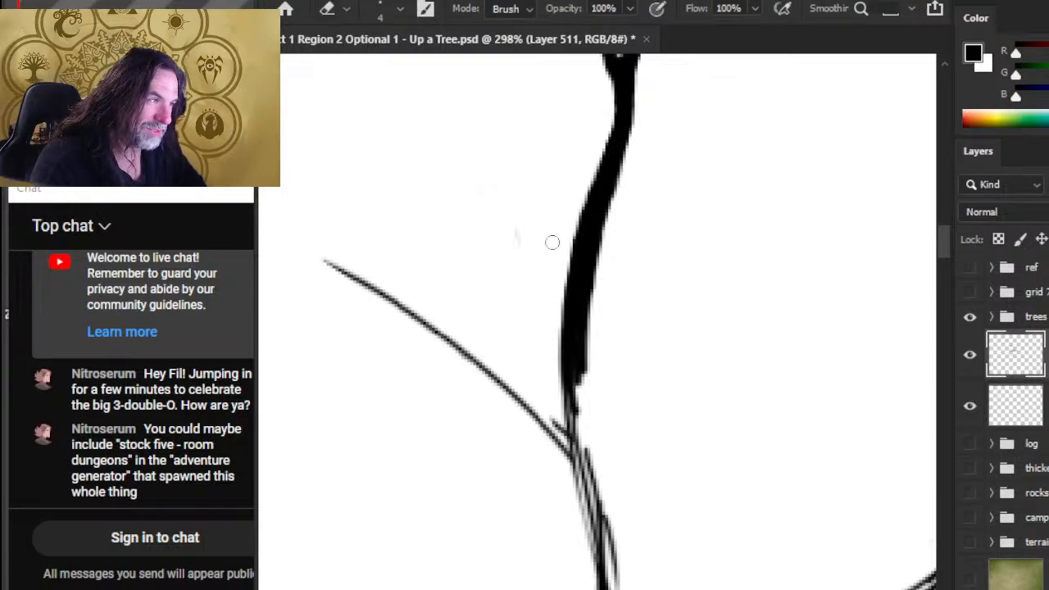
drag(575, 221, 564, 325)
drag(566, 273, 562, 346)
drag(565, 296, 554, 401)
Extend the thick stem down to the junction with the left twig using 3 px black strokes
key(z)
drag(608, 445, 549, 437)
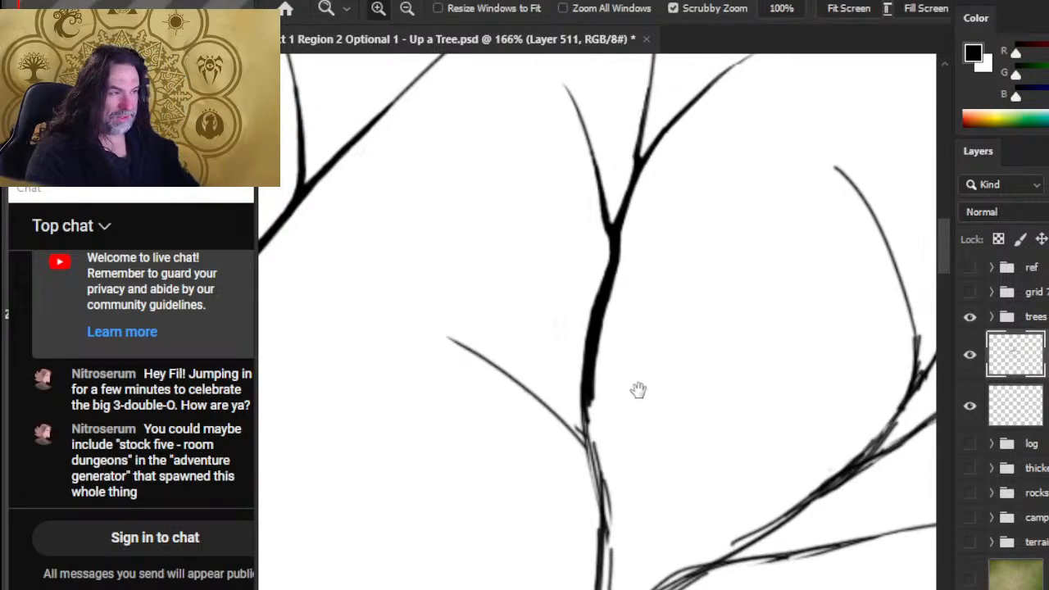
scroll(505, 352, down, 2)
drag(505, 351, 634, 325)
key(b)
mouse_move(578, 273)
mouse_down()
mouse_move(572, 352)
mouse_move(578, 268)
mouse_up()
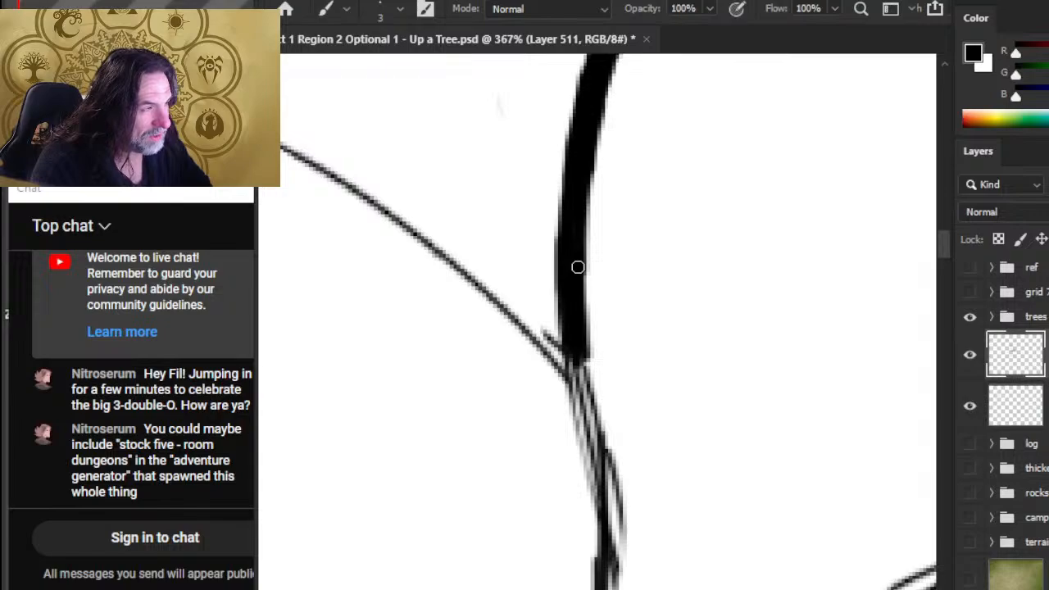
Thicken the inner part of the left twig and blend it into the stem at their junction with 3 px black strokes
drag(538, 323, 451, 265)
key(e)
key(b)
mouse_move(482, 297)
mouse_down()
mouse_move(516, 330)
mouse_move(454, 290)
mouse_up()
key(e)
key(b)
drag(553, 353, 590, 373)
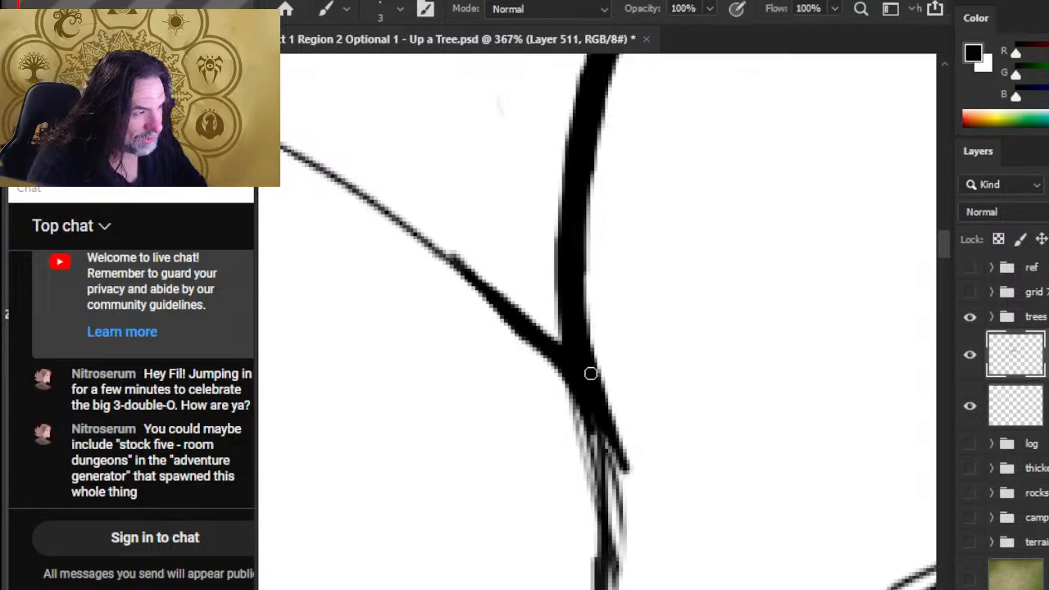
drag(545, 333, 561, 341)
mouse_move(498, 299)
mouse_down()
mouse_move(519, 323)
mouse_move(399, 217)
mouse_move(484, 370)
mouse_up()
Taper the left twig toward its tip, alternating the 3 px eraser with thin black strokes
key(z)
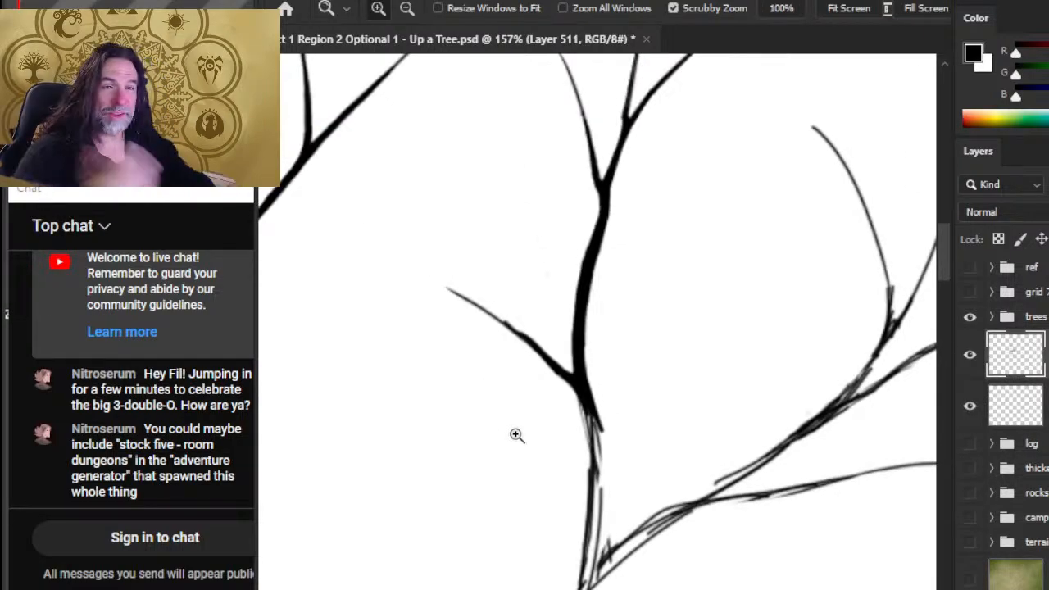
drag(533, 334, 557, 340)
key(b)
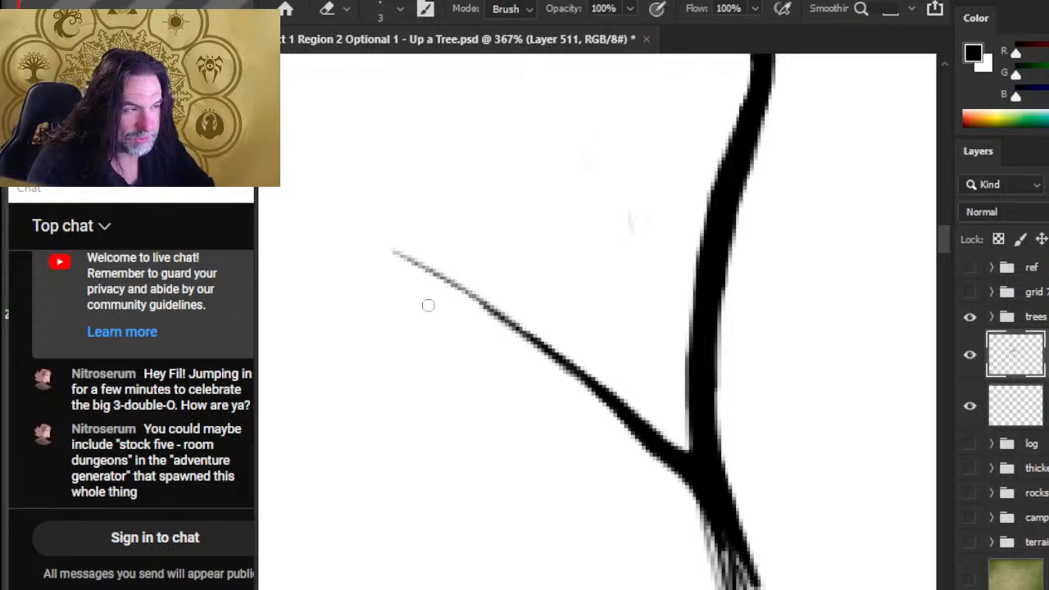
key(b)
mouse_move(467, 294)
mouse_down()
mouse_move(495, 309)
mouse_move(444, 278)
mouse_up()
key(e)
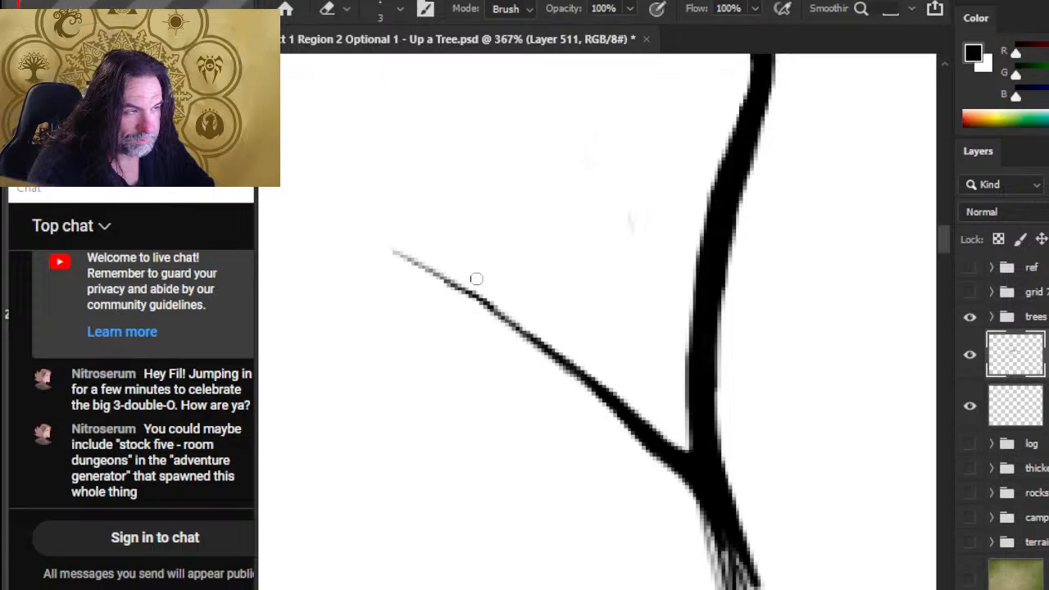
mouse_move(481, 317)
mouse_down()
mouse_move(449, 285)
mouse_move(480, 311)
mouse_up()
key(b)
drag(436, 272, 487, 307)
key(e)
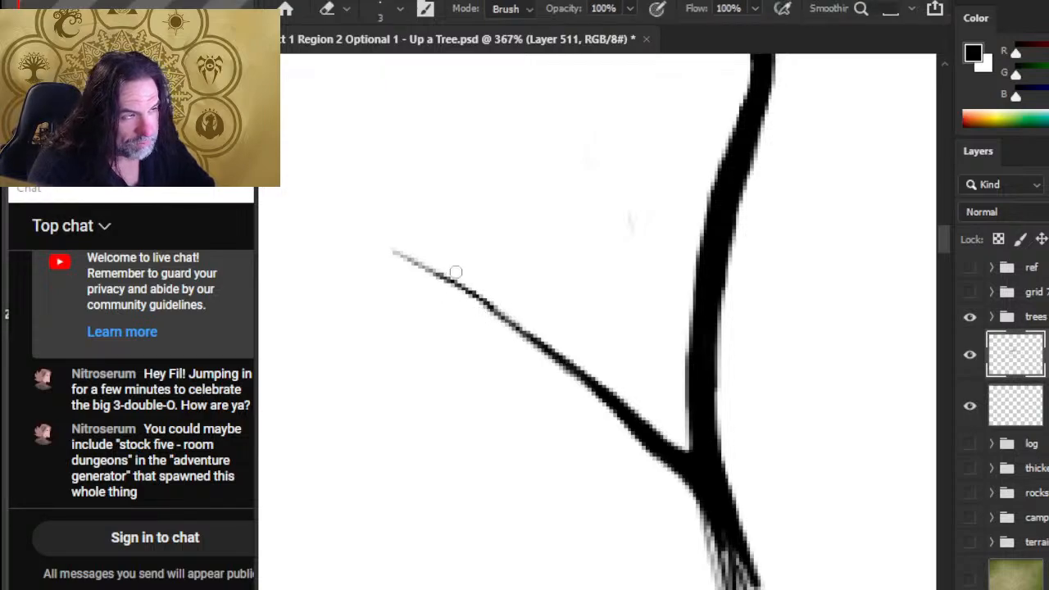
Widen the stem just below the left twig junction and extend it downward with 3 px black strokes
key(z)
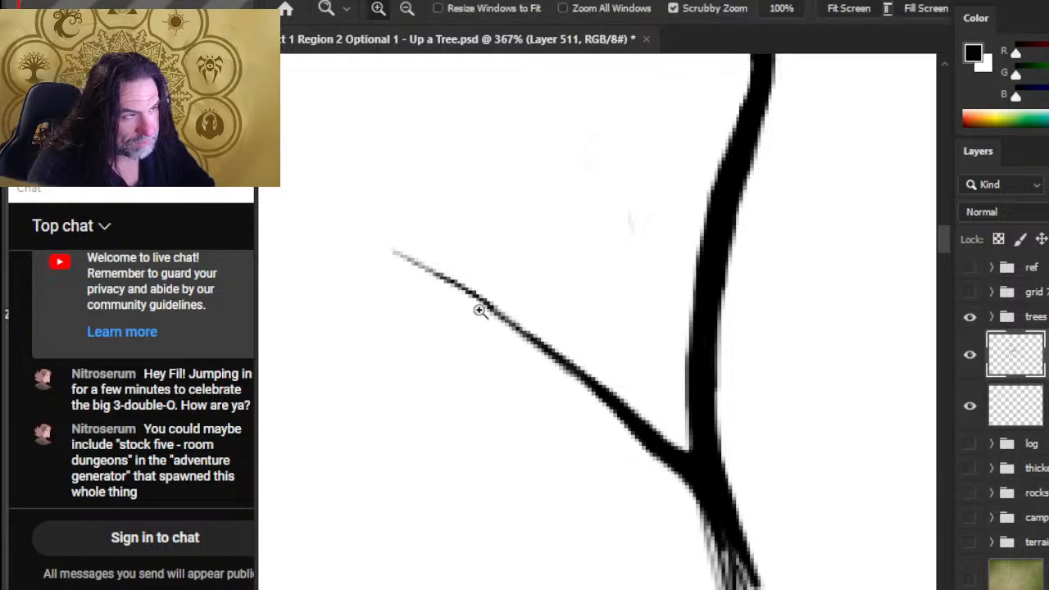
drag(504, 317, 398, 295)
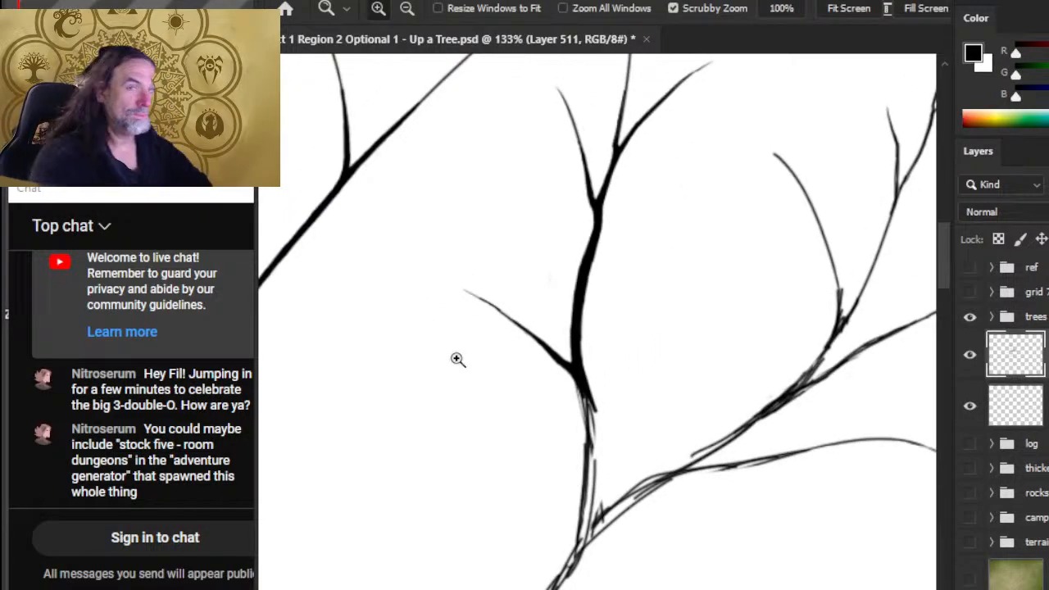
key(b)
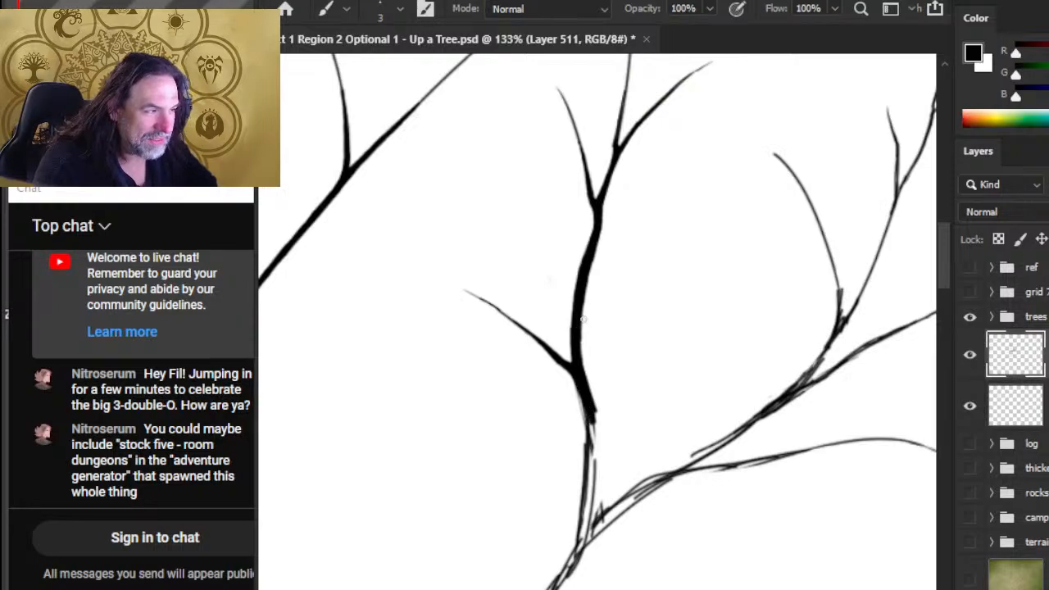
drag(582, 344, 601, 418)
key(e)
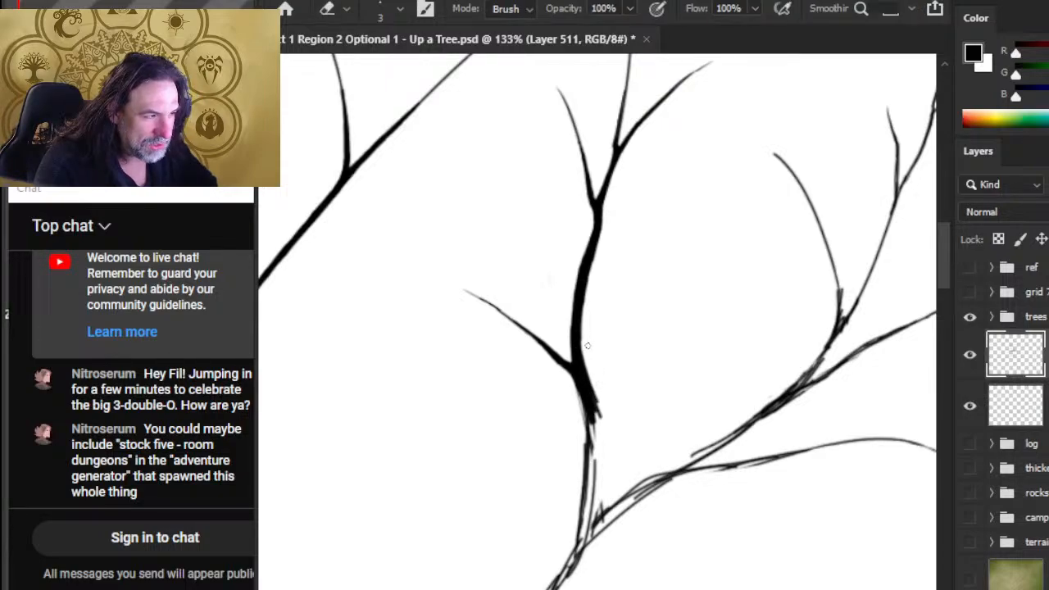
key(b)
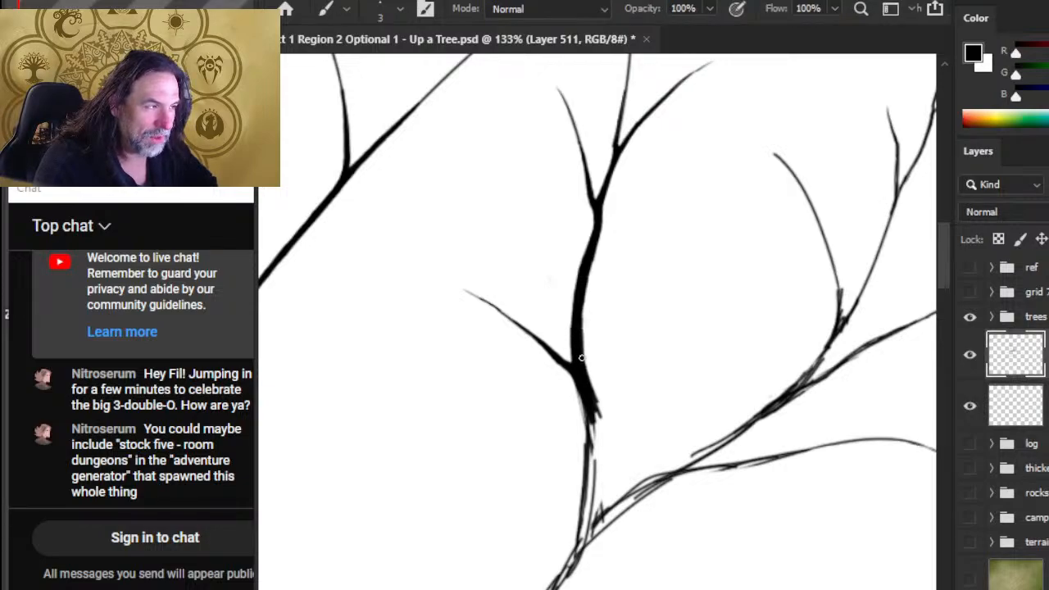
key(e)
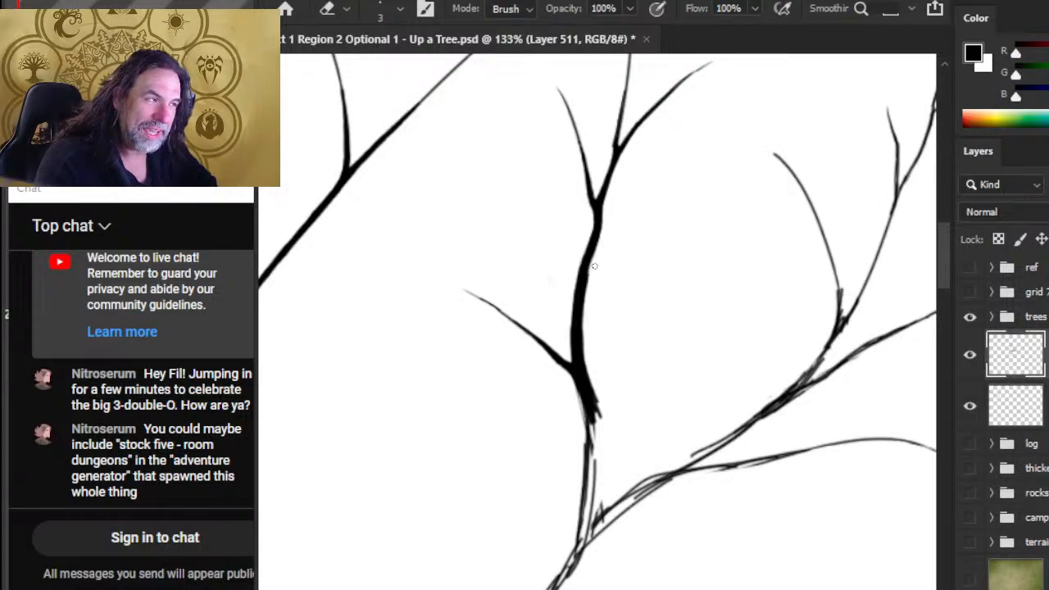
key(b)
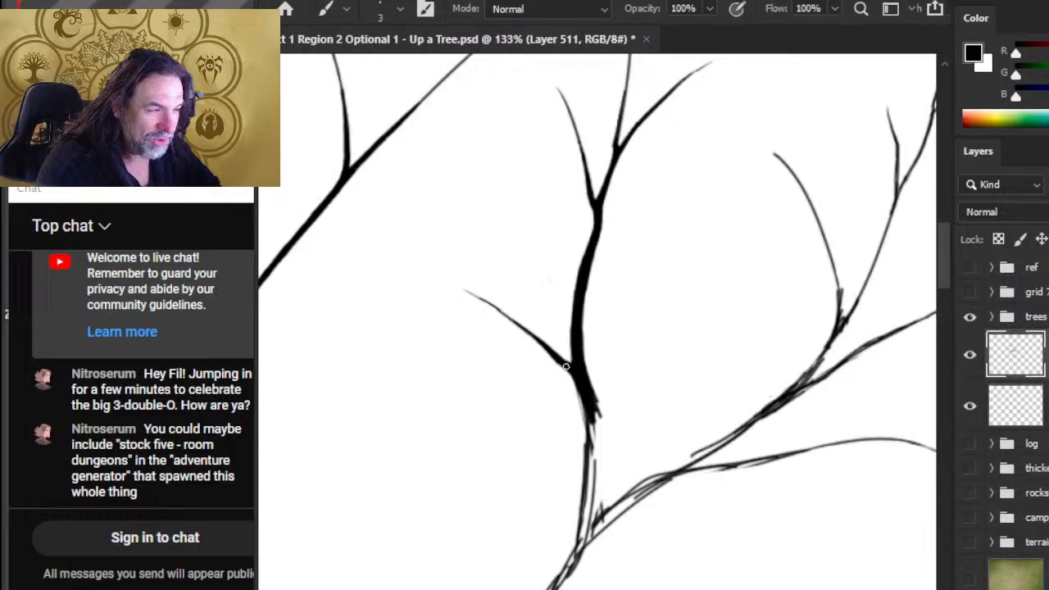
drag(586, 387, 594, 425)
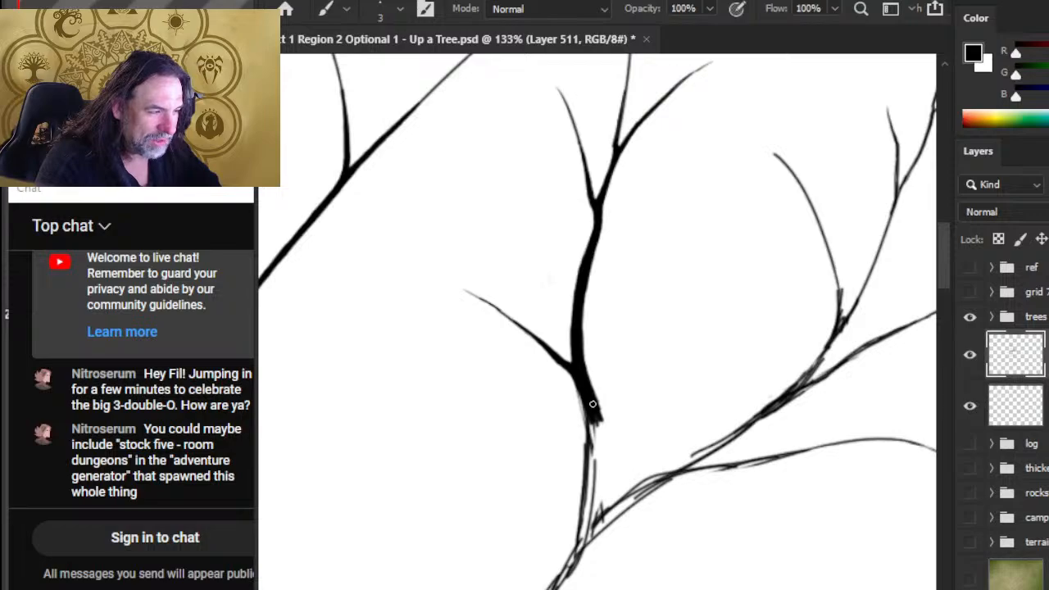
mouse_move(593, 404)
mouse_down()
mouse_move(601, 422)
mouse_move(592, 459)
mouse_up()
drag(588, 399, 603, 445)
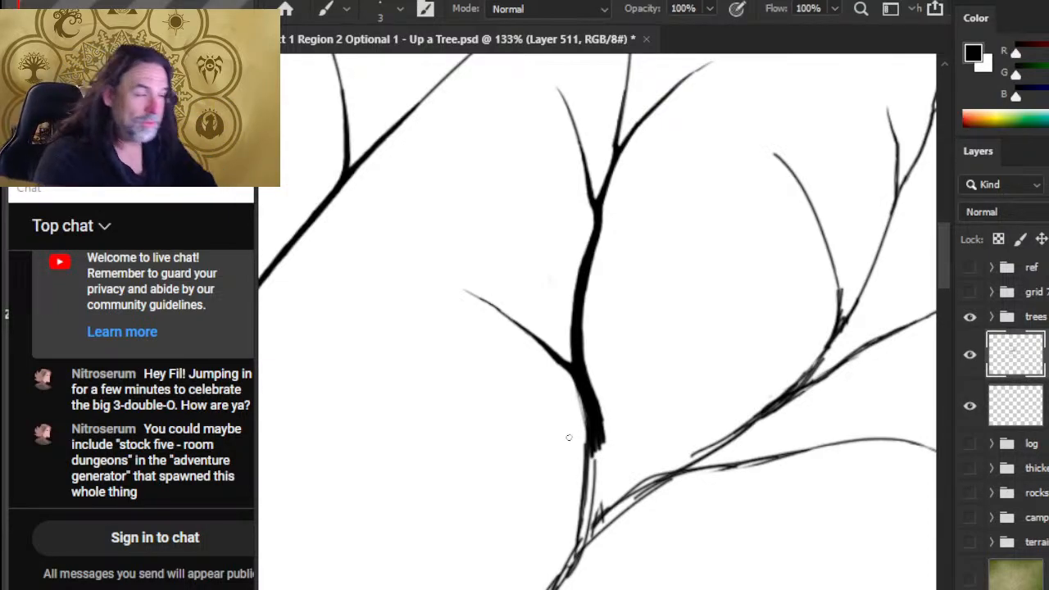
Refine the left edge of the stem below the left twig junction, alternating the eraser and brush at 3 px
scroll(590, 409, down, 3)
right_click(588, 361)
click(545, 407)
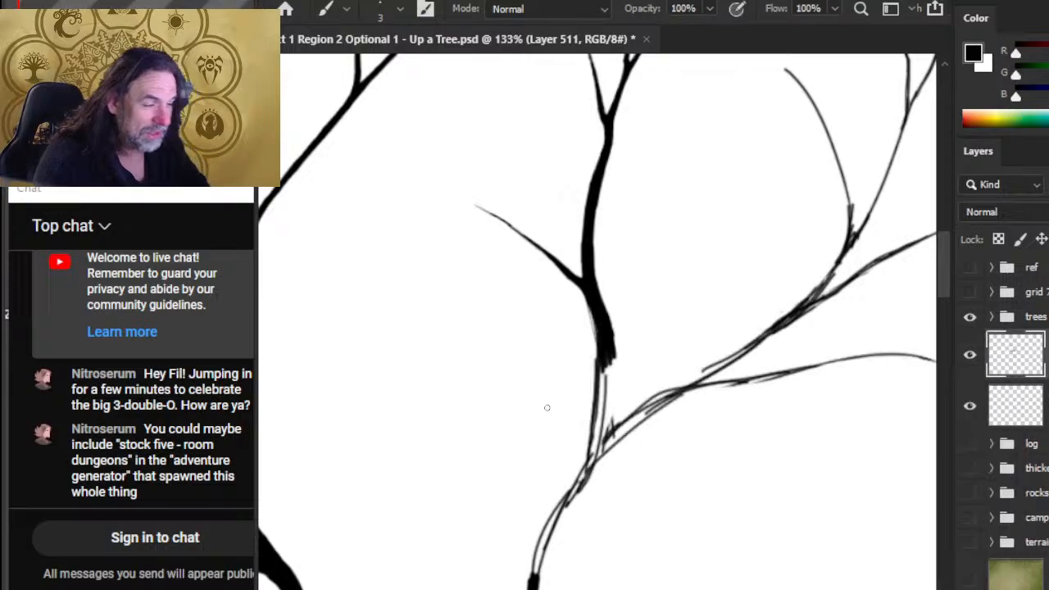
key(e)
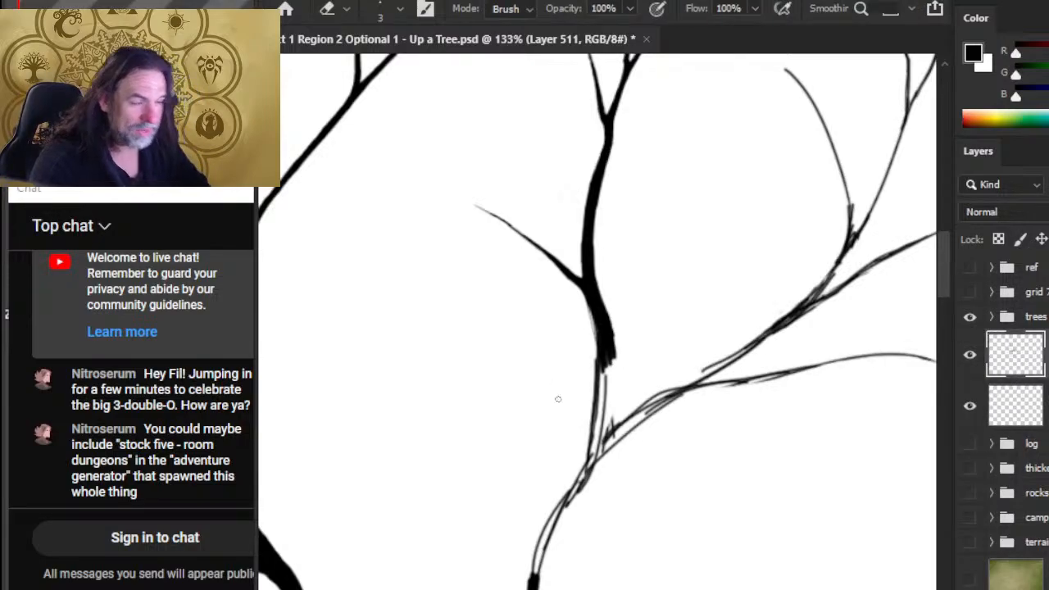
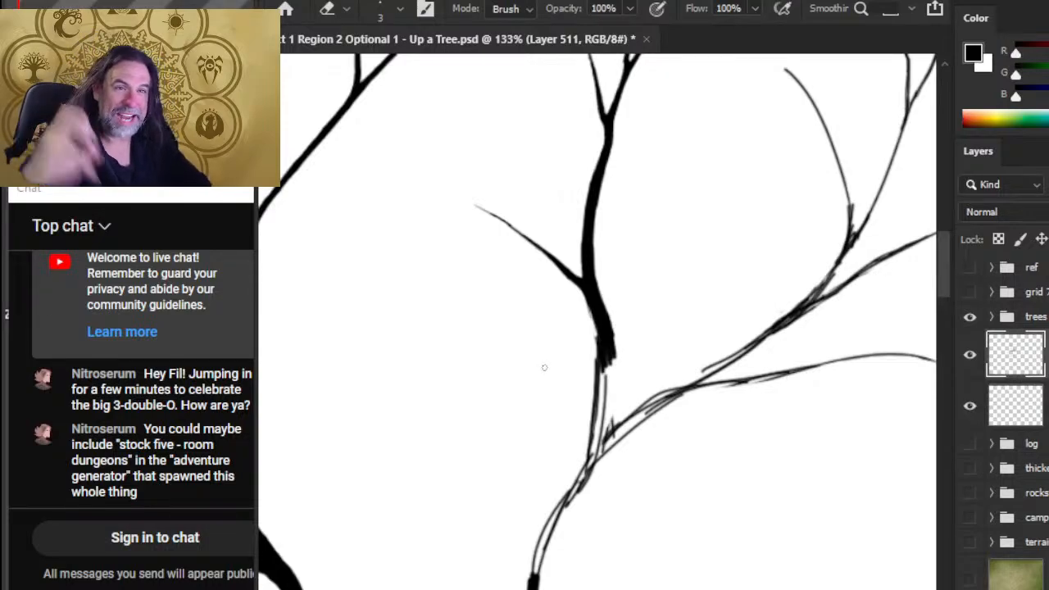
key(b)
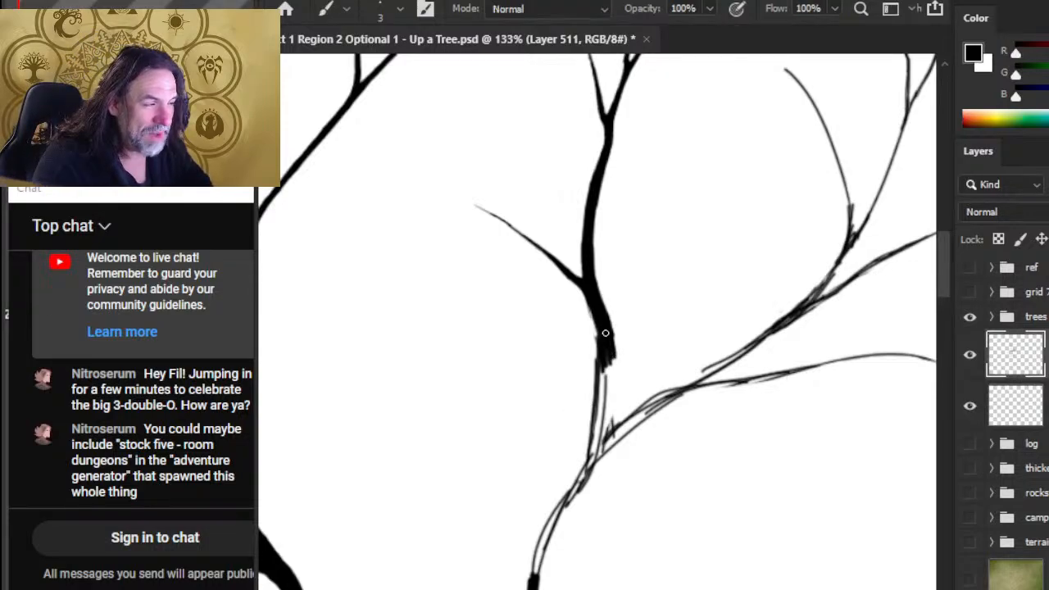
key(e)
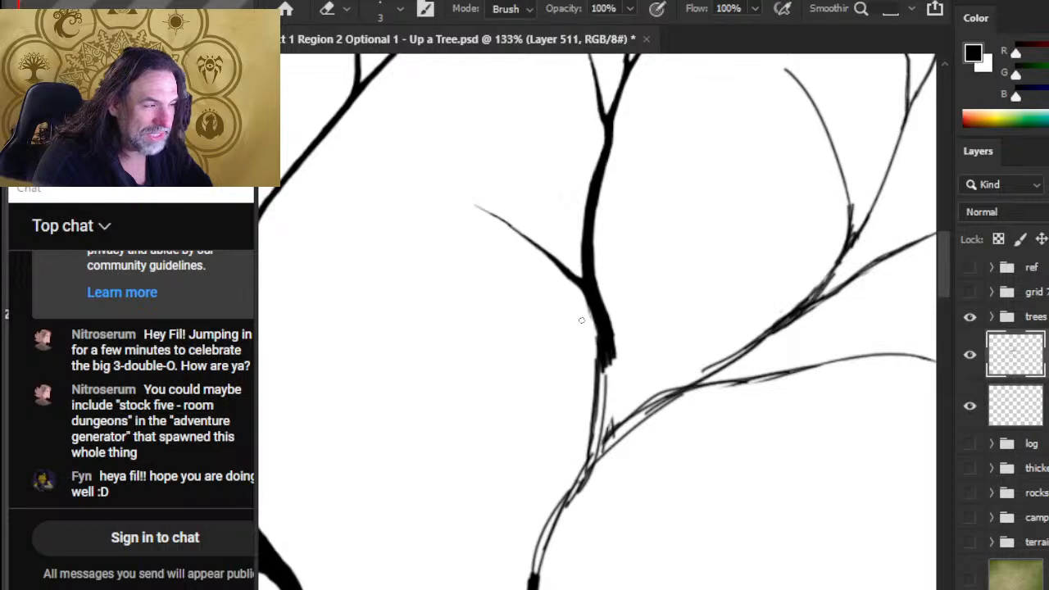
key(b)
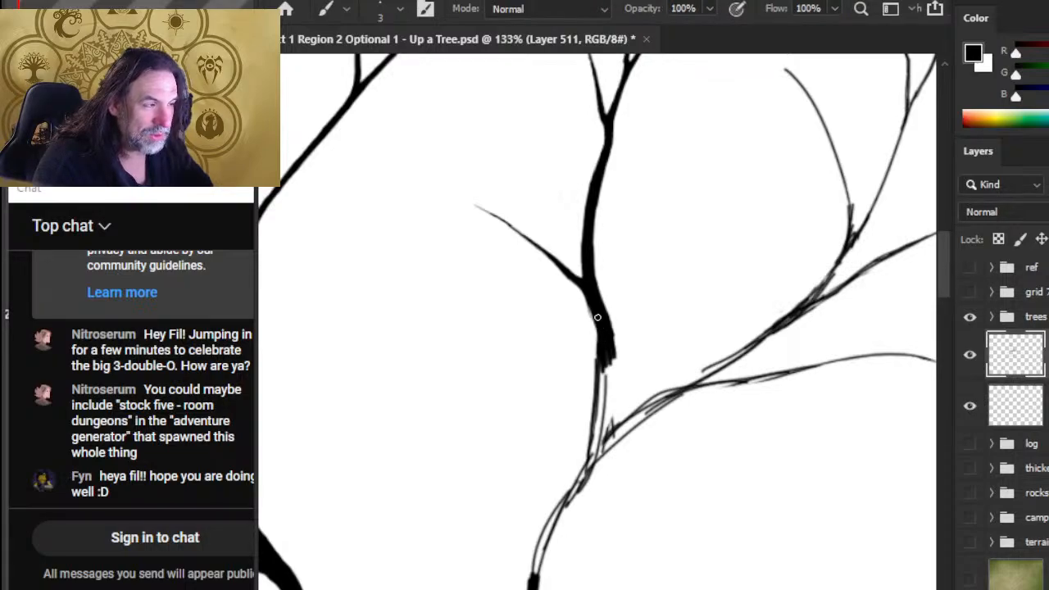
key(e)
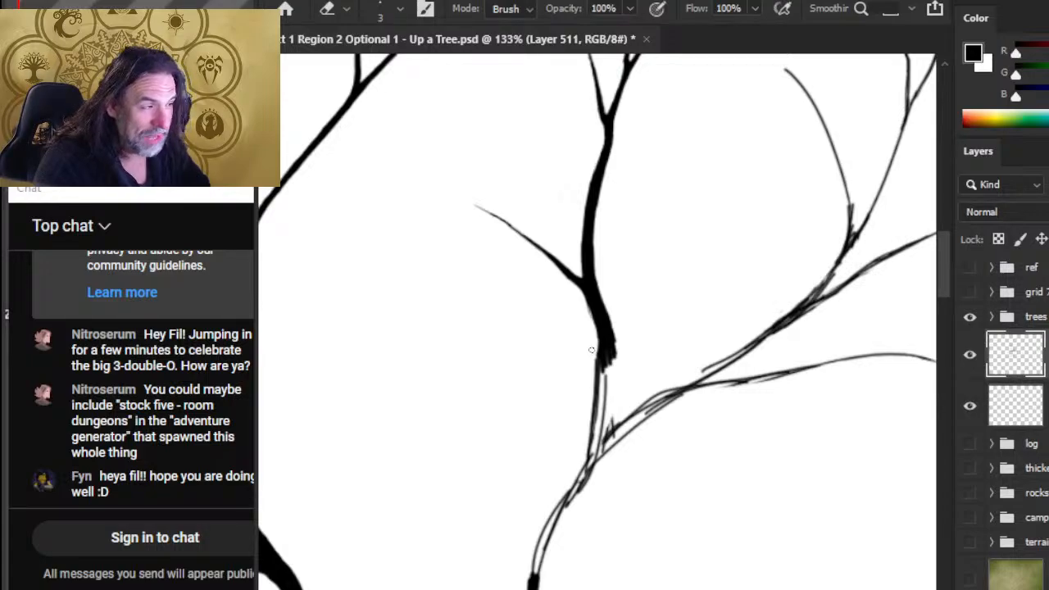
Thicken the stem from the bend down toward the large right branch with 3 px black strokes and trim the bend's right edge with the eraser
key(b)
drag(608, 344, 600, 394)
drag(608, 341, 594, 390)
mouse_move(601, 352)
mouse_down()
mouse_move(598, 421)
mouse_move(593, 411)
mouse_up()
drag(601, 375, 590, 425)
drag(602, 357, 591, 472)
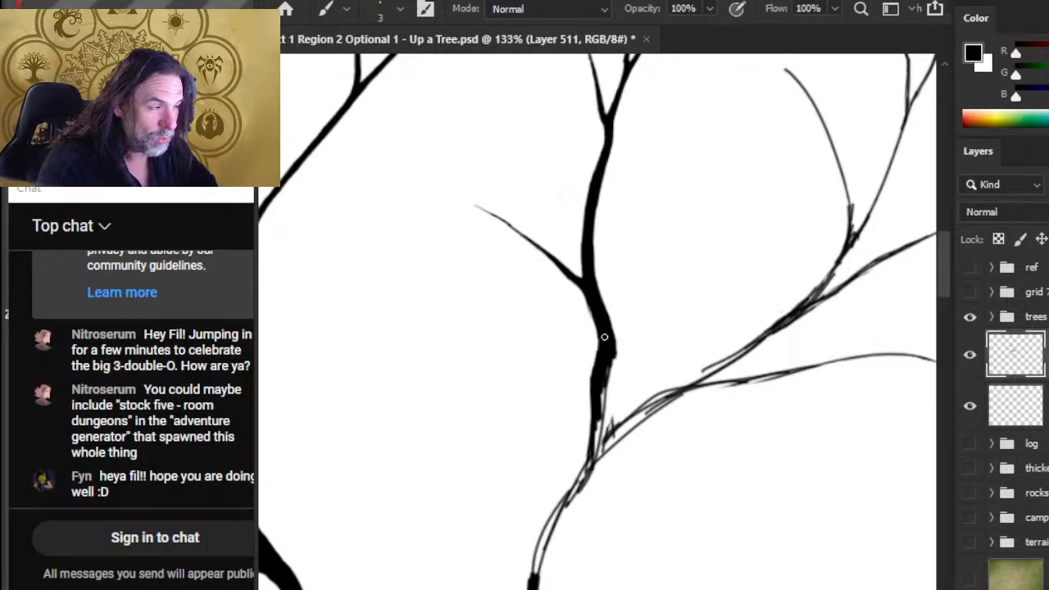
drag(602, 387, 607, 428)
key(e)
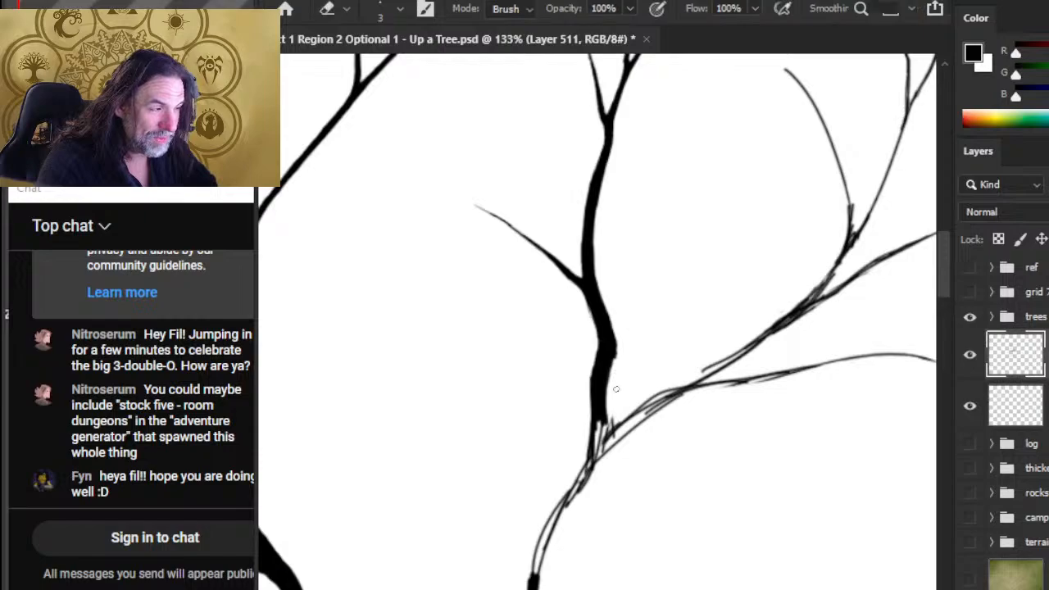
mouse_move(614, 365)
mouse_down()
mouse_move(614, 344)
mouse_move(615, 361)
mouse_up()
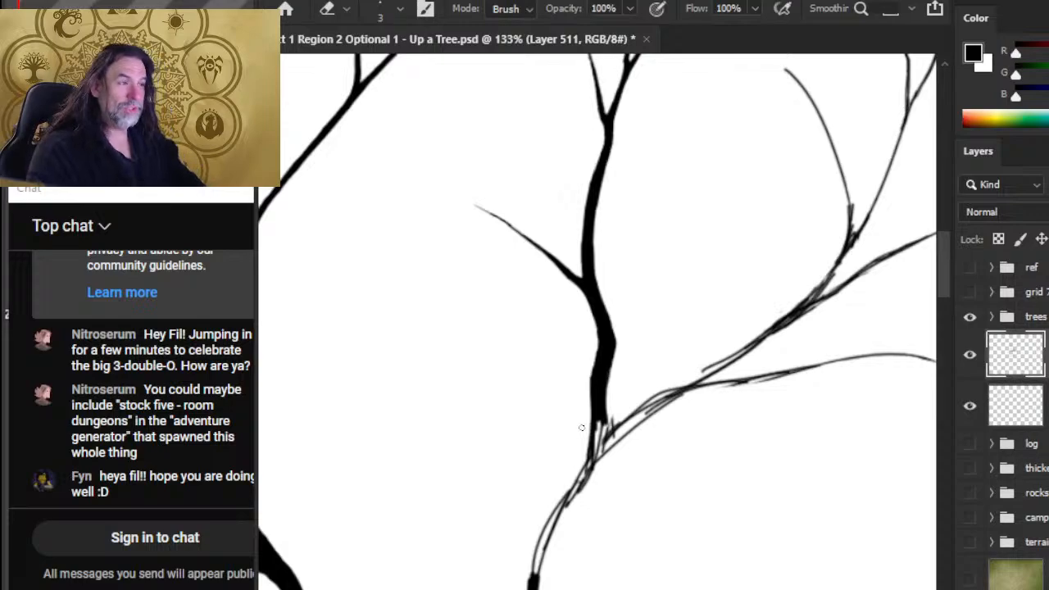
key(b)
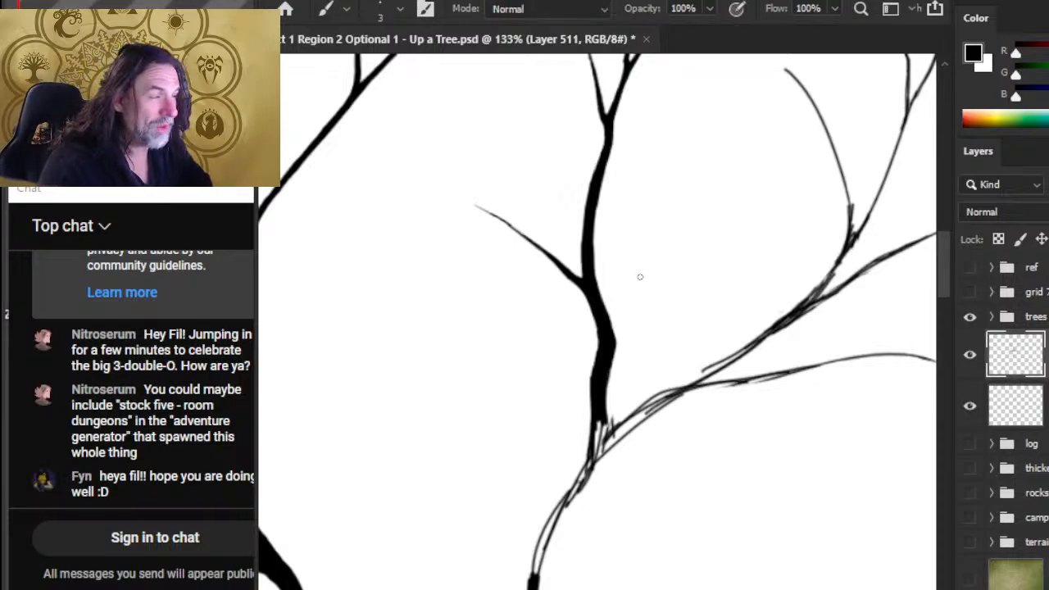
drag(665, 254, 620, 351)
key(ctrl+z)
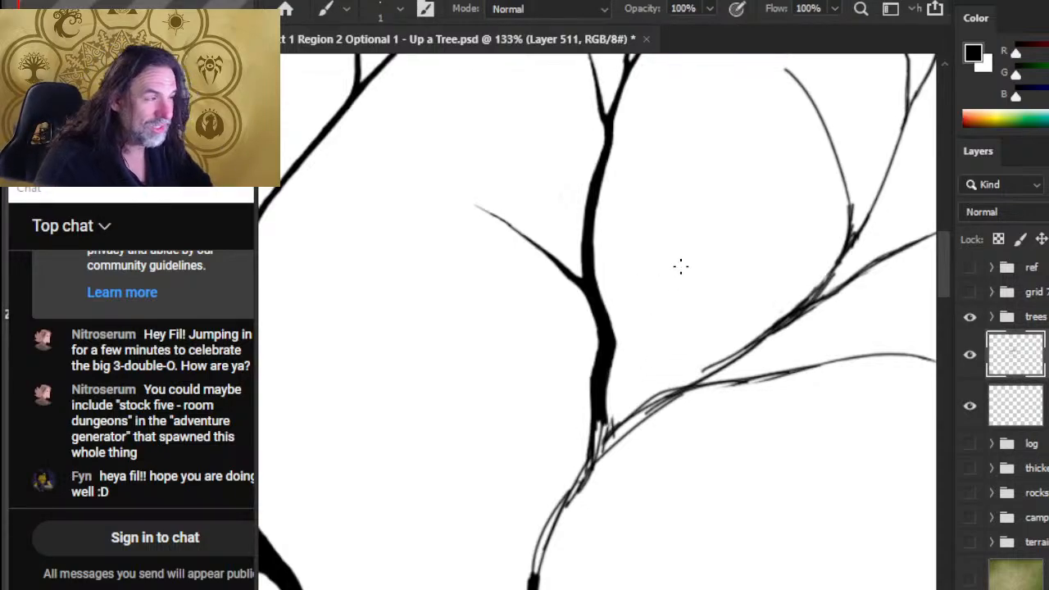
drag(688, 240, 620, 340)
key(ctrl+z)
Draw a thin black twig curving up and to the right from the stem's bend and blend its base into the stem
drag(699, 219, 602, 386)
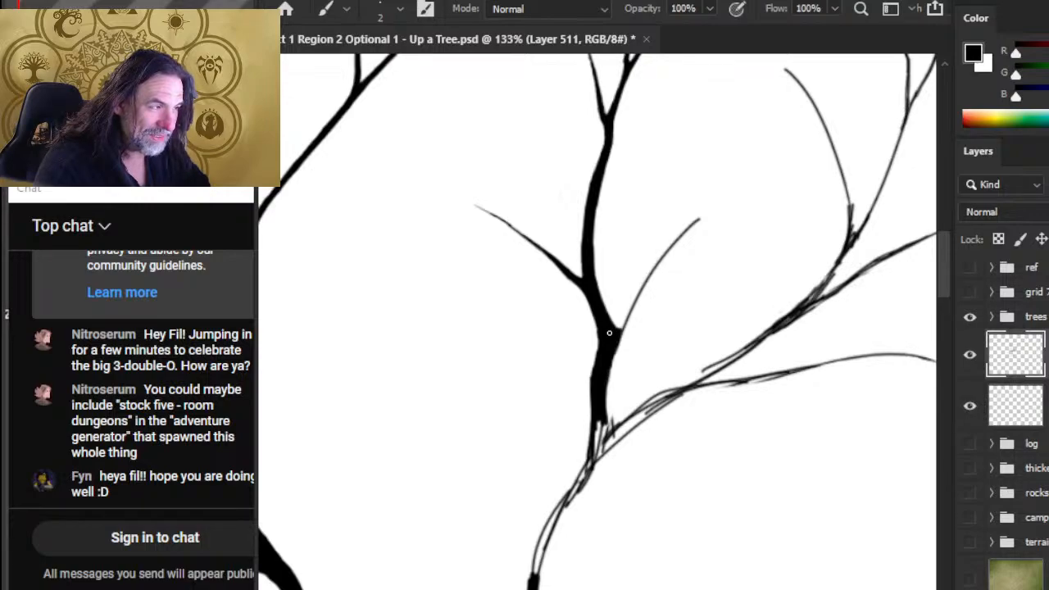
key(e)
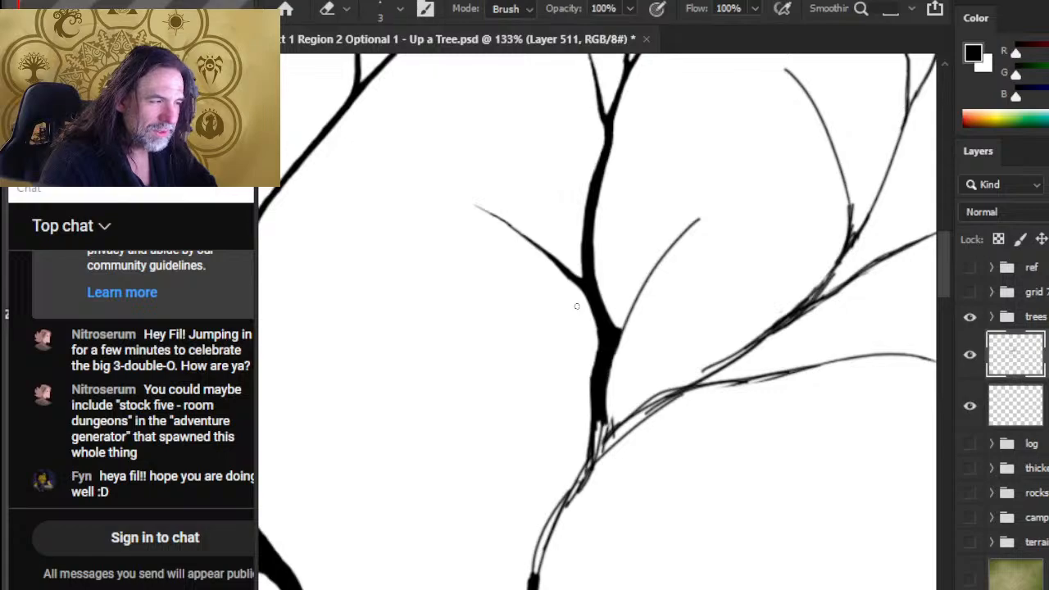
key(b)
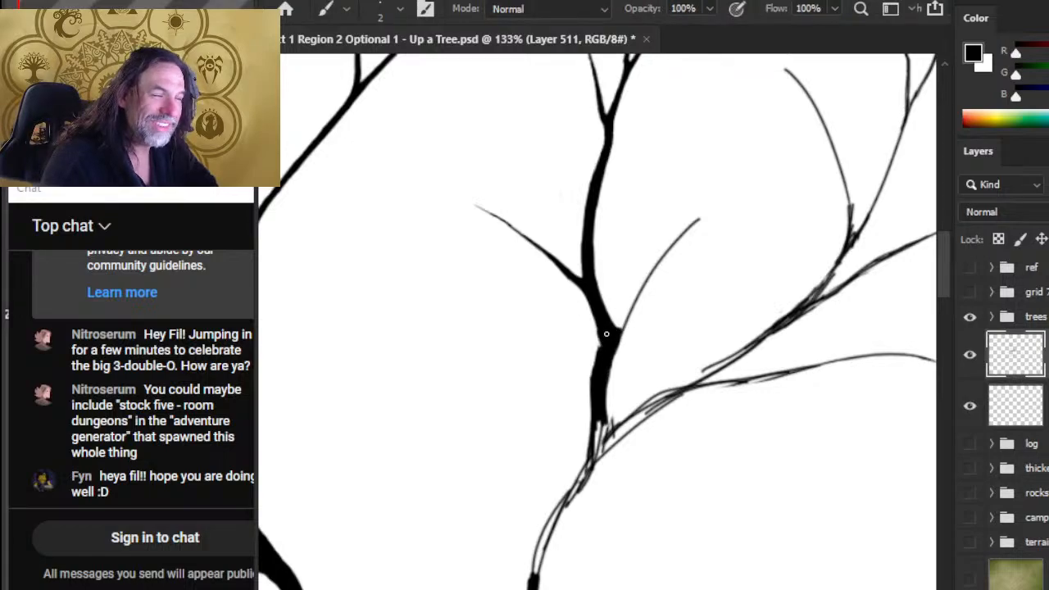
Thicken the lower half of the twig rising right from the stem's bend with 2 px black strokes
key(e)
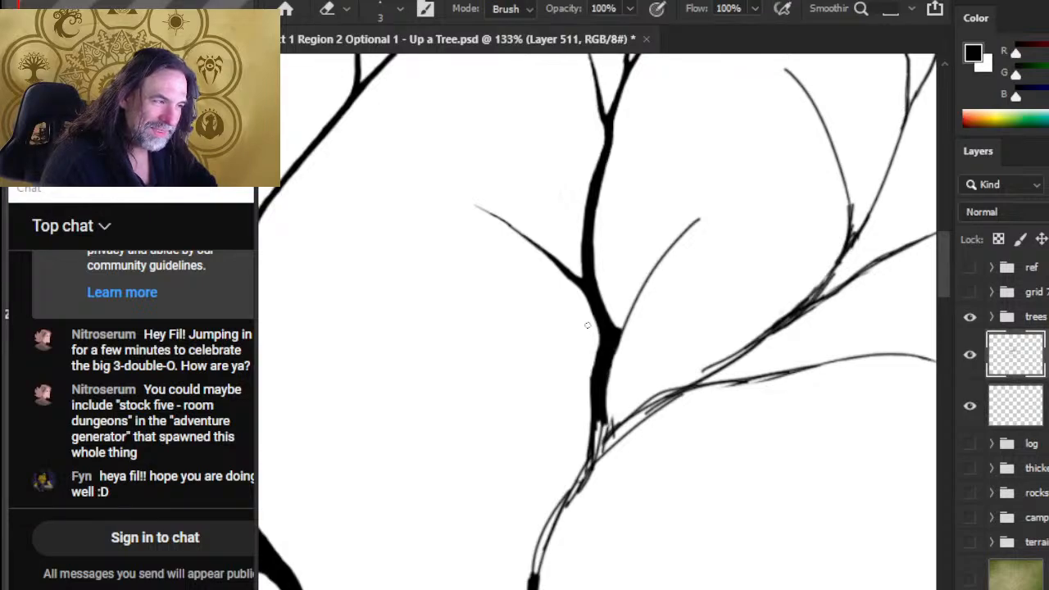
key(b)
mouse_move(638, 292)
mouse_down()
mouse_move(620, 328)
mouse_move(674, 244)
mouse_up()
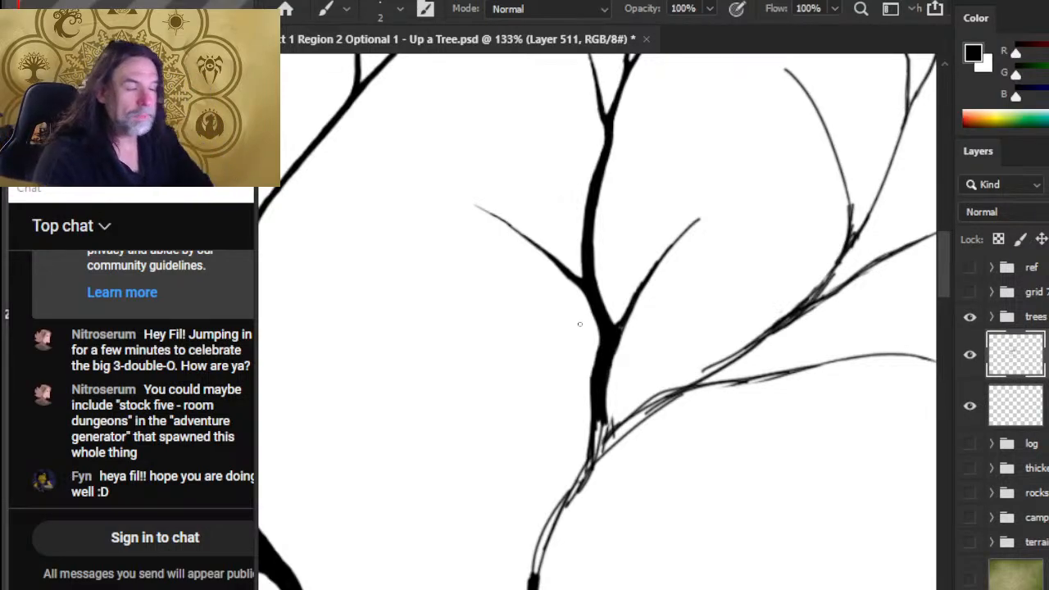
Thicken the stem from below the bend down to the trunk with black strokes, first at 3 px, then 4 px
key(bracketright)
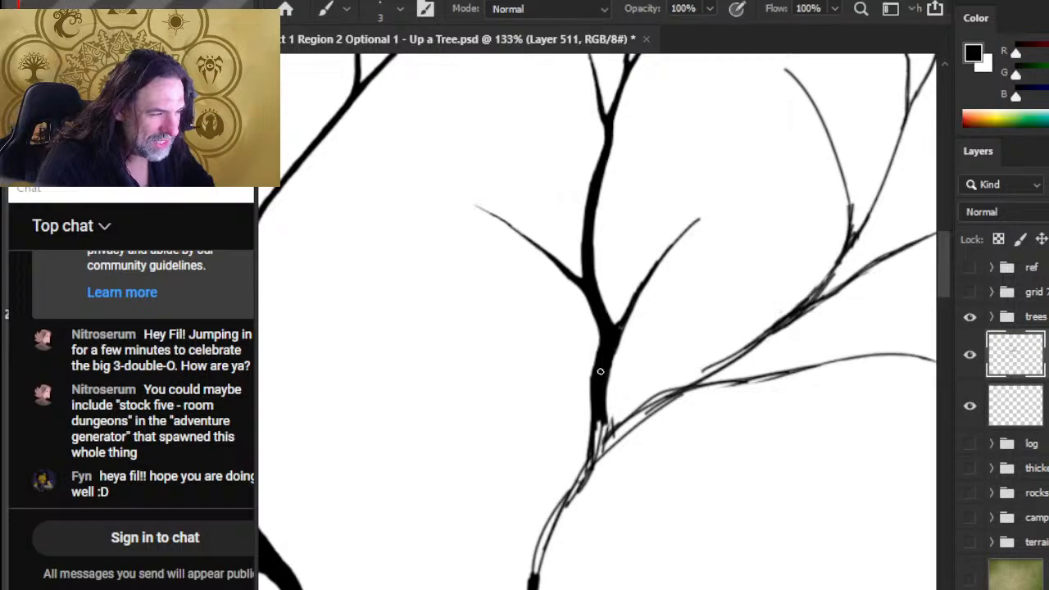
drag(600, 371, 583, 475)
mouse_move(596, 434)
mouse_down()
mouse_move(573, 488)
mouse_move(686, 382)
mouse_move(712, 274)
mouse_move(666, 337)
mouse_up()
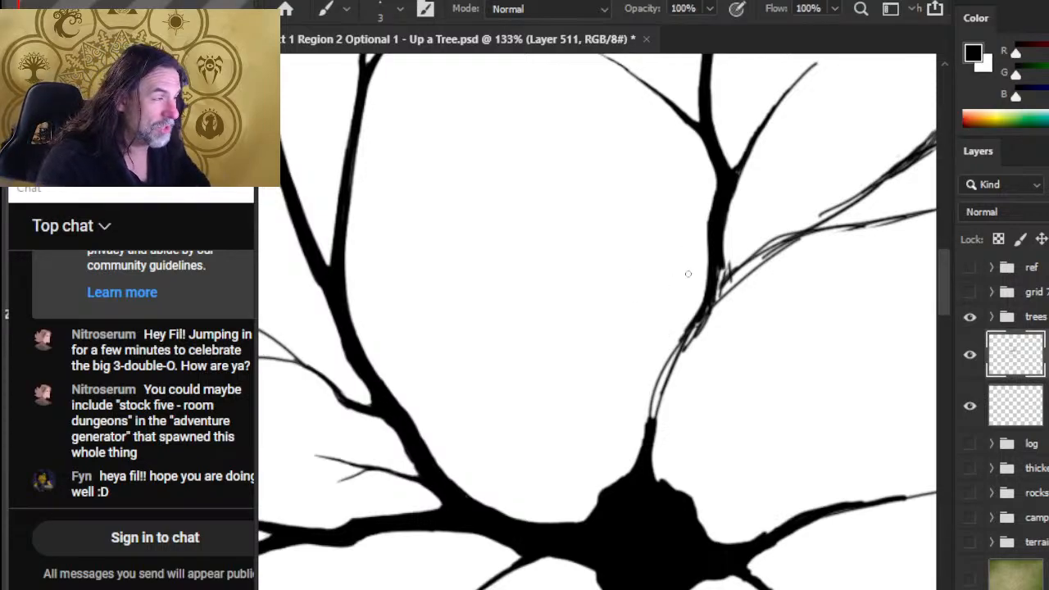
key(bracketright)
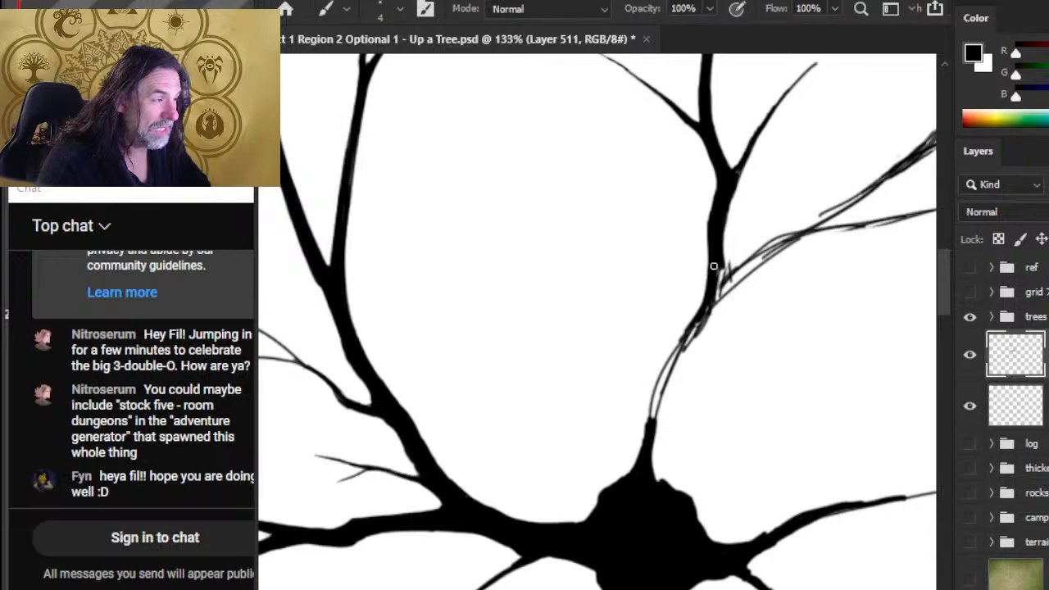
drag(711, 277, 695, 318)
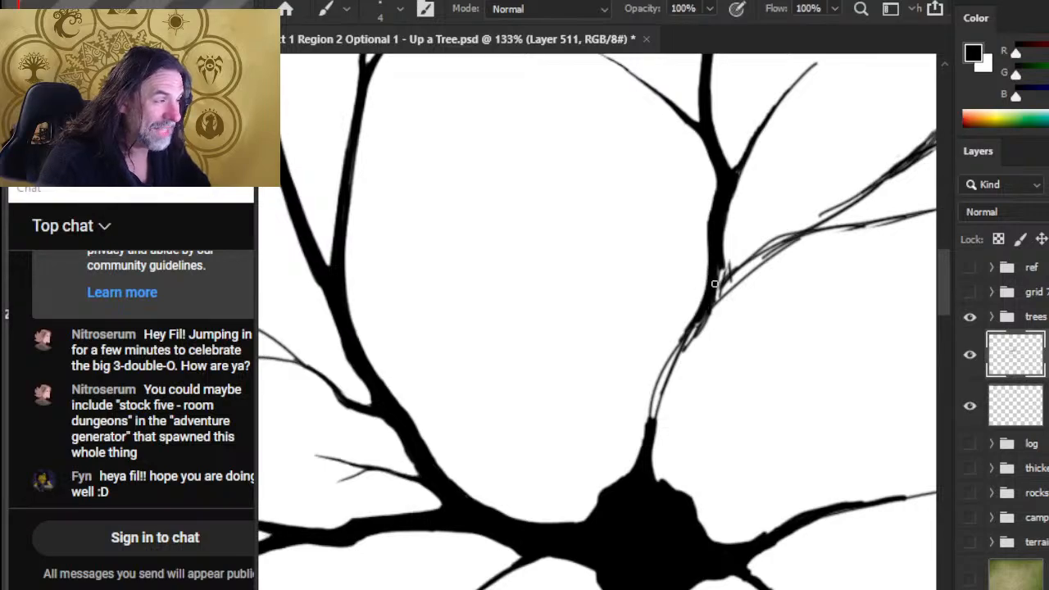
drag(712, 279, 662, 357)
drag(688, 314, 648, 409)
drag(670, 344, 641, 443)
mouse_move(660, 369)
mouse_down()
mouse_move(644, 469)
mouse_move(654, 387)
mouse_move(639, 450)
mouse_up()
mouse_move(649, 409)
mouse_down()
mouse_move(620, 486)
mouse_move(634, 456)
mouse_up()
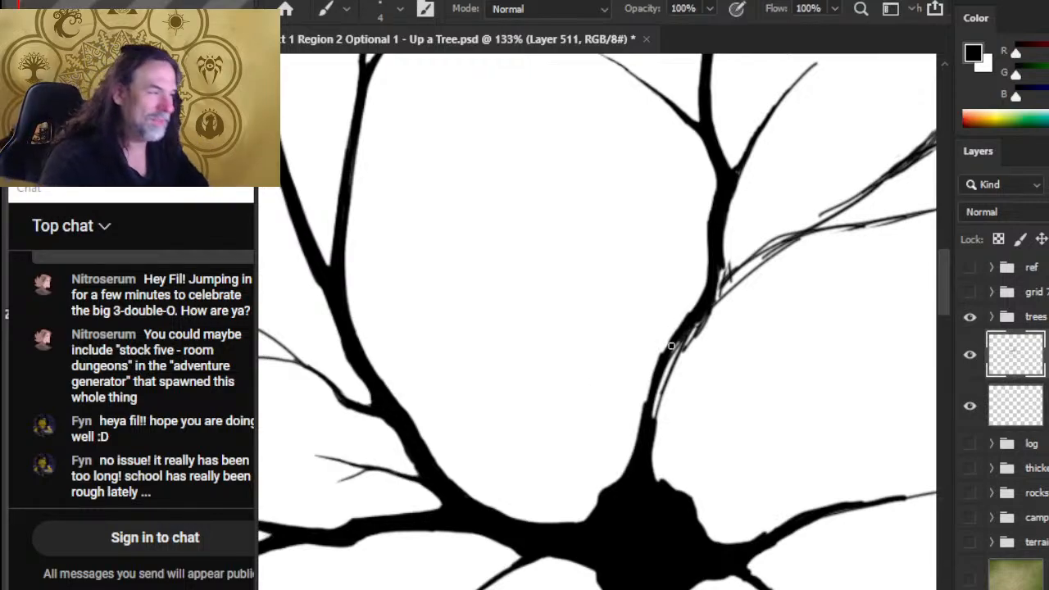
Even out the lower stem's edges with the 4 px brush and erase stray sketch lines along its right side with the 3 px eraser
key(e)
mouse_move(708, 316)
mouse_down()
mouse_move(684, 351)
mouse_move(674, 345)
mouse_move(650, 419)
mouse_up()
key(b)
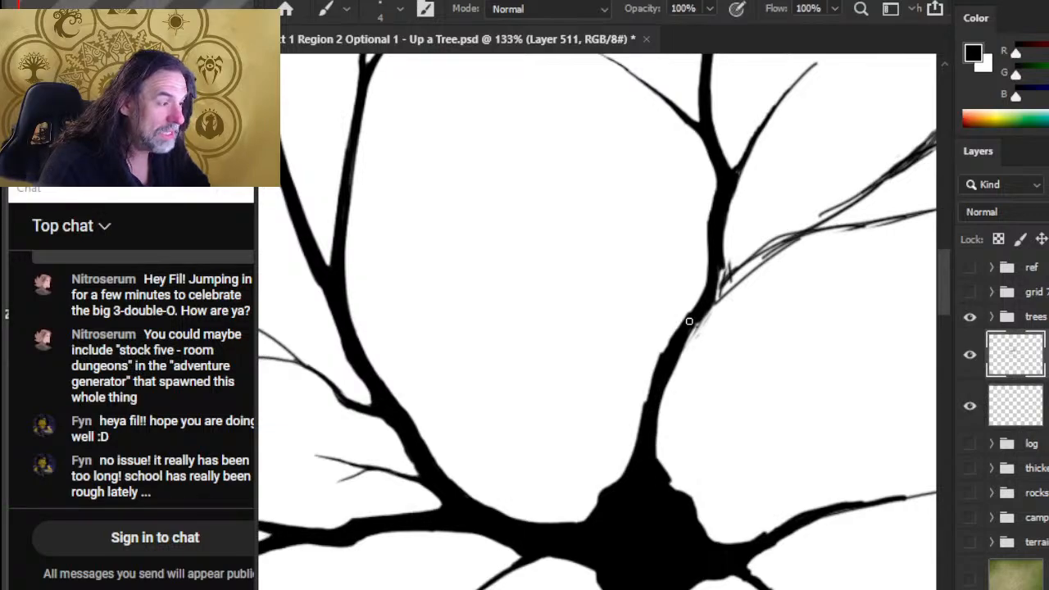
shift+click(688, 321)
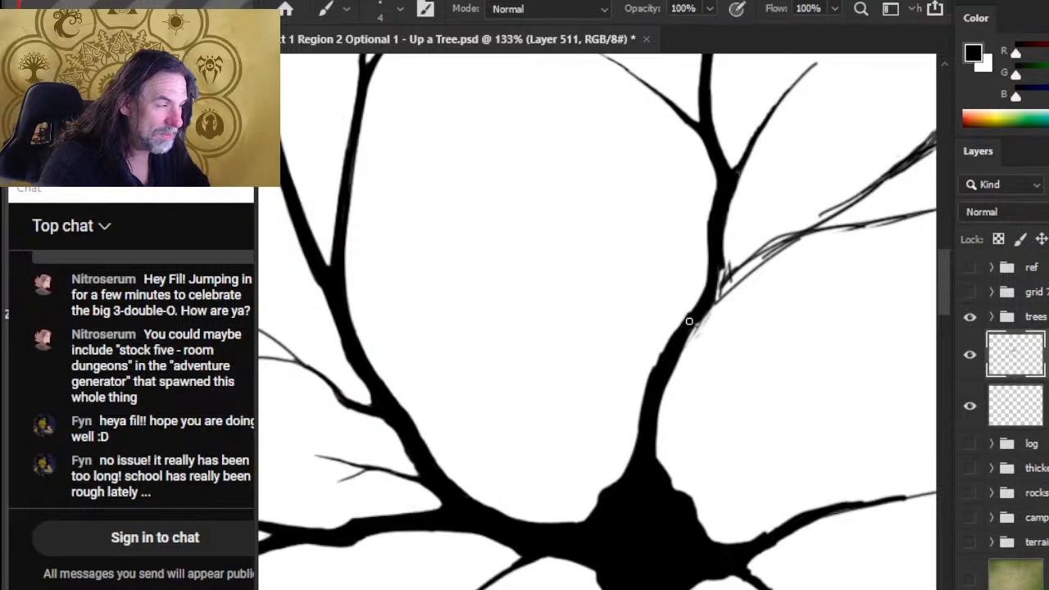
key(e)
shift+click(698, 334)
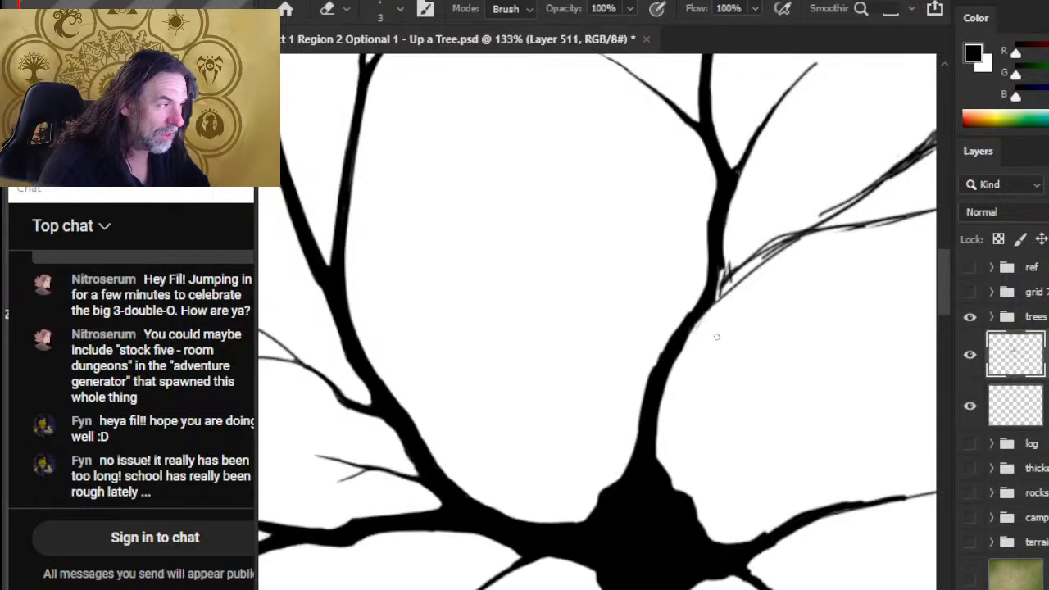
Taper the tip of the long curved twig on the upper right branch with the 5 px eraser
key(z)
drag(755, 355, 650, 393)
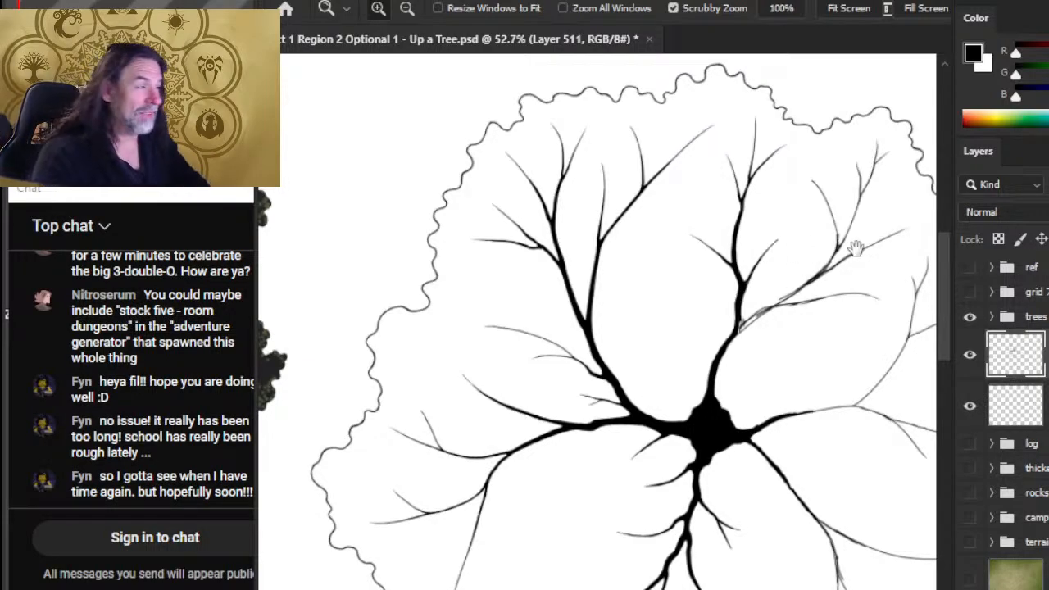
drag(856, 247, 661, 266)
drag(662, 222, 756, 284)
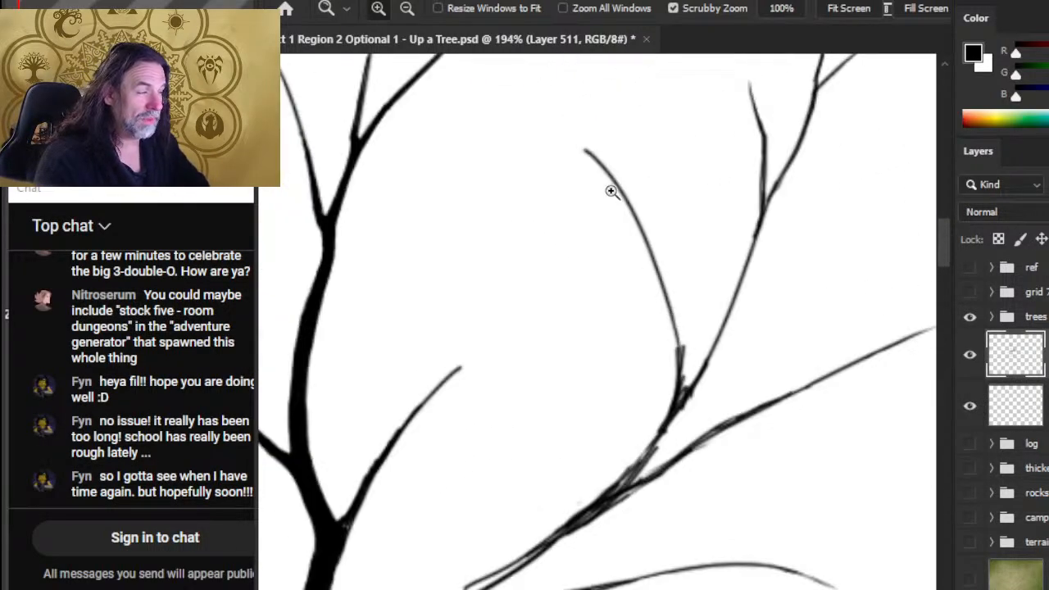
drag(595, 188, 612, 229)
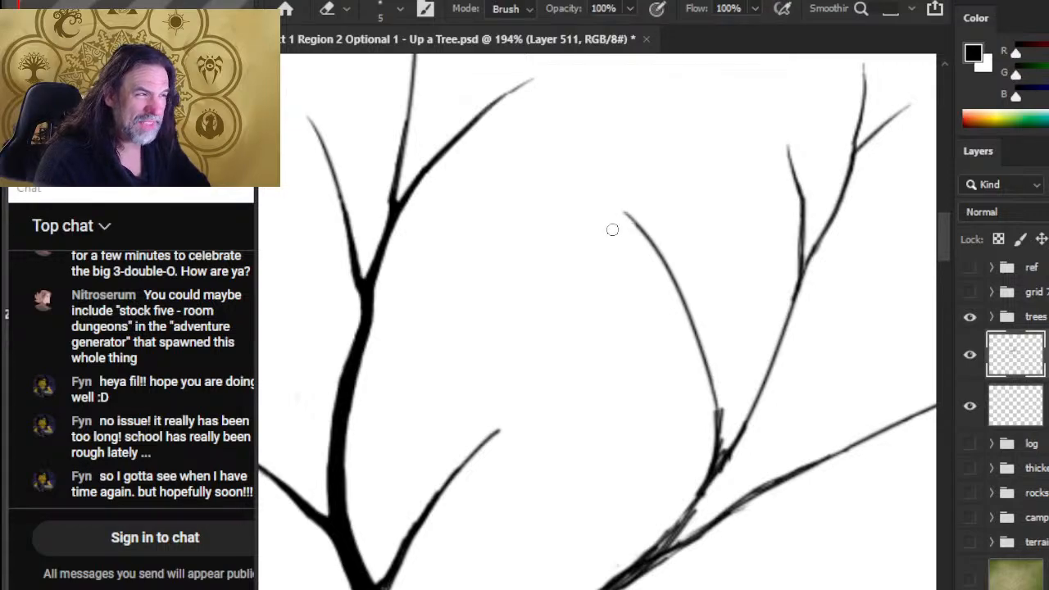
drag(626, 215, 640, 246)
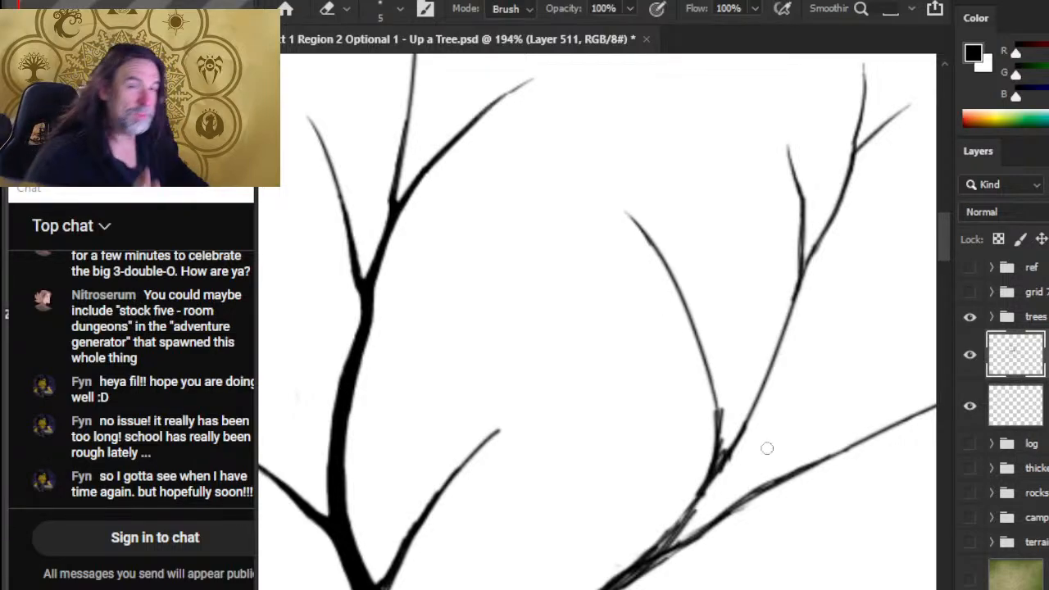
Thicken the segment between the right branch's two topmost forks with the 2 px brush and trim it with the 5 px eraser
drag(750, 230, 671, 287)
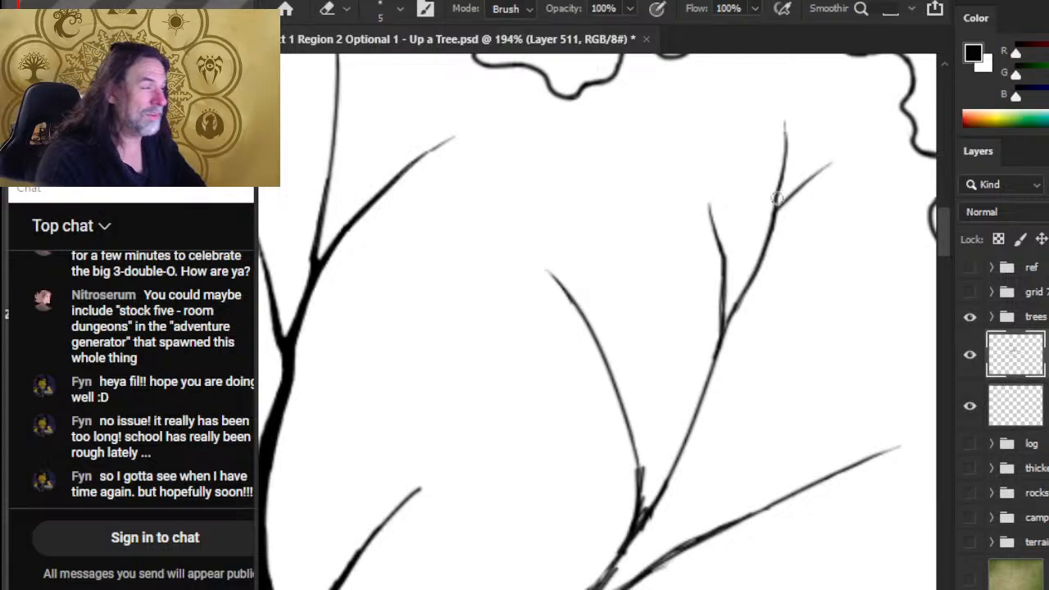
key(b)
key(bracketright)
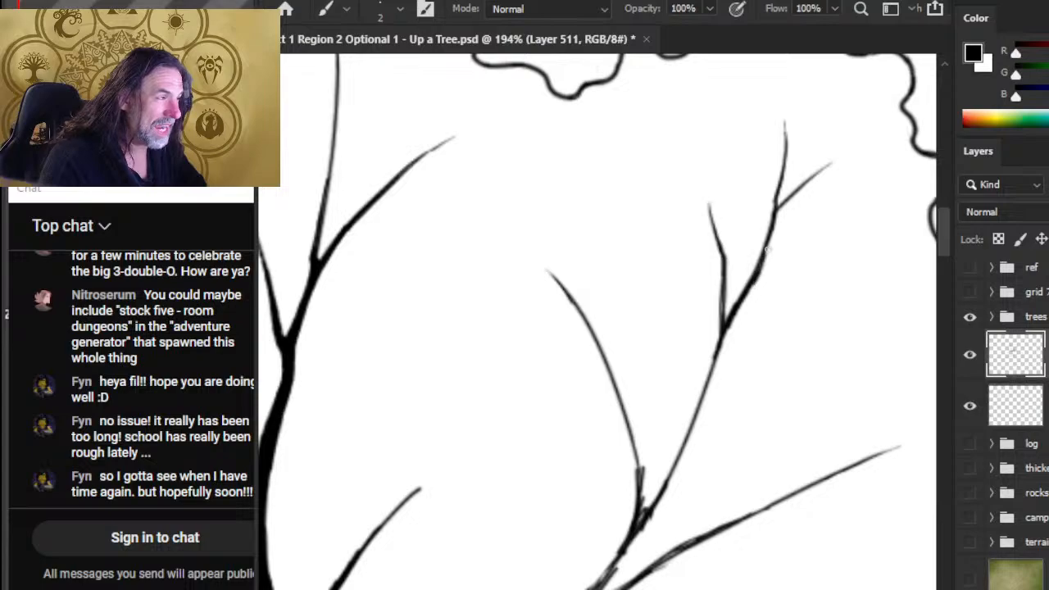
key(e)
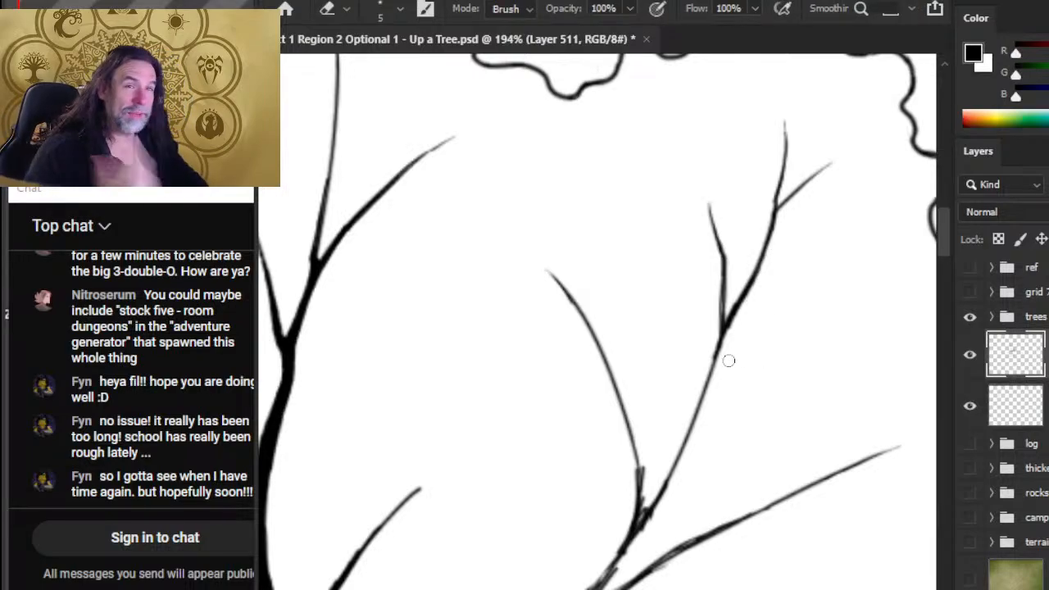
Thicken the stem just below the second fork from the top, alternating the 2 px brush and 5 px eraser
drag(780, 392, 777, 361)
key(b)
drag(726, 293, 714, 337)
key(e)
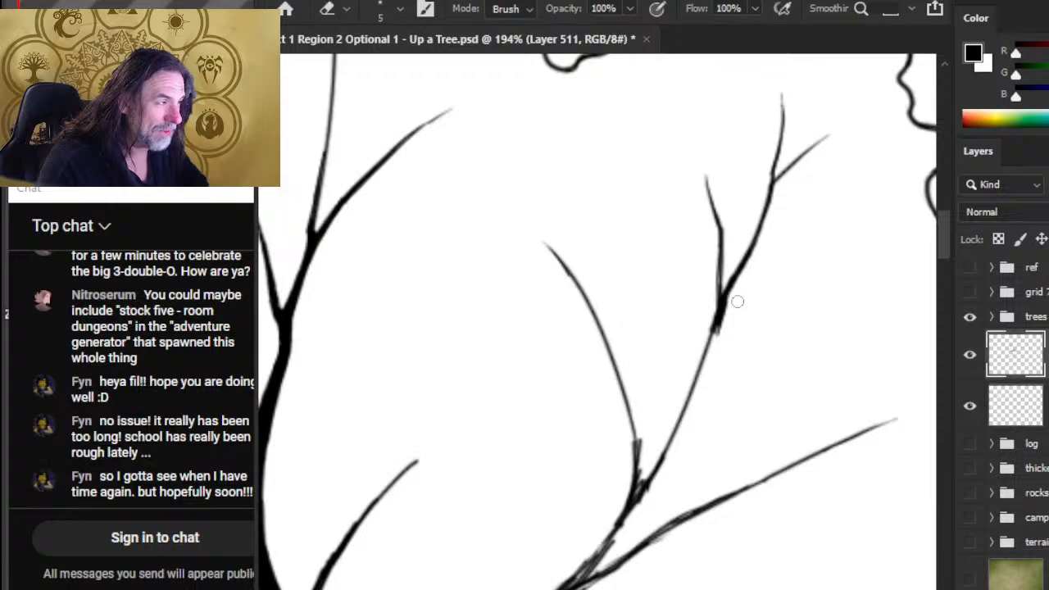
key(b)
drag(719, 316, 701, 354)
key(e)
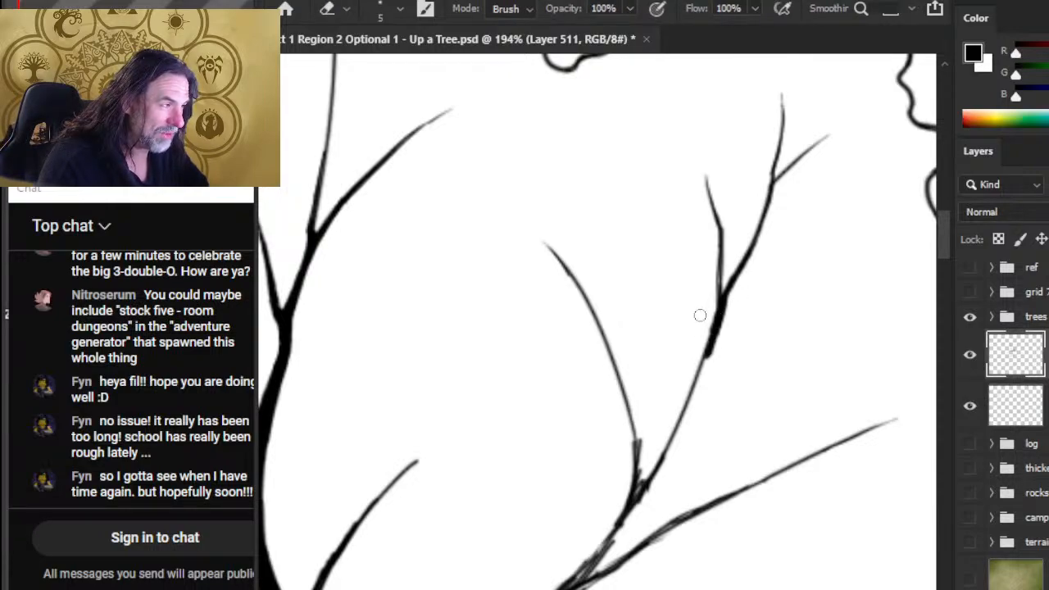
Continue the thickened stem down to its junction with the long curved twig using 2 px black strokes
mouse_move(723, 426)
mouse_down()
mouse_move(751, 311)
mouse_move(733, 290)
mouse_move(713, 327)
mouse_up()
key(b)
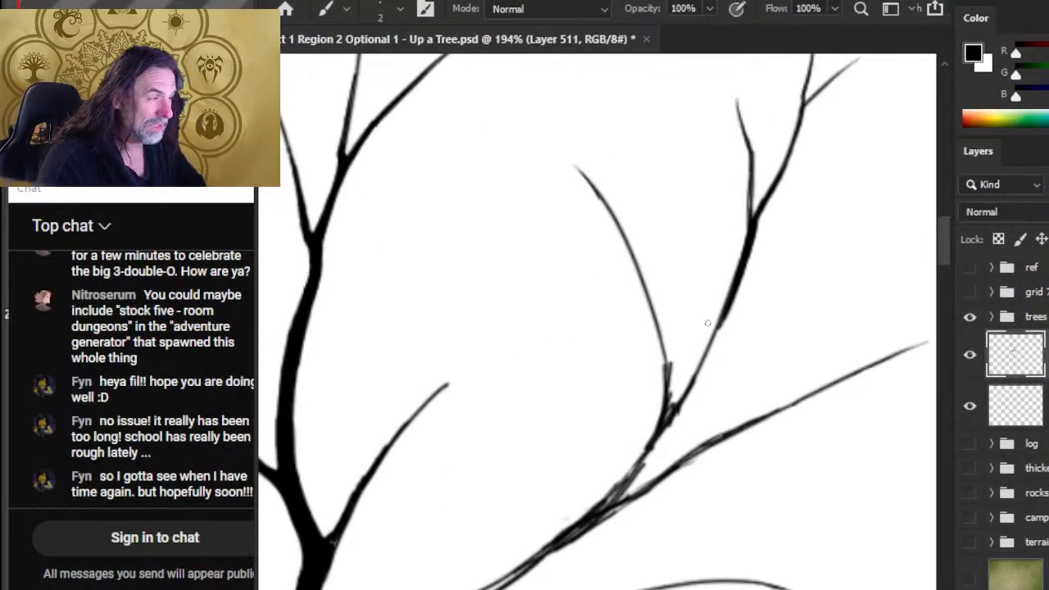
drag(731, 305, 713, 342)
drag(724, 308, 684, 400)
mouse_move(707, 361)
mouse_down()
mouse_move(683, 405)
mouse_move(694, 390)
mouse_up()
drag(720, 333, 675, 416)
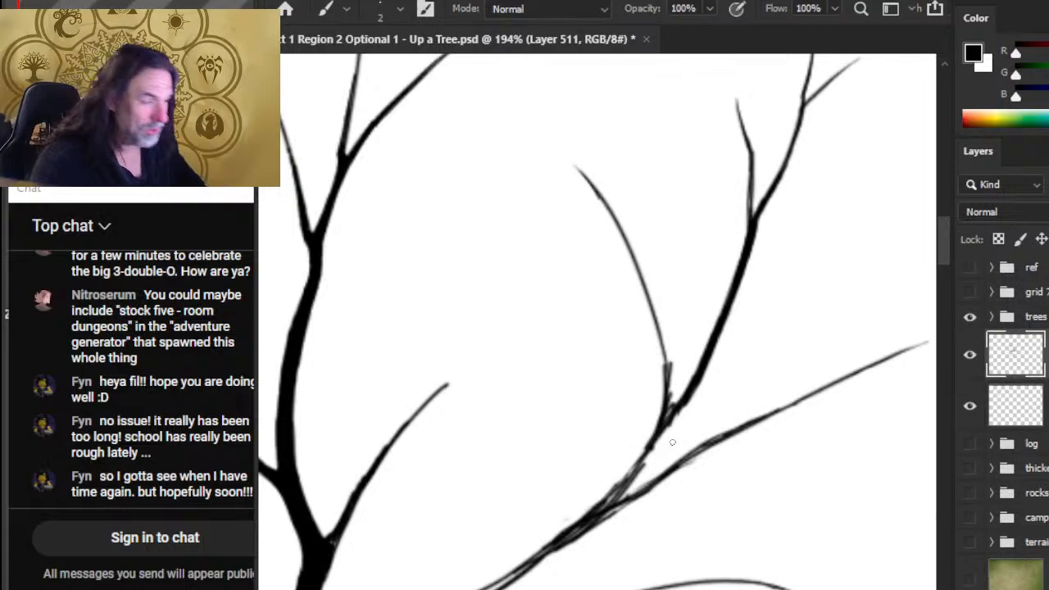
Thicken the base of the long curved twig and clean up its junction with the stem, alternating the brush and eraser
key(e)
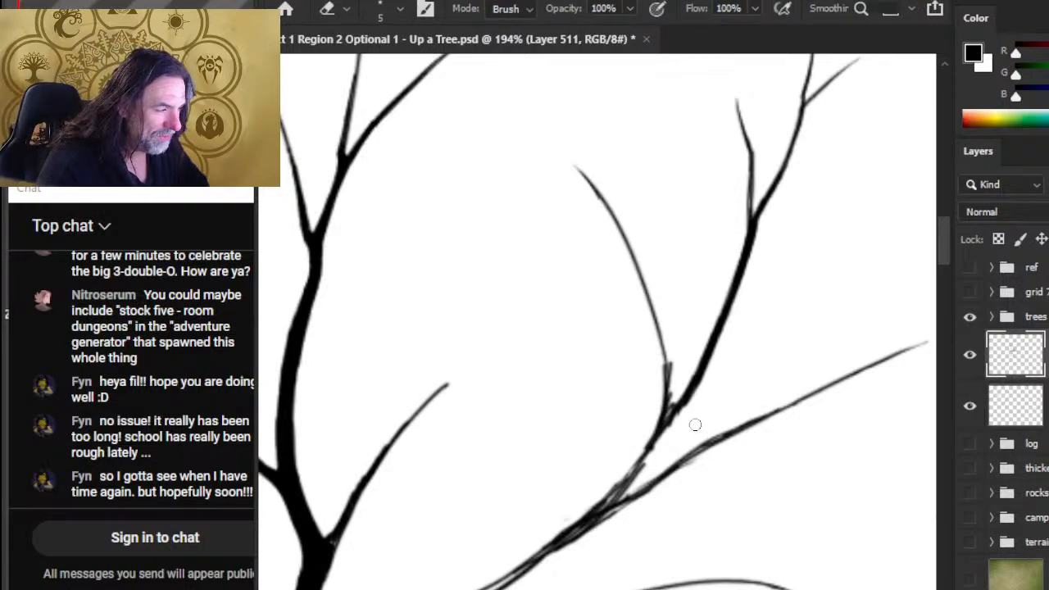
mouse_move(660, 374)
mouse_down()
mouse_move(636, 309)
mouse_move(655, 339)
mouse_up()
key(b)
drag(648, 291, 659, 370)
key(e)
drag(657, 315, 658, 343)
drag(657, 315, 658, 363)
key(b)
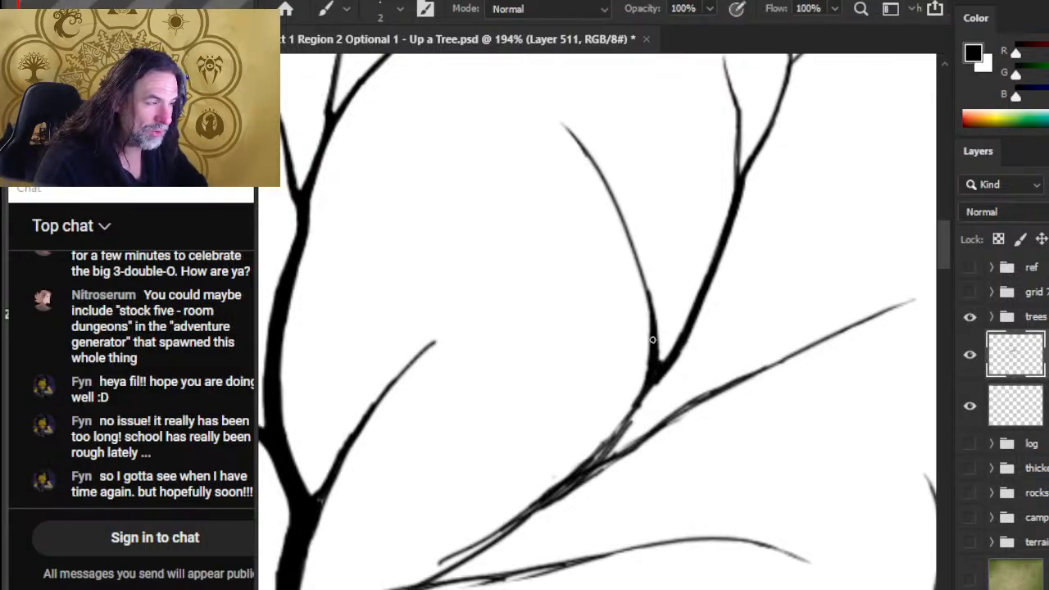
Thicken the stem from the curved twig's junction down toward the straight right side branch with 2 px black strokes
drag(662, 371, 623, 434)
drag(650, 389, 631, 415)
mouse_move(658, 368)
mouse_down()
mouse_move(629, 425)
mouse_move(608, 430)
mouse_up()
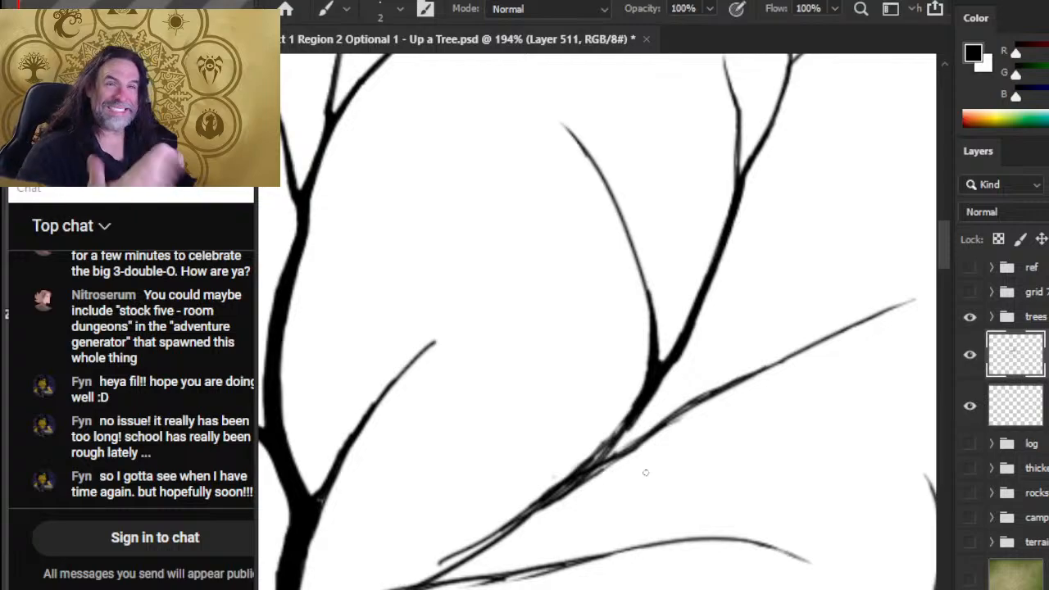
drag(645, 473, 686, 384)
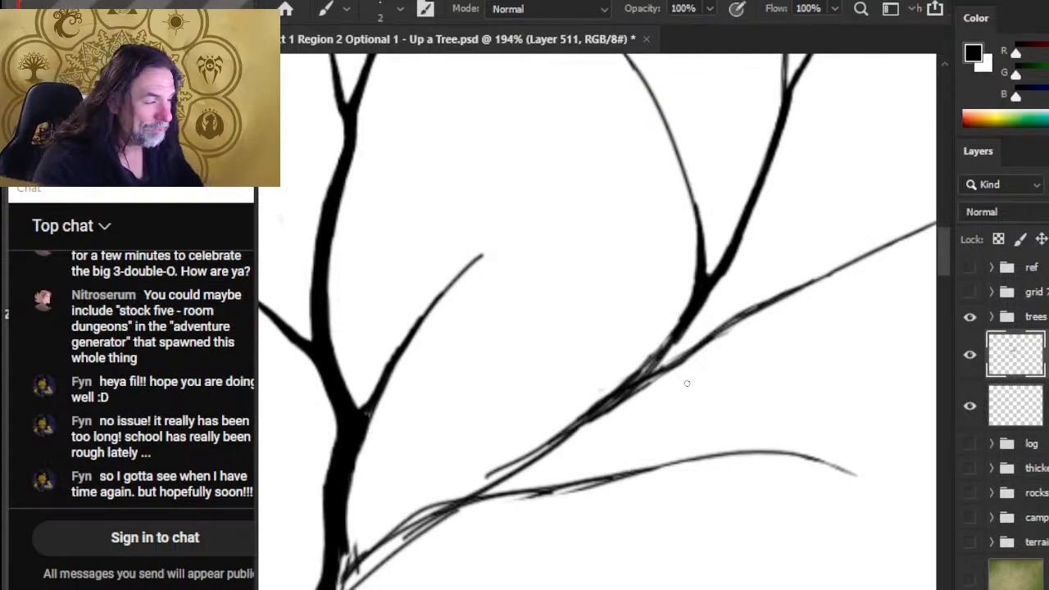
mouse_move(683, 318)
mouse_down()
mouse_move(644, 373)
mouse_move(690, 286)
mouse_up()
Sharpen the fork where the straight side branch meets the stem, alternating the 3 px eraser and 2 px brush
key(e)
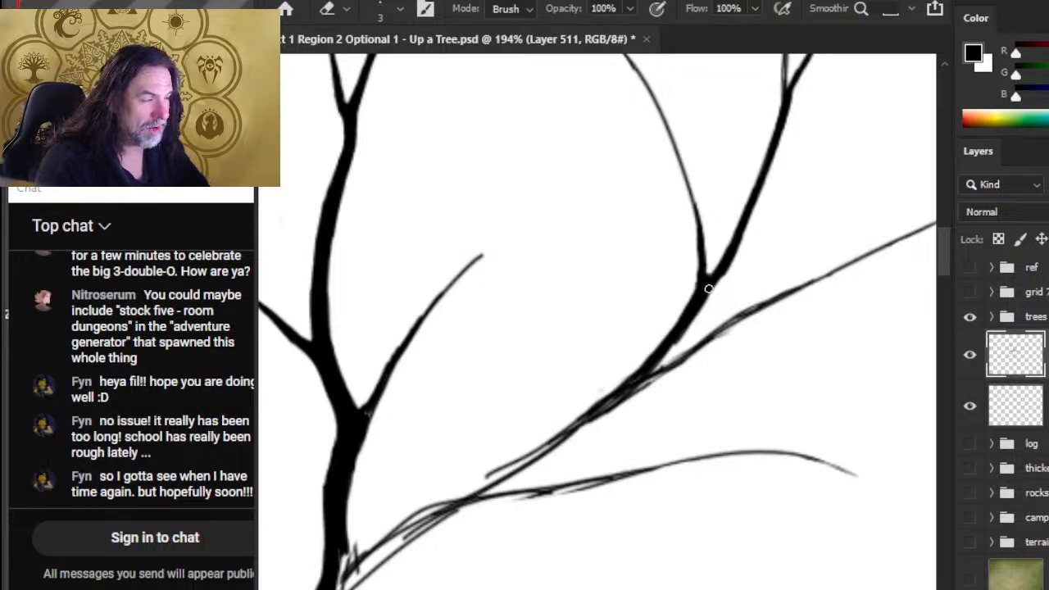
key(b)
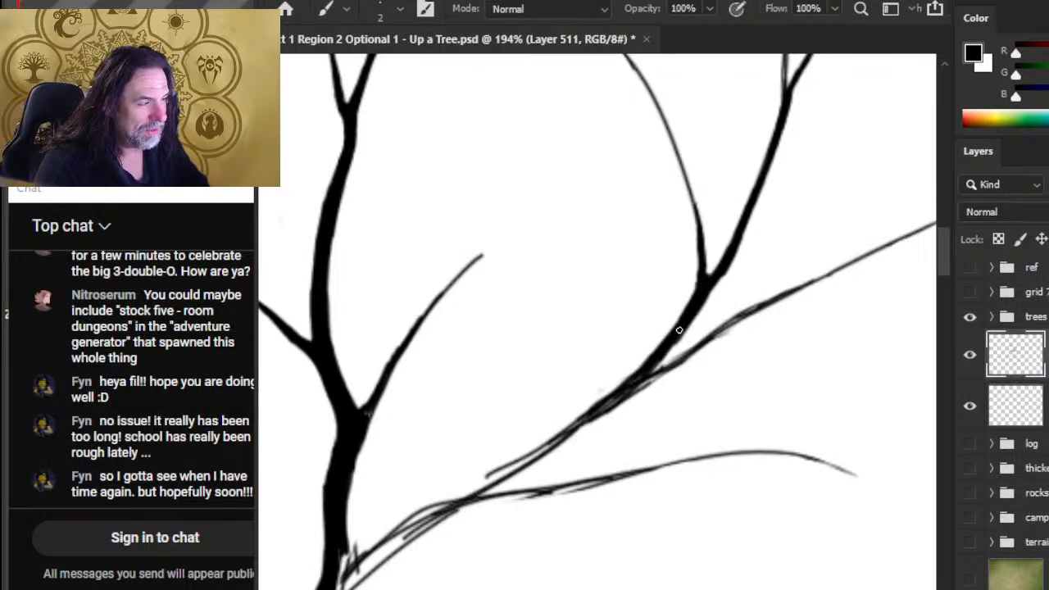
key(e)
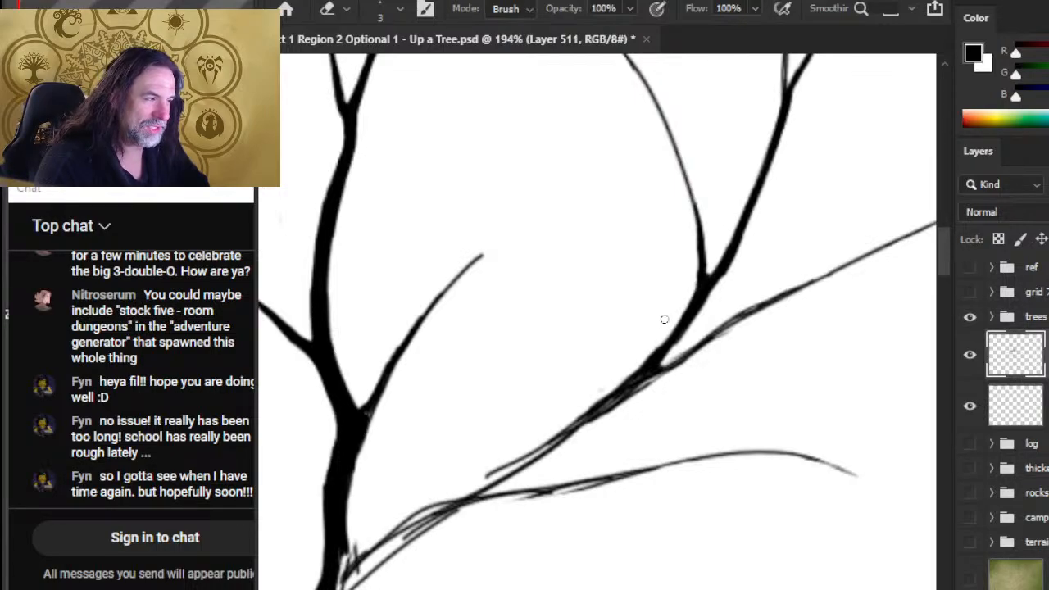
key(b)
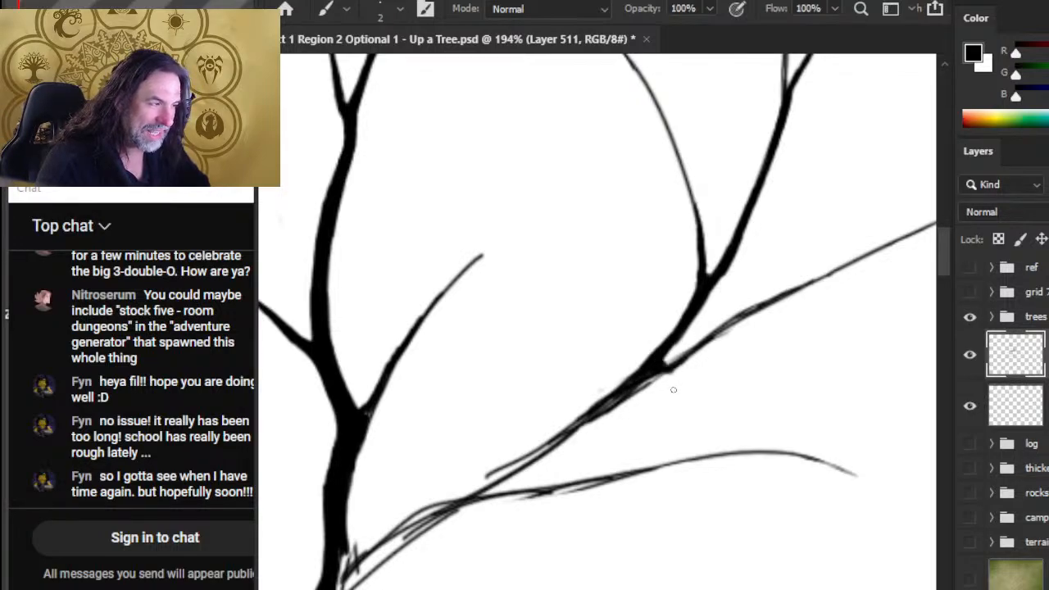
key(e)
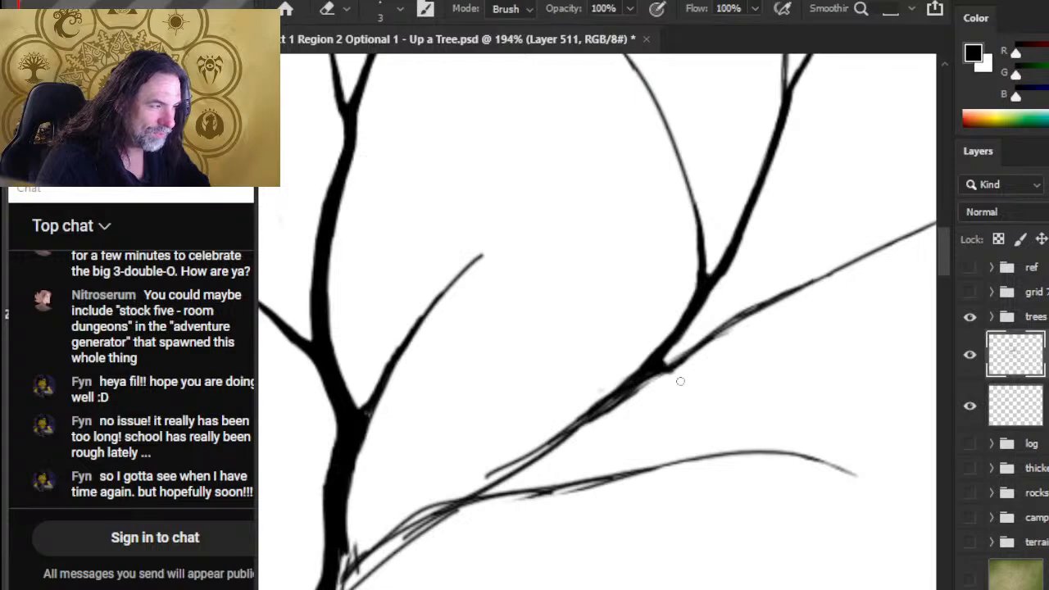
Thicken the base of the straight side branch with the 2 px brush and trim its edge with the 3 px eraser
key(b)
drag(661, 362, 741, 327)
key(e)
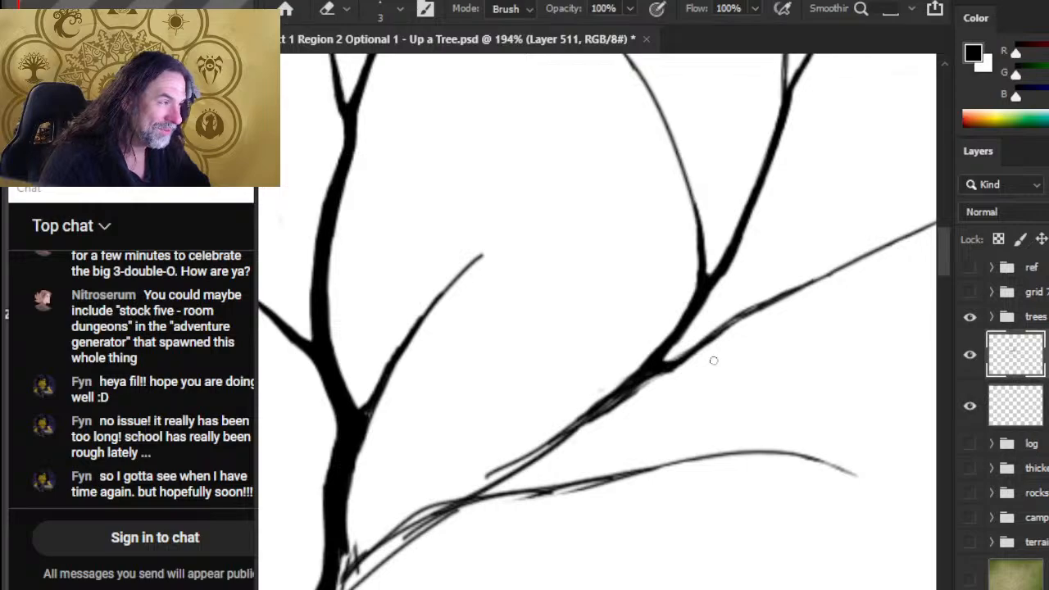
drag(757, 310, 729, 326)
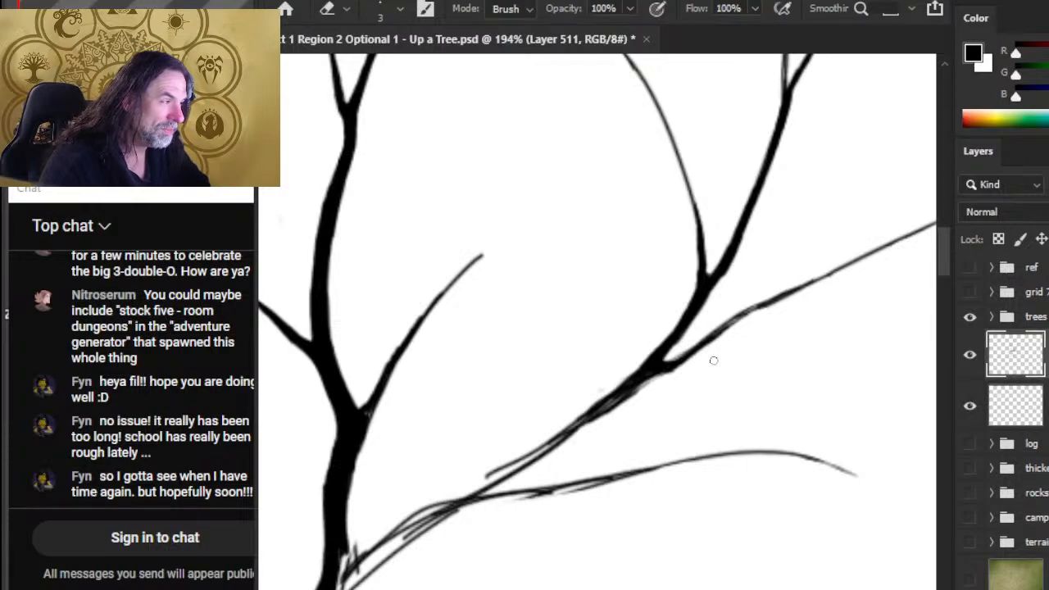
Thicken the right branch from the straight side branch's fork down to the lower side branch with 3 px black strokes
key(z)
drag(801, 370, 703, 372)
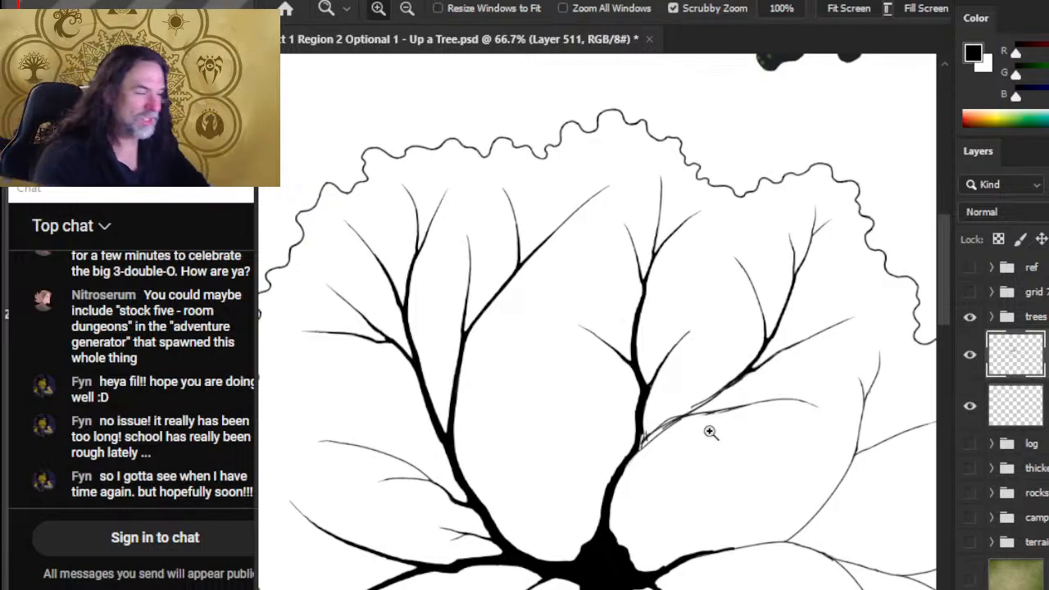
drag(697, 433, 773, 429)
key(b)
mouse_move(644, 400)
mouse_down()
mouse_move(693, 368)
mouse_move(658, 390)
mouse_up()
drag(703, 366, 639, 398)
mouse_move(706, 363)
mouse_down()
mouse_move(660, 385)
mouse_move(787, 307)
mouse_move(774, 327)
mouse_up()
Even out the right branch's edges just below the straight side branch's fork, alternating the 3 px eraser and 3 px black brush
key(e)
mouse_move(820, 294)
mouse_down()
mouse_move(783, 320)
mouse_move(847, 283)
mouse_move(829, 268)
mouse_move(779, 316)
mouse_up()
key(b)
drag(824, 269, 768, 318)
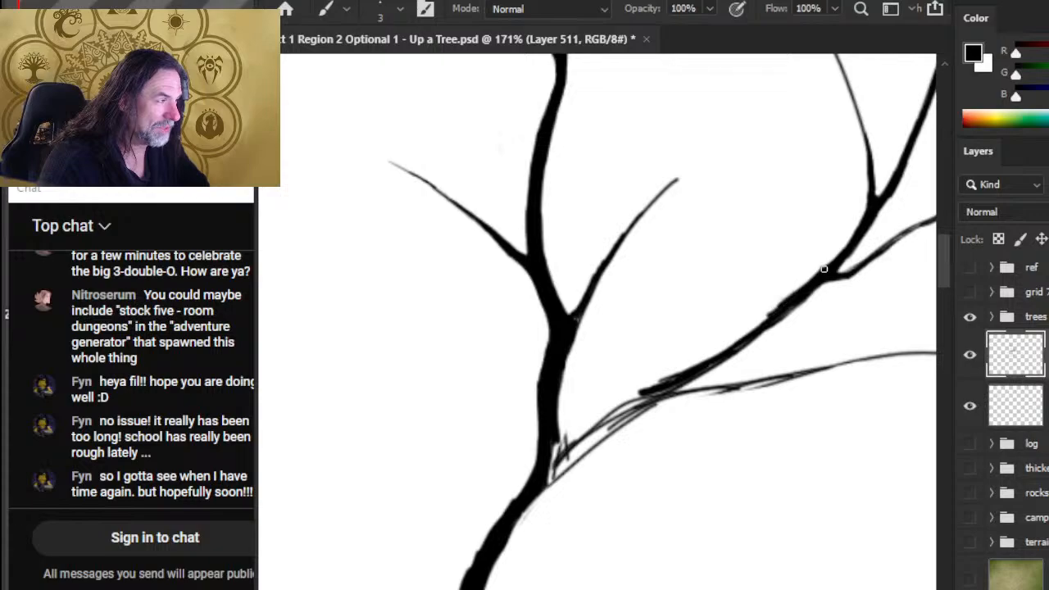
key(e)
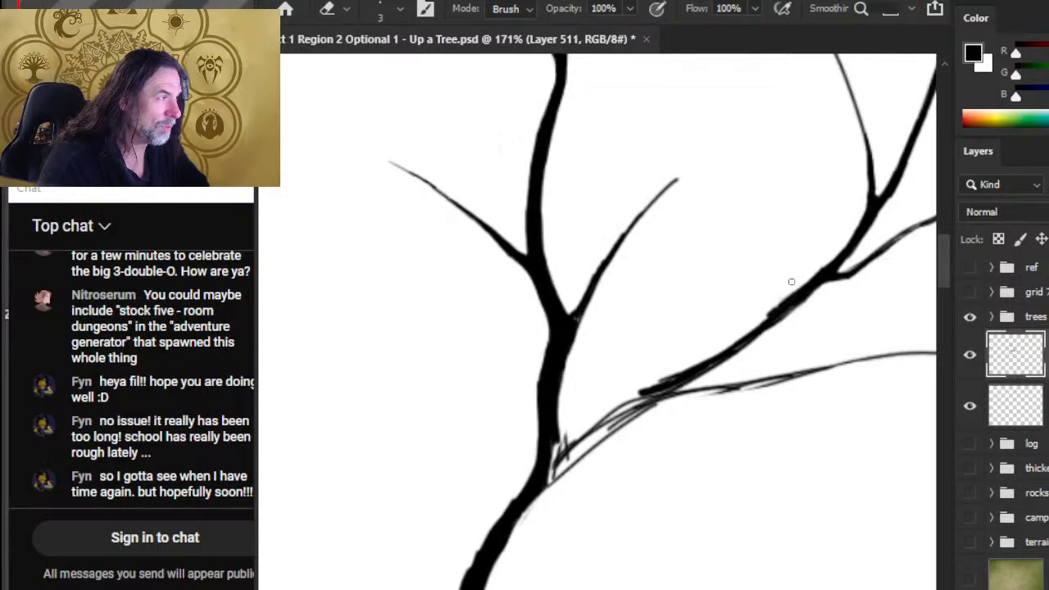
drag(886, 216, 909, 159)
drag(795, 282, 766, 316)
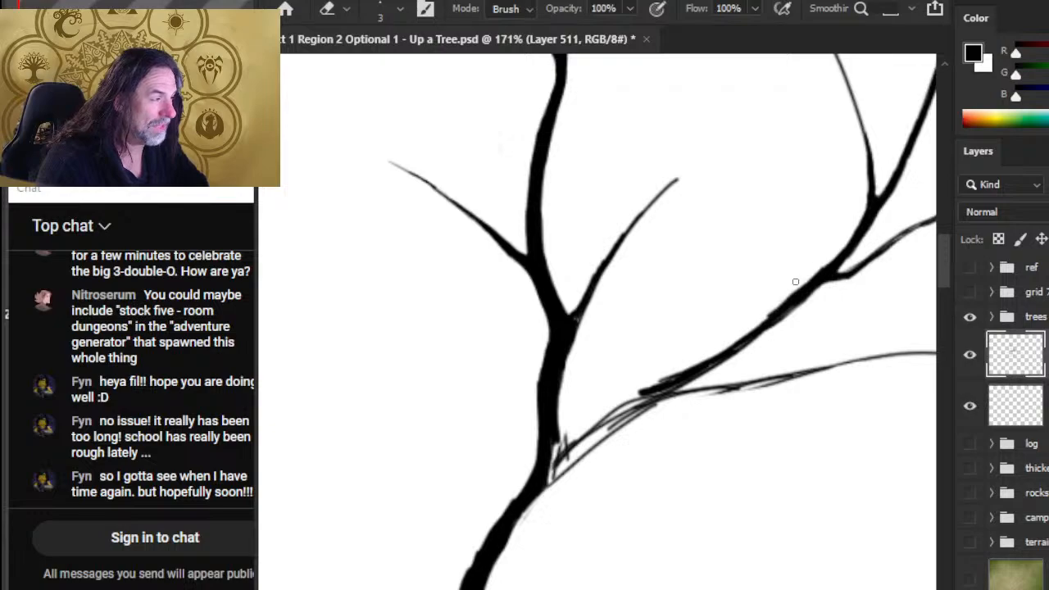
key(b)
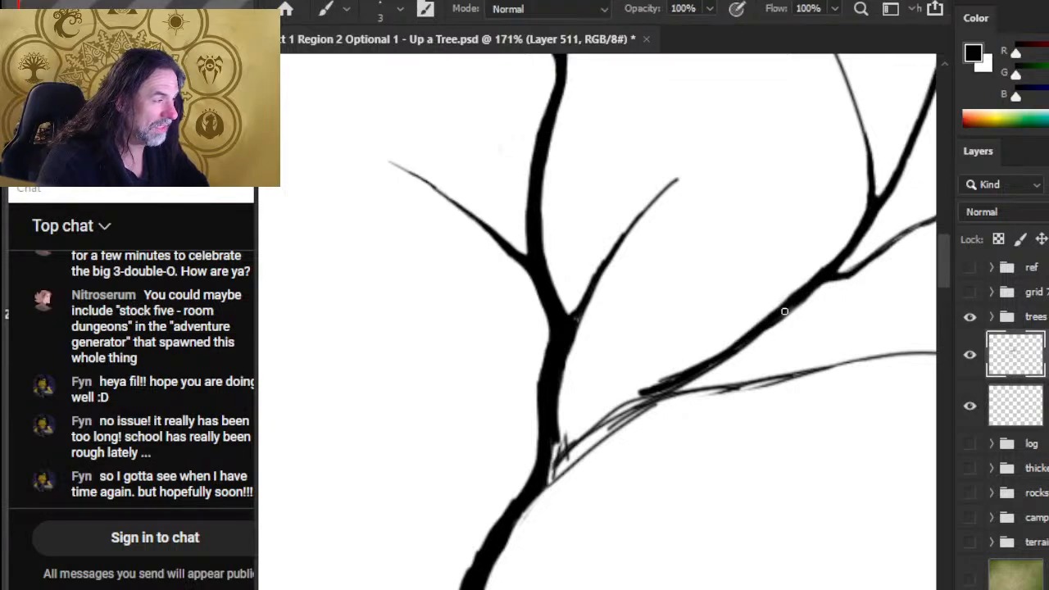
mouse_move(777, 308)
mouse_down()
mouse_move(711, 357)
mouse_move(773, 313)
mouse_up()
Thicken the right branch from the lower side branch down to the main stem with 3 px black strokes, trimming its edges with the eraser
mouse_move(701, 374)
mouse_down()
mouse_move(754, 337)
mouse_move(583, 431)
mouse_move(629, 410)
mouse_move(627, 398)
mouse_move(562, 455)
mouse_move(555, 447)
mouse_move(552, 469)
mouse_up()
key(e)
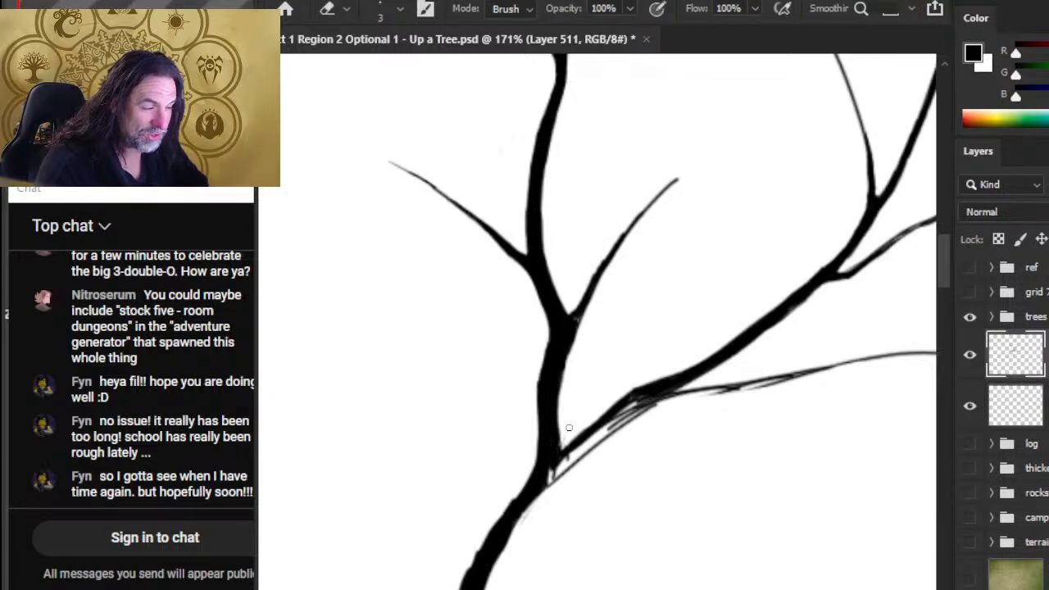
key(b)
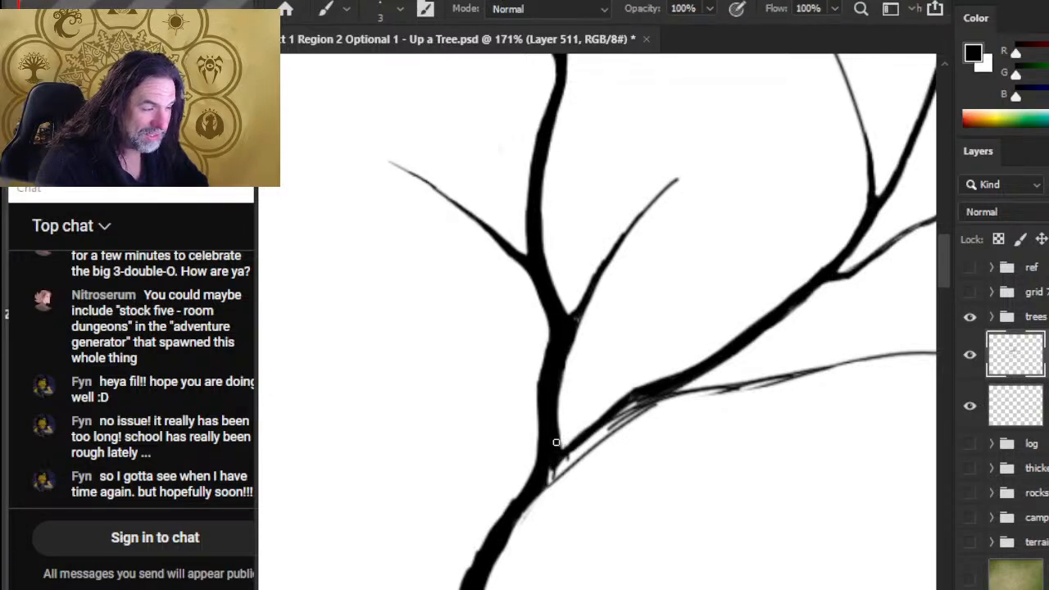
drag(568, 455, 648, 396)
key(e)
mouse_move(625, 439)
mouse_down()
mouse_move(603, 434)
mouse_move(627, 405)
mouse_move(550, 477)
mouse_move(587, 455)
mouse_up()
key(b)
drag(629, 393, 601, 415)
Thicken the base of the lower curved side branch with the 3 px brush, tapering it toward the tip
drag(678, 395, 786, 379)
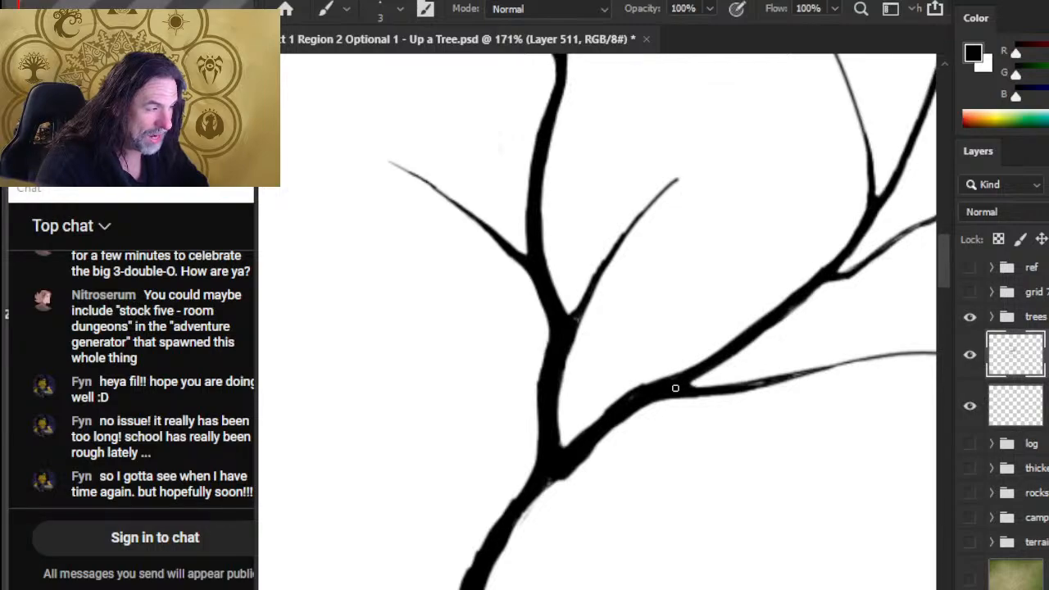
key(z)
drag(763, 434, 688, 477)
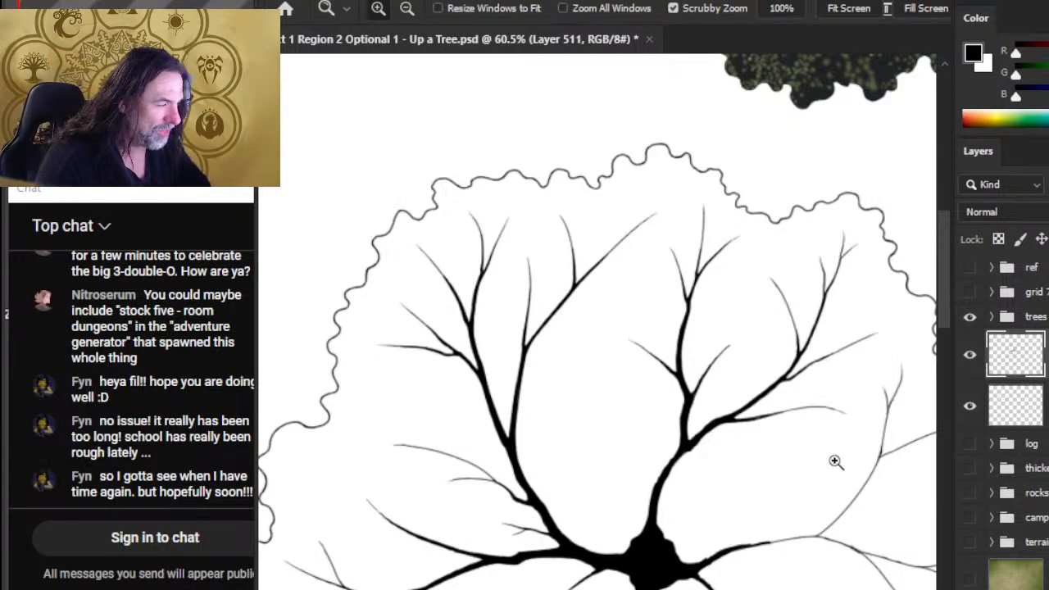
mouse_move(730, 445)
mouse_down()
mouse_move(812, 466)
mouse_move(655, 417)
mouse_move(648, 360)
mouse_move(752, 339)
mouse_up()
key(e)
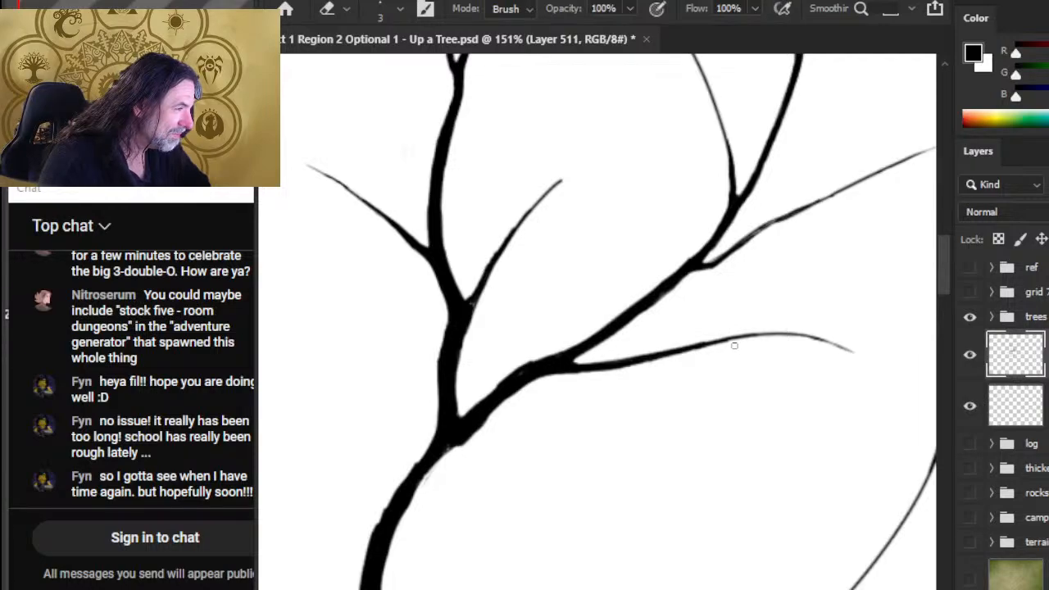
Build up the right branch's upper edge above the lower side branch with black strokes and trim it with the 3 px eraser
key(z)
mouse_move(772, 386)
mouse_down()
mouse_move(690, 391)
mouse_move(719, 349)
mouse_up()
key(b)
mouse_move(599, 394)
mouse_down()
mouse_move(675, 358)
mouse_move(655, 370)
mouse_up()
key(e)
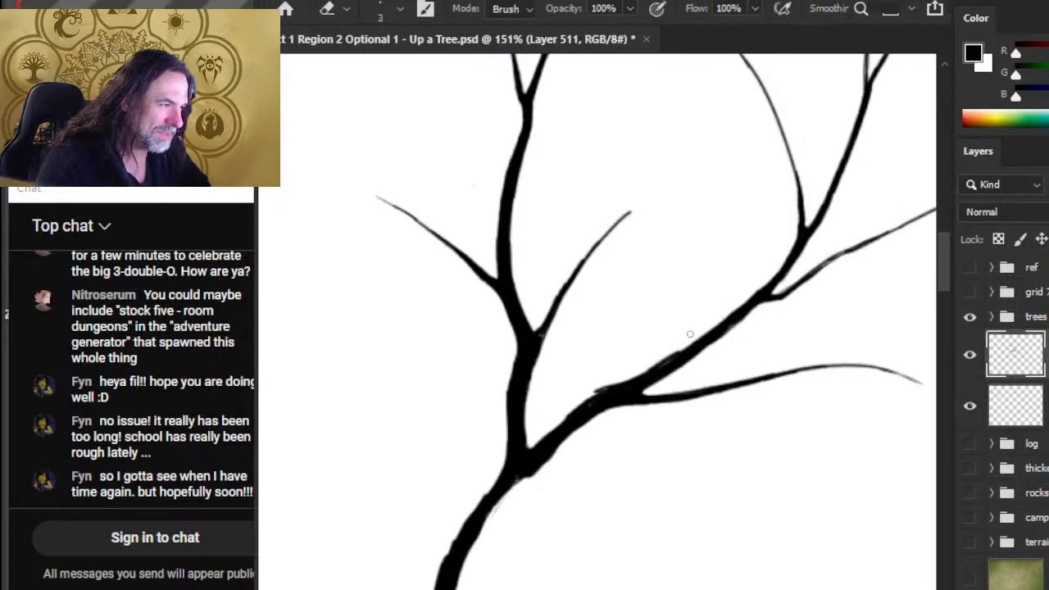
mouse_move(698, 337)
mouse_down()
mouse_move(660, 359)
mouse_move(757, 298)
mouse_up()
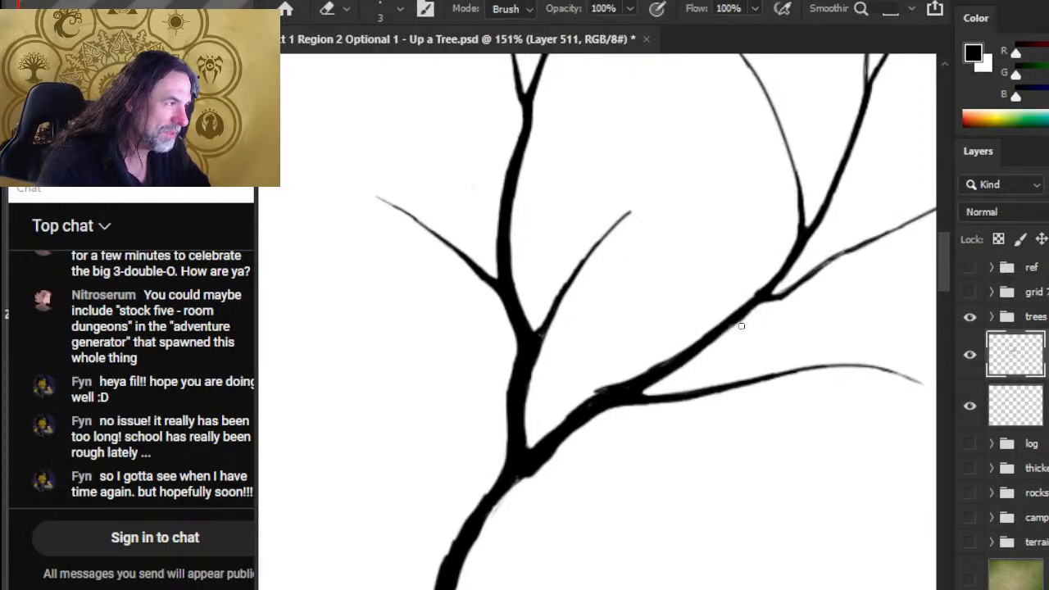
Refine the fork where the straight side branch leaves the right branch, alternating the 2 px brush and 3 px eraser
key(b)
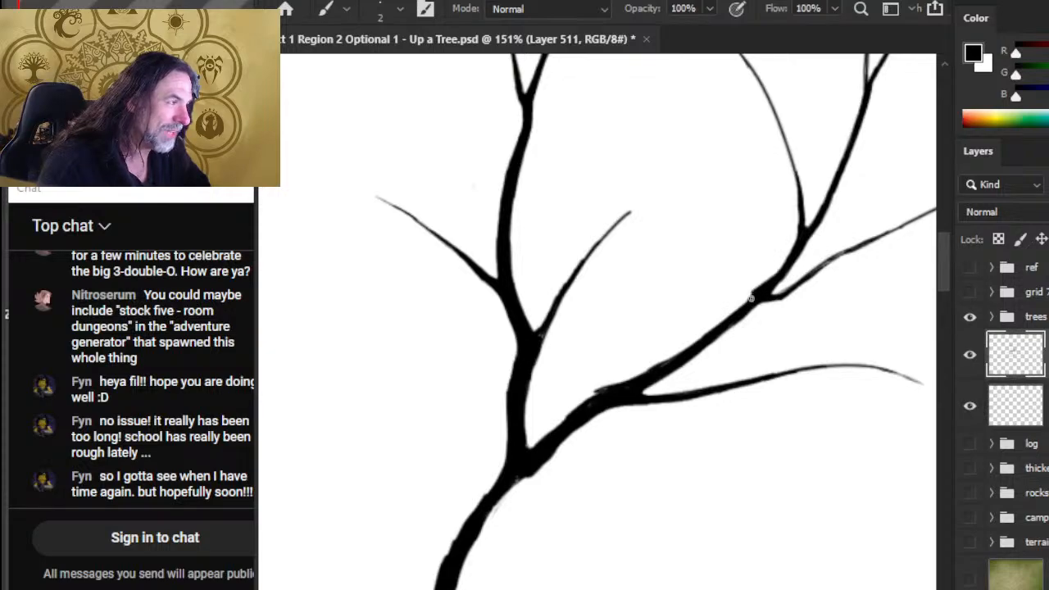
key(e)
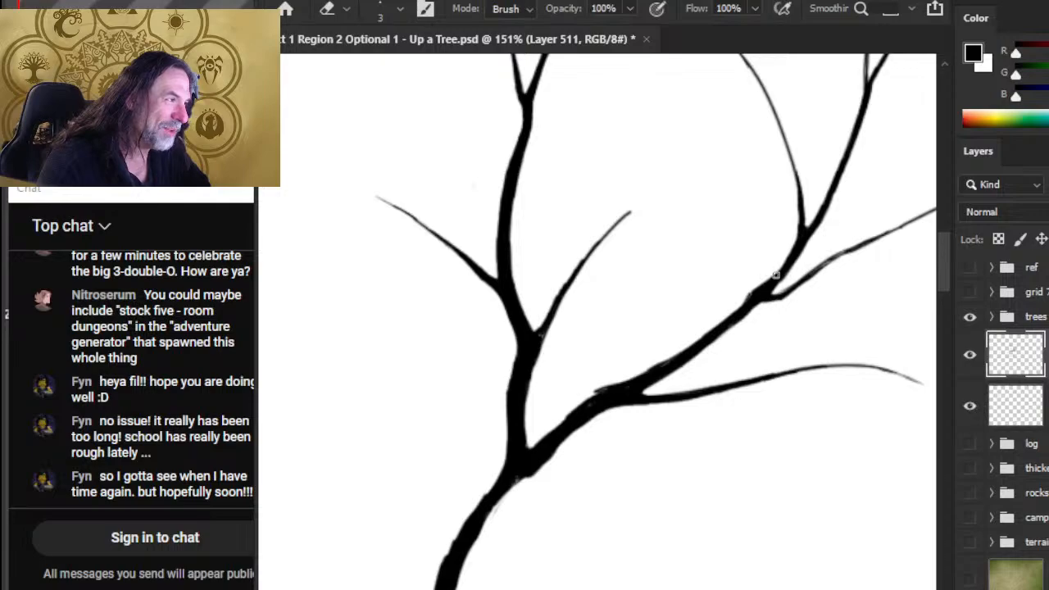
key(b)
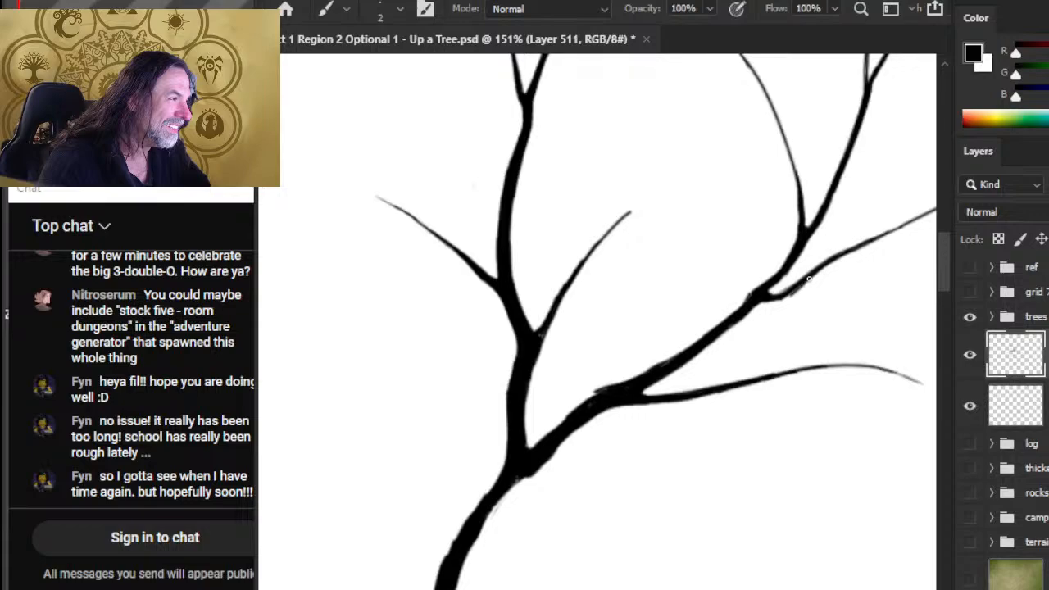
drag(766, 302, 752, 308)
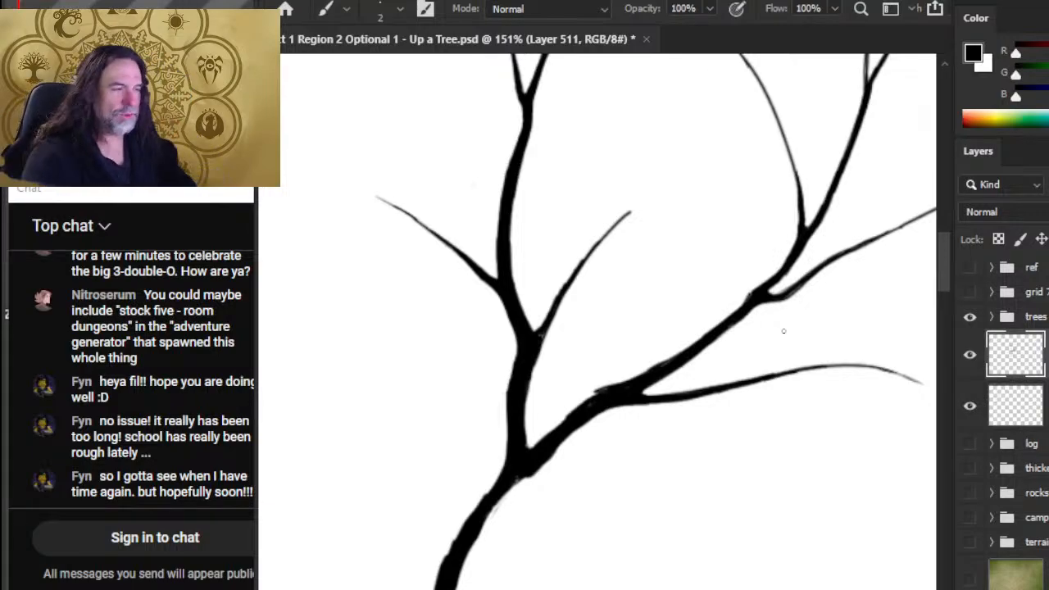
Smooth the right branch's upper edge at the lower side branch's fork with the 2 px brush and erase the stray spur there
mouse_move(574, 430)
mouse_down()
mouse_move(656, 301)
mouse_move(641, 327)
mouse_move(667, 329)
mouse_move(625, 327)
mouse_up()
key(e)
key(b)
key(e)
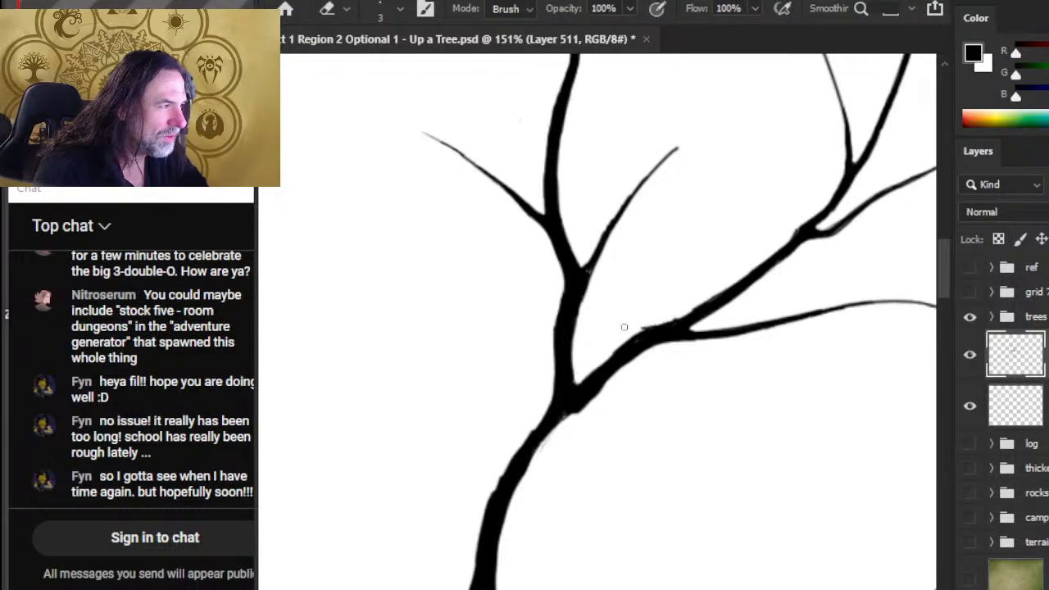
key(b)
mouse_move(672, 324)
mouse_down()
mouse_move(633, 336)
mouse_move(590, 372)
mouse_move(618, 343)
mouse_move(613, 351)
mouse_move(610, 333)
mouse_move(678, 318)
mouse_move(720, 292)
mouse_up()
key(e)
Fill in the crotch between the right branch and the lower curved side branch with 2 px black strokes
key(b)
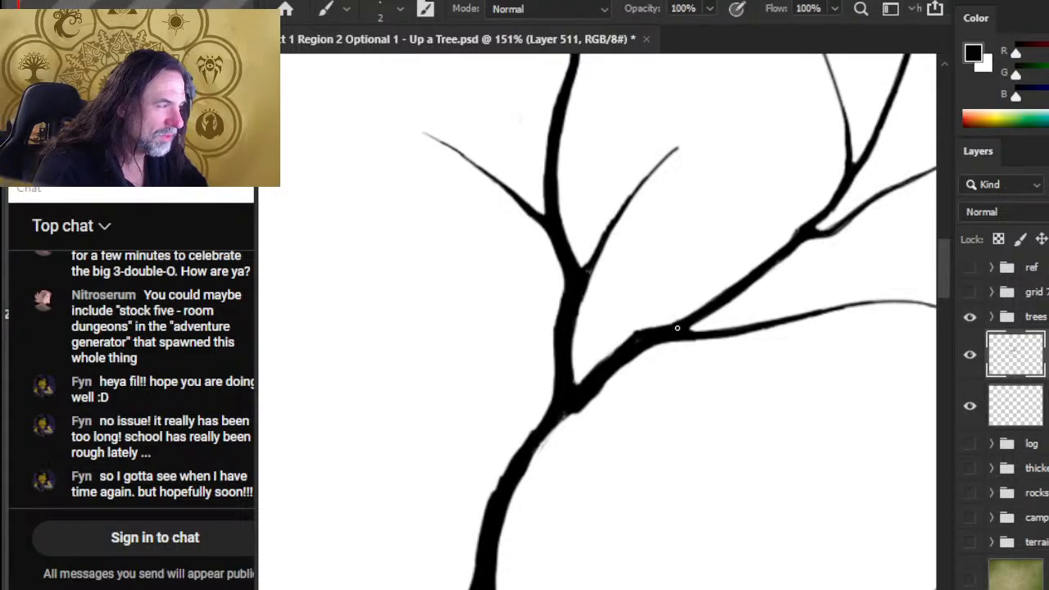
drag(690, 327, 703, 321)
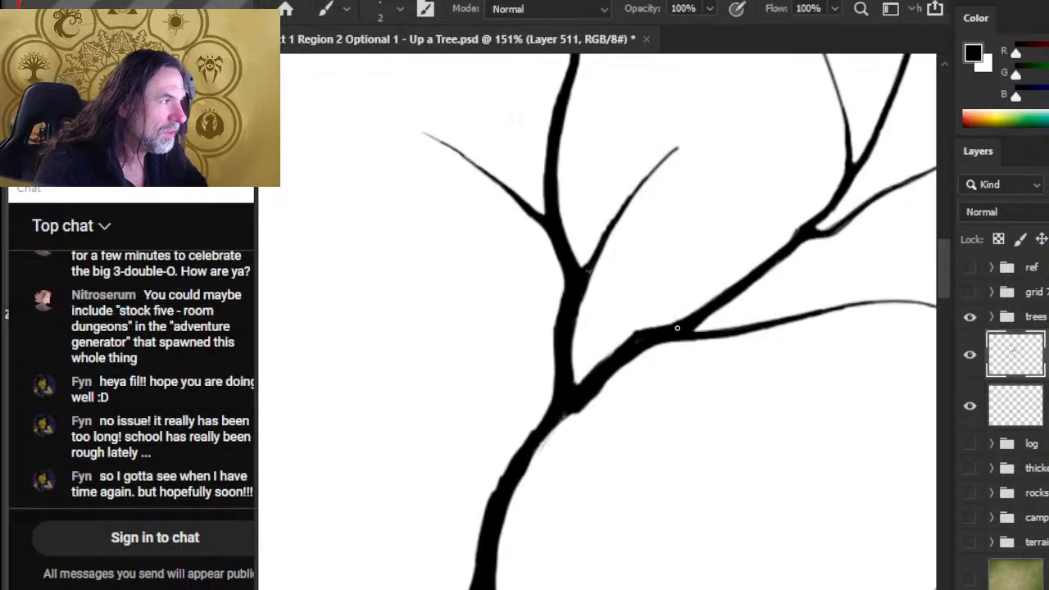
key(e)
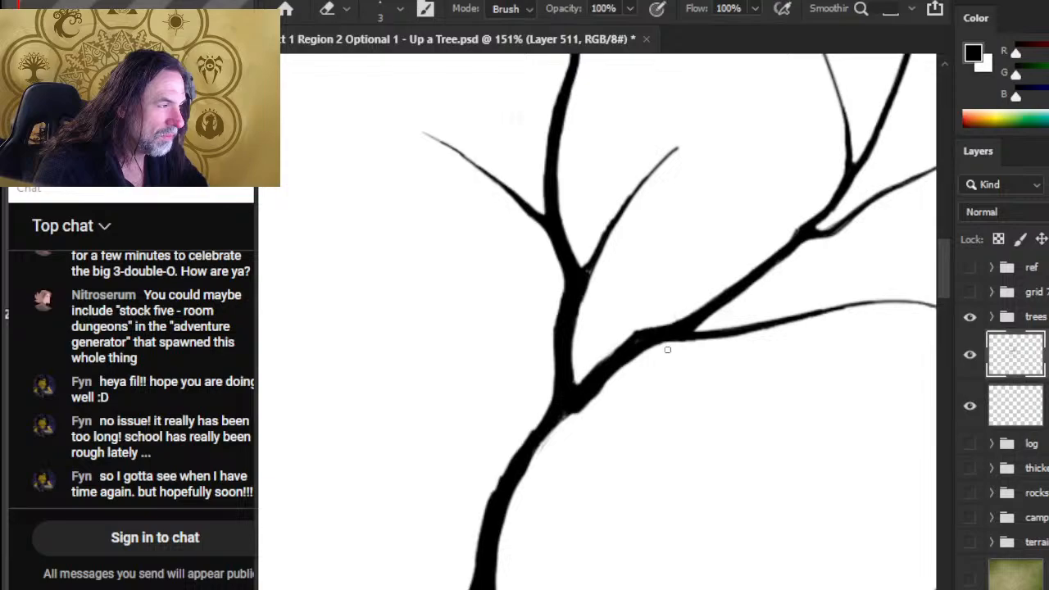
key(z)
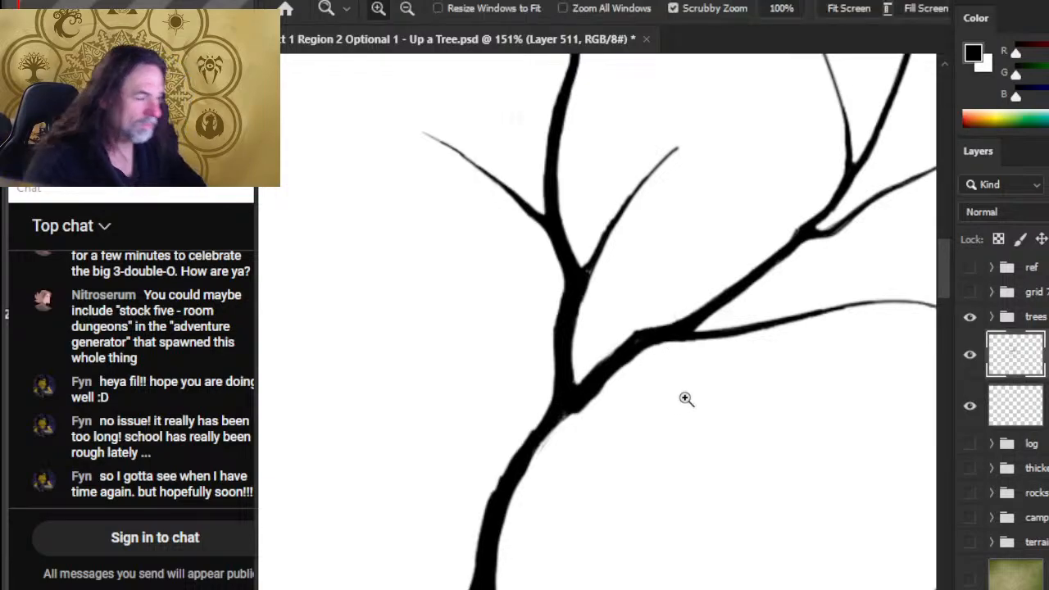
Paint a short upward twig with a 2 px brush on the upper-right limb's right branch, just before its long lower offshoot
drag(688, 399, 578, 443)
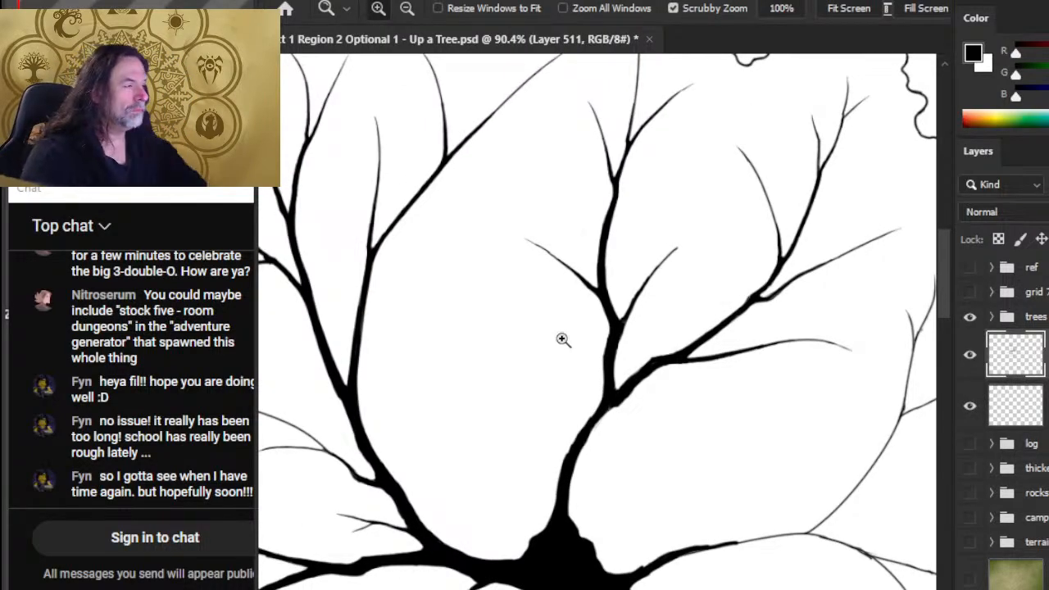
drag(658, 363, 688, 361)
key(b)
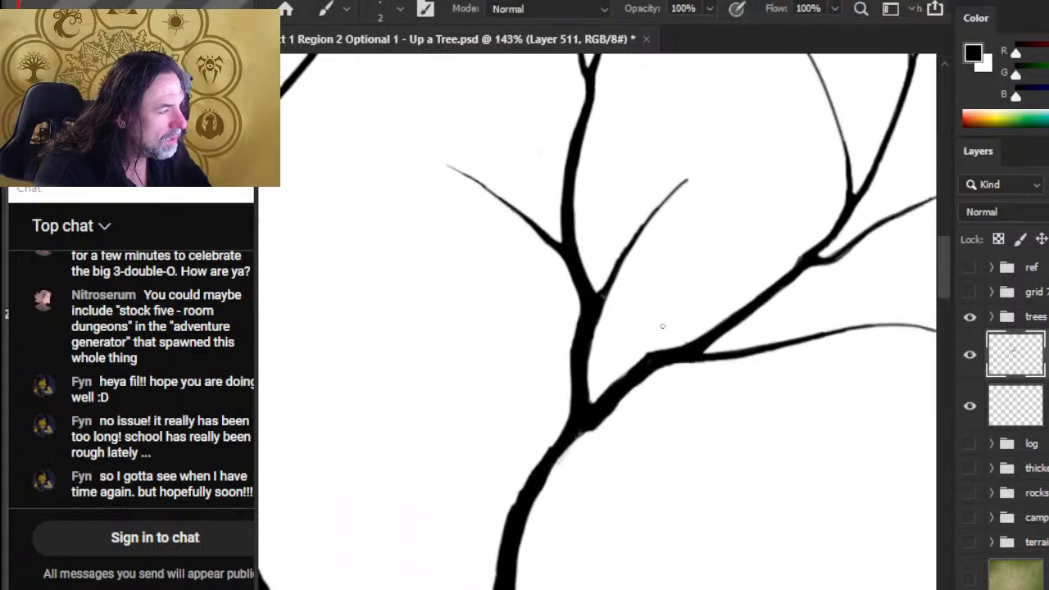
drag(680, 287, 629, 371)
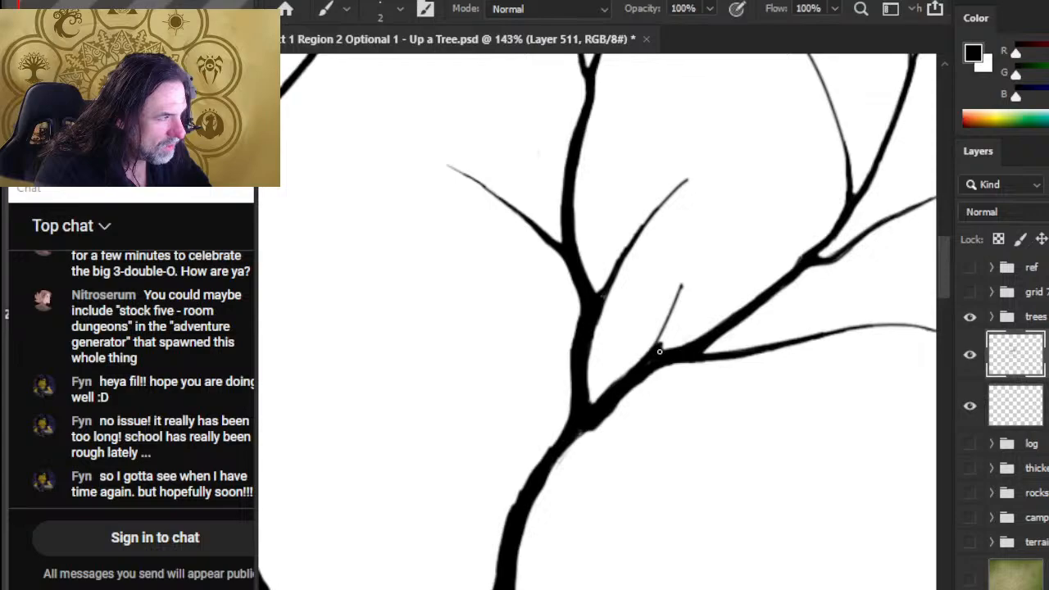
mouse_move(662, 336)
mouse_down()
mouse_move(658, 349)
mouse_move(679, 302)
mouse_up()
Taper the new twig to a fine tip and blend its base into the branch with alternating eraser and brush strokes
key(e)
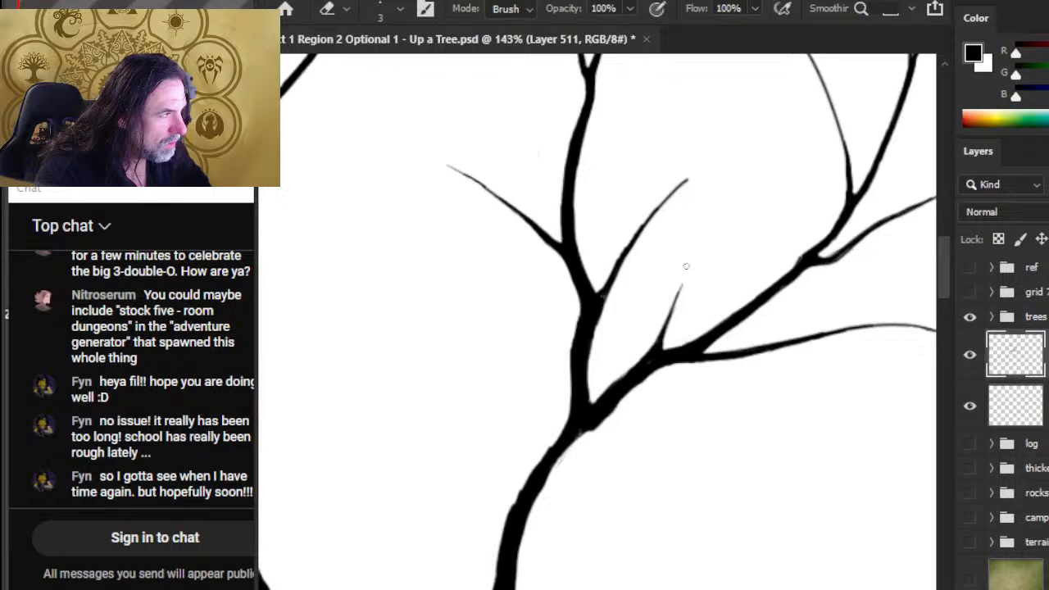
key(b)
drag(659, 341, 678, 296)
key(e)
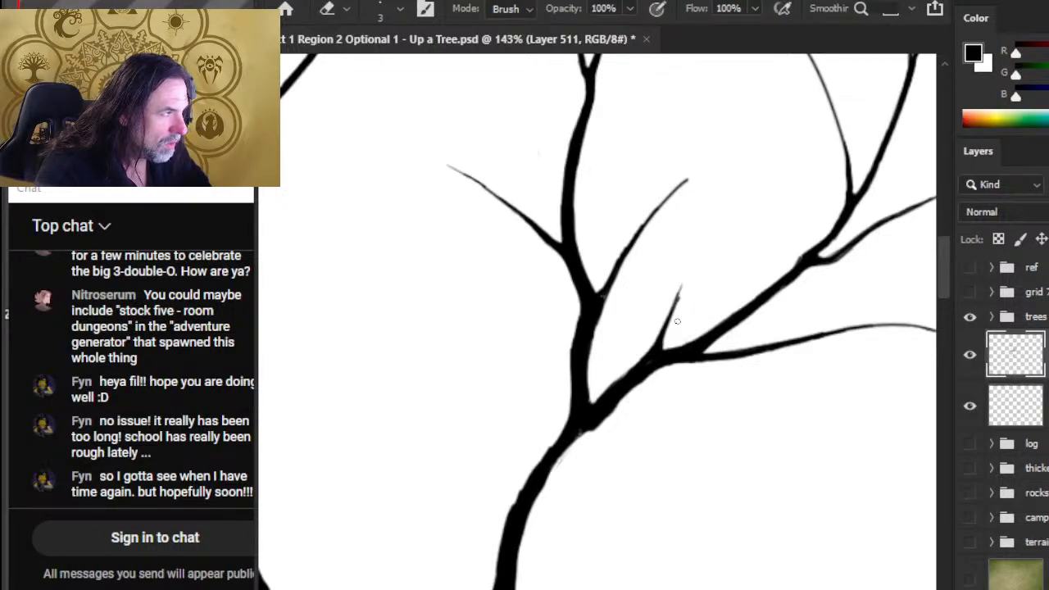
key(b)
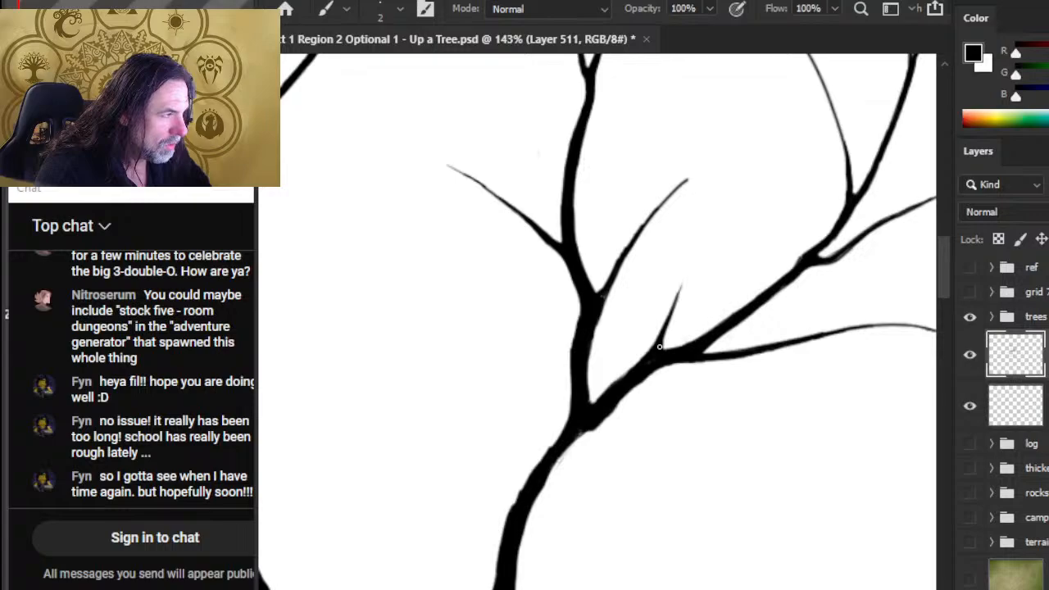
key(e)
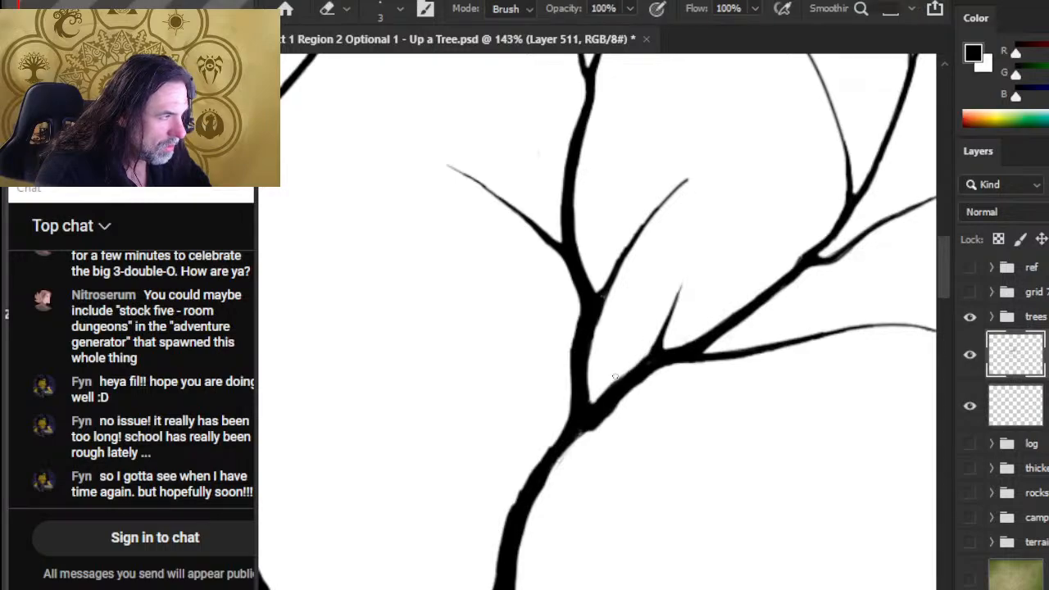
Thicken the upper-right limb around and just below its main fork with a 3 px black brush
key(z)
mouse_move(661, 452)
mouse_down()
mouse_move(582, 436)
mouse_move(640, 428)
mouse_up()
key(b)
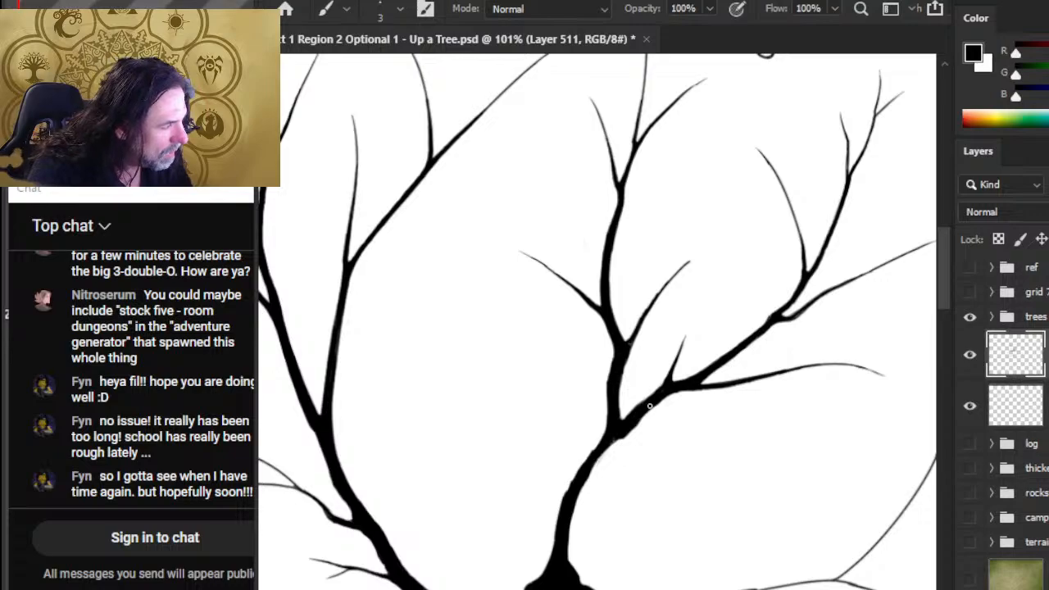
mouse_move(627, 433)
mouse_down()
mouse_move(611, 451)
mouse_move(621, 443)
mouse_up()
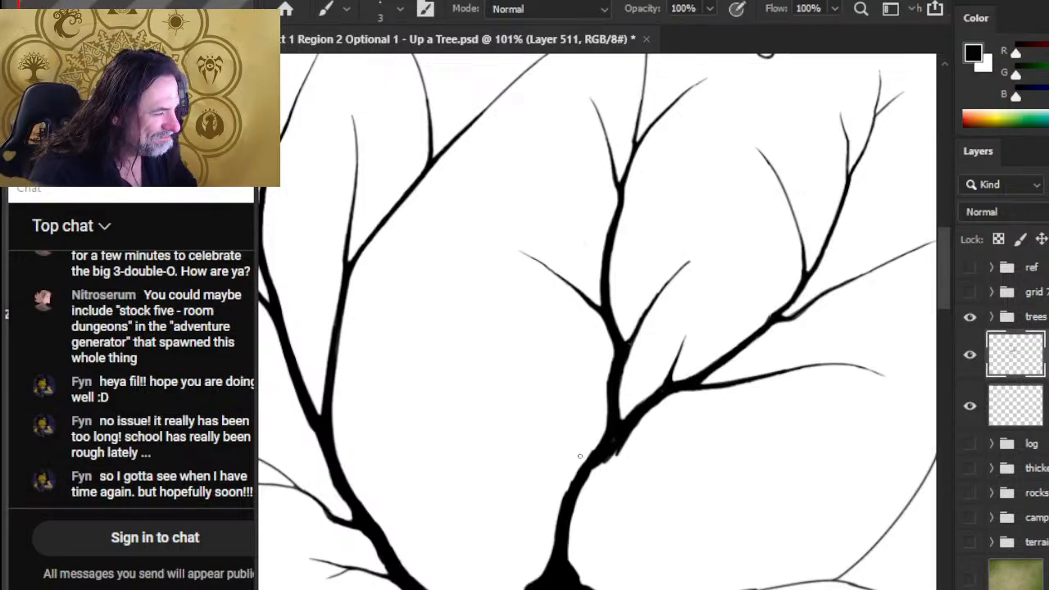
mouse_move(611, 449)
mouse_down()
mouse_move(582, 490)
mouse_move(607, 467)
mouse_up()
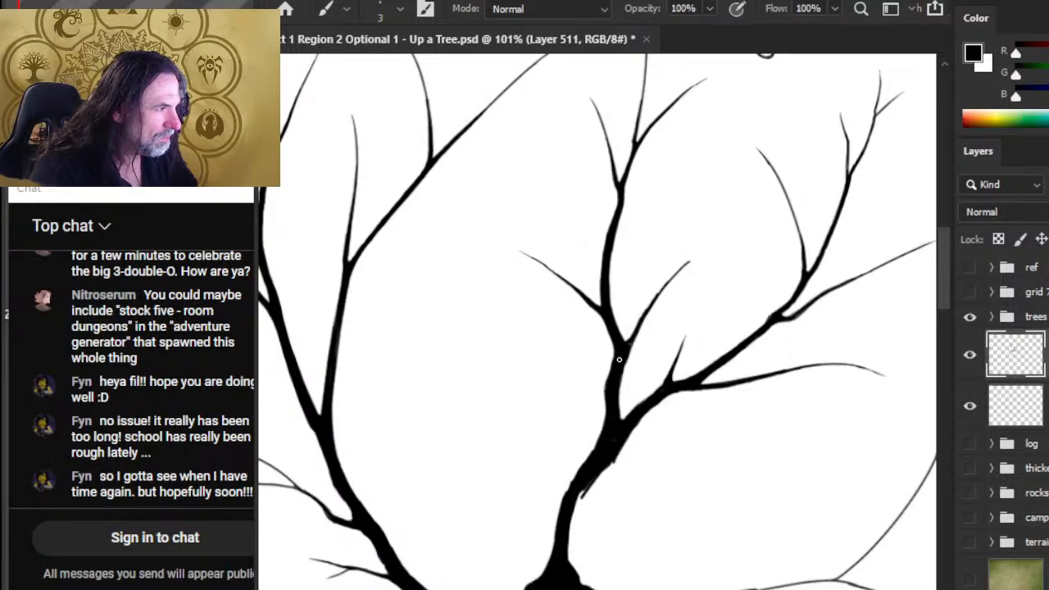
Widen the limb from below its main fork down to the trunk on both sides with a 4 px brush
key(z)
mouse_move(592, 407)
mouse_down()
mouse_move(546, 533)
mouse_move(644, 501)
mouse_up()
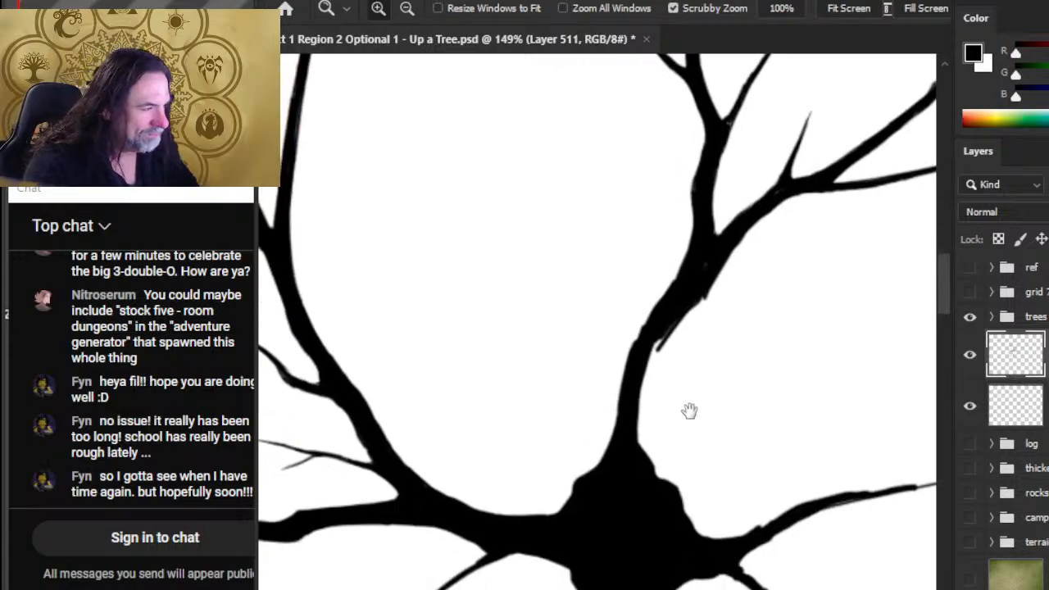
key(b)
key(bracketright)
mouse_move(697, 300)
mouse_down()
mouse_move(660, 340)
mouse_move(639, 386)
mouse_up()
drag(650, 344, 637, 449)
drag(642, 318, 604, 434)
drag(613, 390, 594, 462)
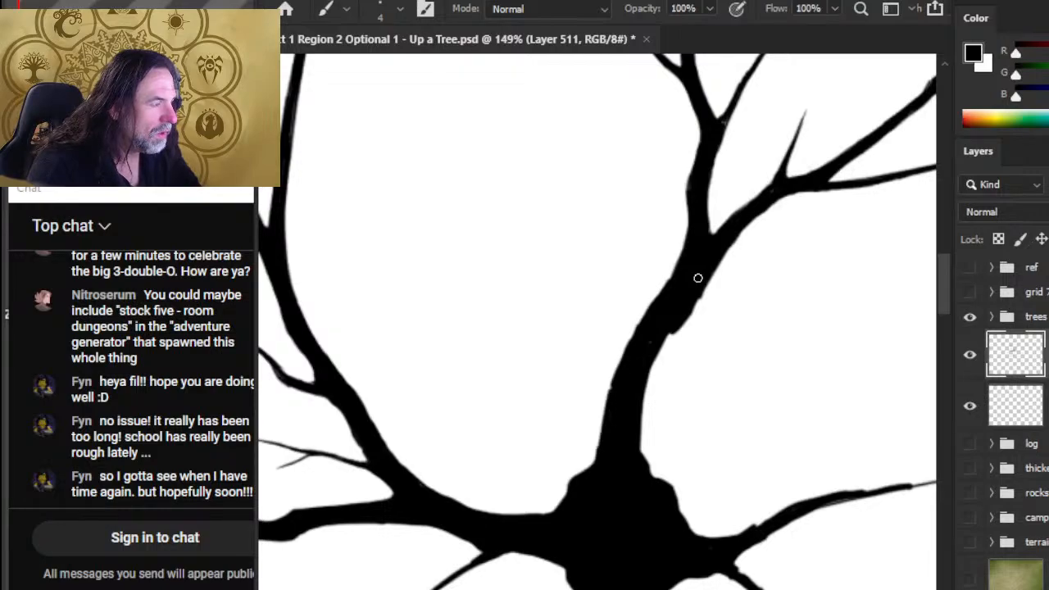
Erase the rough bumps along the right edge of the thickened limb to smooth its contour up to the fork
key(e)
drag(694, 305, 670, 336)
drag(709, 282, 688, 314)
drag(719, 262, 694, 303)
drag(736, 238, 718, 262)
Thicken the limb's right branch from the main fork toward its outer fork and trim its upper edge with a 3 px eraser
key(z)
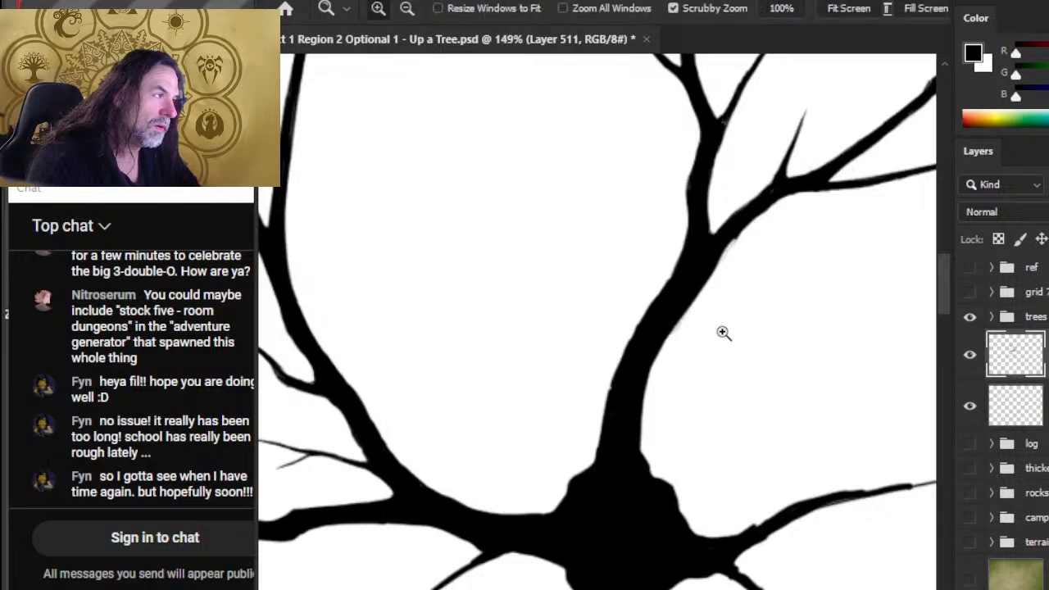
drag(720, 333, 607, 336)
drag(761, 311, 613, 367)
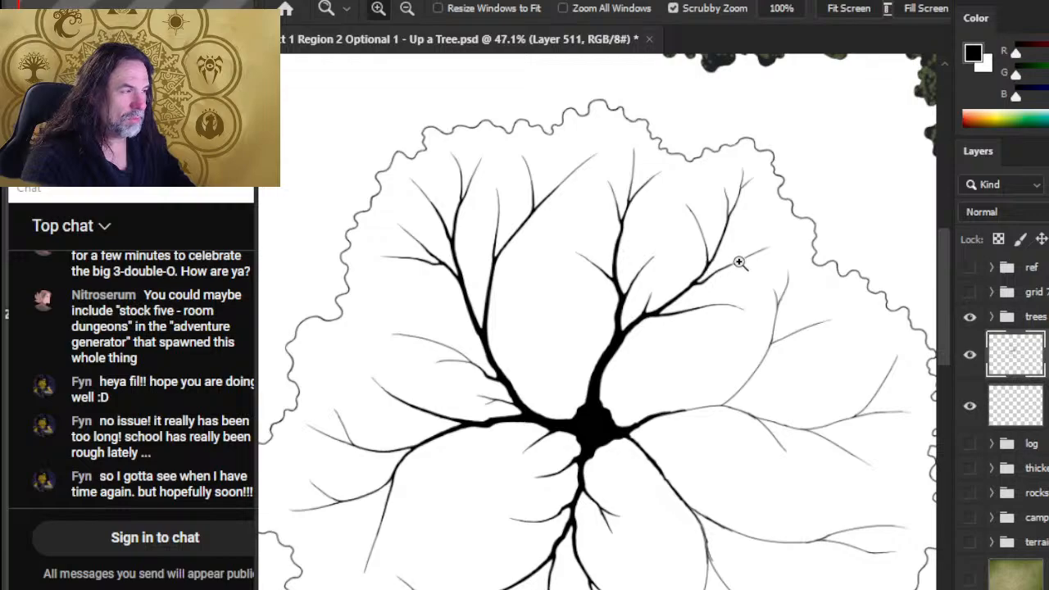
drag(627, 366, 653, 339)
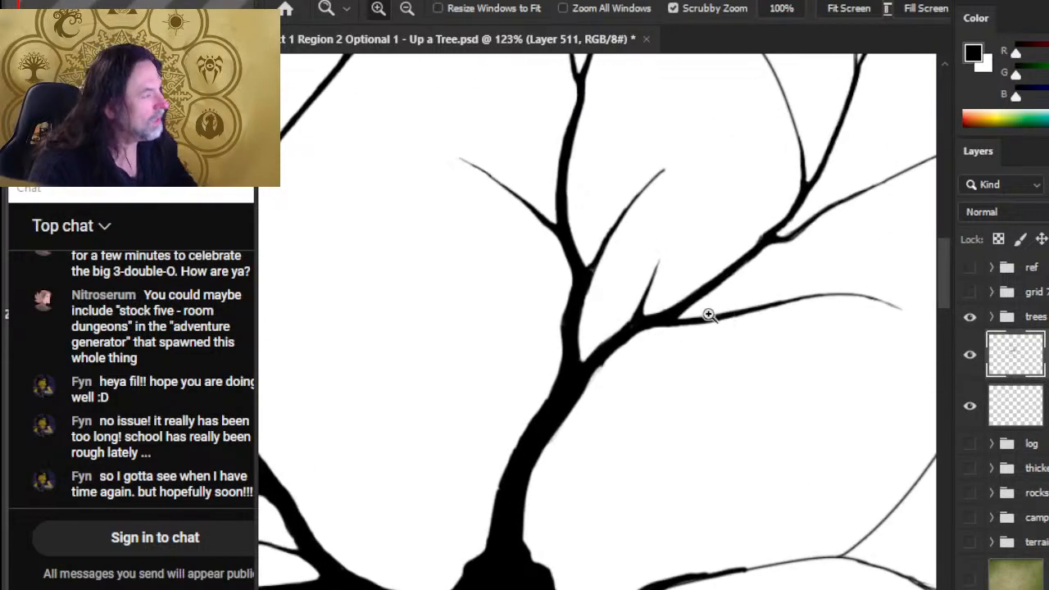
key(b)
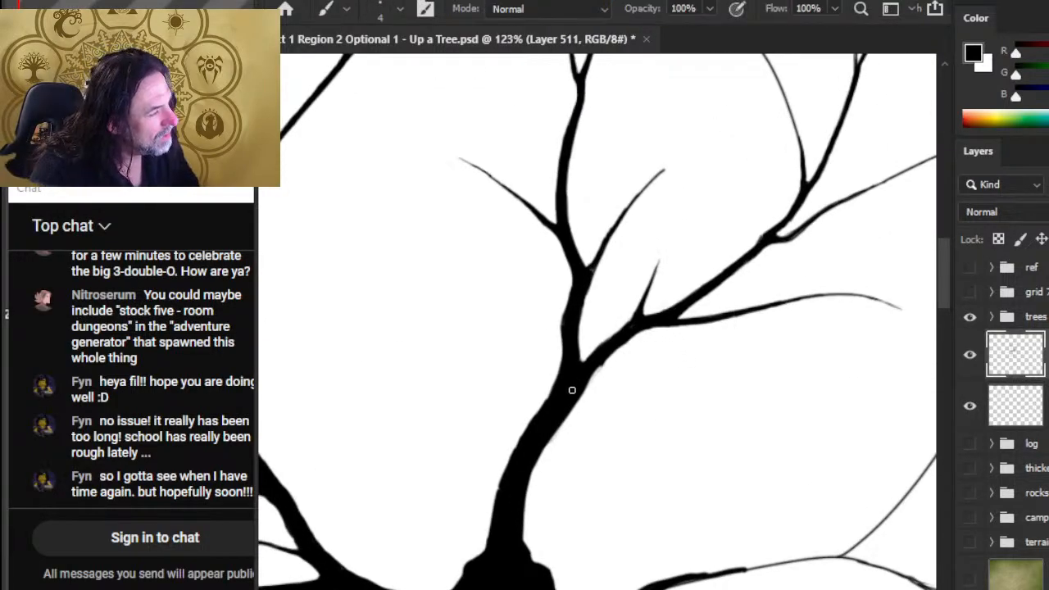
mouse_move(587, 376)
mouse_down()
mouse_move(651, 313)
mouse_move(737, 255)
mouse_up()
key(e)
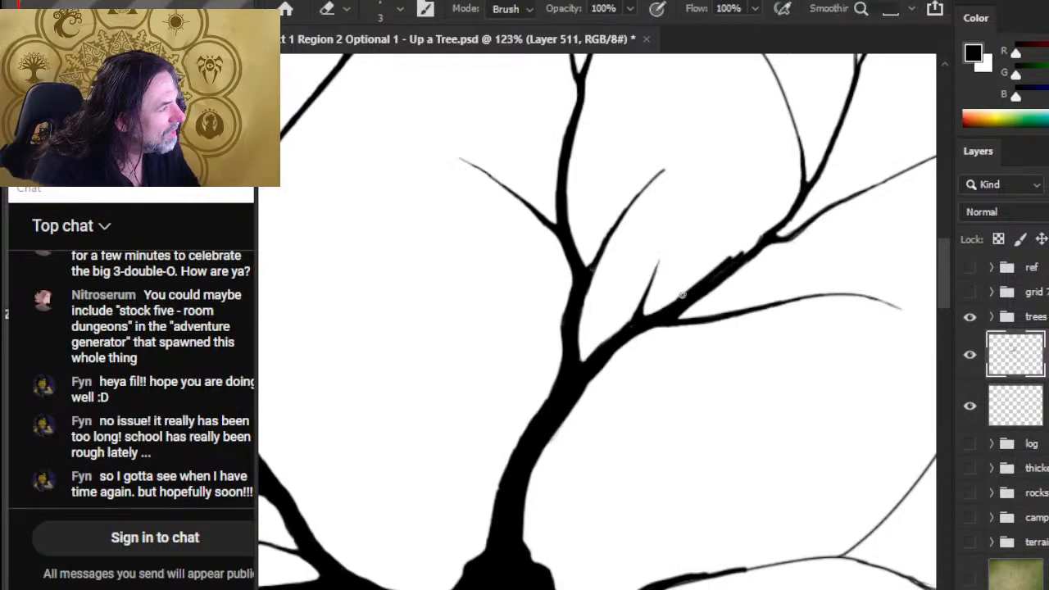
drag(681, 295, 739, 254)
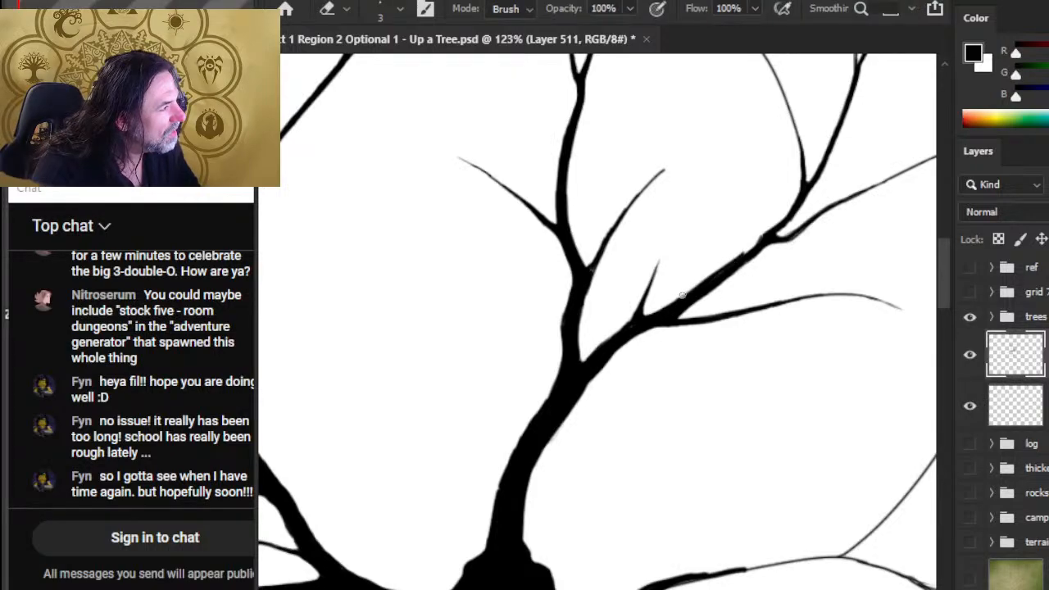
key(b)
key(e)
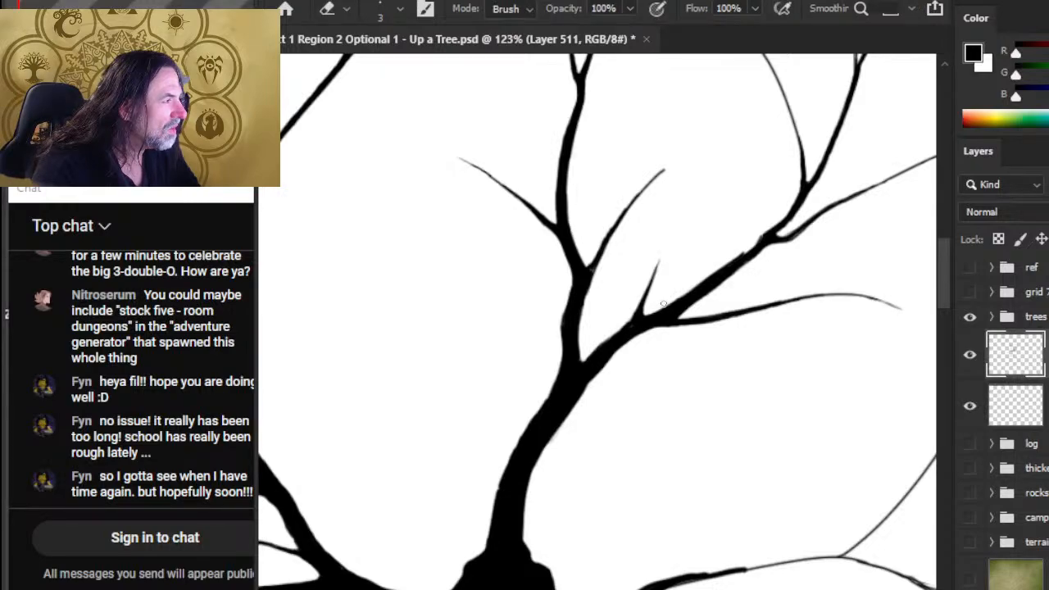
key(b)
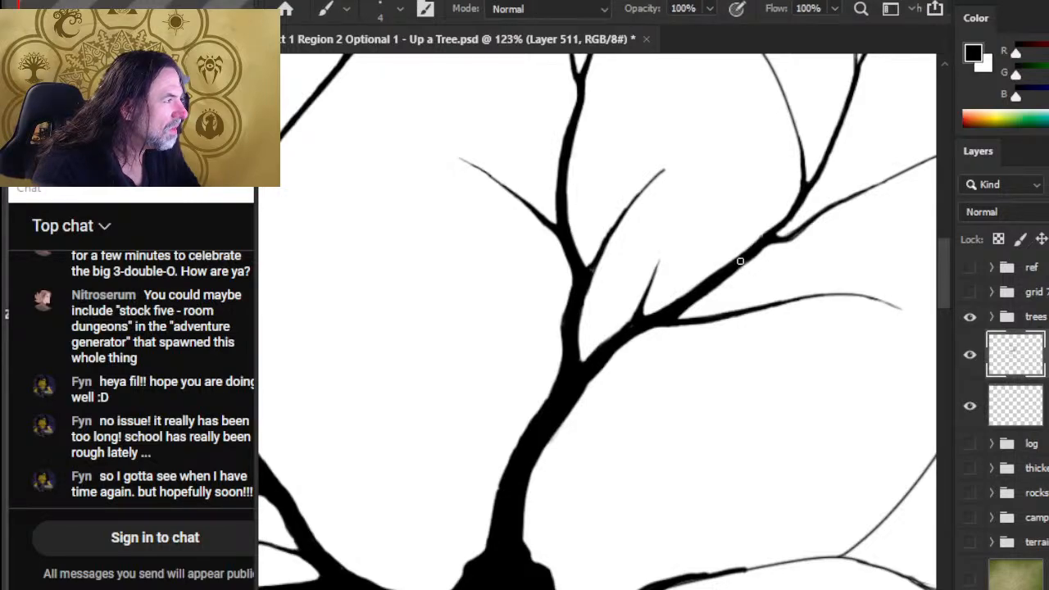
Thicken the right branch's outer fork and the base of its side branch with a 4 px brush, erasing excess along the edges
key(z)
drag(751, 297, 697, 353)
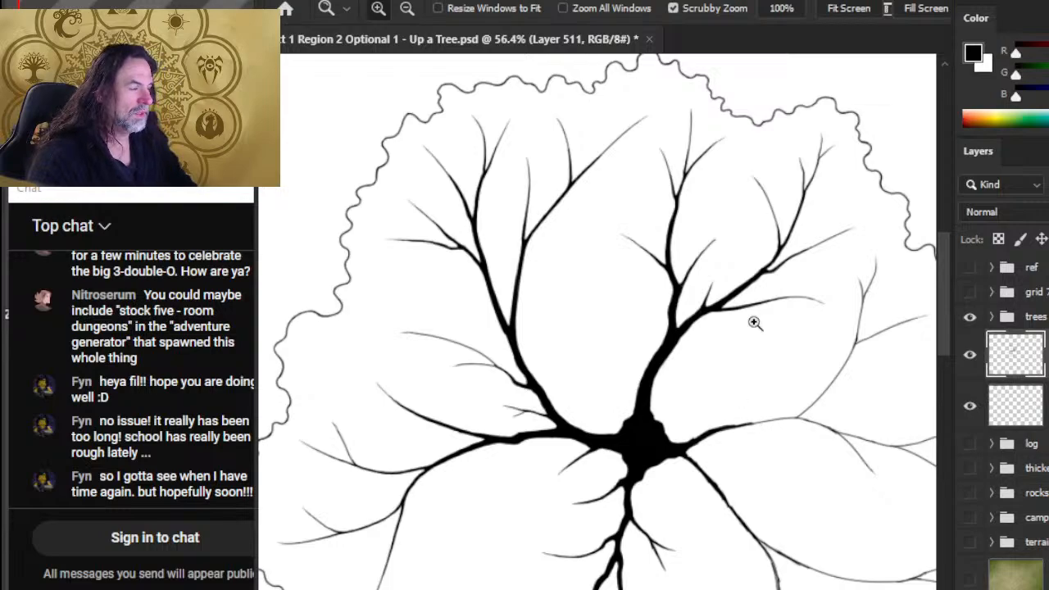
mouse_move(808, 284)
mouse_down()
mouse_move(787, 287)
mouse_move(815, 238)
mouse_move(831, 237)
mouse_up()
key(b)
mouse_move(712, 317)
mouse_down()
mouse_move(720, 293)
mouse_move(766, 233)
mouse_up()
key(e)
drag(730, 270, 762, 250)
key(b)
drag(753, 310, 788, 277)
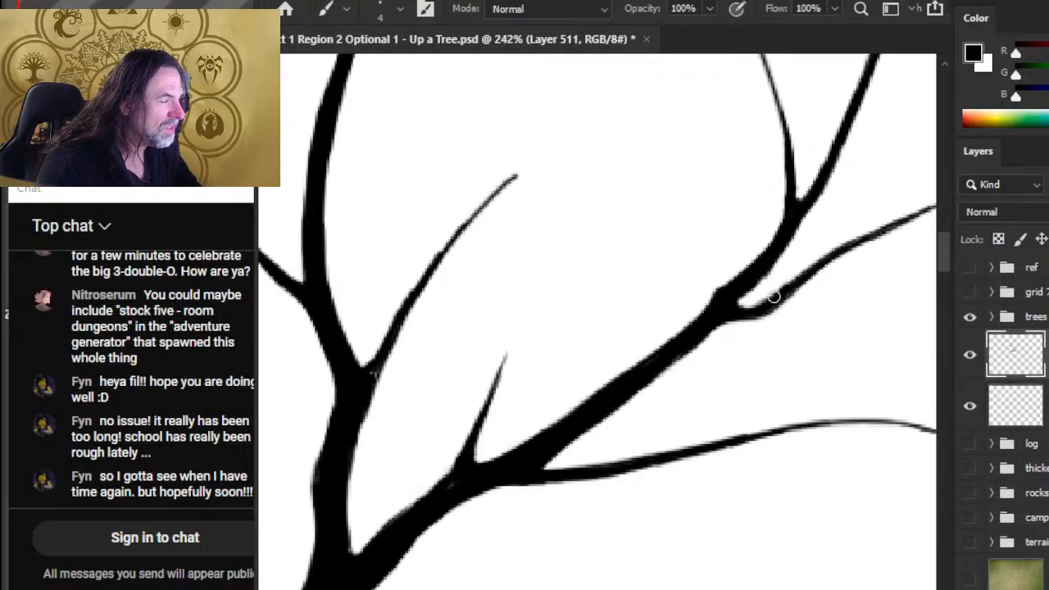
key(e)
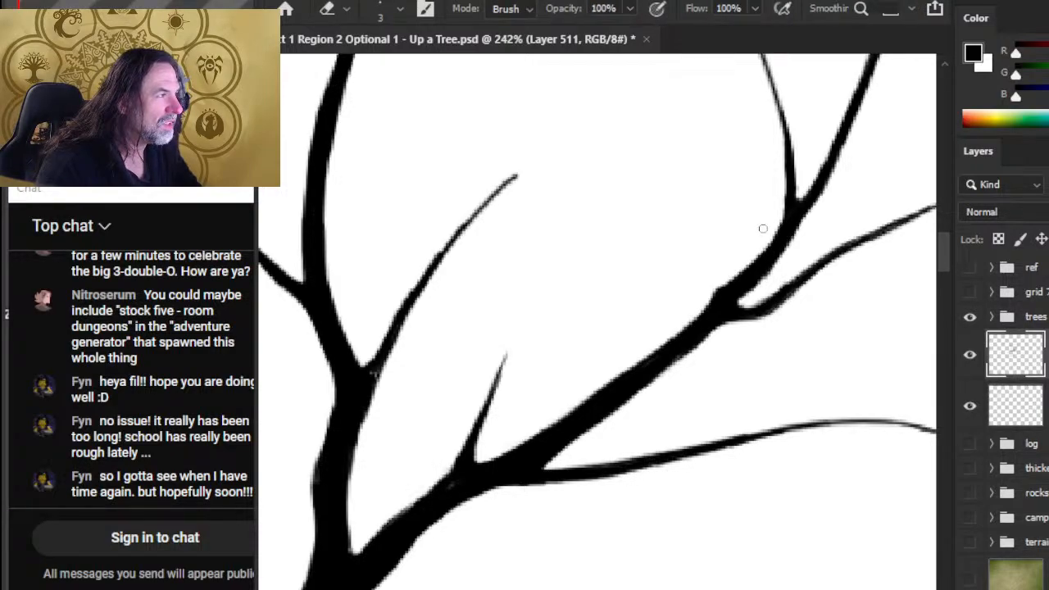
Fill in the underside of the right branch's outer fork and clean its edge with the eraser
key(z)
drag(702, 299, 637, 328)
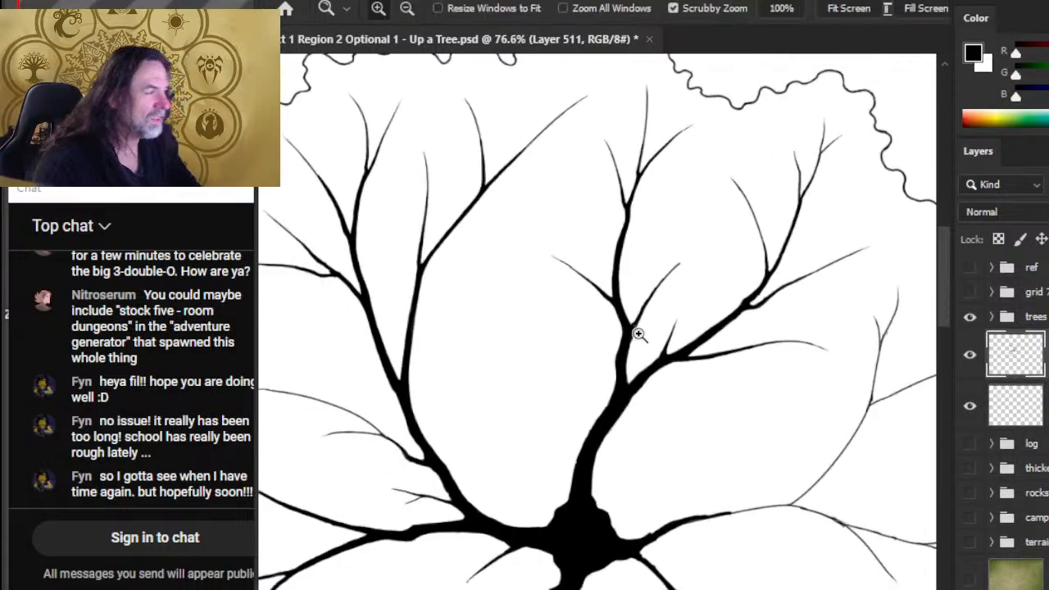
drag(737, 320, 749, 288)
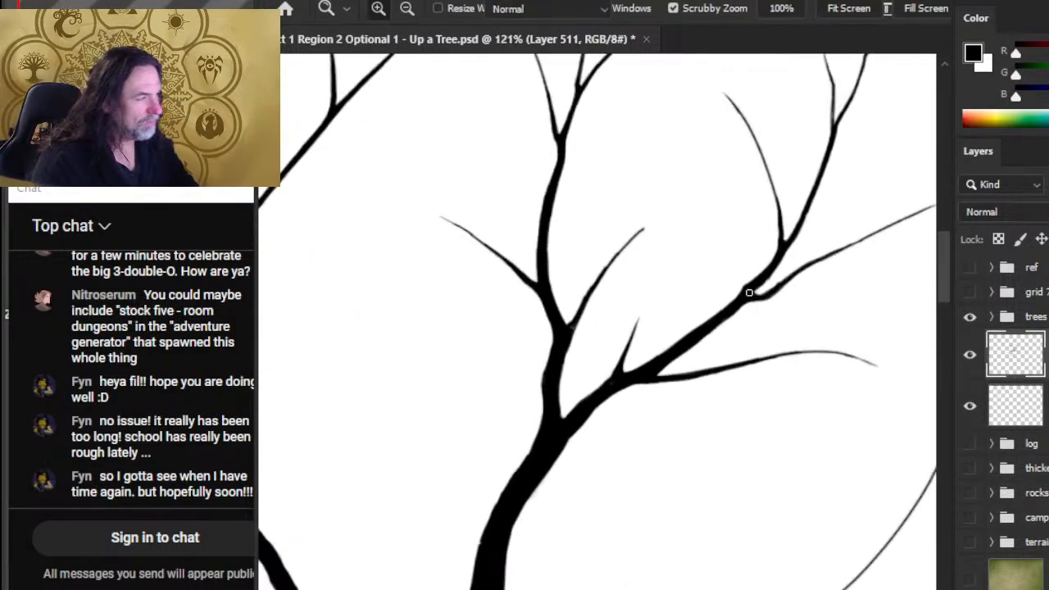
key(b)
key(e)
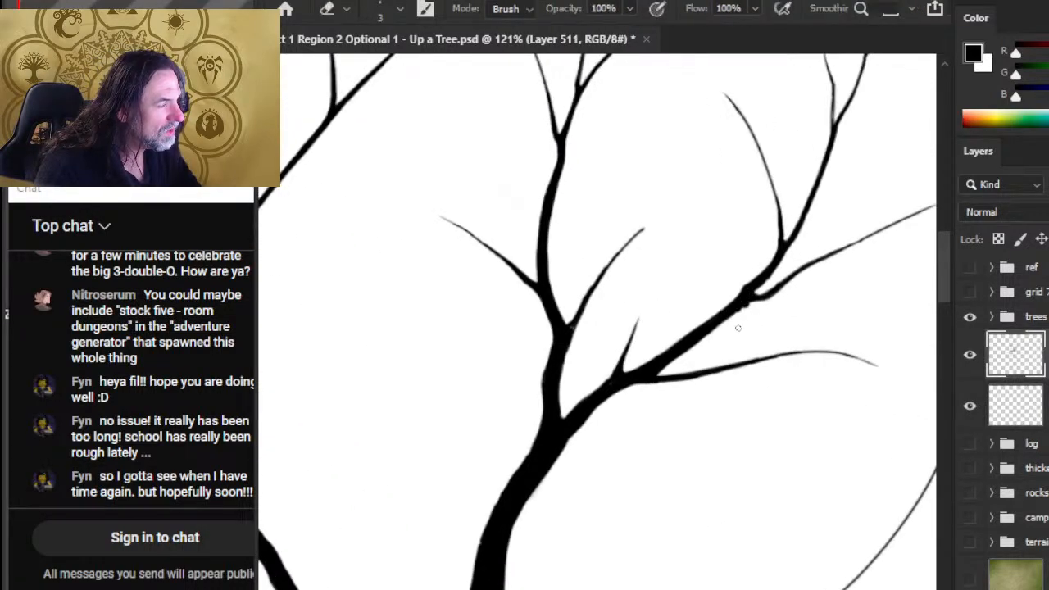
key(b)
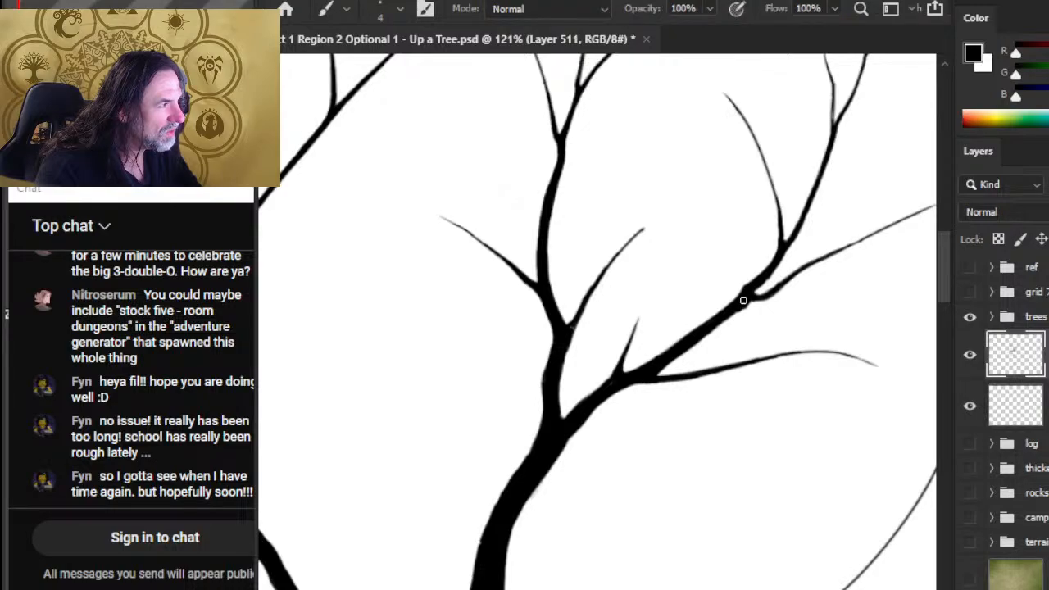
key(e)
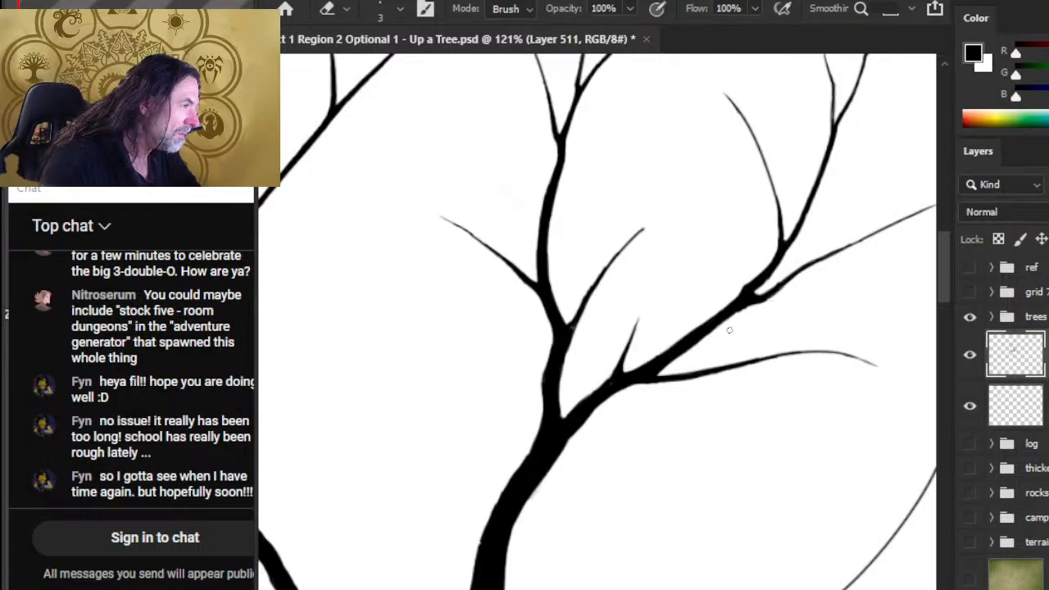
Build up the lower edge of the right branch where it joins the main fork, using a 4 px brush
key(z)
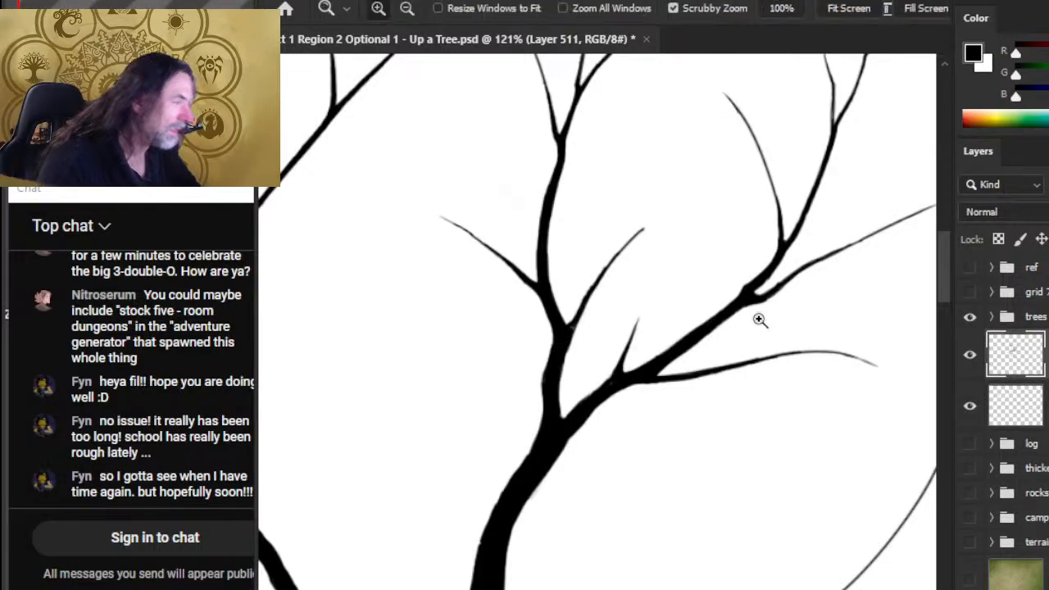
drag(760, 321, 751, 376)
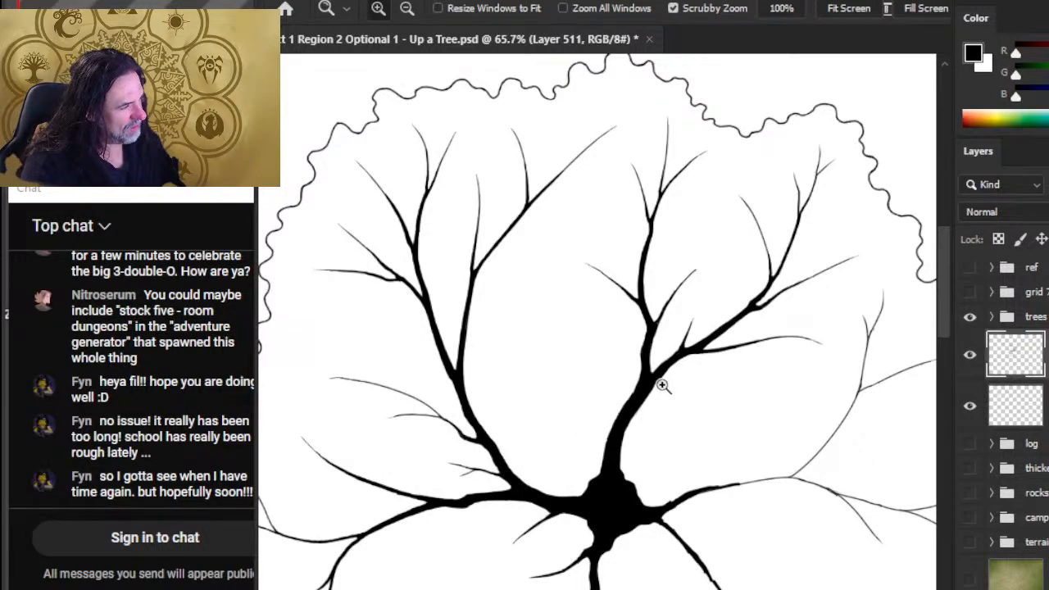
drag(667, 374, 655, 396)
key(b)
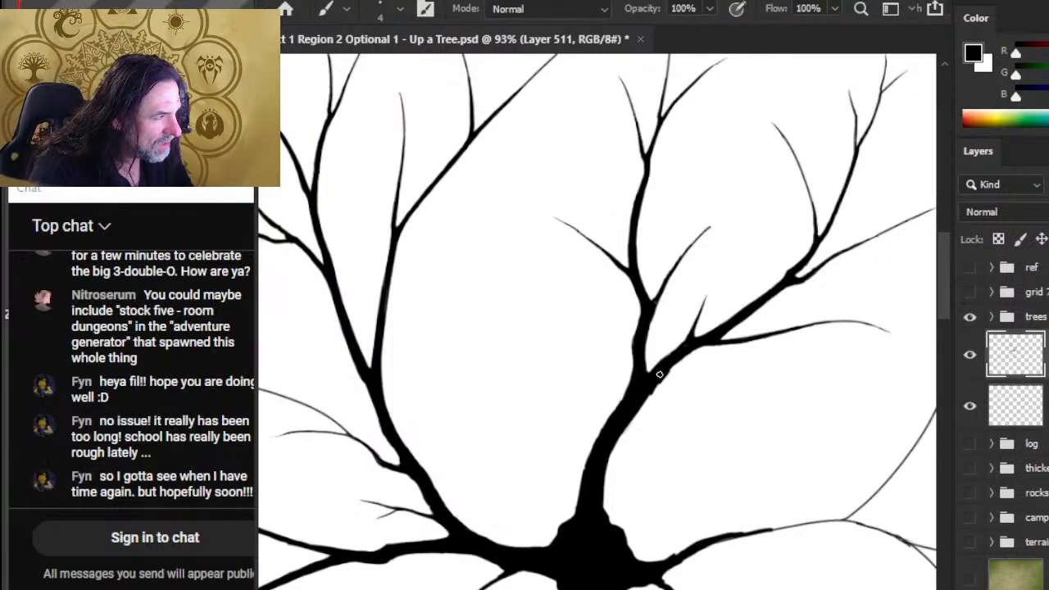
drag(658, 374, 658, 375)
key(e)
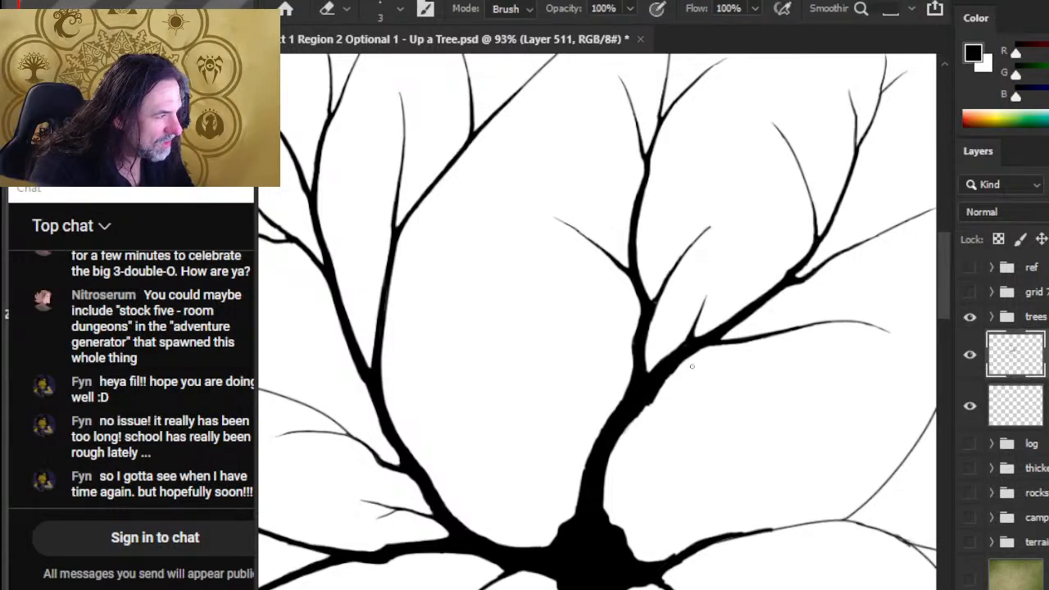
key(b)
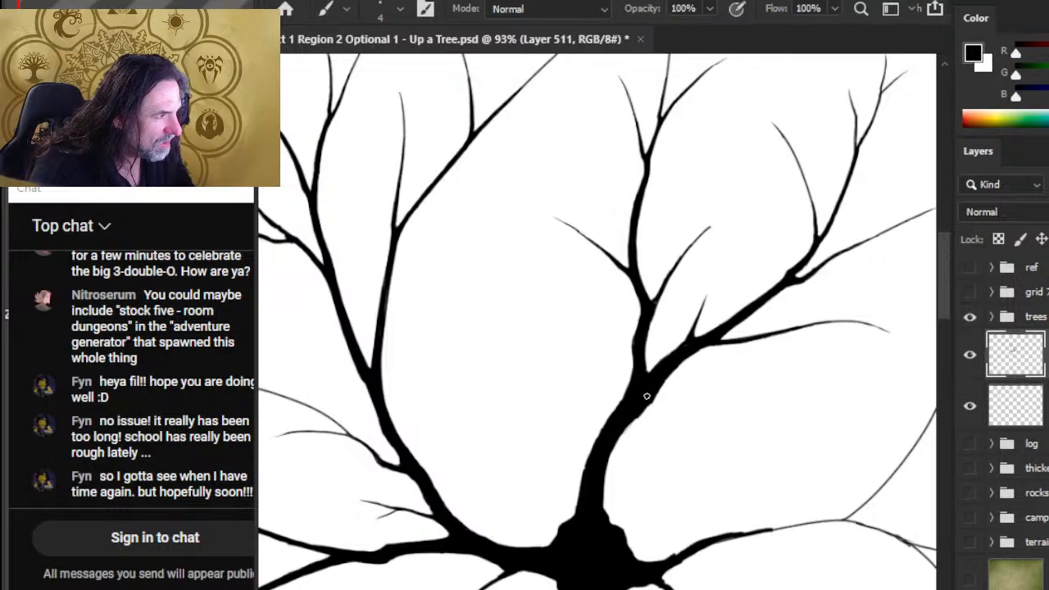
Thicken the left edge of the upper-right limb between its main fork and the trunk with a 4 px brush
mouse_move(644, 388)
mouse_down()
mouse_move(628, 393)
mouse_move(575, 510)
mouse_up()
drag(596, 449, 563, 519)
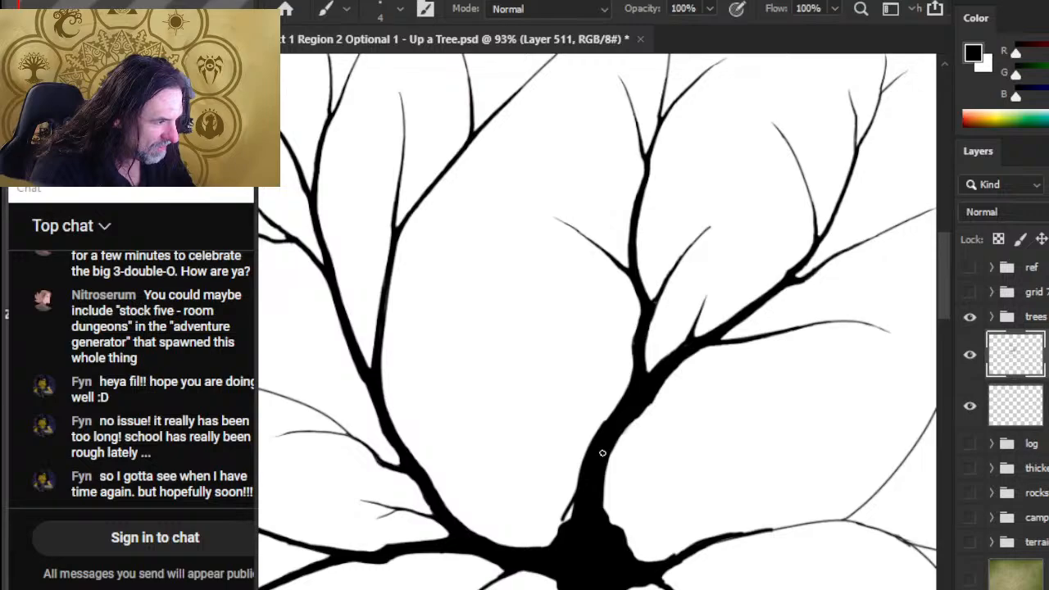
key(e)
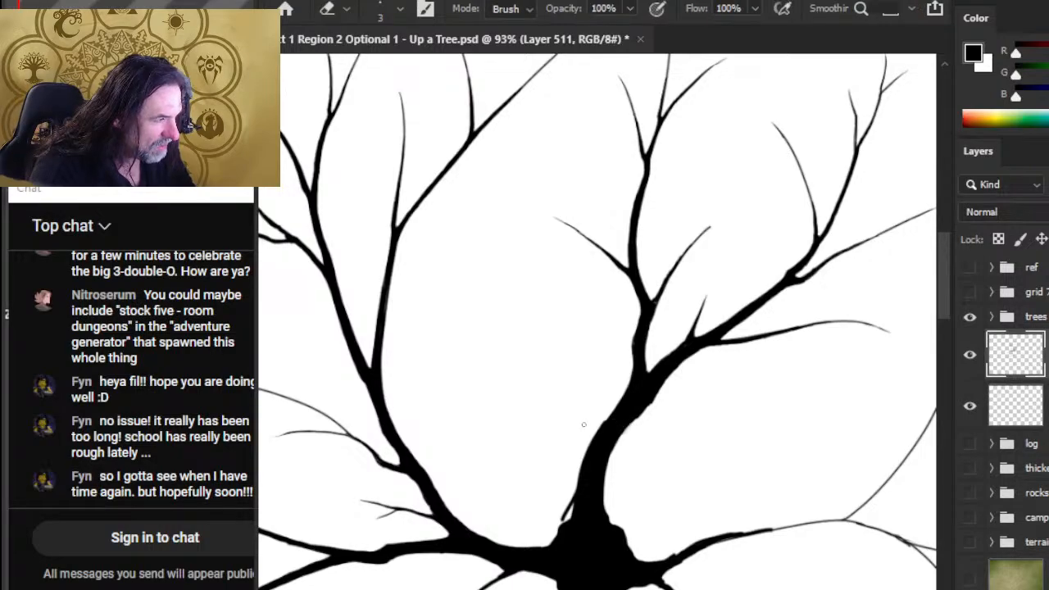
Draw a short twig rising from the limb's left side below the main fork and erase the stray stroke near the limb's base
key(b)
drag(587, 457, 591, 375)
drag(587, 461, 589, 373)
key(ctrl+z)
key(e)
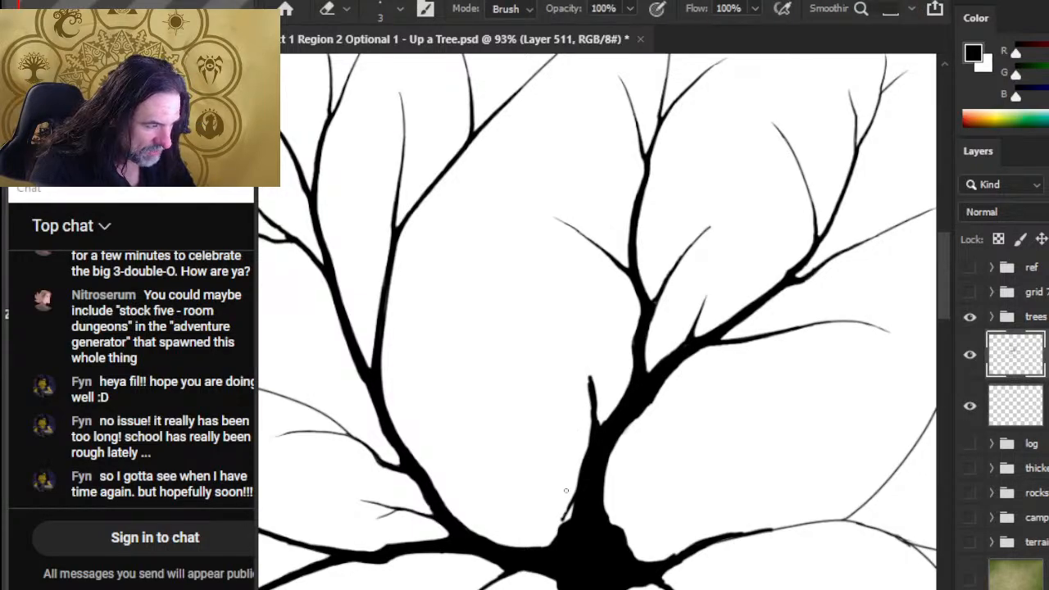
key(b)
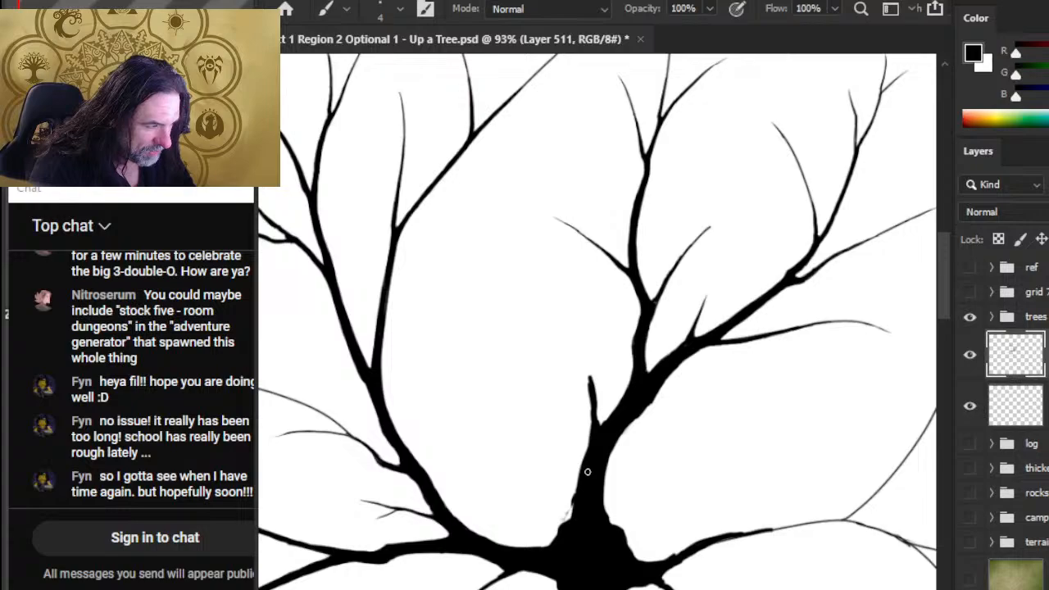
Widen the new twig's base, taper its tip to a point and clean its edges with the 3 px eraser
key(z)
drag(604, 463, 607, 550)
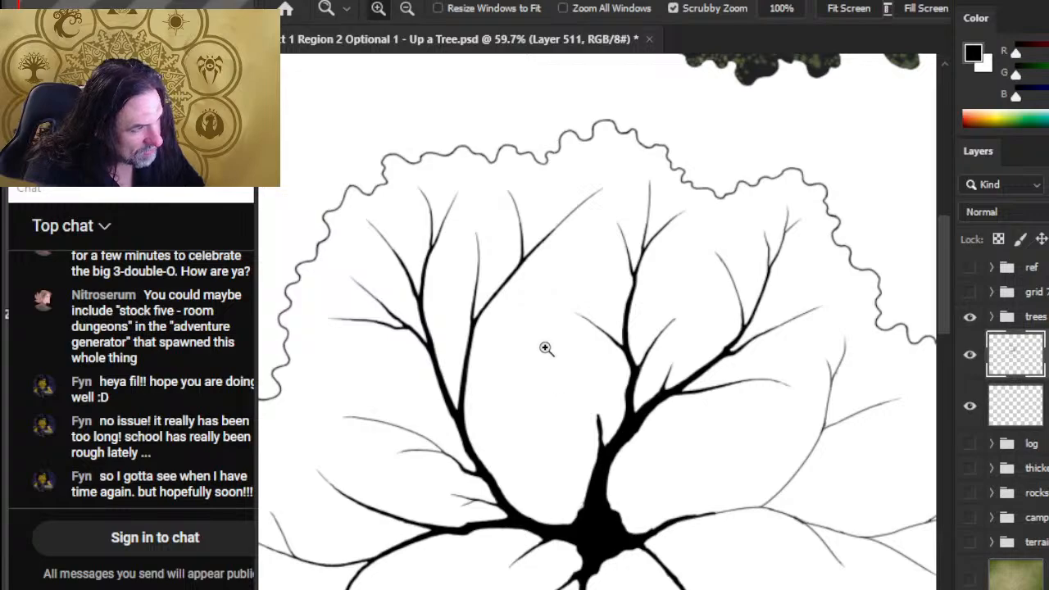
drag(620, 458, 625, 375)
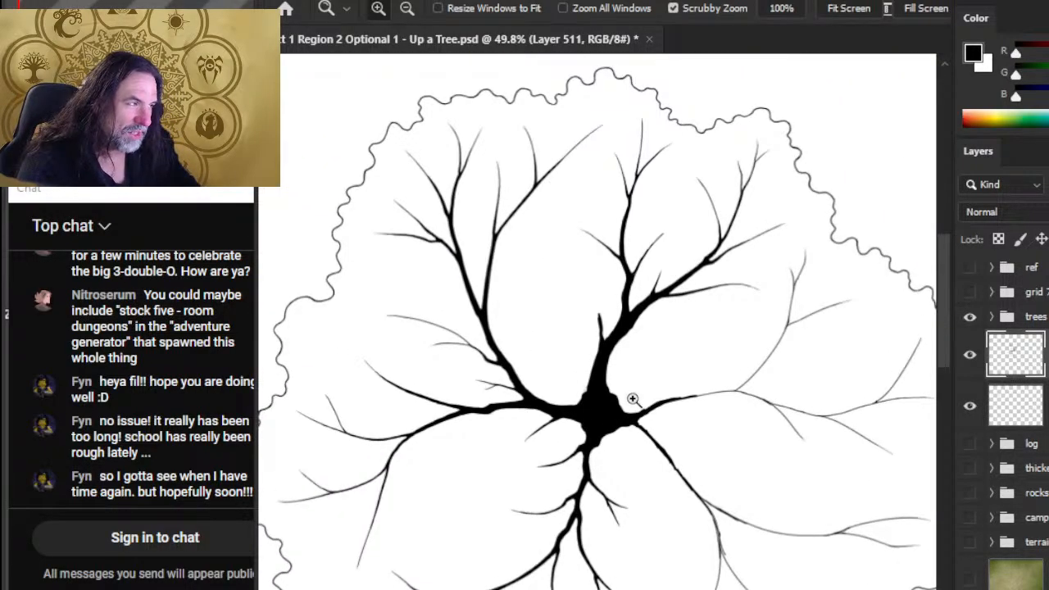
mouse_move(592, 323)
mouse_down()
mouse_move(625, 317)
mouse_move(630, 384)
mouse_move(618, 390)
mouse_move(628, 376)
mouse_move(616, 308)
mouse_up()
key(b)
key(b)
key(e)
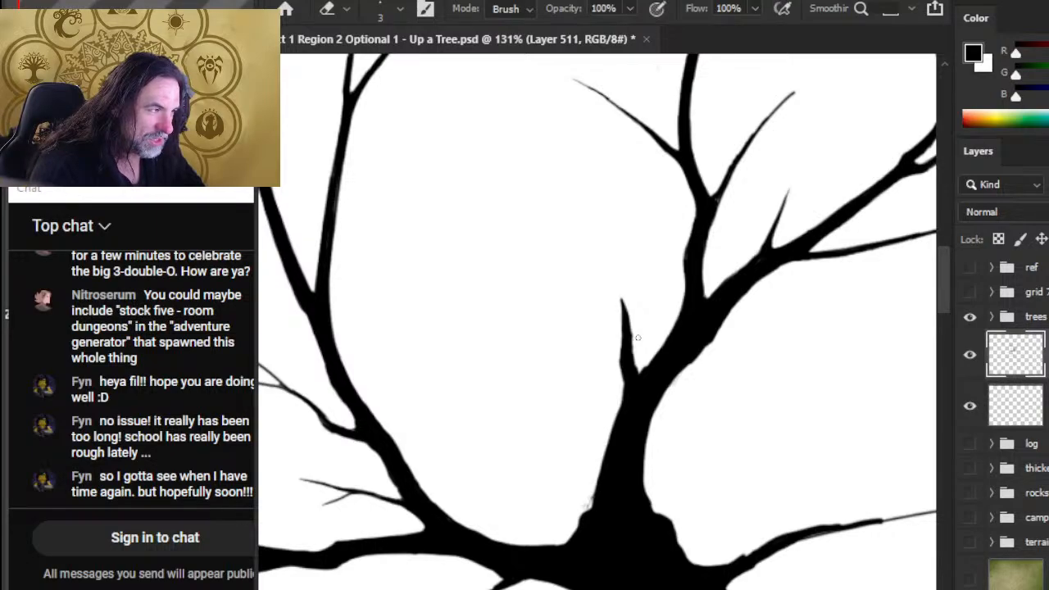
key(b)
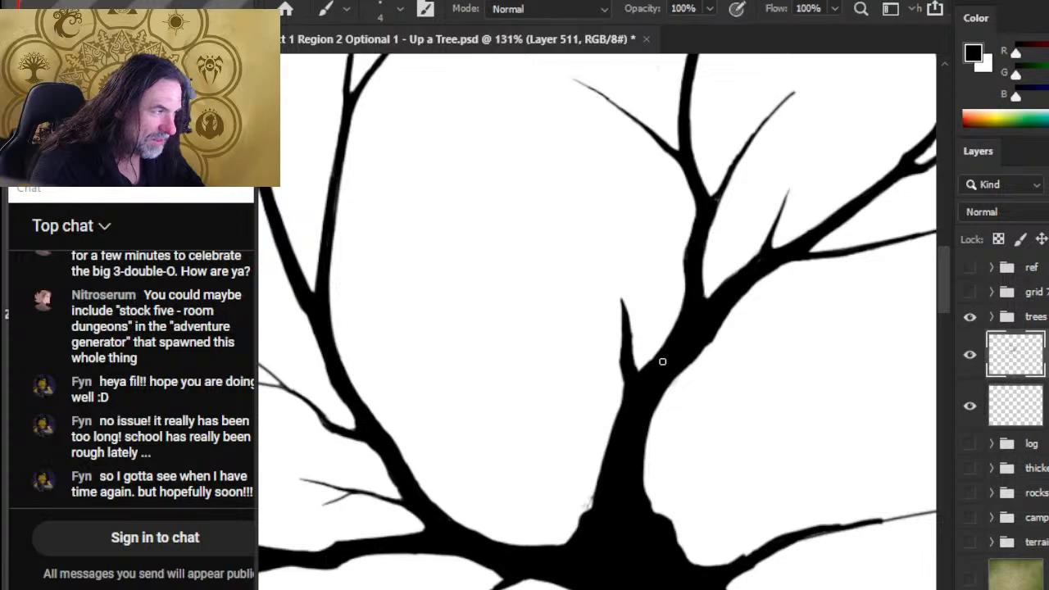
key(e)
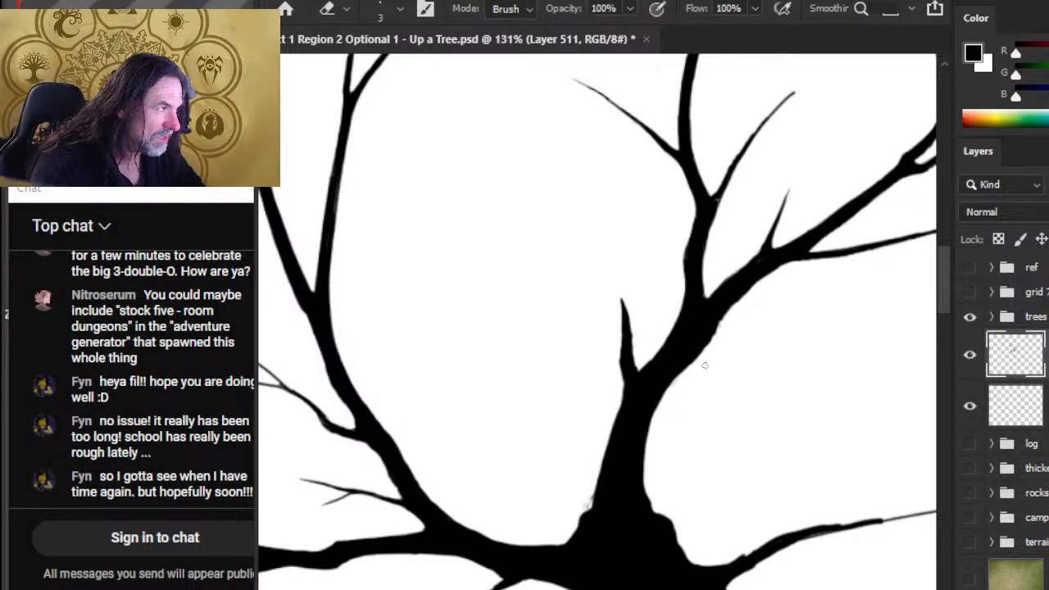
drag(732, 308, 761, 281)
Flare the base of the upper-right limb into the trunk on both sides with a 6 px brush
drag(785, 335, 608, 339)
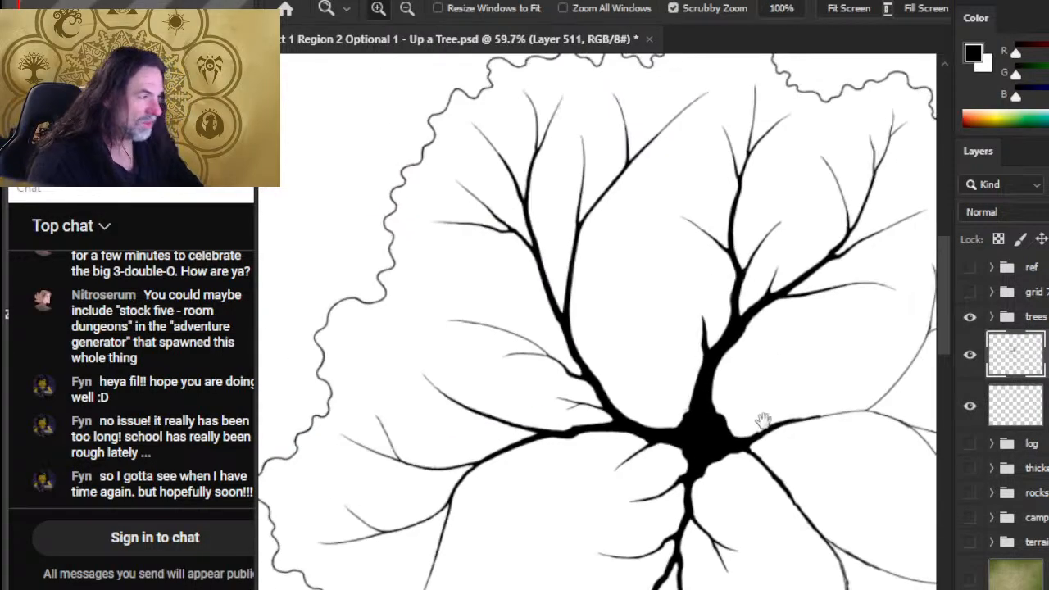
drag(765, 424, 644, 370)
scroll(632, 303, up, 3)
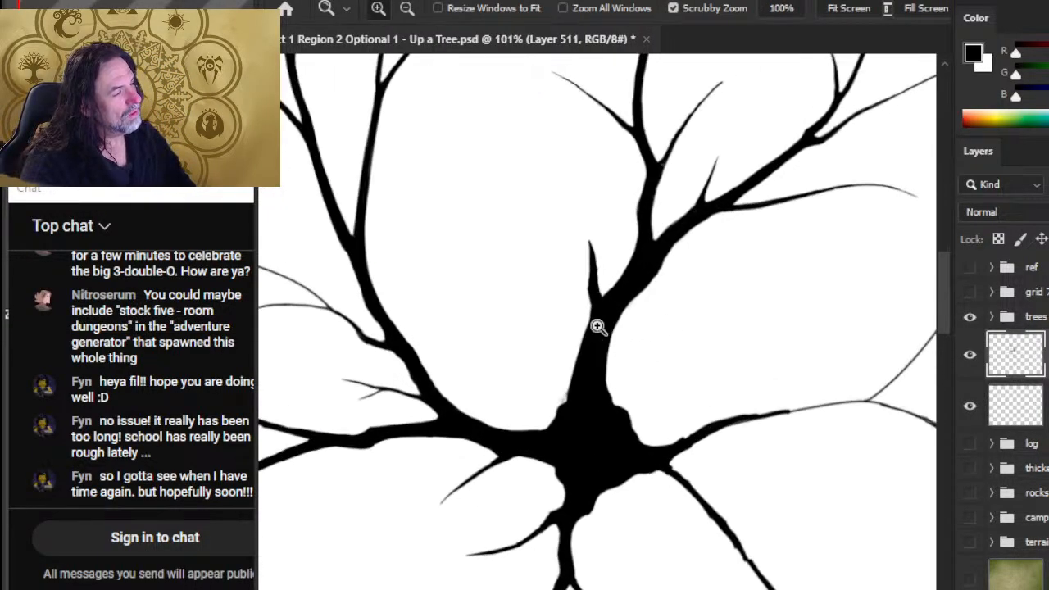
scroll(598, 257, up, 1)
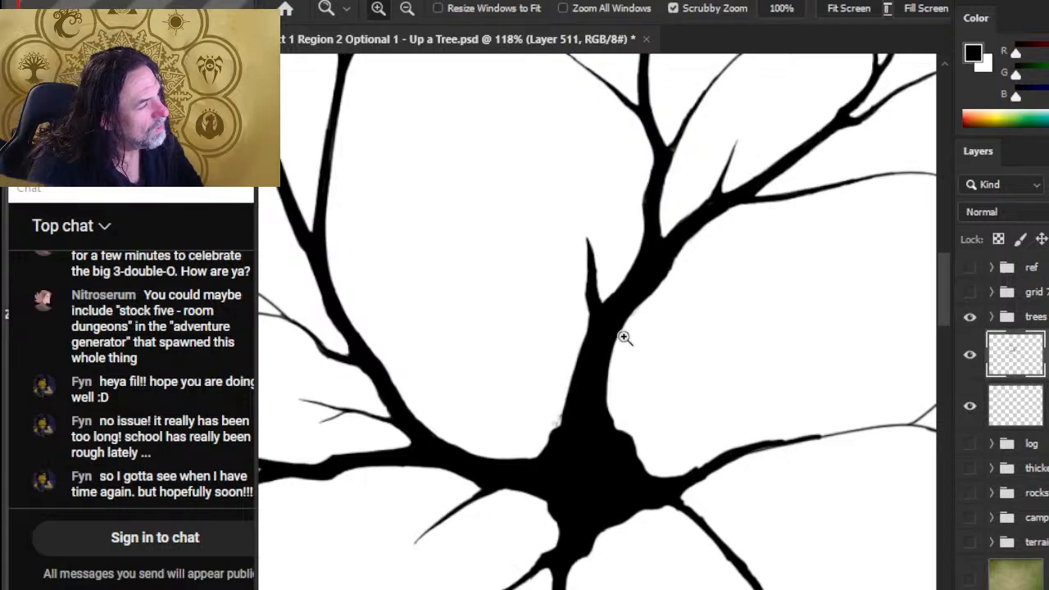
key(b)
key(bracketright)
mouse_move(630, 303)
mouse_down()
mouse_move(607, 348)
mouse_move(612, 418)
mouse_move(606, 353)
mouse_move(615, 420)
mouse_move(603, 372)
mouse_move(628, 437)
mouse_up()
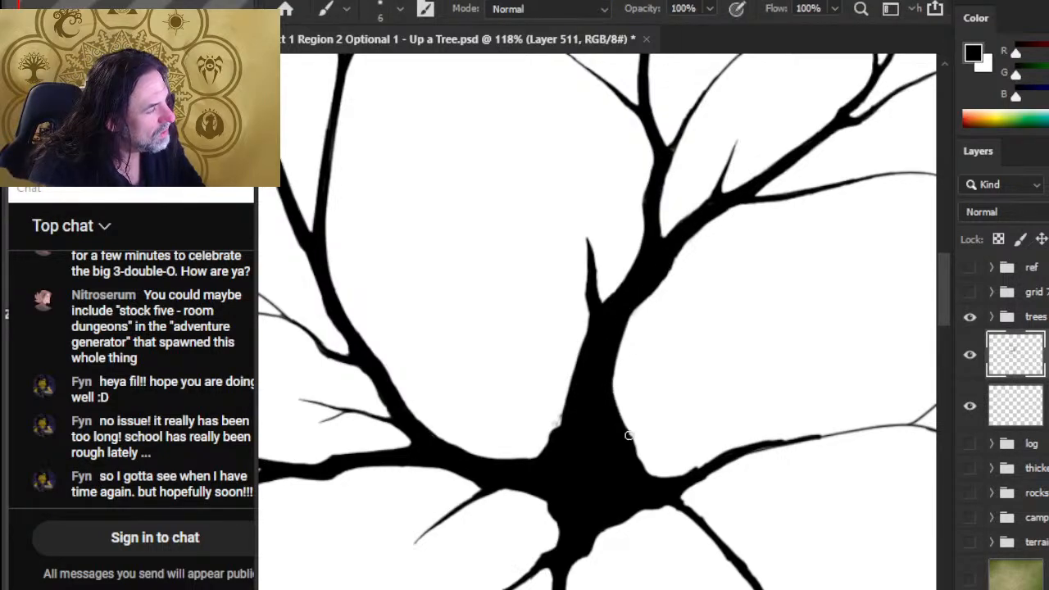
mouse_move(568, 415)
mouse_down()
mouse_move(549, 454)
mouse_move(564, 442)
mouse_move(537, 450)
mouse_move(559, 455)
mouse_move(490, 458)
mouse_up()
Trim the bulge on the right edge of the upper-right limb just below its main fork with the eraser
key(z)
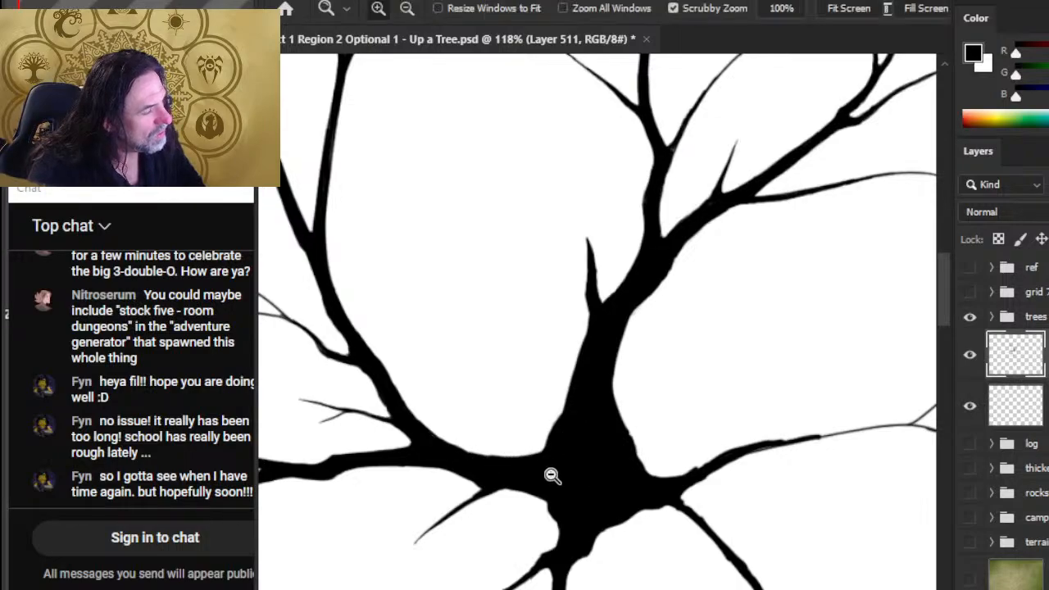
drag(592, 476, 492, 491)
mouse_move(643, 541)
mouse_down()
mouse_move(620, 334)
mouse_move(641, 367)
mouse_up()
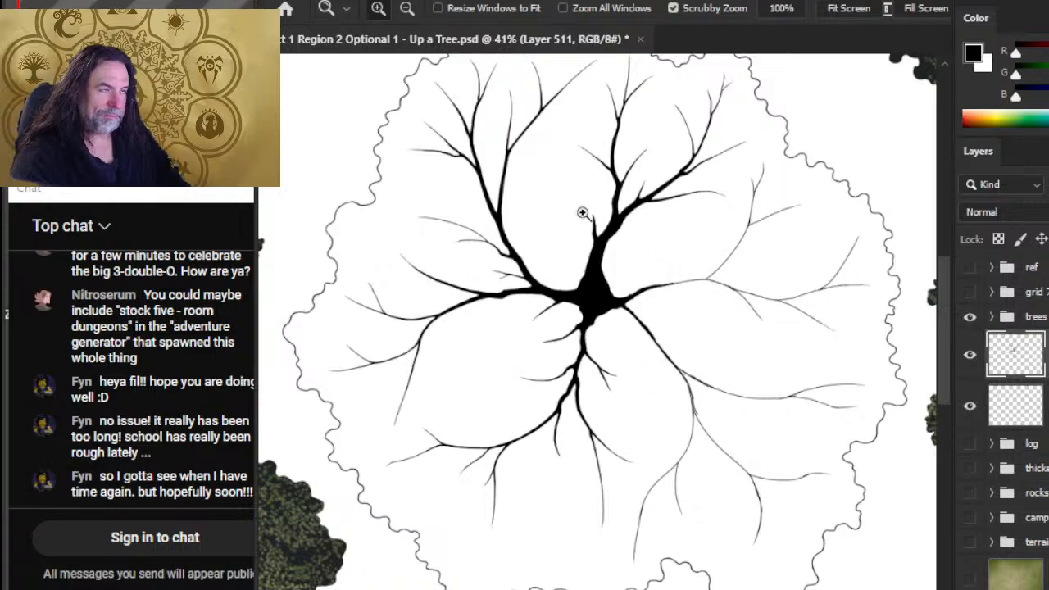
drag(490, 202, 537, 256)
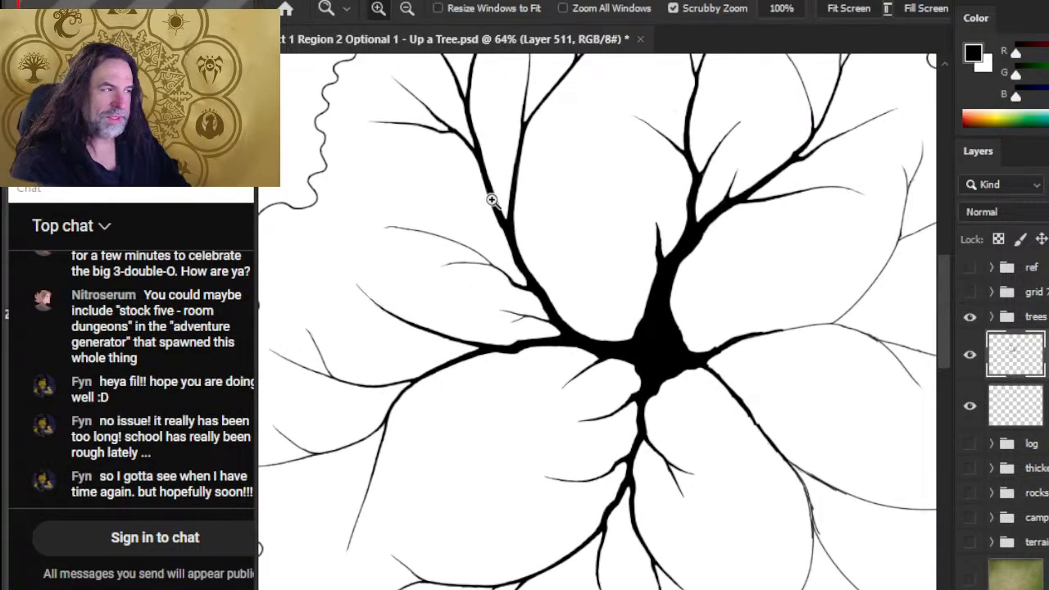
drag(677, 266, 766, 194)
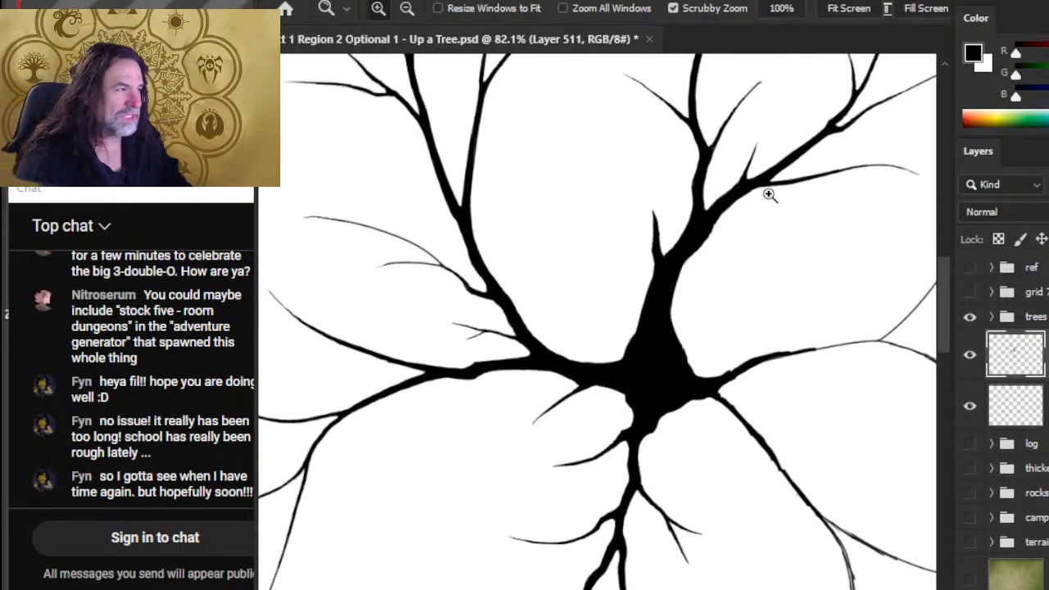
drag(713, 245, 730, 243)
key(b)
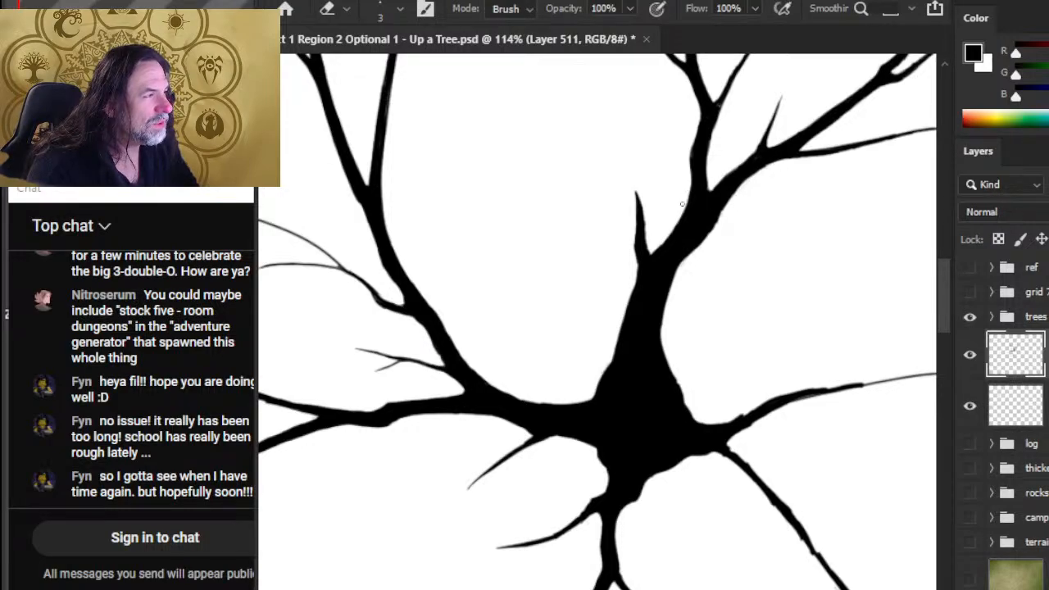
drag(734, 201, 715, 218)
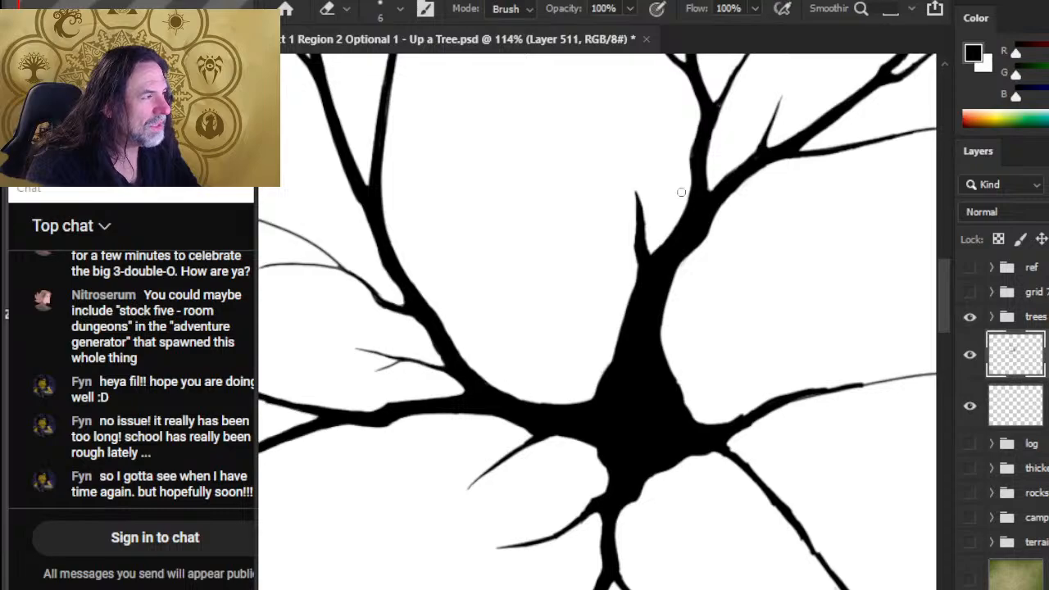
Fill the crotch between the short twig and the limb, and trim the limb's left edge below it with a 6 px eraser
key(b)
mouse_move(642, 250)
mouse_down()
mouse_move(656, 260)
mouse_move(655, 222)
mouse_up()
key(e)
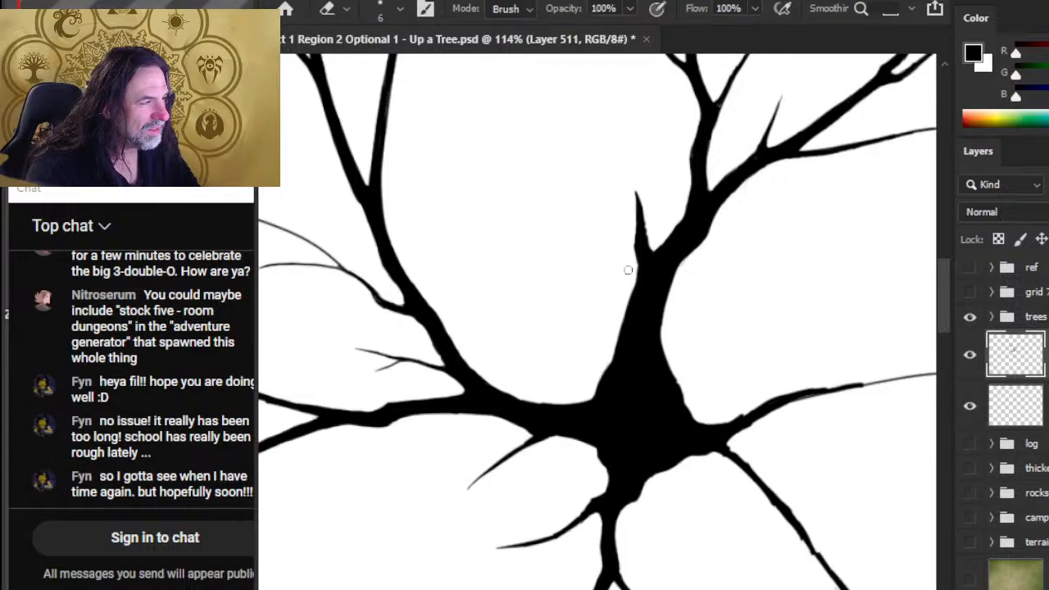
drag(633, 277, 621, 350)
Thicken the upper-left limb's right edge from below its fork down to the trunk with a 6 px brush
key(z)
drag(684, 376, 547, 362)
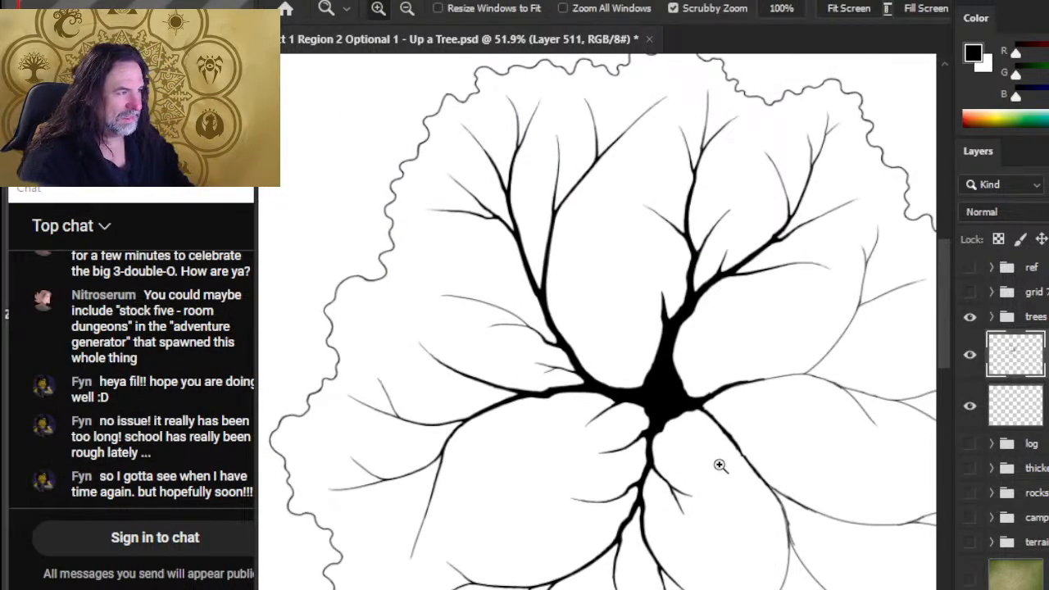
drag(557, 348, 459, 353)
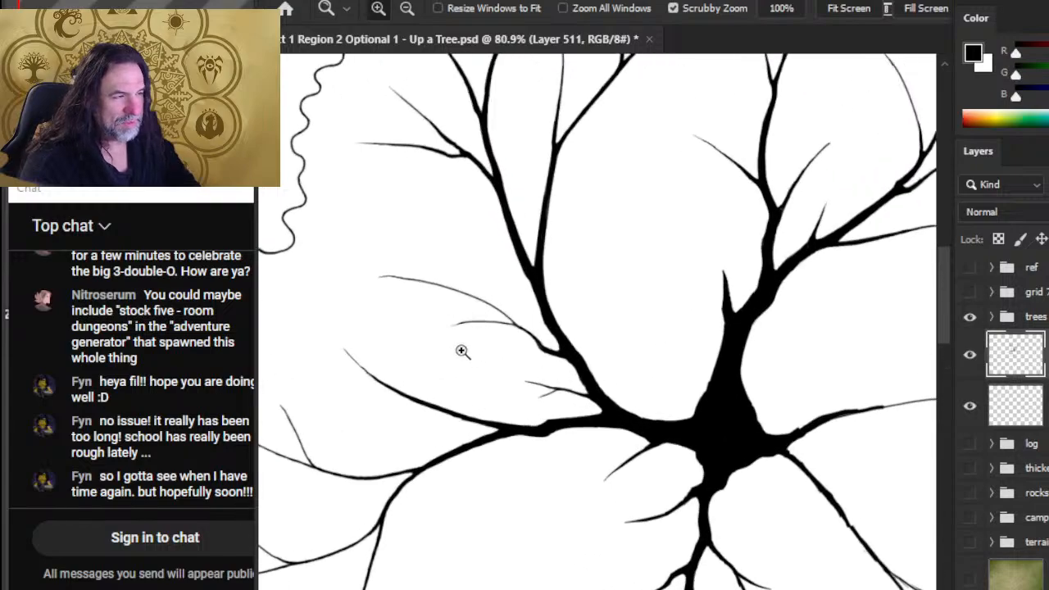
key(b)
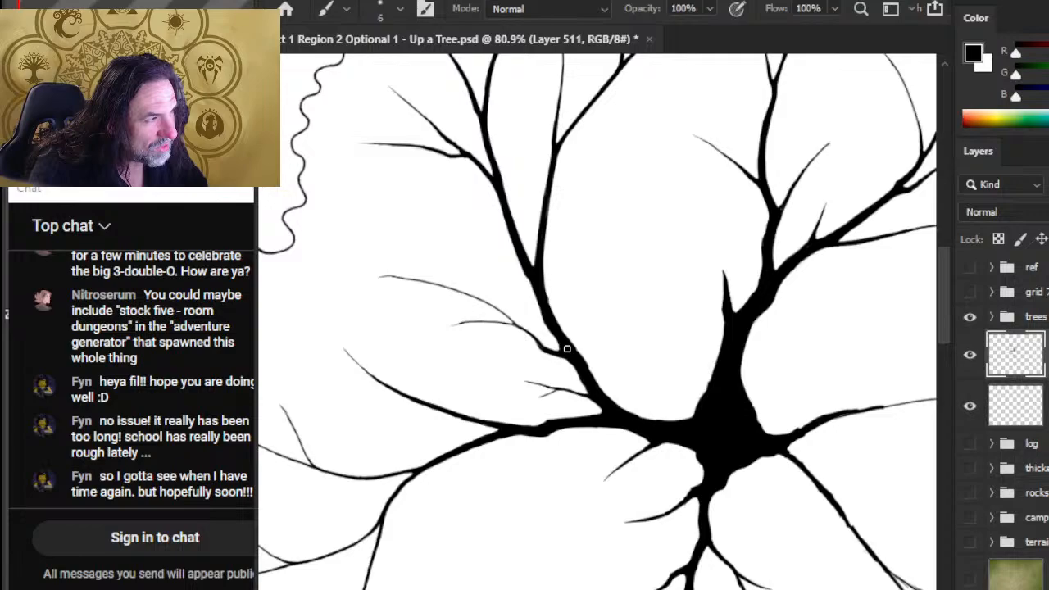
mouse_move(545, 302)
mouse_down()
mouse_move(560, 357)
mouse_move(582, 358)
mouse_move(613, 407)
mouse_move(586, 363)
mouse_move(600, 389)
mouse_move(591, 374)
mouse_move(639, 412)
mouse_move(605, 390)
mouse_move(623, 405)
mouse_move(611, 401)
mouse_move(650, 414)
mouse_move(617, 406)
mouse_move(685, 426)
mouse_up()
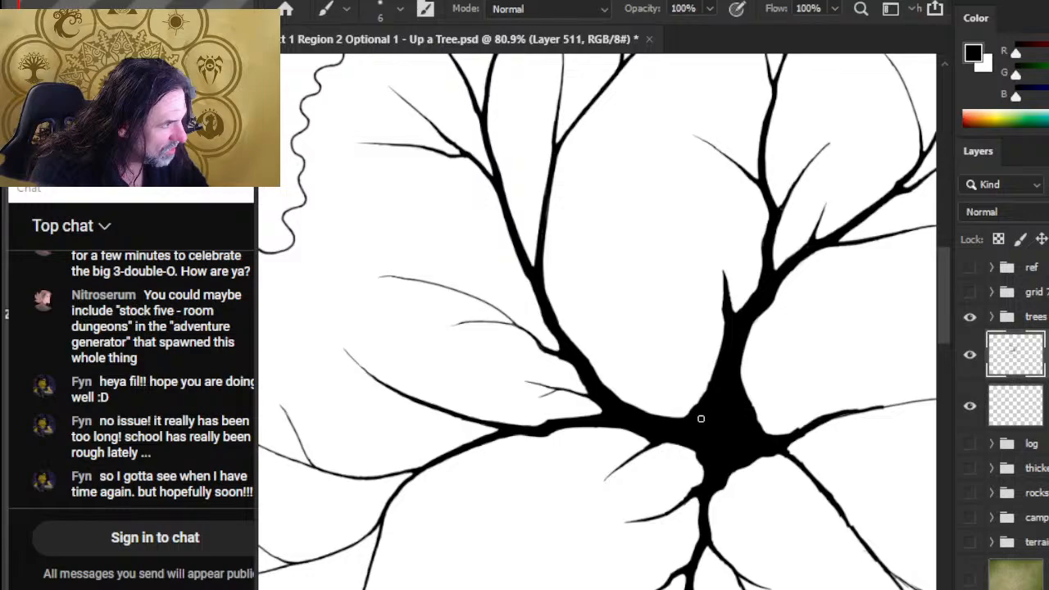
drag(688, 431, 597, 409)
Lasso the upper-left limb's branches above its fork, rotate them slightly counterclockwise with Free Transform, and deselect
drag(727, 490, 622, 401)
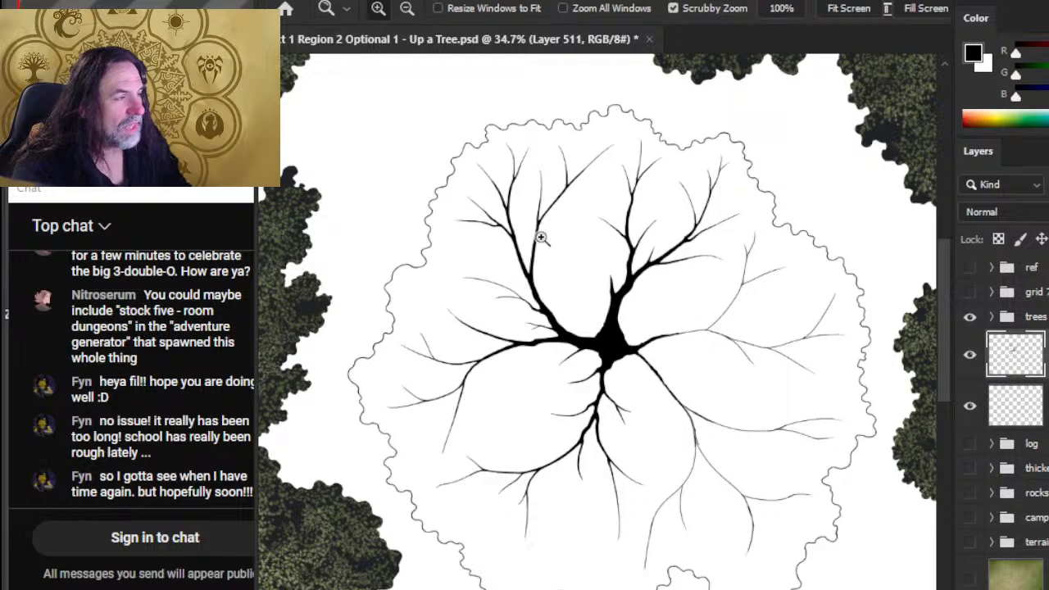
key(l)
mouse_move(496, 124)
mouse_down()
mouse_move(420, 195)
mouse_move(447, 214)
mouse_up()
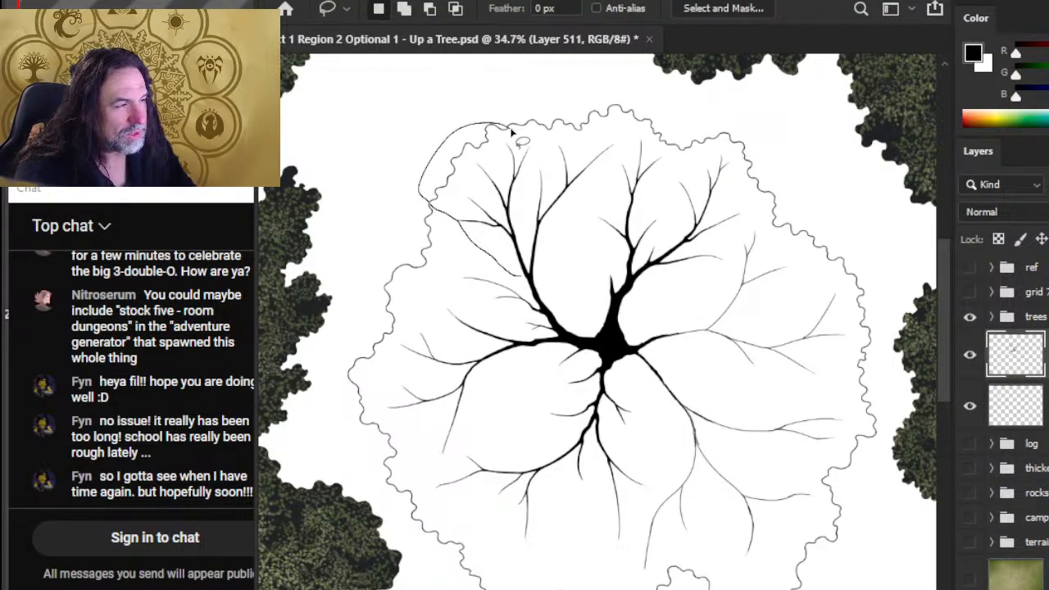
drag(530, 277, 594, 194)
drag(509, 129, 491, 102)
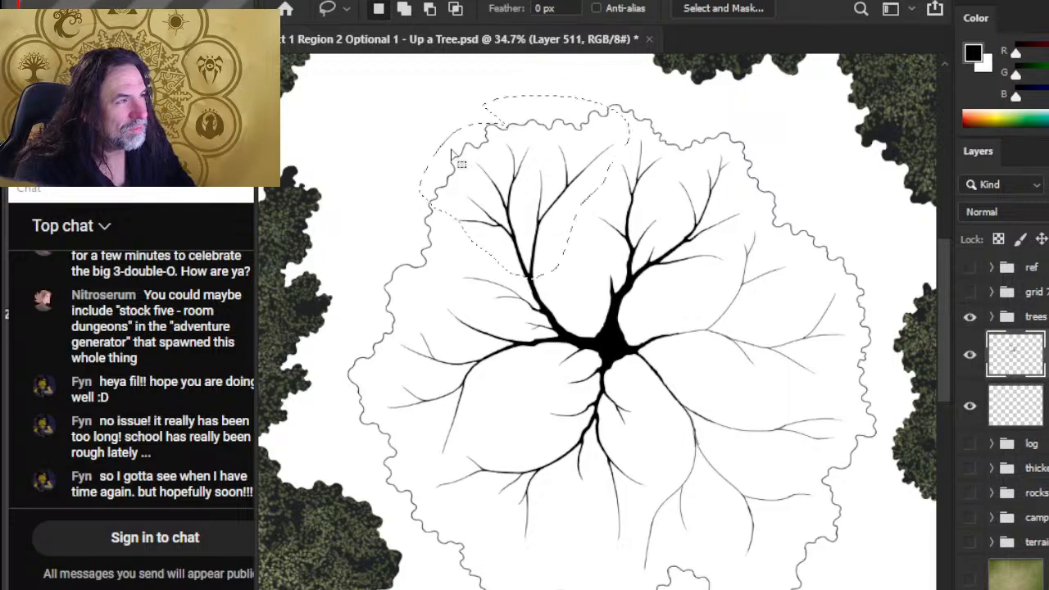
right_click(417, 172)
click(541, 366)
drag(674, 150, 670, 133)
key(Return)
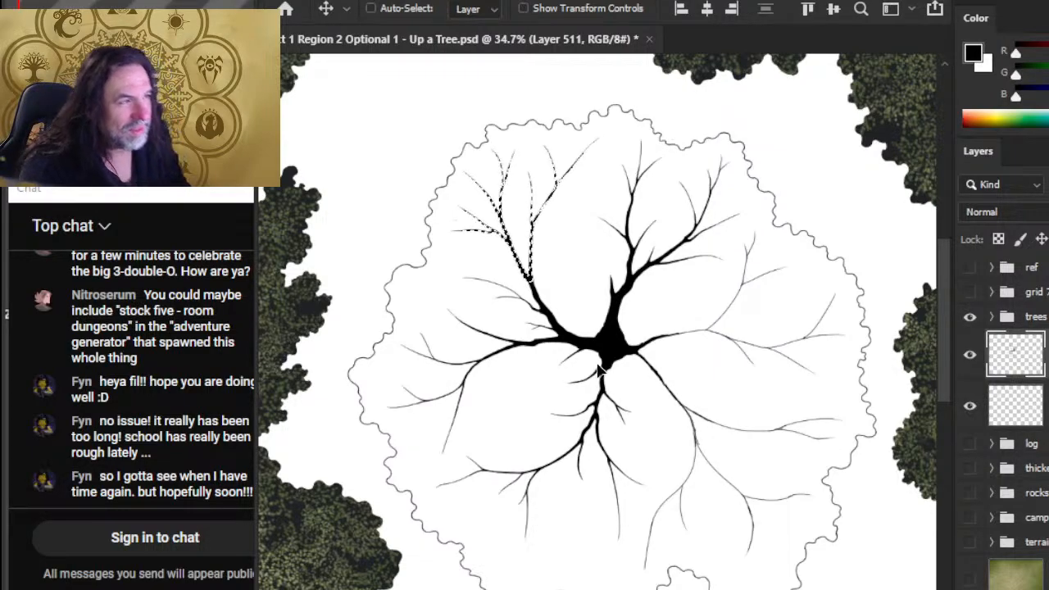
key(l)
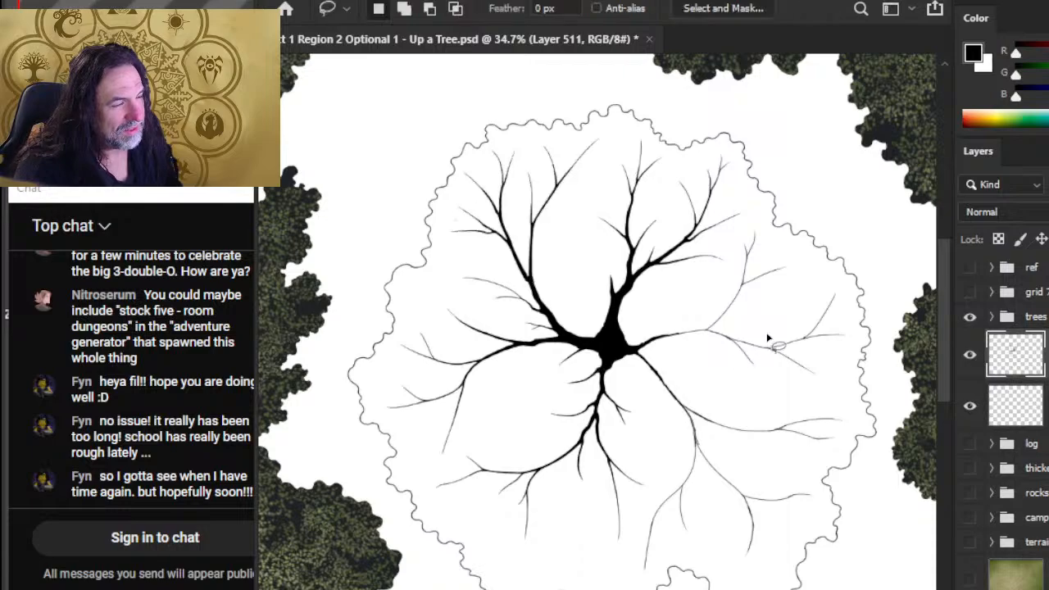
click(767, 337)
Blend the joint between the rotated branches and the upper-left limb with the 6 px brush and eraser
key(z)
drag(524, 284, 527, 291)
key(e)
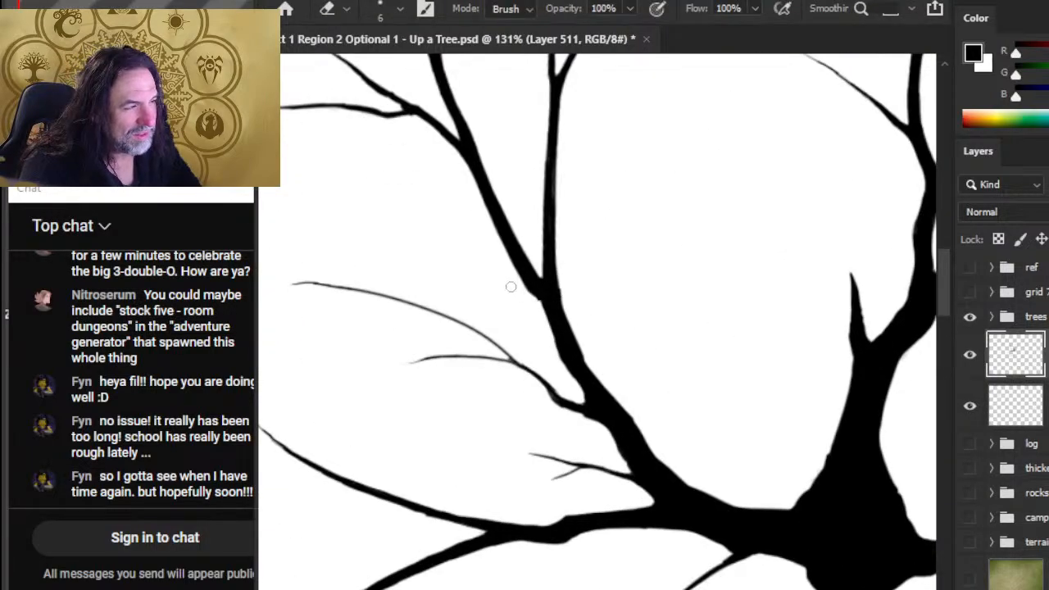
key(b)
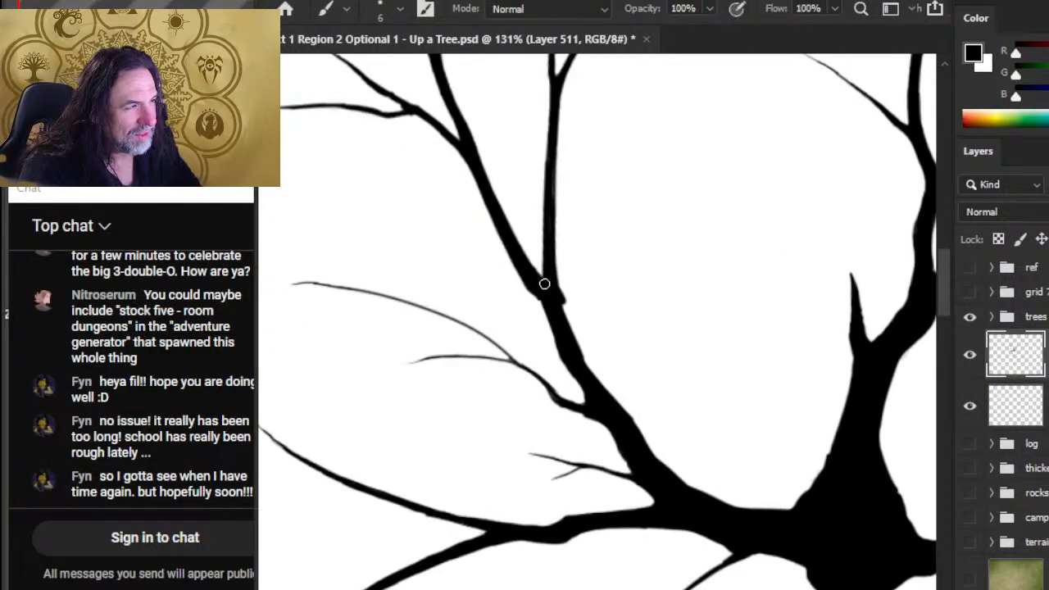
key(e)
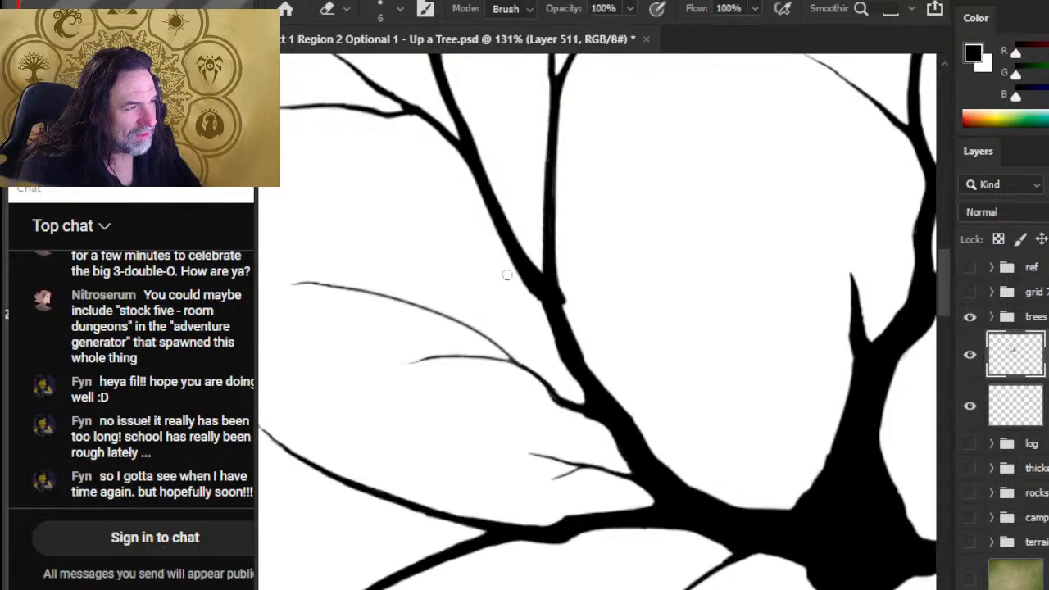
key(b)
mouse_move(539, 288)
mouse_down()
mouse_move(559, 344)
mouse_move(555, 295)
mouse_move(559, 303)
mouse_up()
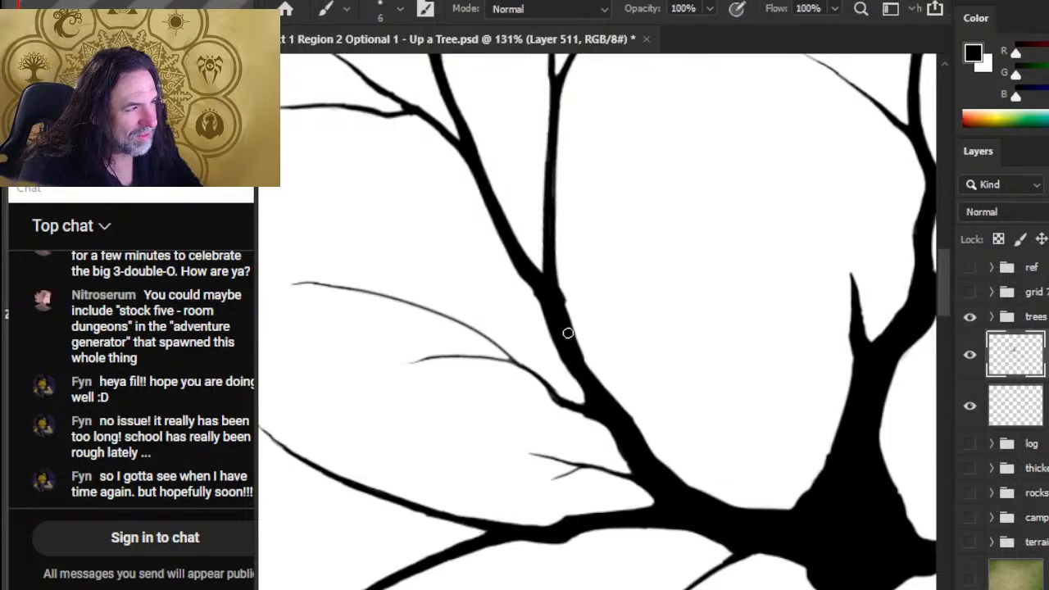
Thicken the upper-left limb's right edge from its fork down to the curved side branch, using the 6 px brush and eraser
key(e)
key(b)
mouse_move(547, 278)
mouse_down()
mouse_move(538, 286)
mouse_move(574, 358)
mouse_move(575, 347)
mouse_move(639, 411)
mouse_up()
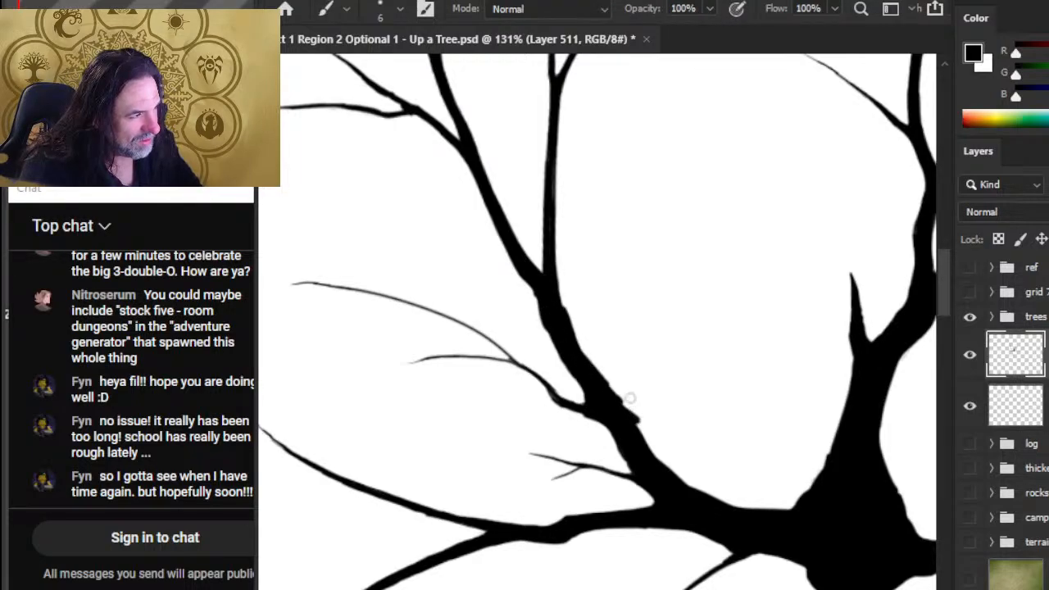
key(e)
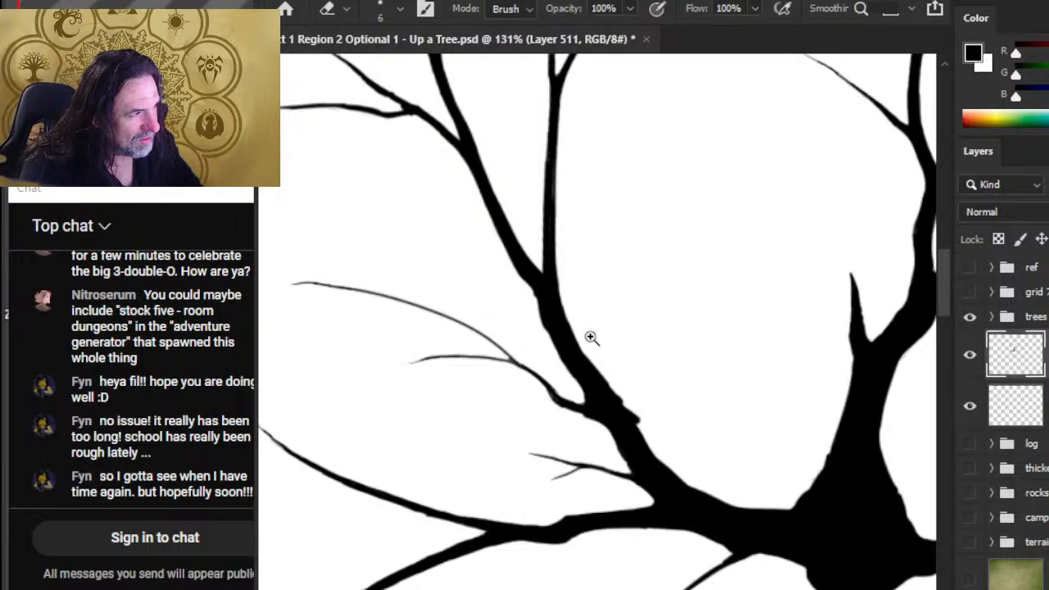
key(z)
drag(590, 339, 541, 355)
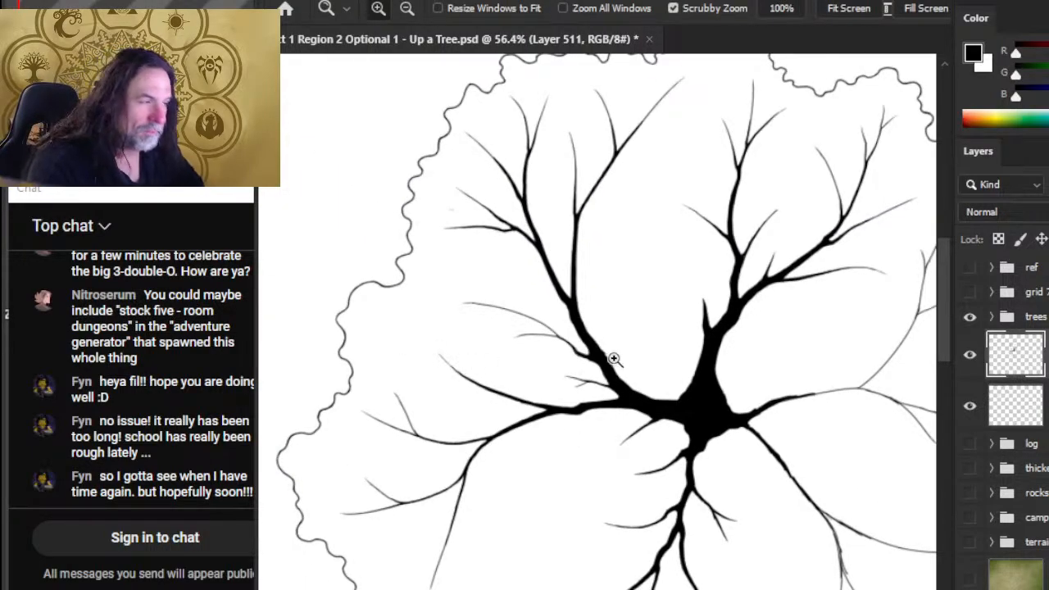
drag(614, 355, 636, 394)
key(b)
key(e)
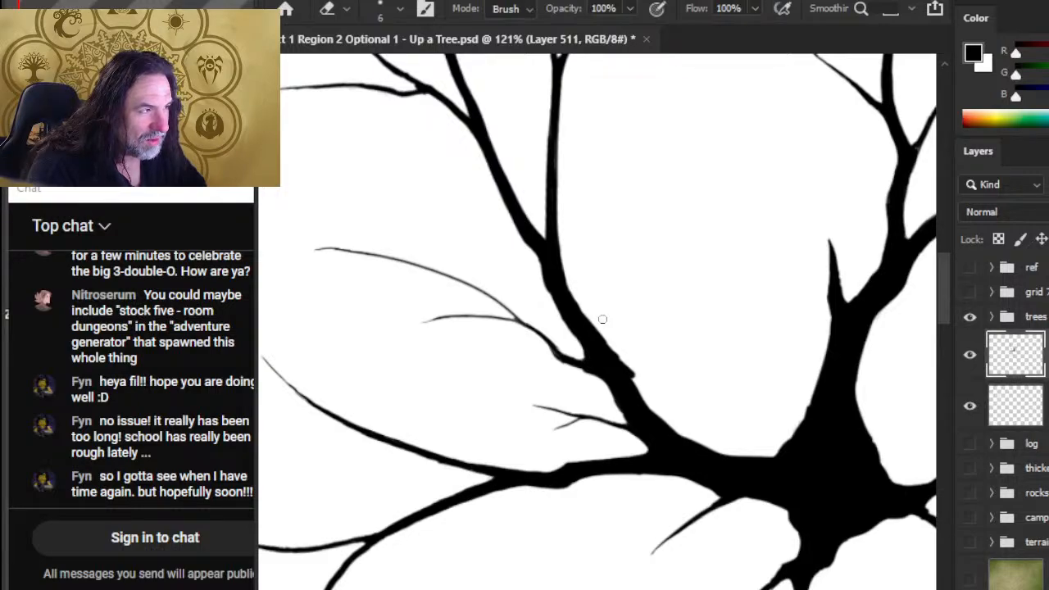
Build up the limb's right edge into one smooth contour down to the lower twig with the 6 px brush, and trim around the twig's base
key(b)
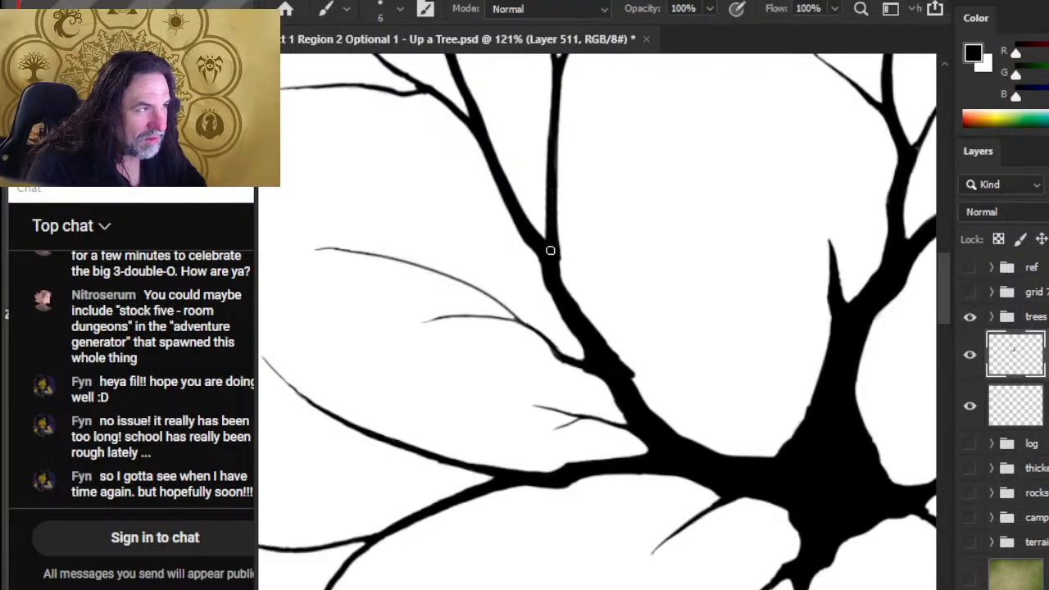
mouse_move(551, 253)
mouse_down()
mouse_move(564, 289)
mouse_move(550, 287)
mouse_move(546, 271)
mouse_move(608, 352)
mouse_up()
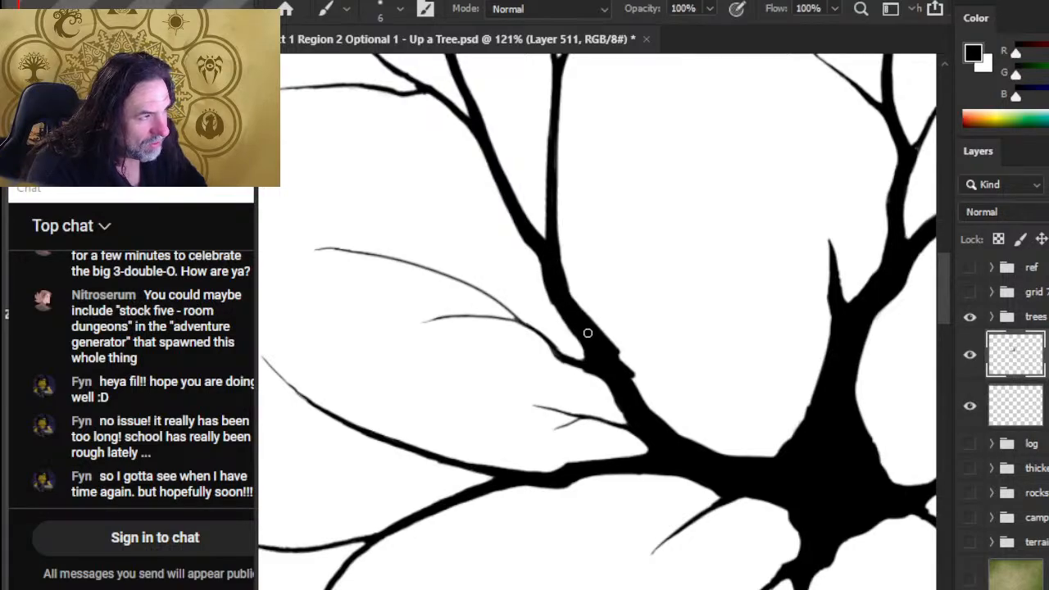
key(e)
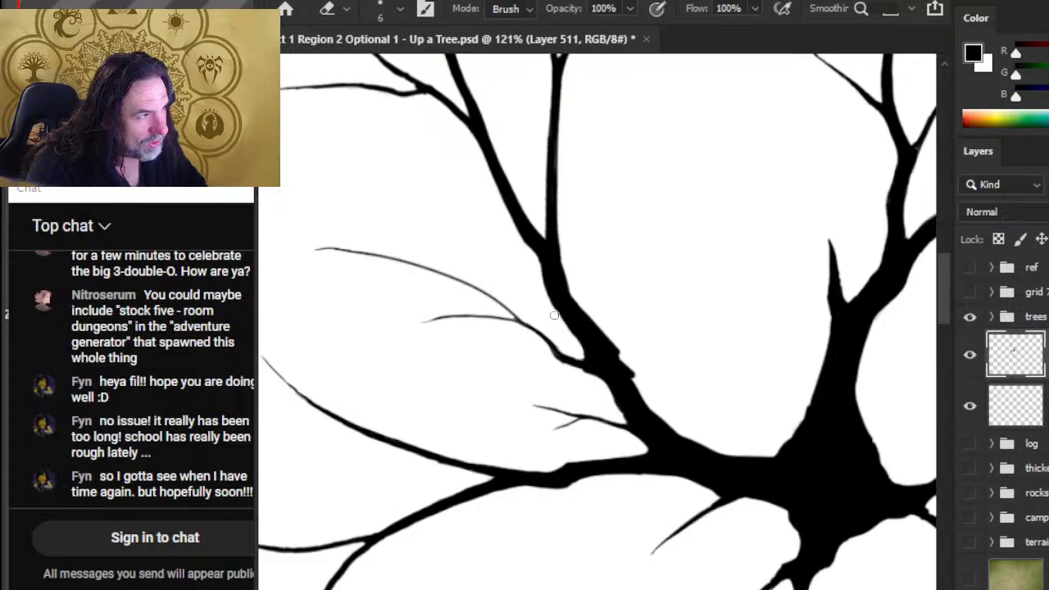
key(b)
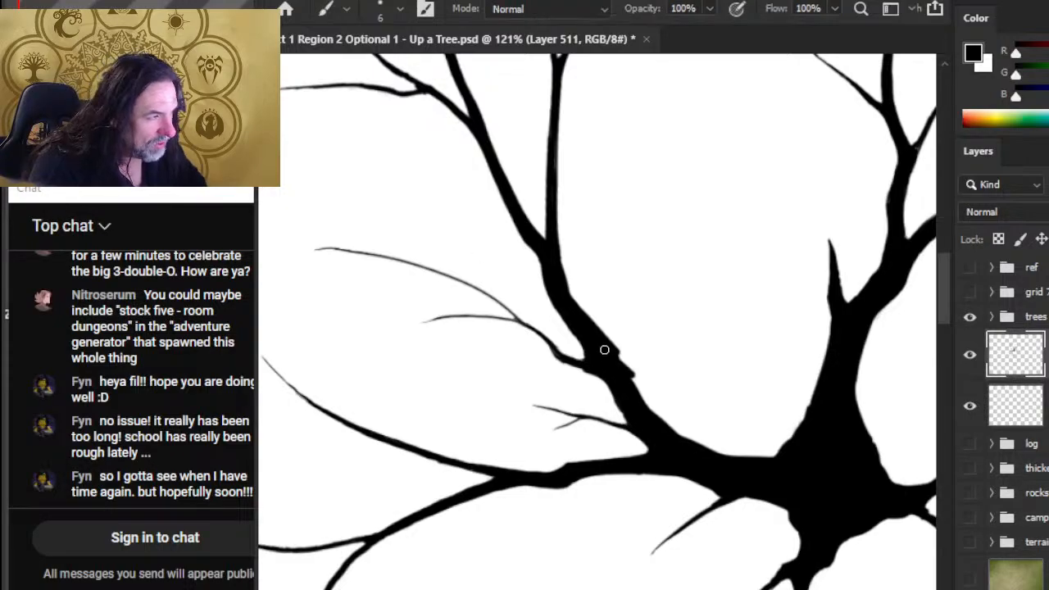
mouse_move(616, 370)
mouse_down()
mouse_move(591, 378)
mouse_move(537, 367)
mouse_move(564, 374)
mouse_move(554, 363)
mouse_move(606, 399)
mouse_move(641, 382)
mouse_move(606, 362)
mouse_move(606, 348)
mouse_move(644, 406)
mouse_move(628, 373)
mouse_move(630, 405)
mouse_up()
key(e)
key(b)
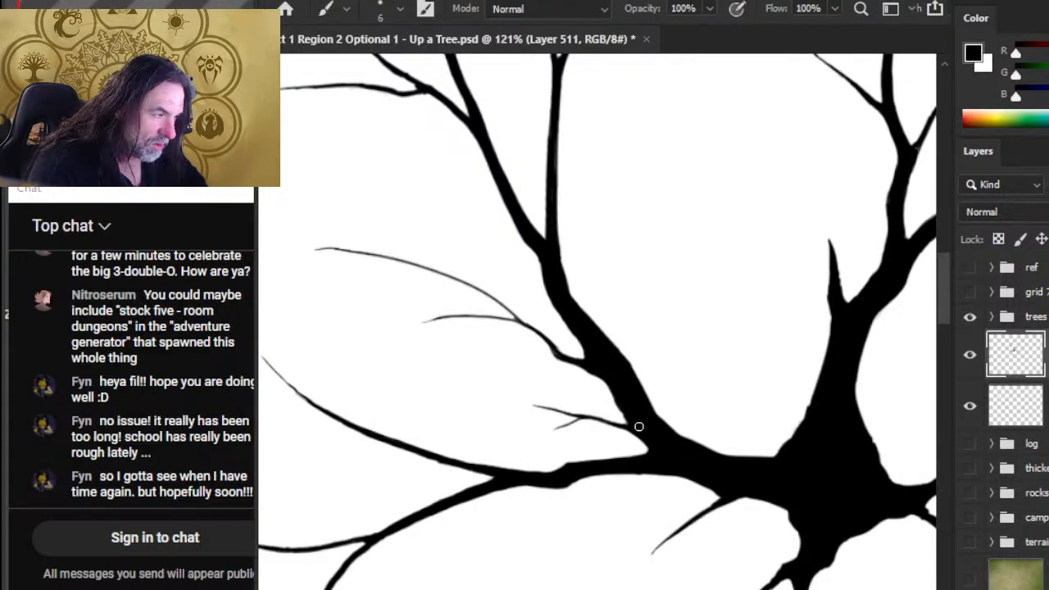
key(e)
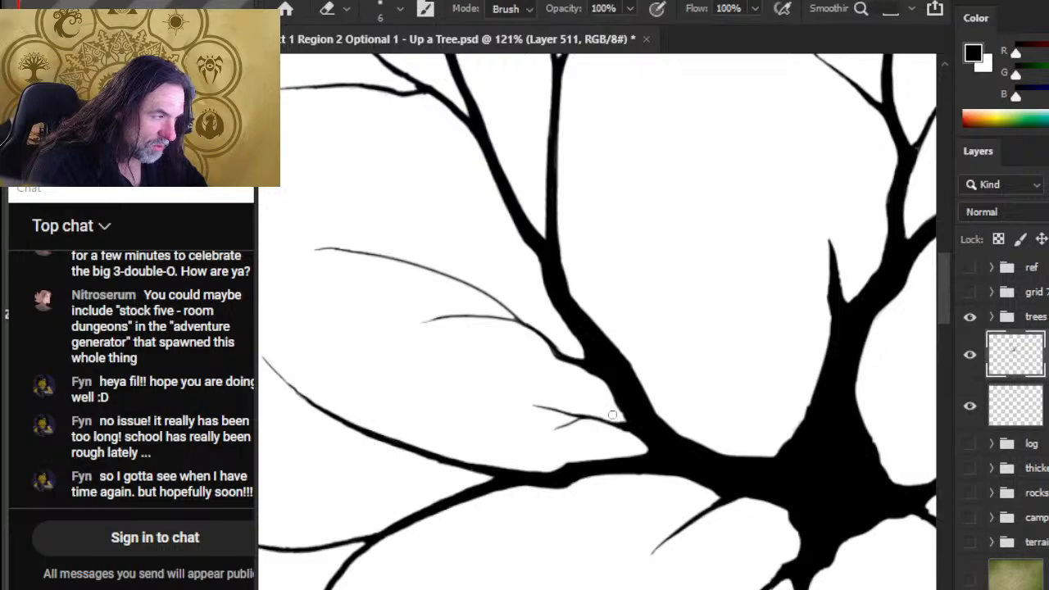
key(b)
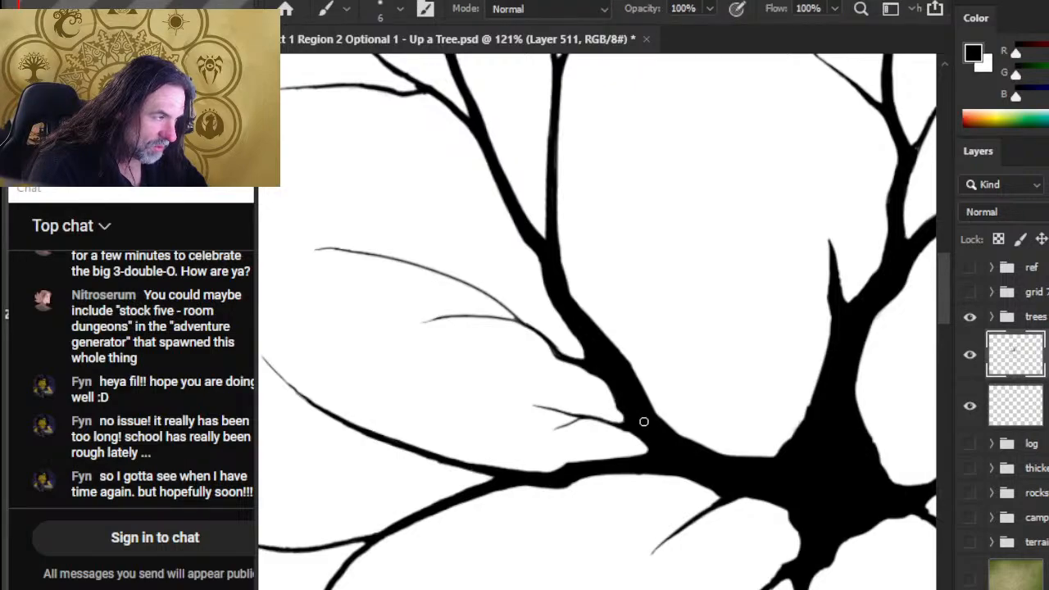
mouse_move(637, 402)
mouse_down()
mouse_move(670, 430)
mouse_move(636, 399)
mouse_move(670, 429)
mouse_move(645, 411)
mouse_move(668, 428)
mouse_move(651, 413)
mouse_move(656, 422)
mouse_move(645, 415)
mouse_move(731, 459)
mouse_move(680, 440)
mouse_move(747, 462)
mouse_move(683, 444)
mouse_move(753, 462)
mouse_move(693, 450)
mouse_move(761, 460)
mouse_move(696, 449)
mouse_move(781, 457)
mouse_move(722, 452)
mouse_move(781, 446)
mouse_move(771, 455)
mouse_move(809, 433)
mouse_move(778, 460)
mouse_move(807, 427)
mouse_up()
Add a short pointed stub on the upper-left limb's left side, just below its fork
key(z)
drag(727, 401, 524, 369)
drag(769, 430, 682, 388)
drag(562, 307, 707, 341)
key(b)
mouse_move(686, 401)
mouse_down()
mouse_move(718, 417)
mouse_move(713, 424)
mouse_up()
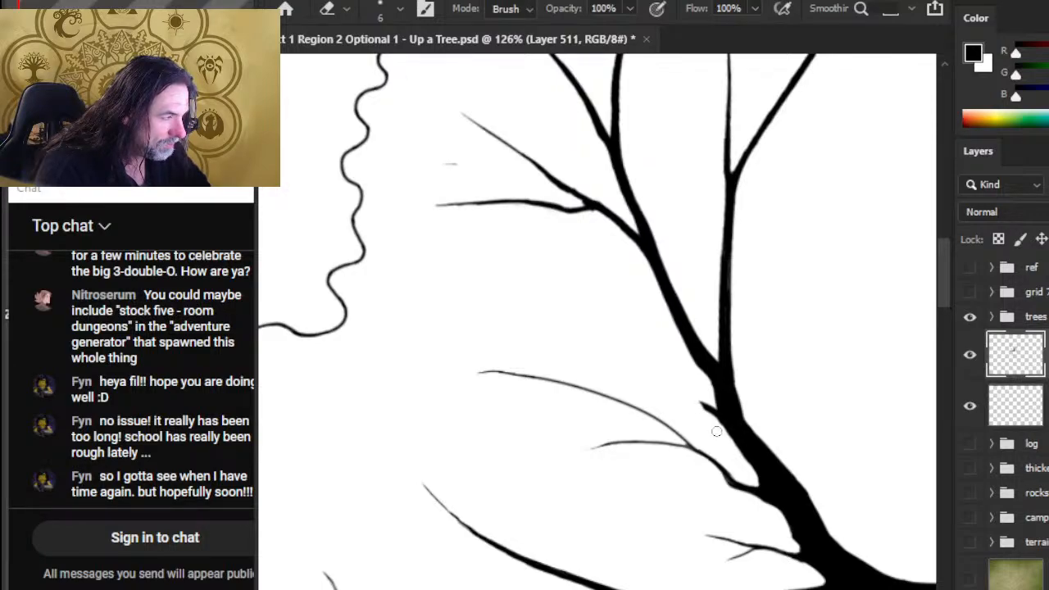
Paint a short stub under the left limb near its first fork with a 5 px brush, and taper it with the 6 px eraser
key(b)
mouse_move(707, 358)
mouse_down()
mouse_move(621, 300)
mouse_move(701, 376)
mouse_move(686, 356)
mouse_move(686, 411)
mouse_move(655, 348)
mouse_up()
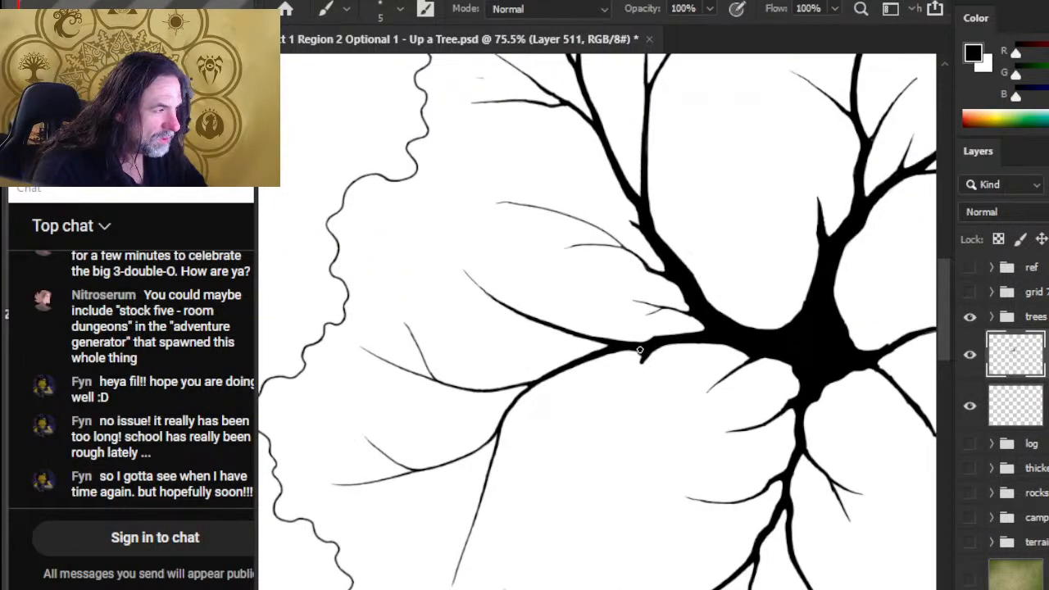
key(e)
key(b)
key(e)
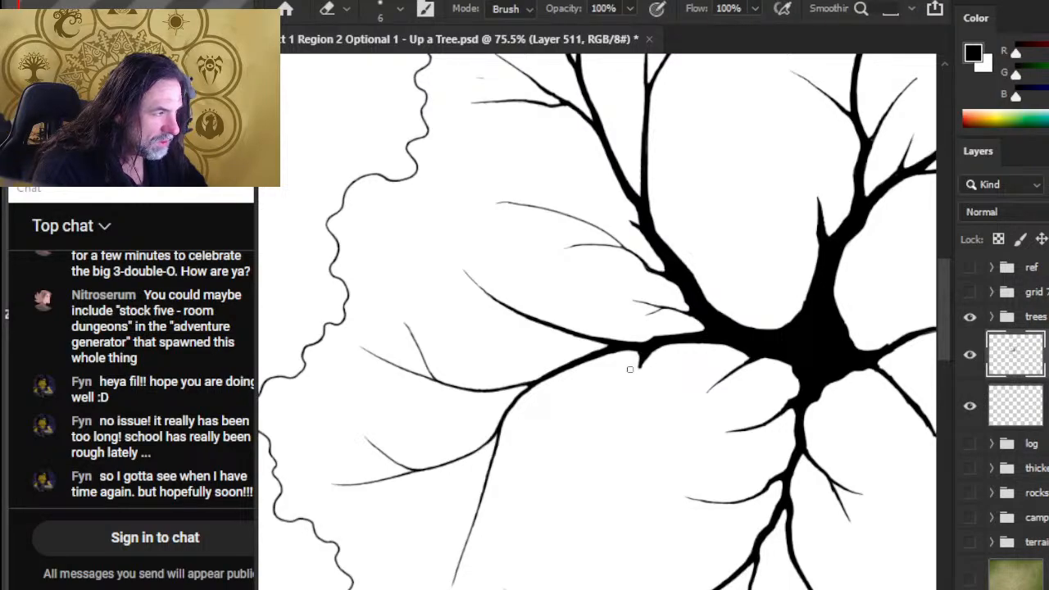
Add a small stub to the right side of the upper-right limb below its fork, and shorten the spike on the opposite side with the eraser
key(z)
drag(680, 397, 618, 387)
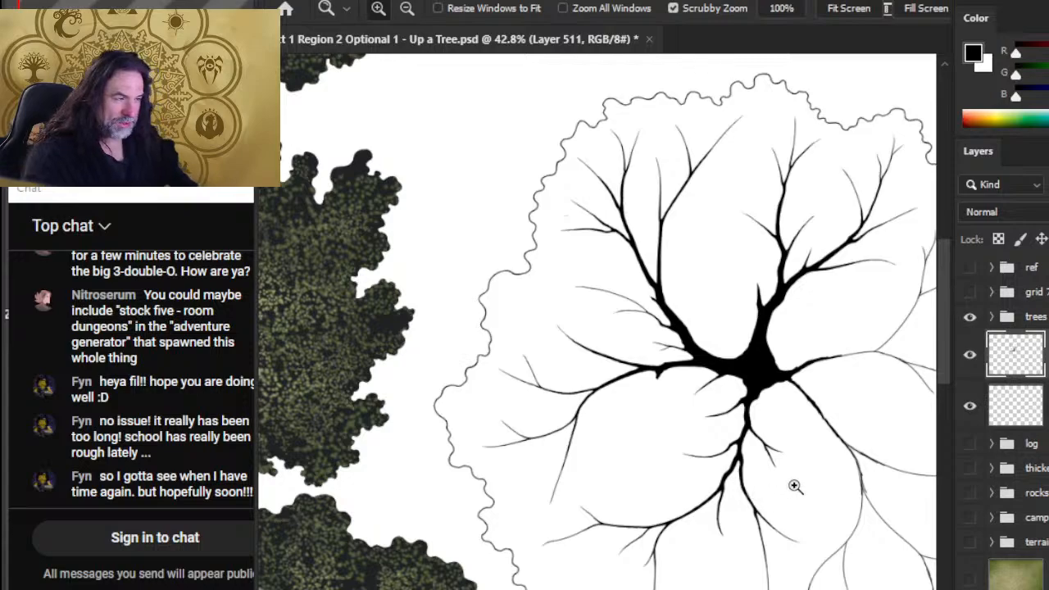
drag(715, 449, 634, 383)
drag(744, 445, 684, 440)
drag(736, 319, 785, 322)
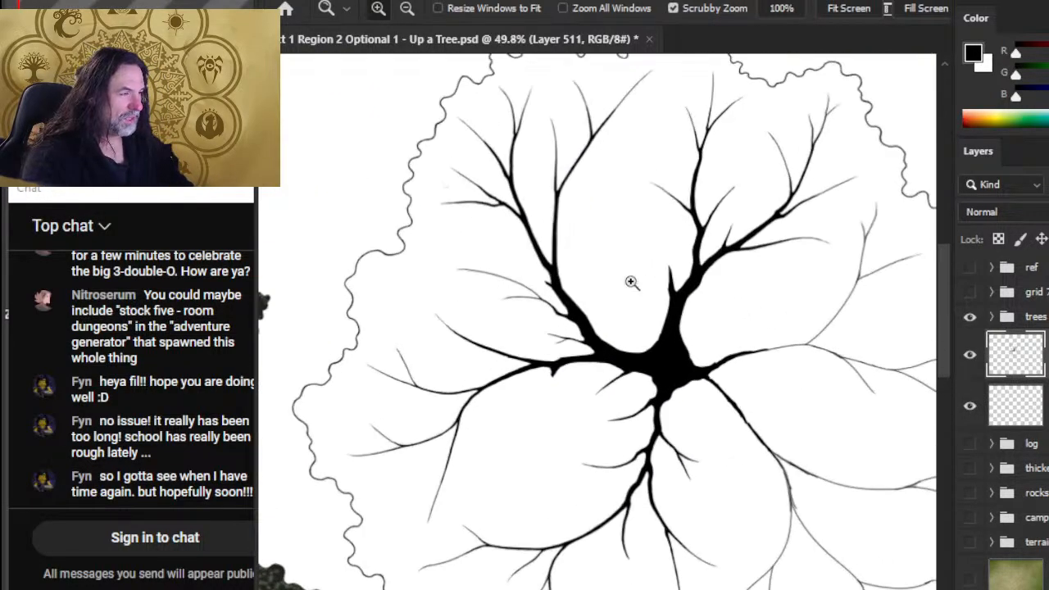
drag(697, 299, 748, 301)
key(b)
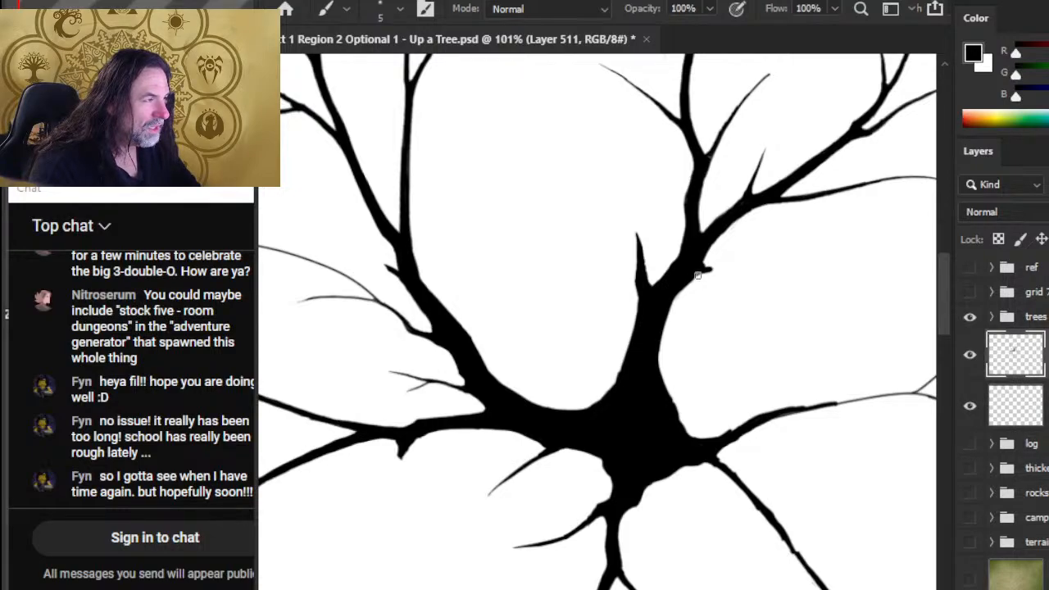
key(e)
drag(640, 239, 648, 252)
key(z)
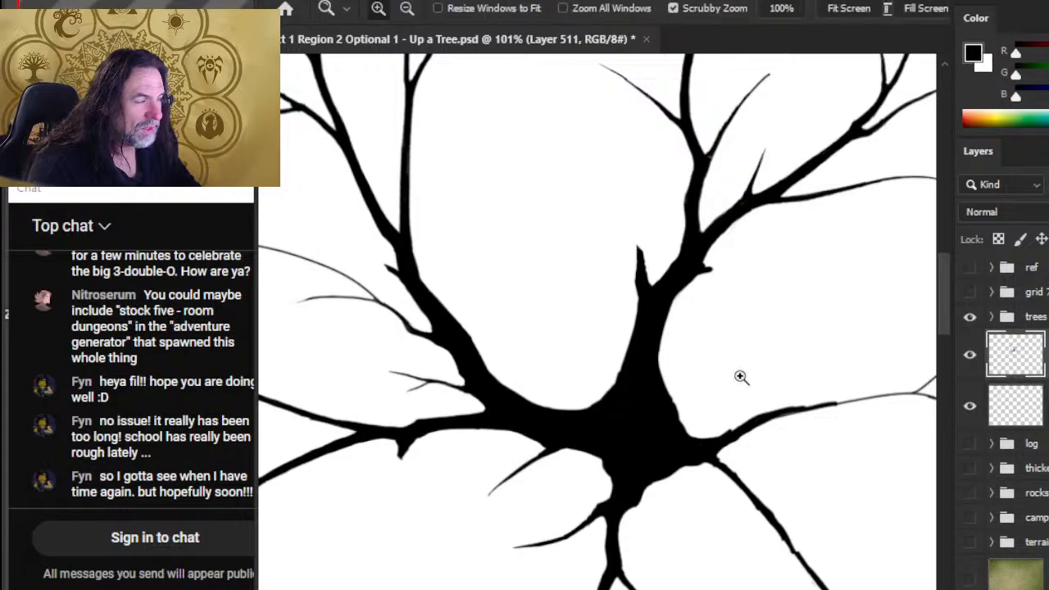
Thicken the outer half of the long curved branch on the upper-left limb's left side, and thin its tip with the 6 px eraser
drag(740, 377, 686, 379)
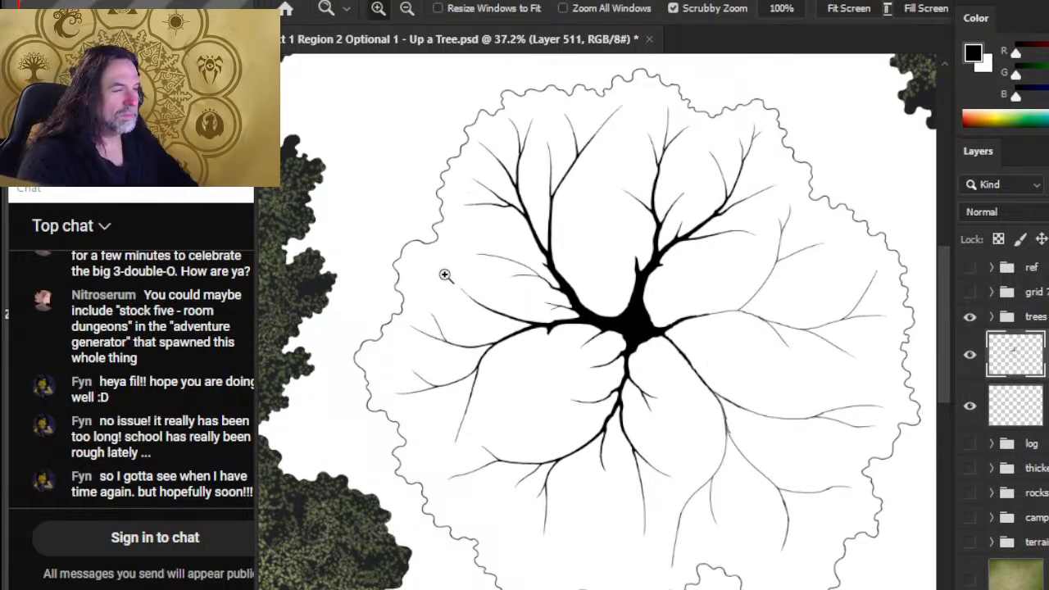
drag(538, 275, 608, 318)
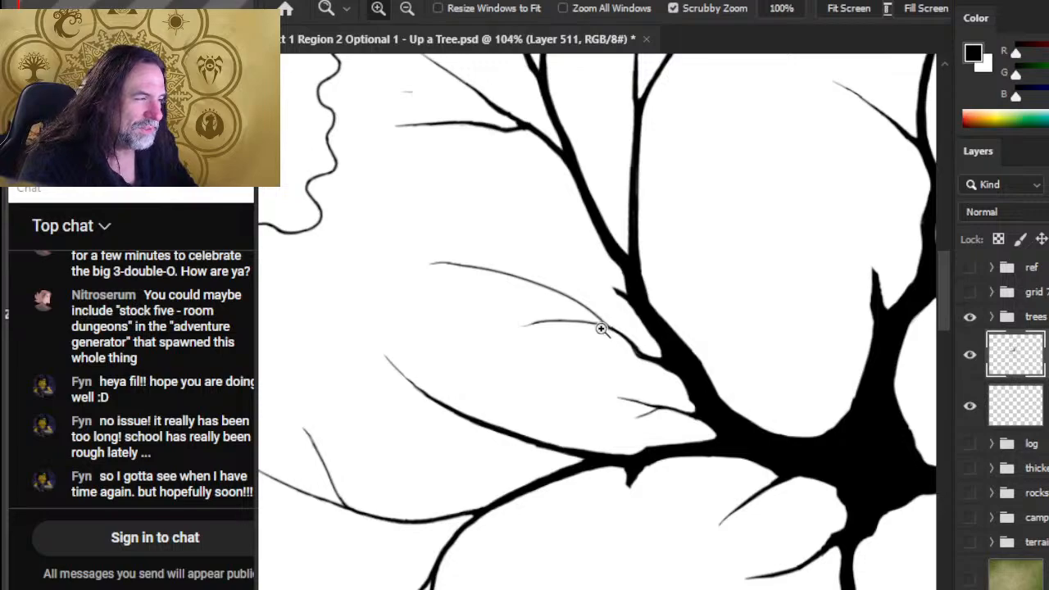
click(468, 274)
key(b)
mouse_move(453, 264)
mouse_down()
mouse_move(482, 270)
mouse_move(453, 263)
mouse_up()
key(e)
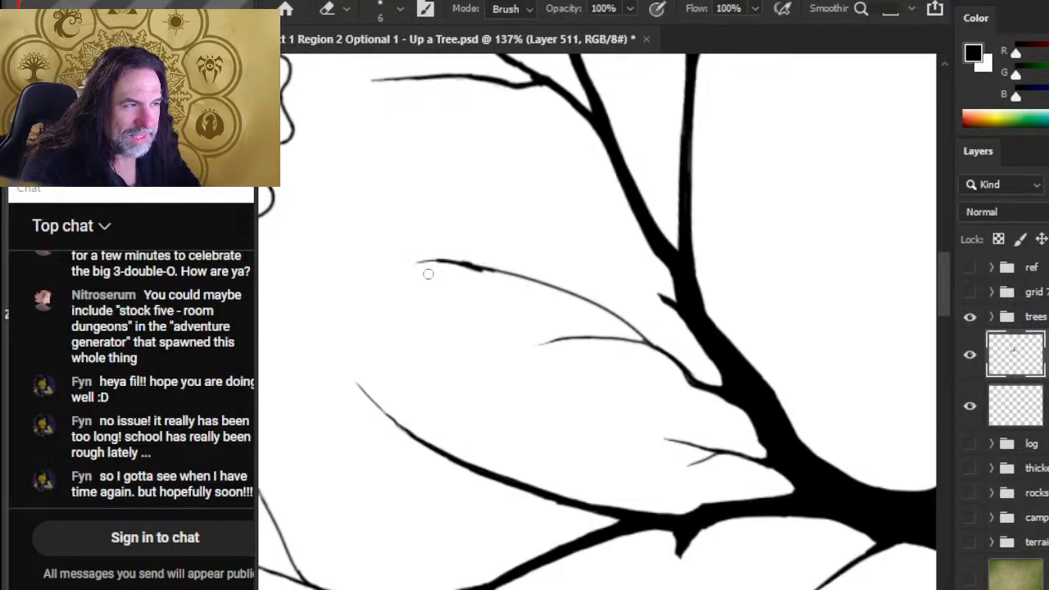
drag(427, 274, 496, 265)
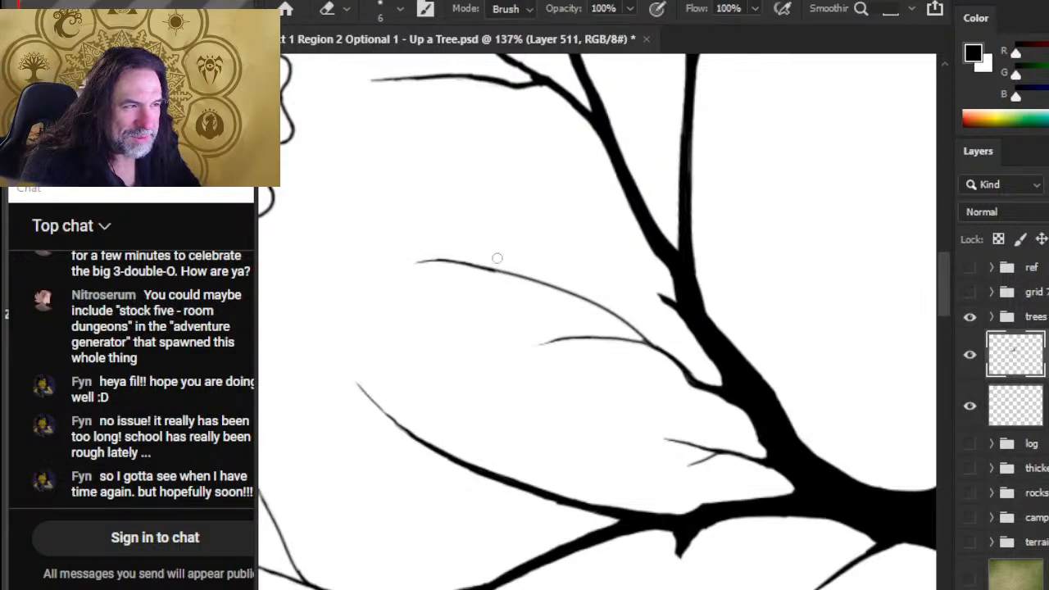
key(b)
drag(488, 267, 606, 313)
key(e)
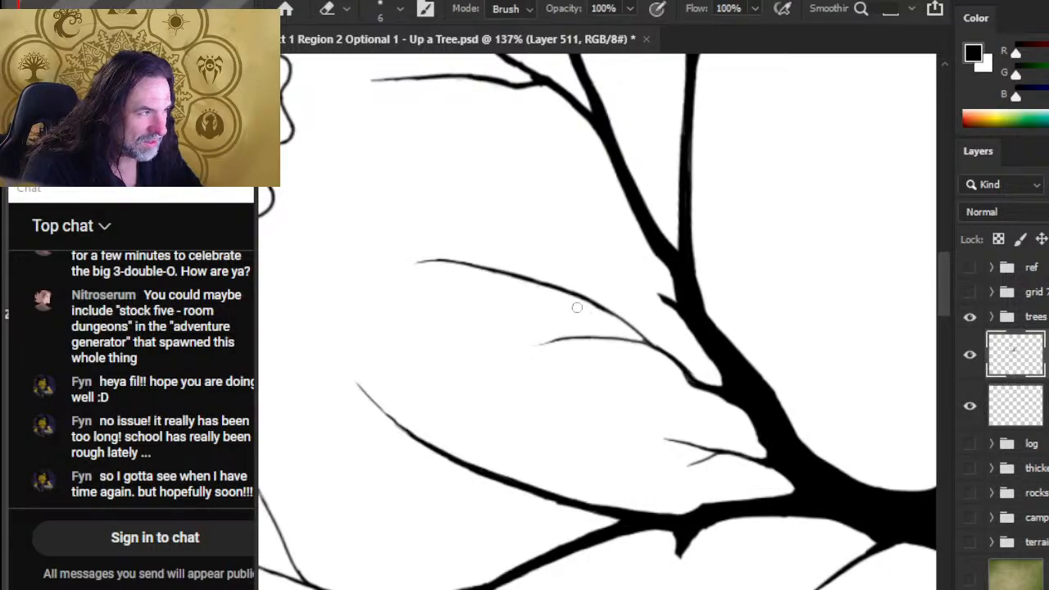
Thicken the curved branch's inner half down to its fork with a 3 px brush, and smooth its edges with the 6 px eraser
key(b)
mouse_move(590, 298)
mouse_down()
mouse_move(644, 326)
mouse_move(625, 349)
mouse_move(520, 310)
mouse_move(494, 285)
mouse_move(489, 259)
mouse_up()
key(e)
key(b)
key(e)
key(b)
key(e)
key(b)
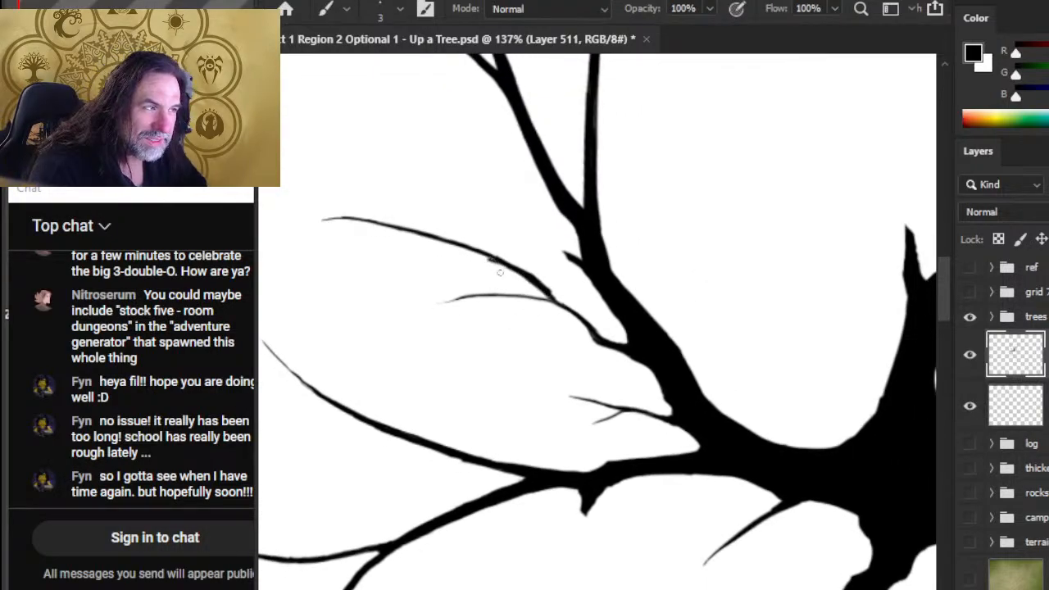
key(e)
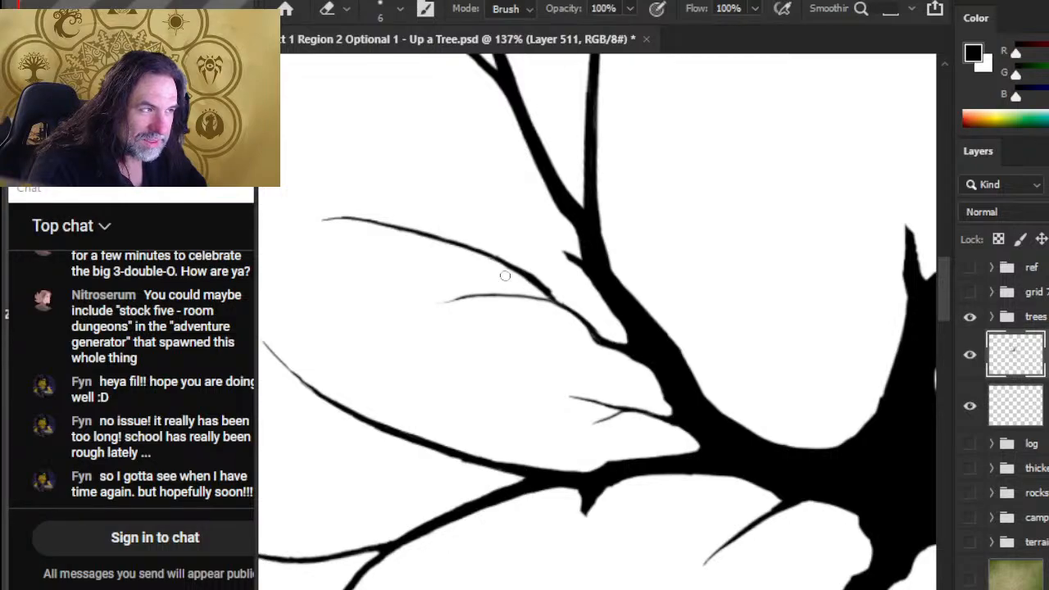
key(b)
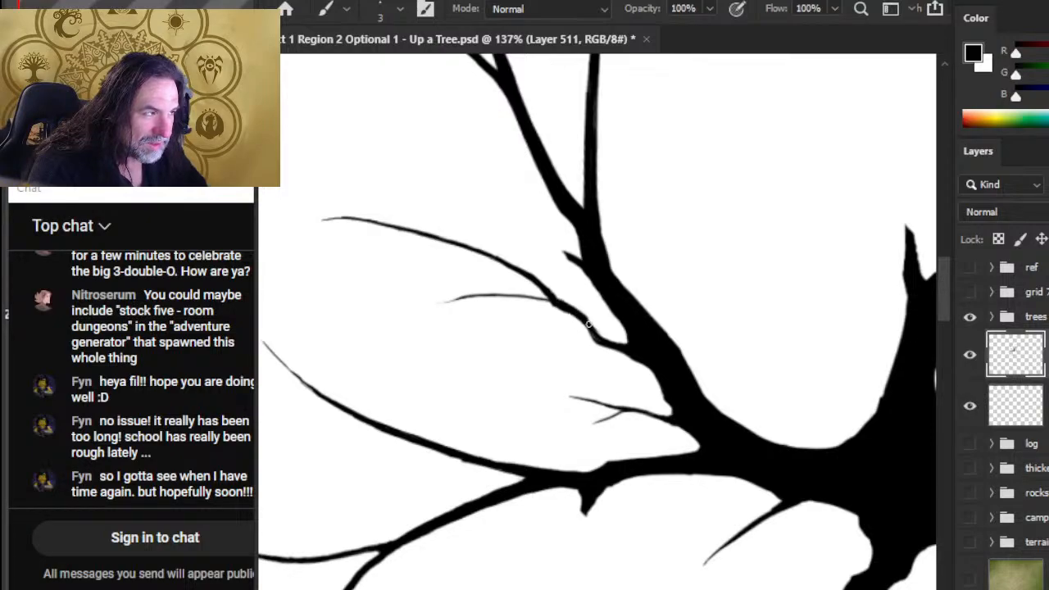
Thicken the curved branch's base between its fork and the limb, and blend the lower twig into the fork
drag(588, 327, 610, 349)
key(e)
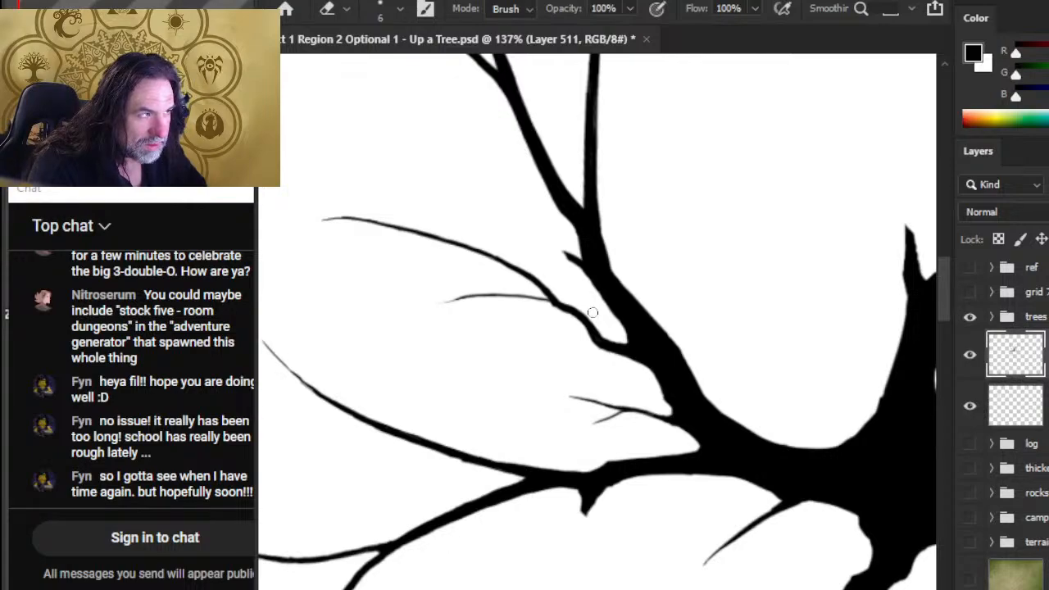
key(b)
key(e)
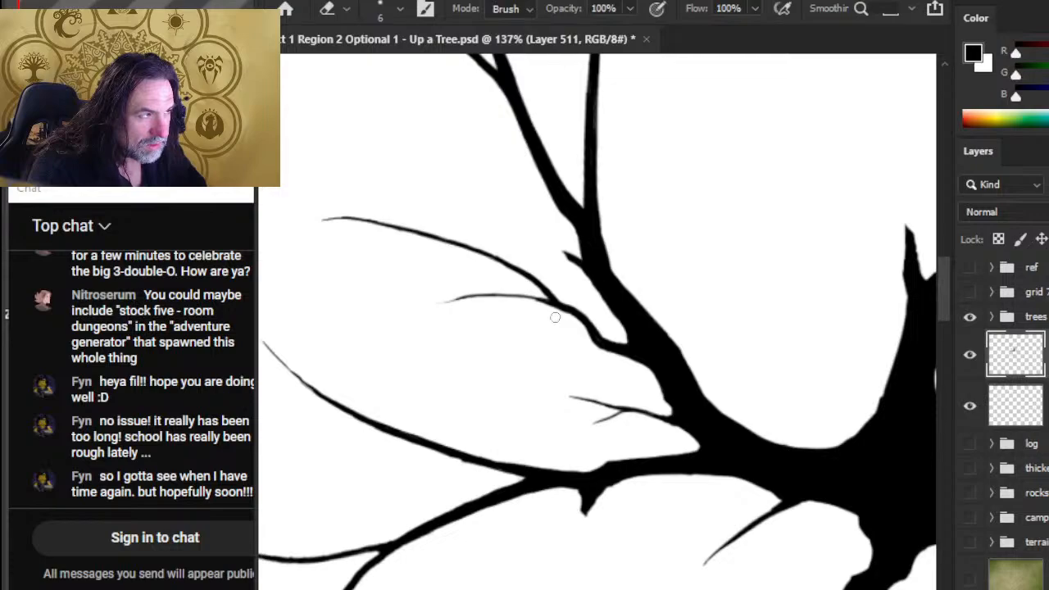
Lasso the upper-left limb's right-hand branch above the fork and cut it to a new layer
key(z)
drag(588, 356, 500, 338)
drag(582, 390, 526, 393)
drag(669, 508, 646, 468)
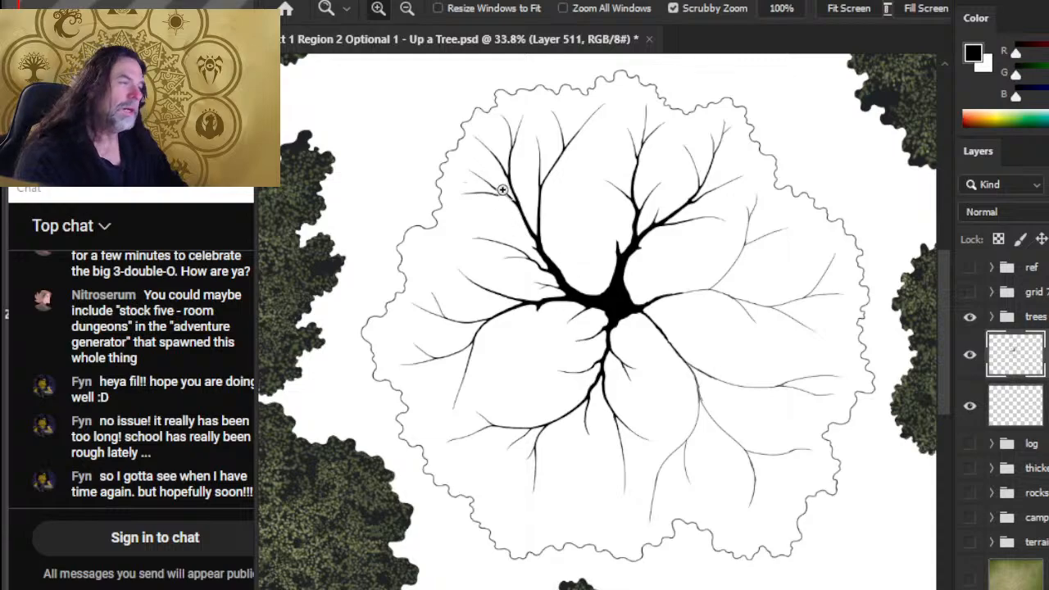
mouse_move(559, 173)
mouse_down()
mouse_move(598, 202)
mouse_move(585, 273)
mouse_move(583, 262)
mouse_up()
key(l)
drag(557, 93, 709, 104)
mouse_move(561, 131)
mouse_down()
mouse_move(535, 230)
mouse_move(558, 378)
mouse_move(581, 359)
mouse_move(538, 283)
mouse_move(542, 343)
mouse_move(588, 360)
mouse_move(664, 214)
mouse_move(701, 92)
mouse_up()
key(ctrl+shift+j)
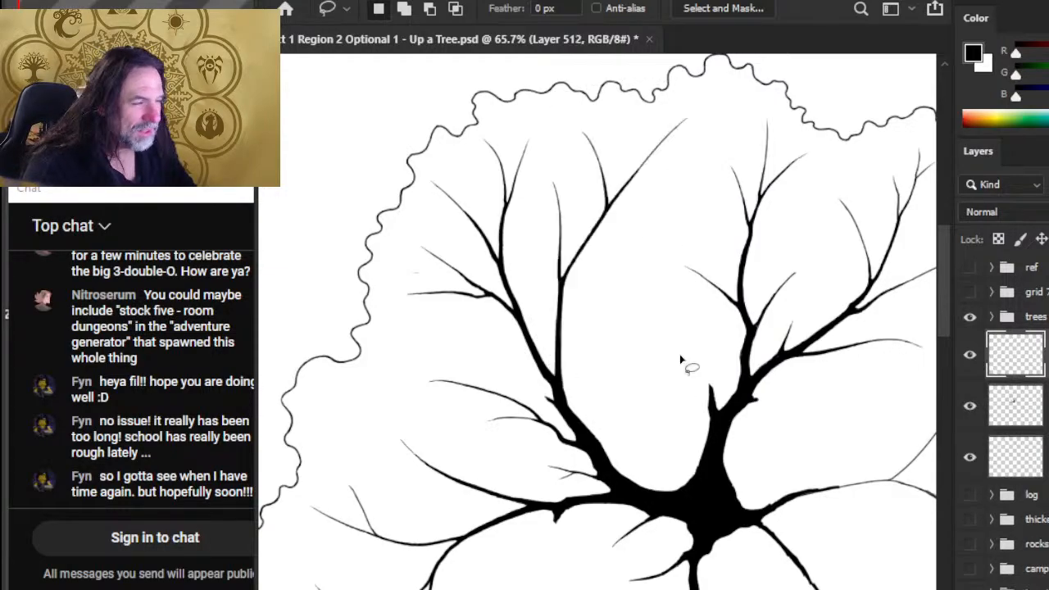
Flip the cut branch horizontally with Free Transform, rotate it to lean right, and set its base on the limb's fork
right_click(620, 360)
click(740, 232)
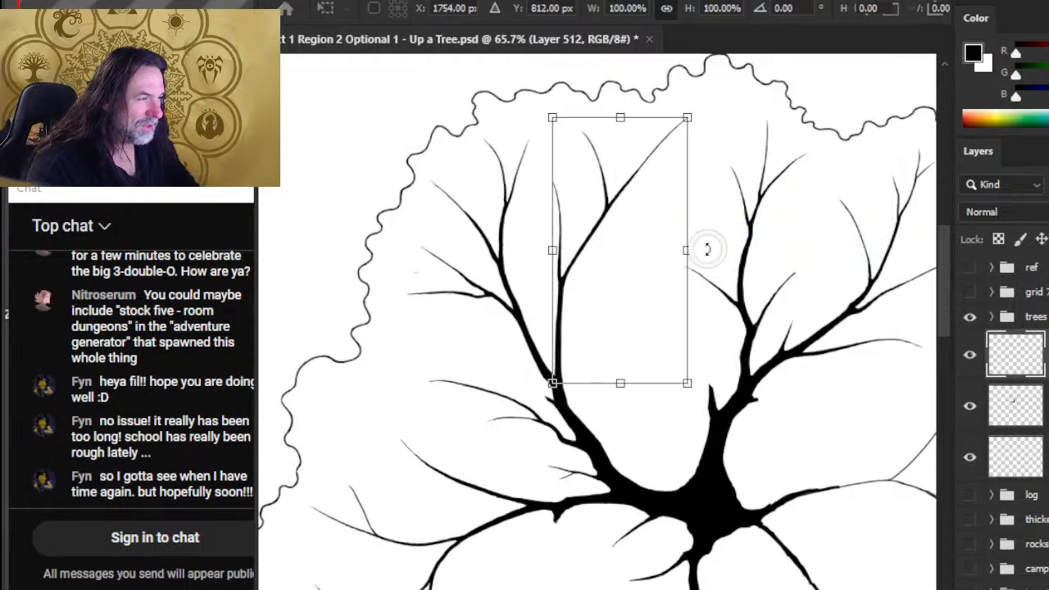
right_click(704, 254)
click(760, 583)
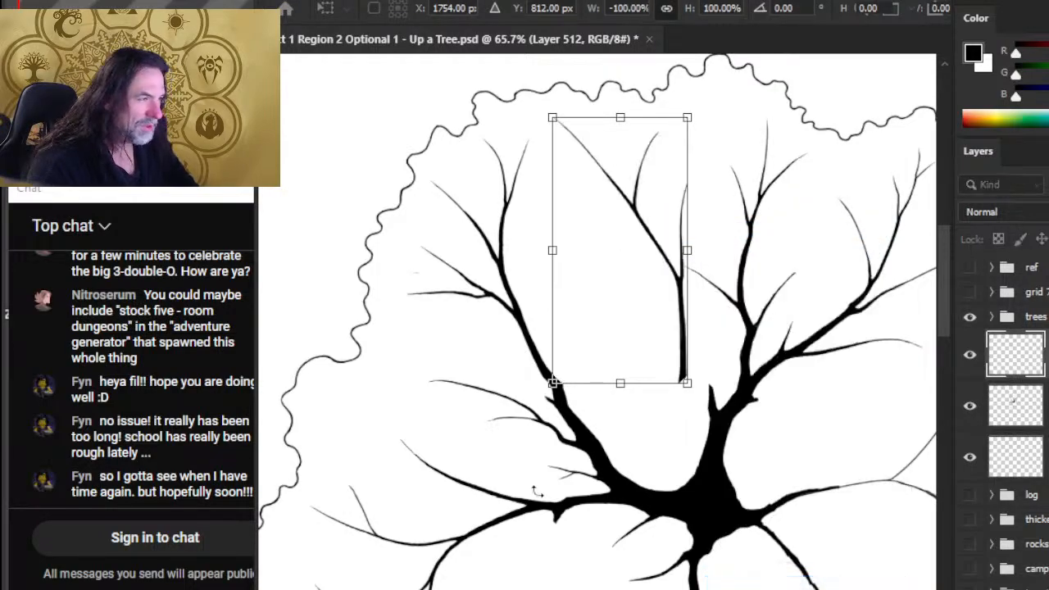
drag(742, 375, 621, 305)
drag(737, 287, 762, 277)
drag(592, 291, 586, 287)
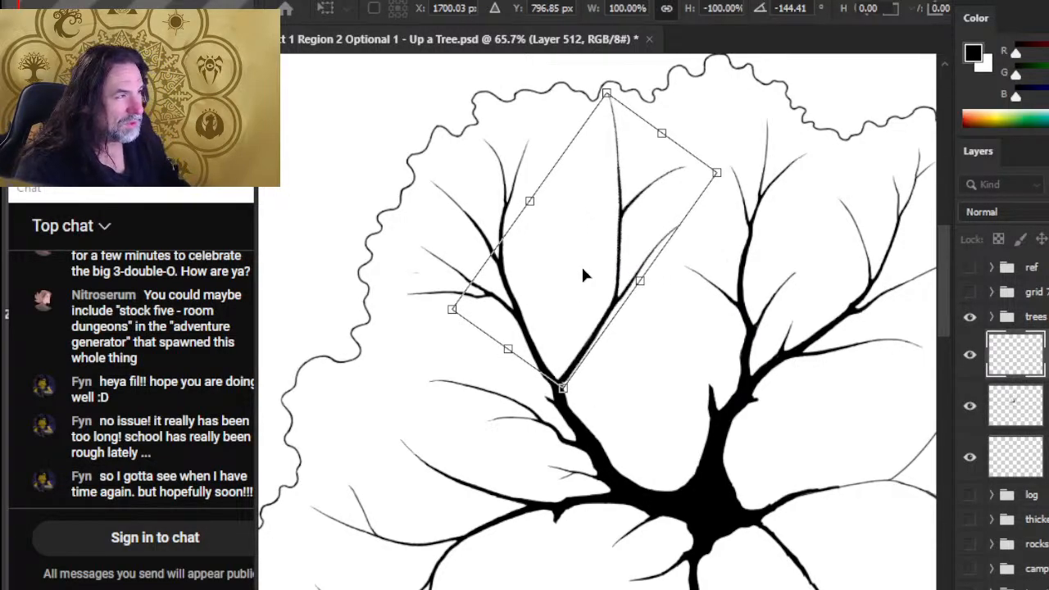
key(Return)
Nudge the flipped branch two steps left and three steps down so its base meets the limb's fork
key(v)
key(Left)
key(Left)
key(Down)
key(Down)
key(Down)
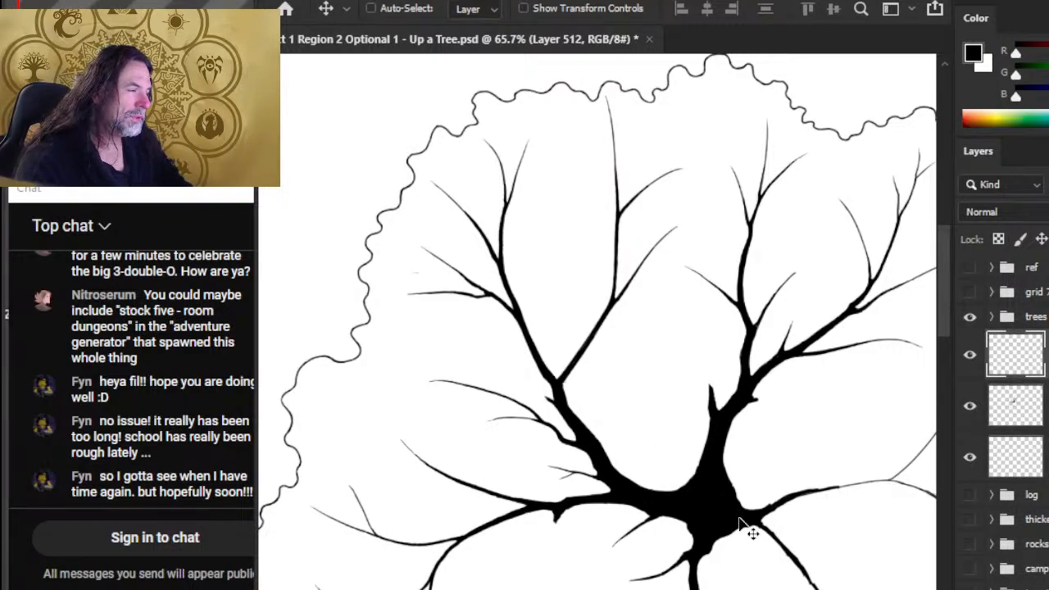
key(z)
drag(744, 531, 644, 402)
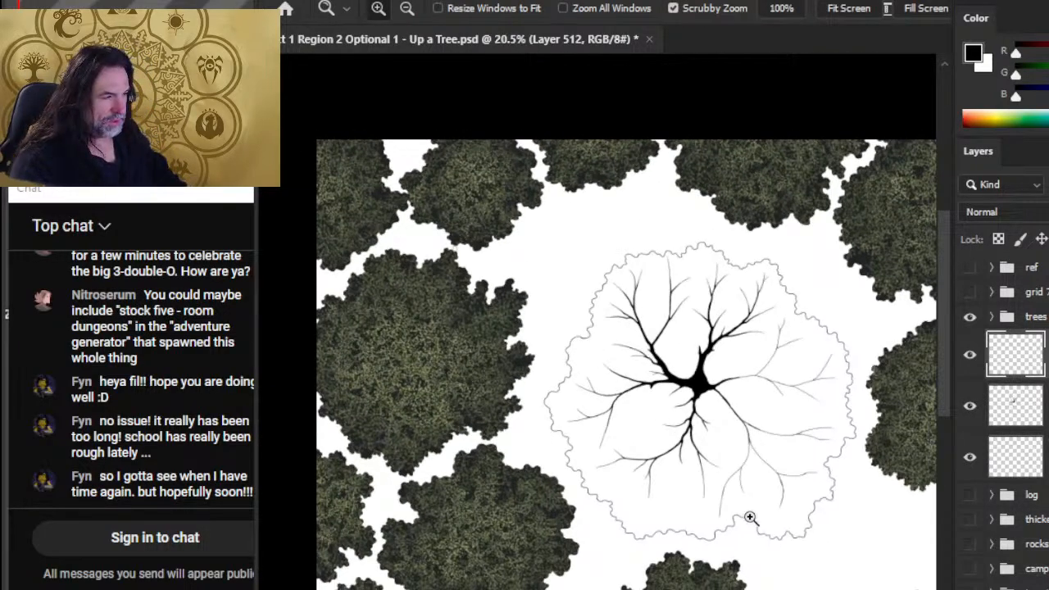
Undo the branch's flip and cut to a new layer, and move the selected branch down and to the right
key(ctrl+z)
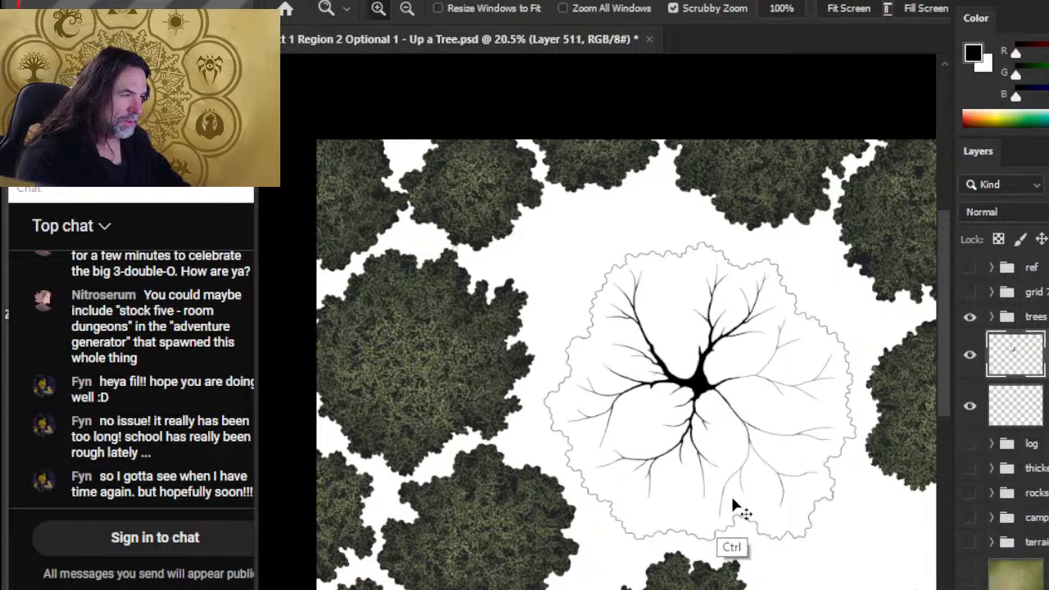
key(ctrl+z)
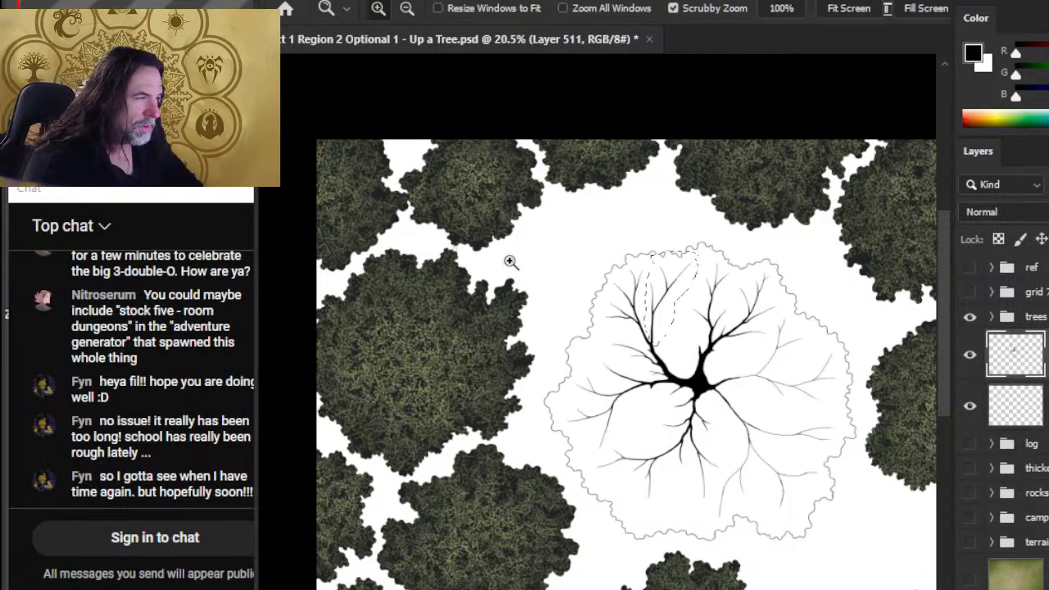
drag(703, 316, 726, 328)
key(v)
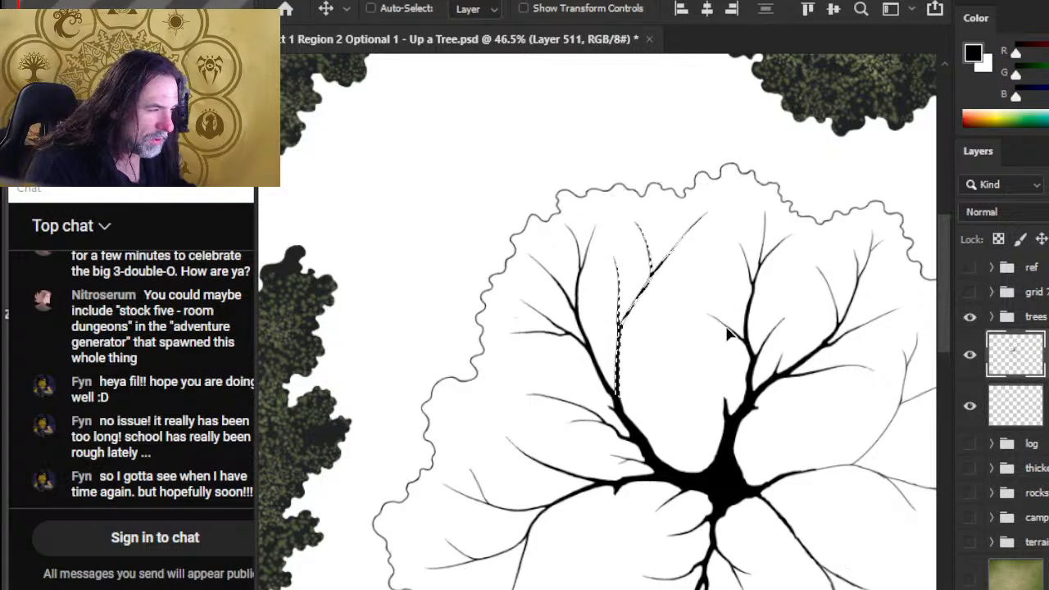
drag(680, 374, 699, 397)
Free Transform the selected branch, rotating it about 1 degree and placing its base just above the upper-left limb's fork
key(l)
right_click(745, 304)
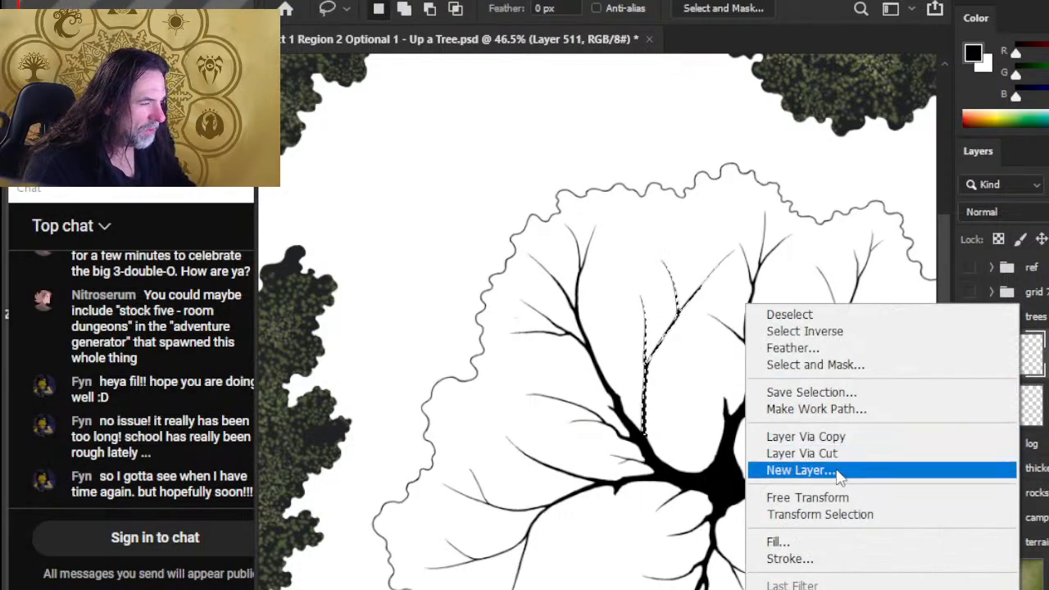
click(868, 497)
mouse_move(791, 323)
mouse_down()
mouse_move(786, 305)
mouse_move(780, 314)
mouse_up()
drag(706, 332, 693, 327)
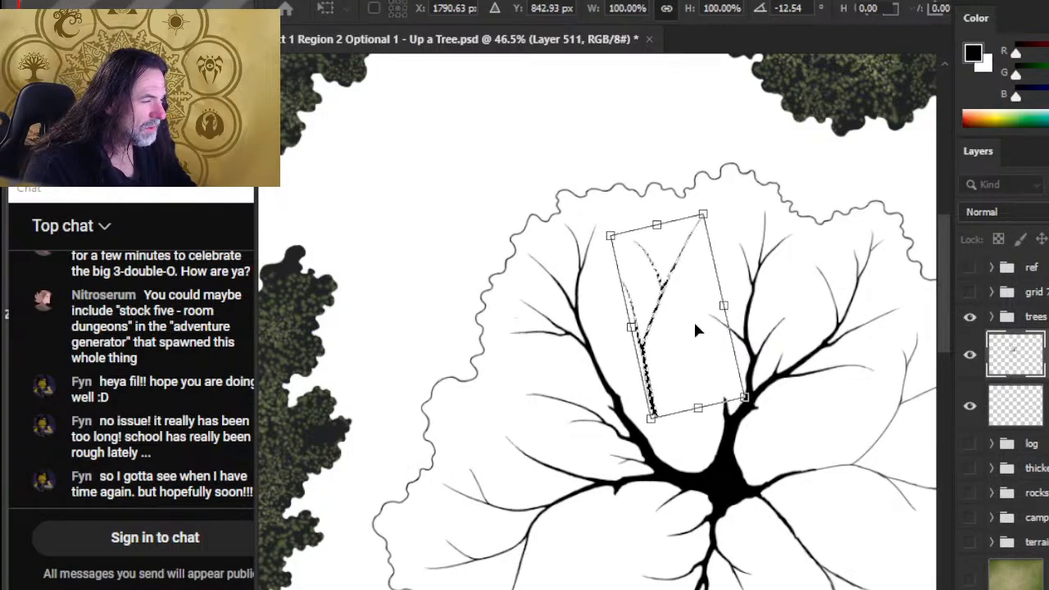
drag(789, 279, 835, 302)
drag(680, 332, 675, 310)
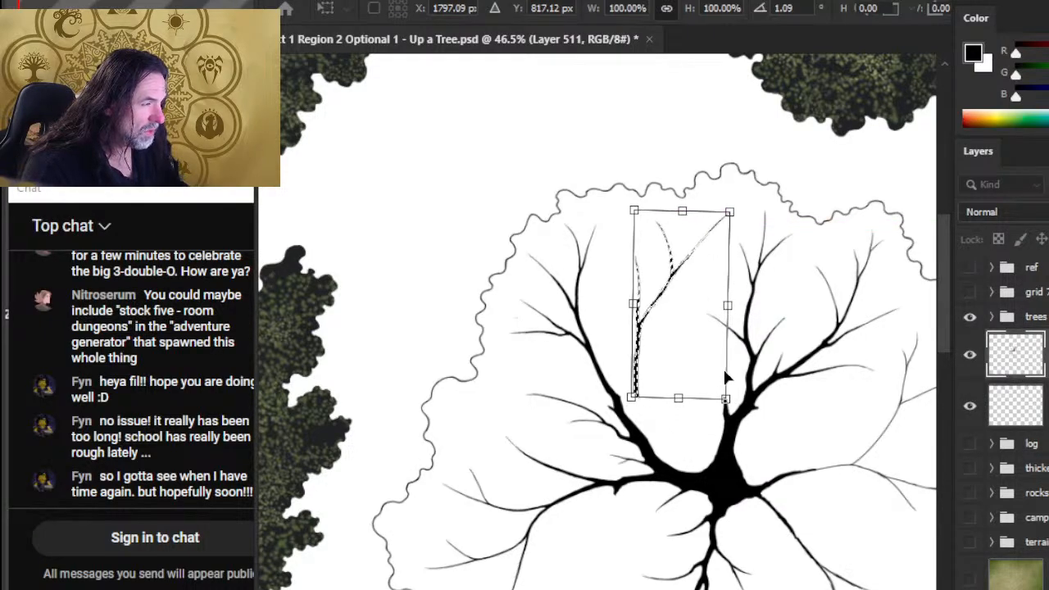
key(Return)
drag(628, 418, 680, 414)
Paint a base joining the moved branch to the upper-left limb, and erase the stray nub at the joint
key(b)
drag(641, 373, 634, 407)
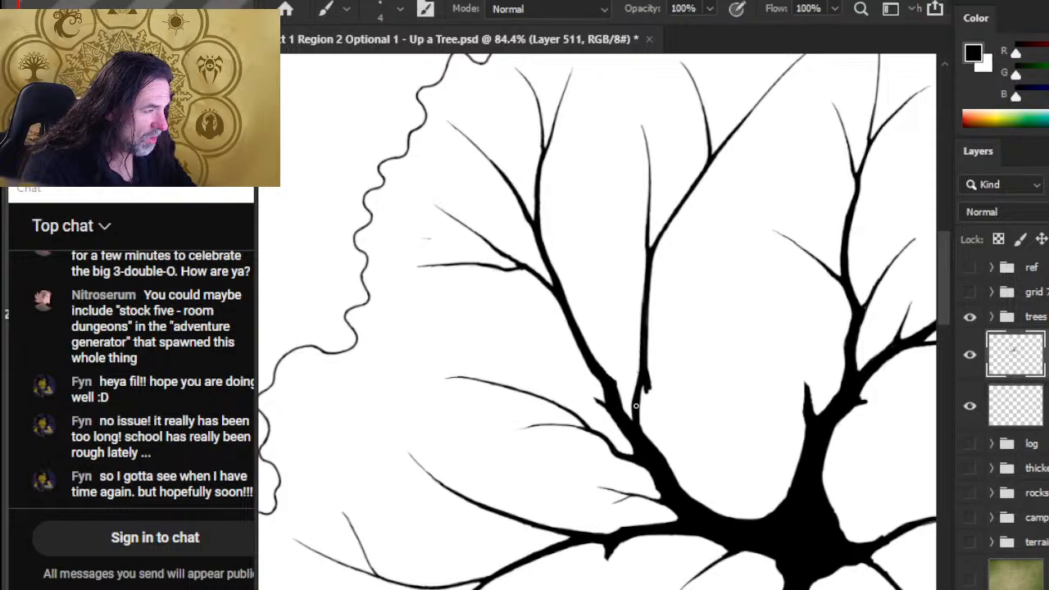
key(e)
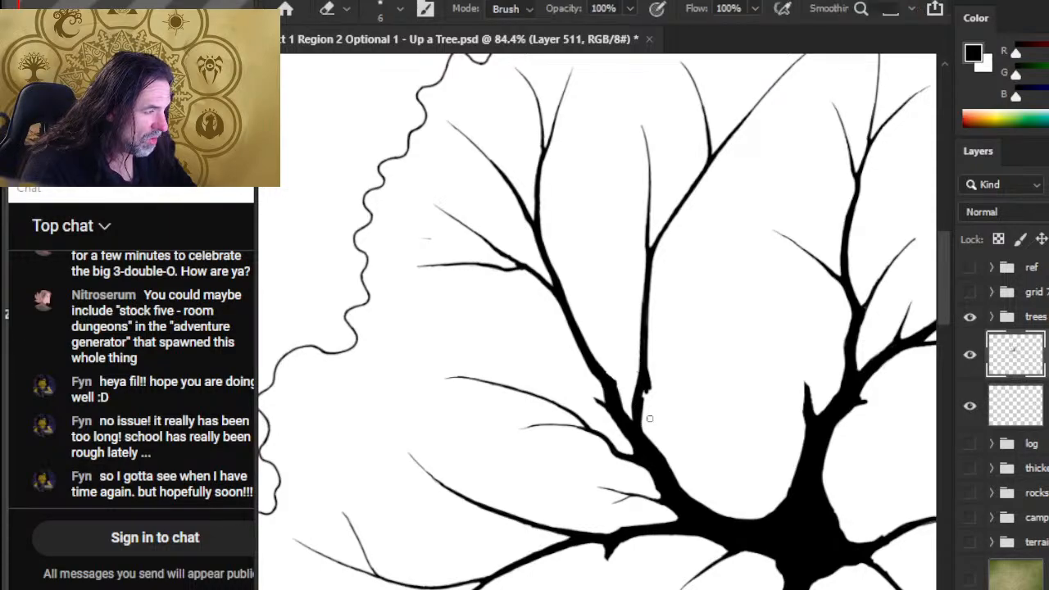
Merge the branch layer with the tree layer below it
click(1031, 316)
right_click(1016, 354)
click(966, 530)
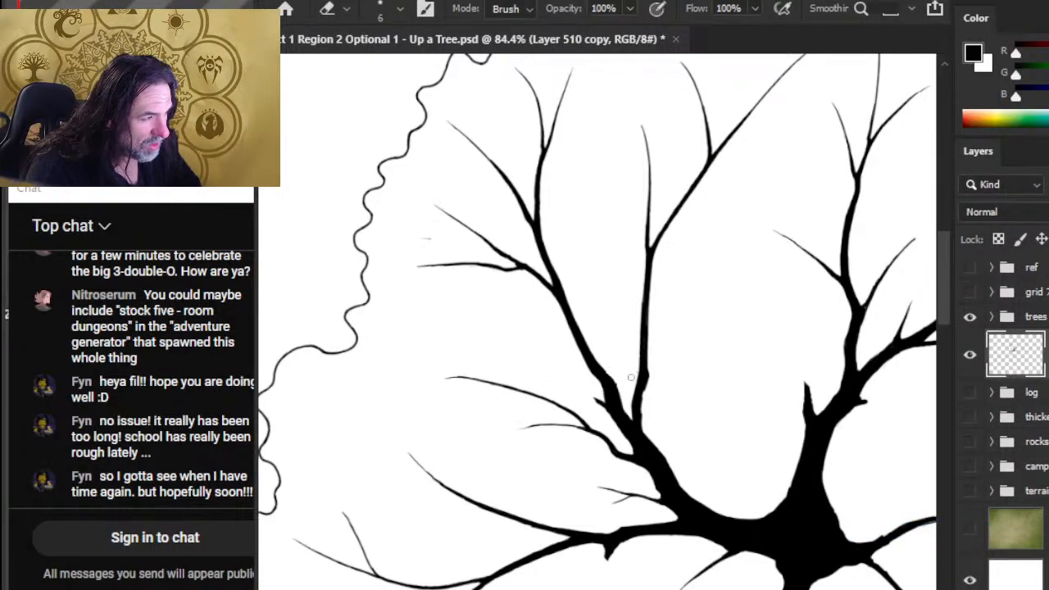
Thicken the moved branch's lower stretch above the fork, fill in the crotch, and trim the rough edges
key(b)
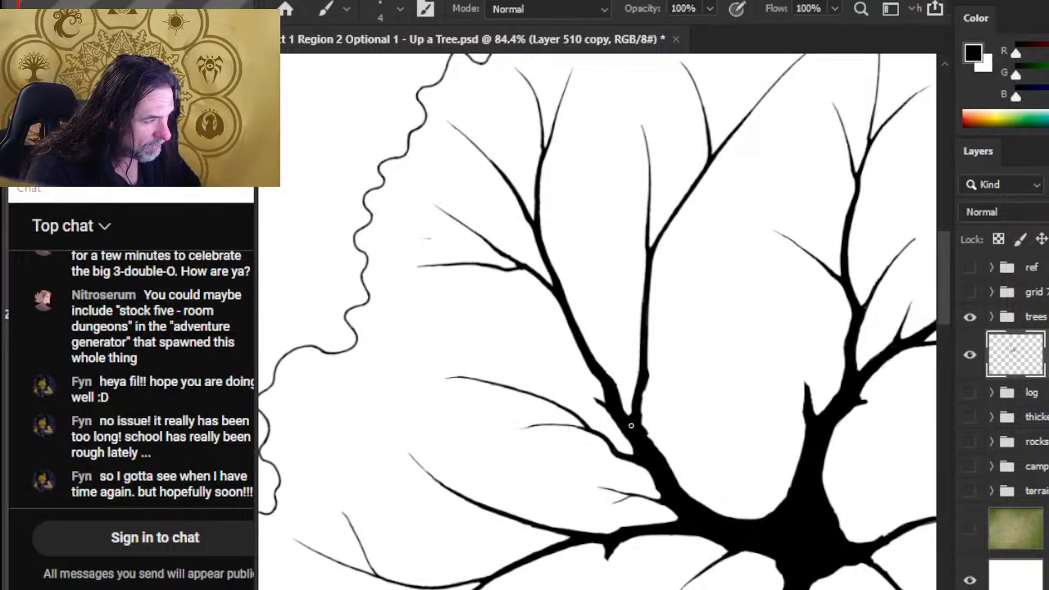
drag(647, 365, 648, 291)
key(e)
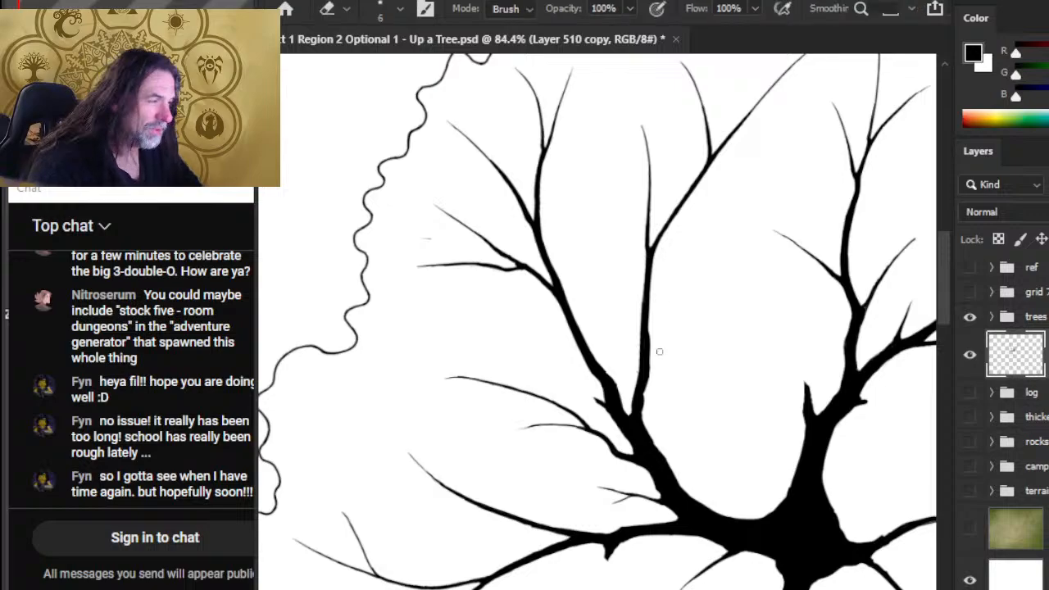
key(b)
drag(650, 362, 650, 344)
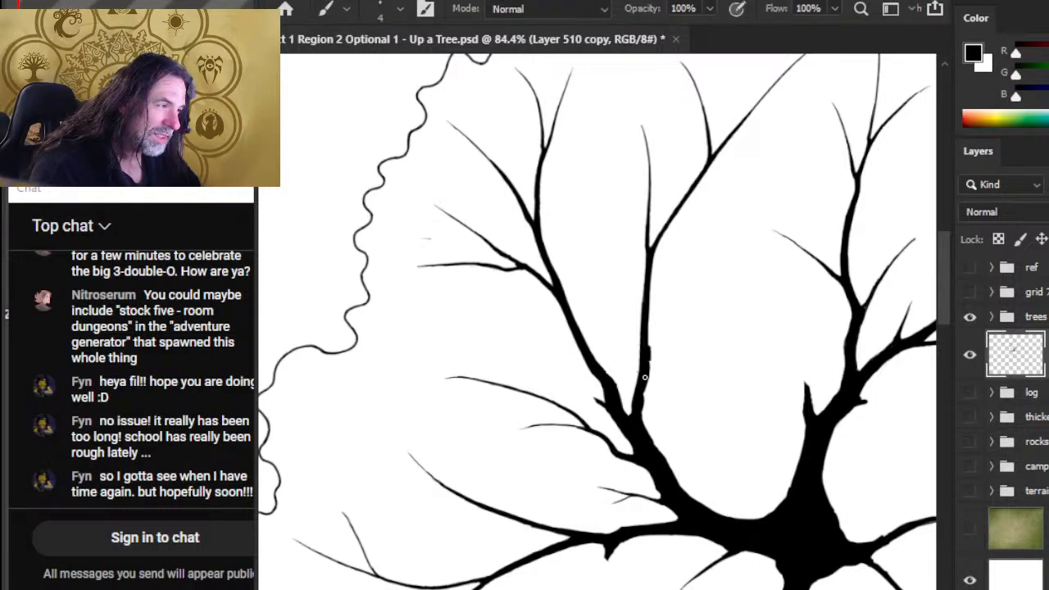
key(e)
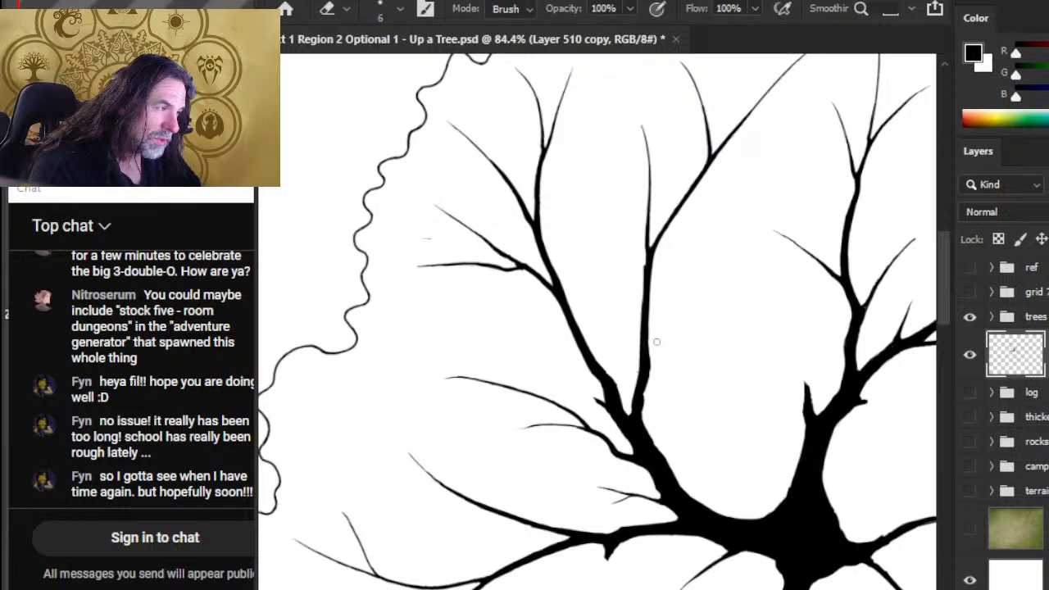
key(b)
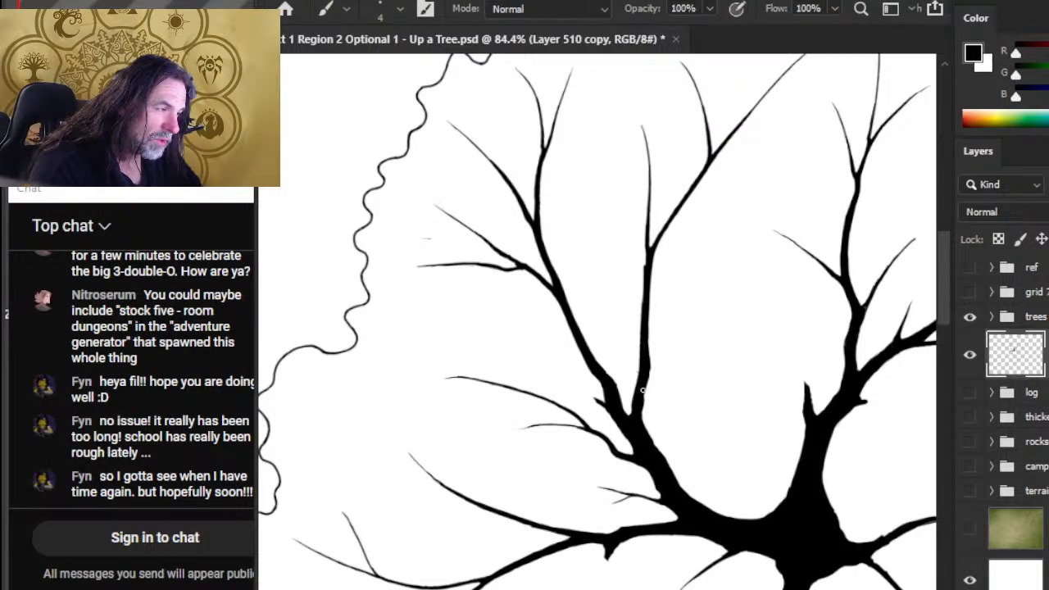
Thicken the upper-left limb on both sides of the fork, from below the joint up toward its left-hand twig
drag(644, 392, 660, 456)
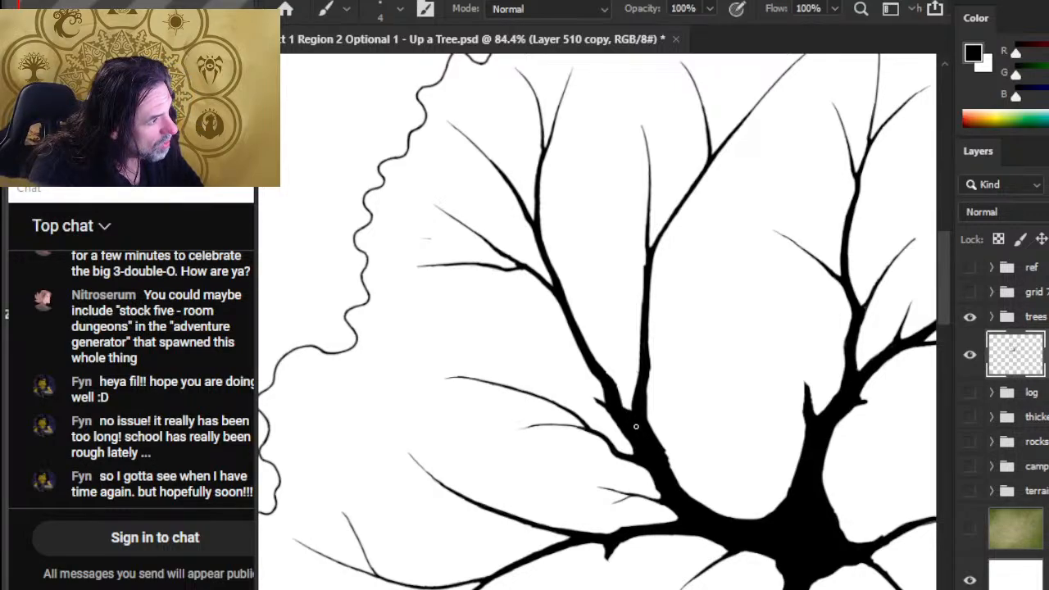
drag(624, 408, 581, 331)
key(e)
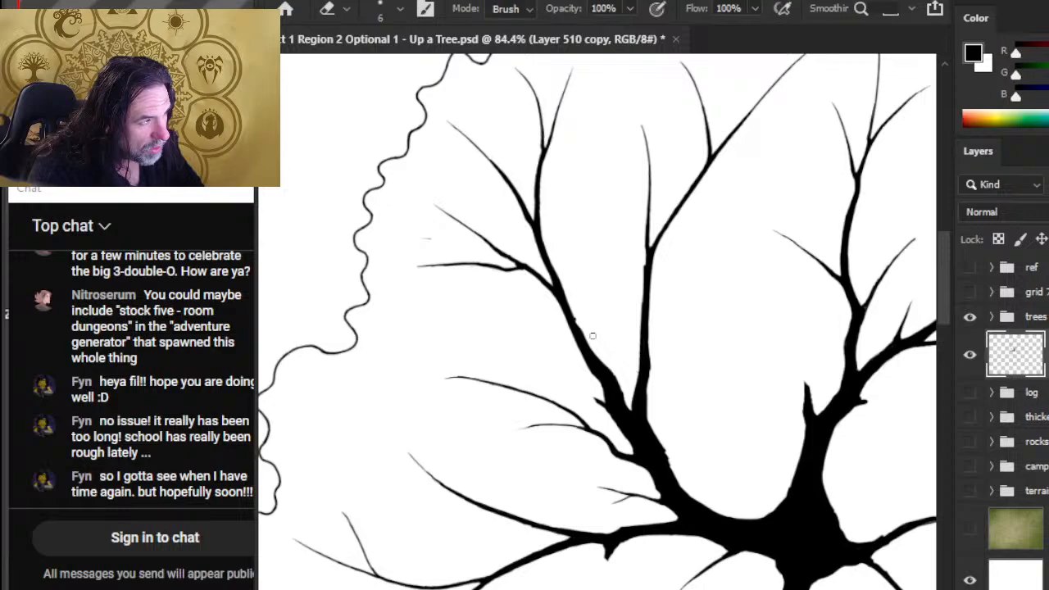
key(b)
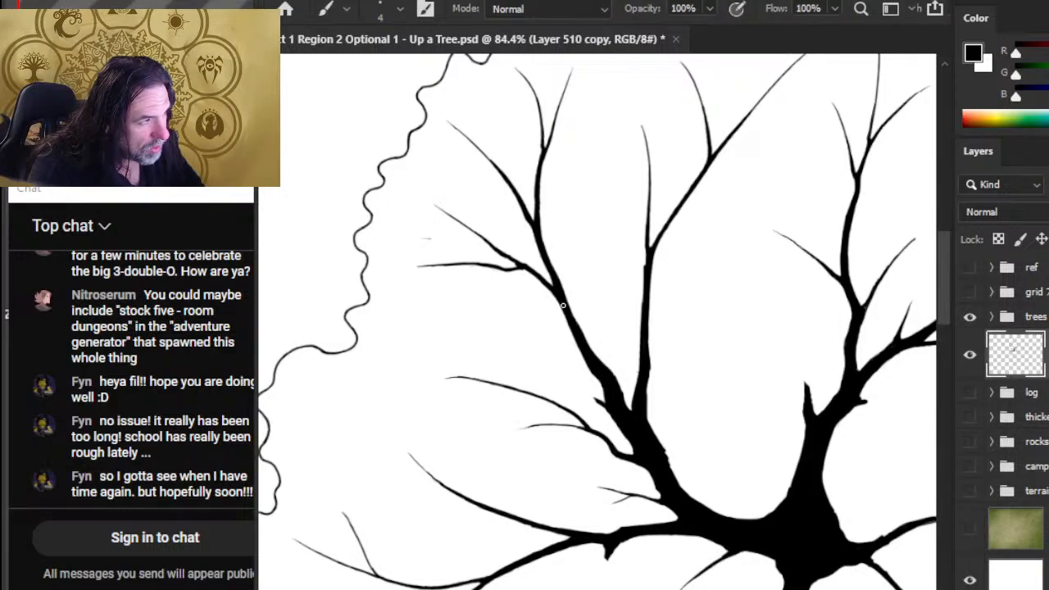
Smooth the right edge from the moved branch's base down the limb to the curve beside the trunk
key(z)
drag(567, 324, 516, 297)
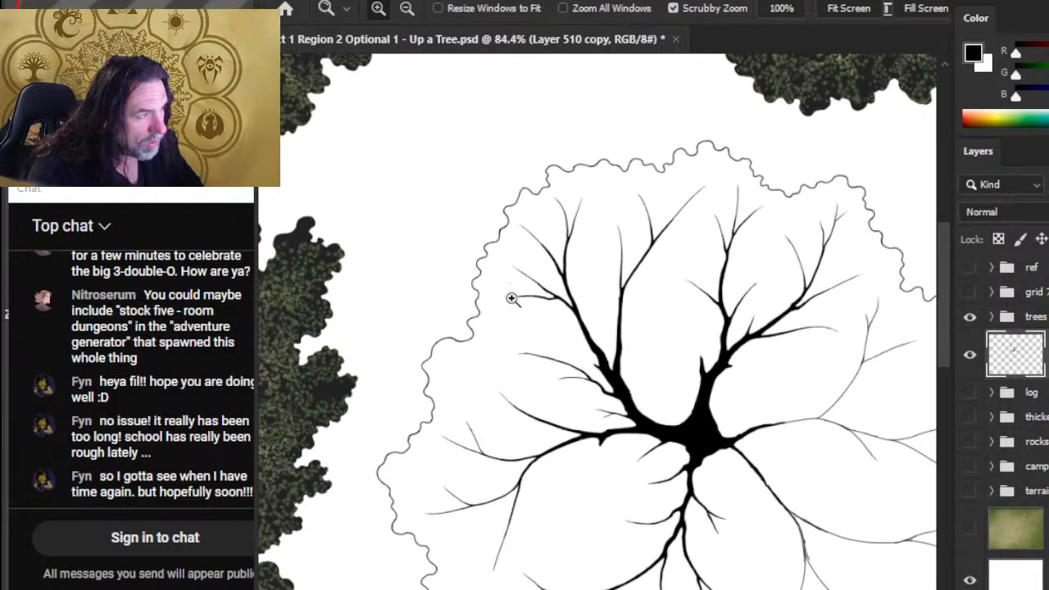
drag(614, 417, 644, 417)
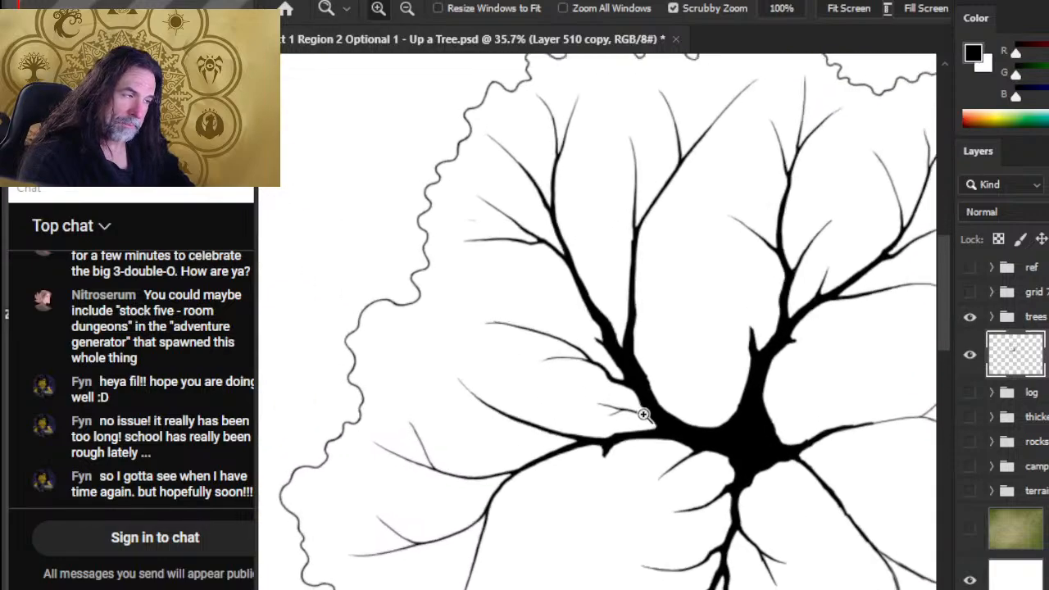
drag(645, 370, 681, 379)
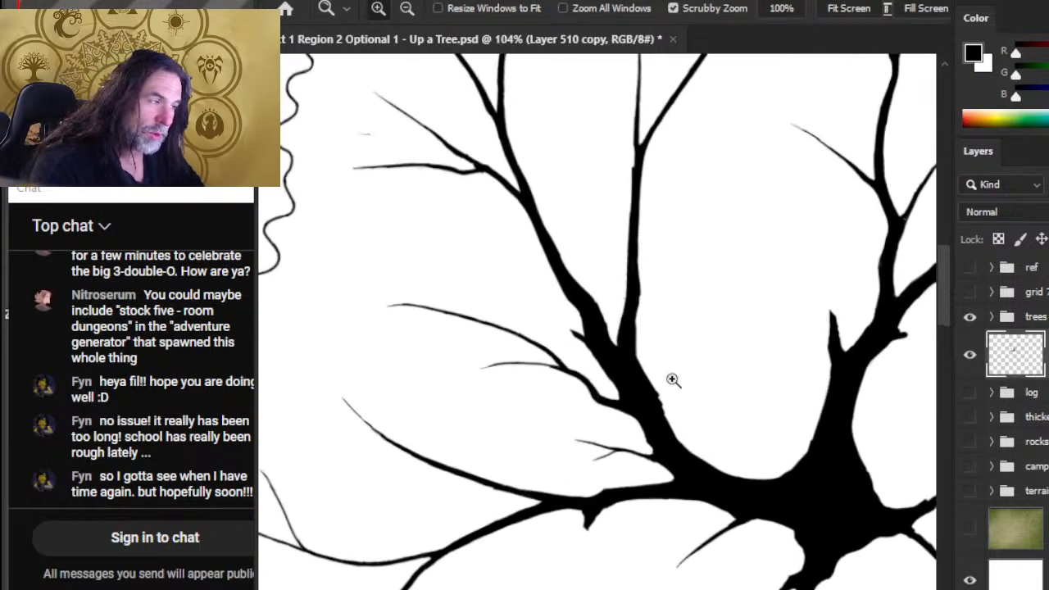
key(b)
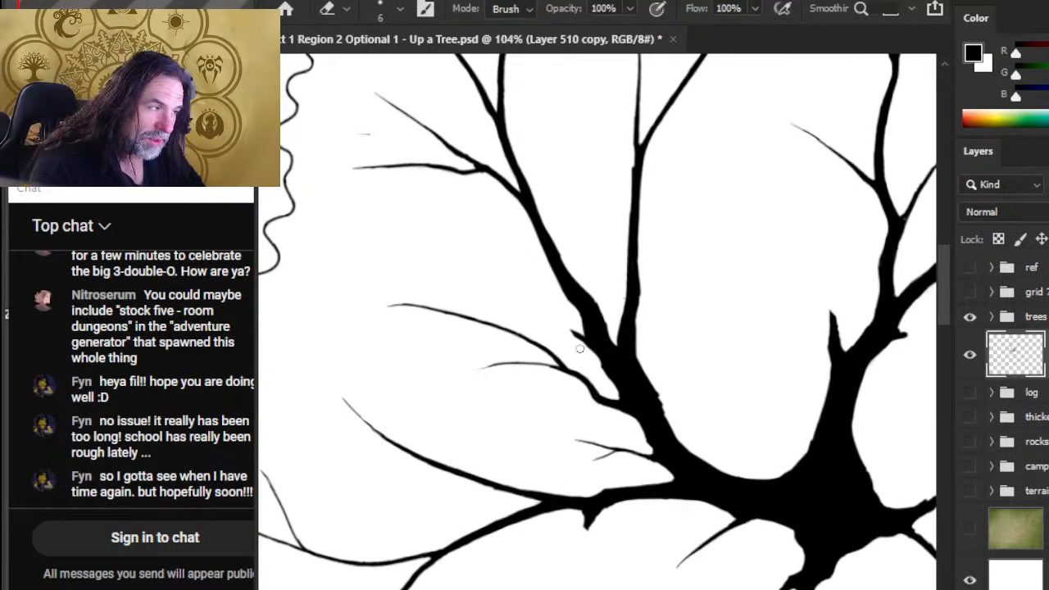
key(b)
key(e)
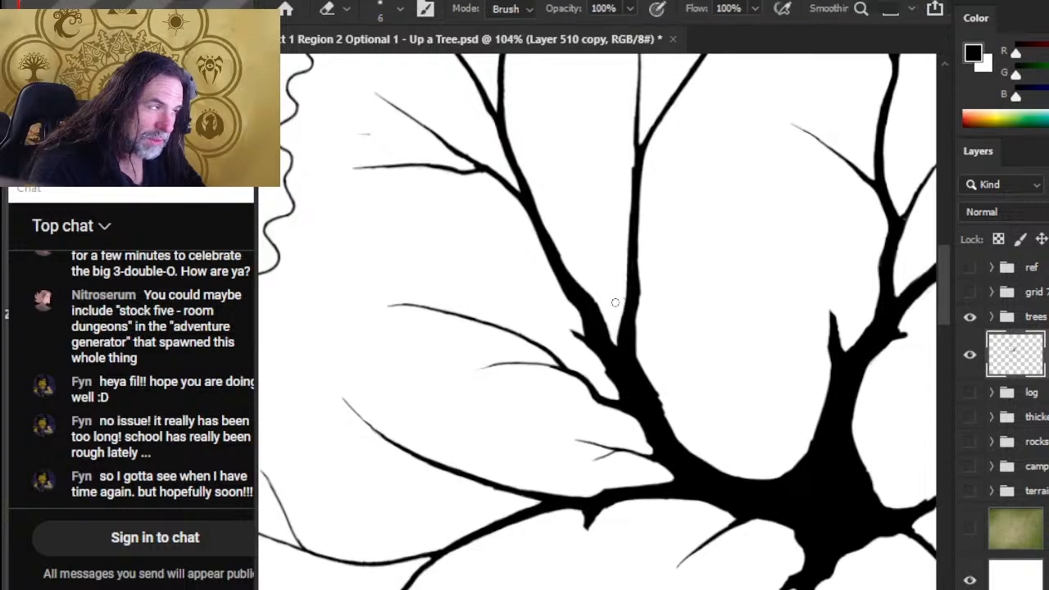
key(b)
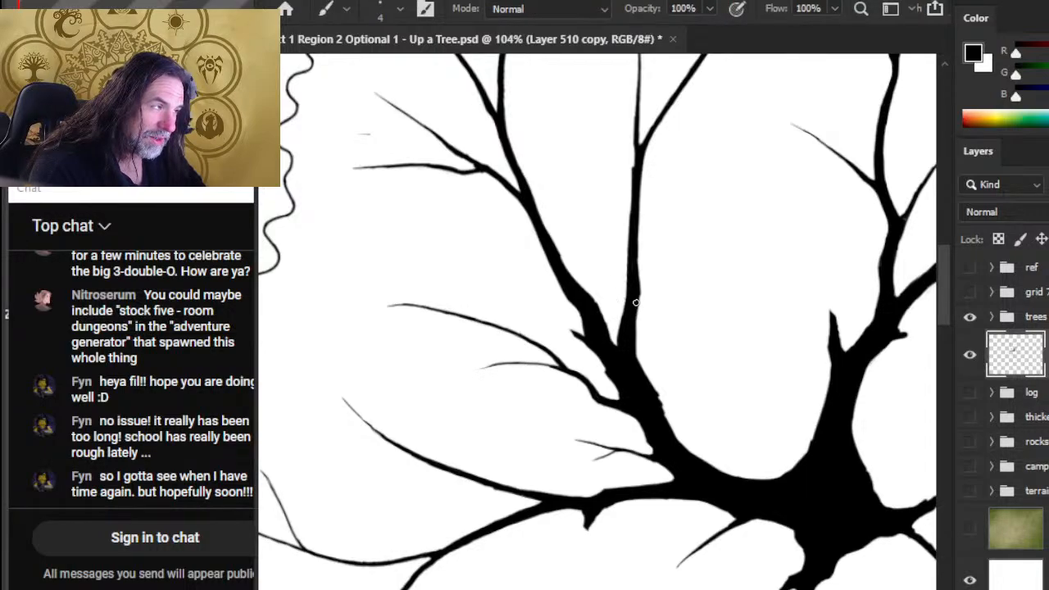
mouse_move(634, 303)
mouse_down()
mouse_move(634, 358)
mouse_move(670, 427)
mouse_move(659, 399)
mouse_move(661, 417)
mouse_move(720, 466)
mouse_move(692, 458)
mouse_move(747, 480)
mouse_move(733, 481)
mouse_move(765, 482)
mouse_up()
key(e)
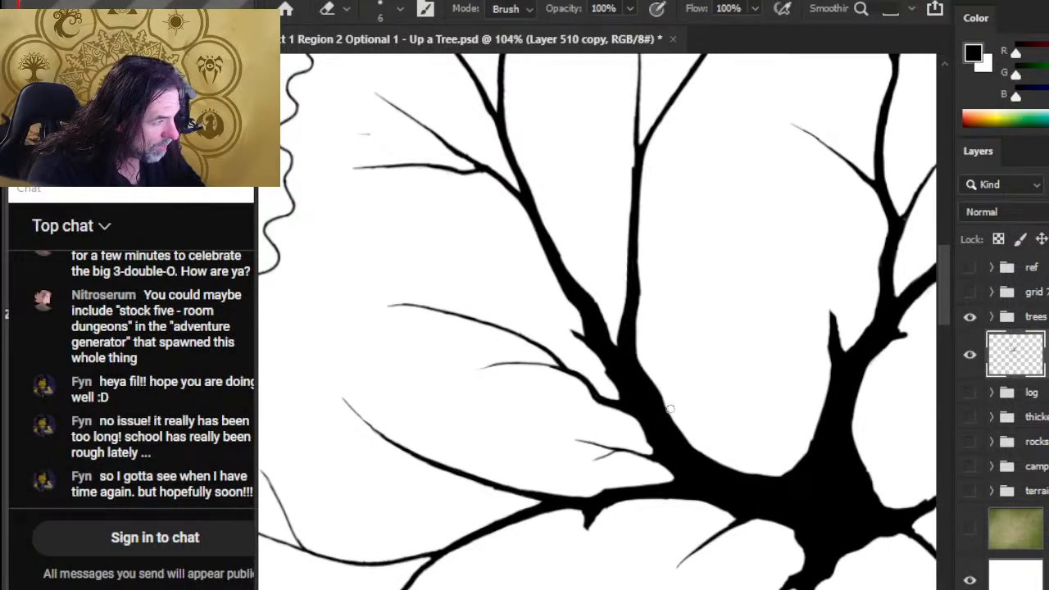
Clean up the small stub left of the fork and build up the limb's right edge below it
key(z)
drag(713, 417, 628, 401)
drag(756, 466, 643, 379)
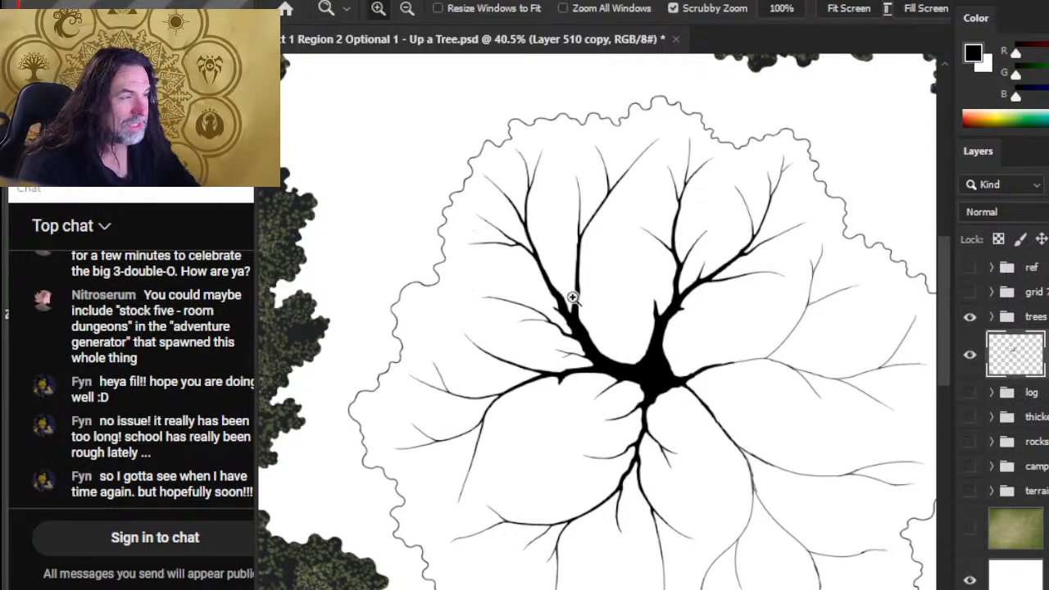
drag(569, 295, 612, 355)
key(e)
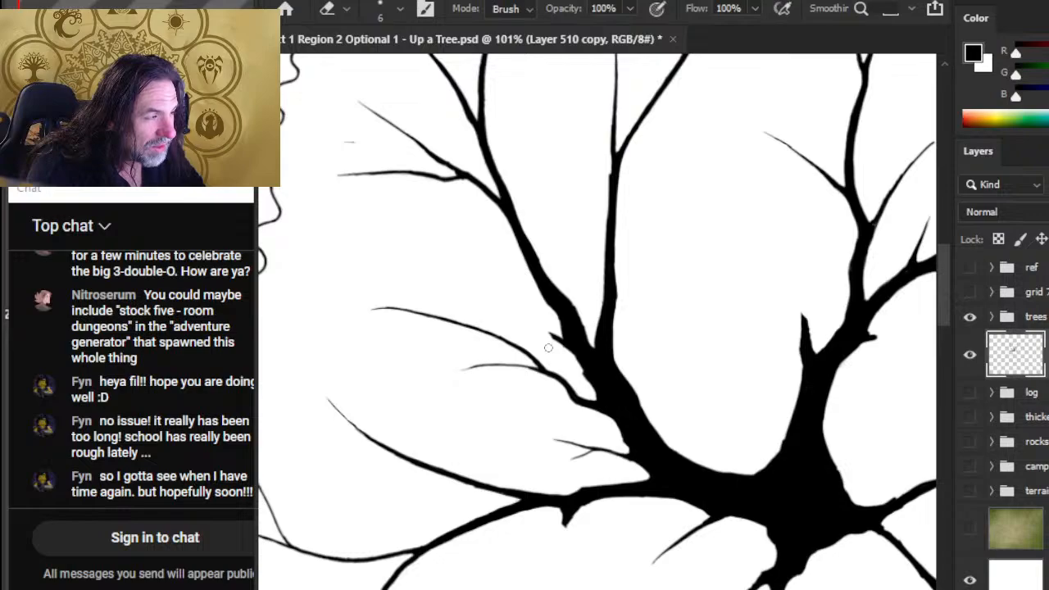
key(b)
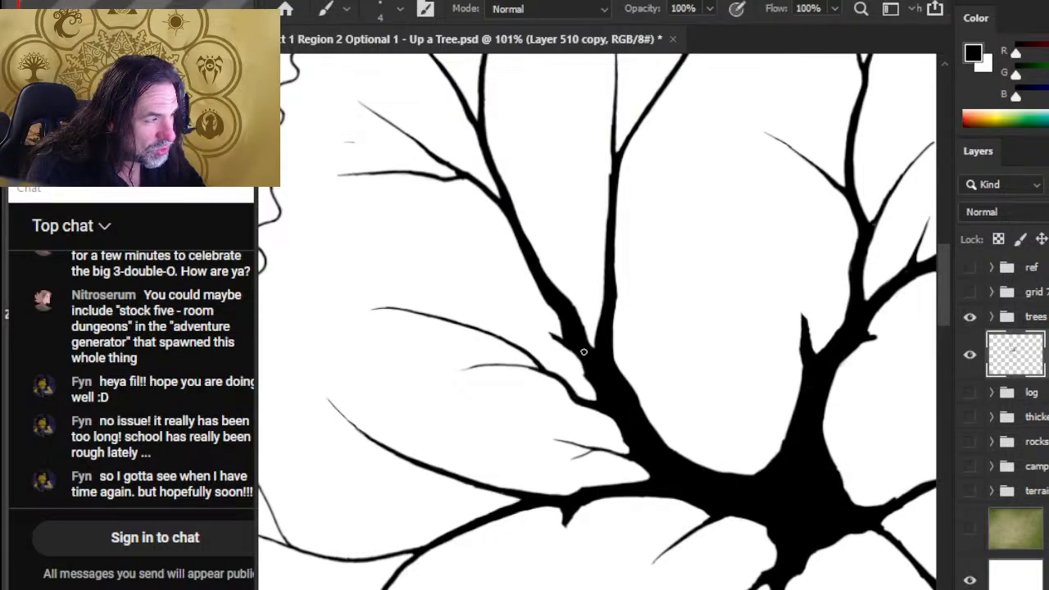
key(e)
key(b)
mouse_move(628, 385)
mouse_down()
mouse_move(613, 373)
mouse_move(673, 450)
mouse_up()
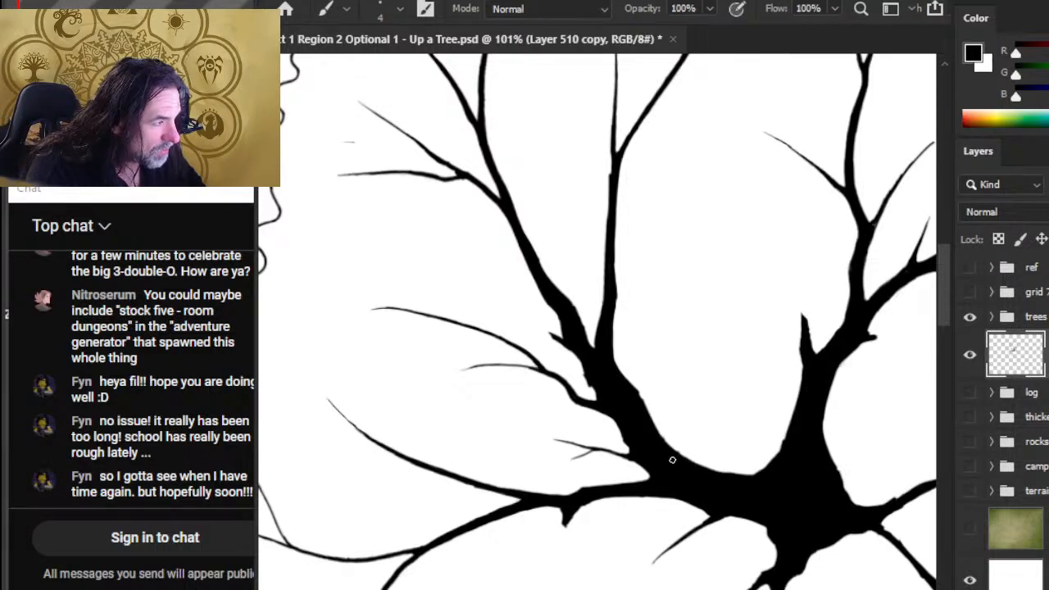
Reshape the limb's left edge between the small stub and the twig below it
key(z)
scroll(663, 391, down, 3)
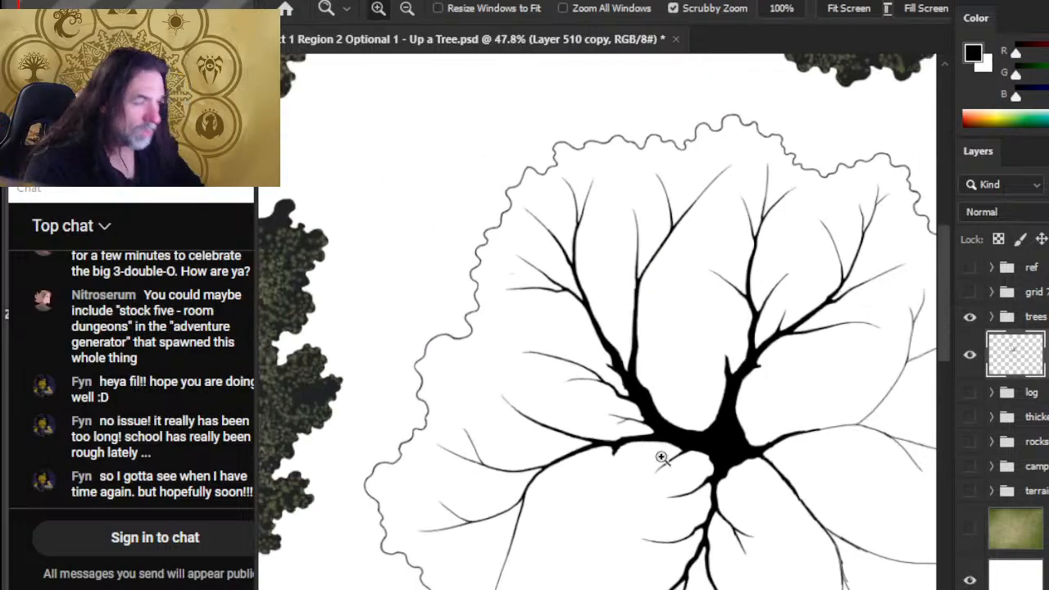
scroll(643, 392, up, 2)
key(b)
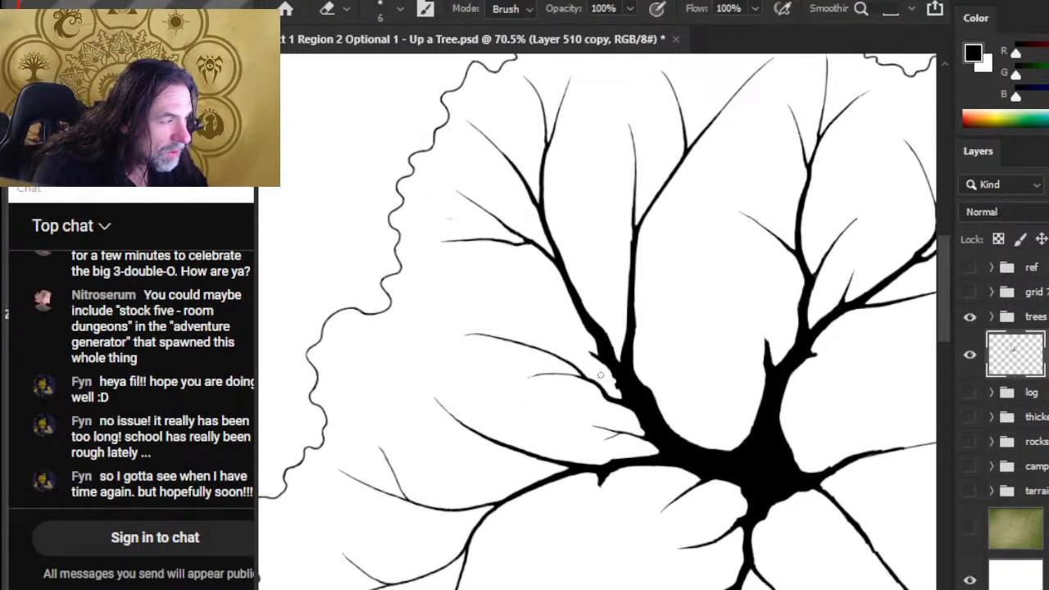
drag(616, 380, 621, 392)
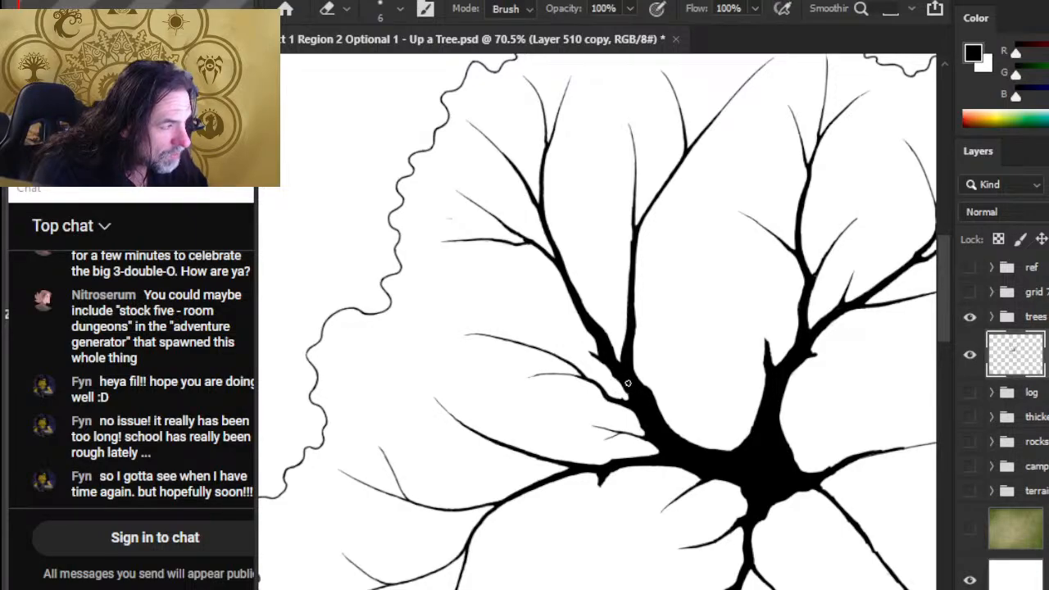
key(b)
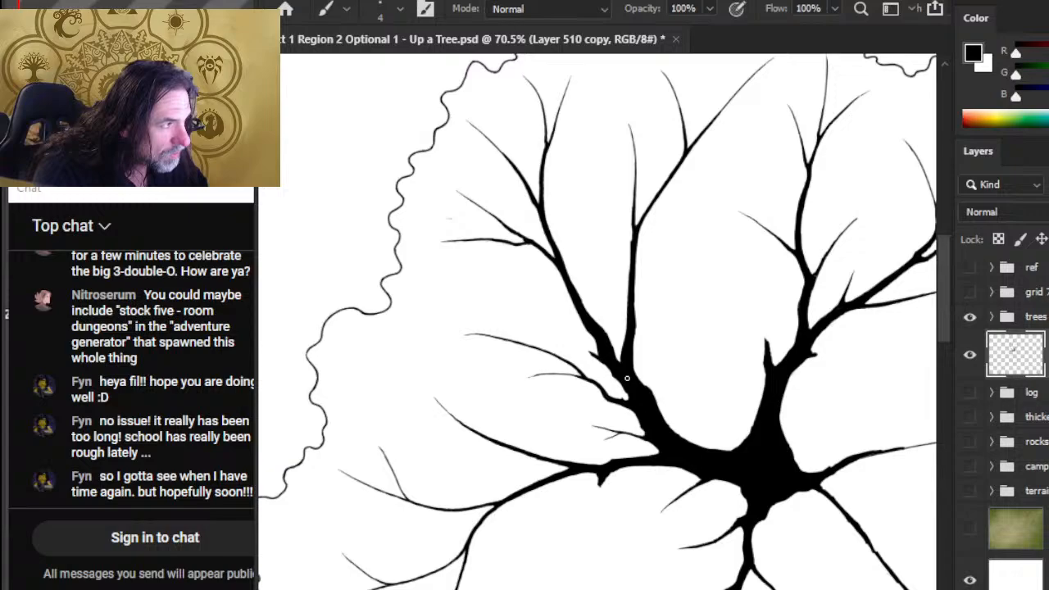
Trim the limb's right edge just below the fork and blend it into the thick section near the trunk
key(e)
drag(648, 379, 656, 403)
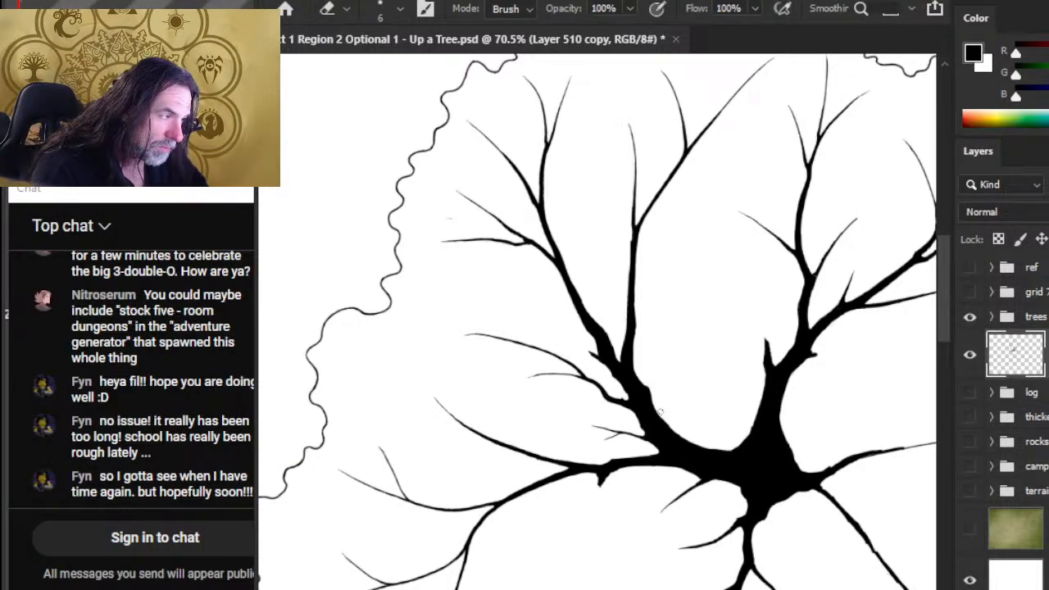
key(b)
drag(652, 407, 690, 444)
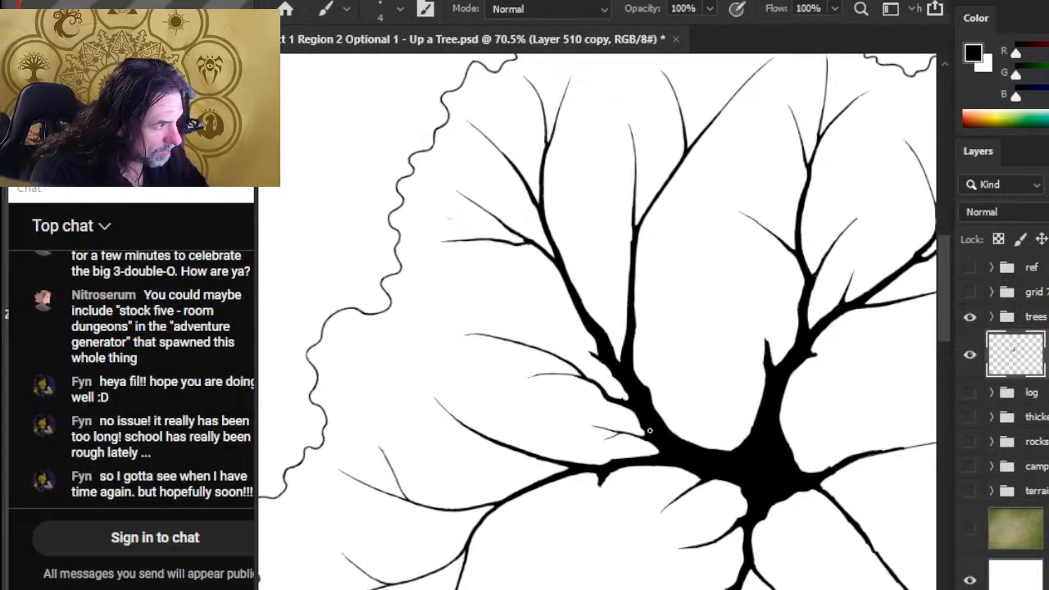
key(e)
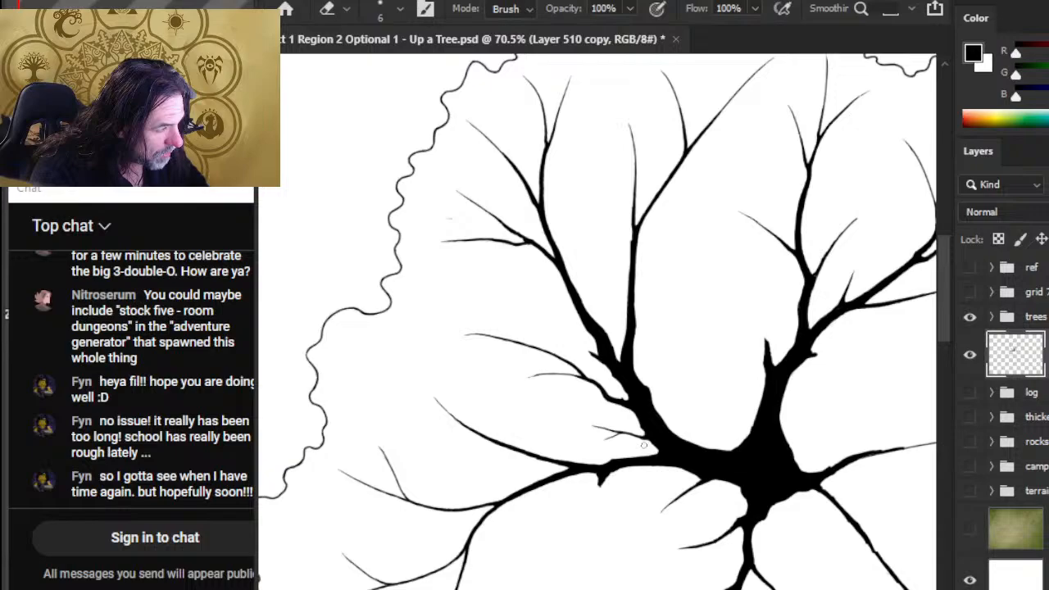
Fill in the limb's left edge between the small forked twig and the long left branch near the trunk
key(b)
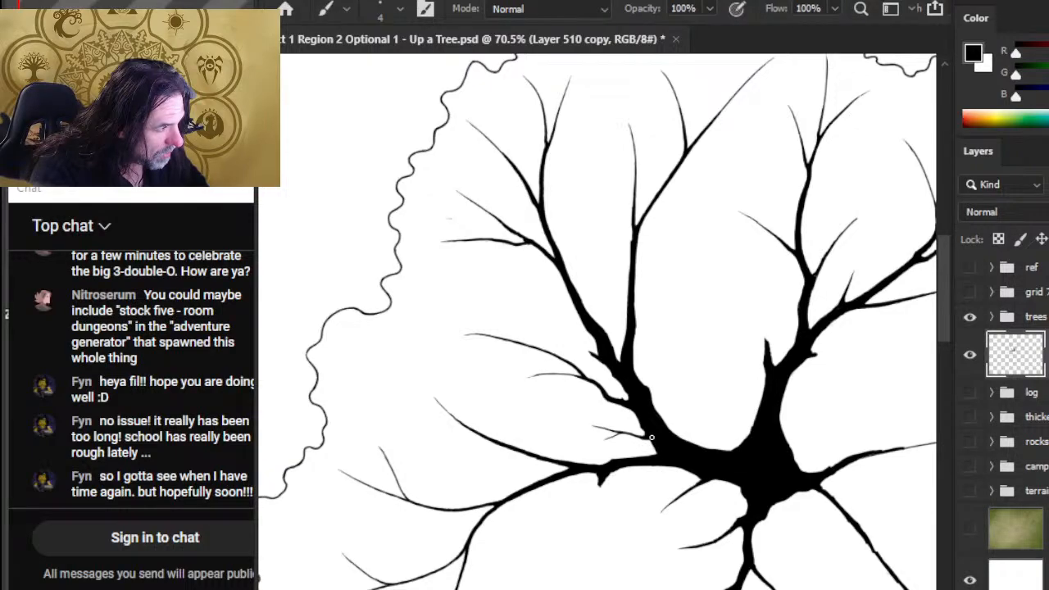
drag(651, 438, 670, 465)
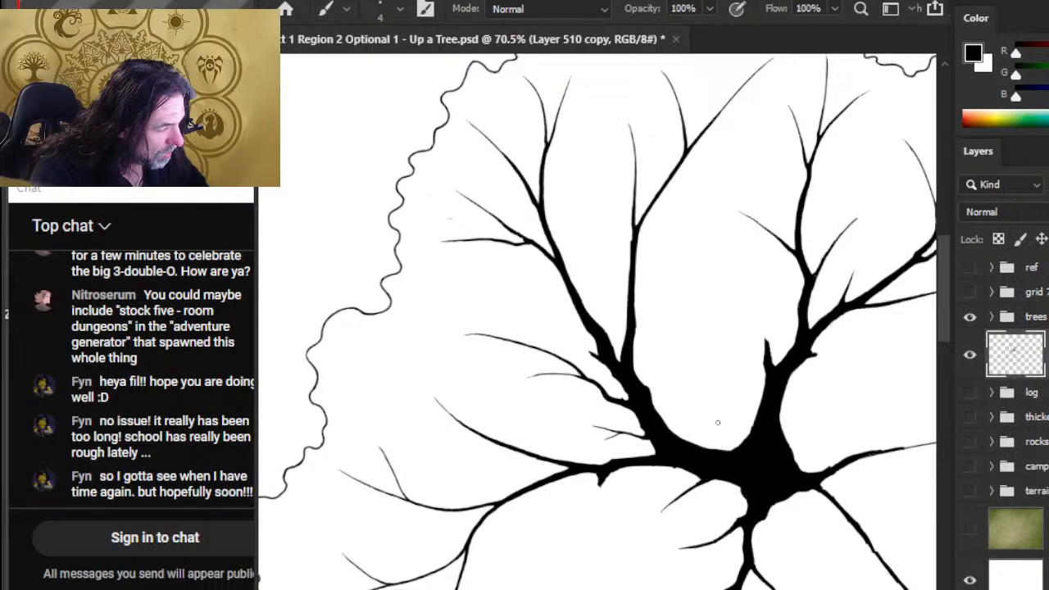
key(z)
mouse_move(728, 447)
mouse_down()
mouse_move(709, 483)
mouse_move(612, 406)
mouse_up()
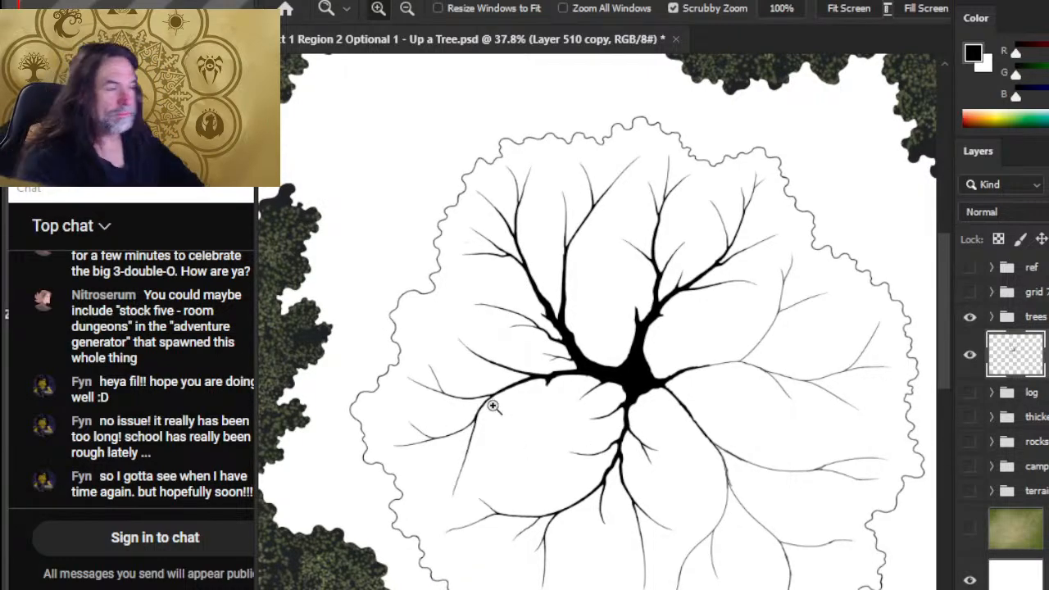
Build up the upper-left limb's right edge just below the fork, across from the curved left branch
drag(571, 335, 623, 360)
key(b)
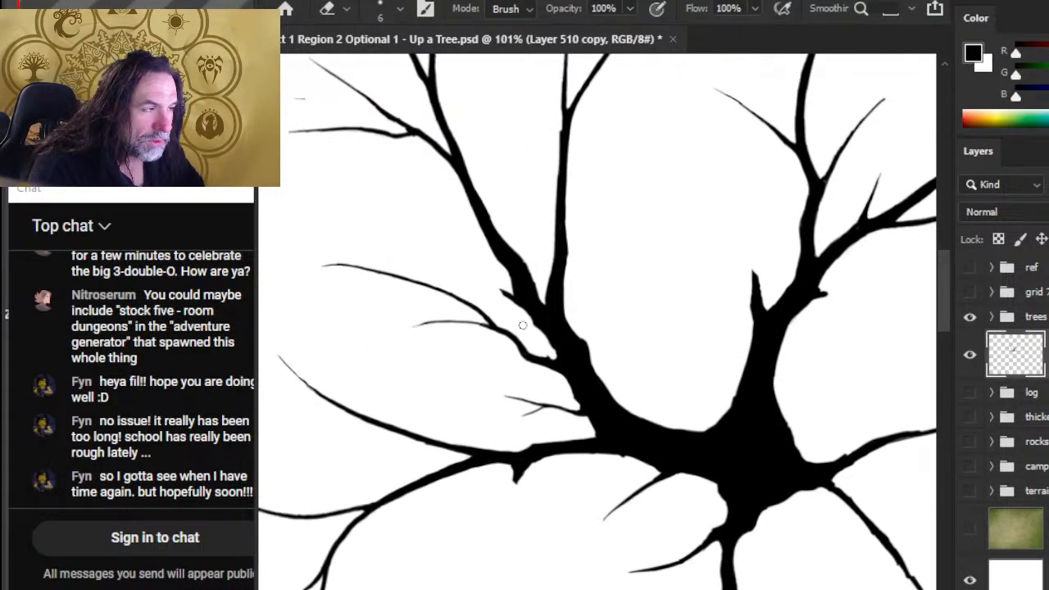
key(b)
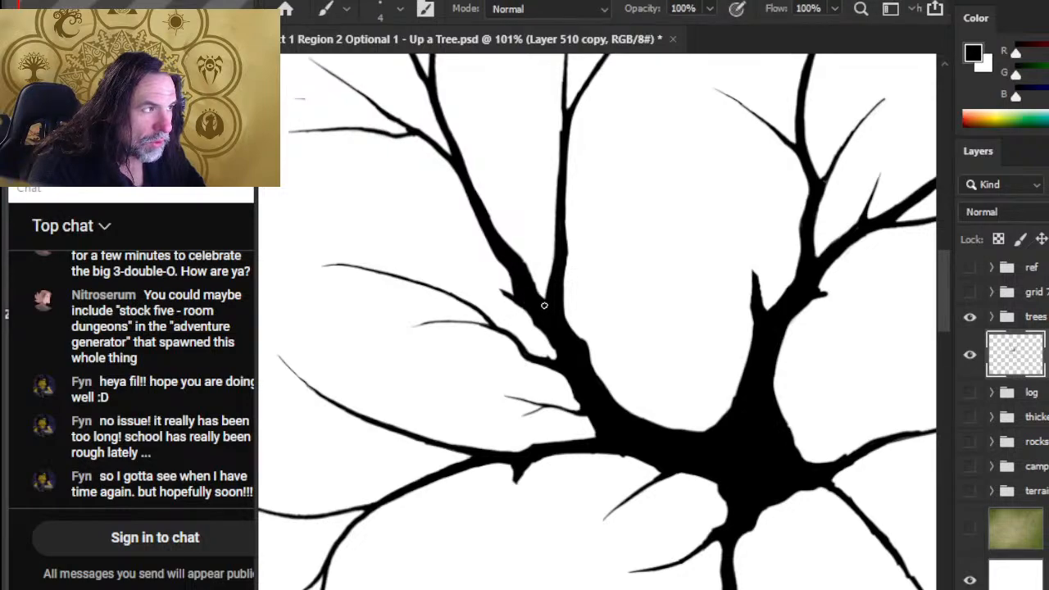
key(e)
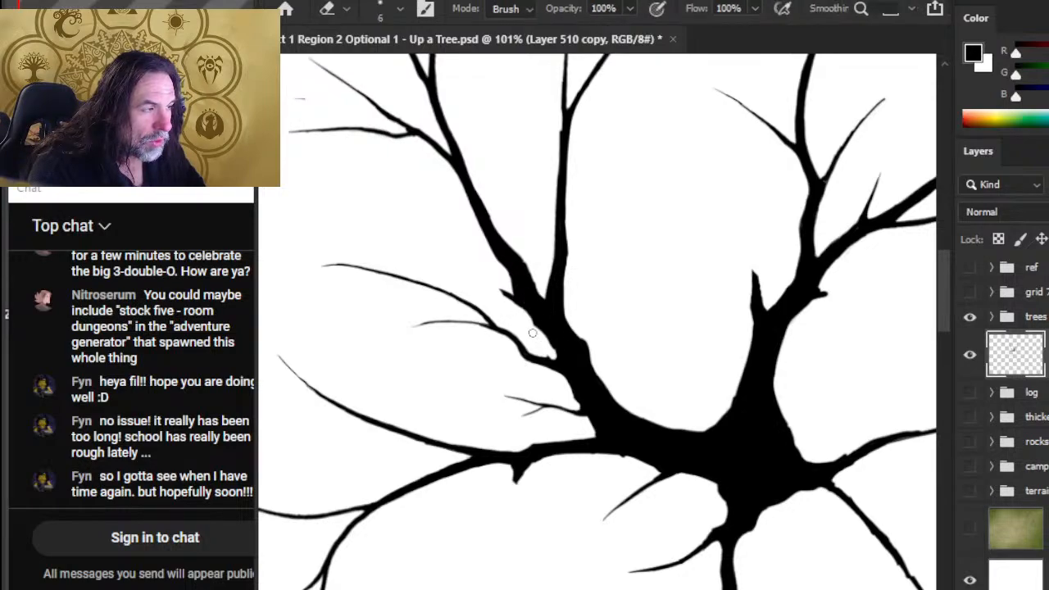
key(b)
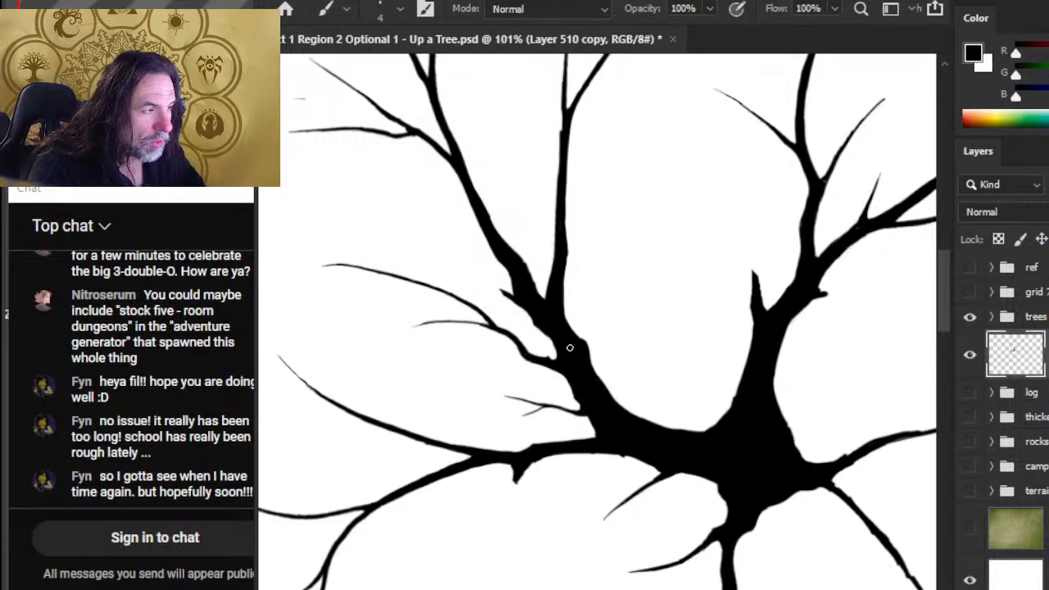
drag(563, 336, 590, 367)
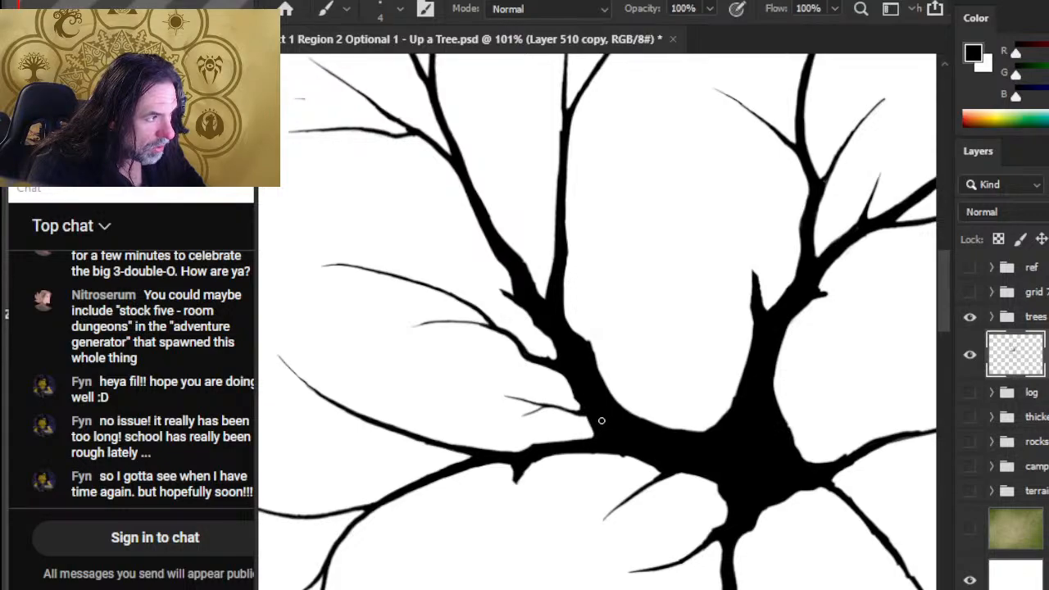
Thicken the long left branch where it joins the limb and trim its underside into a smooth curve
scroll(601, 420, down, 5)
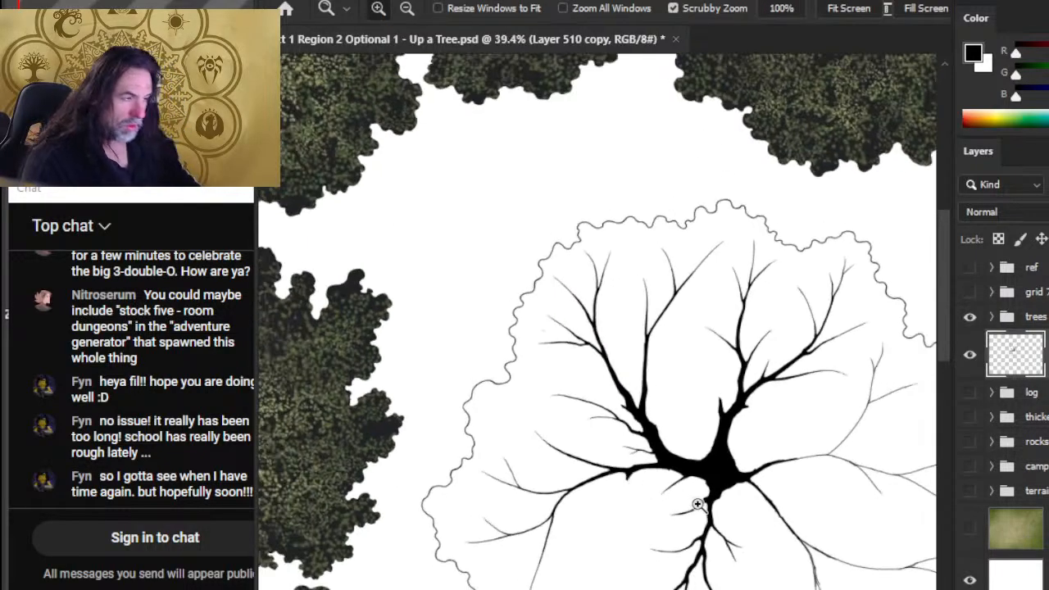
scroll(594, 395, up, 5)
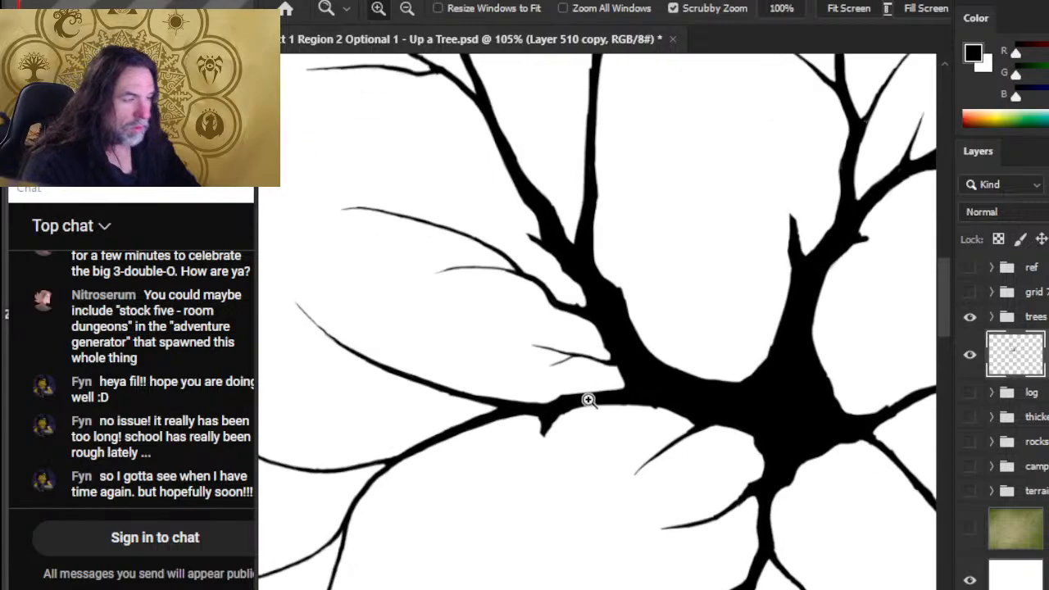
drag(598, 393, 613, 396)
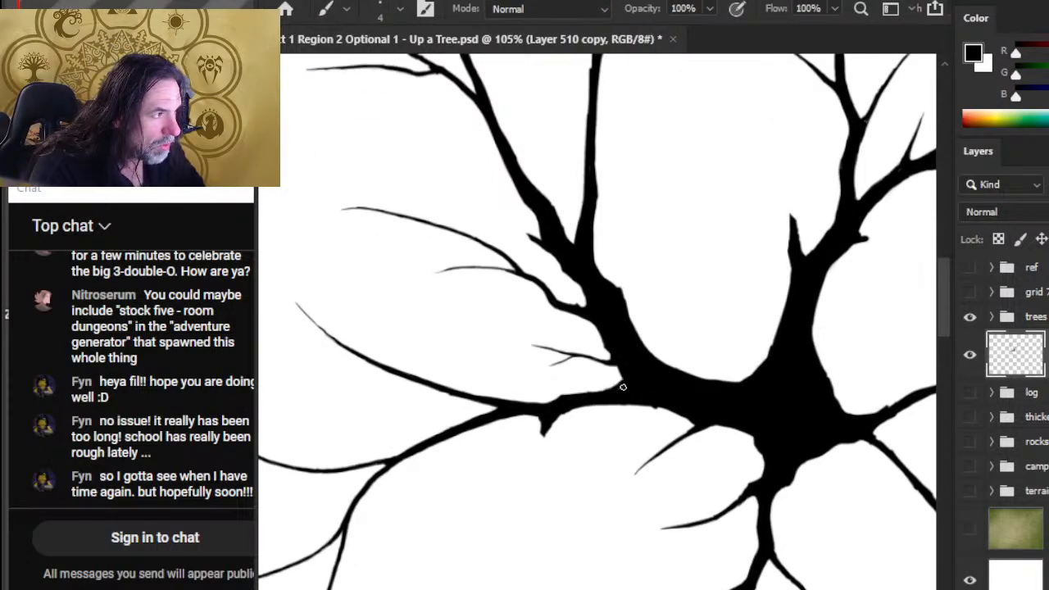
key(e)
mouse_move(638, 404)
mouse_down()
mouse_move(655, 406)
mouse_move(665, 392)
mouse_up()
key(b)
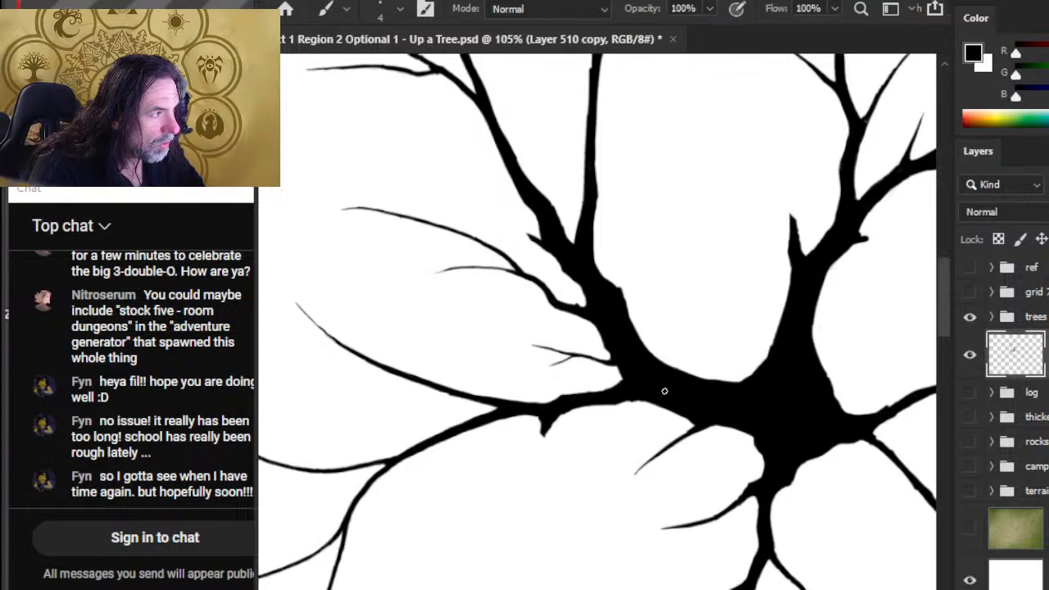
Erase along the limb's right edge below the fork to carve a small pointed knob
key(e)
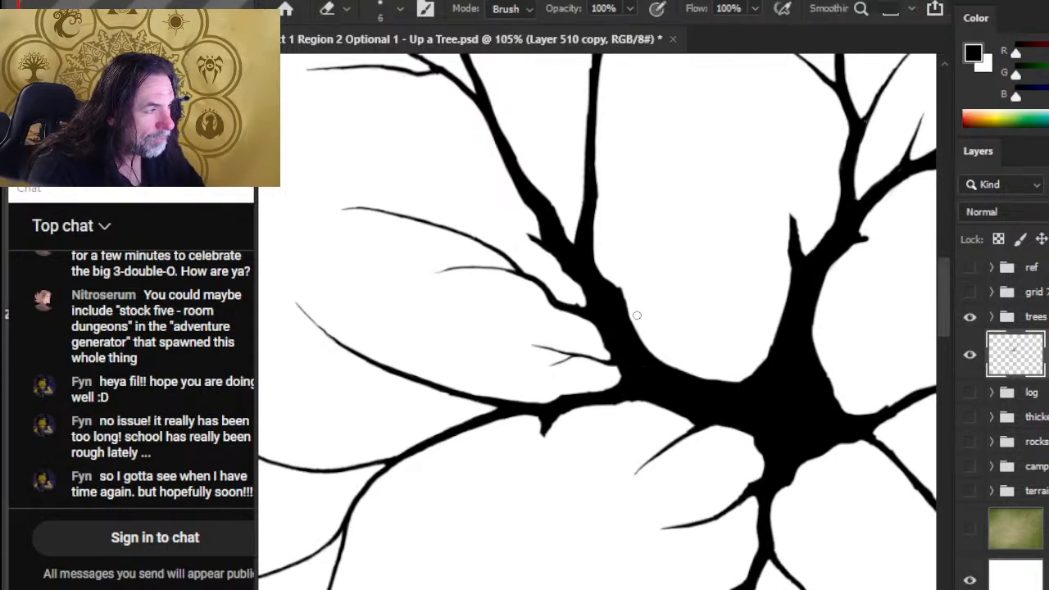
drag(623, 290, 637, 326)
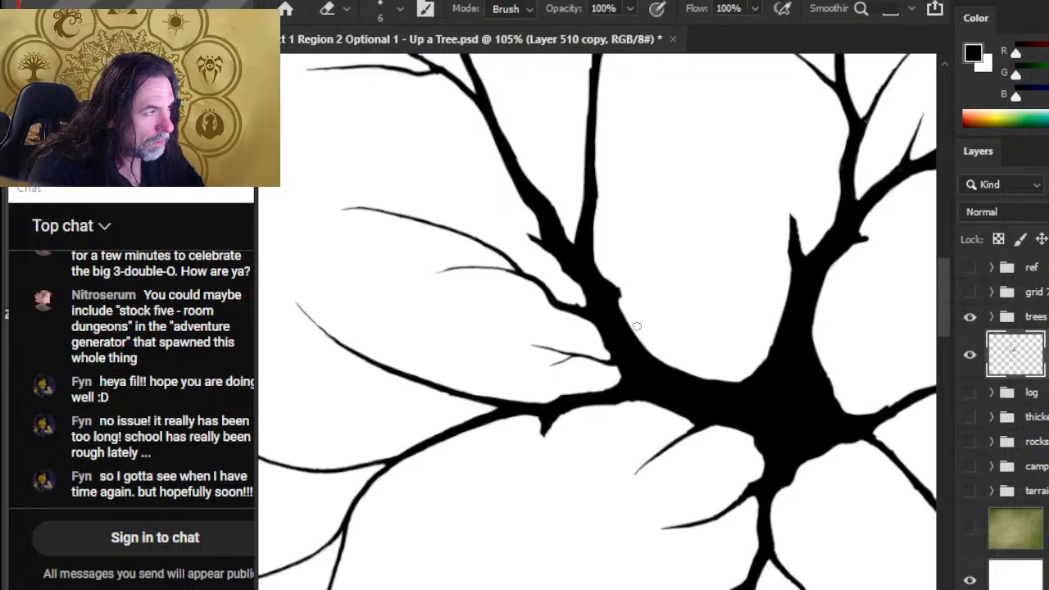
key(z)
drag(677, 351, 560, 336)
mouse_move(677, 352)
mouse_down()
mouse_move(596, 322)
mouse_move(662, 341)
mouse_up()
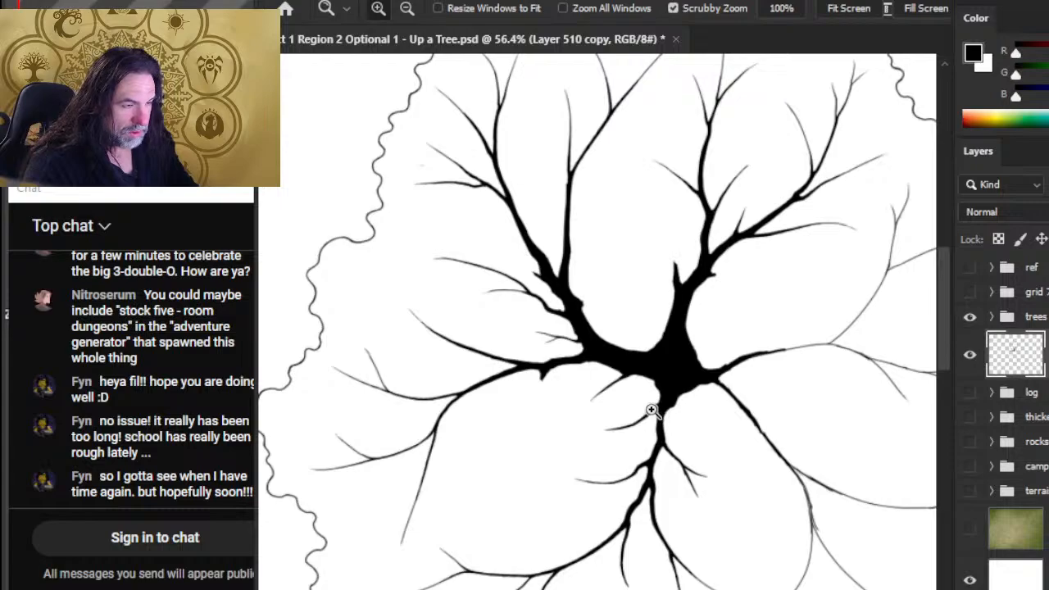
Fill in the trunk's lower-left edge between the two short twigs and trim the underside of the left branch's base
drag(687, 398, 636, 400)
mouse_move(707, 433)
mouse_down()
mouse_move(679, 374)
mouse_move(579, 374)
mouse_up()
key(b)
drag(660, 392, 687, 405)
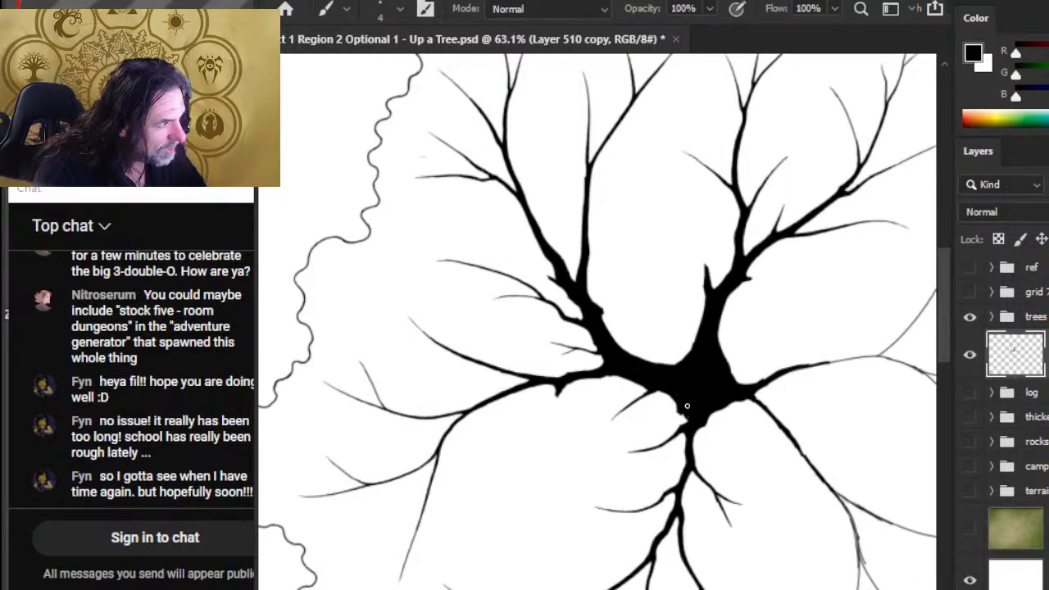
key(e)
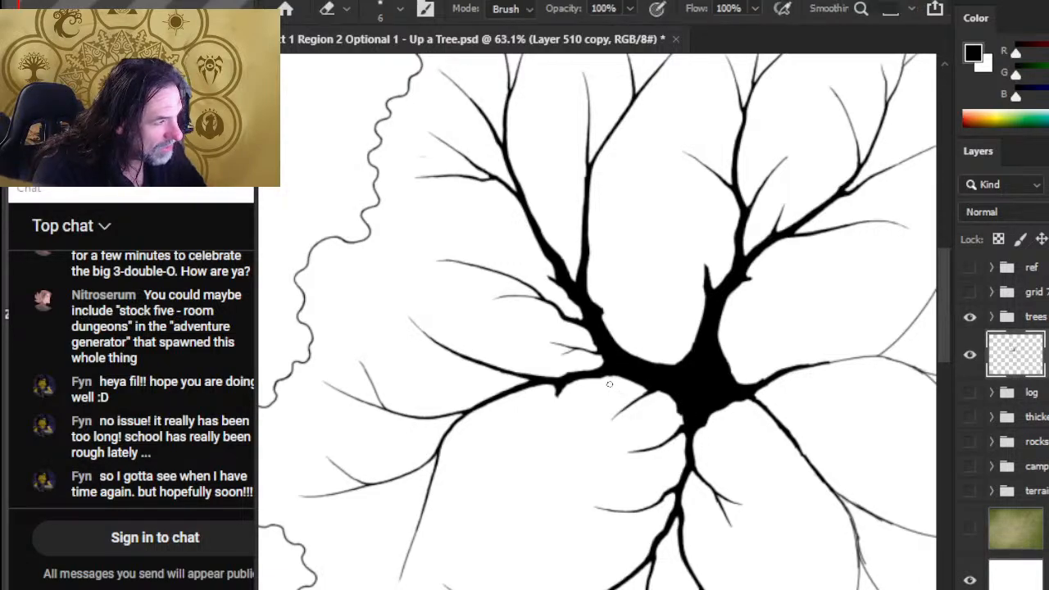
drag(608, 380, 615, 377)
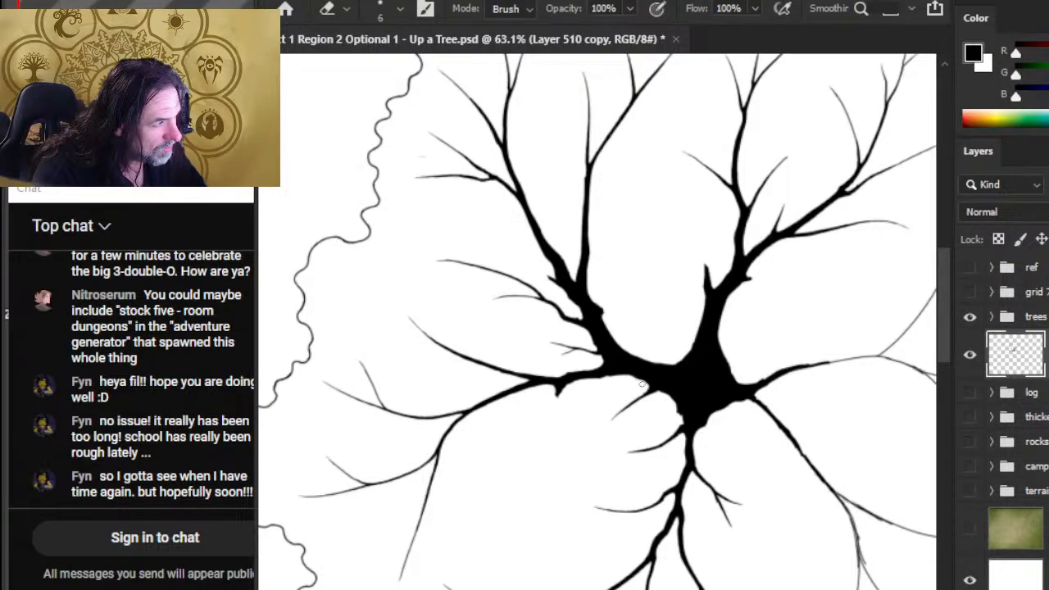
Thicken the trunk's lower-left side beside the short twig and enlarge the brush to 7
key(z)
drag(711, 431, 673, 472)
drag(751, 485, 670, 377)
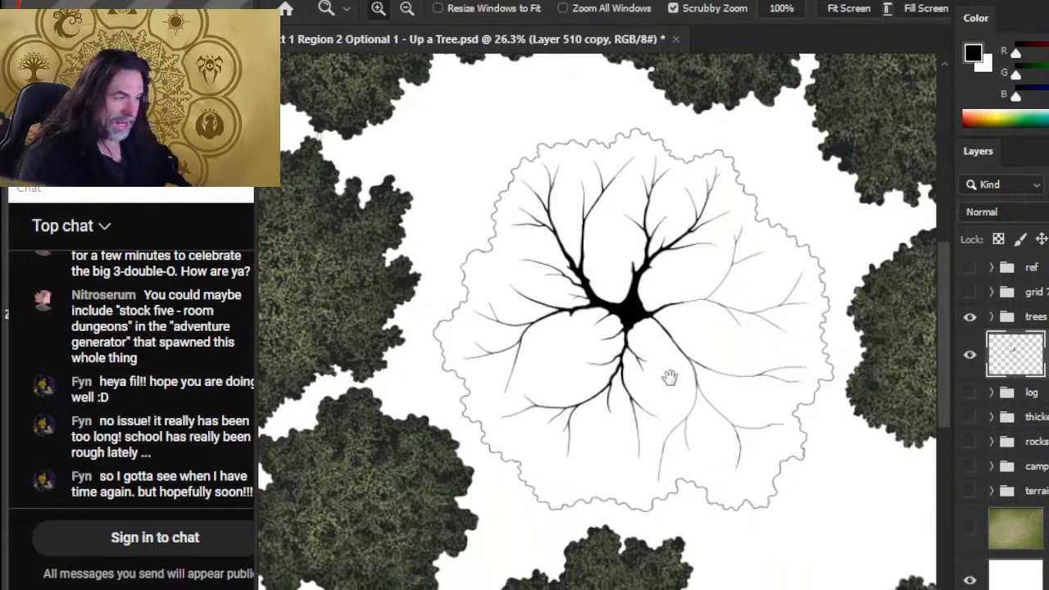
drag(634, 304, 698, 296)
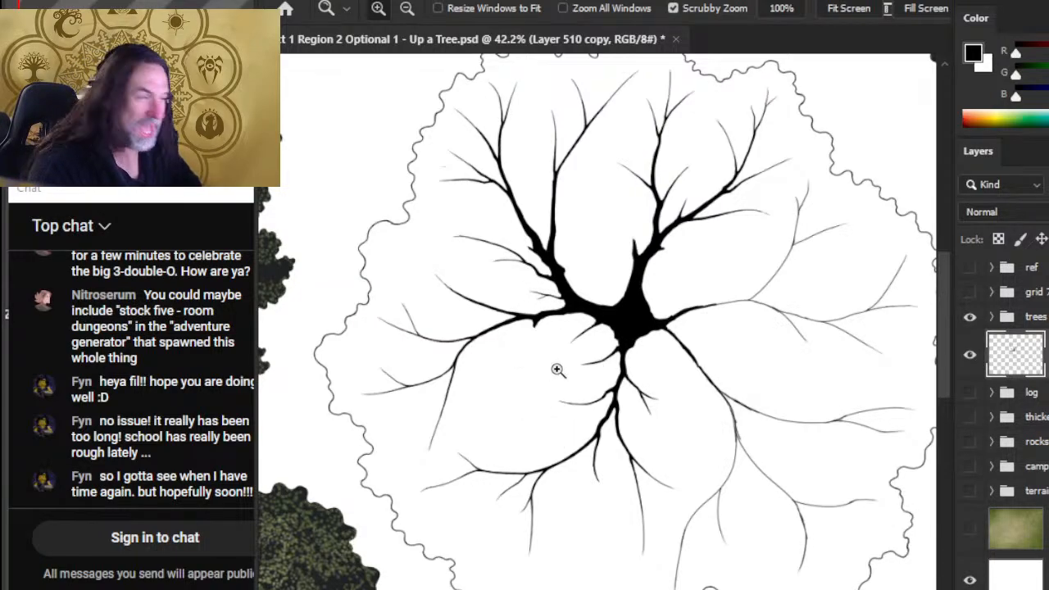
key(b)
drag(597, 312, 606, 324)
key(bracketright)
key(bracketright)
key(bracketright)
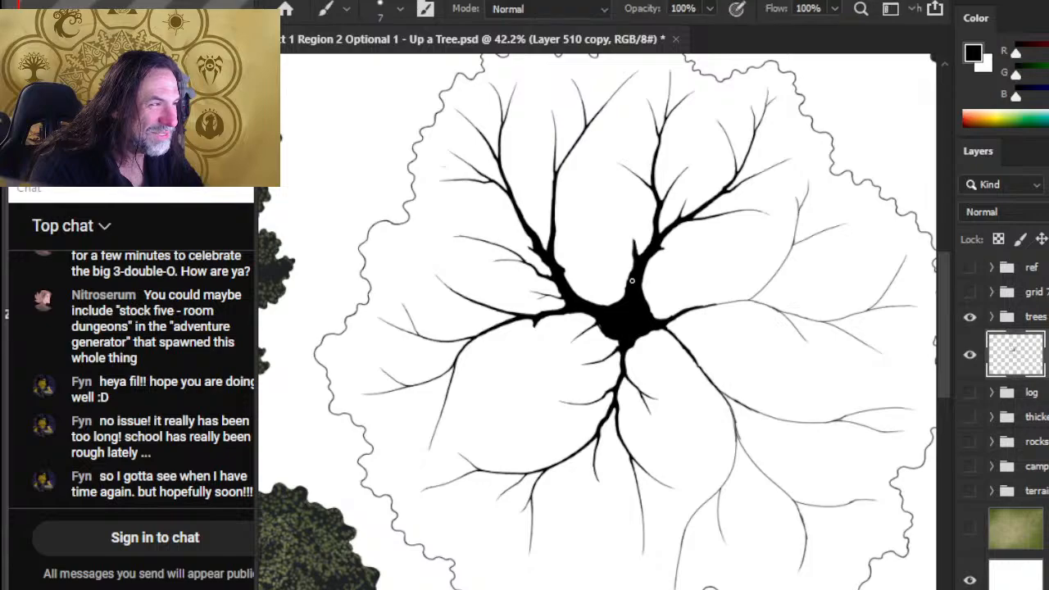
Trim the base of the upper-right limb and round out the trunk's right side below it
key(e)
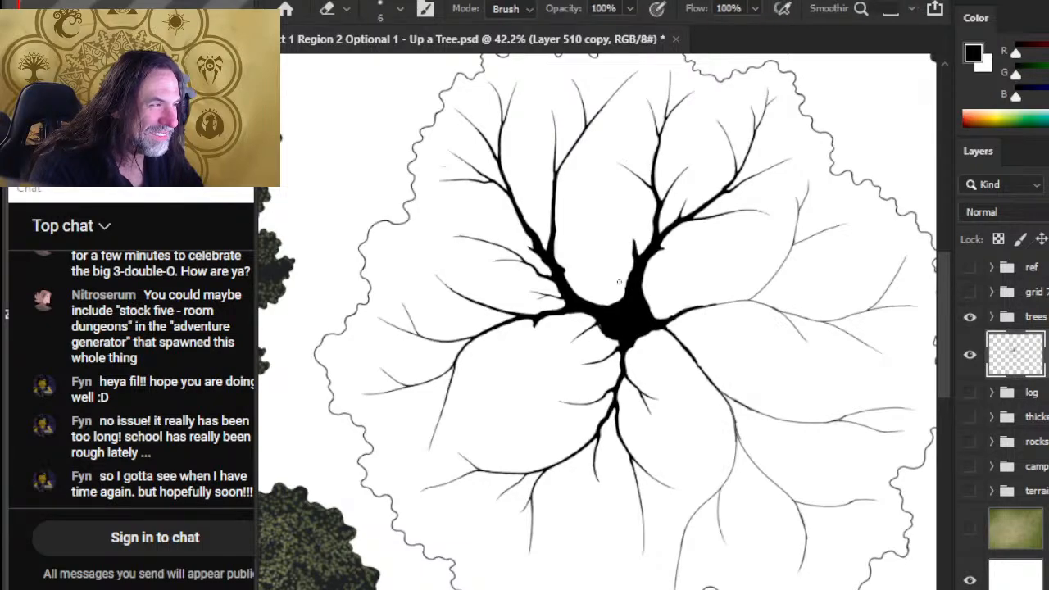
key(b)
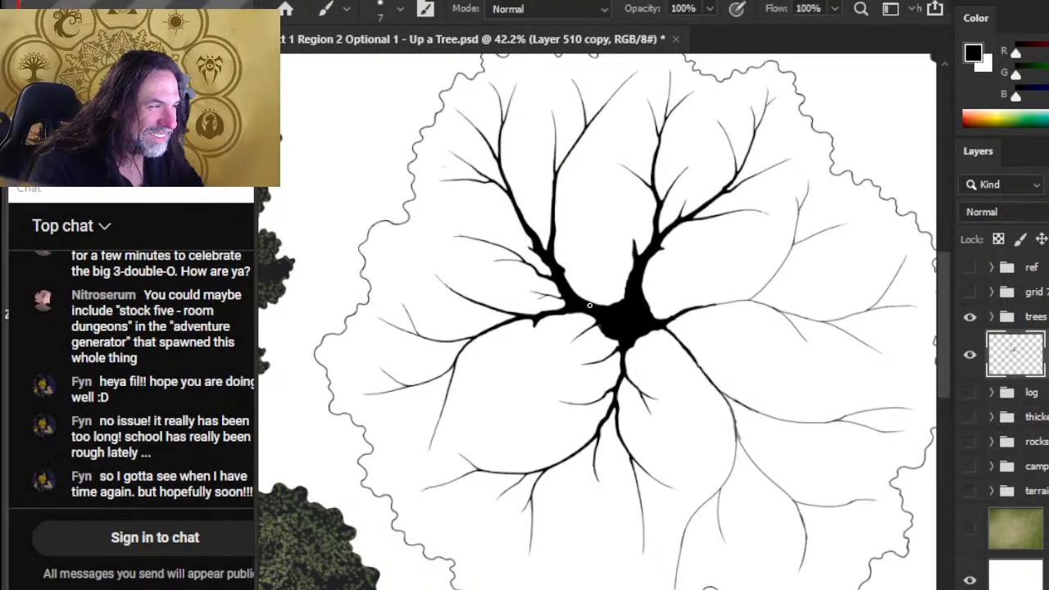
key(e)
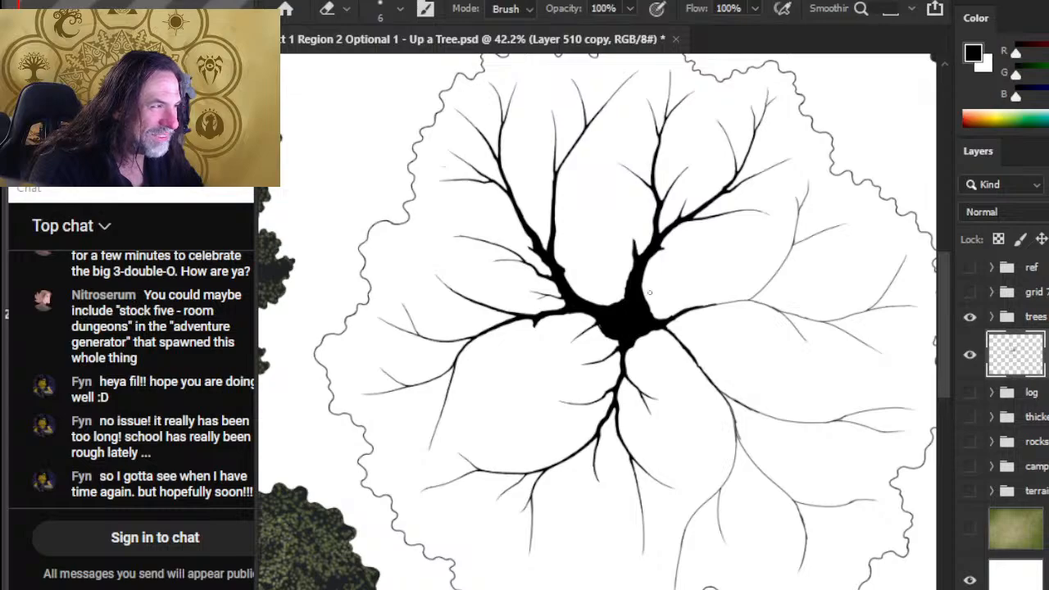
key(b)
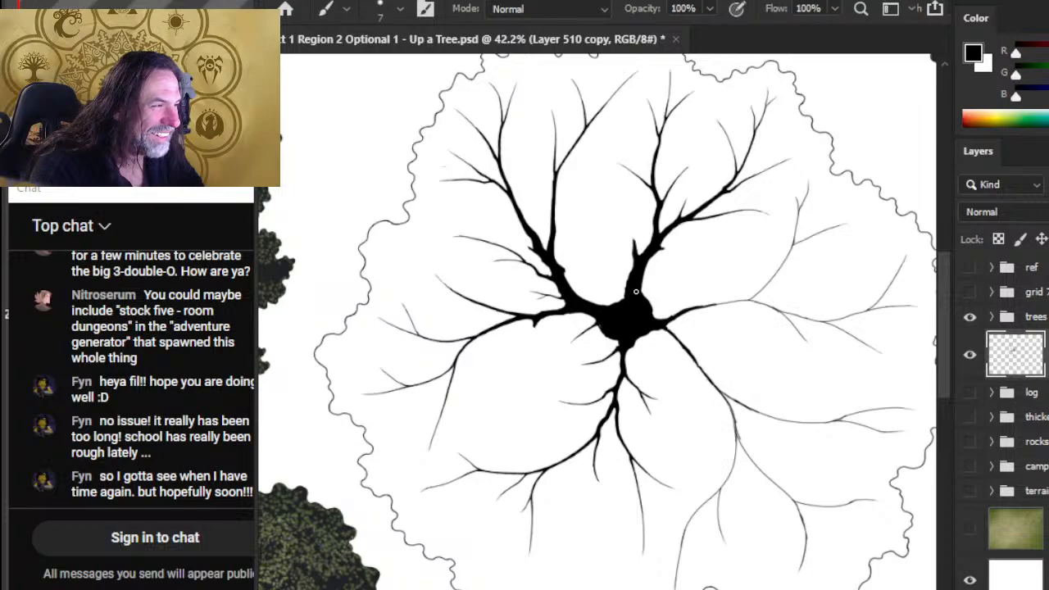
Fill and smooth the trunk's upper-left edge between the bases of the two upper limbs
drag(620, 299, 627, 279)
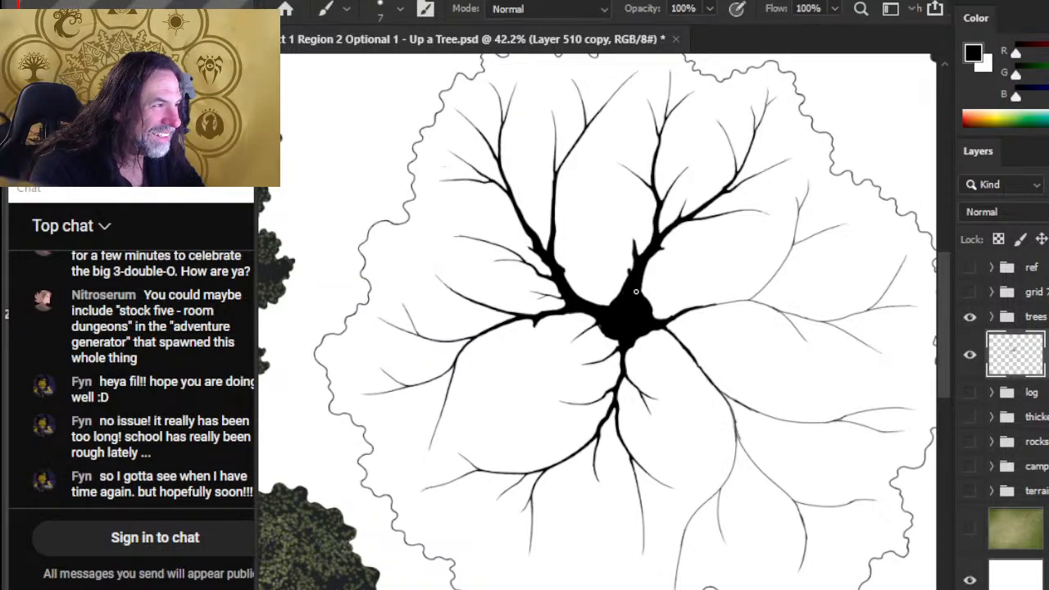
key(e)
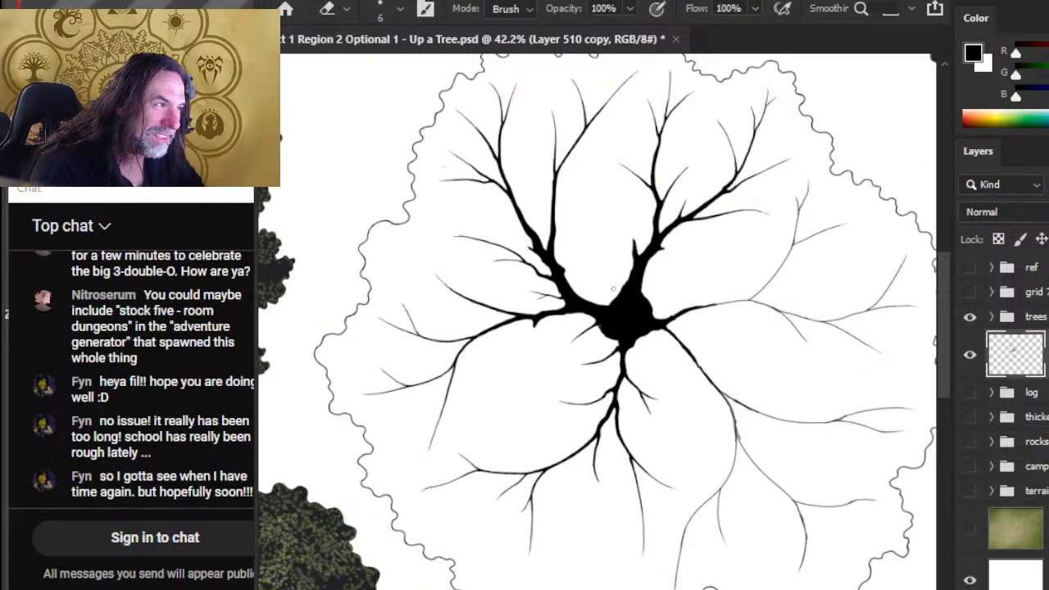
key(b)
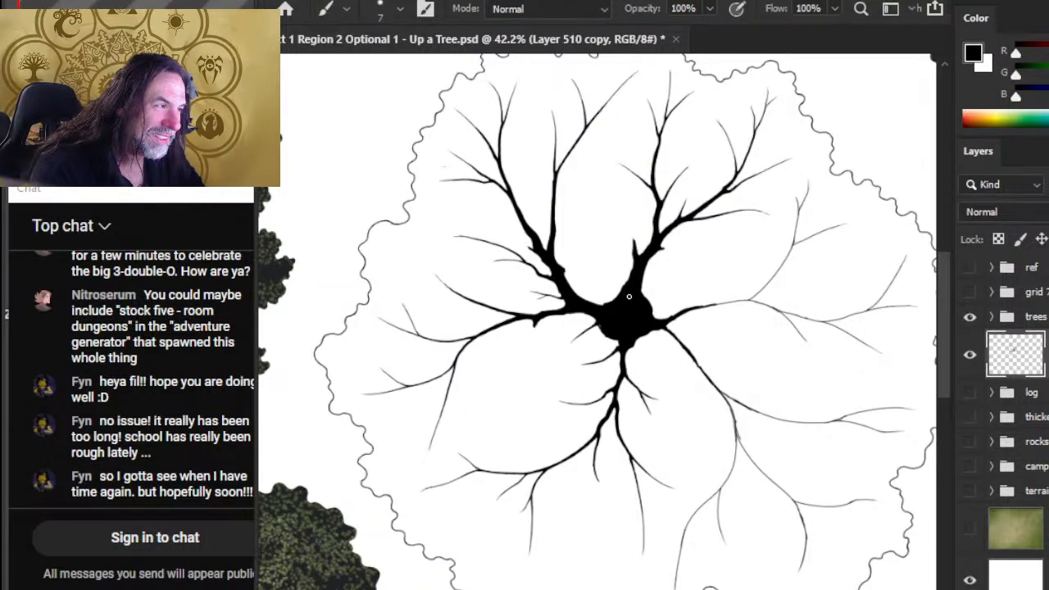
mouse_move(604, 305)
mouse_down()
mouse_move(590, 305)
mouse_move(618, 322)
mouse_up()
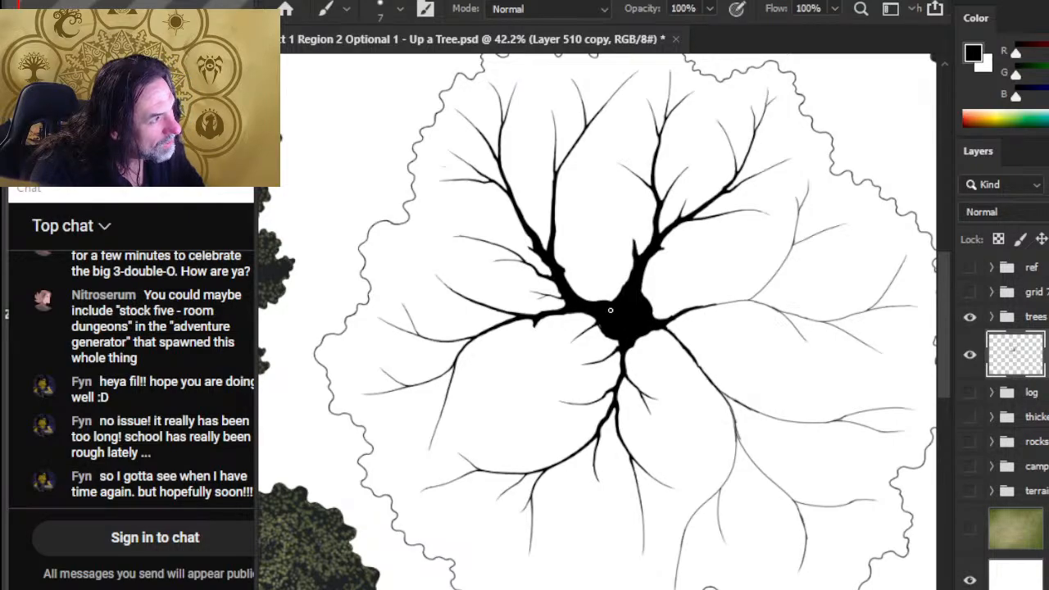
Show the grid over the map and check the trunk and branch proportions against its squares
click(970, 293)
key(z)
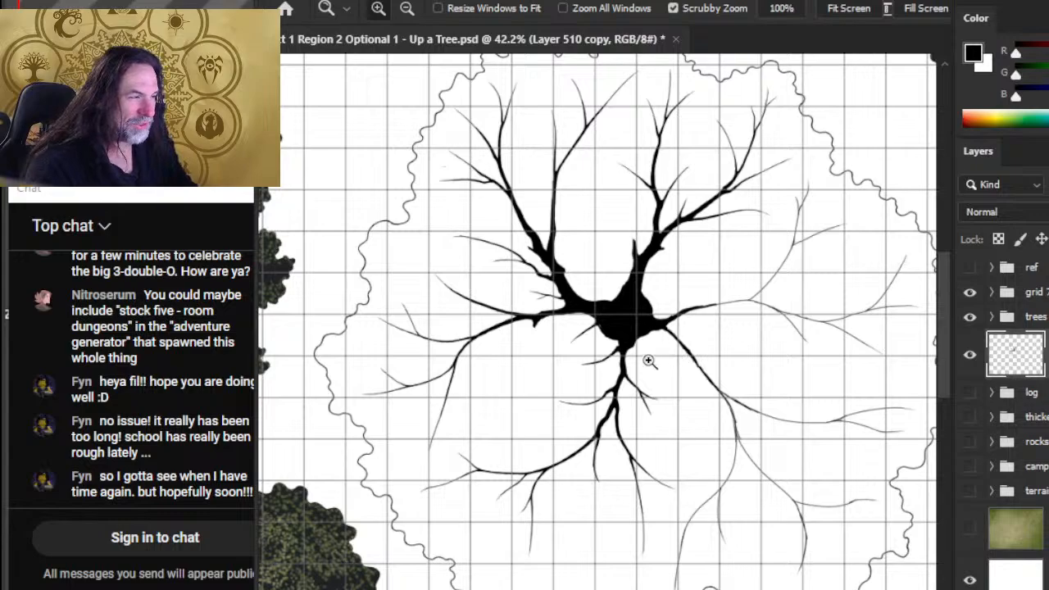
drag(693, 382, 651, 385)
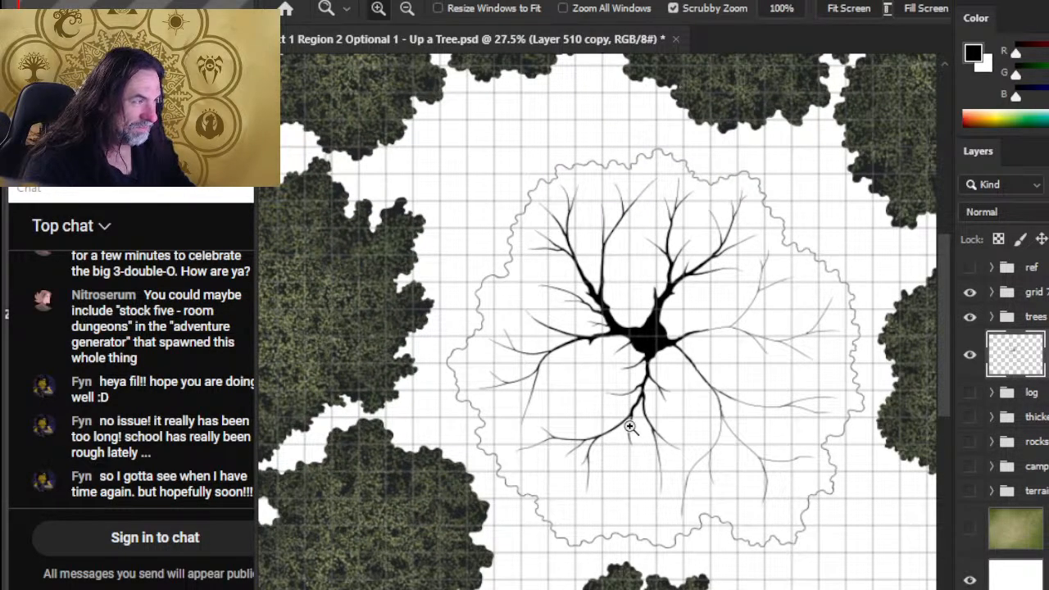
drag(683, 368, 695, 367)
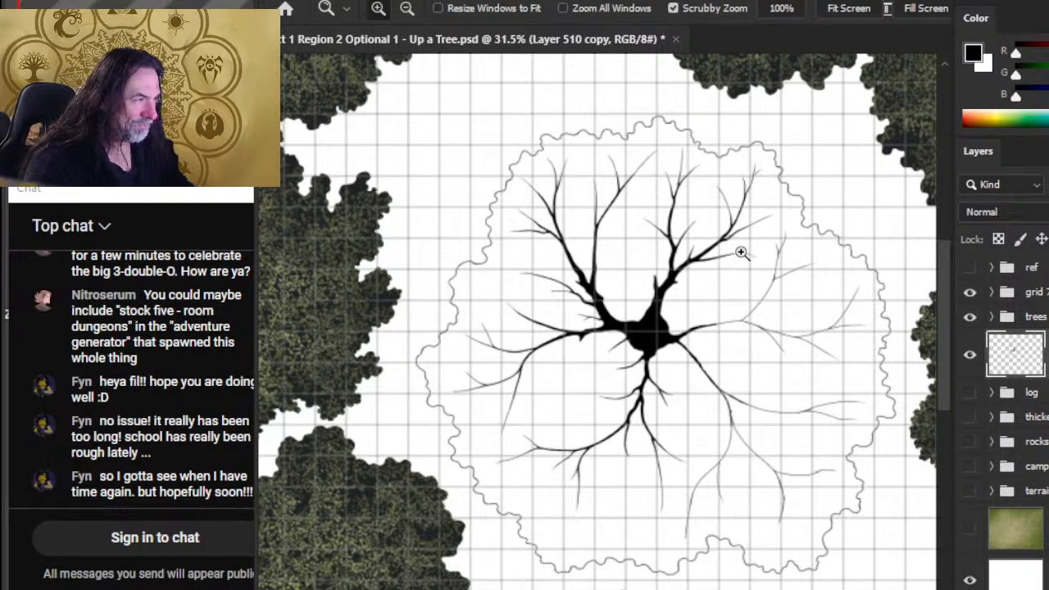
drag(820, 398, 822, 459)
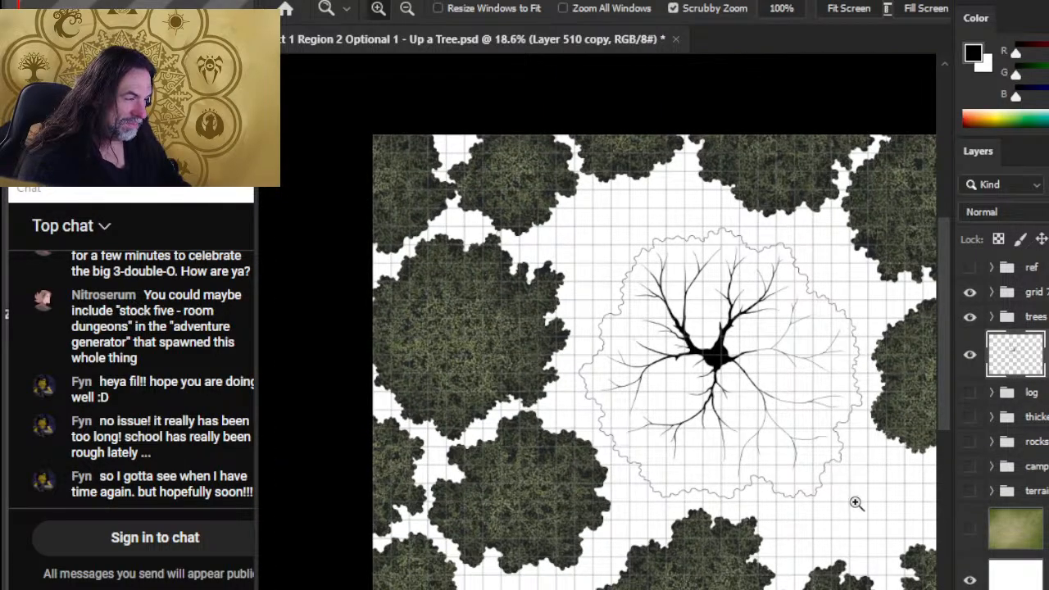
drag(747, 366, 801, 391)
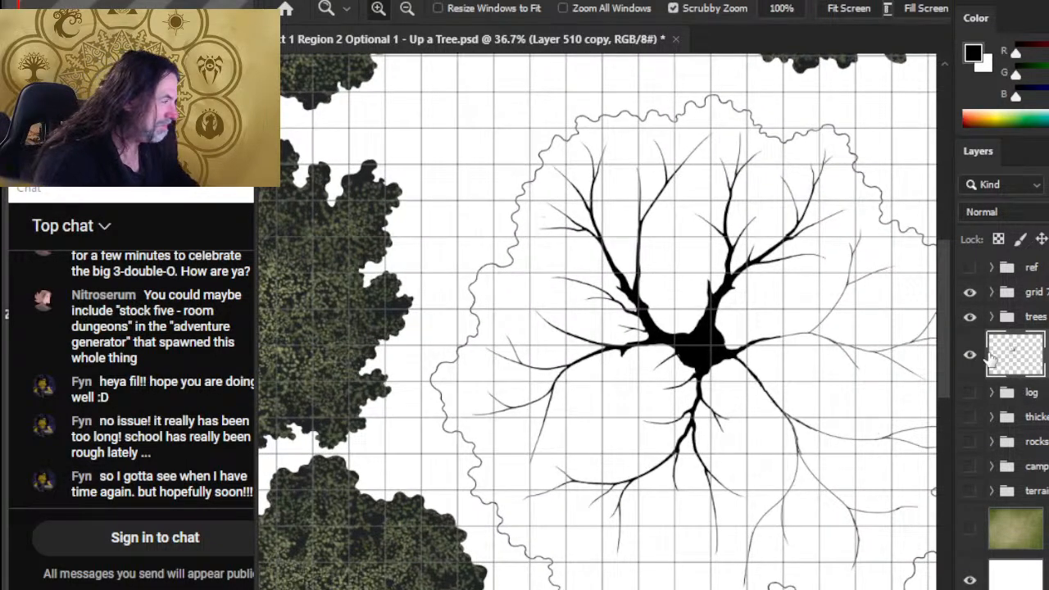
key(b)
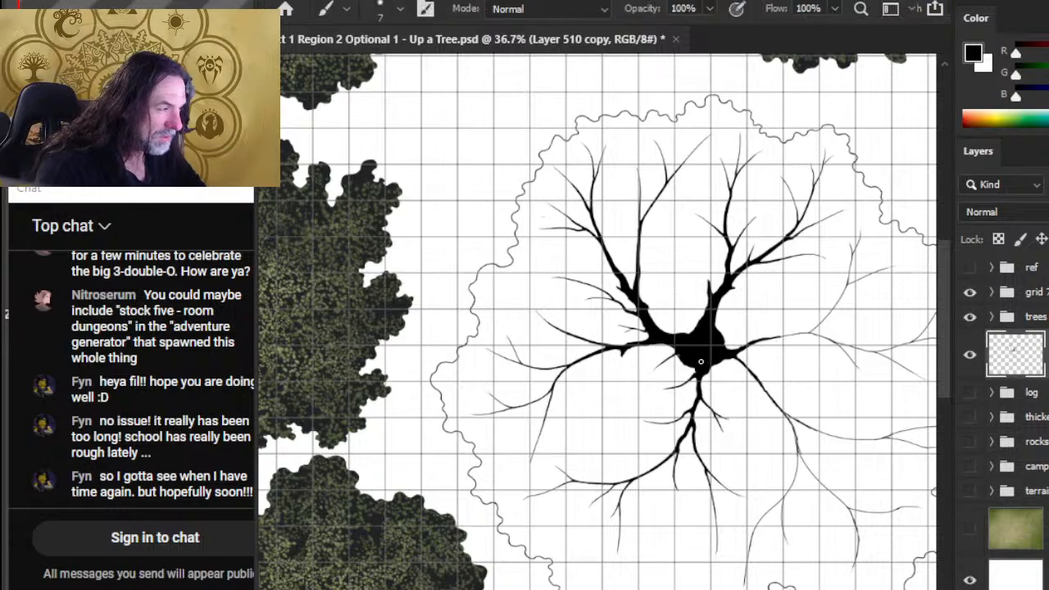
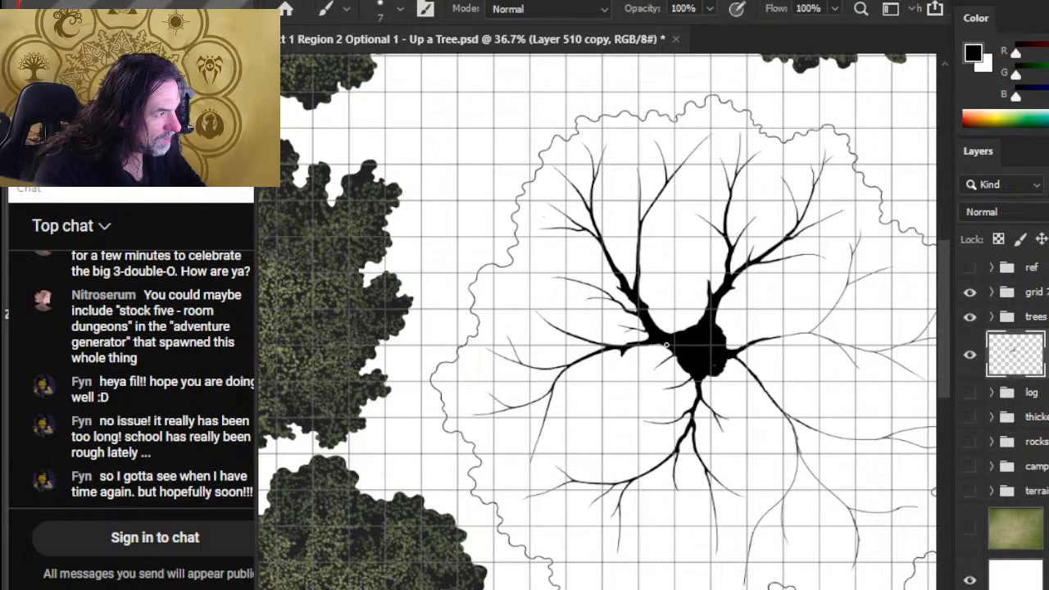
key(v)
mouse_move(747, 355)
mouse_down()
mouse_move(730, 375)
mouse_move(739, 370)
mouse_up()
key(ctrl+z)
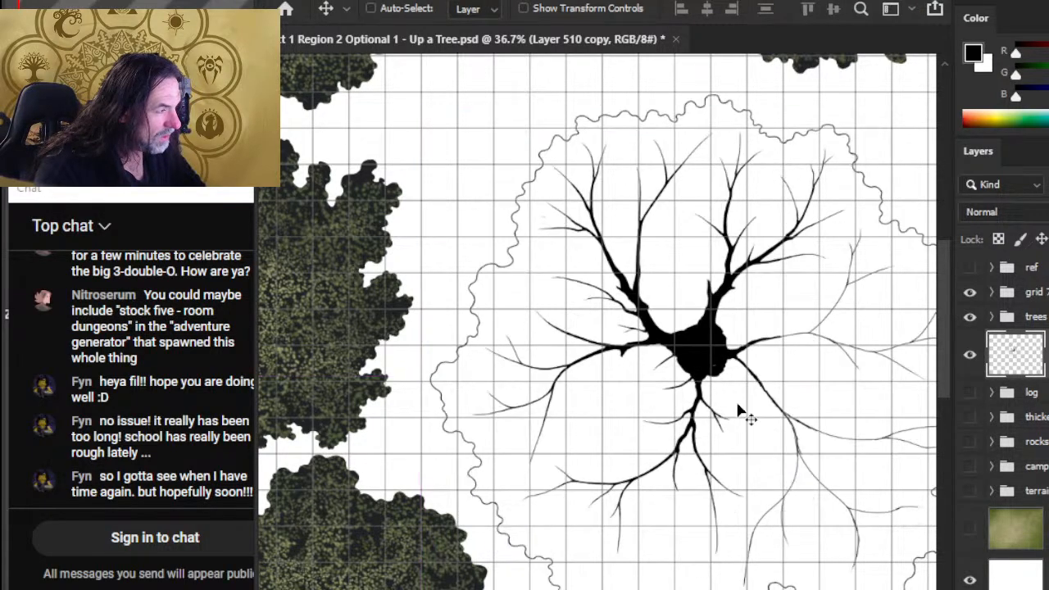
Bulge out the trunk's right side and thicken the bases of the right and lower-right limbs where they leave it
key(b)
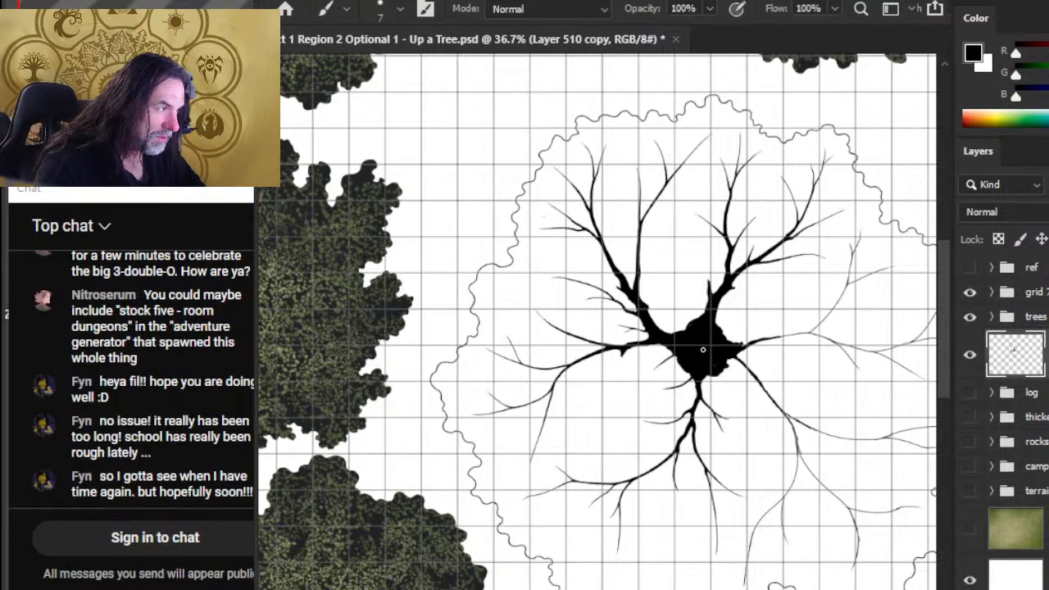
drag(735, 371, 761, 389)
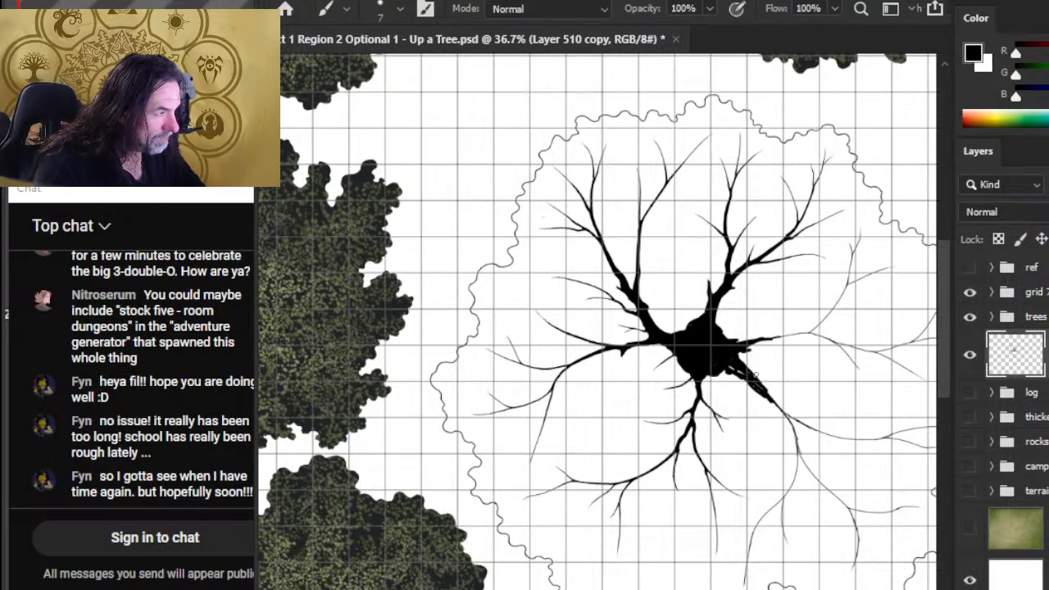
key(e)
key(b)
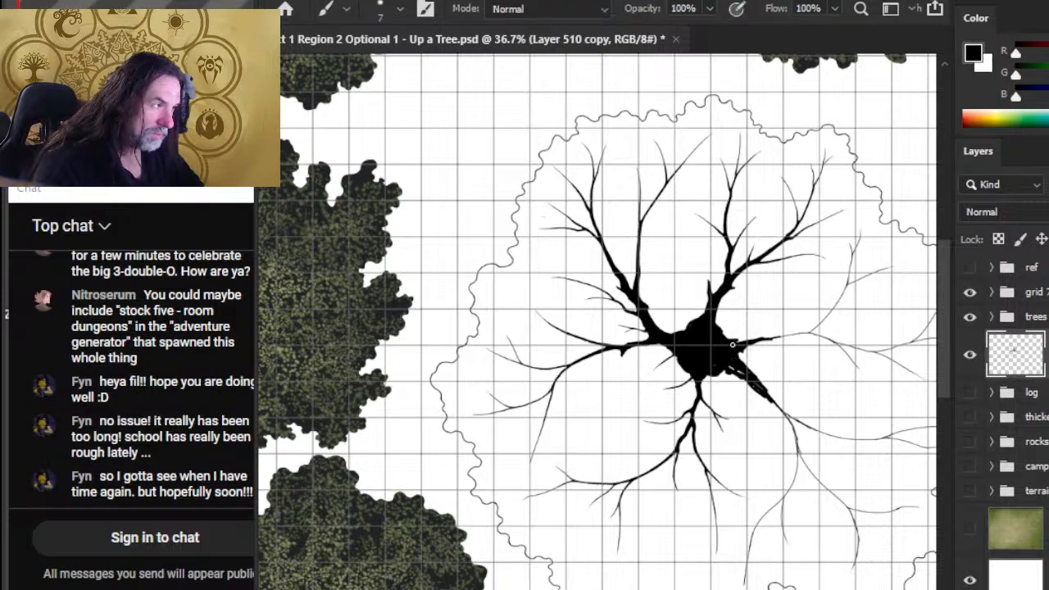
key(e)
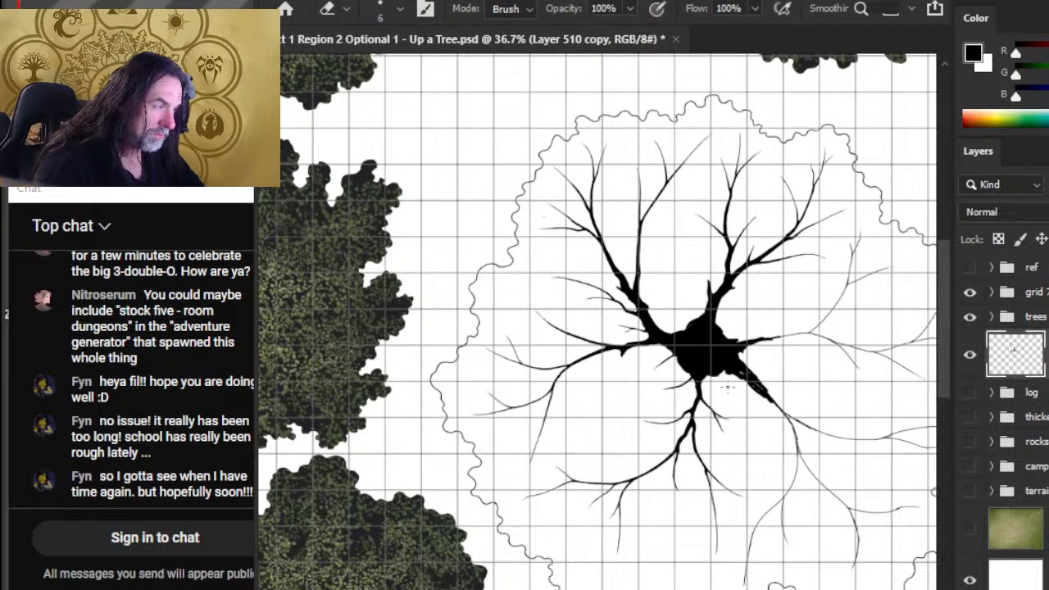
key(z)
alt+click(745, 443)
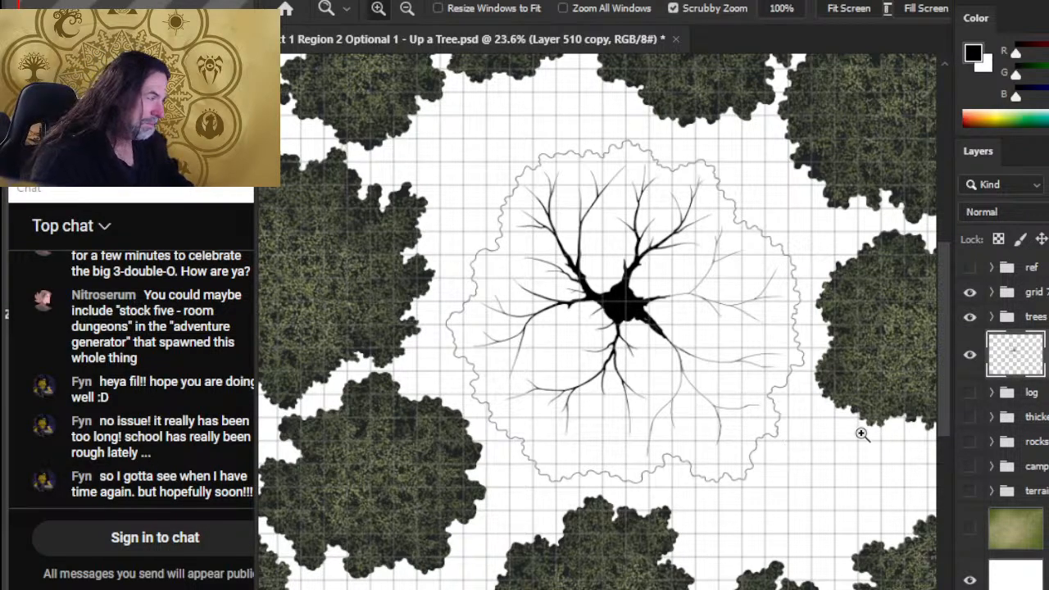
key(v)
drag(701, 309, 705, 320)
key(ctrl+z)
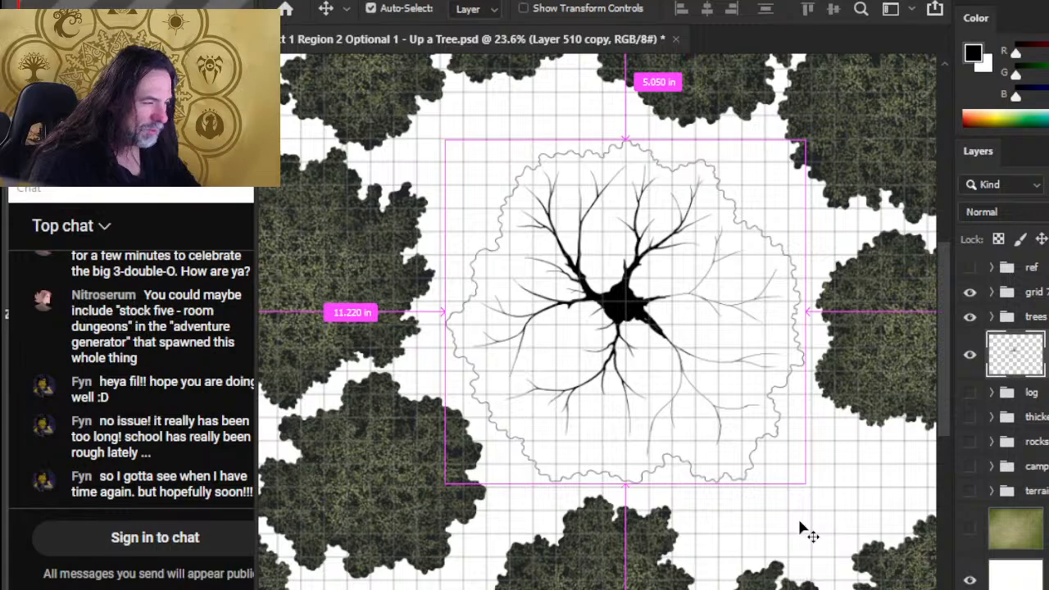
Lasso the trunk and all branches inside the canopy outline, cut them, and paste them in place on their own layer
key(z)
mouse_move(620, 438)
mouse_down()
mouse_move(654, 474)
mouse_move(676, 472)
mouse_move(692, 451)
mouse_up()
key(l)
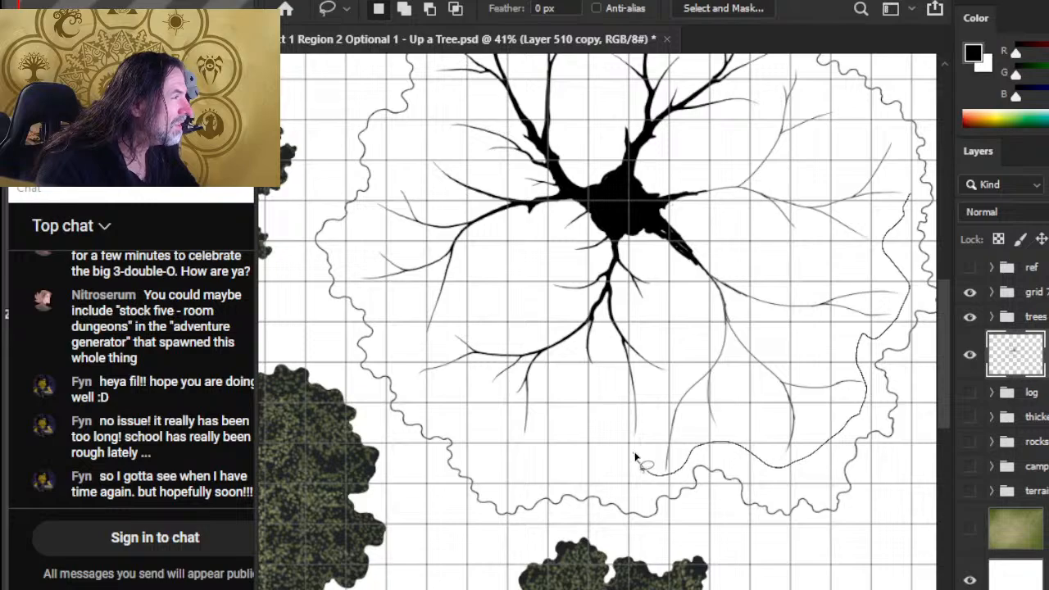
mouse_move(813, 70)
mouse_down()
mouse_move(740, 82)
mouse_move(663, 204)
mouse_move(565, 235)
mouse_up()
drag(566, 348, 624, 385)
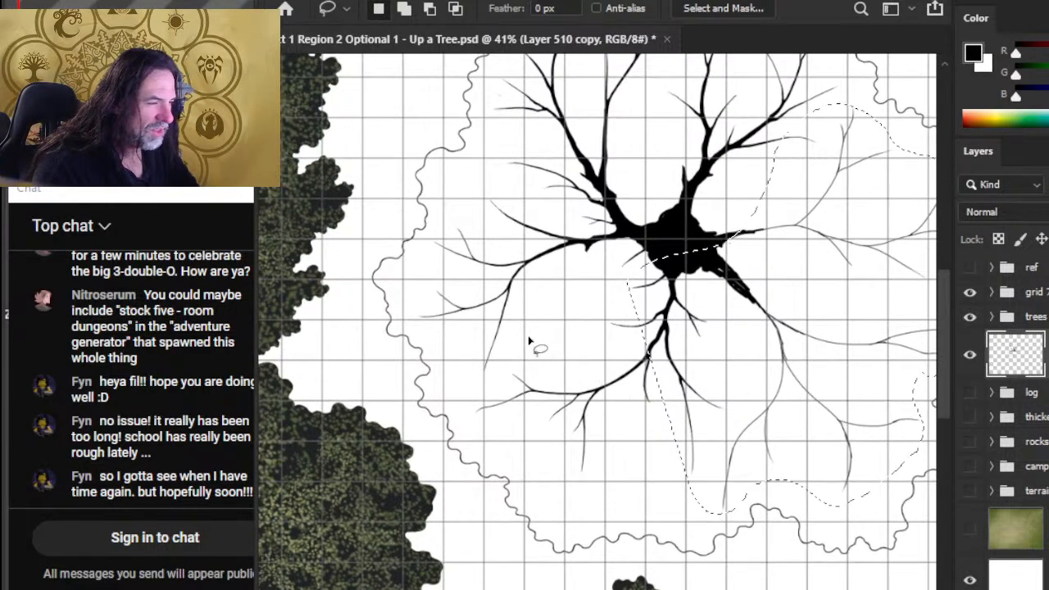
mouse_move(433, 219)
mouse_down()
mouse_move(475, 195)
mouse_move(418, 253)
mouse_move(409, 304)
mouse_move(525, 475)
mouse_move(637, 495)
mouse_move(708, 442)
mouse_up()
mouse_move(696, 492)
mouse_down()
mouse_move(692, 239)
mouse_move(555, 168)
mouse_move(485, 203)
mouse_move(463, 238)
mouse_up()
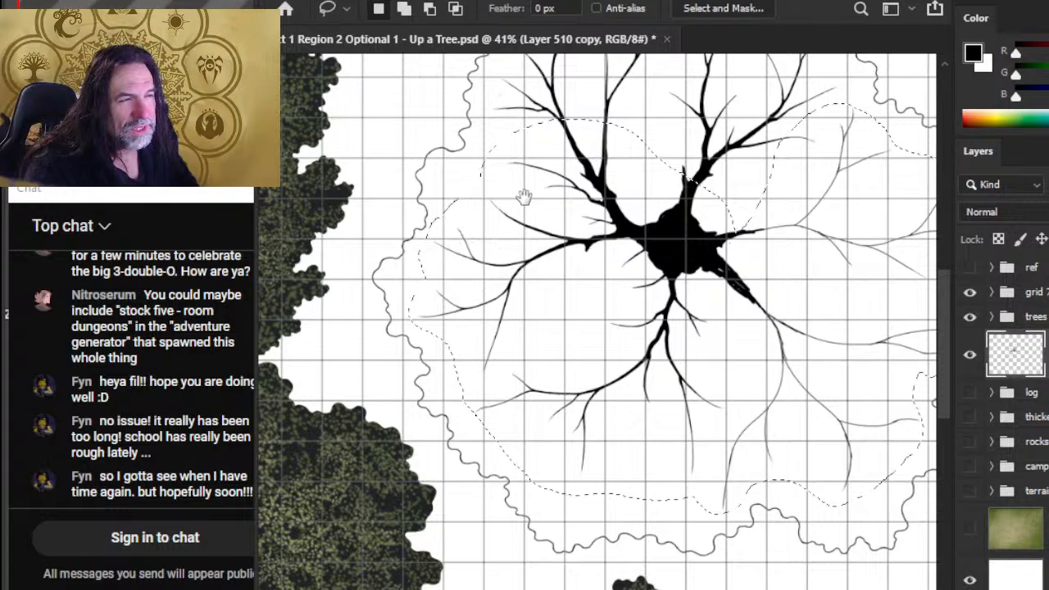
scroll(491, 279, up, 5)
mouse_move(562, 250)
mouse_down()
mouse_move(500, 286)
mouse_move(482, 352)
mouse_move(509, 456)
mouse_move(548, 409)
mouse_move(501, 334)
mouse_move(479, 339)
mouse_move(472, 384)
mouse_move(523, 461)
mouse_move(673, 450)
mouse_move(704, 500)
mouse_move(761, 473)
mouse_move(797, 404)
mouse_move(839, 367)
mouse_move(818, 271)
mouse_move(799, 264)
mouse_move(749, 276)
mouse_move(675, 245)
mouse_move(642, 258)
mouse_move(562, 248)
mouse_up()
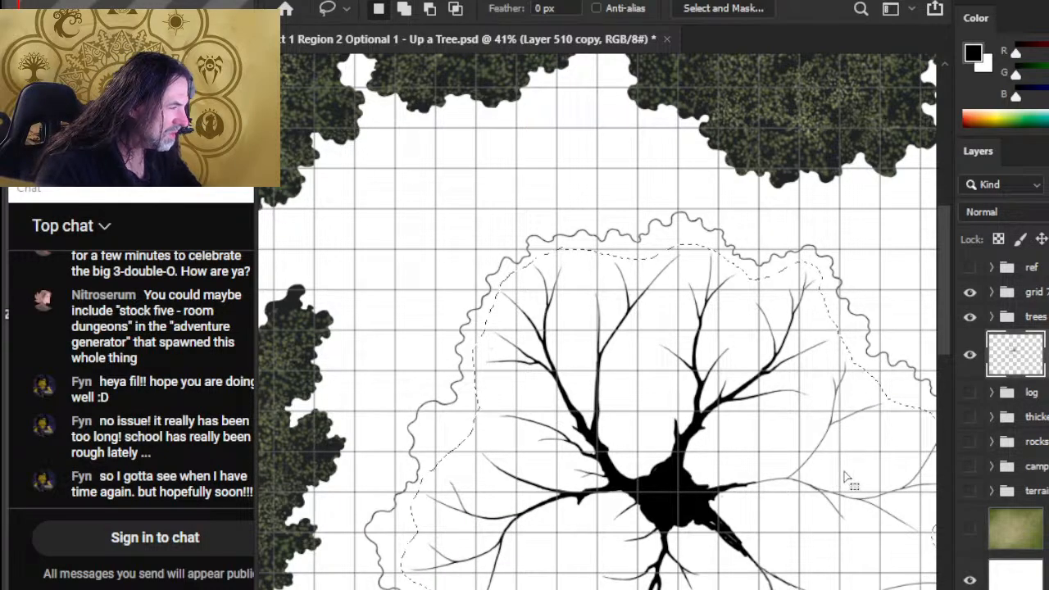
key(ctrl+x)
key(ctrl+shift+v)
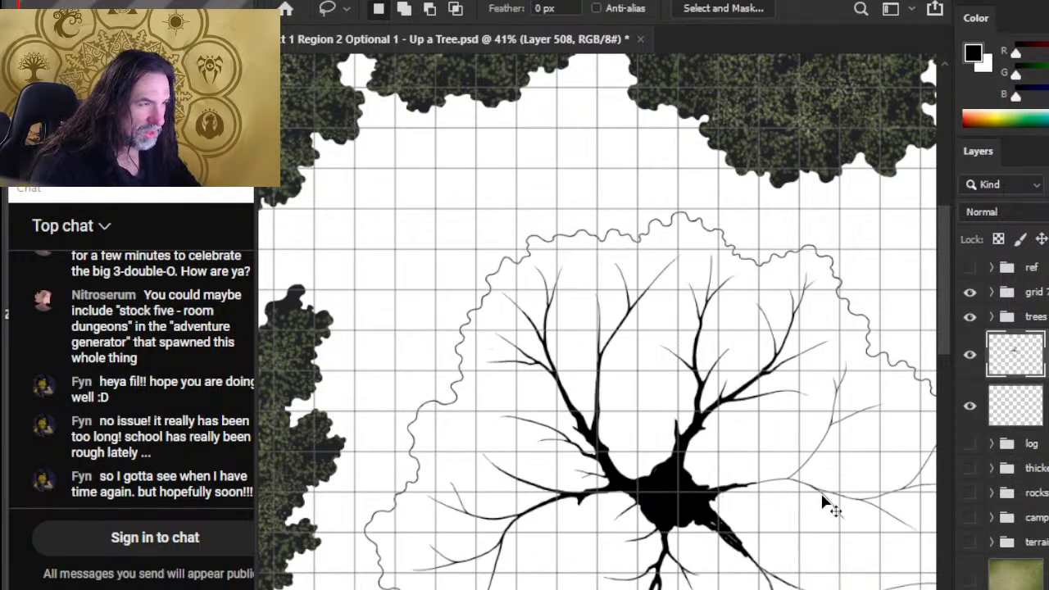
Rename the outline layer as canopy and the layer holding the branches as trunk\
click(1029, 402)
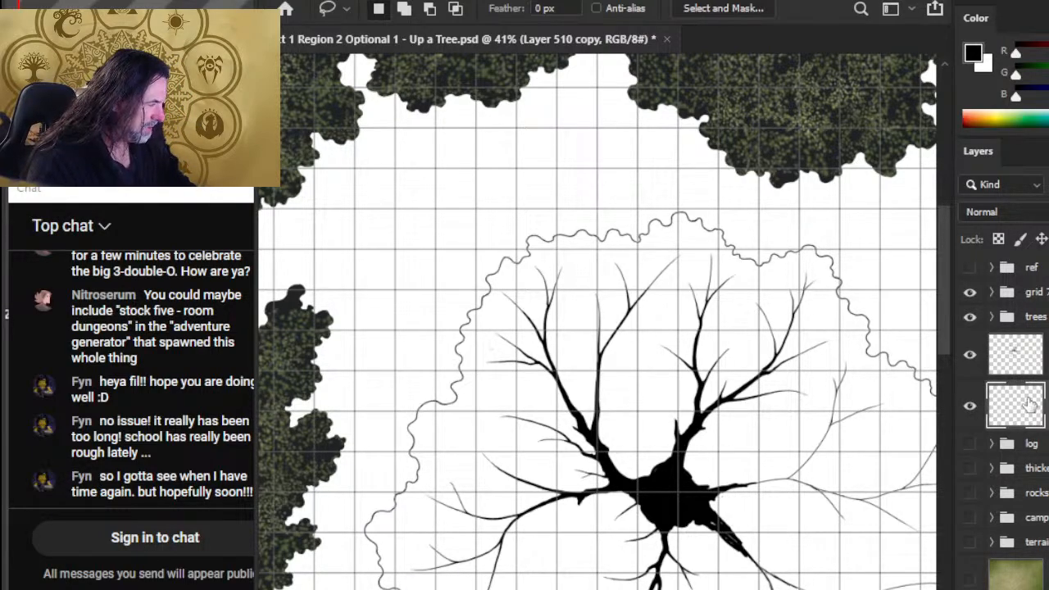
text(canopy)
click(1028, 403)
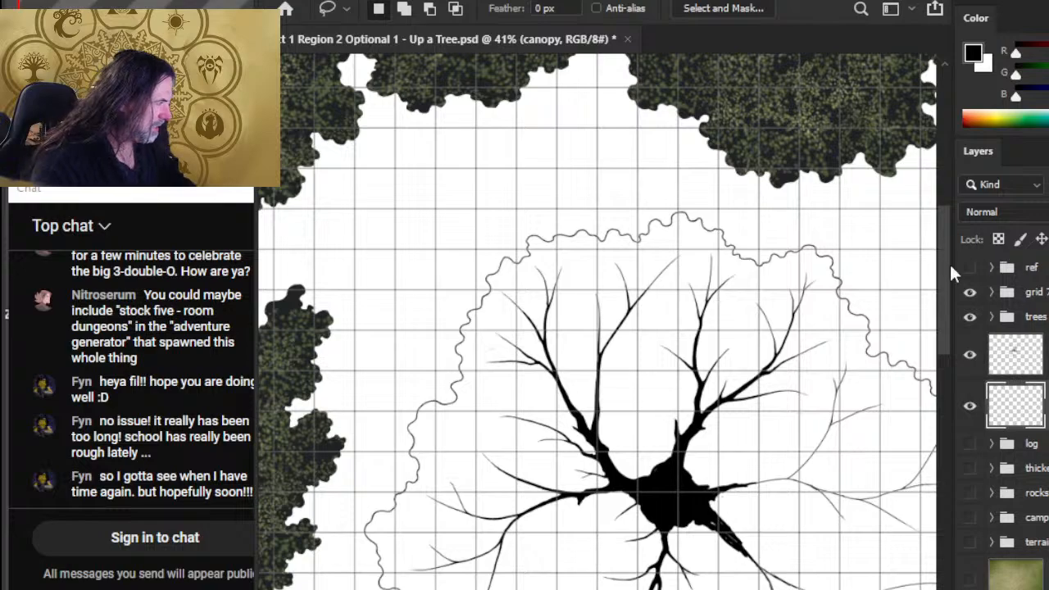
click(1046, 354)
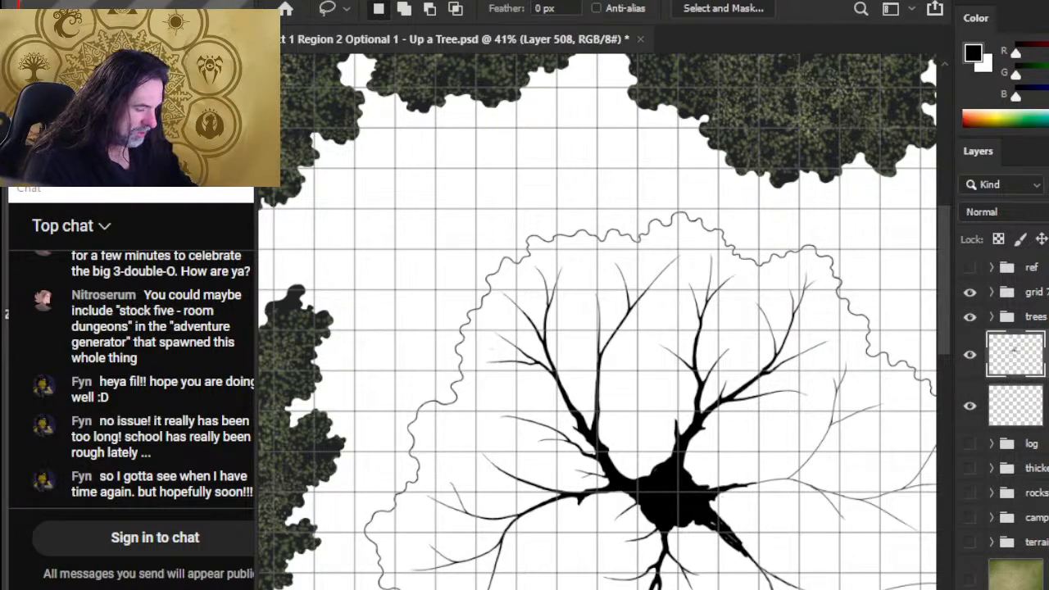
key(Return)
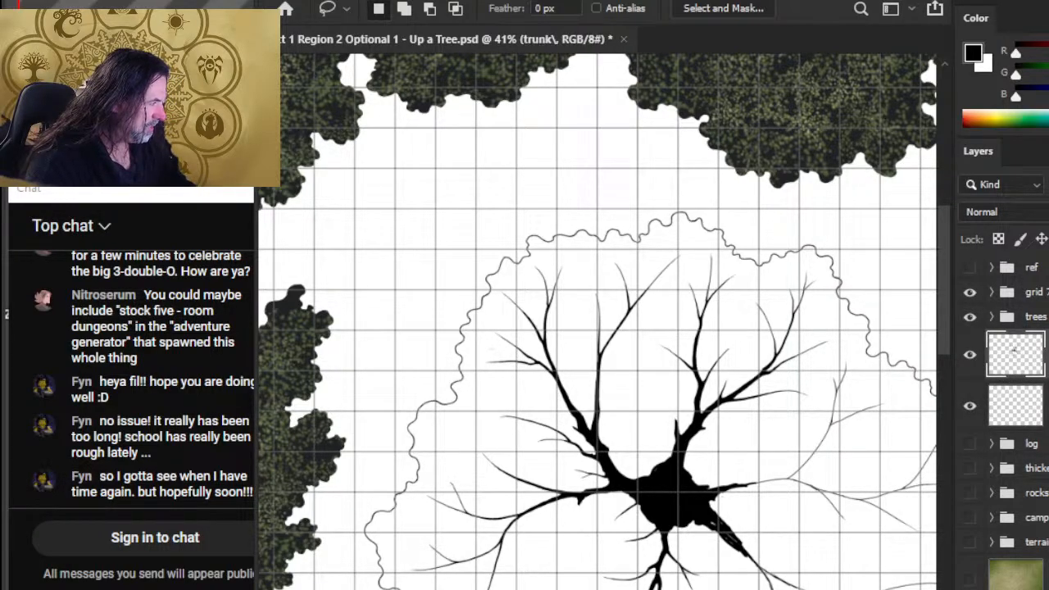
Select the lower-right limb with its twigs, rotate it about 5° counterclockwise, and shift it slightly up and left into the trunk
drag(674, 454, 602, 338)
key(z)
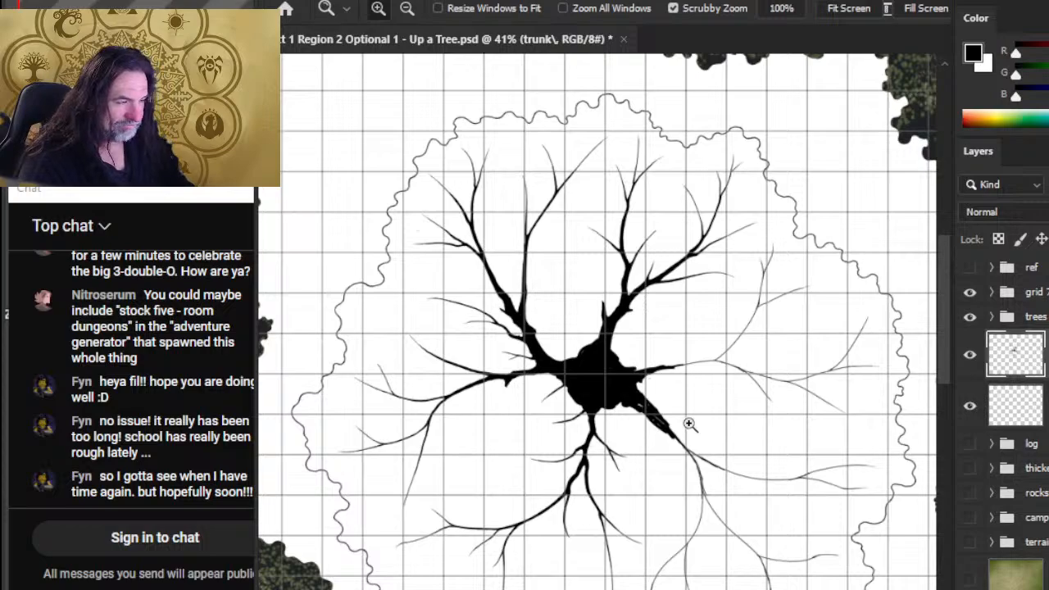
drag(734, 444, 722, 345)
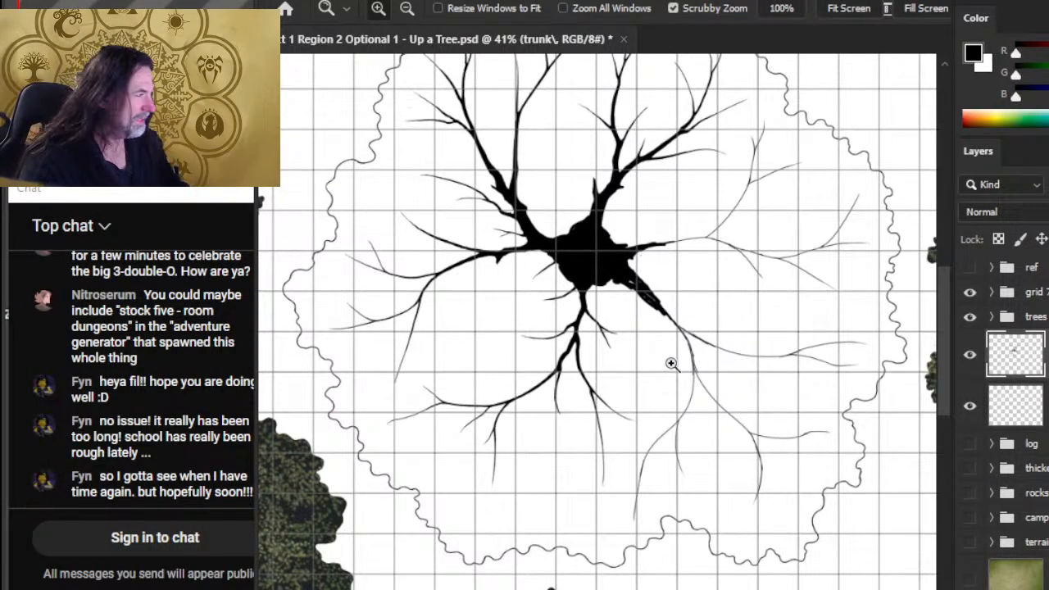
drag(728, 402, 695, 377)
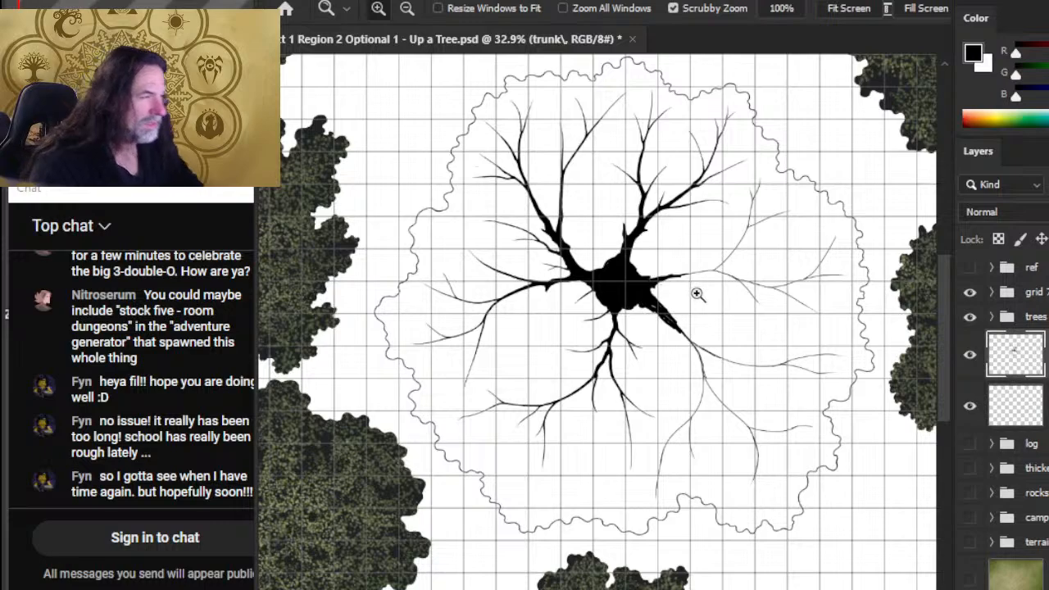
key(l)
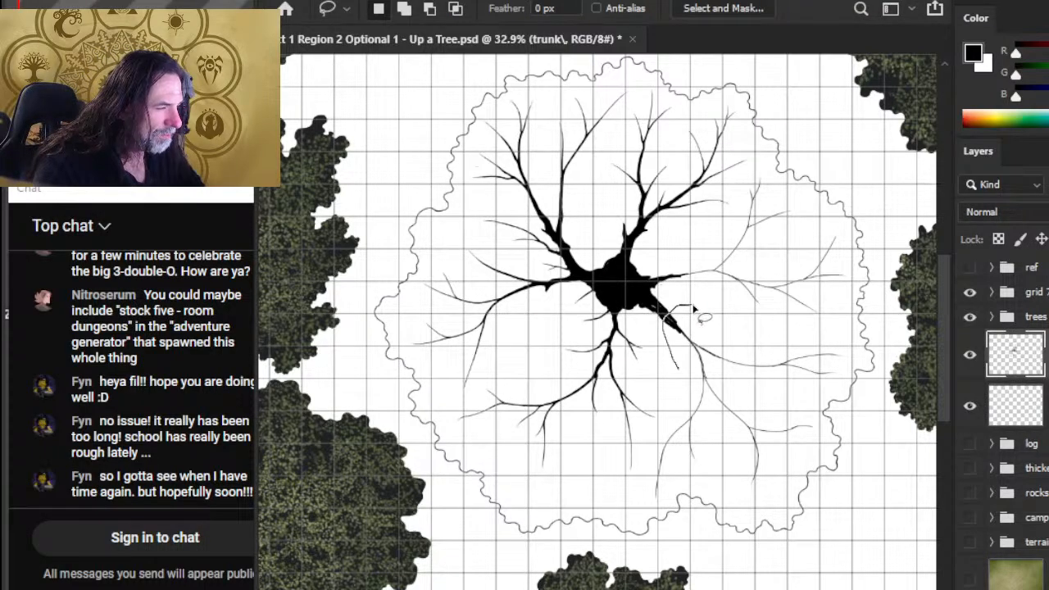
mouse_move(647, 492)
mouse_down()
mouse_move(832, 518)
mouse_move(860, 385)
mouse_move(795, 336)
mouse_move(689, 308)
mouse_up()
drag(761, 398, 754, 380)
right_click(753, 370)
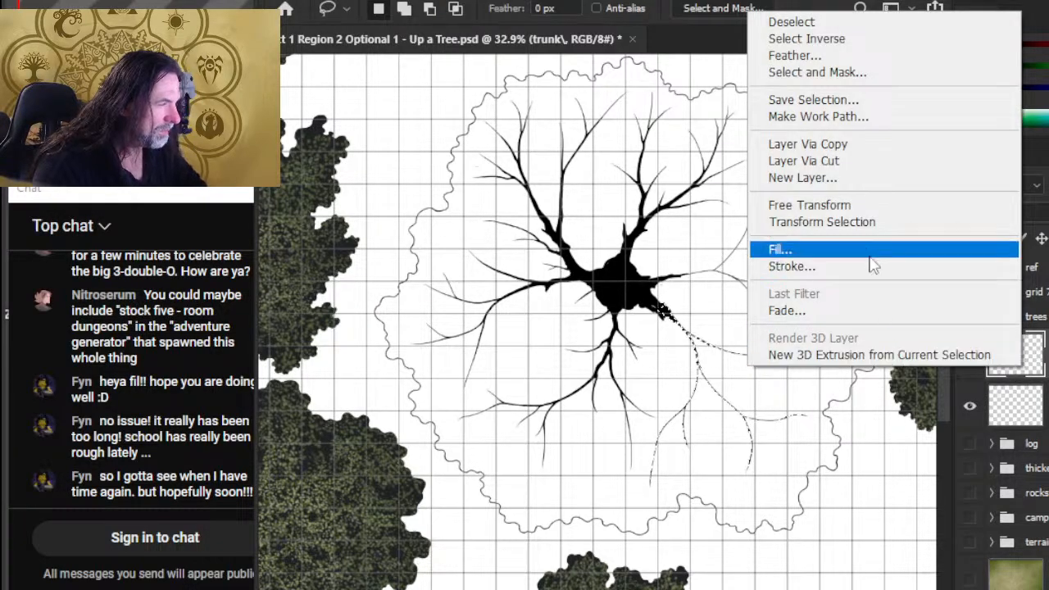
click(798, 204)
drag(885, 424, 886, 406)
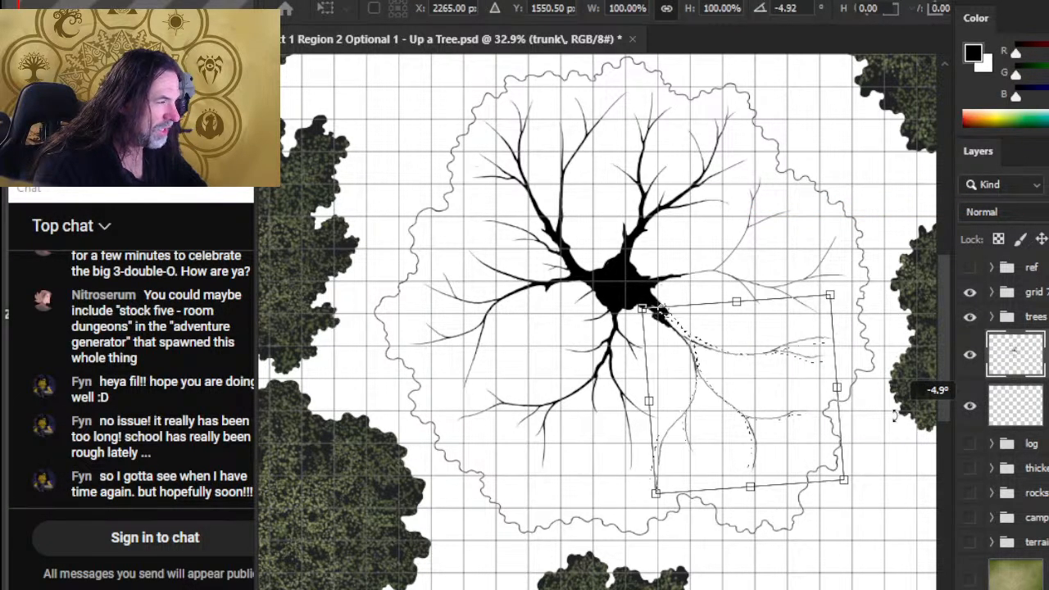
drag(735, 384, 729, 372)
key(Return)
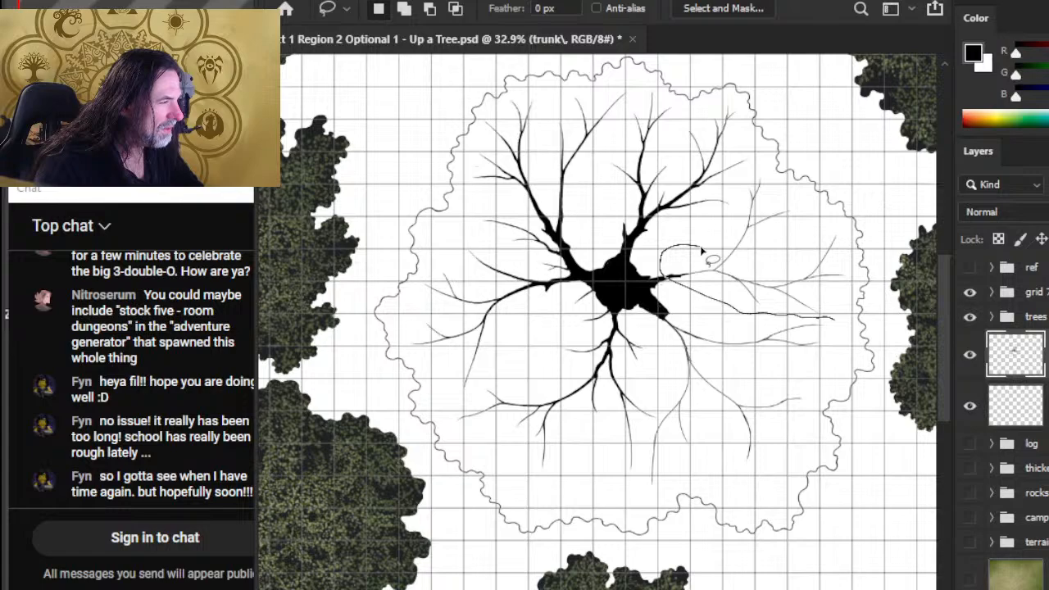
Lasso the right limb with its twigs, nudge it slightly down and to the right, and clear the selection
mouse_move(880, 247)
mouse_down()
mouse_move(824, 188)
mouse_move(775, 165)
mouse_up()
drag(702, 253, 680, 282)
key(v)
mouse_move(768, 274)
mouse_down()
mouse_move(779, 268)
mouse_move(776, 278)
mouse_up()
key(ctrl+d)
Move the whole branch and trunk drawing slightly down and right to centre it within the canopy outline
key(l)
key(v)
mouse_move(664, 332)
mouse_down()
mouse_move(729, 376)
mouse_move(713, 370)
mouse_move(695, 384)
mouse_up()
key(z)
alt+click(688, 379)
key(v)
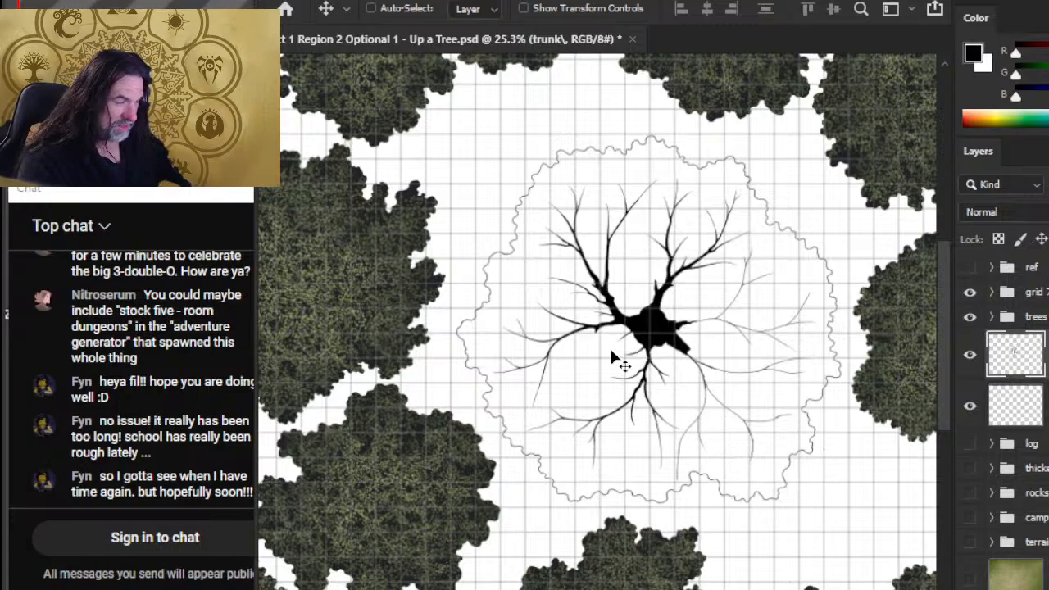
key(z)
drag(683, 360, 649, 373)
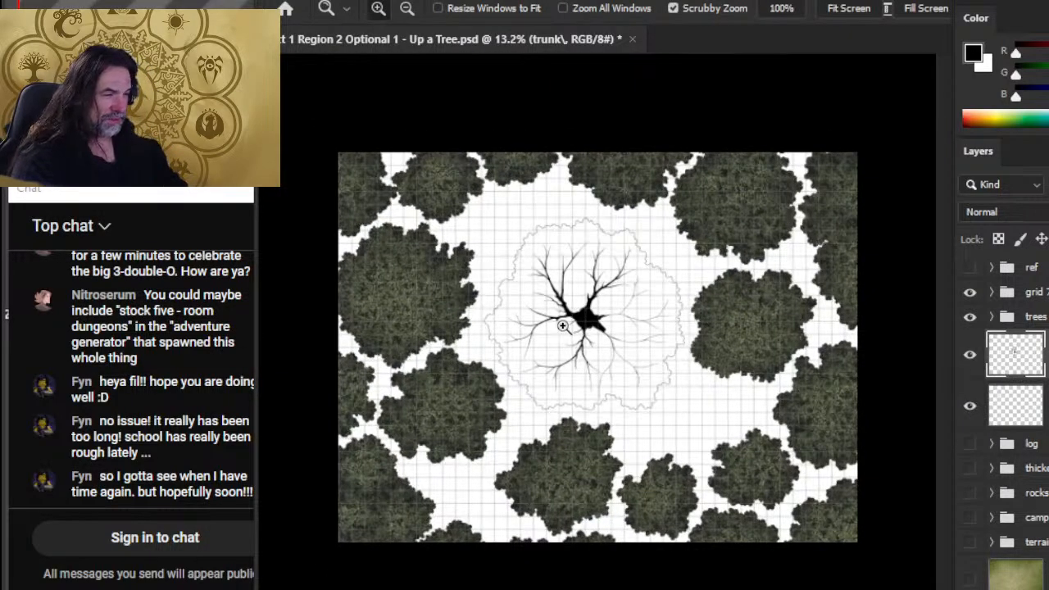
Reduce the brush size to 2 and thicken the longer twig above the upper fork of the right limb's rising branch
drag(558, 325, 589, 344)
drag(835, 332, 763, 332)
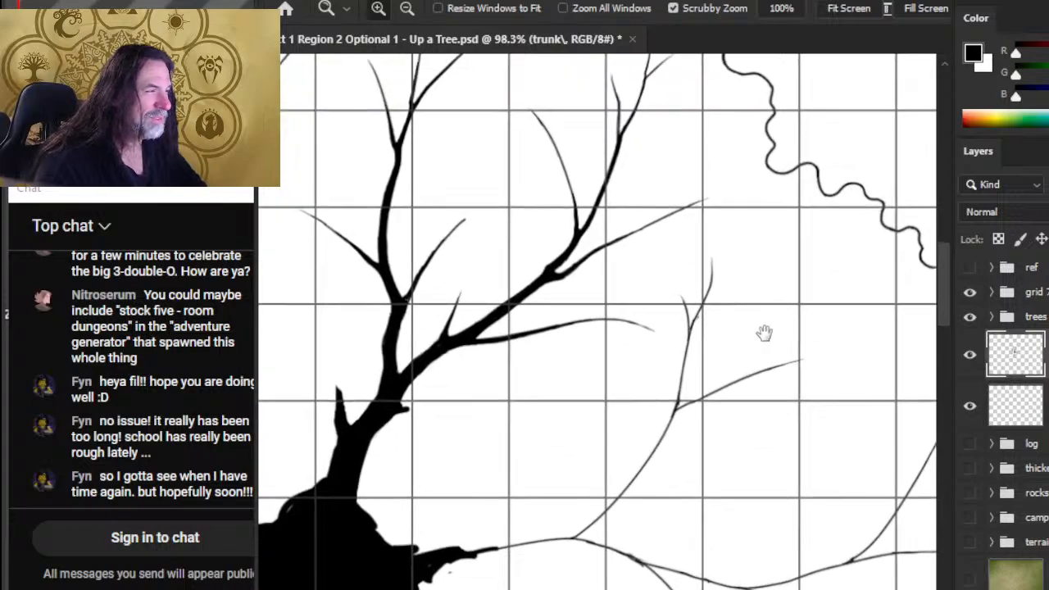
drag(707, 238, 733, 240)
key(b)
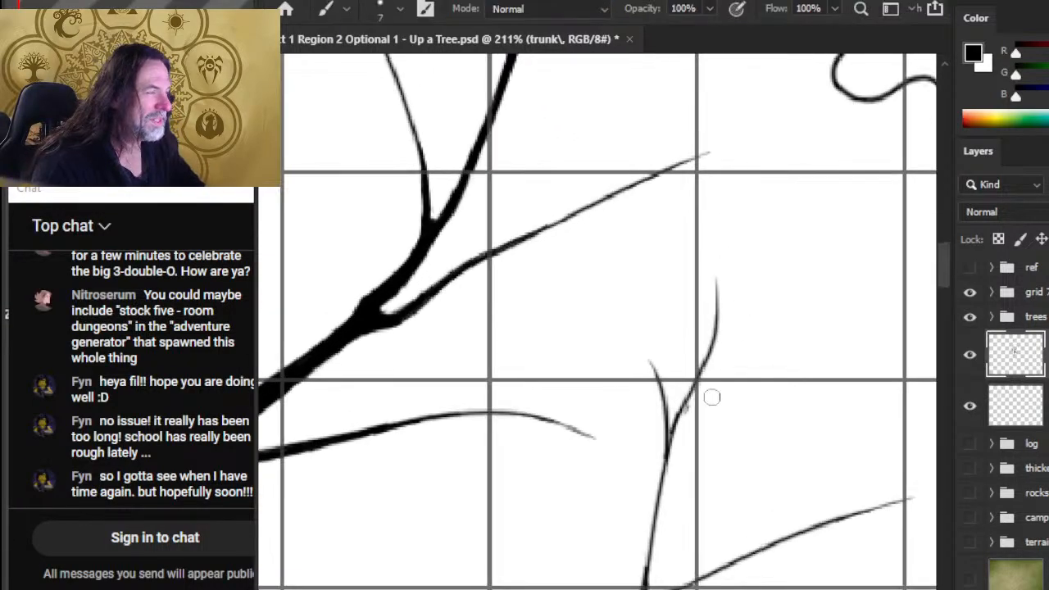
key(e)
key(b)
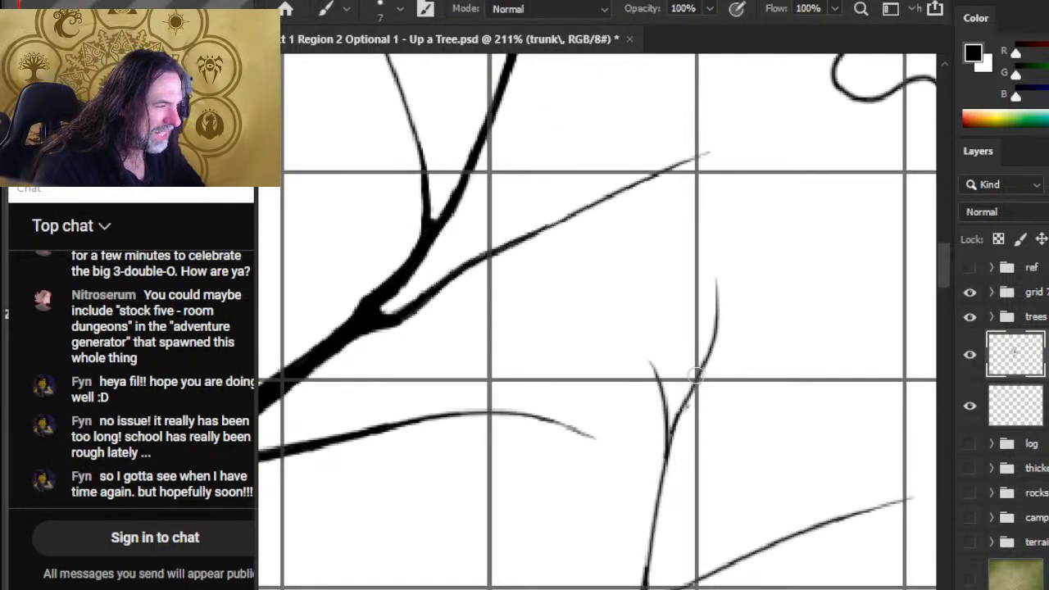
key(bracketleft)
key(bracketleft)
key(bracketleft)
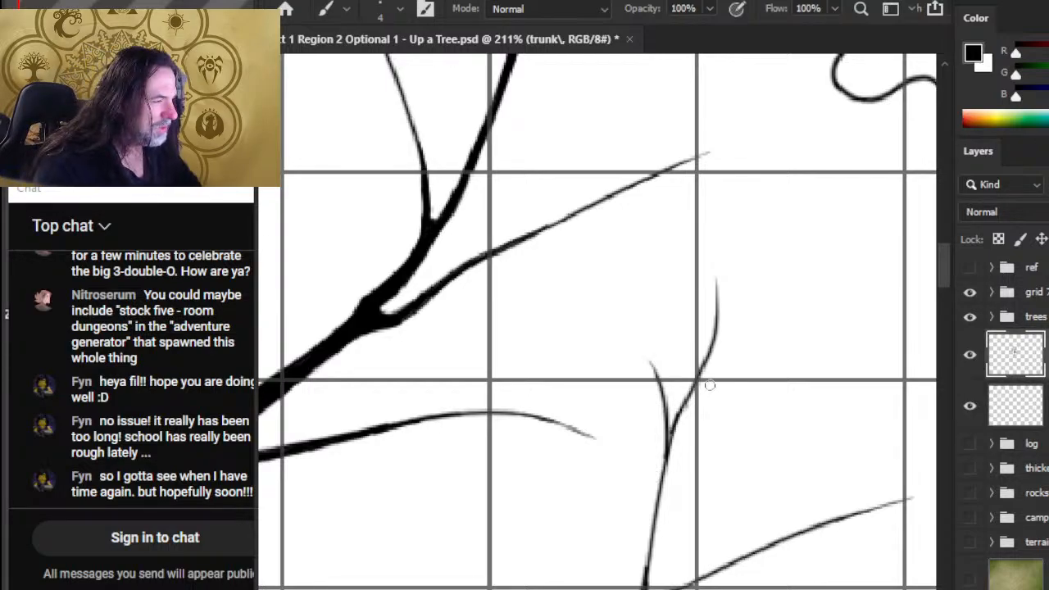
drag(684, 397, 703, 362)
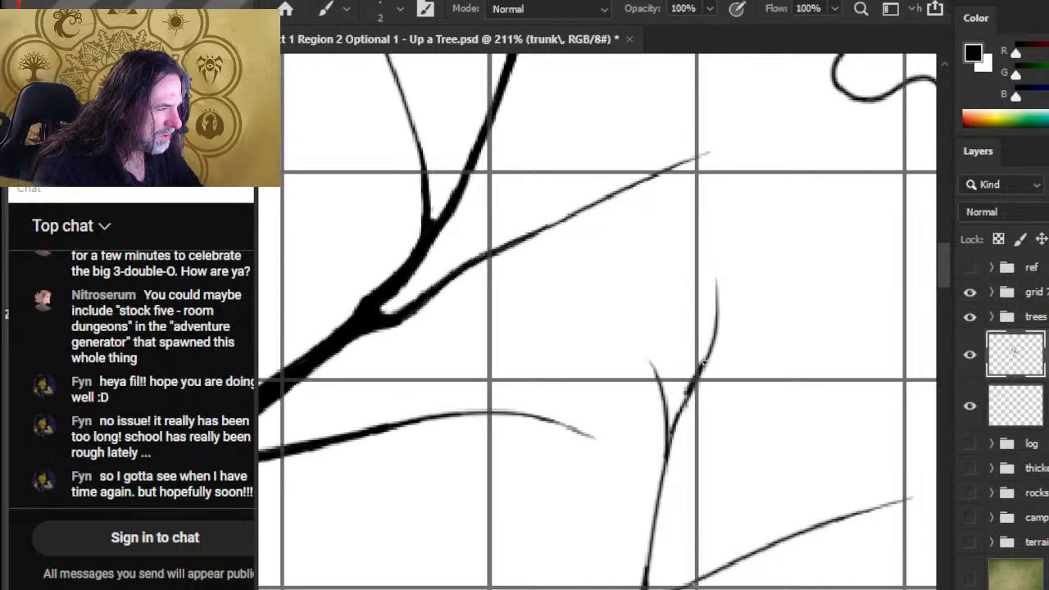
Thicken the upper fork of the right limb's rising branch and the stem just below it, trimming the edges with the size 6 eraser
key(e)
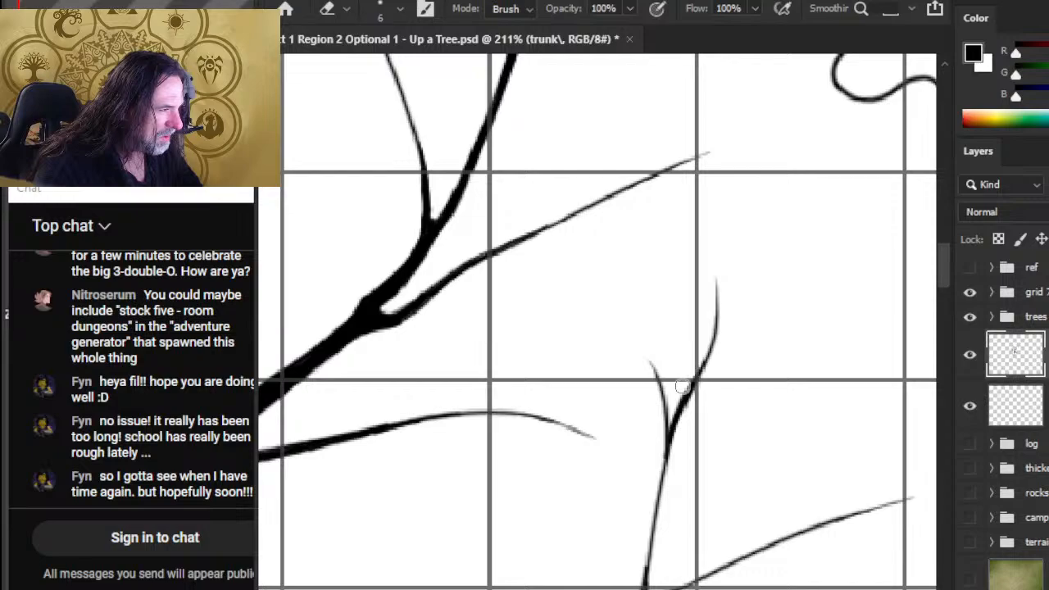
scroll(692, 361, down, 3)
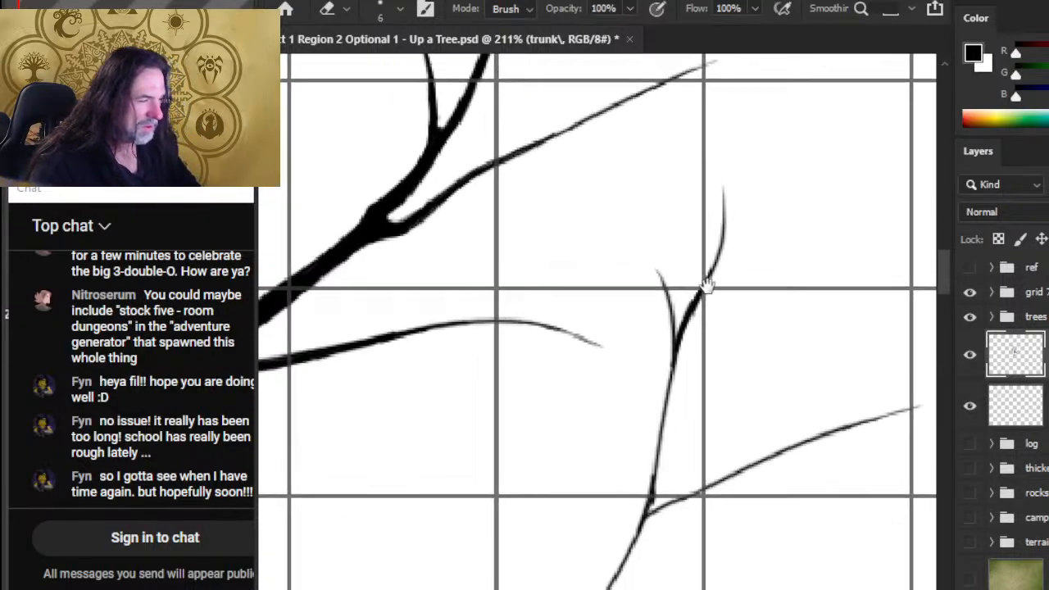
key(b)
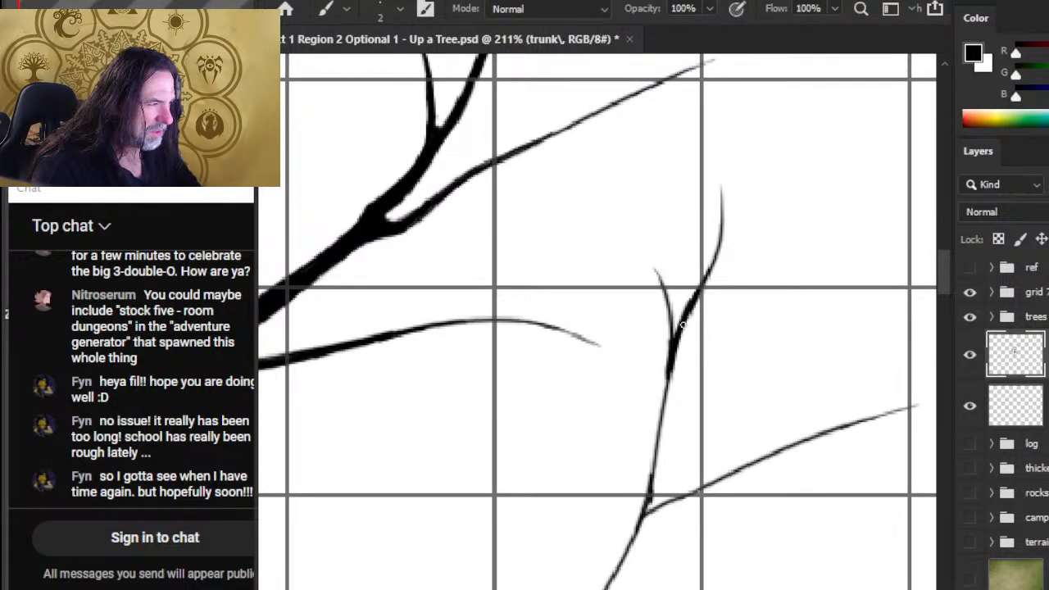
key(e)
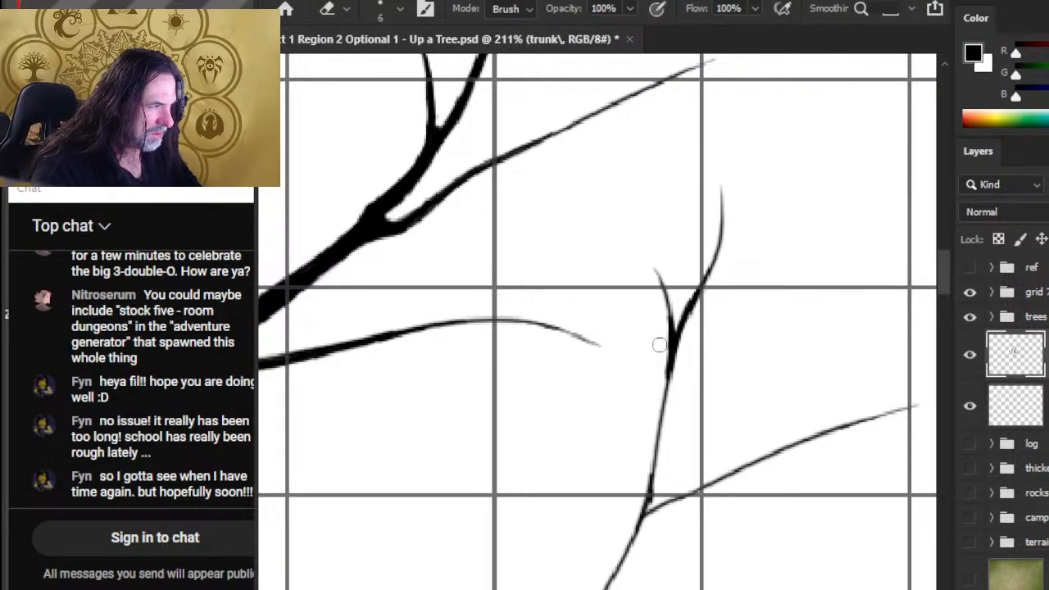
key(b)
drag(688, 312, 664, 413)
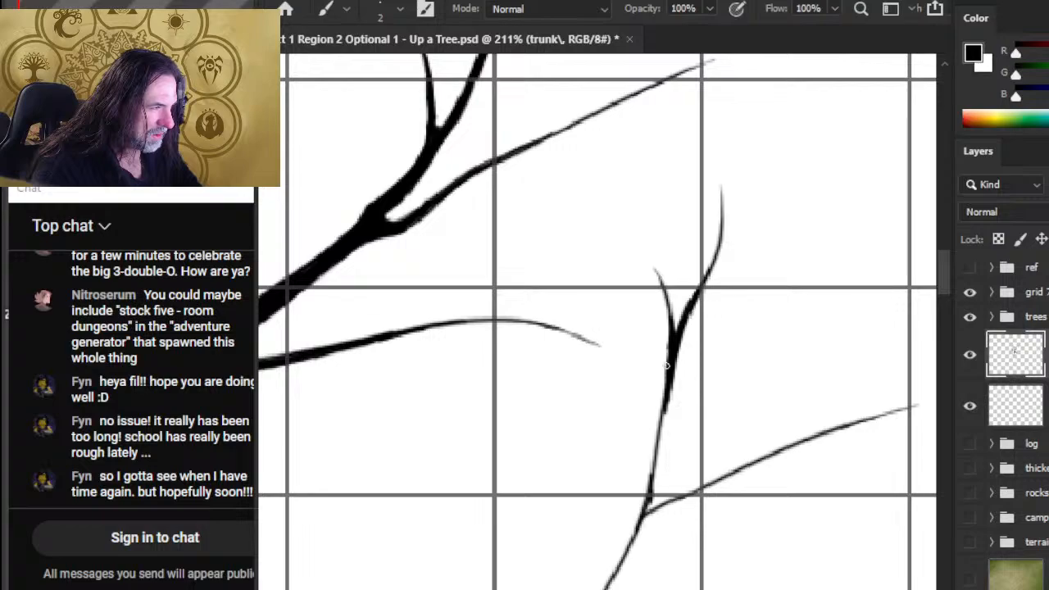
key(e)
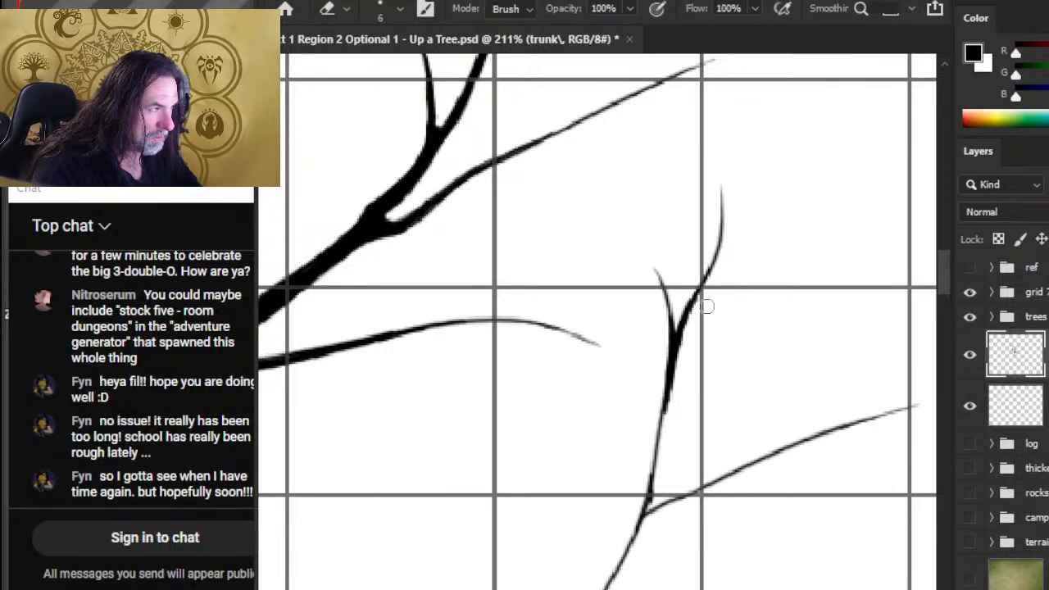
Thicken the rising branch's stem from below the upper fork down to the lower fork and clean its edges
key(z)
drag(737, 287, 709, 352)
drag(698, 403, 756, 393)
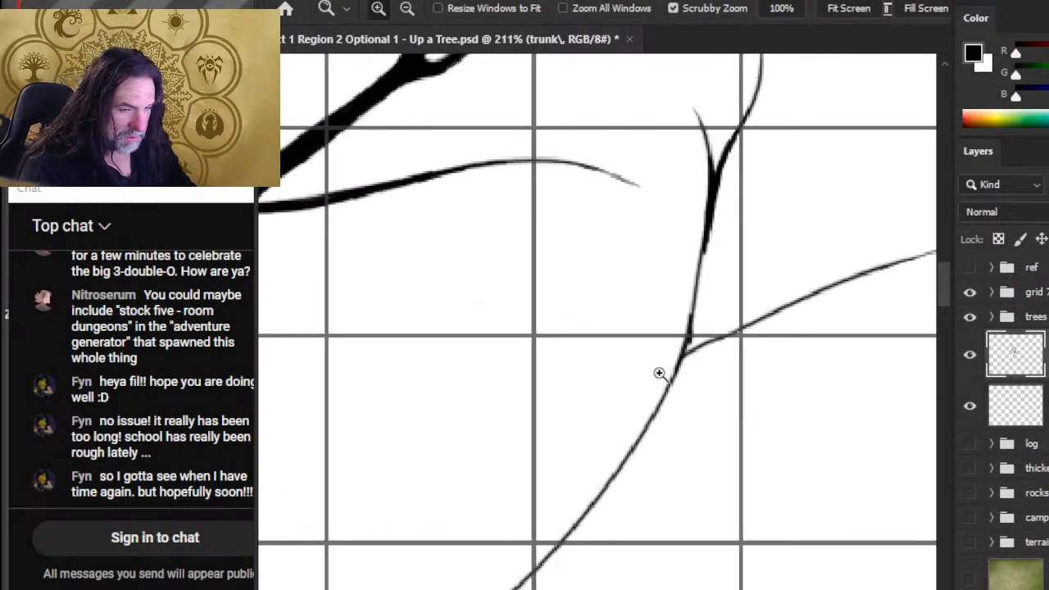
key(e)
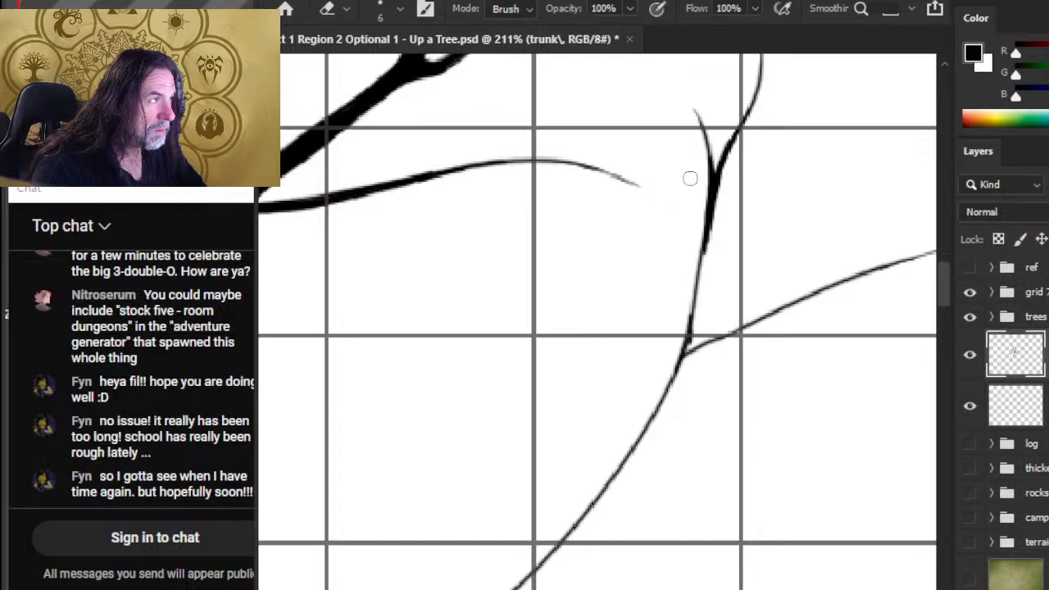
key(b)
drag(710, 202, 681, 352)
drag(698, 246, 678, 354)
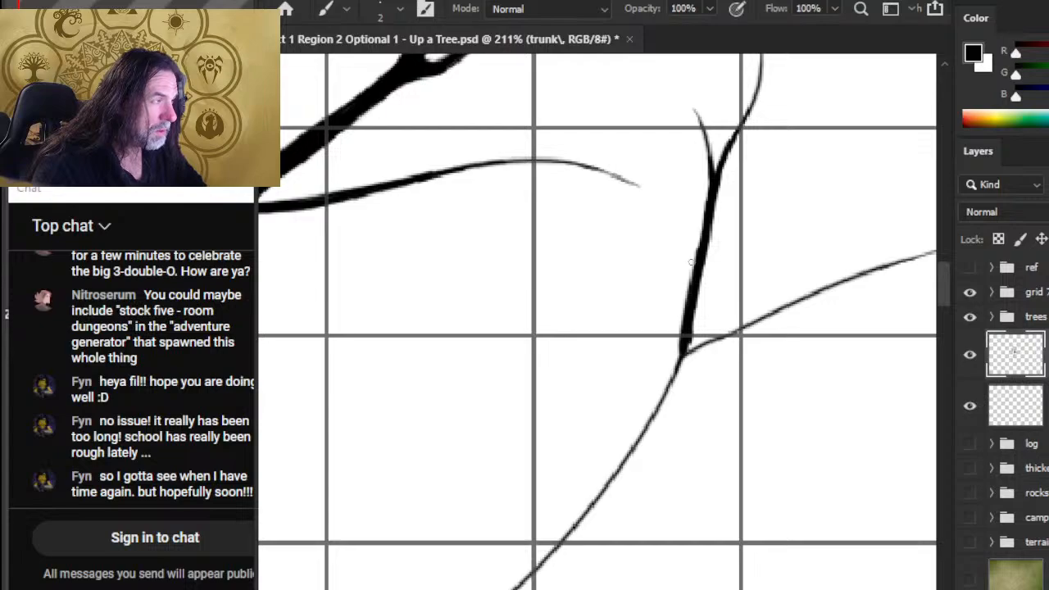
key(e)
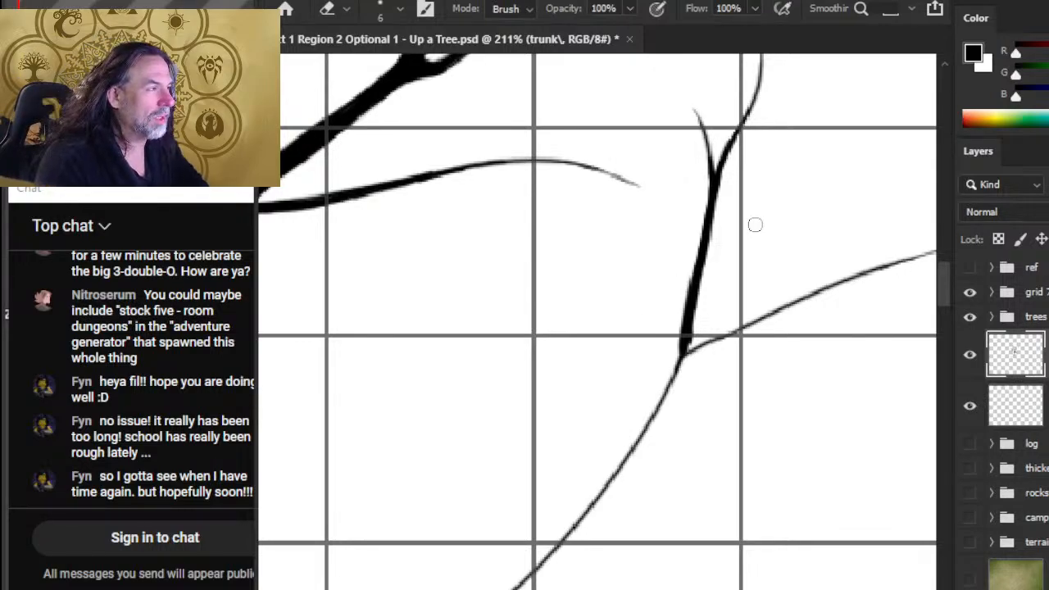
Refine the upper fork's junction and thicken the base of the short left twig with the size 2 brush
scroll(757, 231, up, 2)
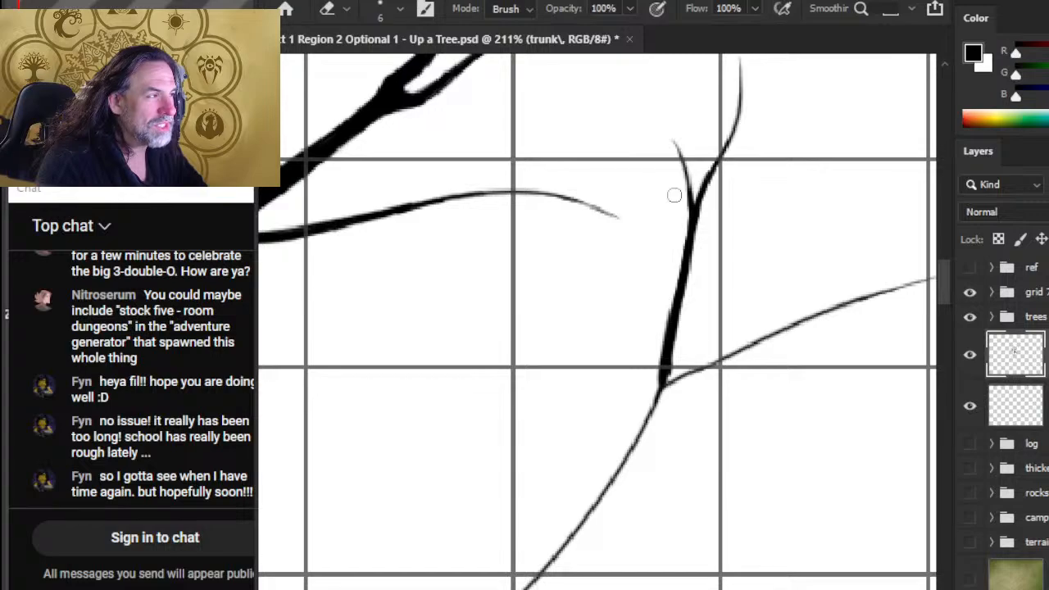
key(b)
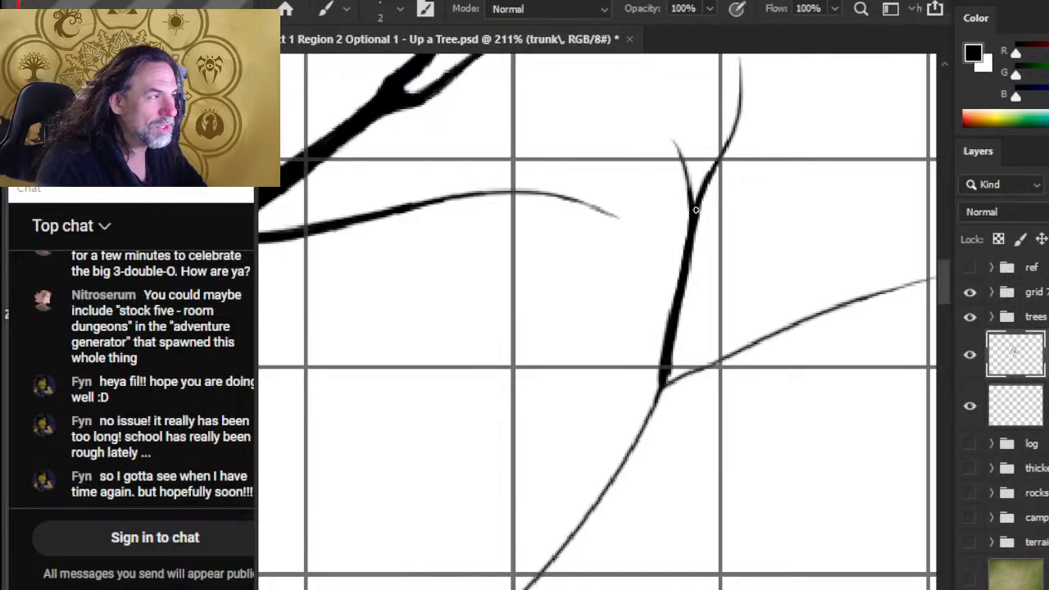
drag(695, 213, 692, 254)
key(e)
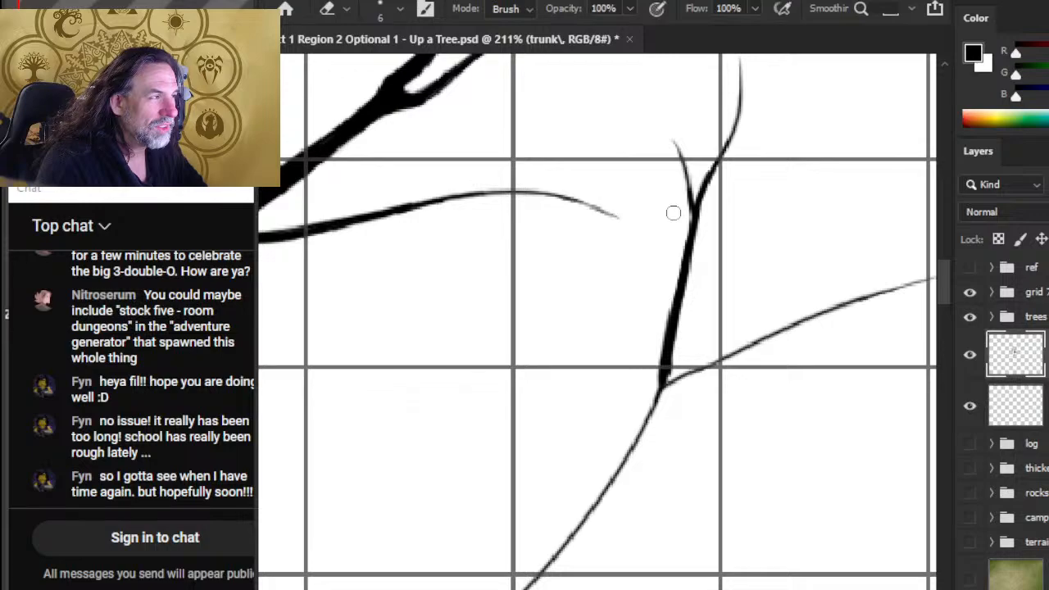
key(b)
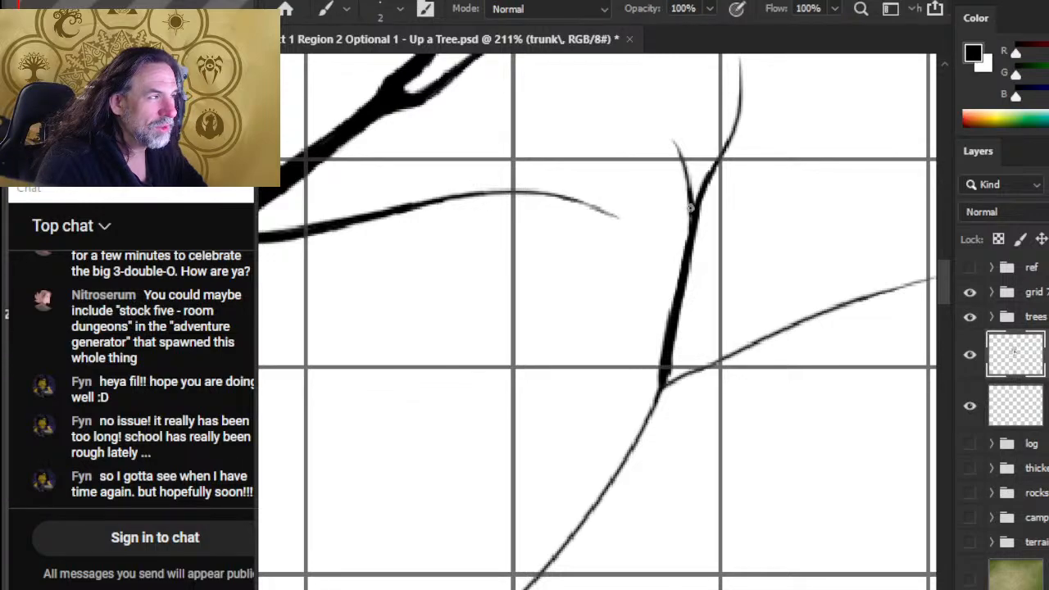
drag(691, 210, 686, 187)
key(e)
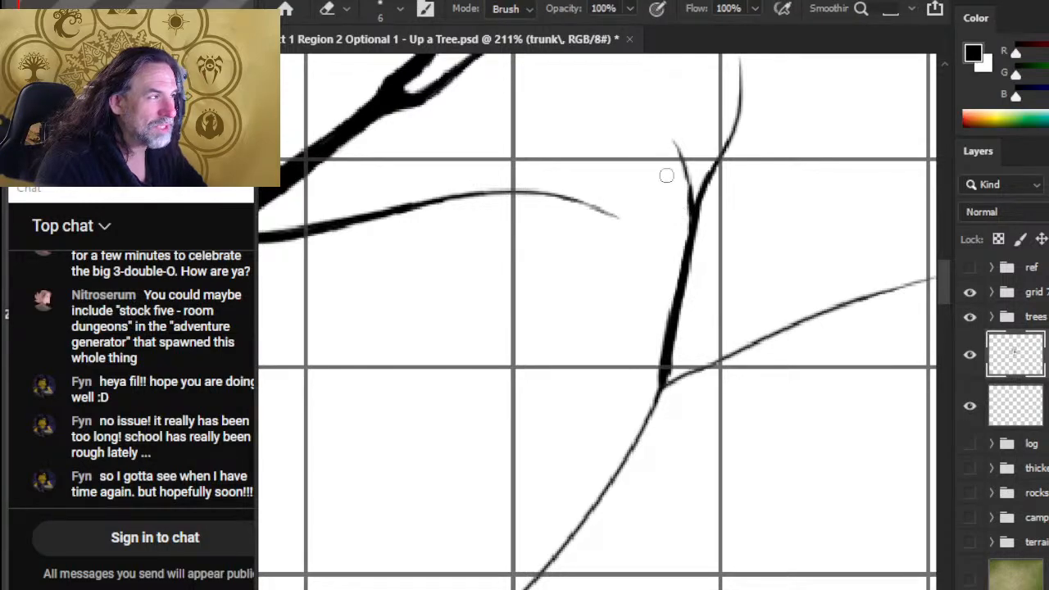
Reduce the brush size to 1 and build up the short left twig above the upper fork, alternating fine strokes with small erasures
key(b)
key(bracketleft)
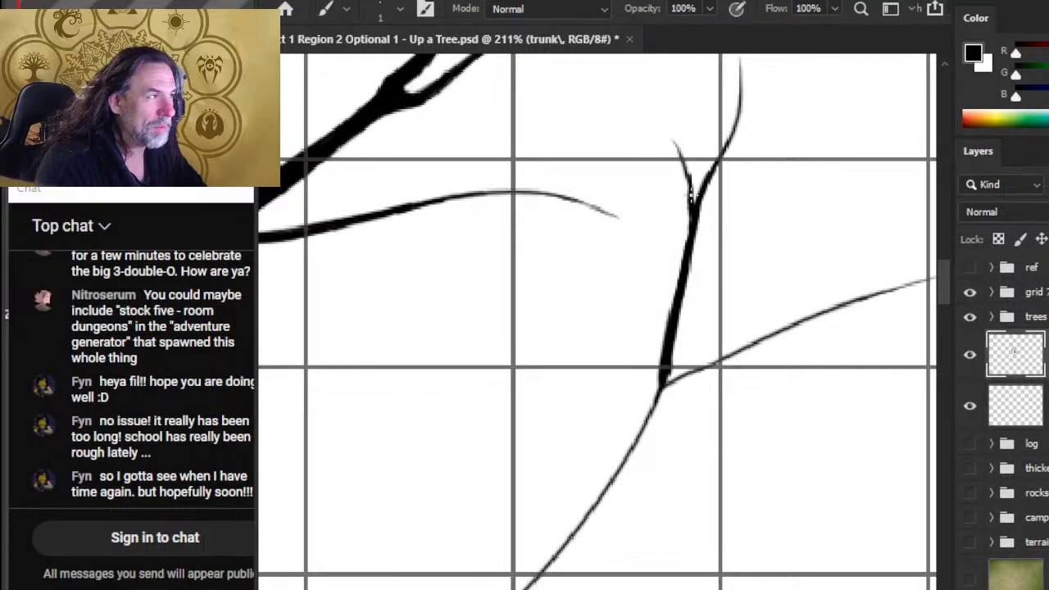
key(e)
key(b)
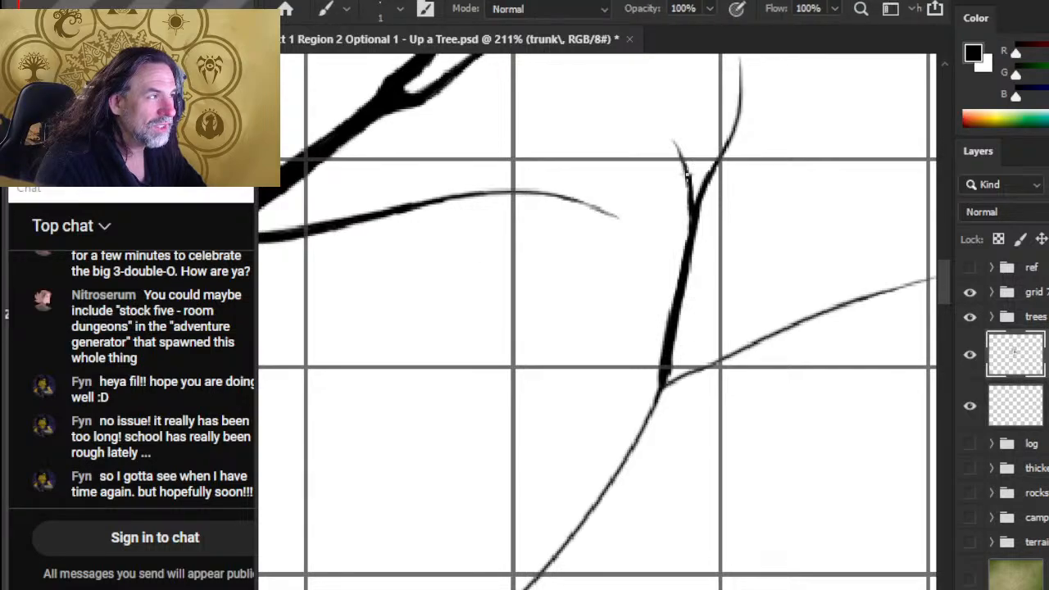
key(e)
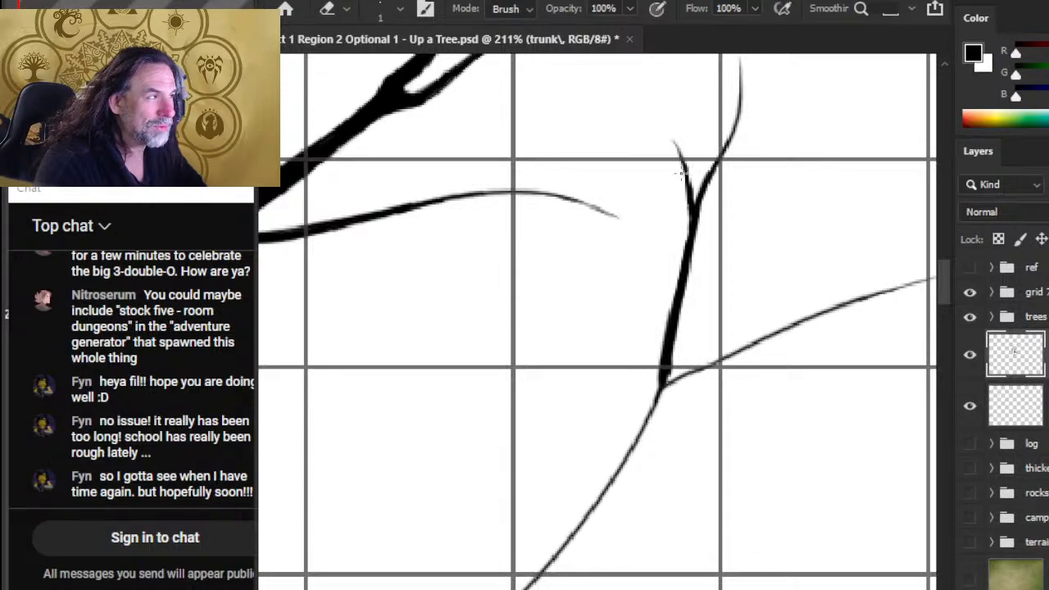
key(b)
key(e)
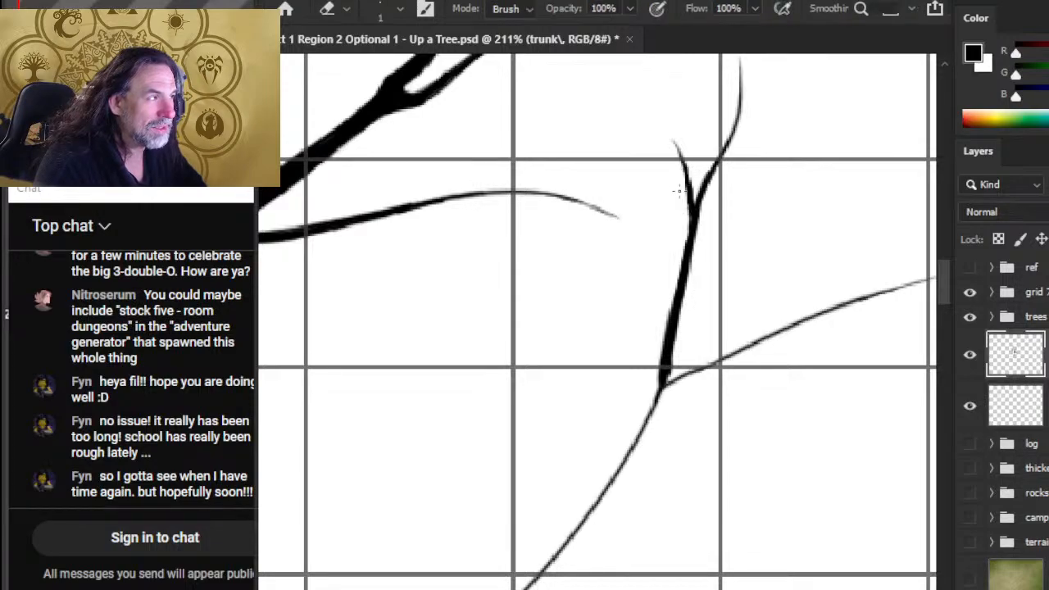
key(b)
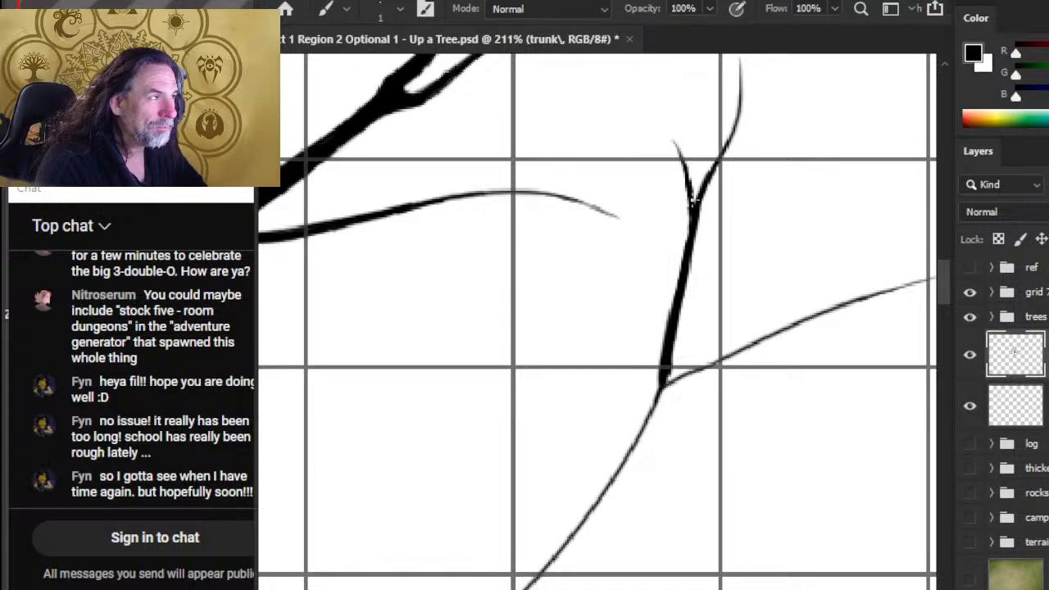
key(e)
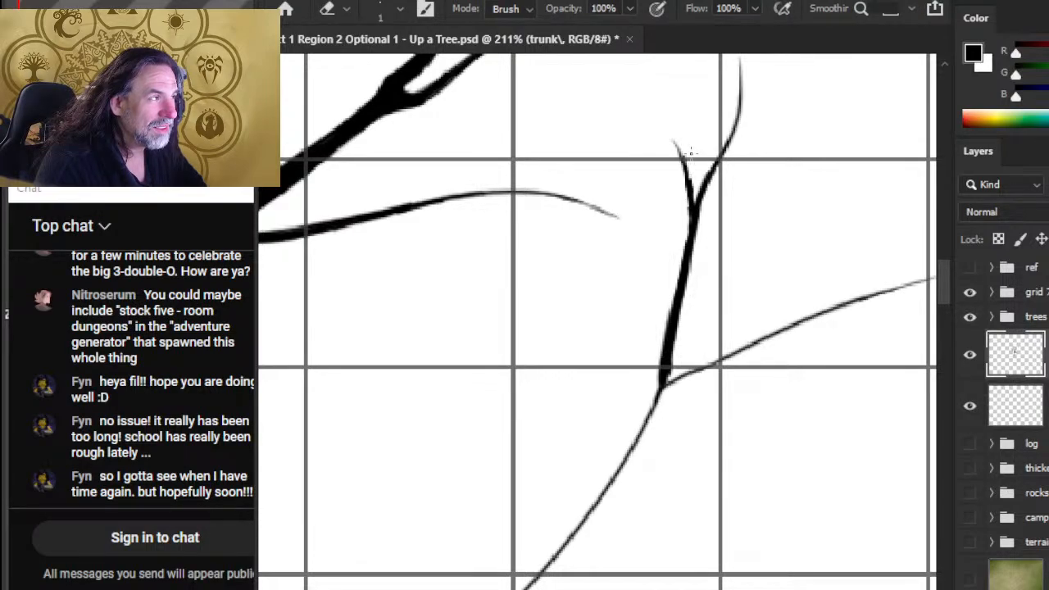
key(b)
key(e)
key(b)
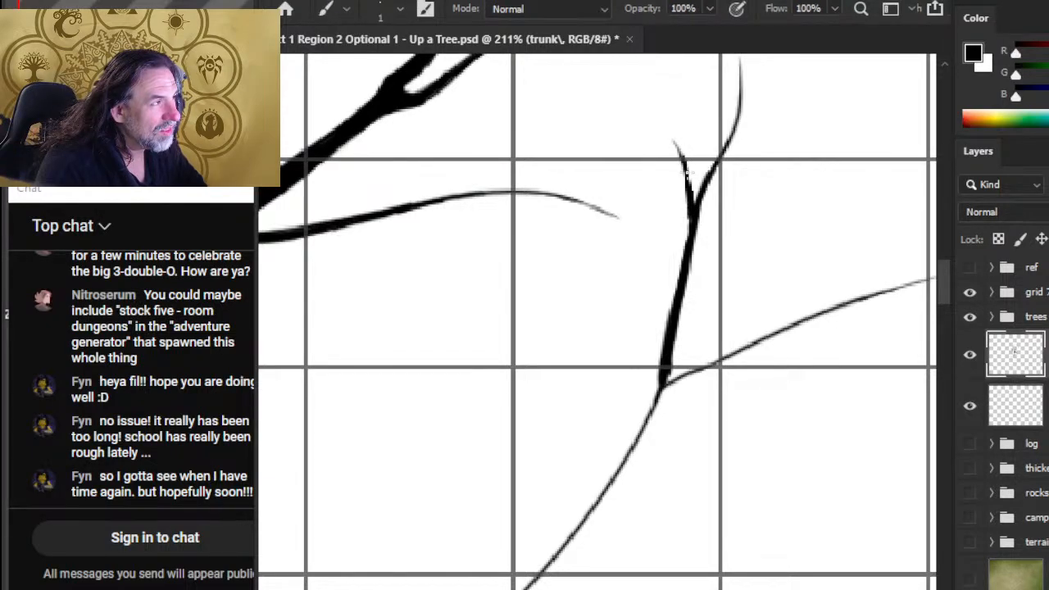
key(e)
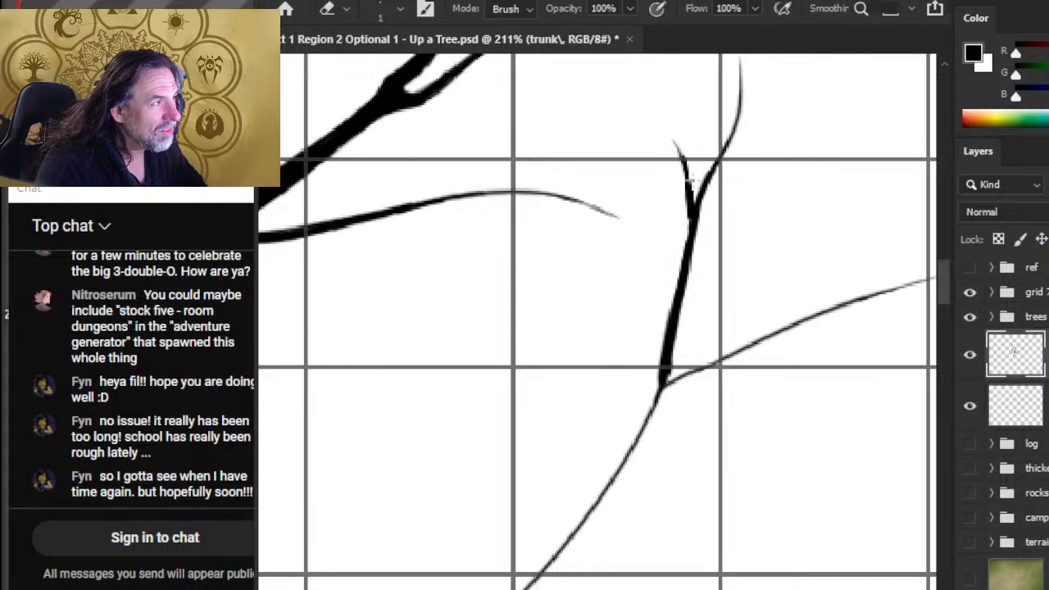
key(b)
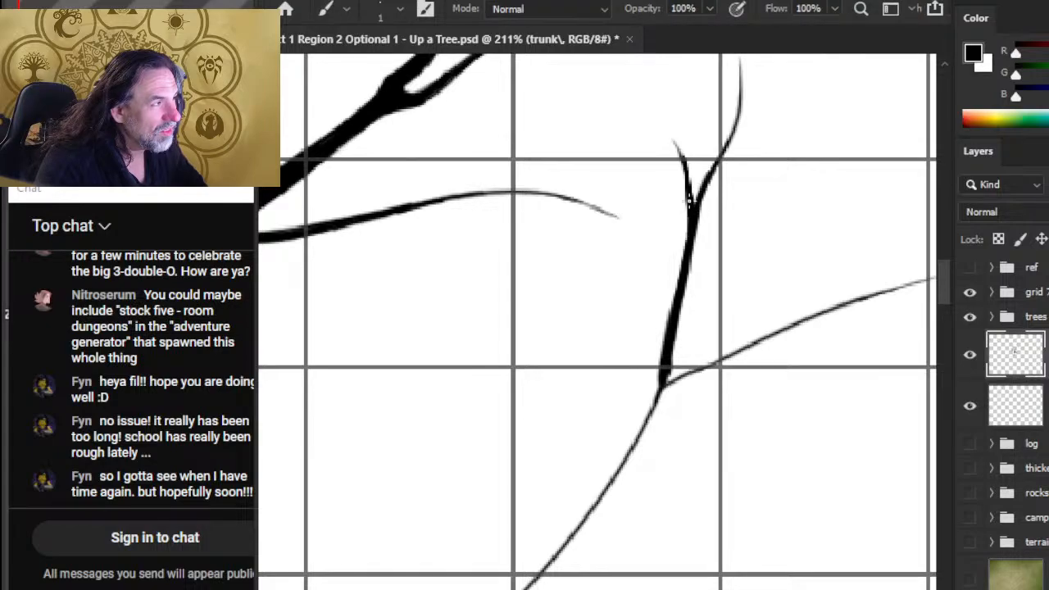
Extend the thickened line up to the short left twig's tip and hide the grid layer group
key(z)
mouse_move(689, 196)
mouse_down()
mouse_move(664, 277)
mouse_move(719, 243)
mouse_move(724, 267)
mouse_up()
key(e)
key(b)
drag(676, 167, 663, 143)
click(969, 292)
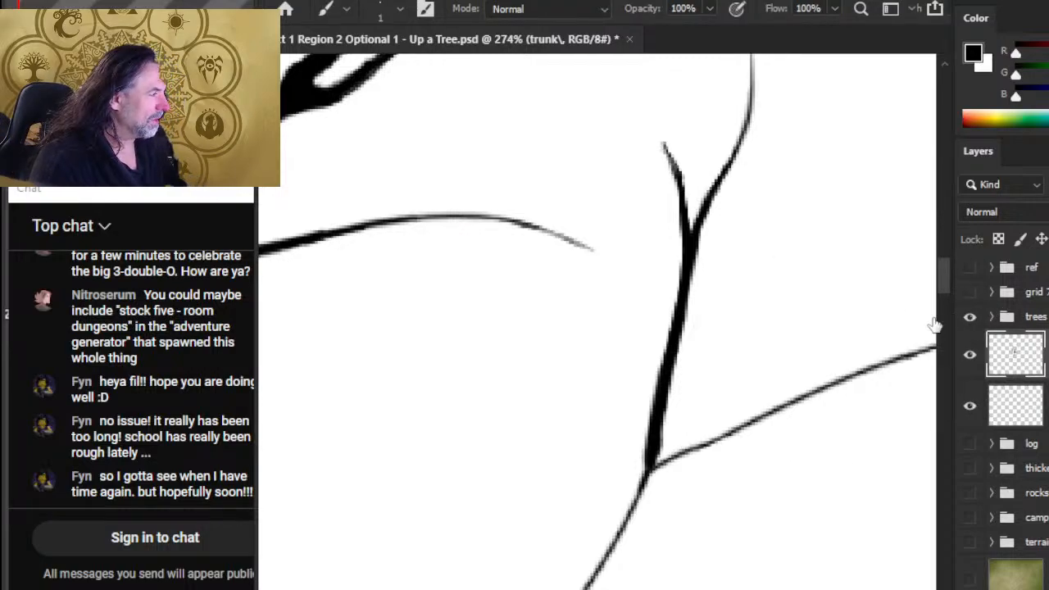
Trim the short left twig's edges with a size 2 eraser and redraw its tip as a fine, slightly longer point
key(e)
mouse_move(661, 175)
mouse_down()
mouse_move(680, 174)
mouse_move(677, 155)
mouse_move(673, 172)
mouse_up()
key(b)
key(e)
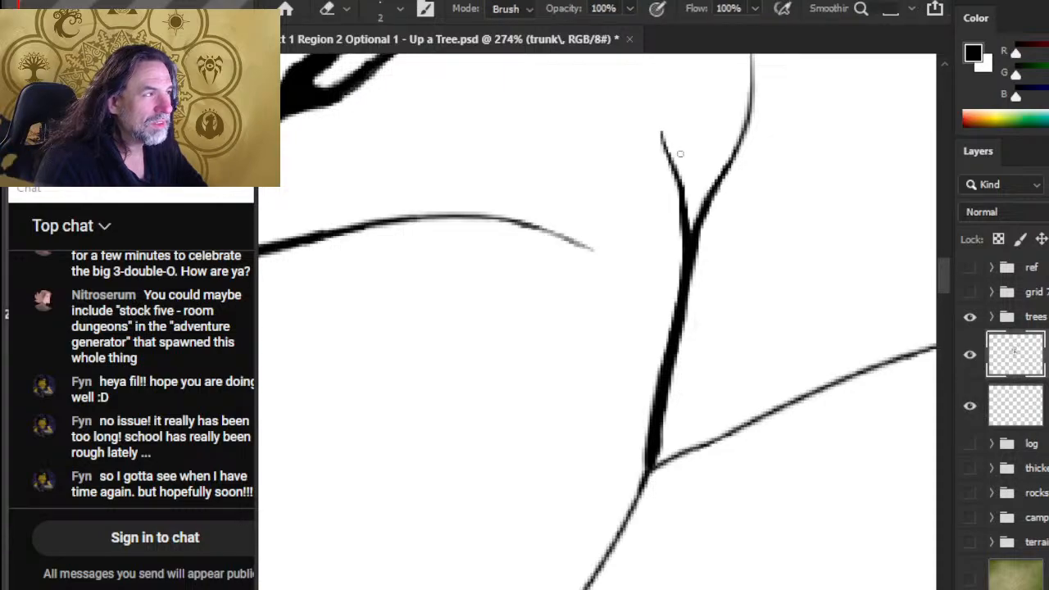
key(b)
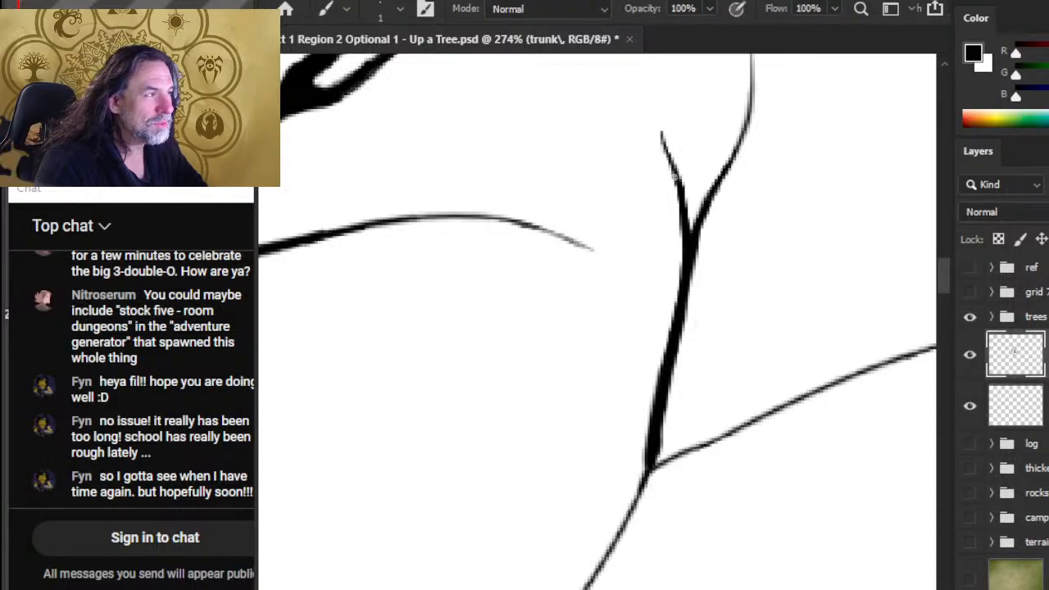
key(e)
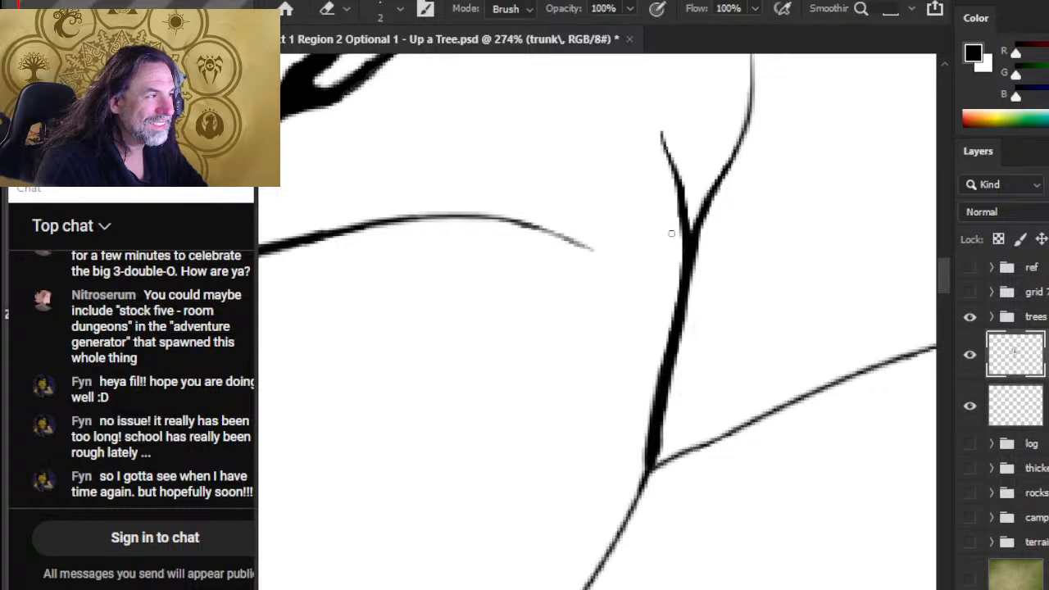
key(b)
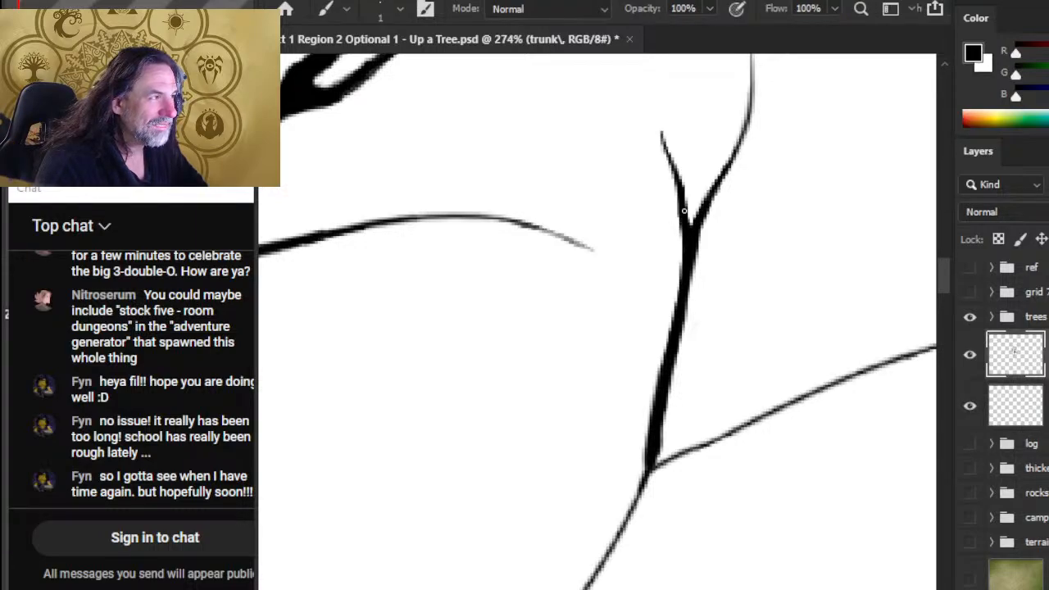
Thicken the longer right twig above the upper fork with the size 1 brush and slim its edge with the size 2 eraser
mouse_move(688, 209)
mouse_down()
mouse_move(733, 152)
mouse_move(749, 100)
mouse_up()
drag(749, 151, 709, 293)
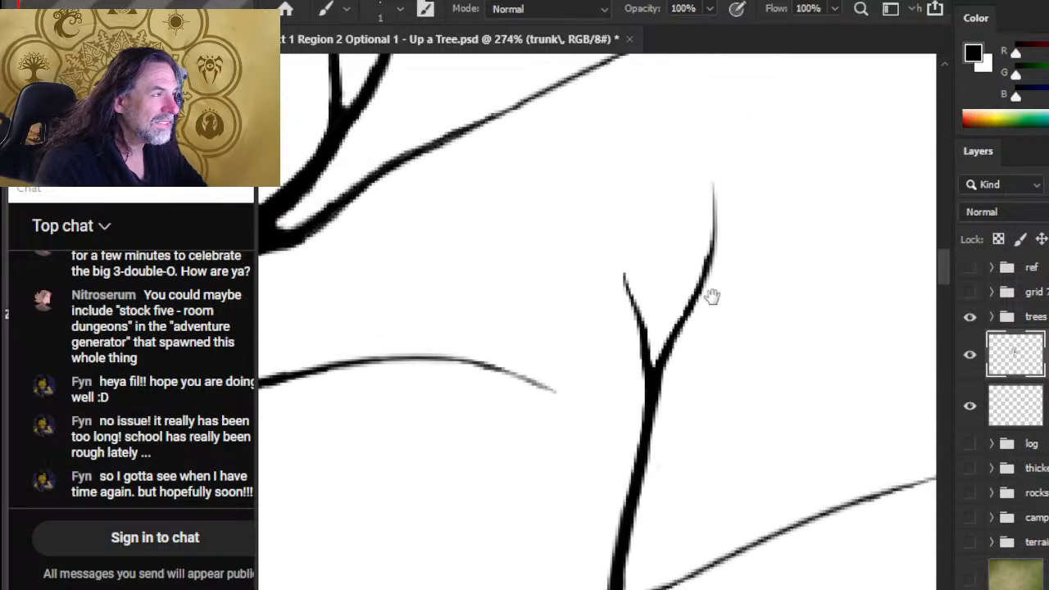
key(e)
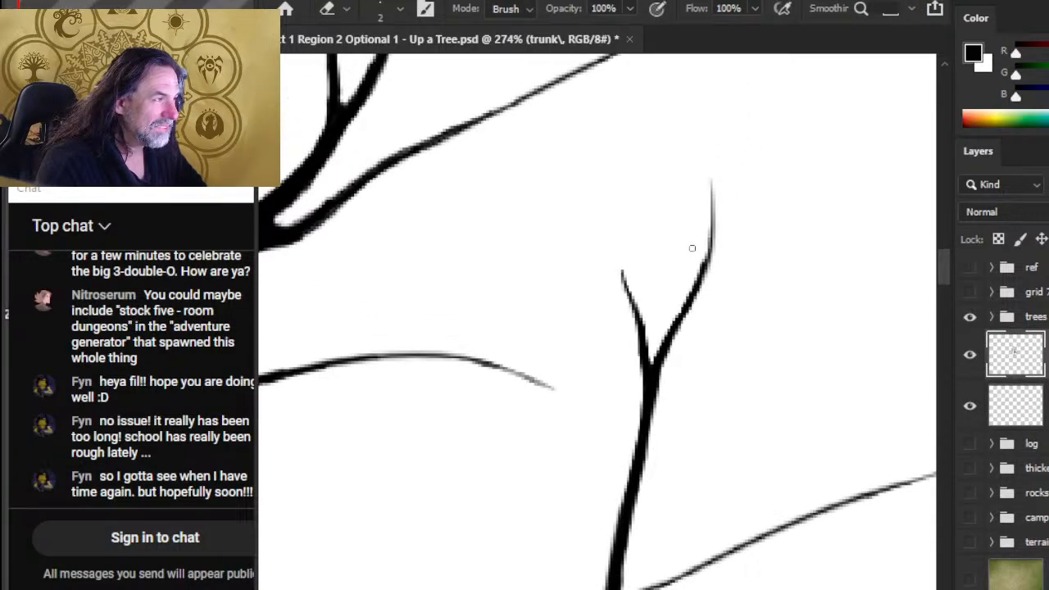
mouse_move(696, 259)
mouse_down()
mouse_move(682, 306)
mouse_move(693, 281)
mouse_up()
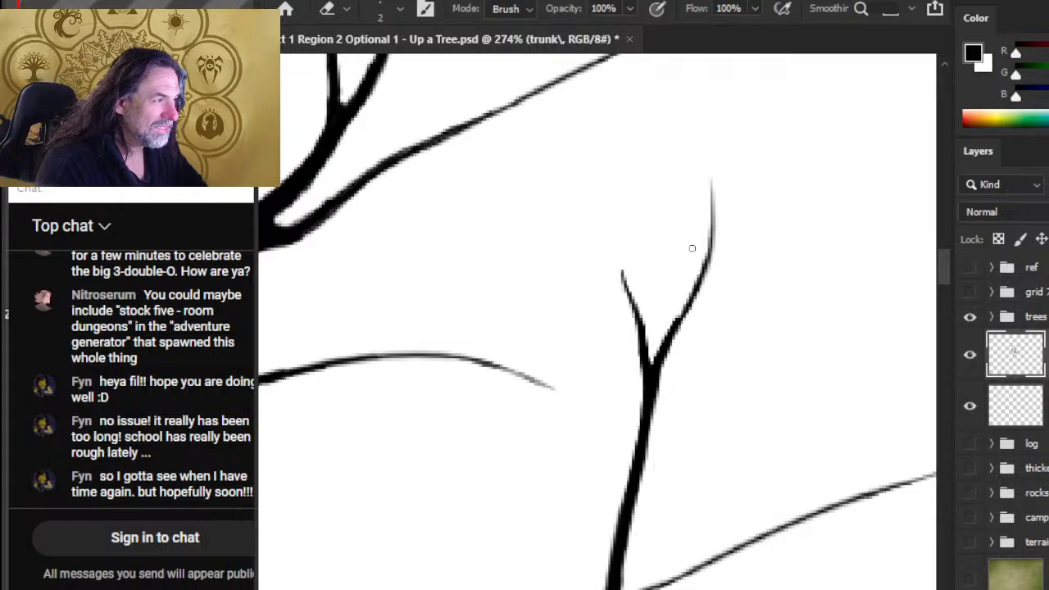
key(b)
key(e)
key(b)
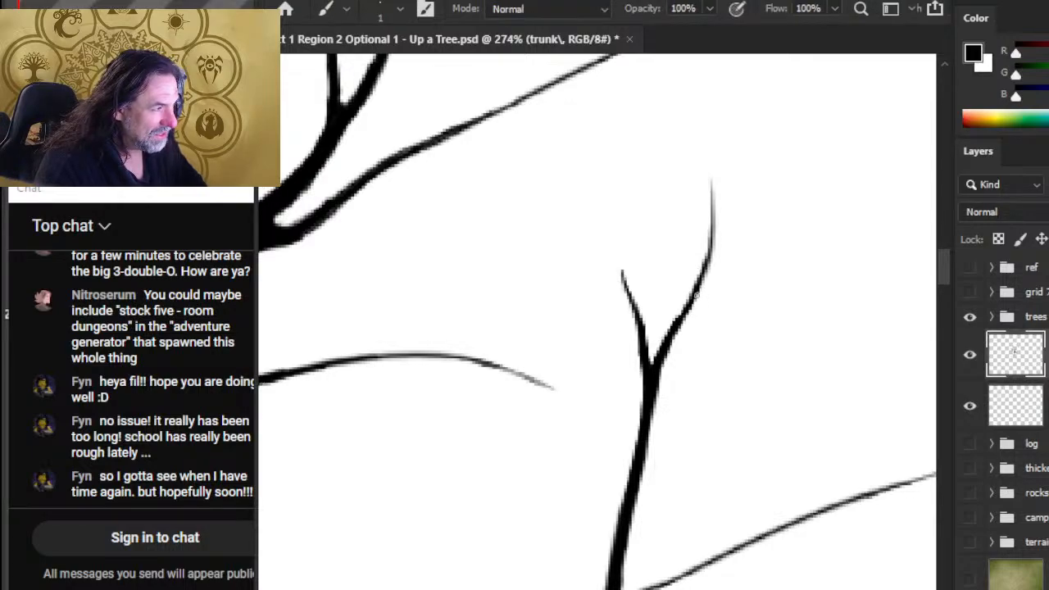
Thicken the limb just below its lower fork with a size 3 brush and build up the right side twig at size 2, trimming its edge
key(z)
scroll(729, 369, down, 3)
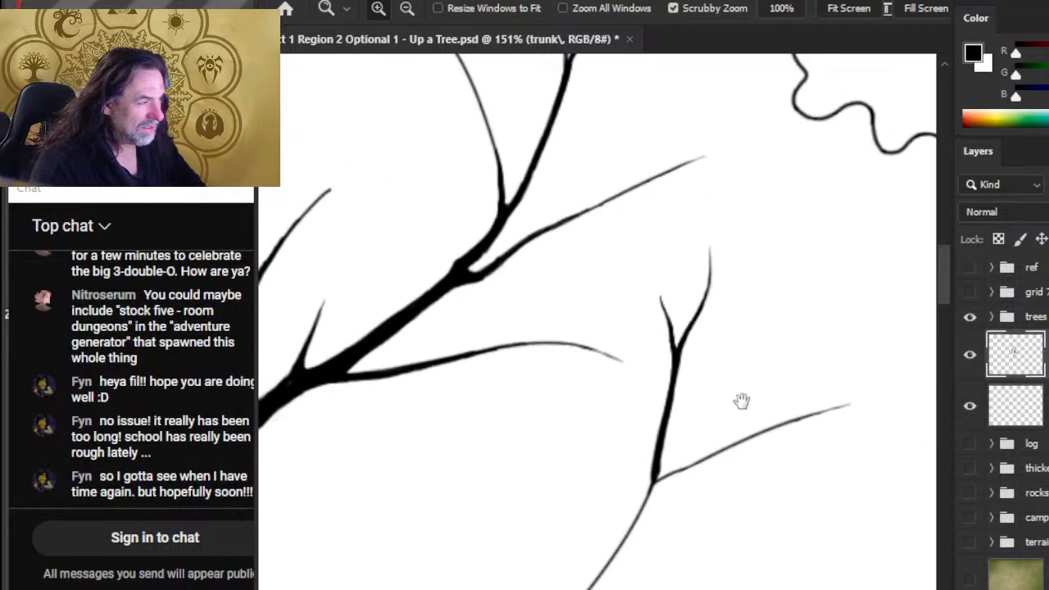
scroll(713, 327, down, 2)
key(b)
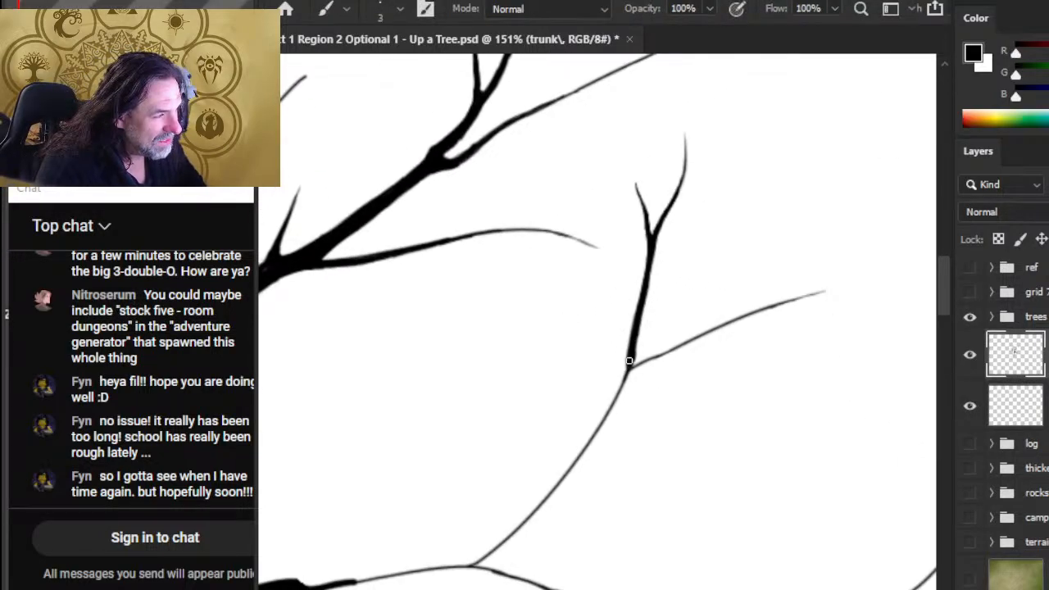
drag(629, 358, 609, 415)
key(bracketleft)
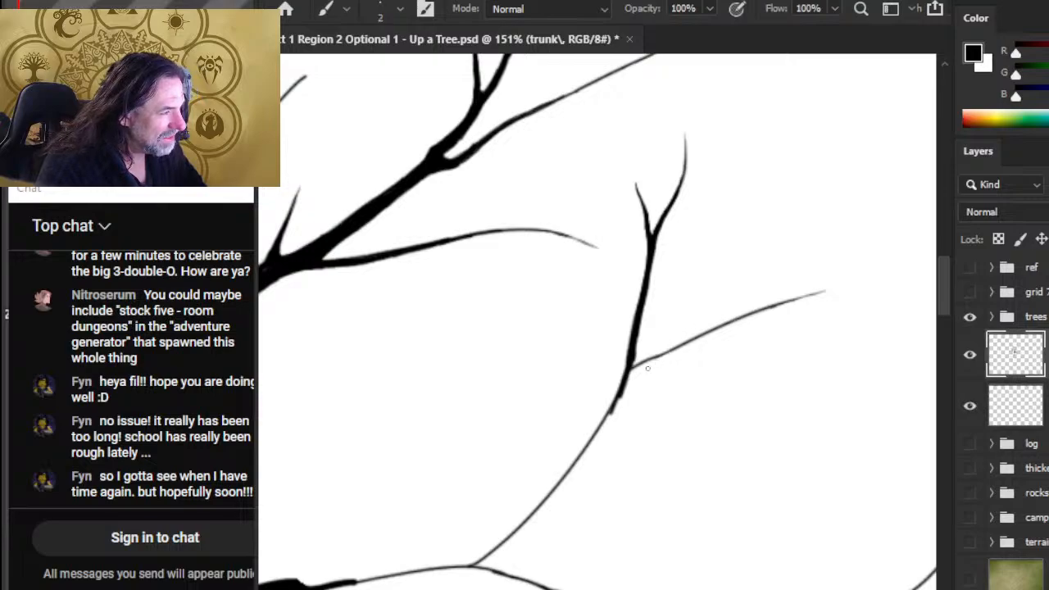
drag(632, 365, 754, 311)
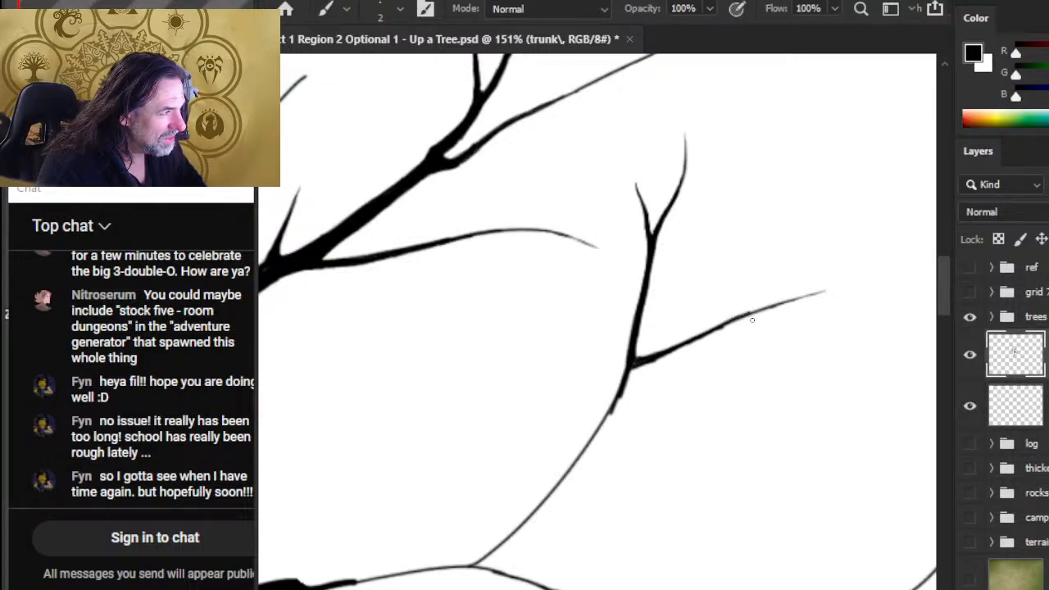
key(e)
key(bracketright)
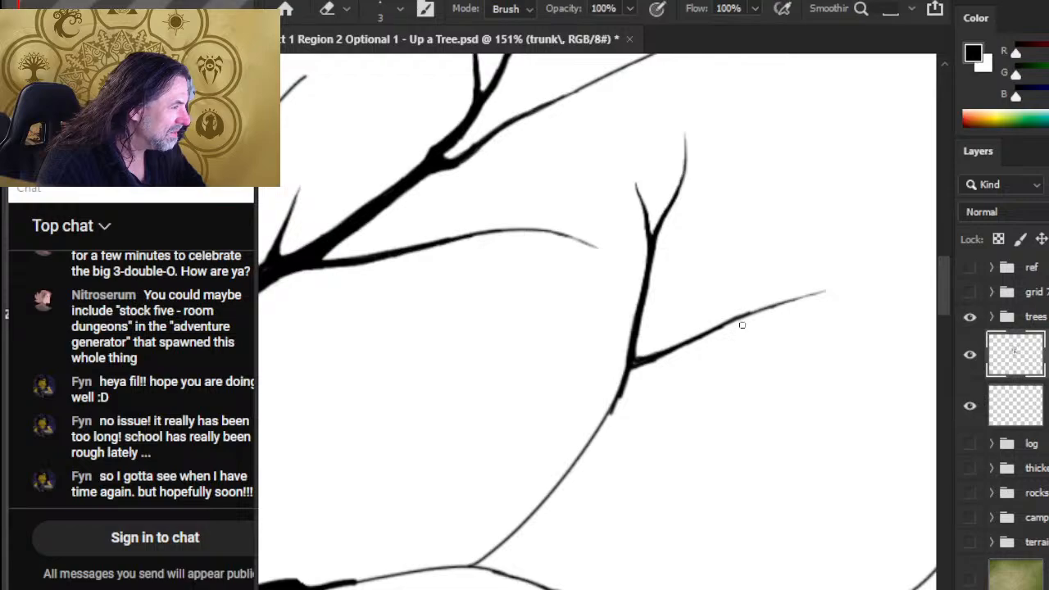
Lasso the forked limb with its twigs on the tree's upper right side and rotate it about 13 degrees clockwise
key(z)
drag(718, 351, 697, 429)
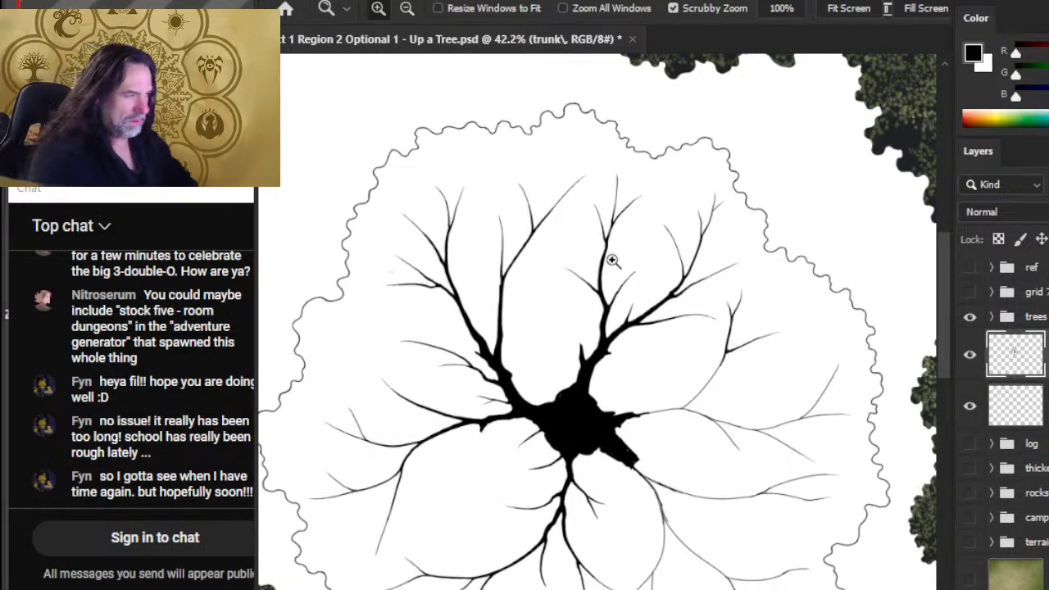
mouse_move(770, 286)
mouse_down()
mouse_move(733, 284)
mouse_move(772, 300)
mouse_up()
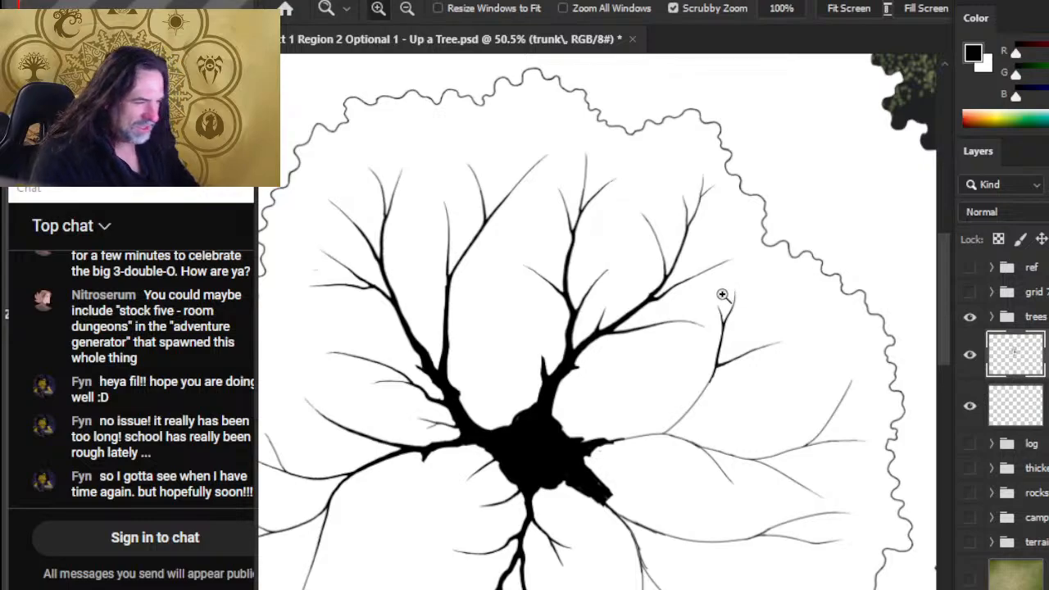
key(l)
drag(778, 299, 772, 287)
mouse_move(709, 335)
mouse_down()
mouse_move(611, 430)
mouse_move(688, 487)
mouse_up()
drag(772, 287, 730, 412)
click(762, 273)
mouse_move(762, 273)
mouse_down()
mouse_move(706, 286)
mouse_move(710, 326)
mouse_move(673, 408)
mouse_move(654, 426)
mouse_move(680, 430)
mouse_move(787, 386)
mouse_move(807, 328)
mouse_up()
right_click(686, 262)
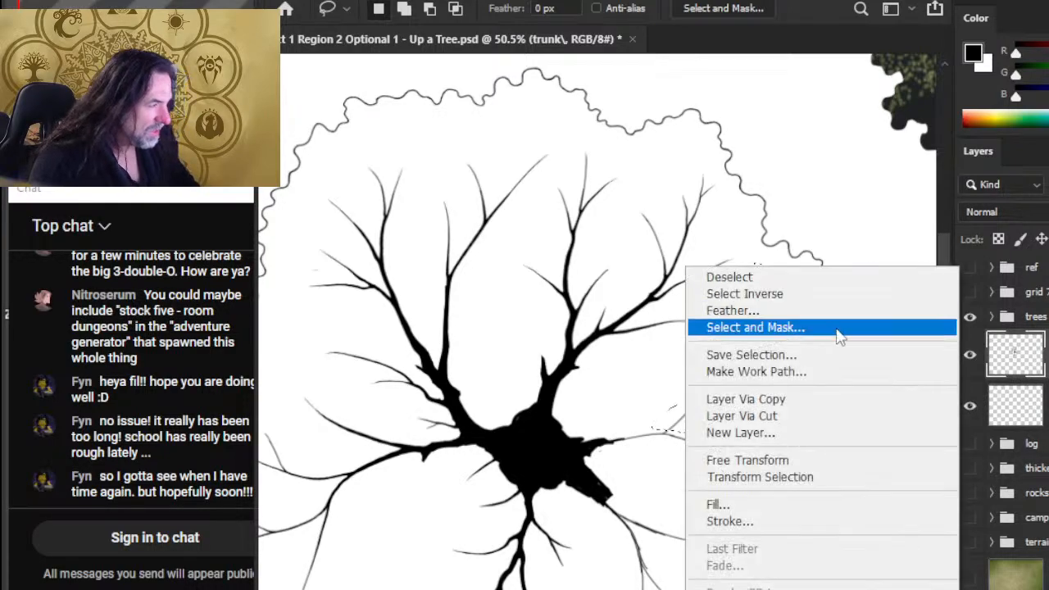
click(801, 465)
drag(860, 203, 889, 238)
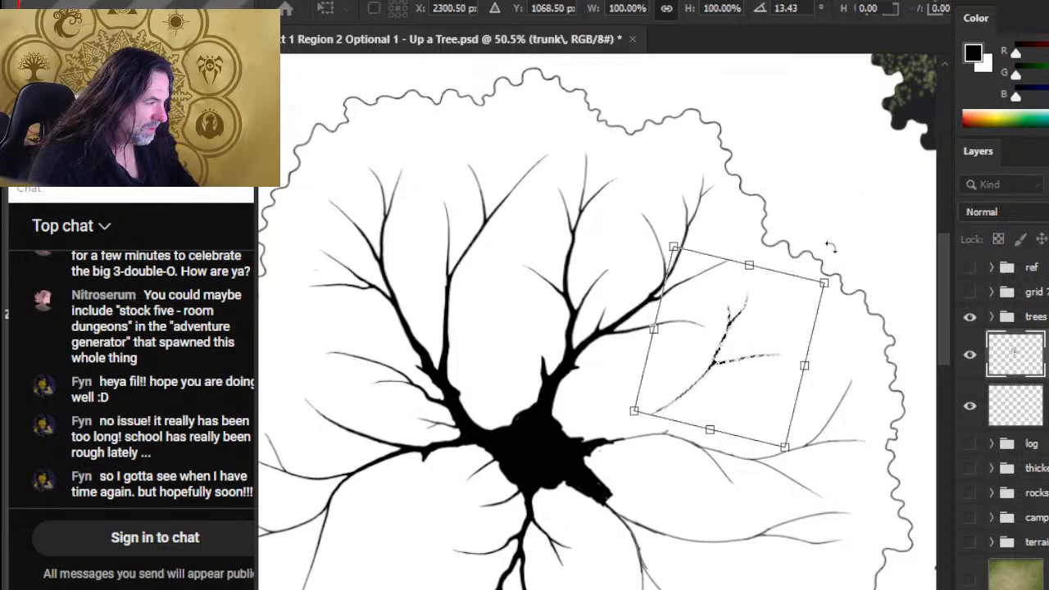
key(Return)
Move the rotated limb slightly down and right so its base rejoins the branch below, and deselect it
key(v)
mouse_move(812, 393)
mouse_down()
mouse_move(829, 398)
mouse_move(830, 410)
mouse_move(821, 405)
mouse_up()
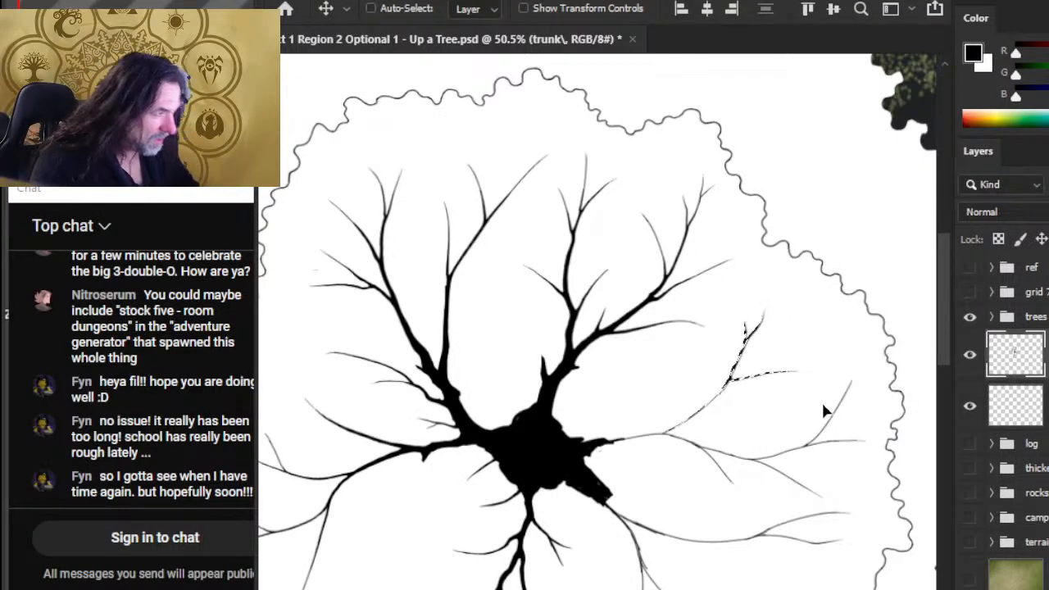
key(ctrl+d)
key(l)
Thicken the limb's thin lower stretch down to its junction with the branch, raising the brush size to 4
key(z)
scroll(734, 424, up, 5)
key(b)
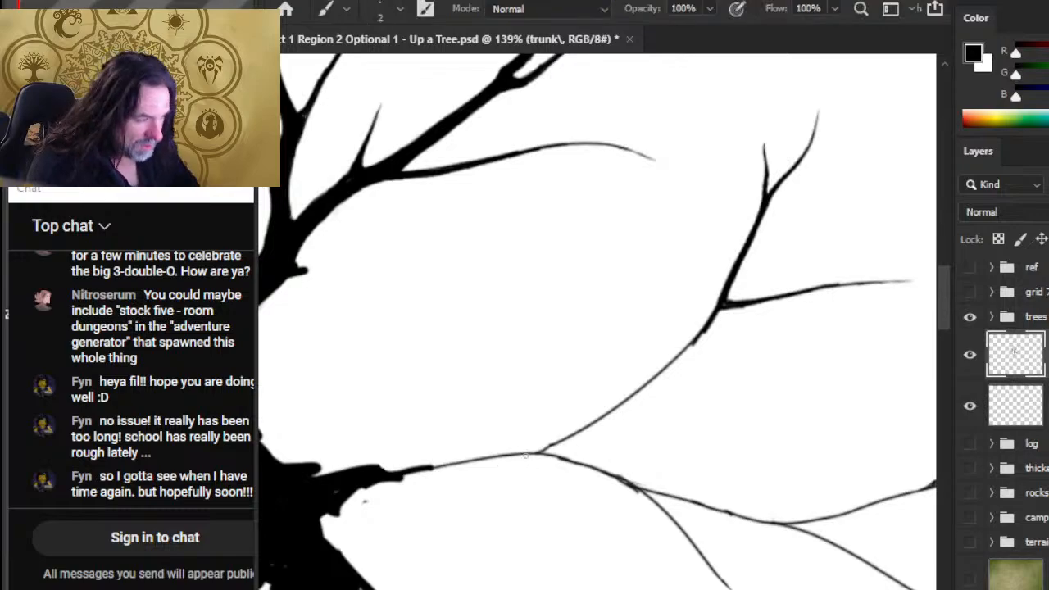
key(bracketright)
mouse_move(531, 451)
mouse_down()
mouse_move(707, 323)
mouse_move(647, 383)
mouse_up()
key(bracketright)
mouse_move(687, 351)
mouse_down()
mouse_move(627, 398)
mouse_move(524, 455)
mouse_up()
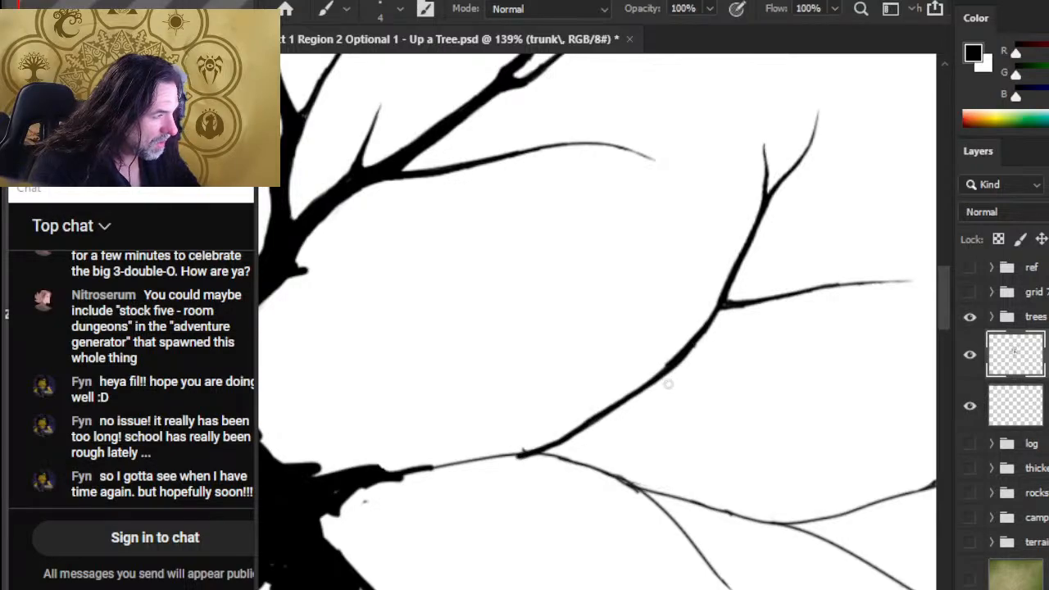
Build up and smooth the limb's curve below the side twig, alternating size 3 brush strokes with size 3 eraser trims
key(e)
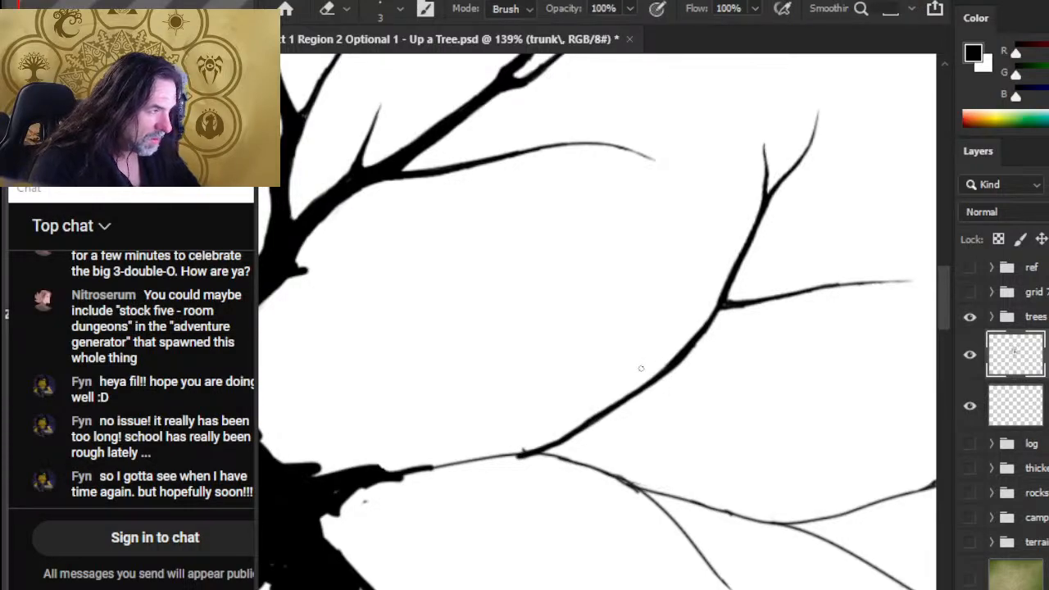
key(b)
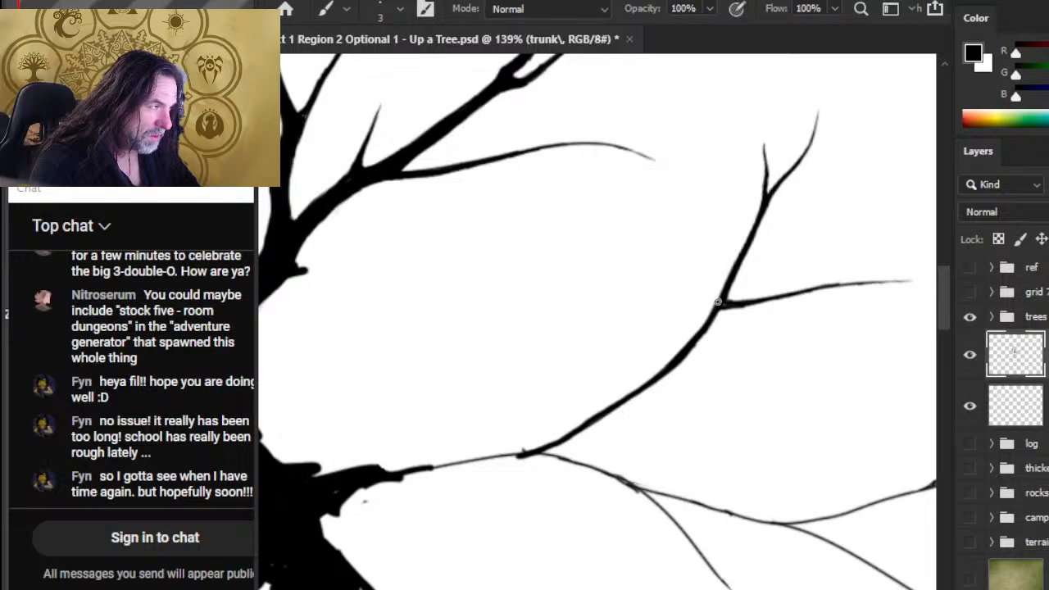
key(e)
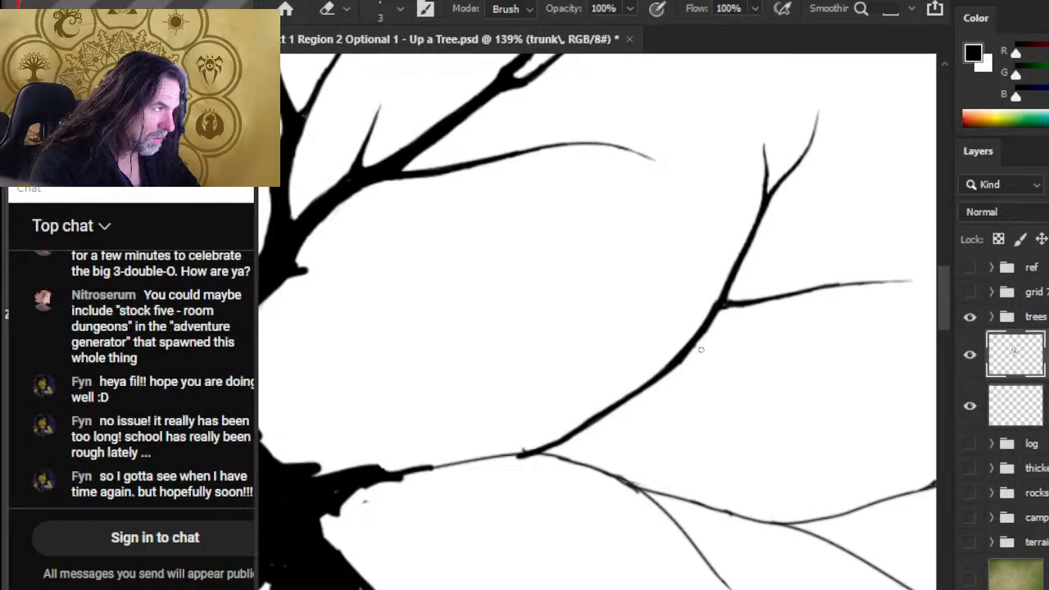
key(b)
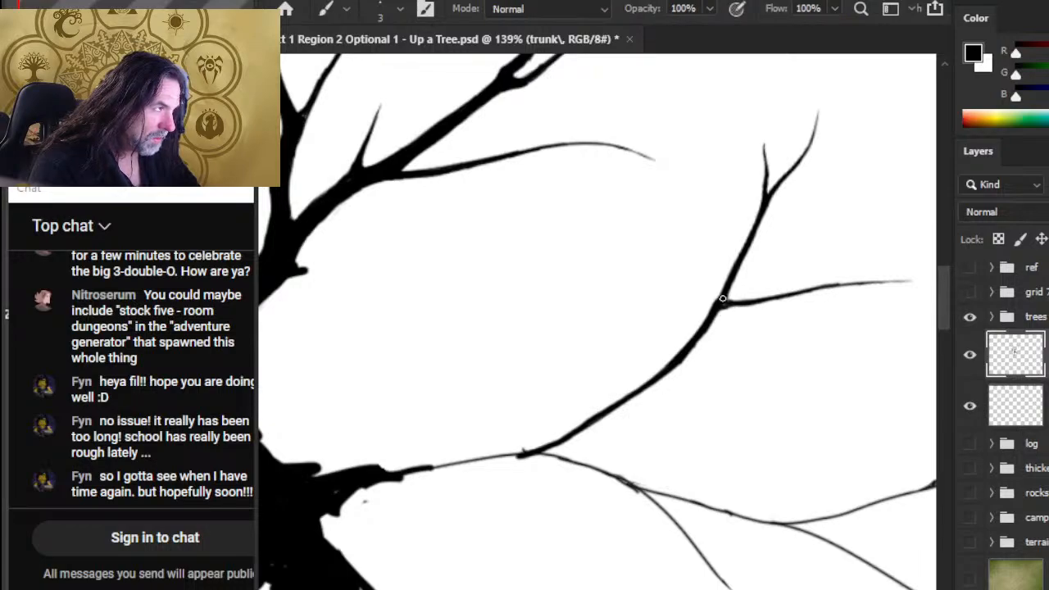
drag(723, 299, 647, 378)
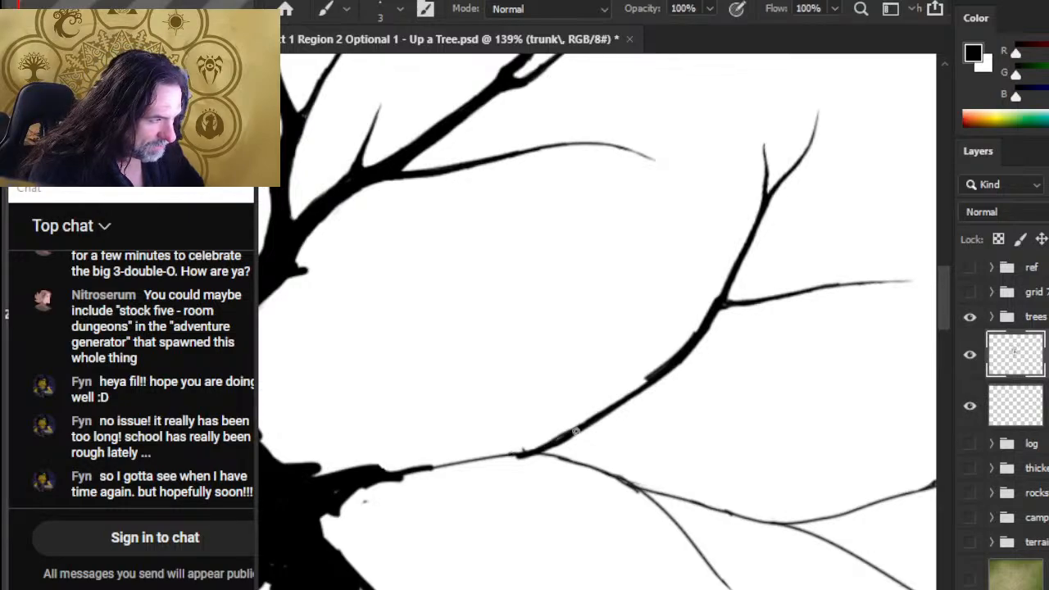
key(e)
drag(662, 361, 670, 352)
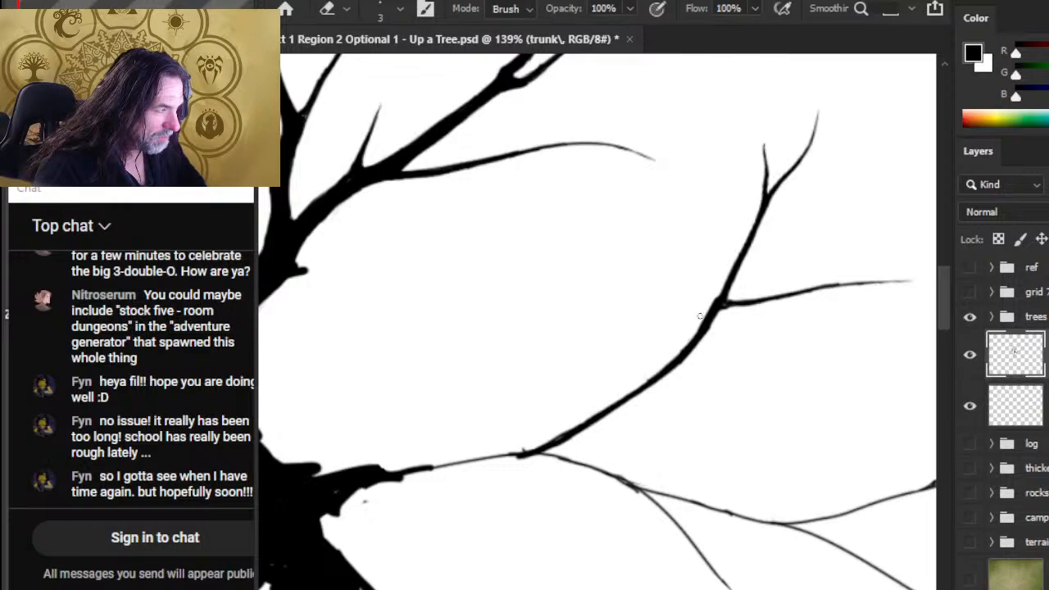
drag(711, 321, 654, 385)
key(b)
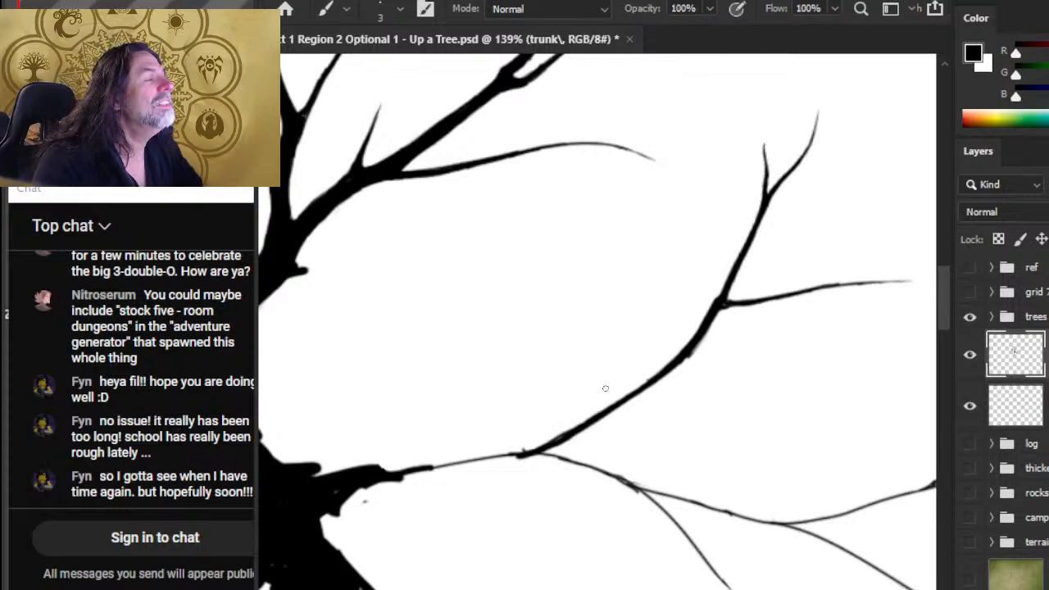
Reinforce the side twig's base where it leaves the limb and even out the twig's middle with alternating brush and eraser strokes
key(e)
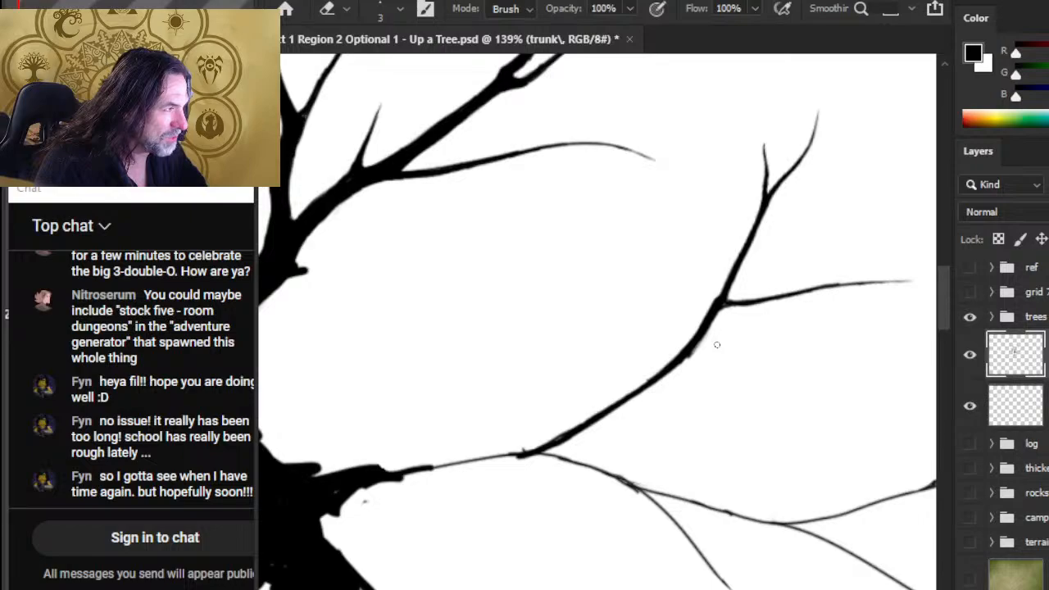
key(b)
drag(719, 307, 752, 303)
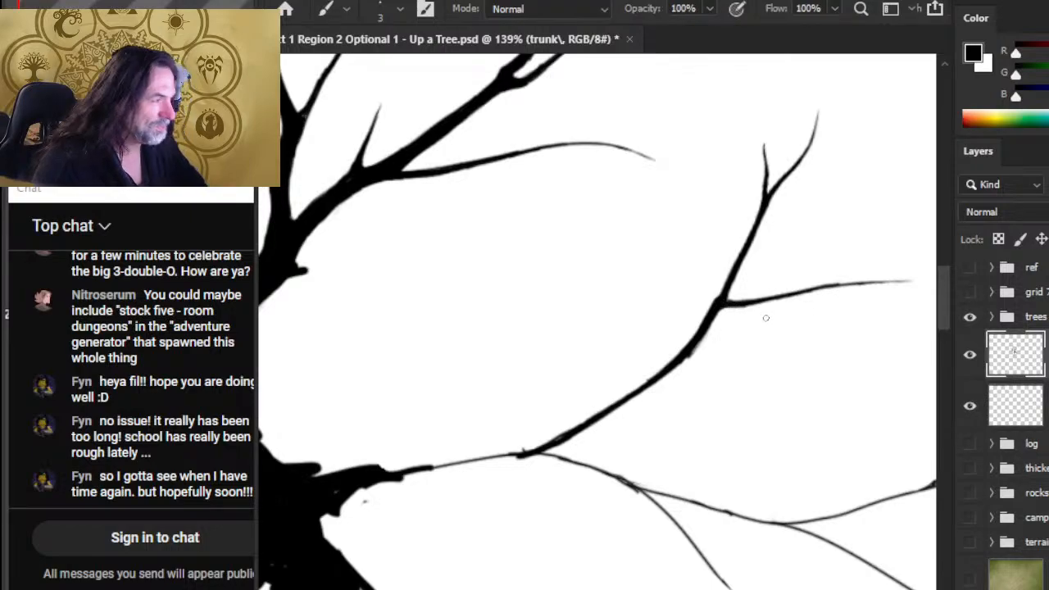
key(e)
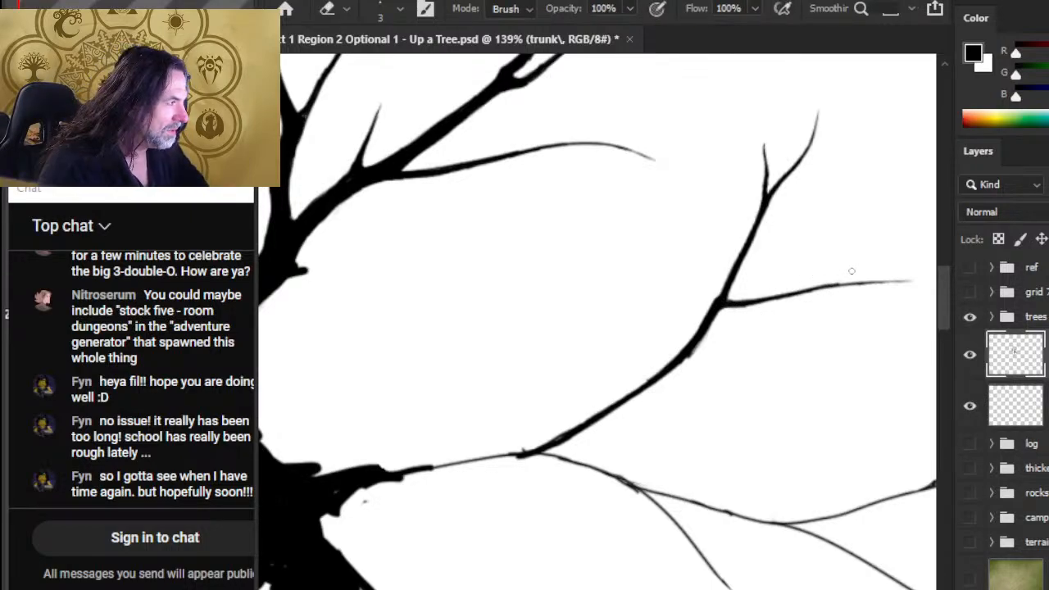
mouse_move(849, 283)
mouse_down()
mouse_move(858, 284)
mouse_move(818, 289)
mouse_up()
key(b)
key(e)
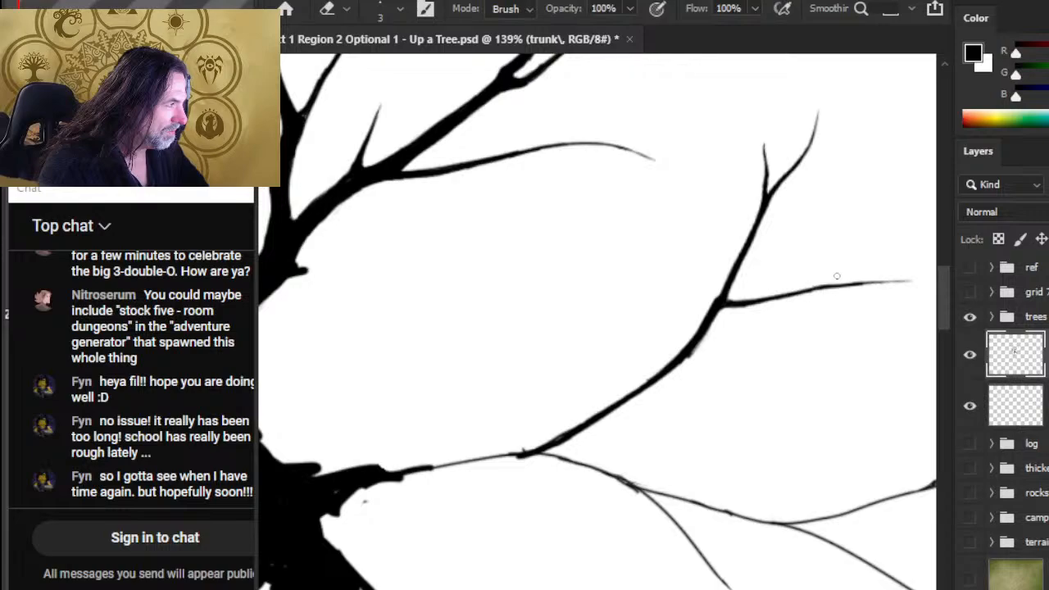
key(b)
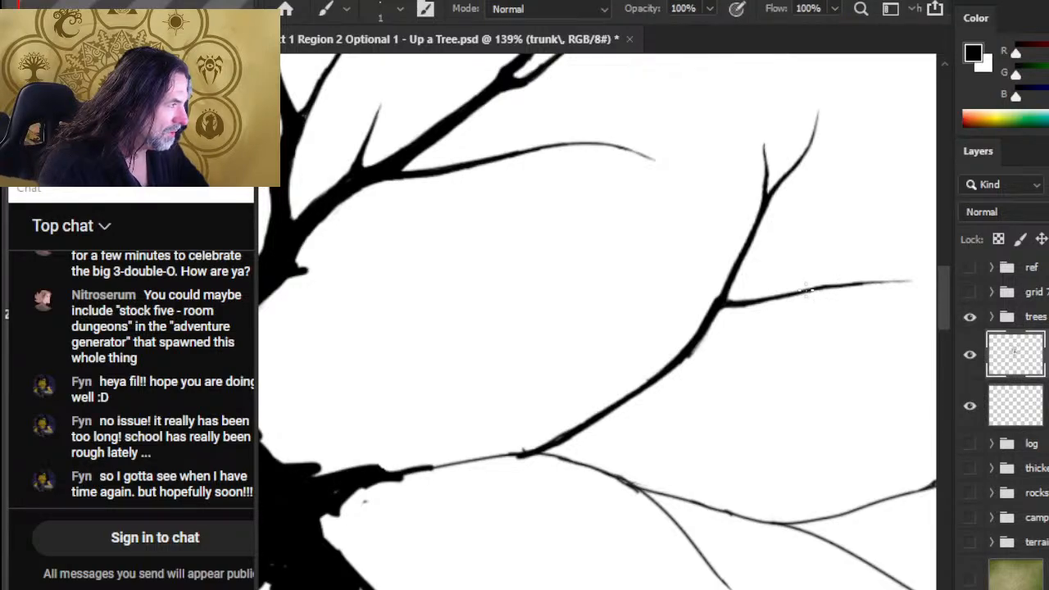
Thicken the stem between the two forks with a size 2 brush and refine the side twig's outer end at size 1
key(bracketright)
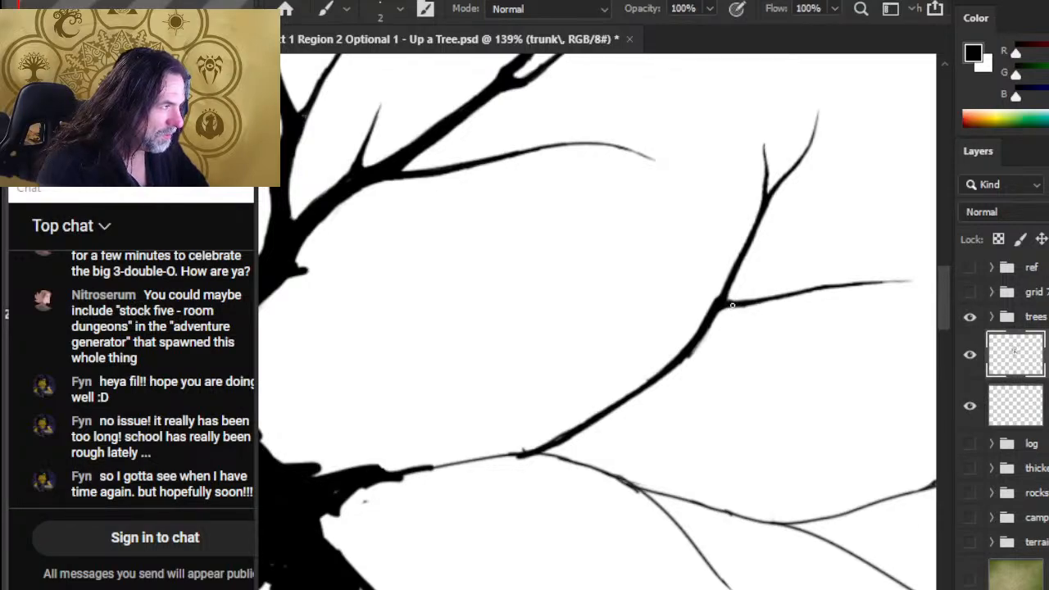
drag(725, 282, 757, 218)
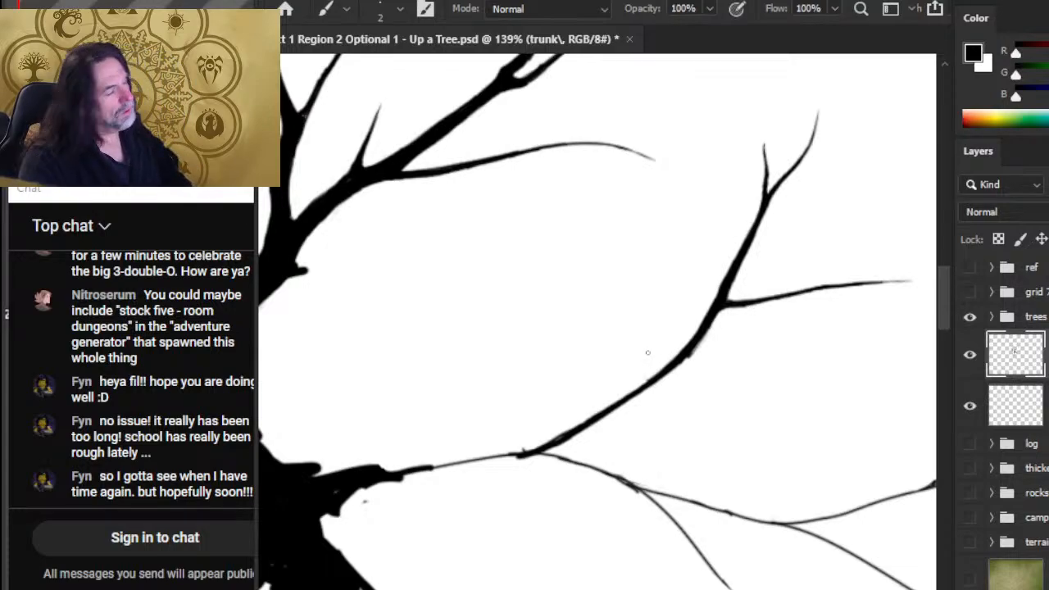
mouse_move(728, 337)
mouse_down()
mouse_move(588, 361)
mouse_move(595, 364)
mouse_up()
key(e)
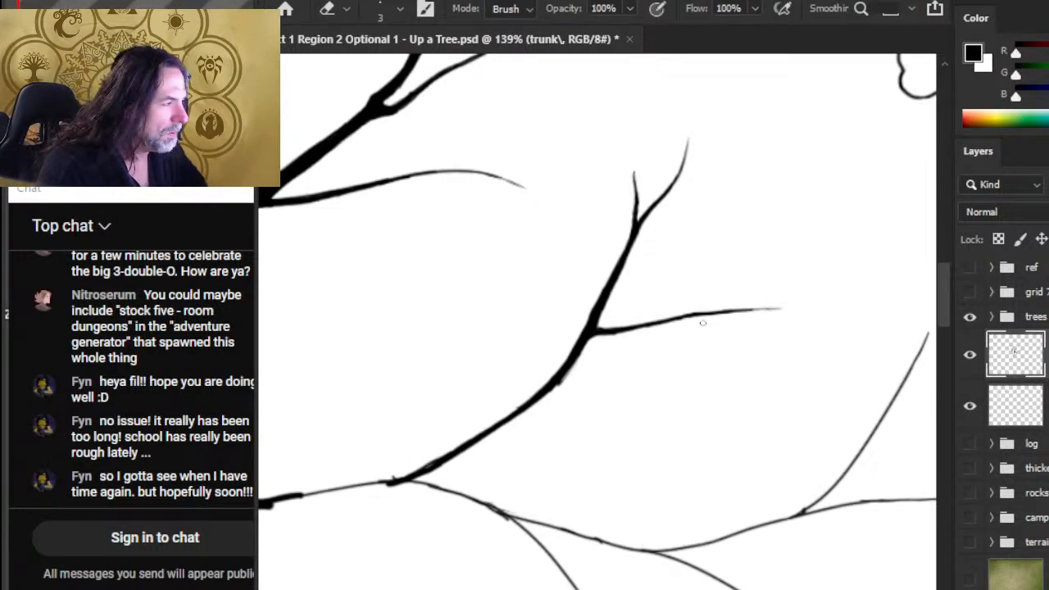
key(b)
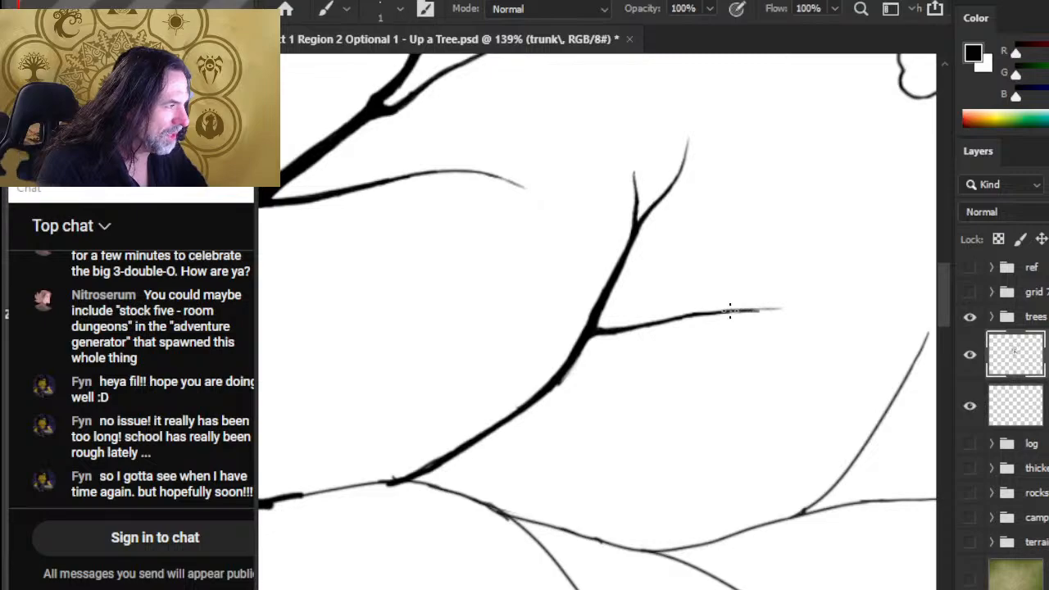
key(e)
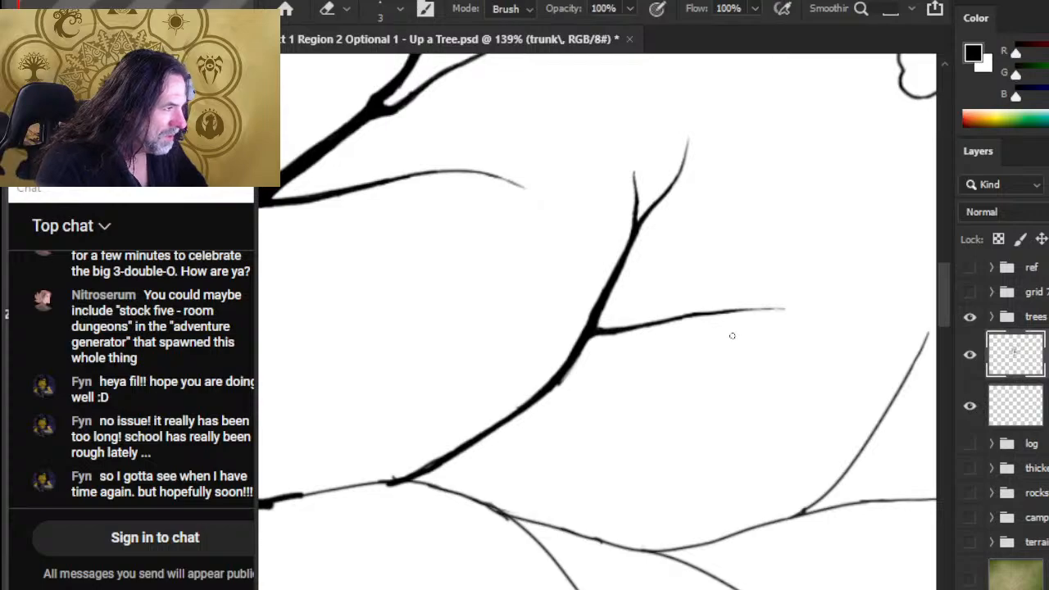
Draw a short, fine offshoot angling up from the middle of the side twig and clean its edges
key(b)
drag(702, 304, 724, 282)
drag(685, 316, 726, 282)
key(e)
Enlarge the brush and thicken the limb's underside from the bend down past its junction with the branch
key(b)
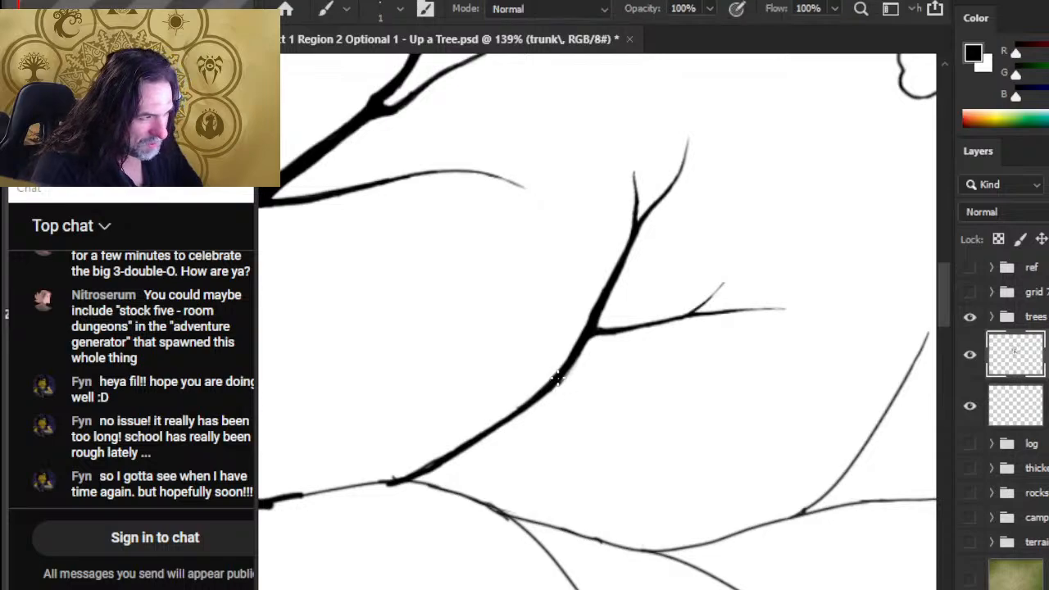
drag(565, 403, 679, 320)
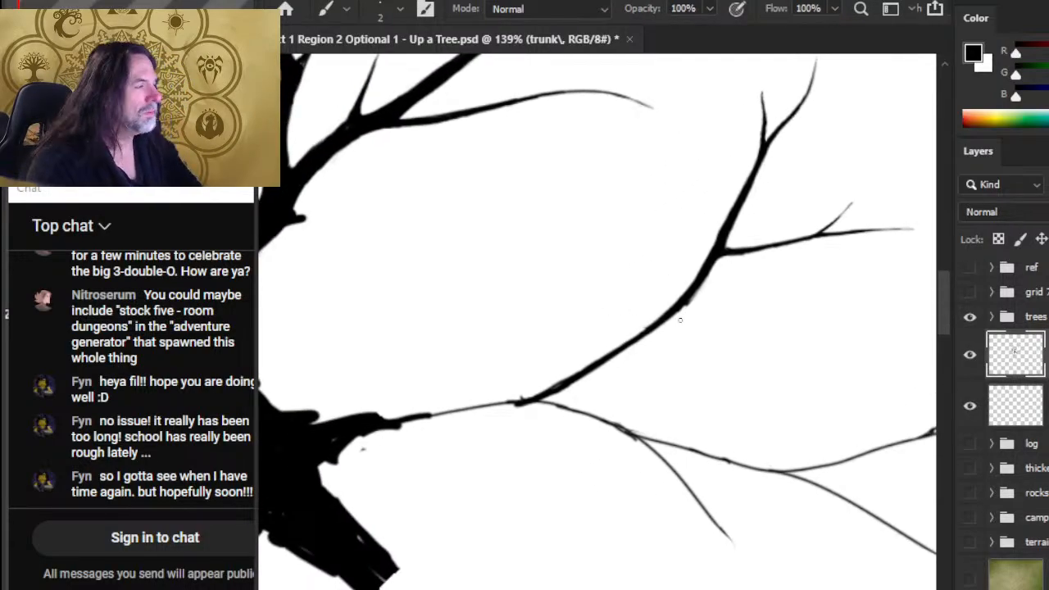
key(bracketright)
key(bracketright)
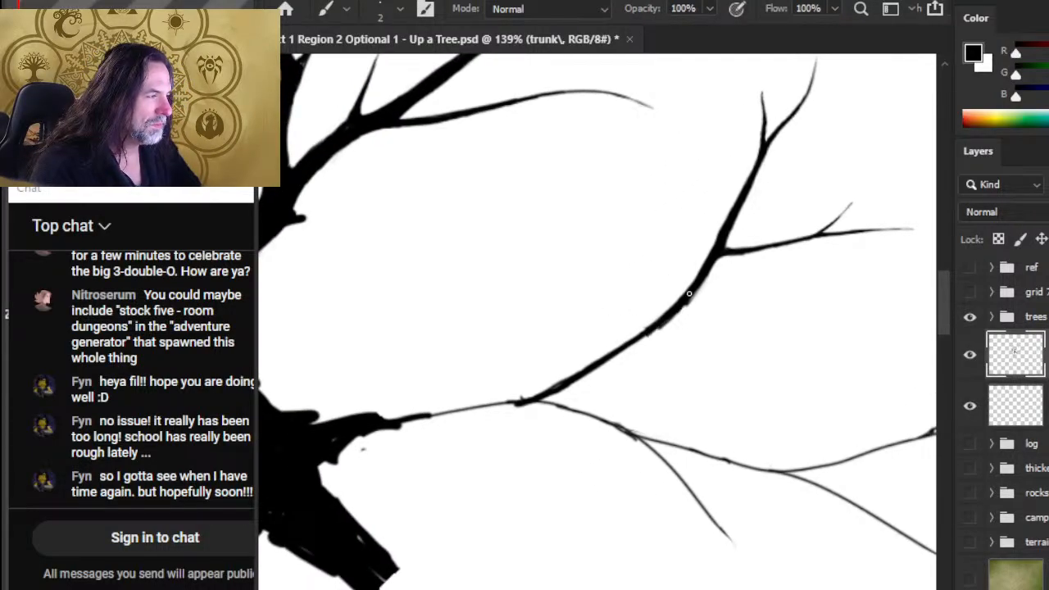
mouse_move(681, 308)
mouse_down()
mouse_move(540, 394)
mouse_move(497, 402)
mouse_up()
Smooth the thickened limb's edges around its bend with alternating eraser and brush strokes
key(e)
mouse_move(662, 332)
mouse_down()
mouse_move(704, 283)
mouse_move(702, 270)
mouse_move(641, 341)
mouse_up()
key(b)
key(e)
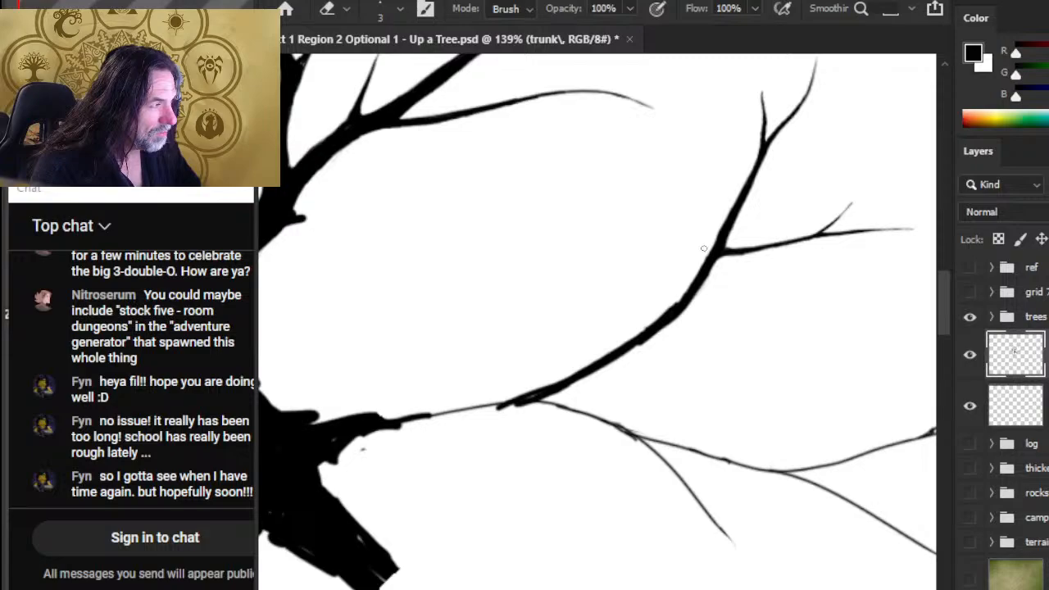
key(b)
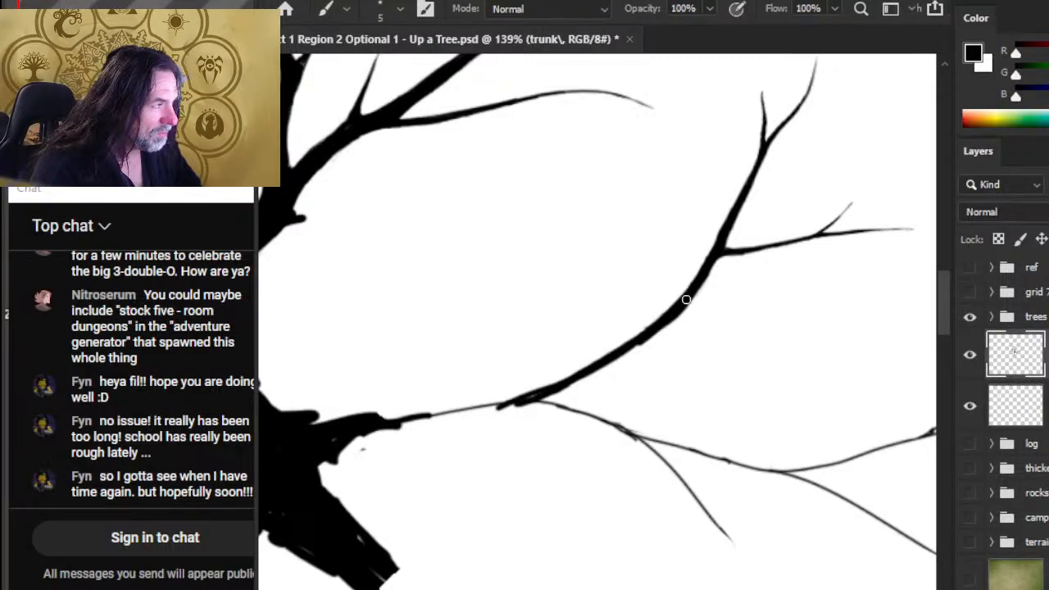
key(e)
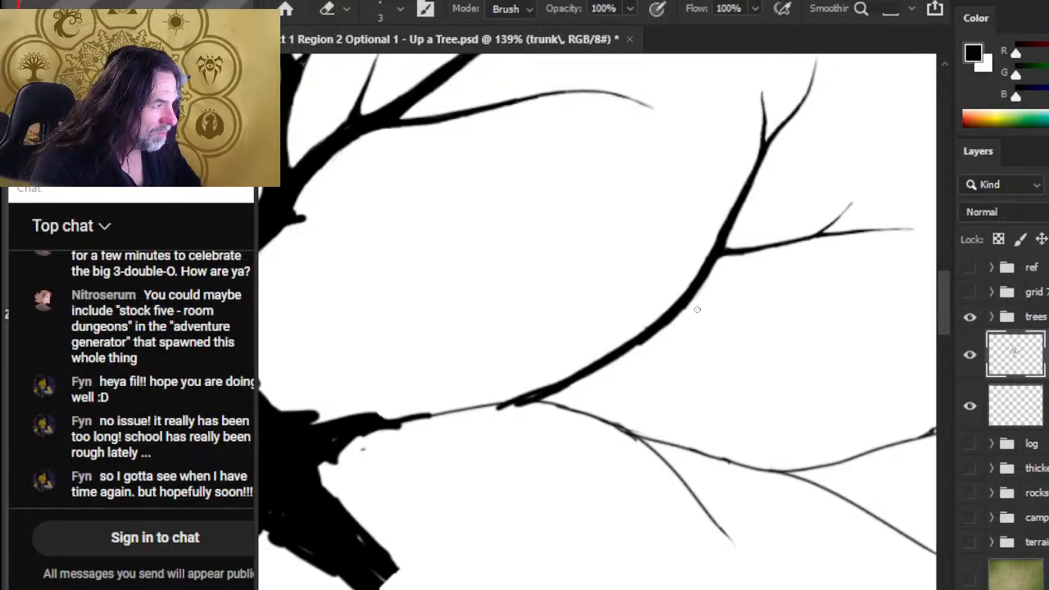
Thicken the limb's base with a size 6 brush, joining it solidly to the trunk, and enlarge the eraser to 6
key(z)
drag(718, 326, 613, 361)
key(b)
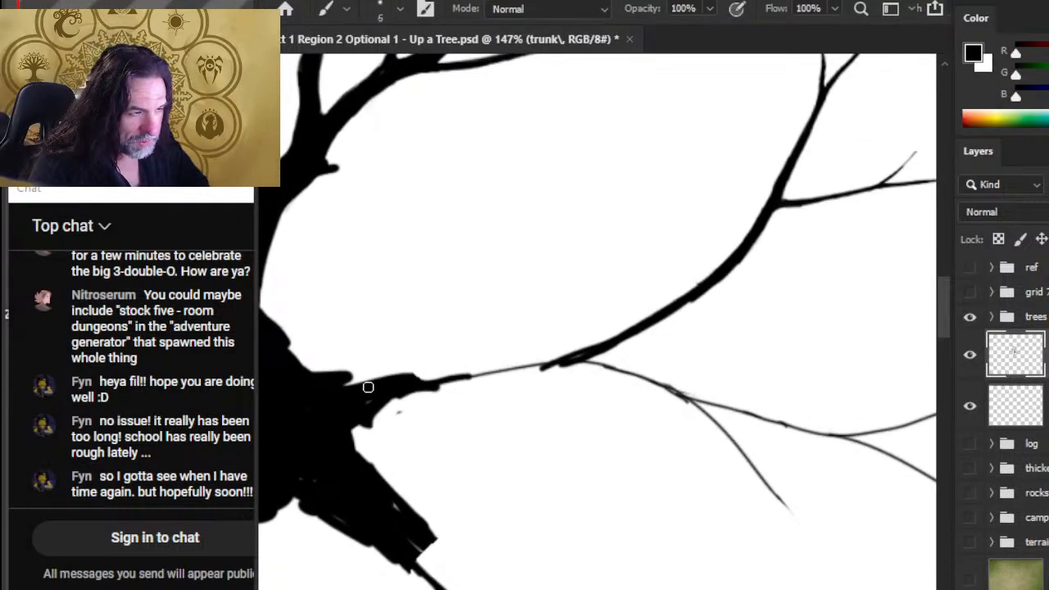
mouse_move(336, 393)
mouse_down()
mouse_move(456, 358)
mouse_move(647, 327)
mouse_move(462, 356)
mouse_move(395, 382)
mouse_up()
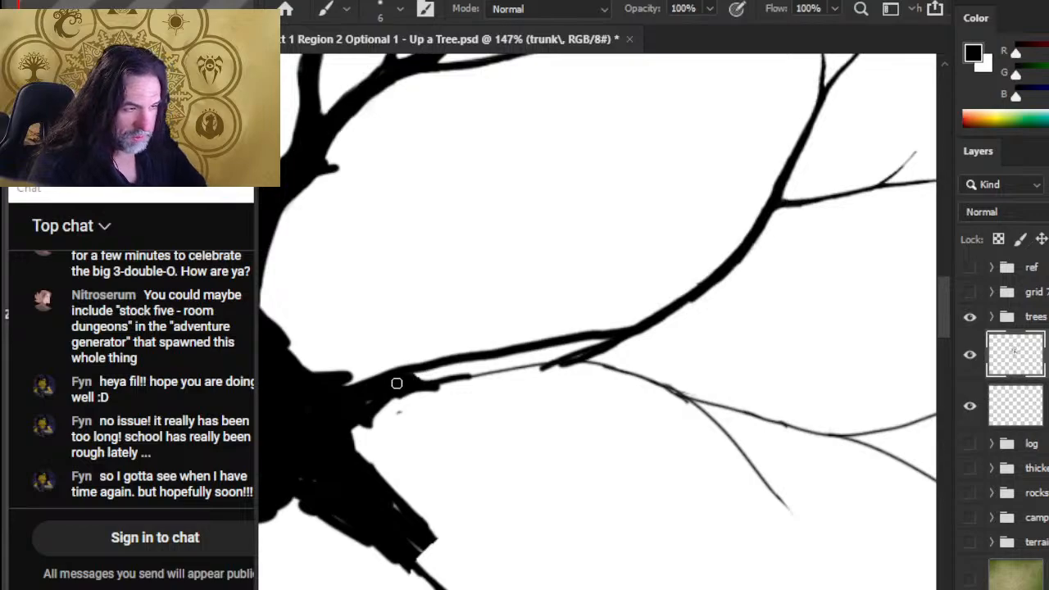
drag(507, 359, 606, 338)
key(e)
key(bracketright)
key(bracketright)
key(bracketright)
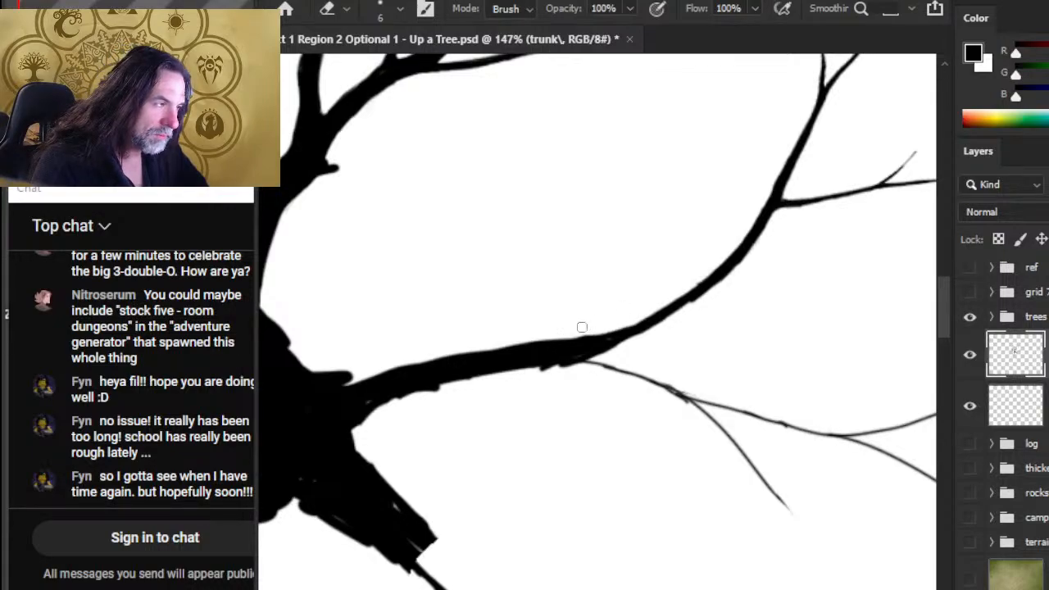
Thicken the upward twig at the outer end of the next thin branch with a size 2 brush
key(z)
drag(646, 297, 548, 304)
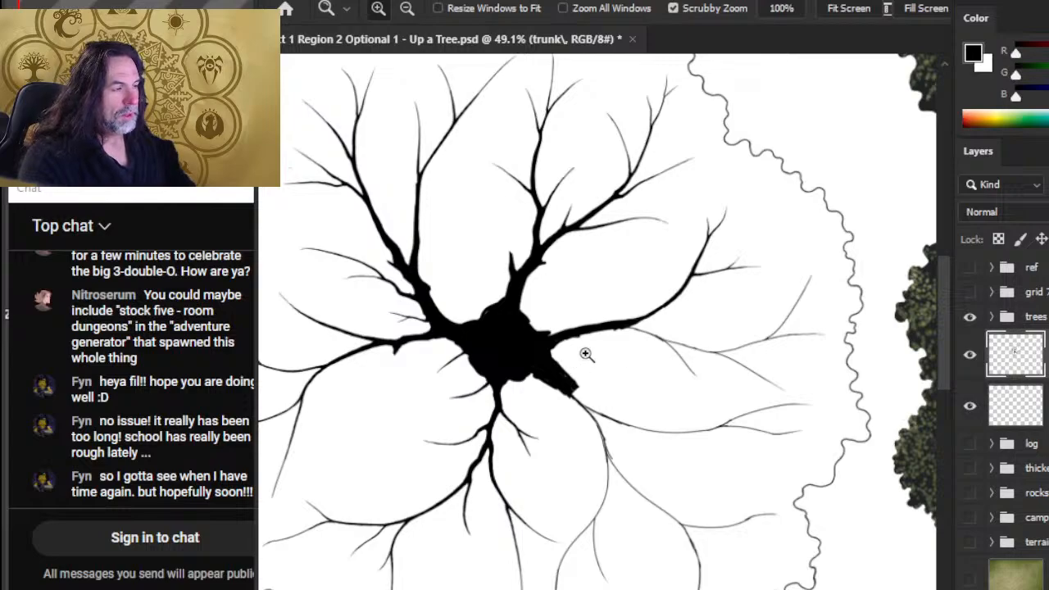
mouse_move(620, 345)
mouse_down()
mouse_move(669, 343)
mouse_move(605, 353)
mouse_up()
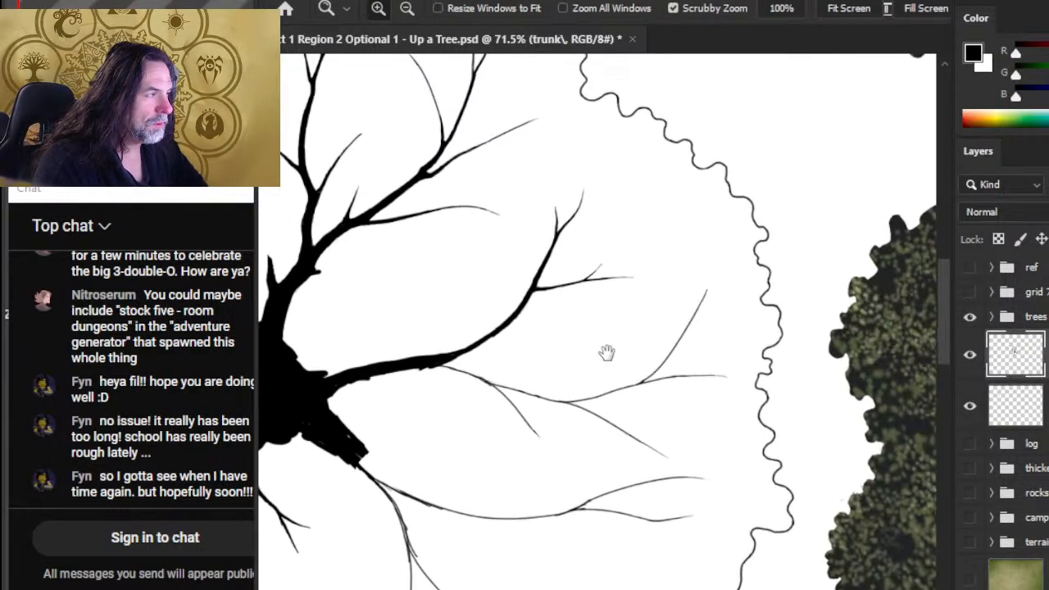
drag(697, 320, 705, 278)
key(e)
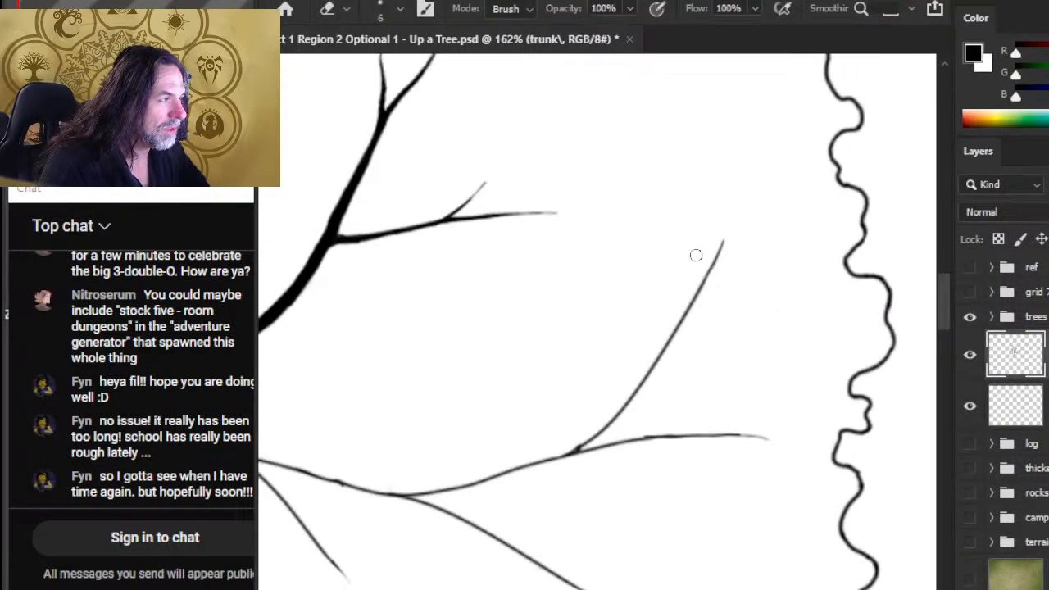
key(b)
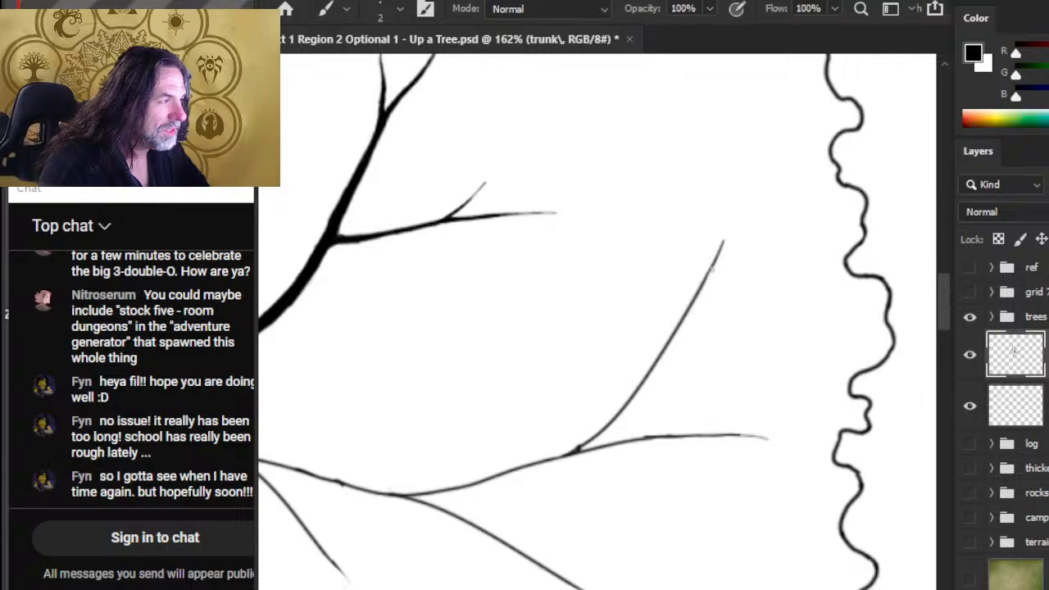
mouse_move(699, 290)
mouse_down()
mouse_move(713, 268)
mouse_move(653, 358)
mouse_up()
key(bracketright)
mouse_move(690, 306)
mouse_down()
mouse_move(633, 395)
mouse_move(658, 358)
mouse_up()
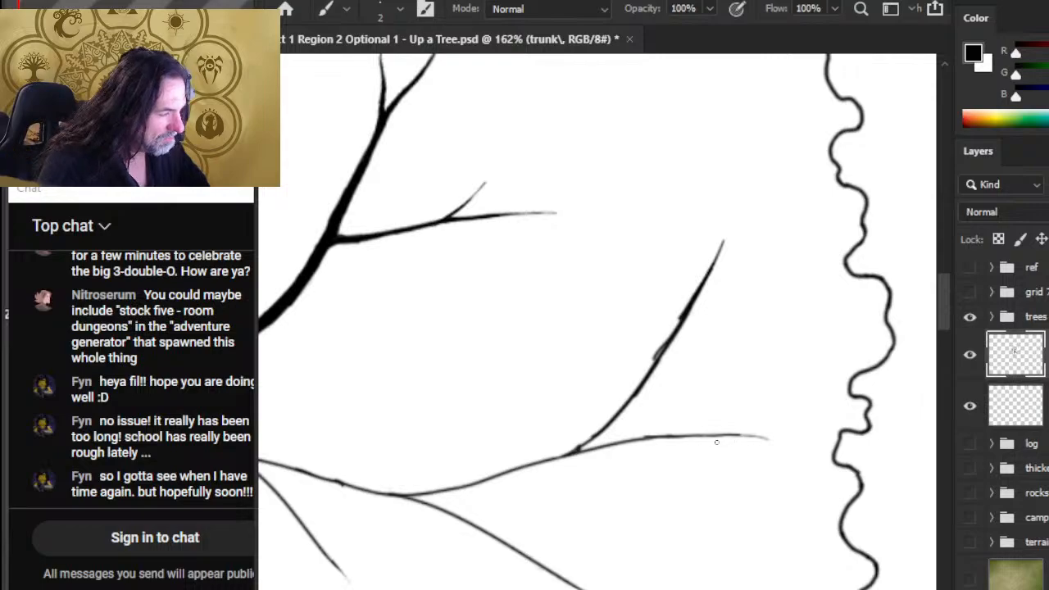
Thicken the near-horizontal twig beside it from the fork outward, tapering it to a fine tip
key(e)
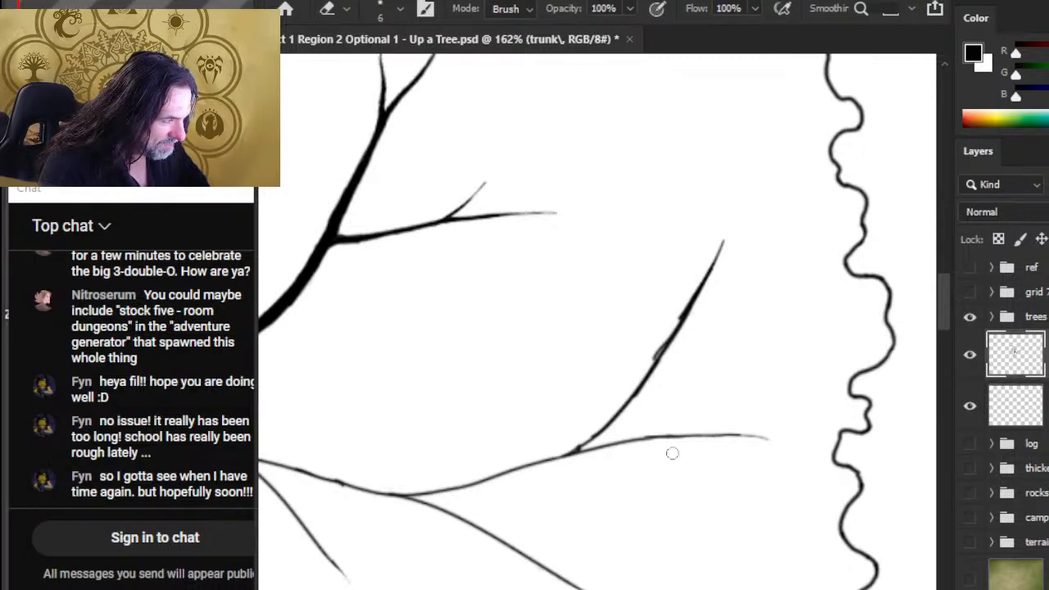
key(b)
mouse_move(647, 438)
mouse_down()
mouse_move(552, 460)
mouse_move(645, 438)
mouse_up()
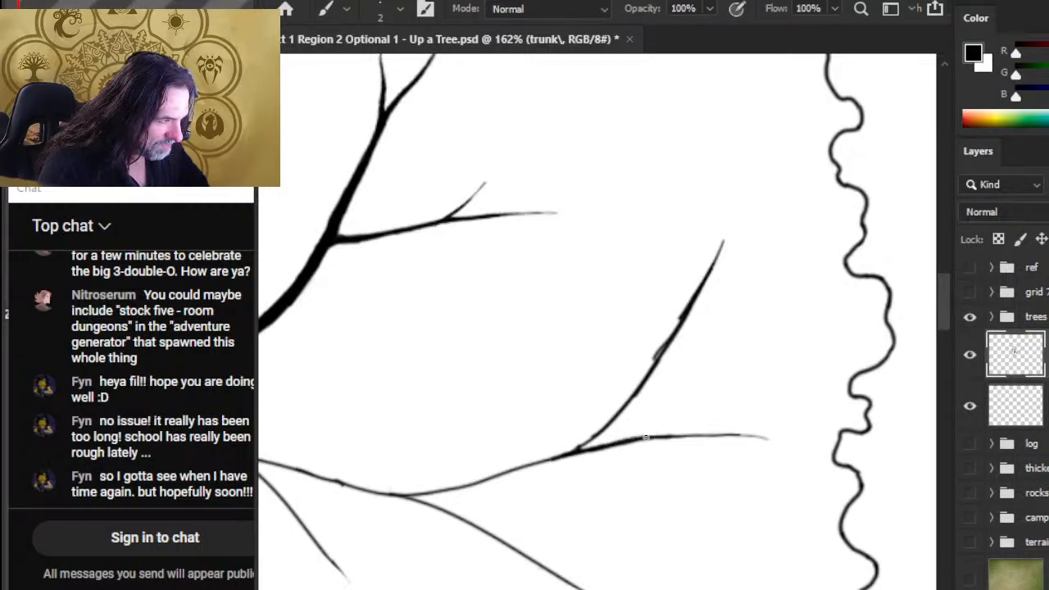
key(e)
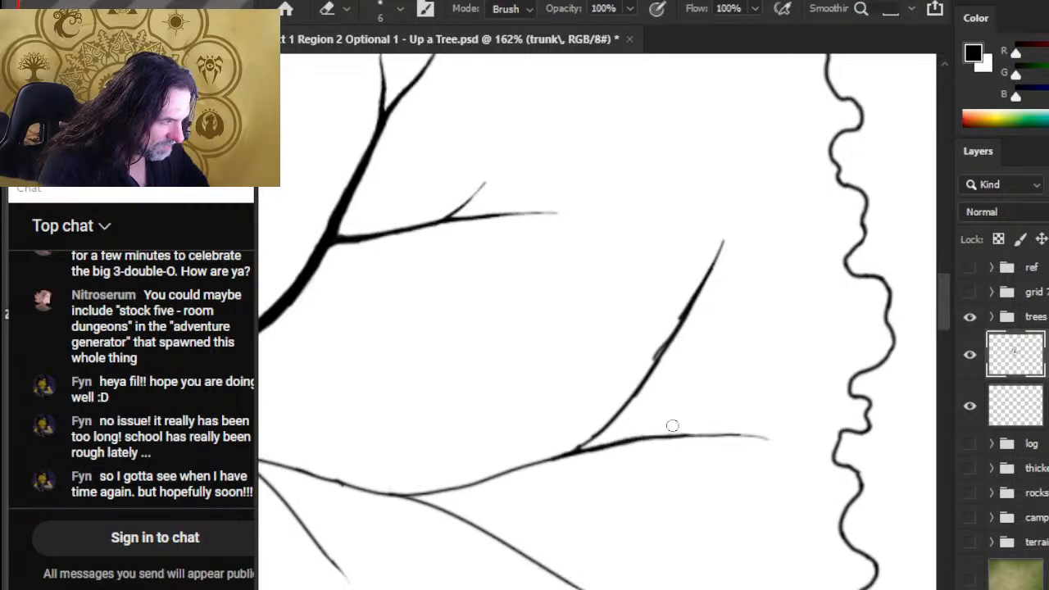
key(b)
drag(655, 438, 746, 435)
key(e)
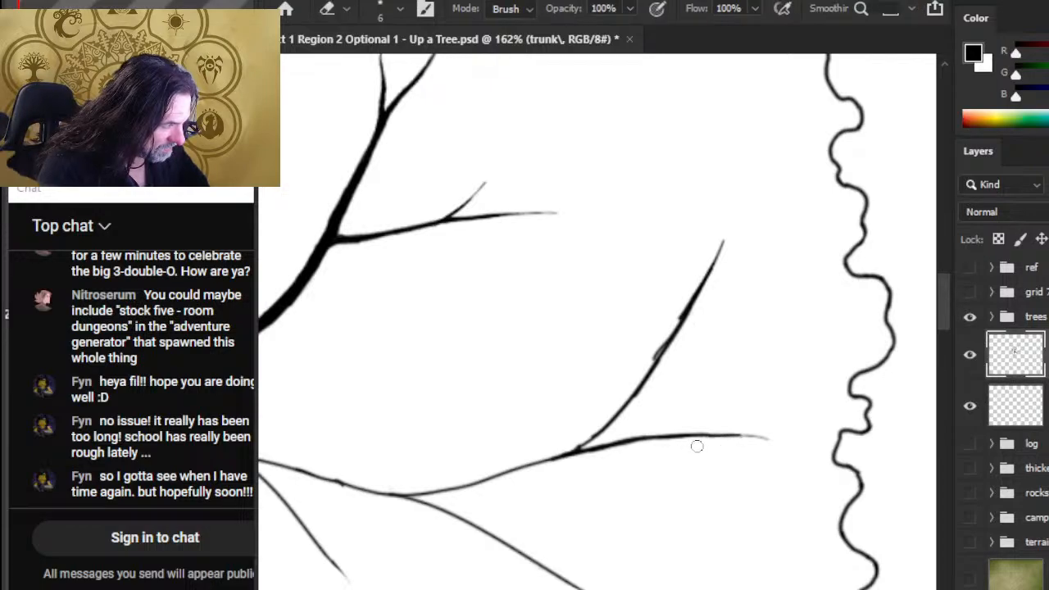
key(b)
drag(737, 435, 770, 438)
key(e)
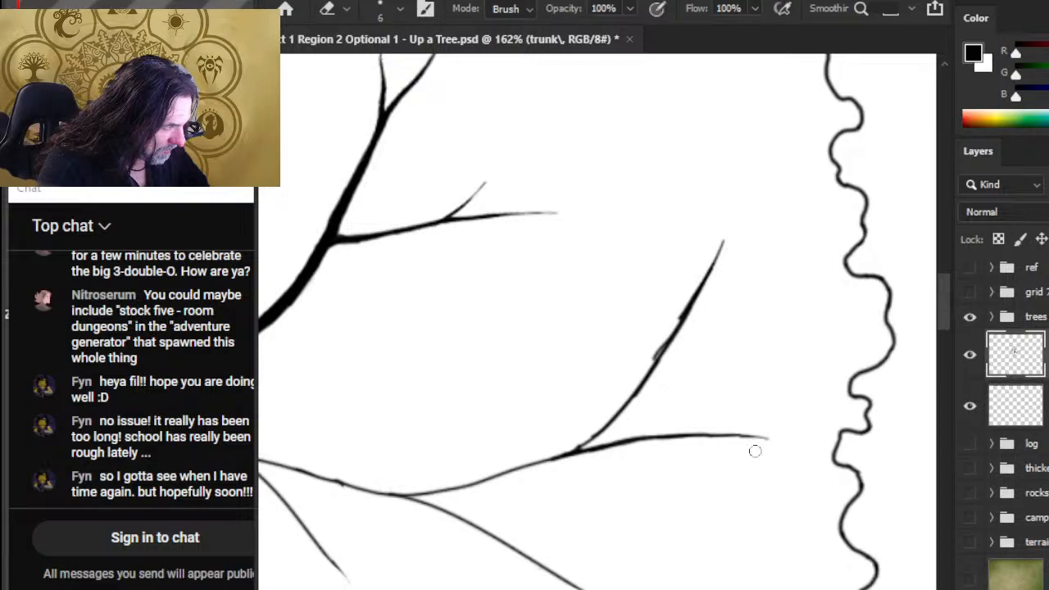
Even out the upward twig's rough middle and thicken it down to the fork with brush and eraser strokes
key(z)
mouse_move(695, 461)
mouse_down()
mouse_move(691, 539)
mouse_move(574, 374)
mouse_up()
mouse_move(557, 270)
mouse_down()
mouse_move(681, 237)
mouse_move(677, 220)
mouse_up()
key(e)
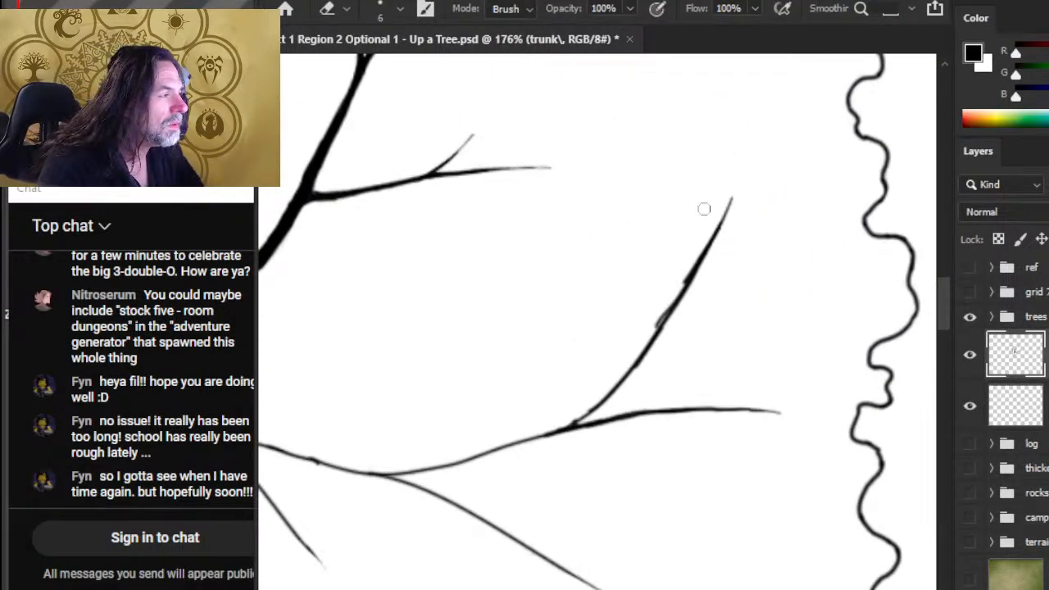
key(b)
drag(665, 315, 700, 264)
key(e)
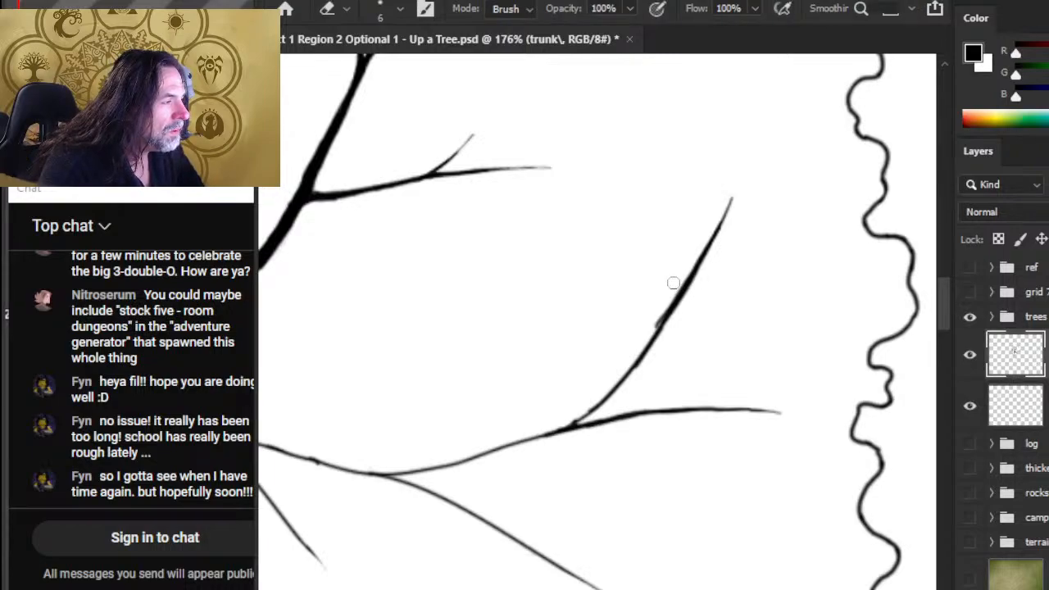
mouse_move(636, 351)
mouse_down()
mouse_move(686, 281)
mouse_move(697, 240)
mouse_move(690, 268)
mouse_move(657, 307)
mouse_up()
key(b)
drag(711, 234, 635, 330)
drag(679, 281, 604, 349)
key(e)
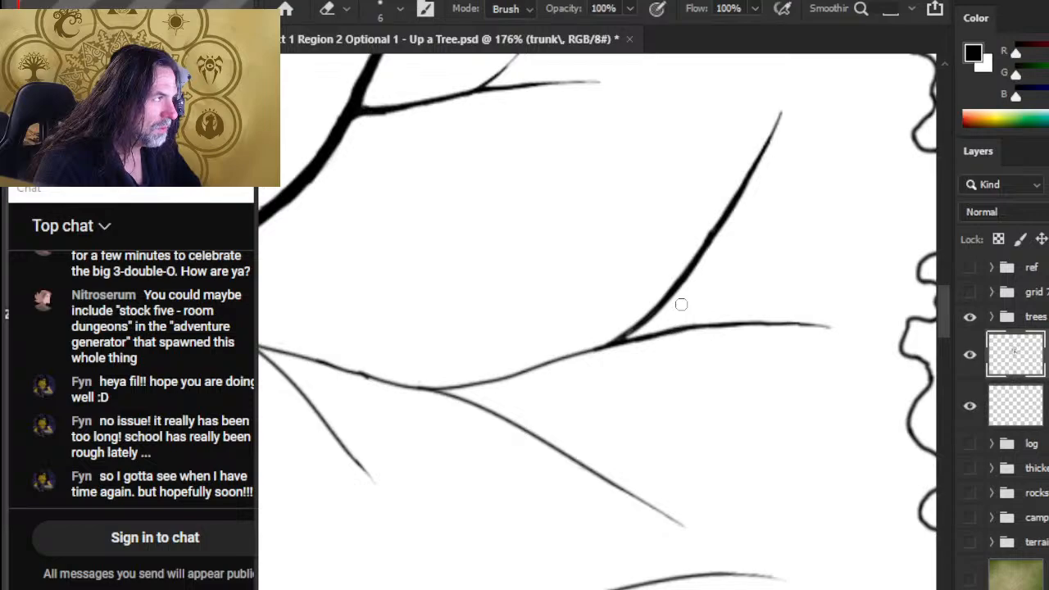
key(b)
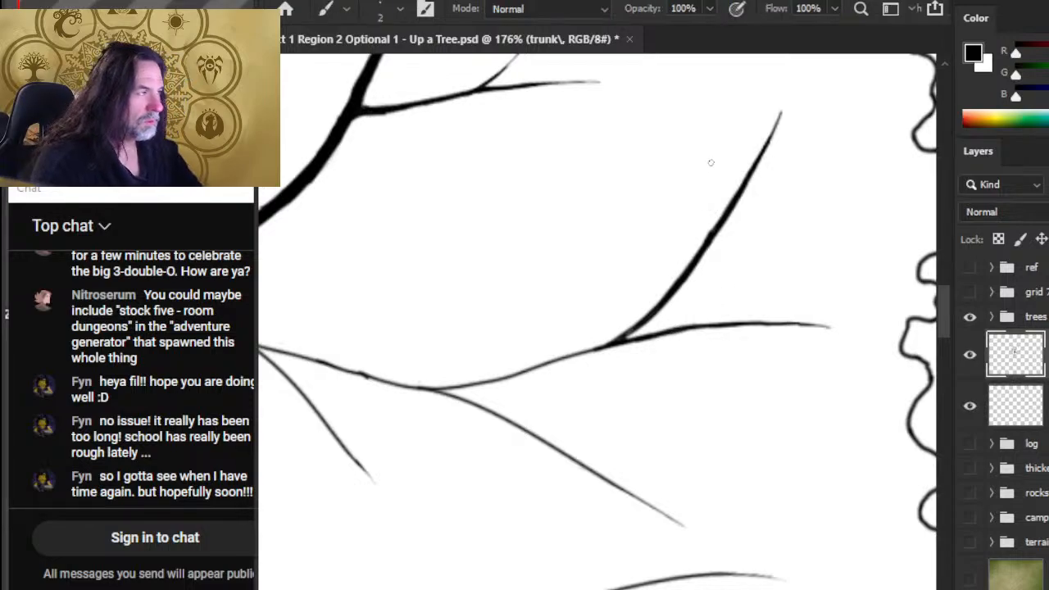
drag(707, 147, 710, 255)
key(ctrl+z)
mouse_move(716, 114)
mouse_down()
mouse_move(708, 241)
mouse_move(717, 123)
mouse_up()
key(ctrl+z)
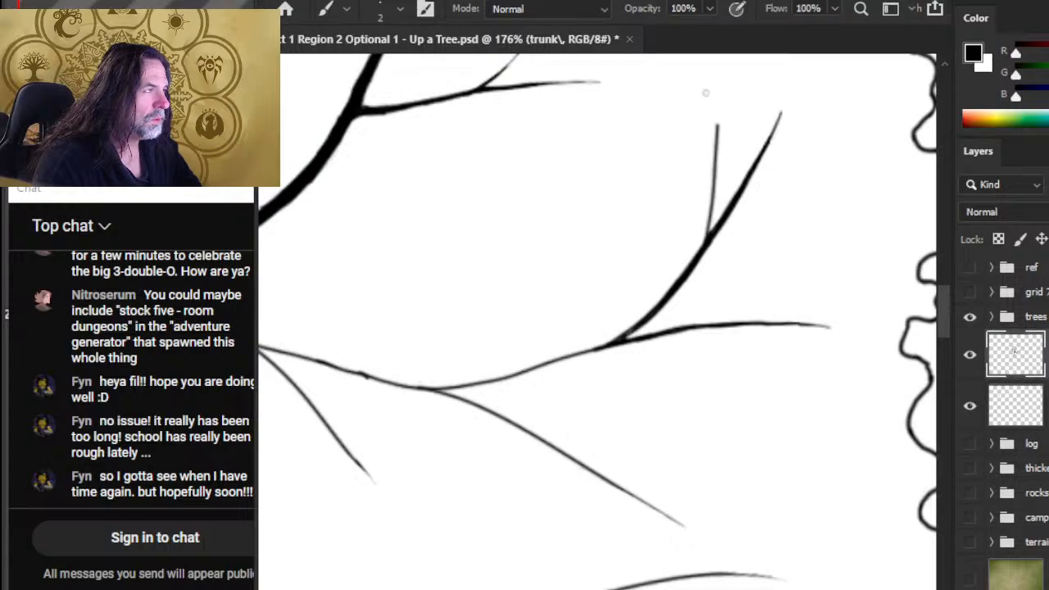
key(ctrl+z)
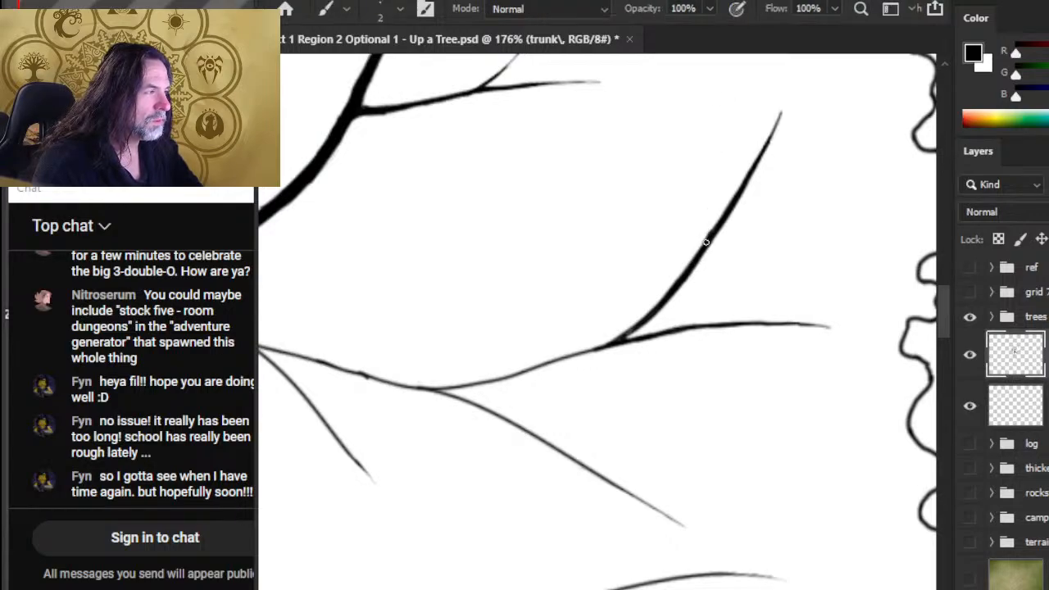
Draw a short, curved offshoot rising from the middle of the upward twig and reinforce its base
drag(706, 242, 719, 145)
key(e)
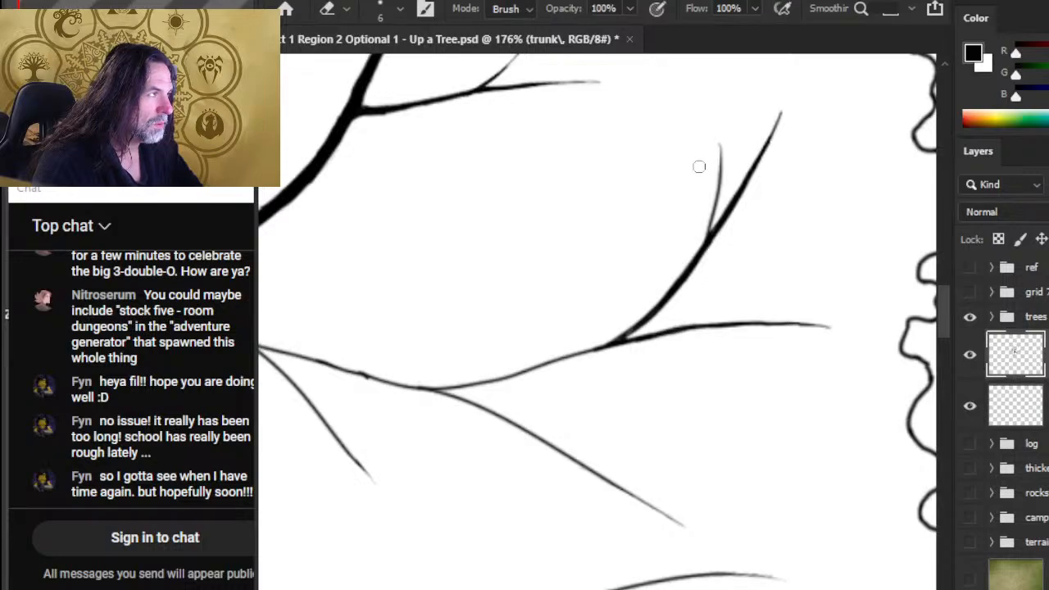
key(b)
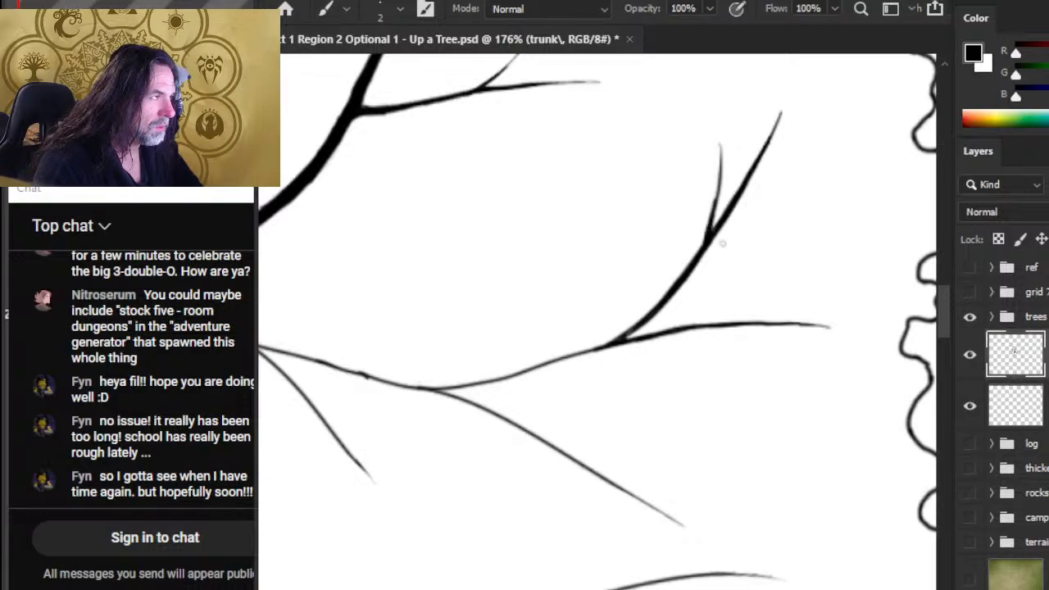
key(e)
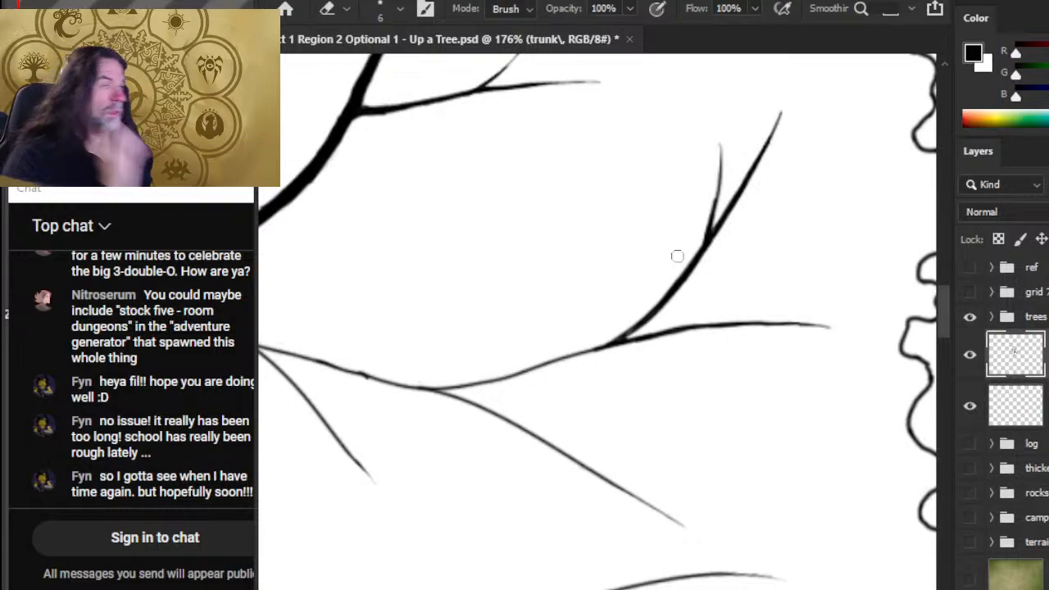
key(z)
drag(812, 256, 842, 222)
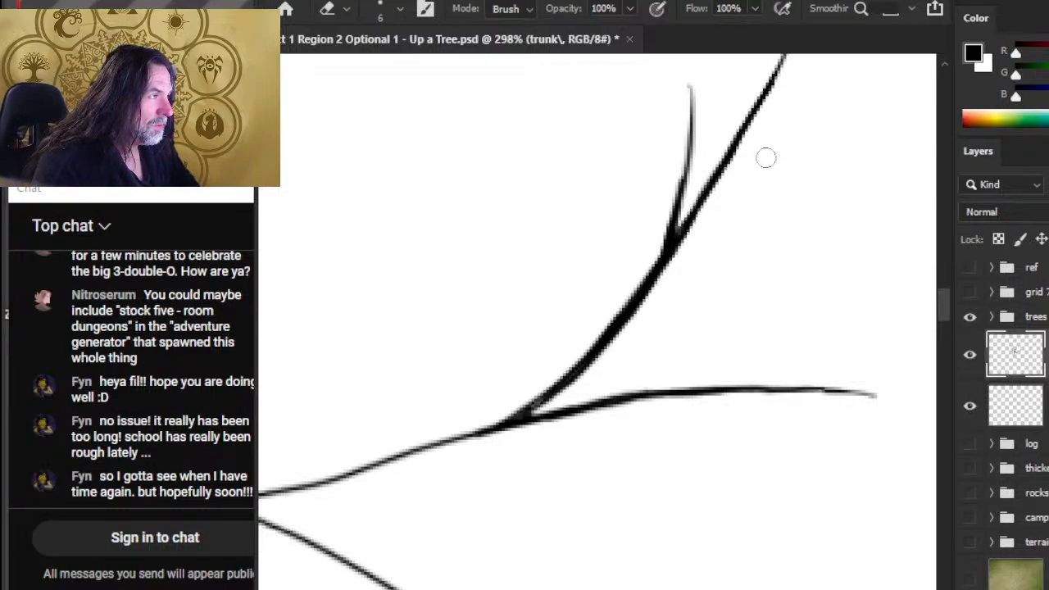
Thicken the stem just below the offshoot's junction with a size 2 brush and trim its edge
key(z)
drag(754, 208, 677, 206)
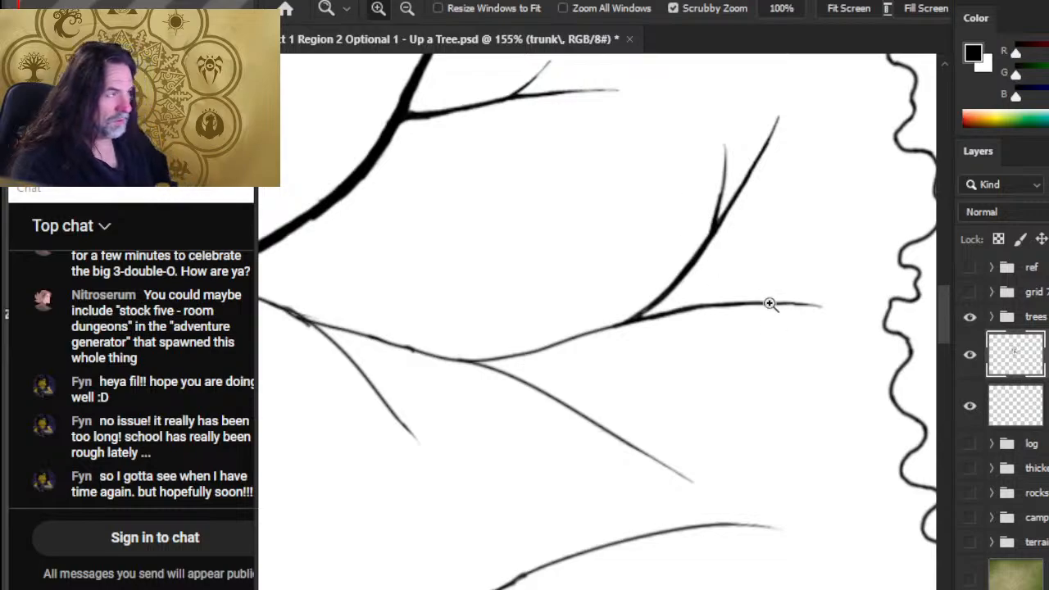
drag(773, 304, 814, 277)
click(705, 295)
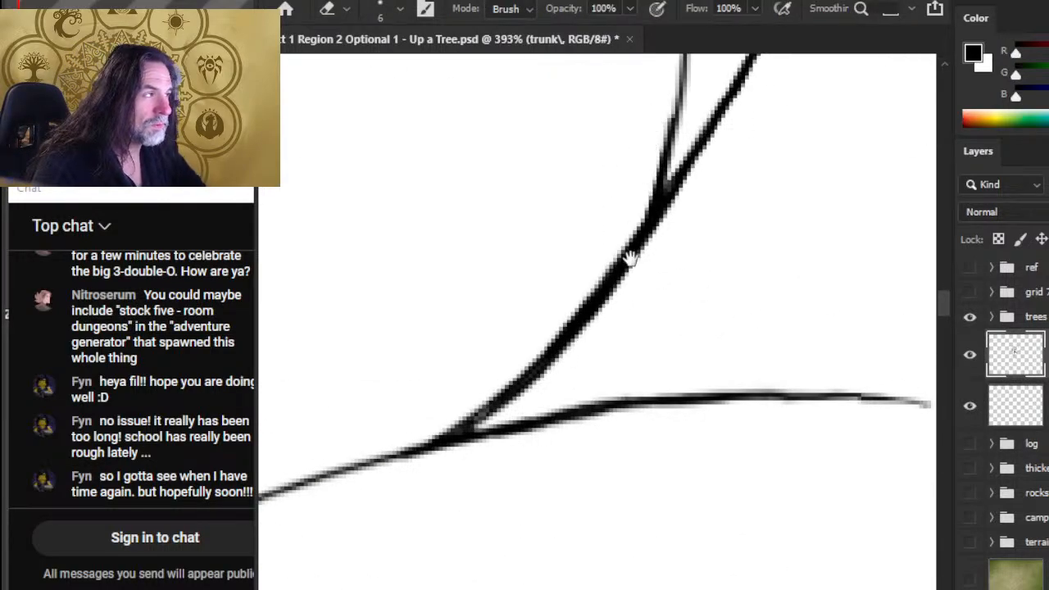
drag(628, 250, 683, 272)
key(b)
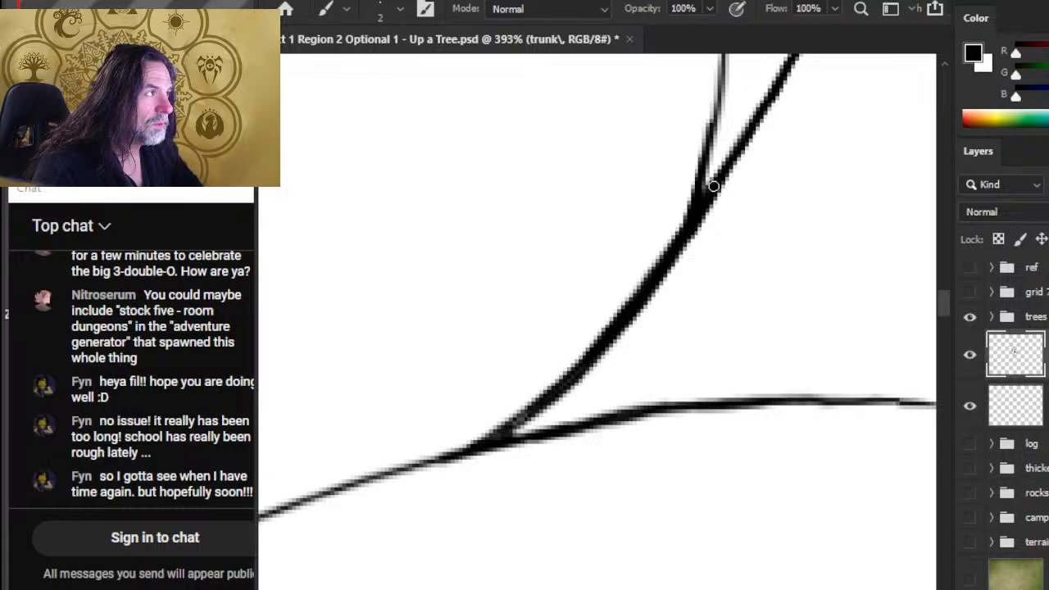
drag(714, 185, 673, 266)
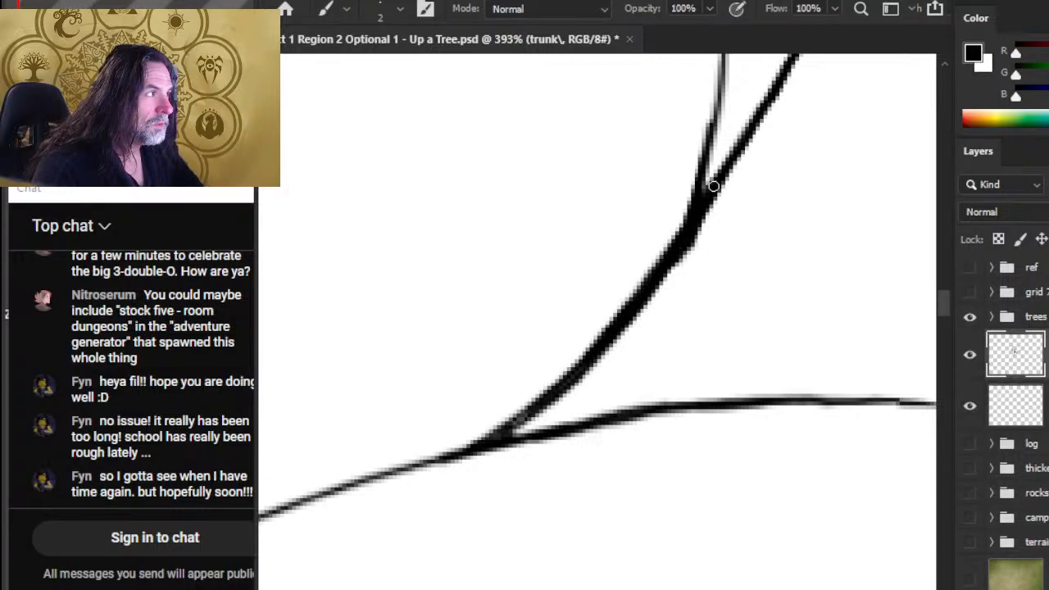
key(e)
drag(665, 309, 698, 256)
Thicken the stem between the offshoot and the lower fork and trim its upper edge with the eraser
drag(679, 306, 733, 245)
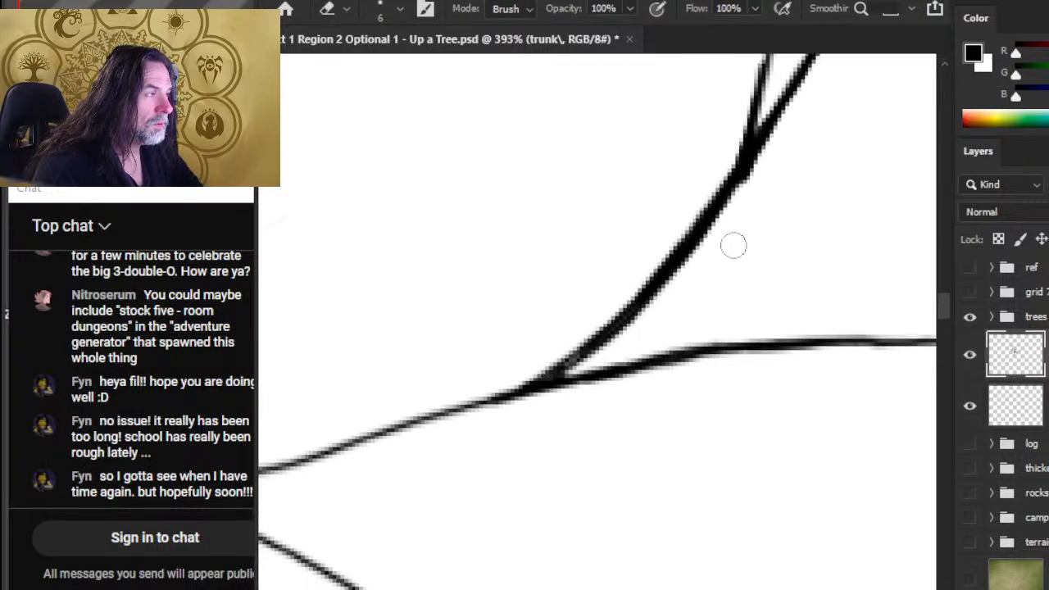
key(b)
mouse_move(741, 175)
mouse_down()
mouse_move(703, 239)
mouse_move(714, 226)
mouse_move(552, 365)
mouse_move(630, 314)
mouse_move(621, 304)
mouse_move(635, 261)
mouse_move(649, 253)
mouse_up()
key(e)
drag(701, 198, 740, 147)
drag(697, 221, 745, 130)
Fill in the lower fork, taper the thickening toward the parent branch, and smooth the stem's upper edge
key(z)
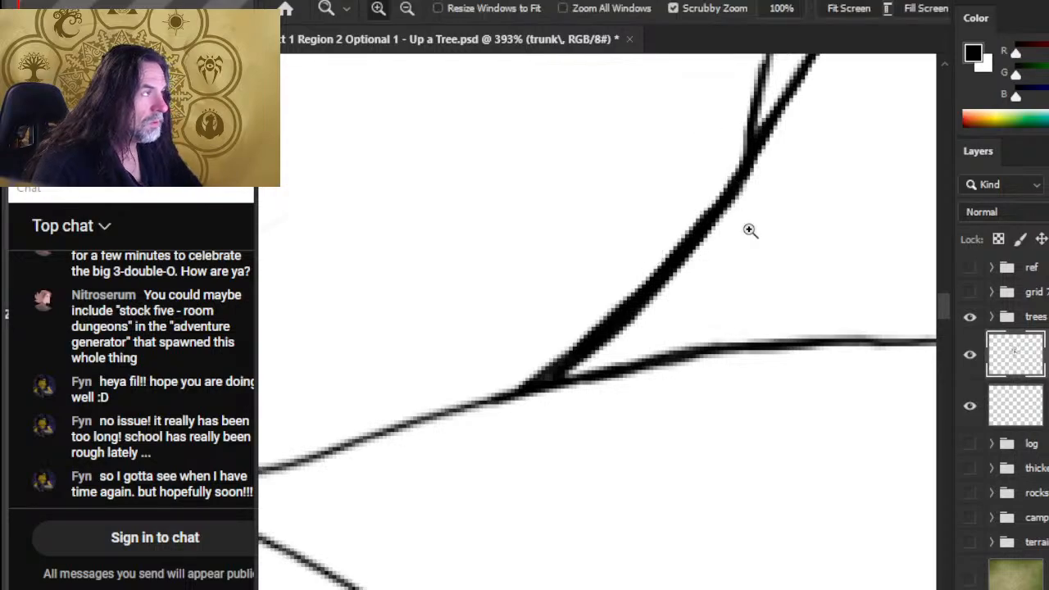
scroll(747, 228, down, 5)
scroll(757, 276, up, 5)
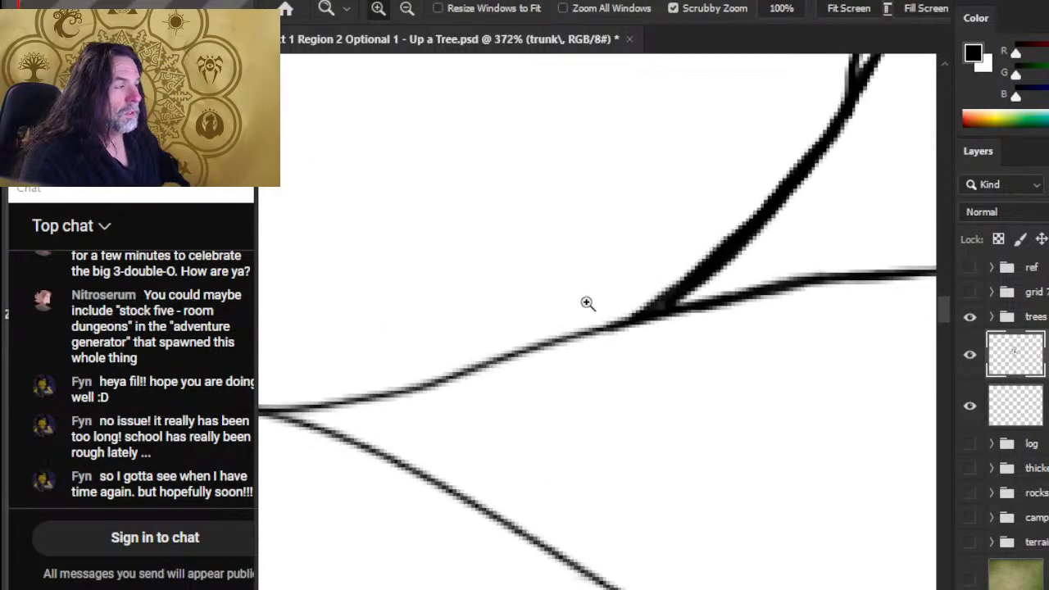
key(b)
mouse_move(672, 291)
mouse_down()
mouse_move(565, 336)
mouse_move(647, 300)
mouse_up()
key(e)
drag(707, 232, 690, 269)
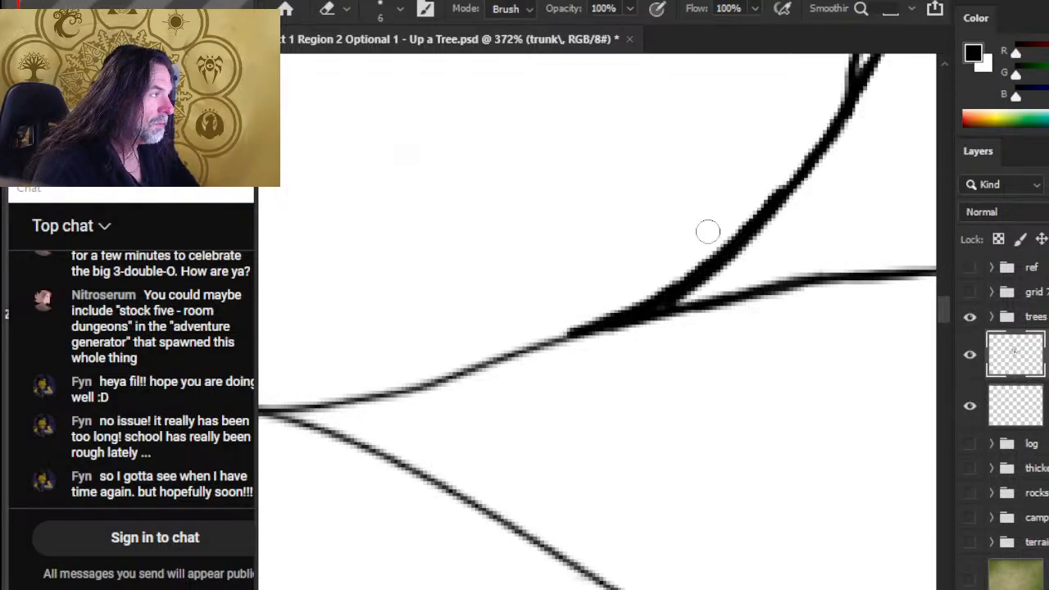
key(b)
key(z)
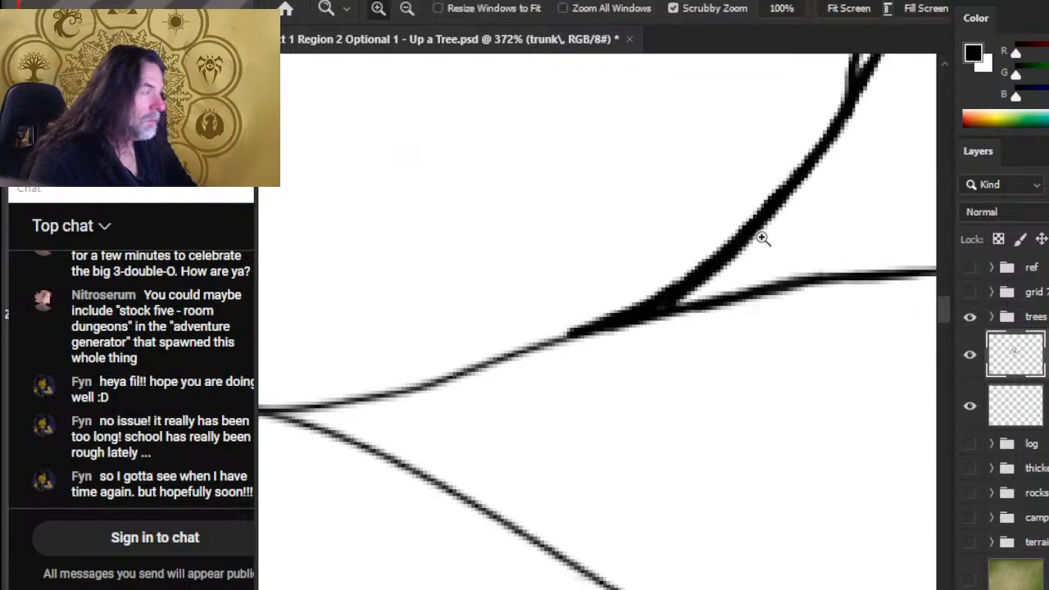
Thicken the stem between the upper fork and the downward twig's junction and trim its underside with a size 6 eraser
drag(761, 234, 638, 292)
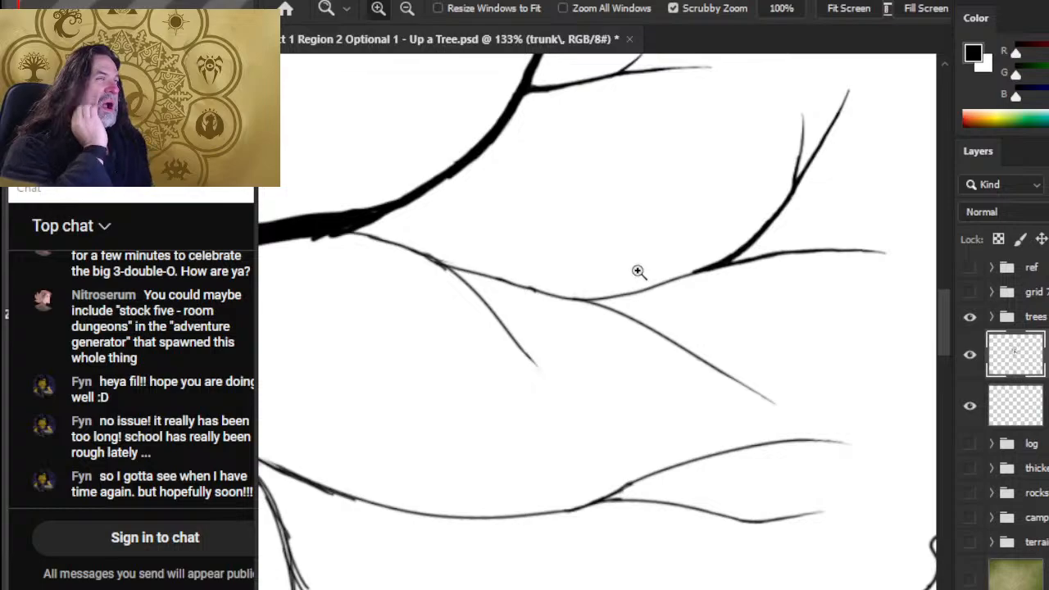
mouse_move(729, 252)
mouse_down()
mouse_move(789, 262)
mouse_move(711, 247)
mouse_up()
key(b)
mouse_move(671, 292)
mouse_down()
mouse_move(490, 344)
mouse_move(529, 338)
mouse_move(562, 324)
mouse_move(456, 340)
mouse_move(552, 347)
mouse_move(494, 339)
mouse_move(624, 305)
mouse_up()
key(e)
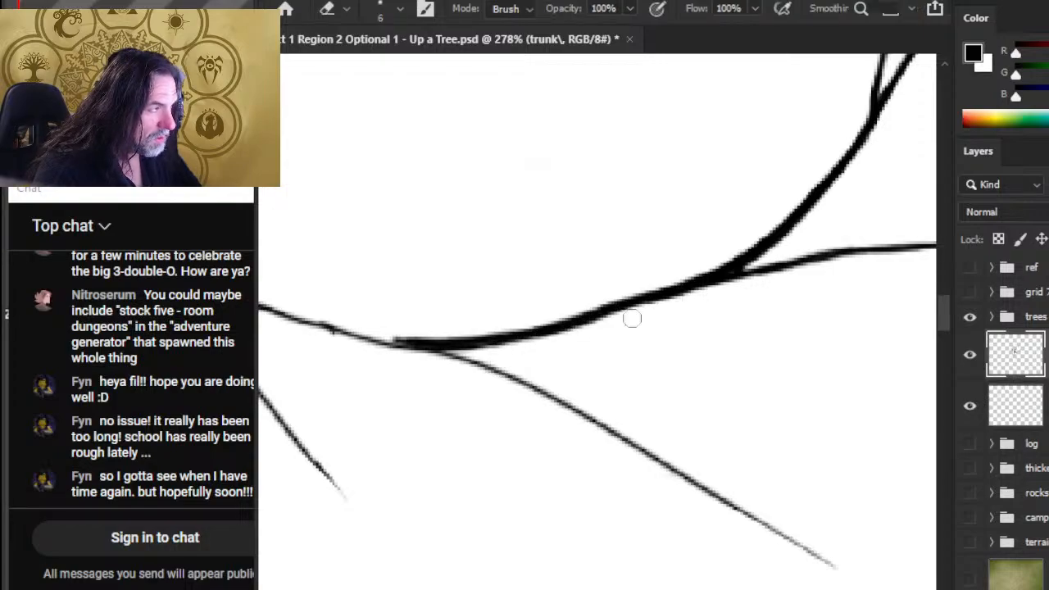
drag(674, 308, 732, 289)
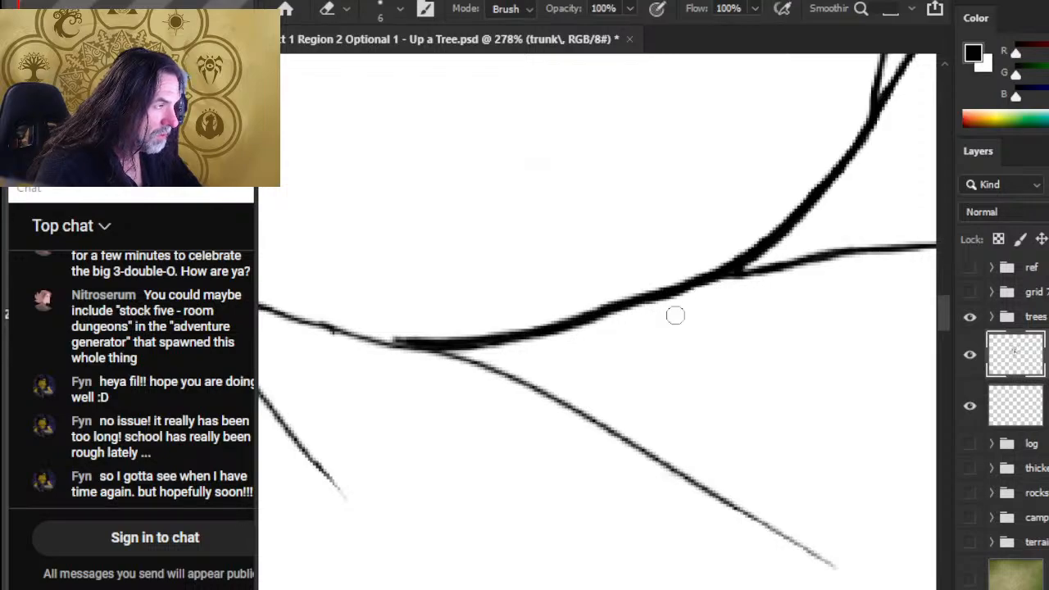
Darken the faint outer end of the horizontal twig and extend it to a fine tip
key(ctrl+space)
drag(712, 336, 643, 331)
drag(643, 331, 415, 266)
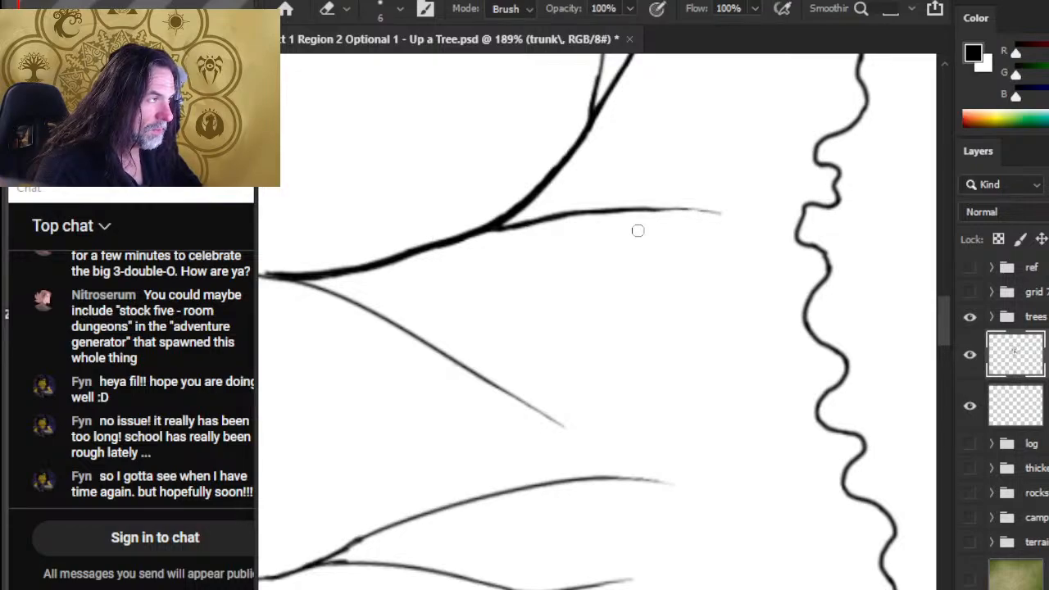
key(b)
drag(664, 212, 723, 212)
key(e)
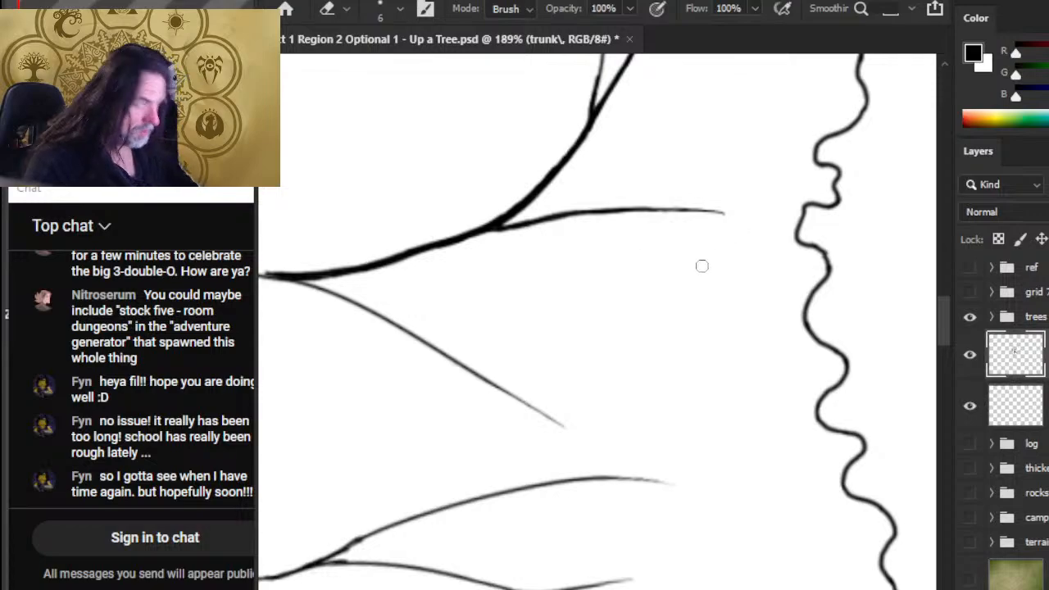
Draw a short offshoot angling up from the middle of the horizontal twig with a size 1 brush and clean up its junction
key(b)
drag(584, 211, 657, 169)
drag(574, 213, 610, 205)
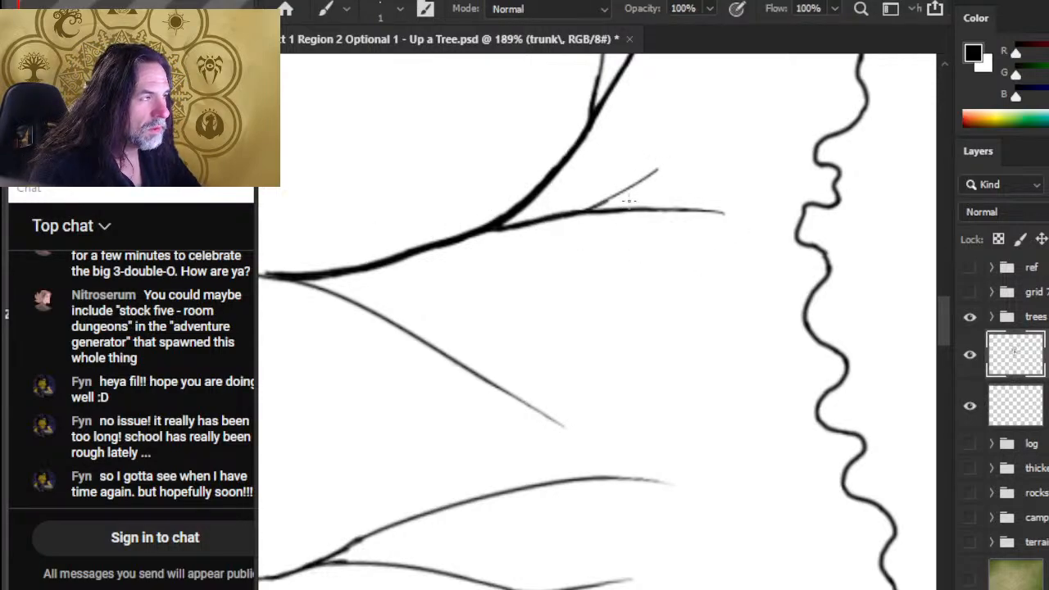
key(e)
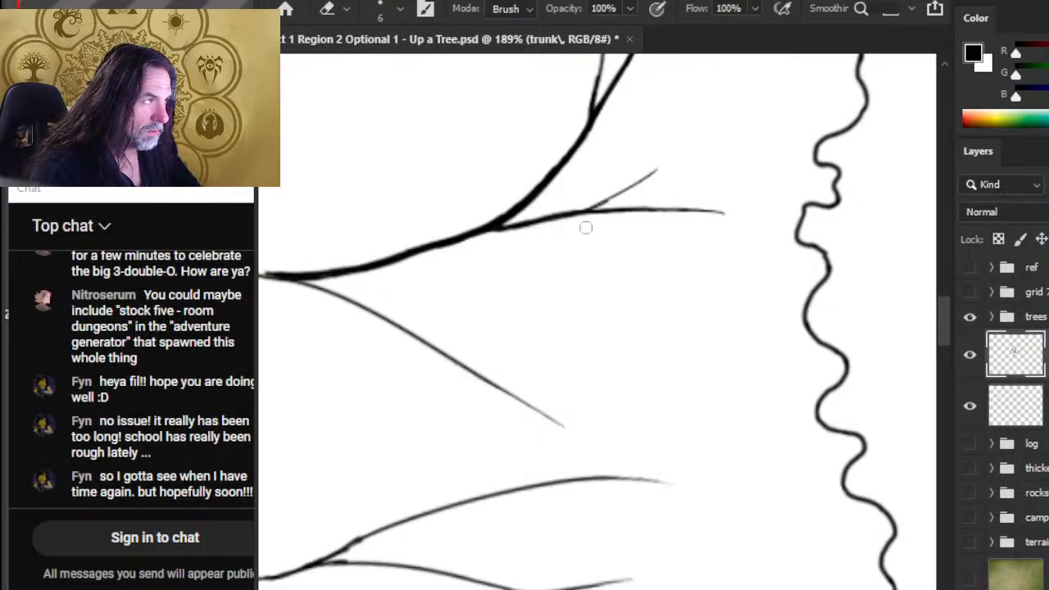
key(b)
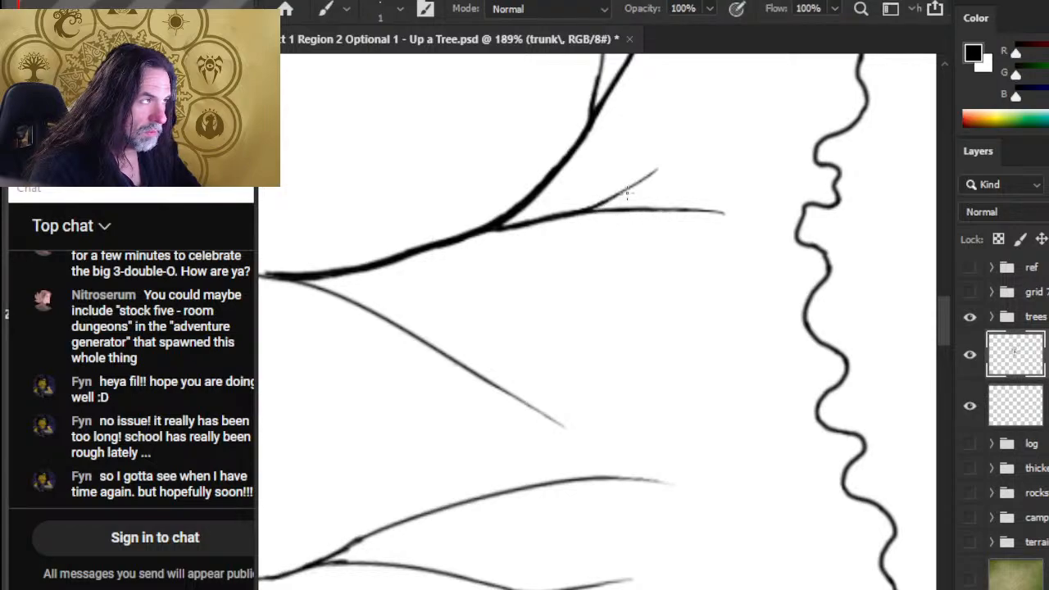
key(e)
key(b)
Thicken the horizontal twig's base and the fork below it with a size 3 brush, and trim the stem with a size 8 eraser
mouse_move(579, 215)
mouse_down()
mouse_move(523, 220)
mouse_move(549, 218)
mouse_up()
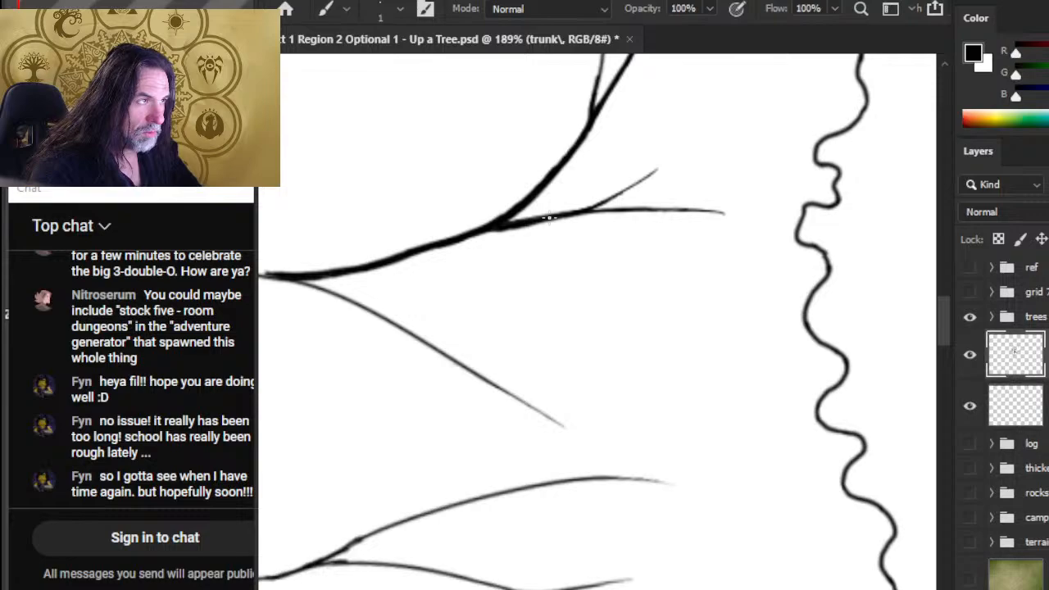
mouse_move(513, 249)
mouse_down()
mouse_move(667, 311)
mouse_move(644, 276)
mouse_move(590, 301)
mouse_up()
key(e)
key(b)
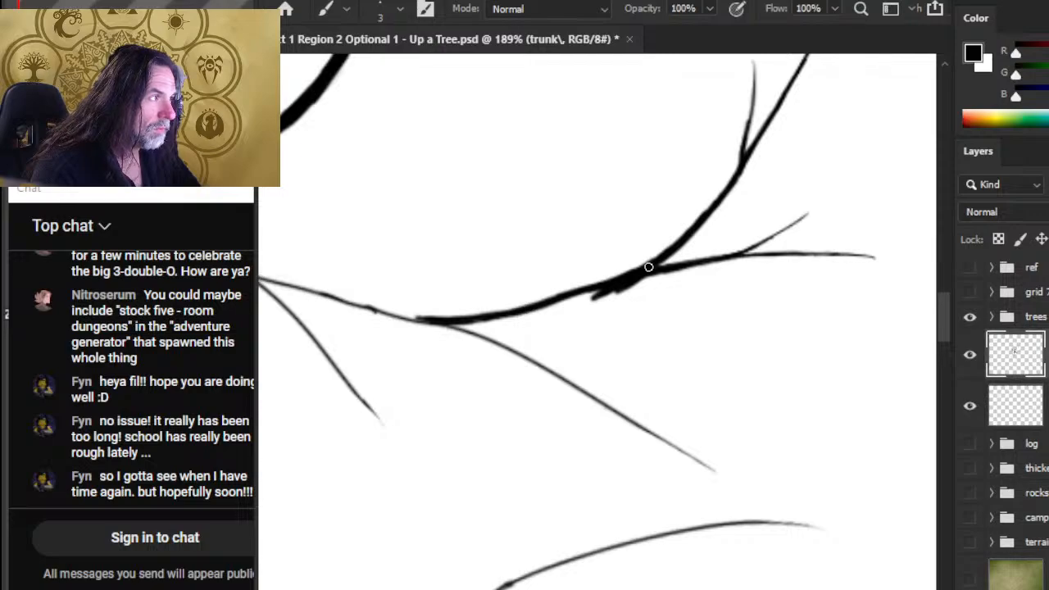
key(e)
mouse_move(549, 290)
mouse_down()
mouse_move(602, 280)
mouse_move(630, 261)
mouse_up()
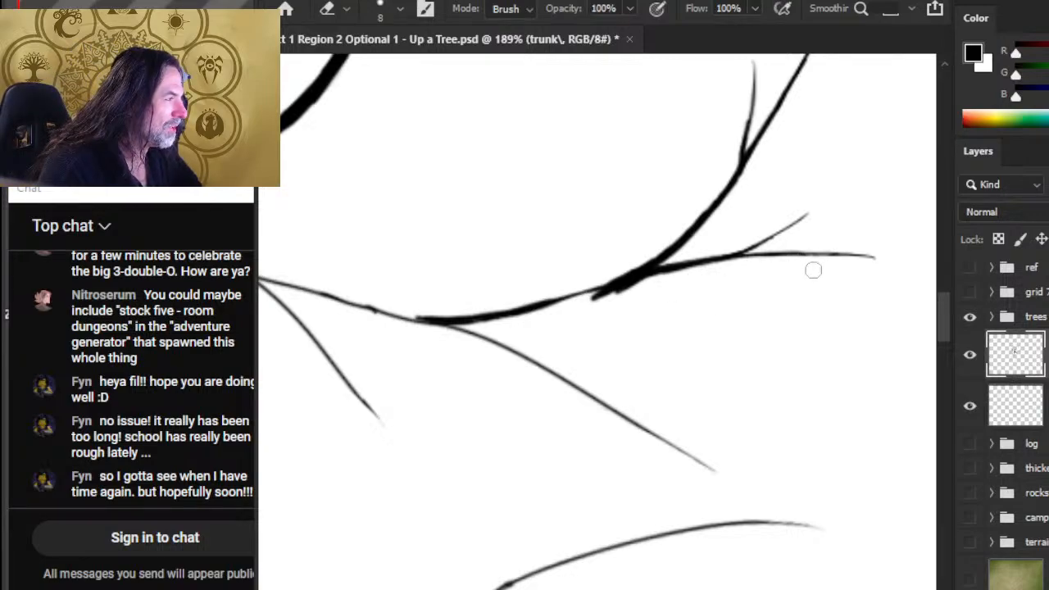
Reinforce the junction of the horizontal twig's offshoot with size 1 and 2 brushes and trim its underside
key(b)
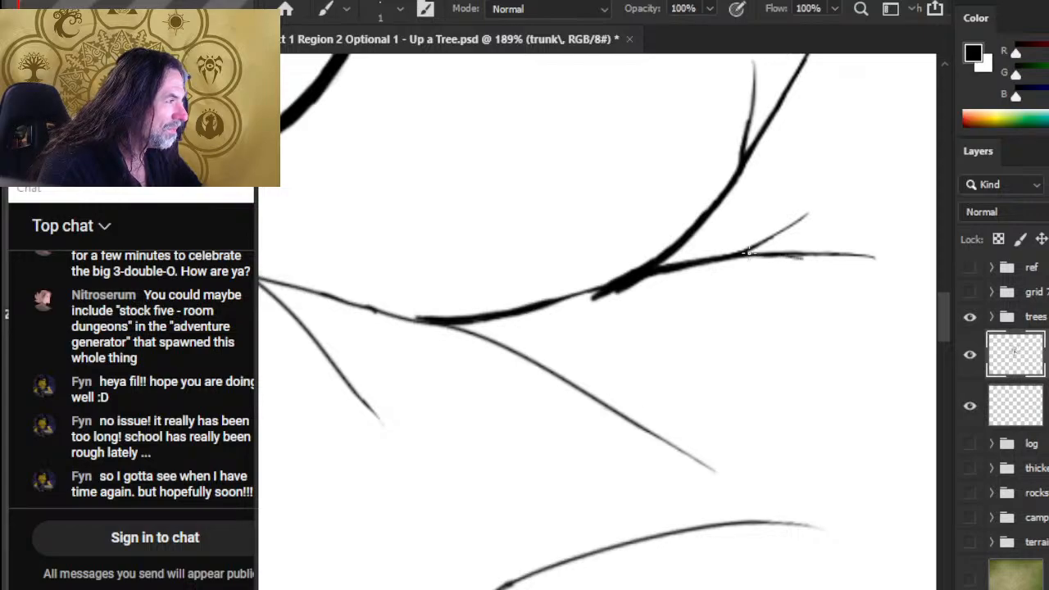
key(e)
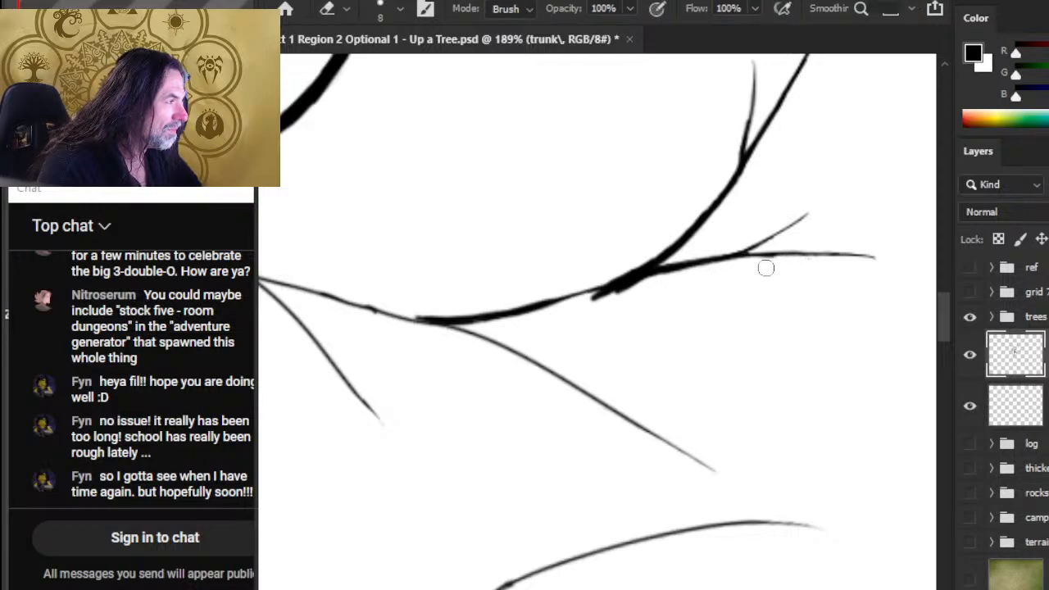
key(b)
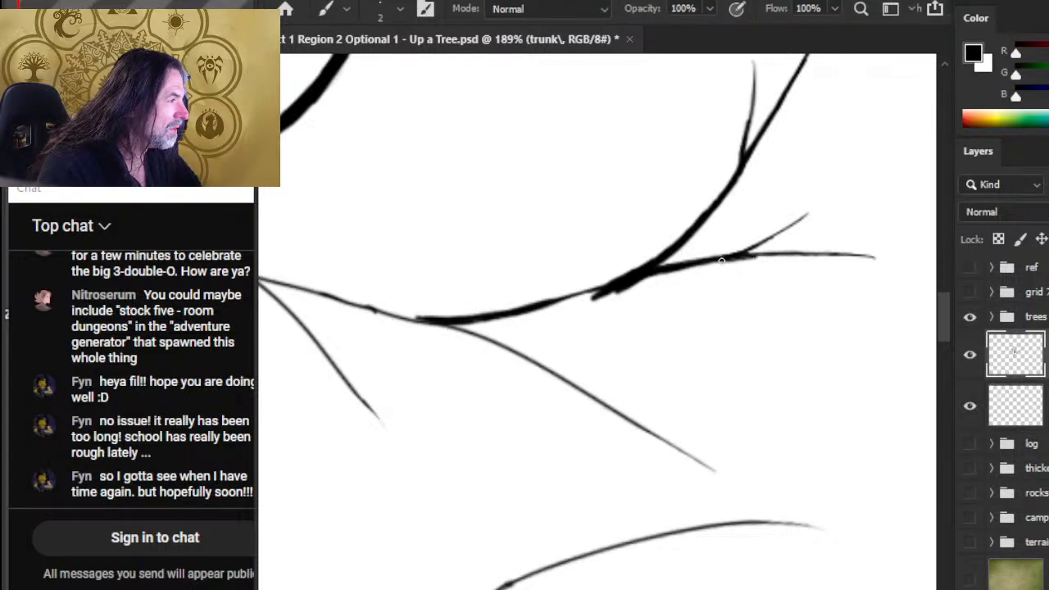
key(e)
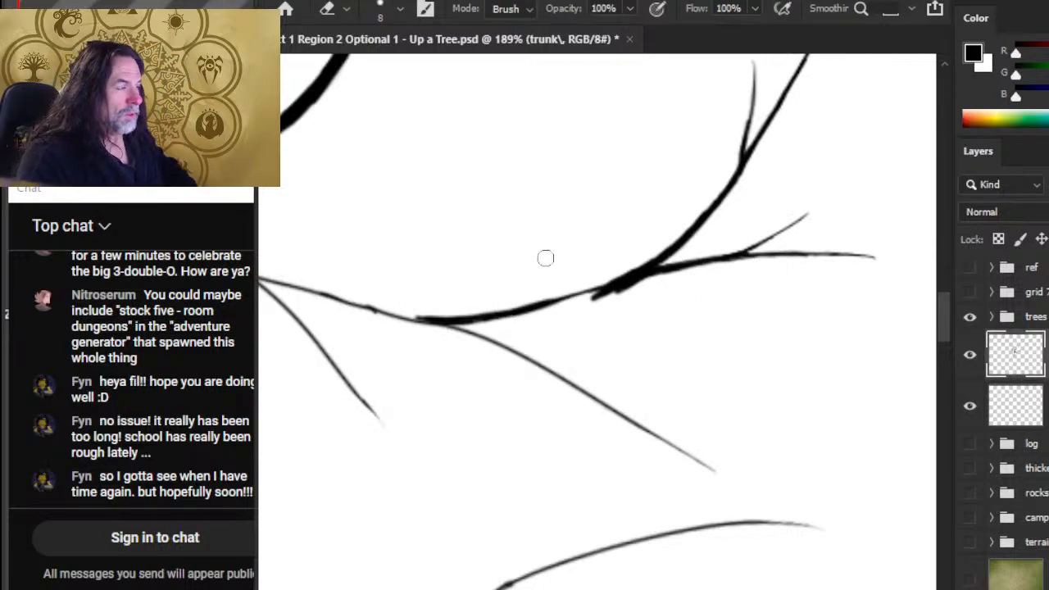
Trim the thickened fork and rebuild the stem just below it with a size 2 brush
key(b)
key(e)
drag(646, 261, 592, 290)
key(b)
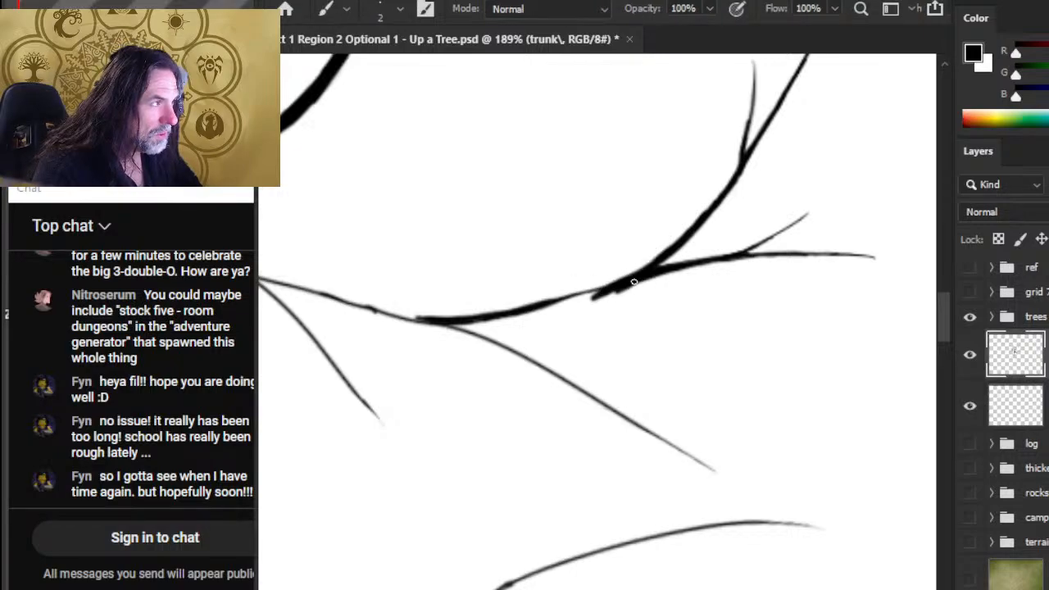
drag(666, 272, 532, 313)
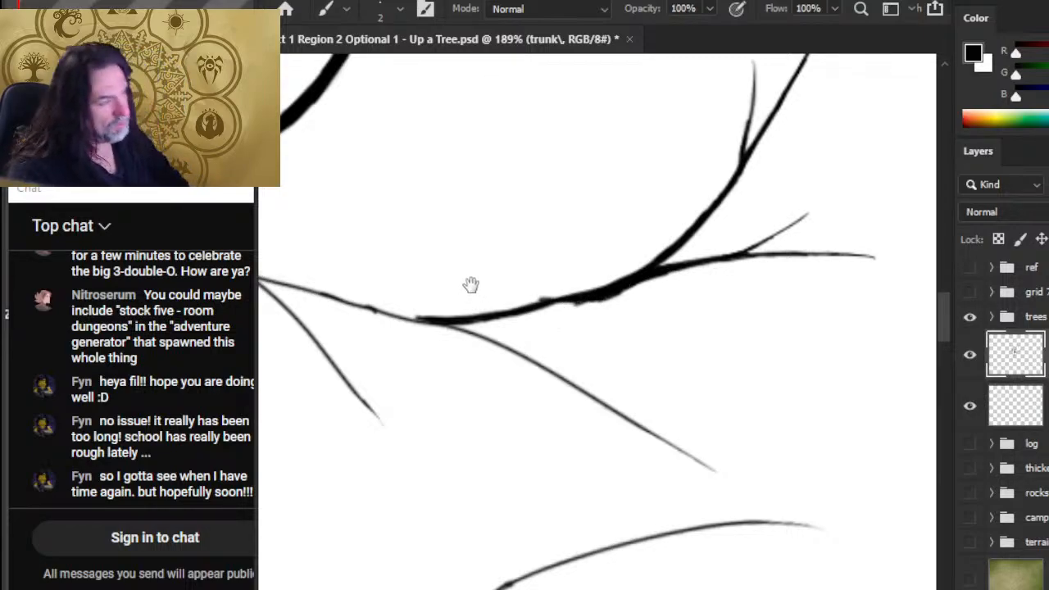
Blend the thickened stem's end into the thin parent branch where the downward twig splits off
drag(470, 285, 538, 279)
mouse_move(479, 310)
mouse_down()
mouse_move(461, 307)
mouse_move(540, 317)
mouse_up()
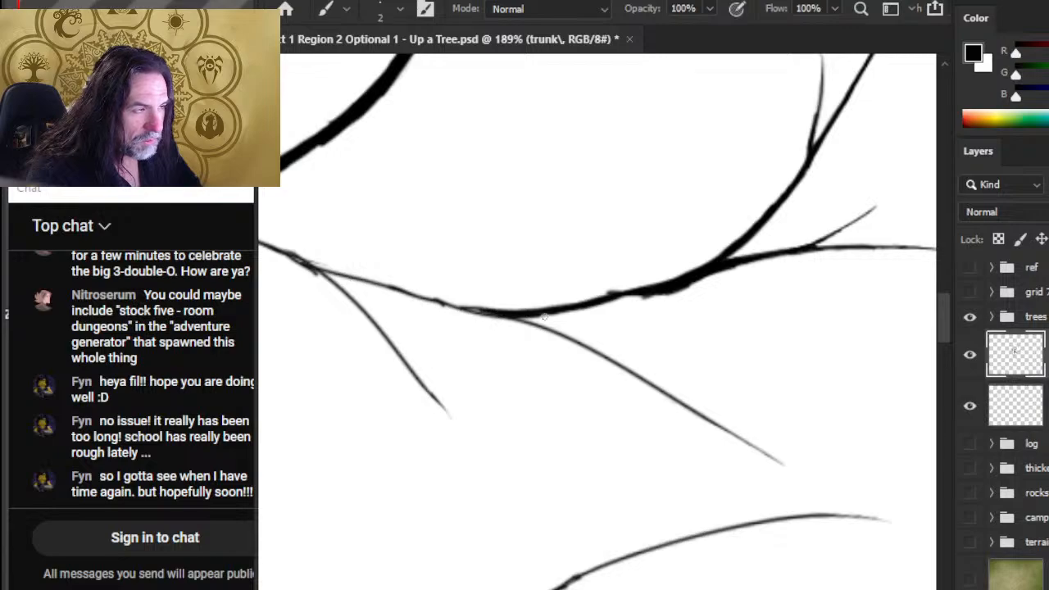
key(e)
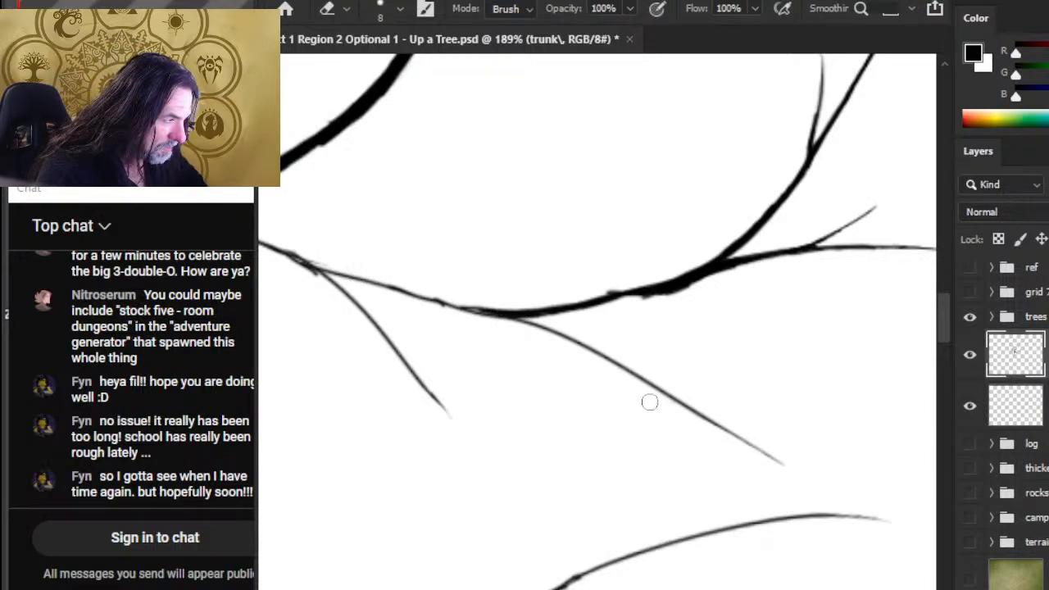
key(b)
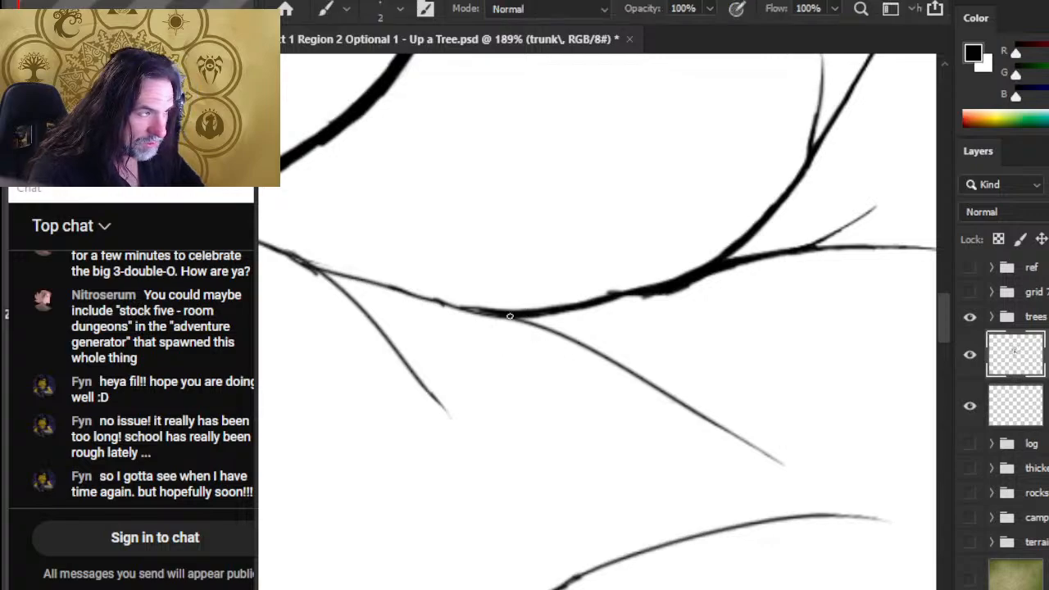
Thicken the upper part of the downward twig with a size 2 brush and trim its underside with a size 8 eraser
drag(524, 317, 655, 391)
key(e)
drag(582, 368, 639, 392)
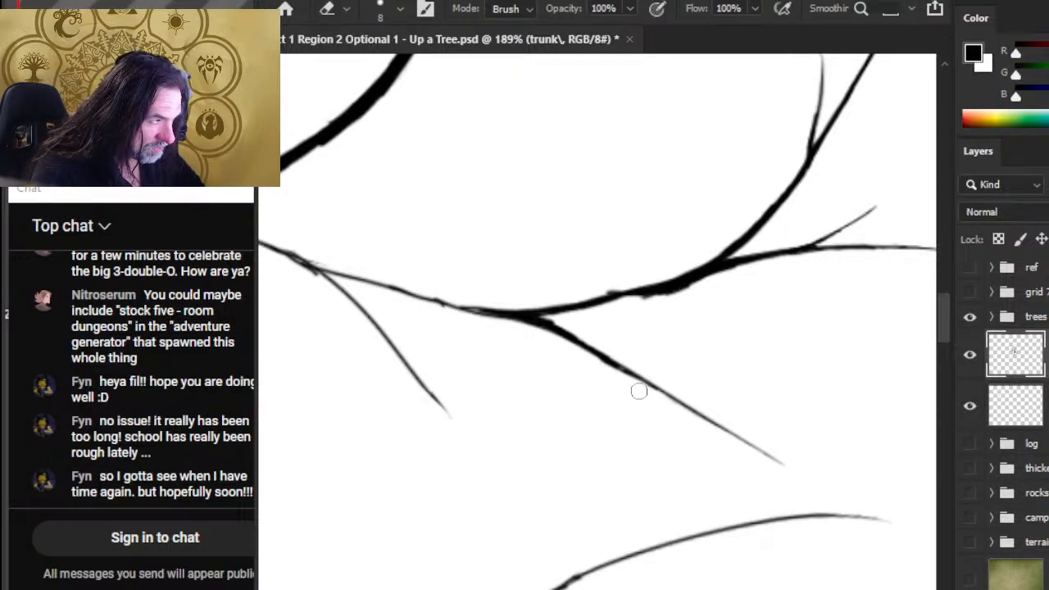
key(b)
drag(548, 324, 588, 346)
key(e)
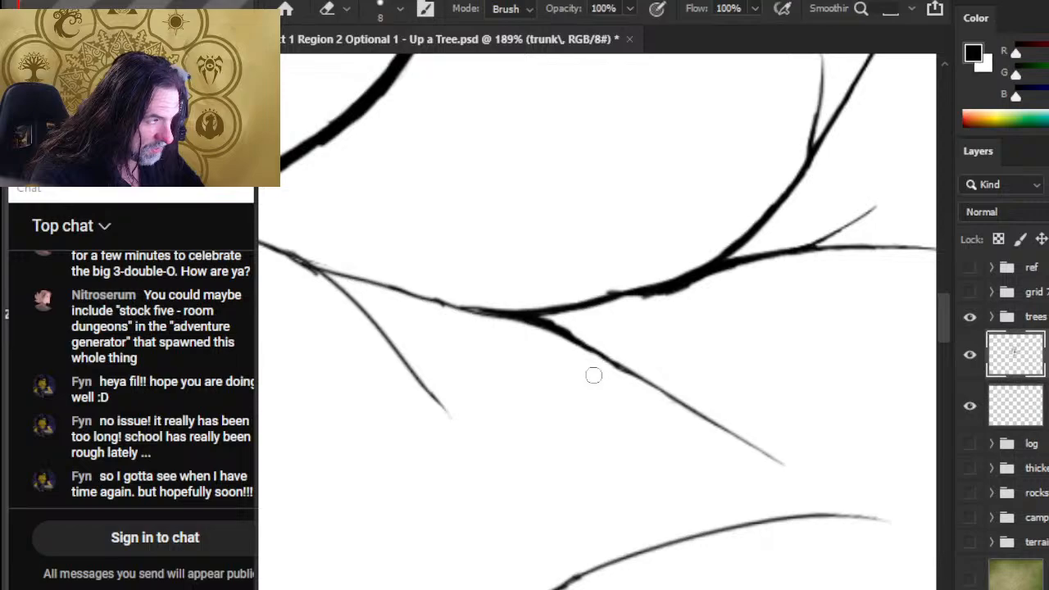
Carry the thickening further along the downward twig, trim both edges into a taper, and touch up its junction
key(b)
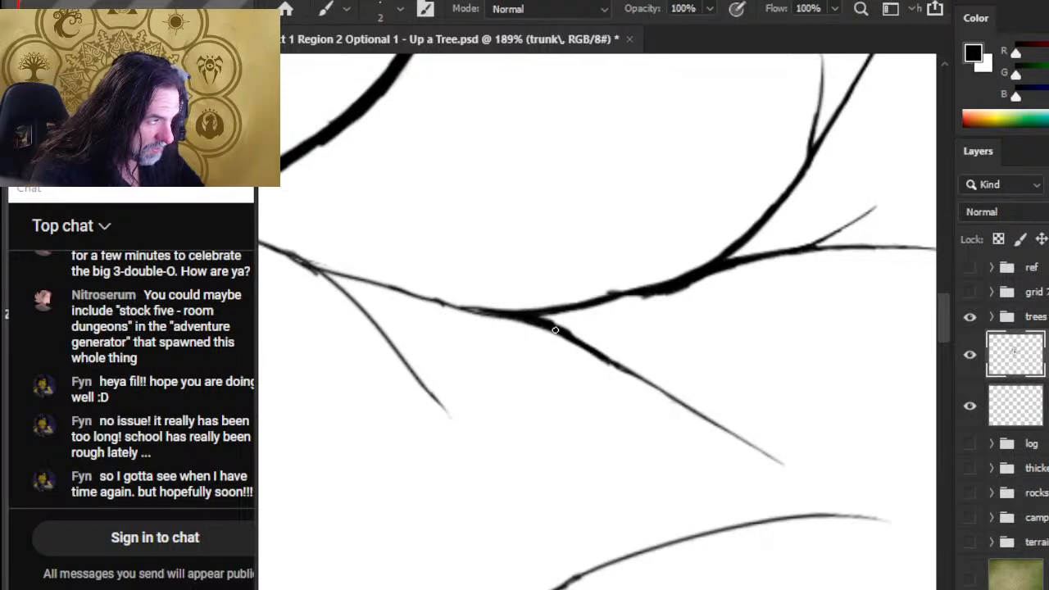
drag(636, 375, 670, 396)
key(e)
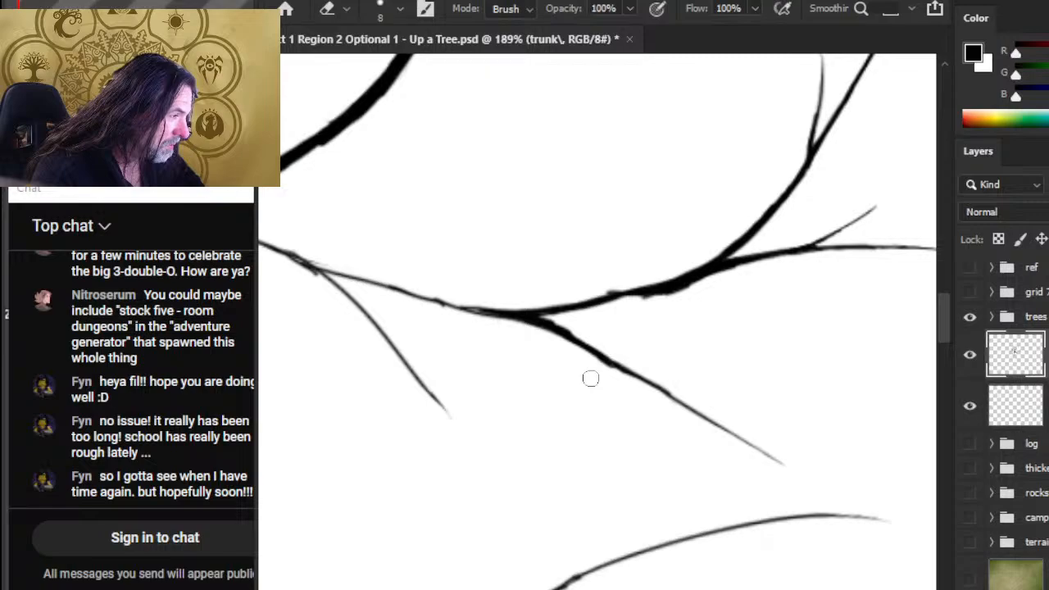
drag(590, 377, 663, 398)
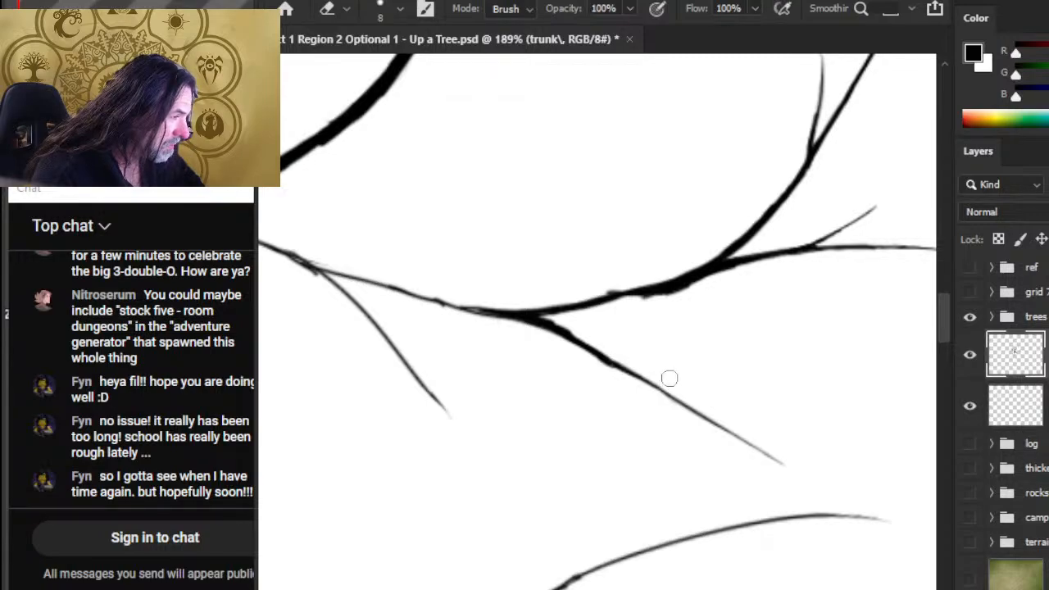
mouse_move(669, 377)
mouse_down()
mouse_move(565, 331)
mouse_move(629, 373)
mouse_up()
key(b)
key(e)
key(b)
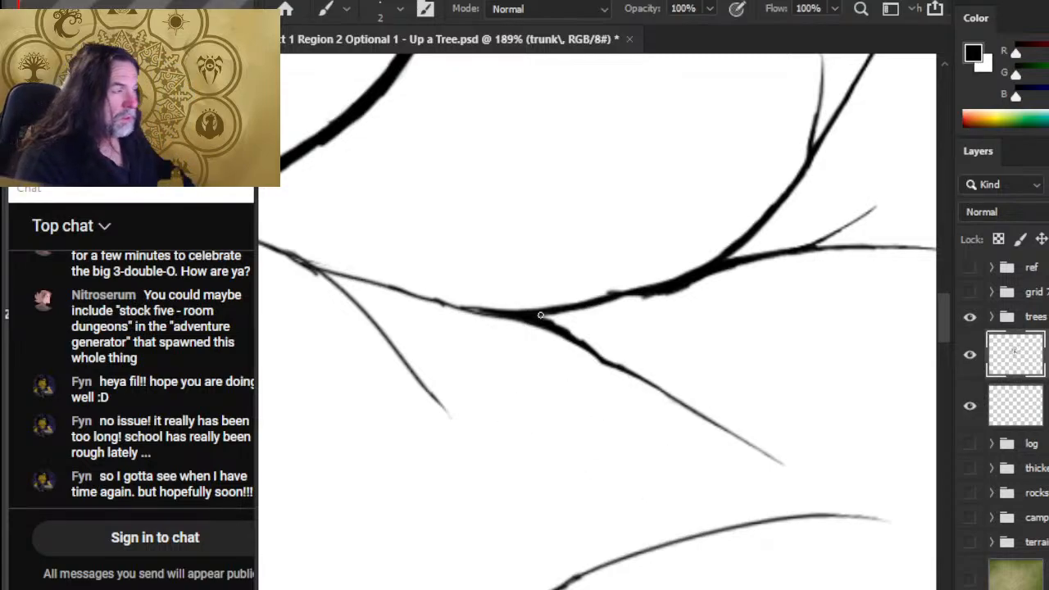
Smooth the stem's underside below the upper fork and reinforce the base of the horizontal twig's offshoot
key(e)
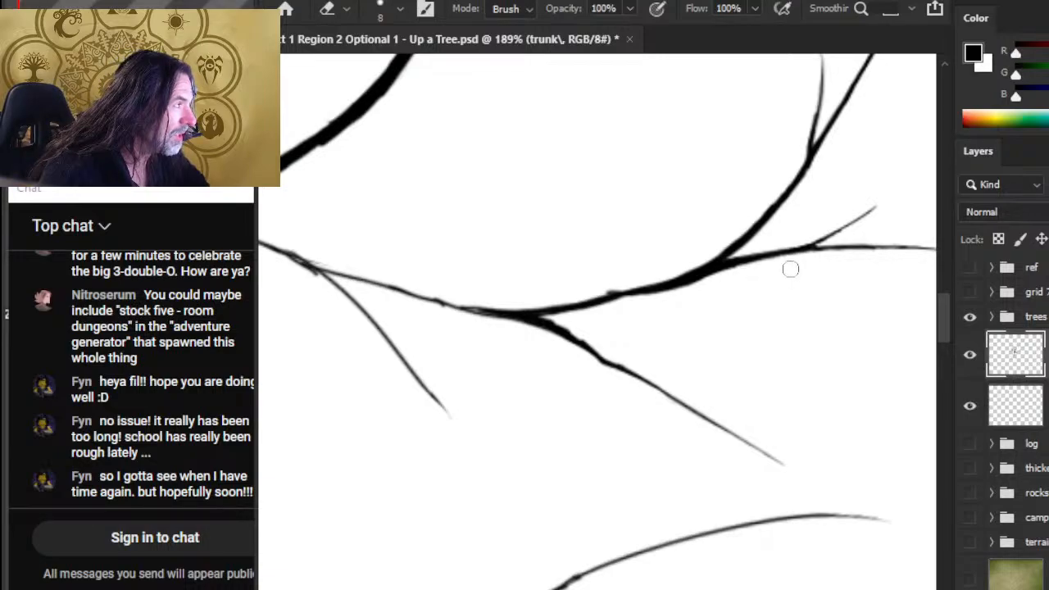
key(b)
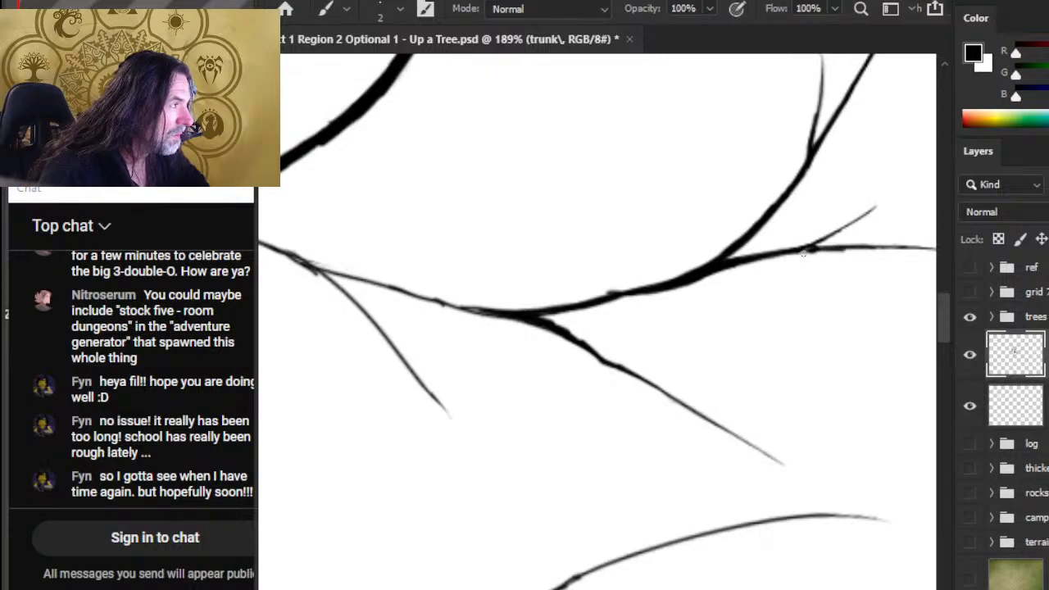
key(e)
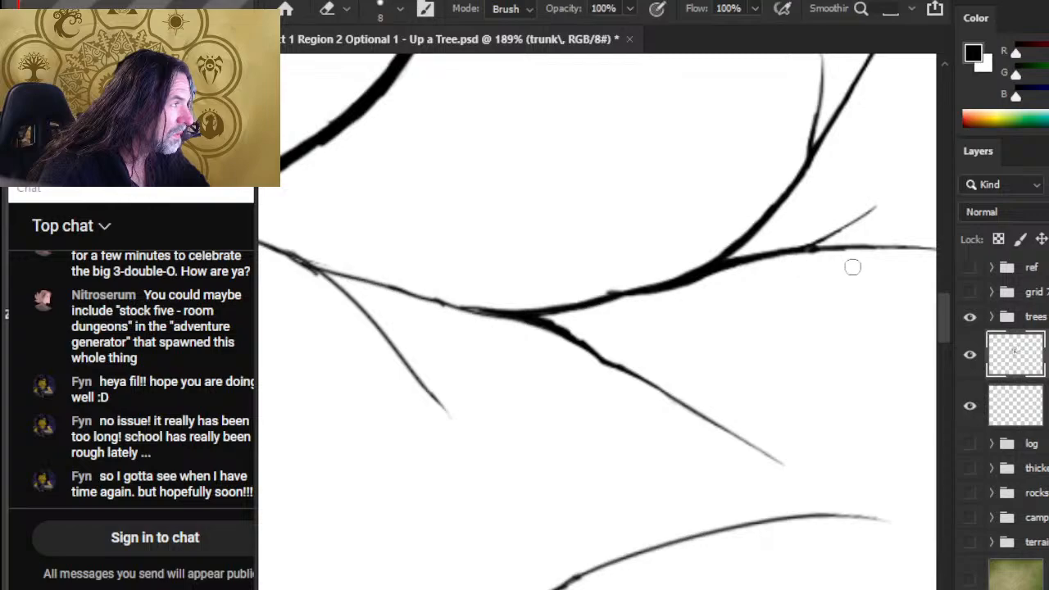
Build up the stem's upper edge between the two forks with a size 2 brush and touch it up with the eraser
key(z)
drag(819, 288, 761, 358)
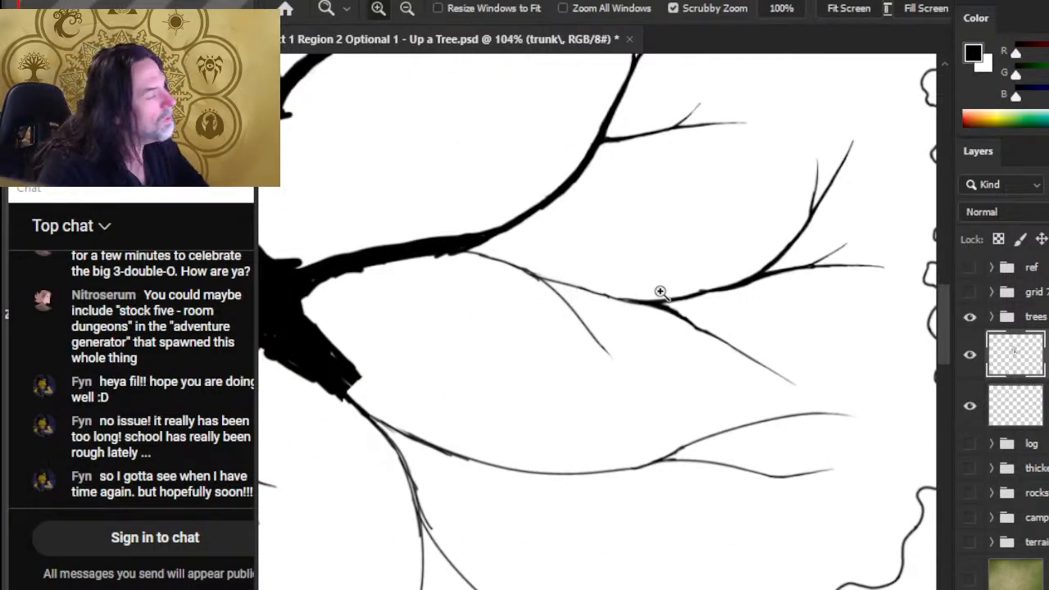
key(b)
drag(660, 301, 748, 279)
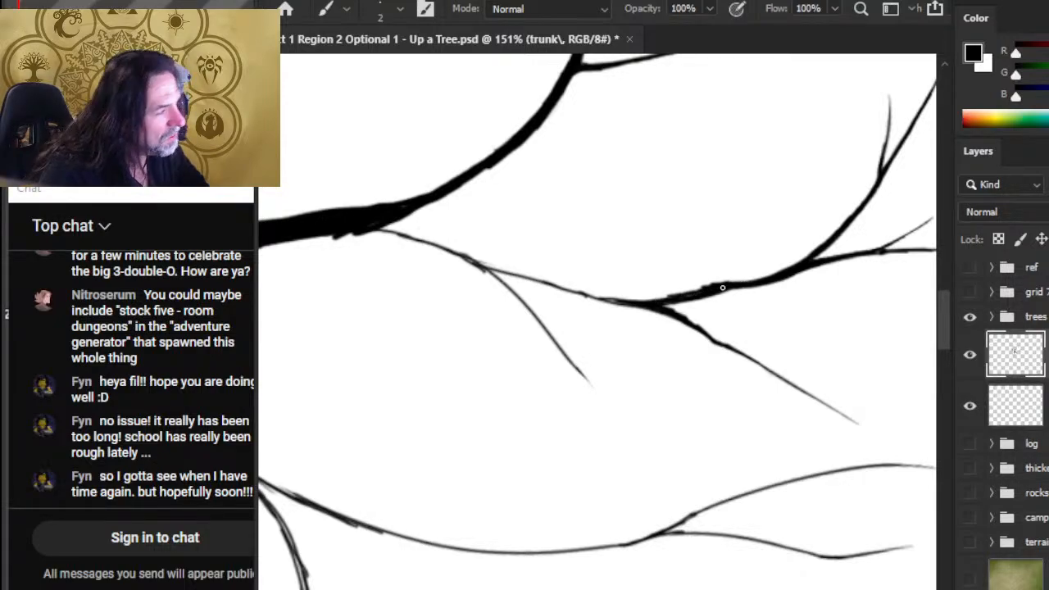
mouse_move(719, 289)
mouse_down()
mouse_move(659, 298)
mouse_move(711, 300)
mouse_move(690, 312)
mouse_move(711, 286)
mouse_up()
key(e)
key(b)
key(e)
click(699, 300)
key(b)
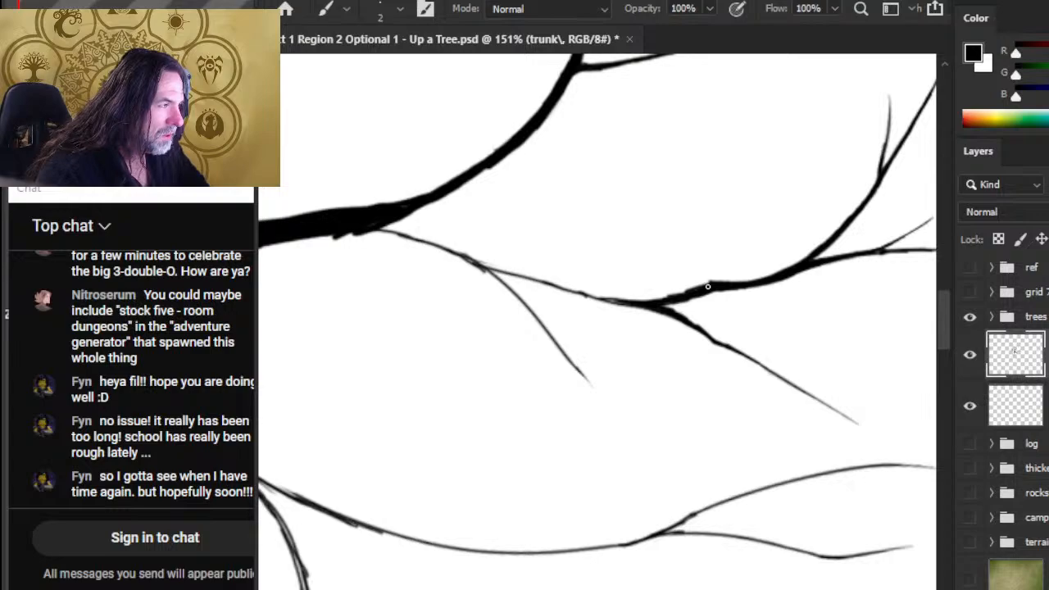
Thicken the parent branch just before the downward twig's fork and smooth the stem's upper edge with the eraser
mouse_move(643, 301)
mouse_down()
mouse_move(580, 290)
mouse_move(659, 297)
mouse_up()
key(e)
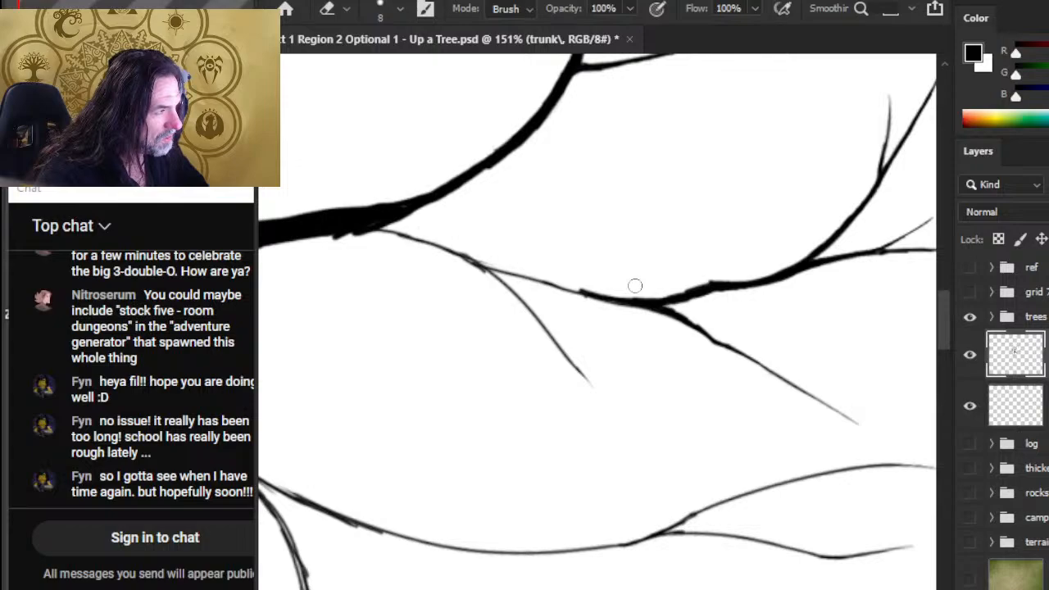
mouse_move(677, 291)
mouse_down()
mouse_move(719, 280)
mouse_move(707, 284)
mouse_up()
drag(665, 294, 681, 293)
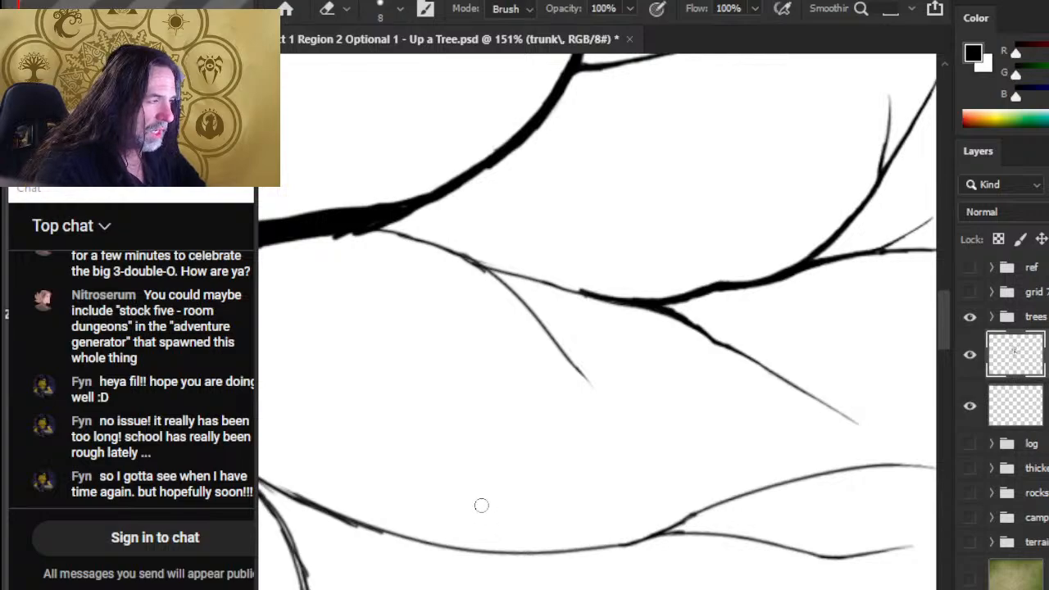
key(bracketright)
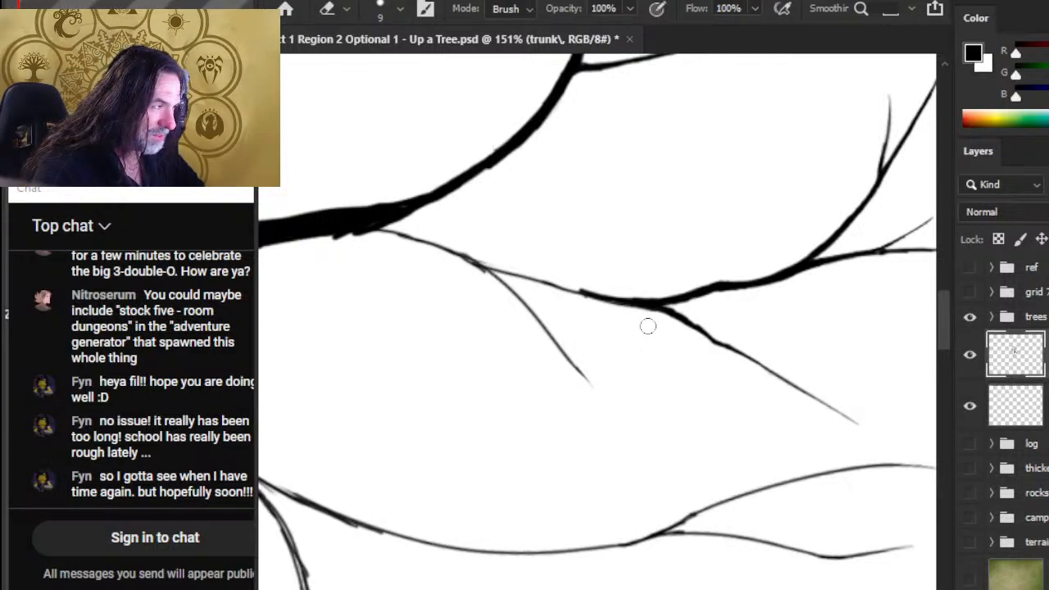
Reinforce the base of the downward twig where it leaves the stem, alternating a size 2 brush with the eraser
key(b)
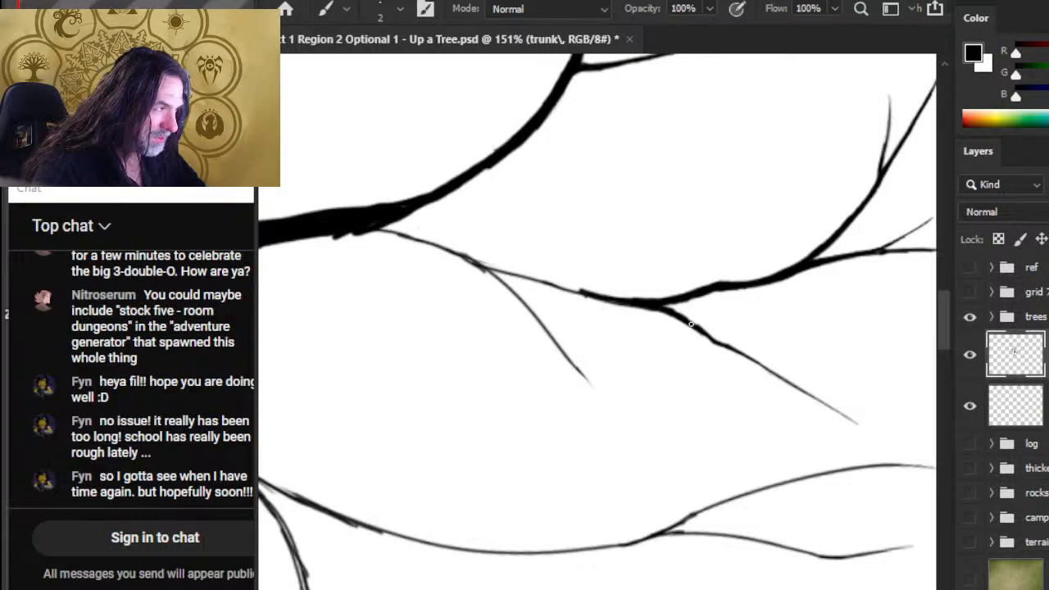
key(e)
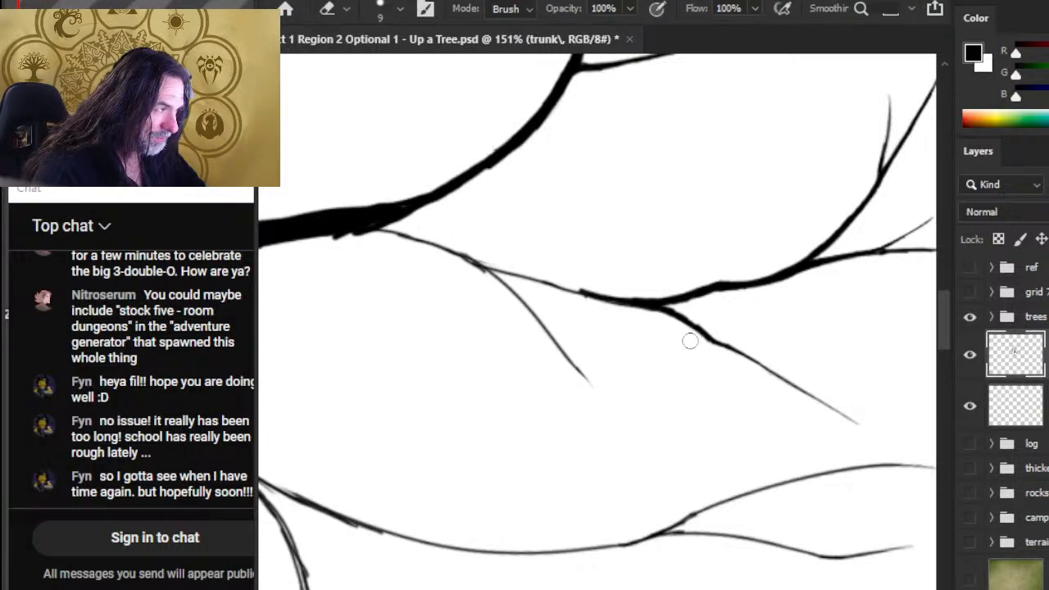
key(b)
mouse_move(686, 319)
mouse_down()
mouse_move(639, 309)
mouse_move(711, 324)
mouse_move(654, 312)
mouse_move(684, 302)
mouse_move(676, 304)
mouse_up()
key(e)
key(b)
key(e)
key(b)
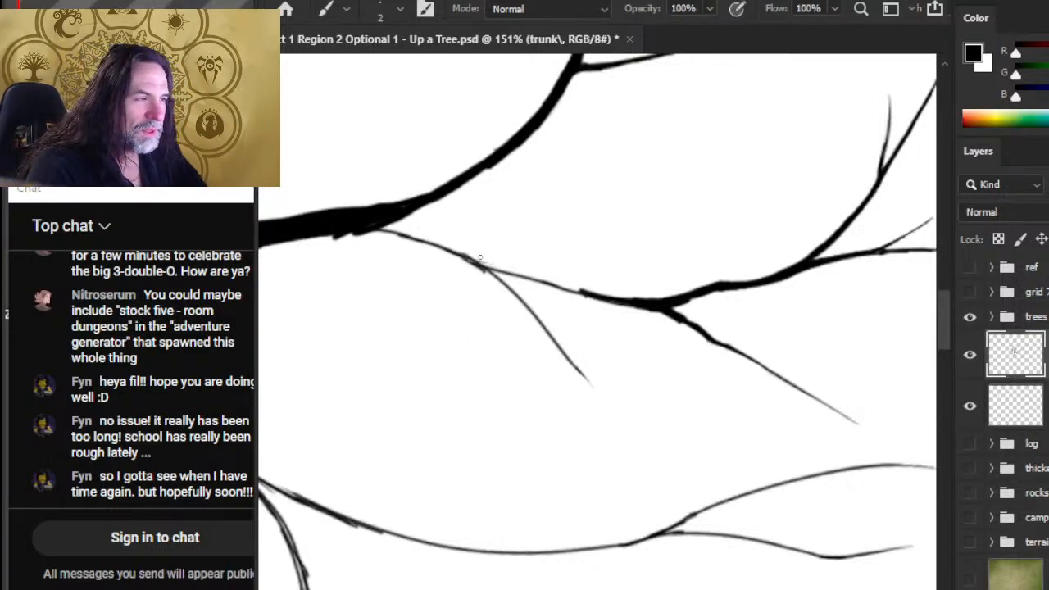
Thicken the stem between the thin downward twig's fork and the next fork along it, and touch up its edges
drag(472, 258, 598, 294)
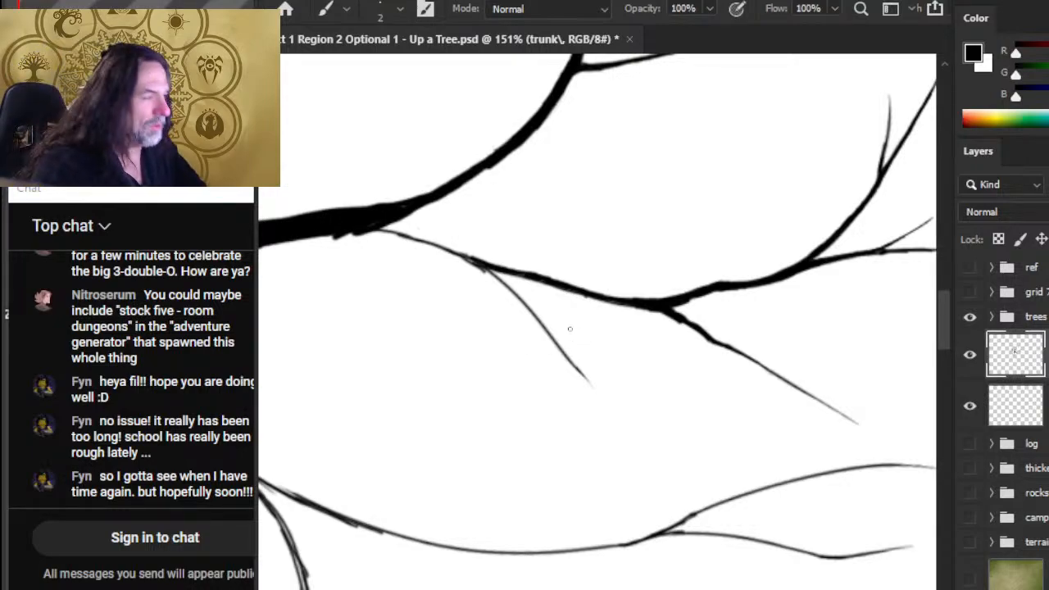
key(e)
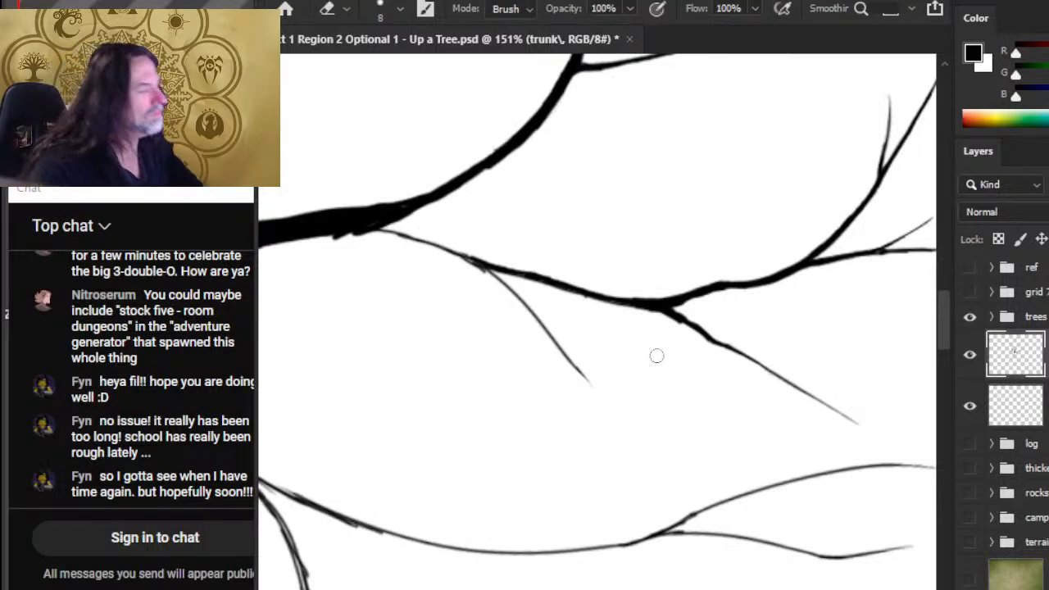
key(b)
key(e)
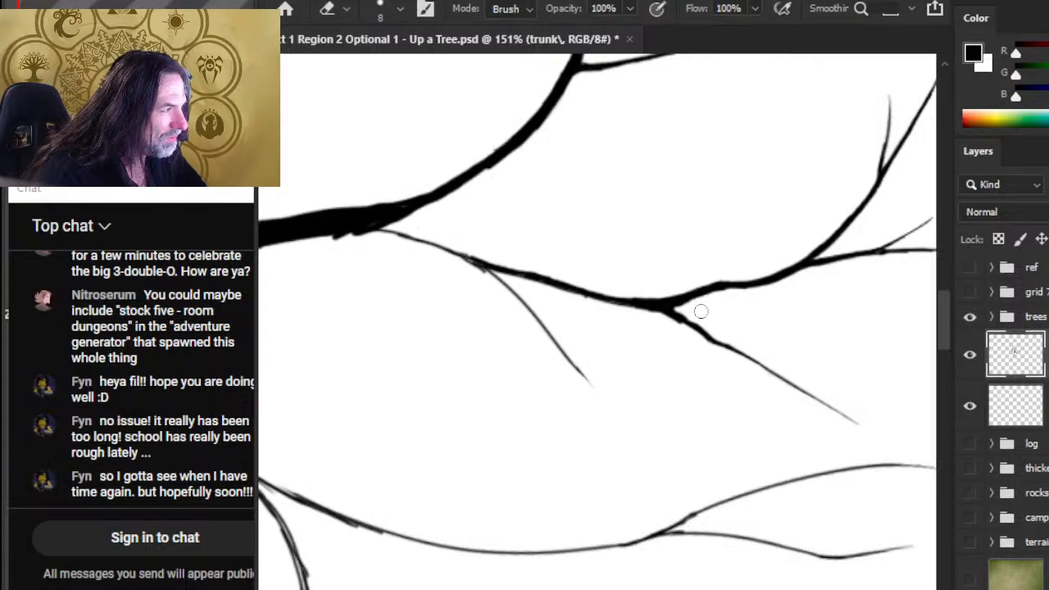
Add a short twig curving upward from the stem's upper bend just past the fork, and thicken and trim its base
key(z)
drag(753, 321, 694, 319)
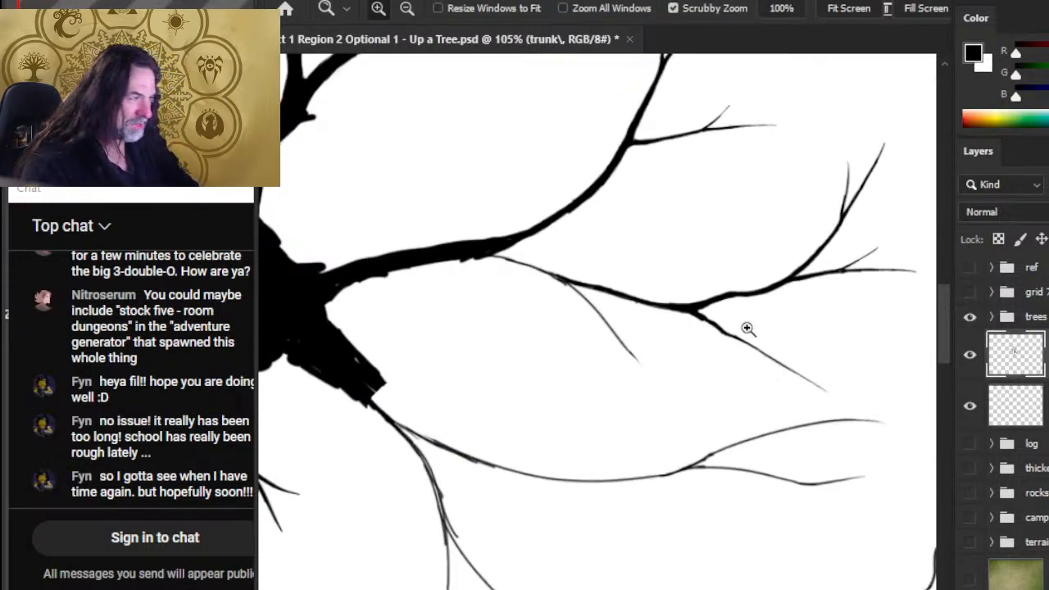
drag(775, 316, 833, 315)
key(b)
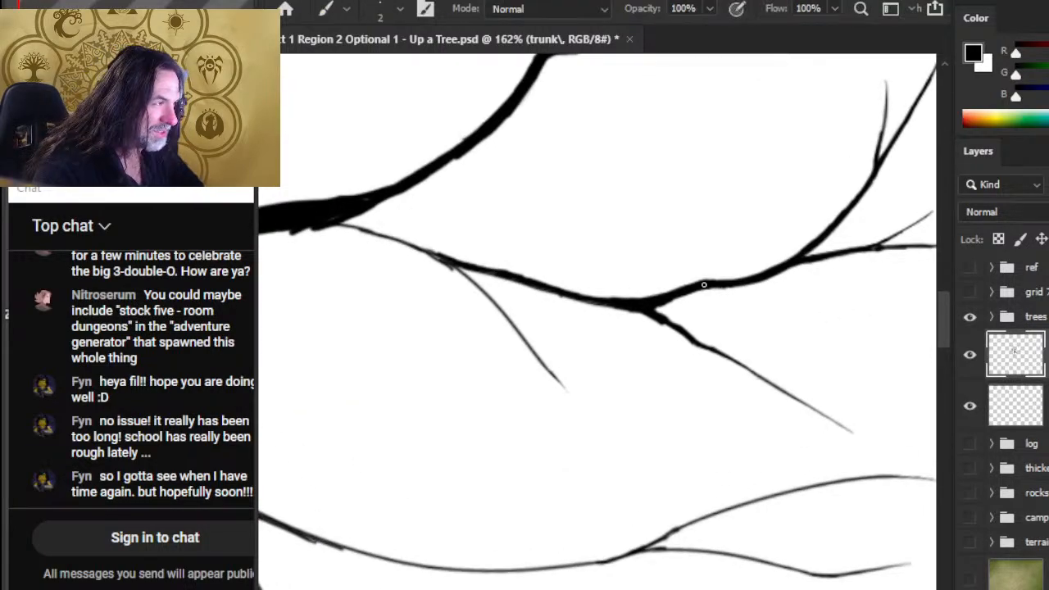
mouse_move(704, 284)
mouse_down()
mouse_move(655, 288)
mouse_move(748, 226)
mouse_move(742, 235)
mouse_up()
key(e)
key(b)
key(e)
key(b)
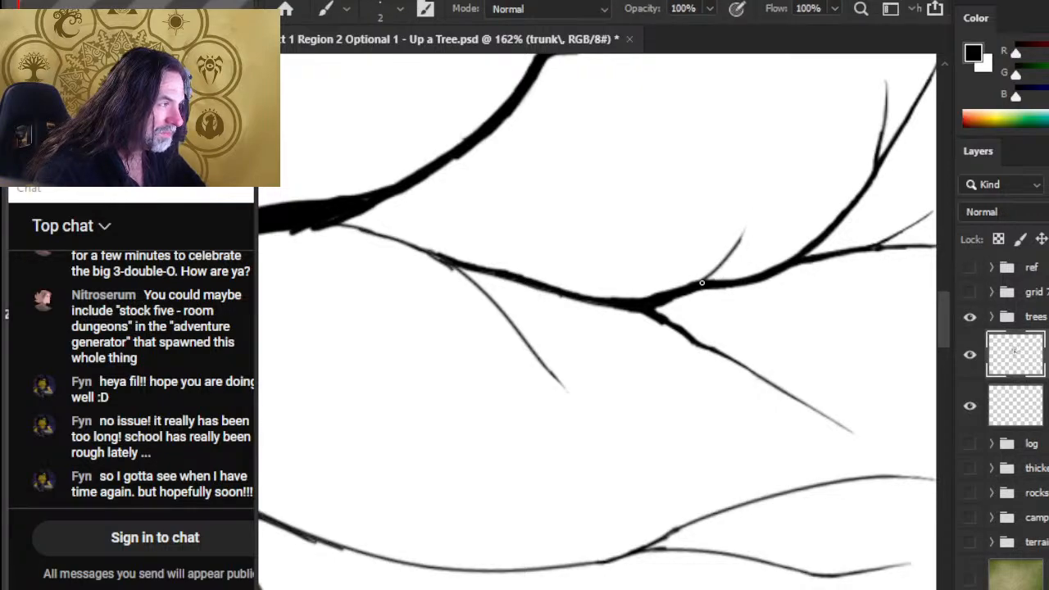
drag(701, 282, 723, 249)
key(e)
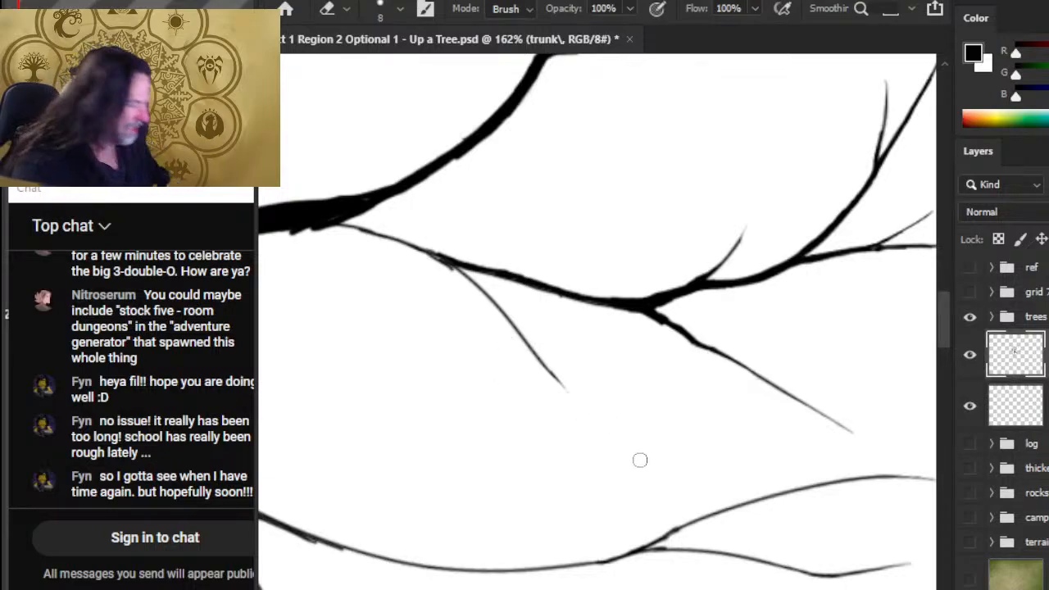
Thicken the stem from the main right-hand limb to its first fork, filling and smoothing the junction with the limb
key(z)
mouse_move(568, 442)
mouse_down()
mouse_move(533, 404)
mouse_move(584, 370)
mouse_up()
key(b)
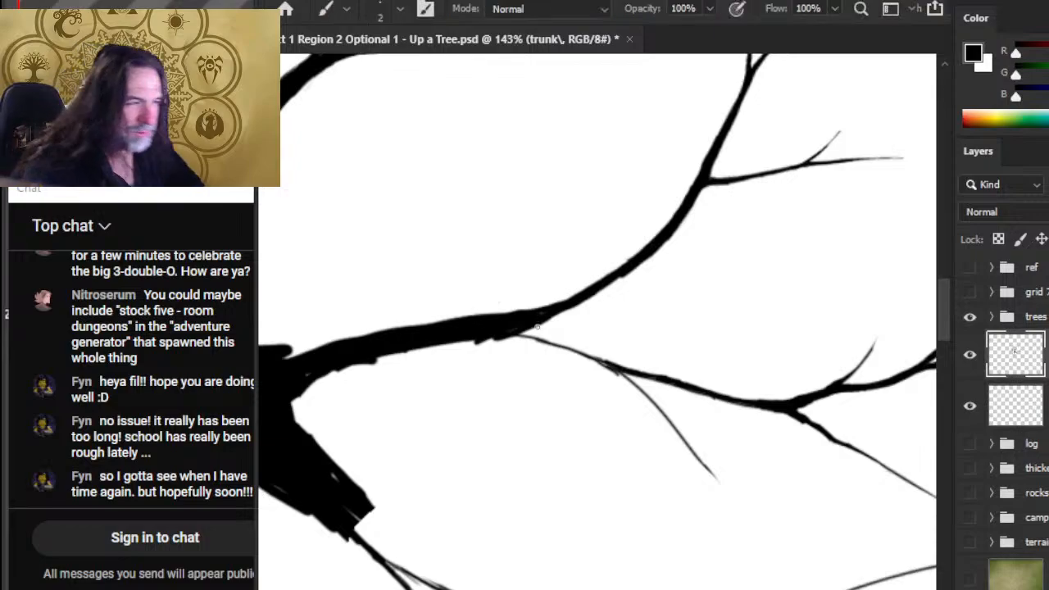
mouse_move(519, 322)
mouse_down()
mouse_move(610, 361)
mouse_move(619, 365)
mouse_move(569, 344)
mouse_move(632, 384)
mouse_move(570, 344)
mouse_move(611, 382)
mouse_up()
key(e)
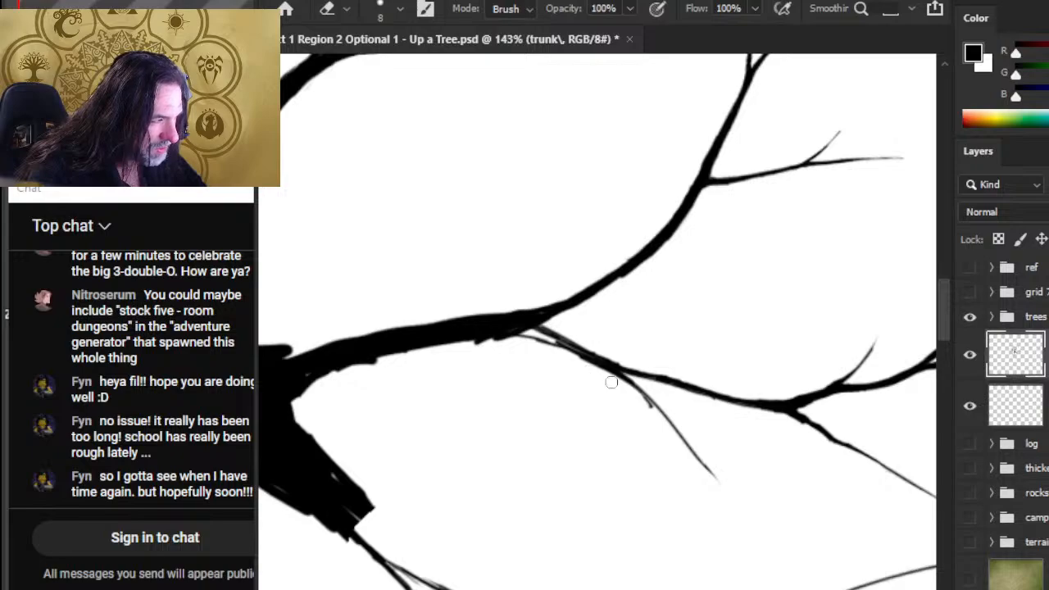
key(b)
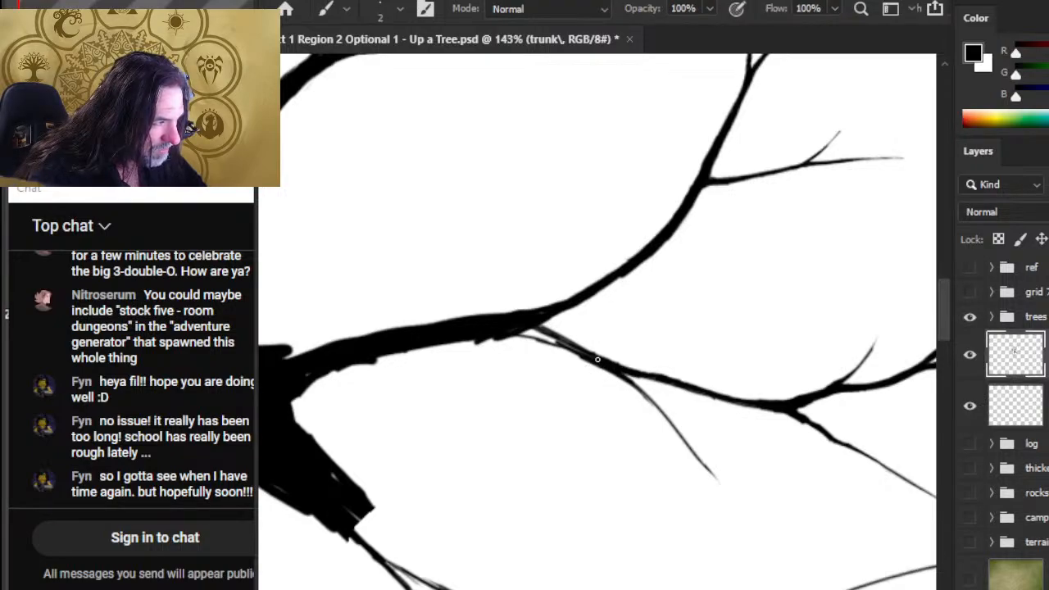
mouse_move(628, 368)
mouse_down()
mouse_move(545, 327)
mouse_move(521, 331)
mouse_move(581, 359)
mouse_move(572, 337)
mouse_move(647, 385)
mouse_up()
key(e)
key(b)
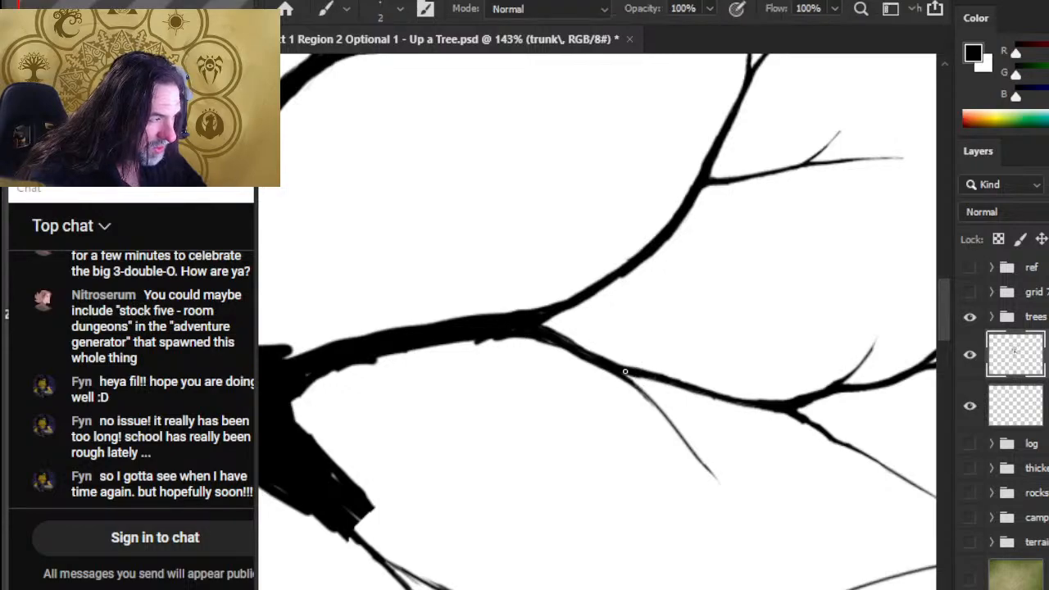
Reinforce the base of the thin downward twig at the stem's first fork and clean up its edge
mouse_move(631, 371)
mouse_down()
mouse_move(648, 397)
mouse_move(603, 380)
mouse_move(651, 398)
mouse_up()
key(e)
key(b)
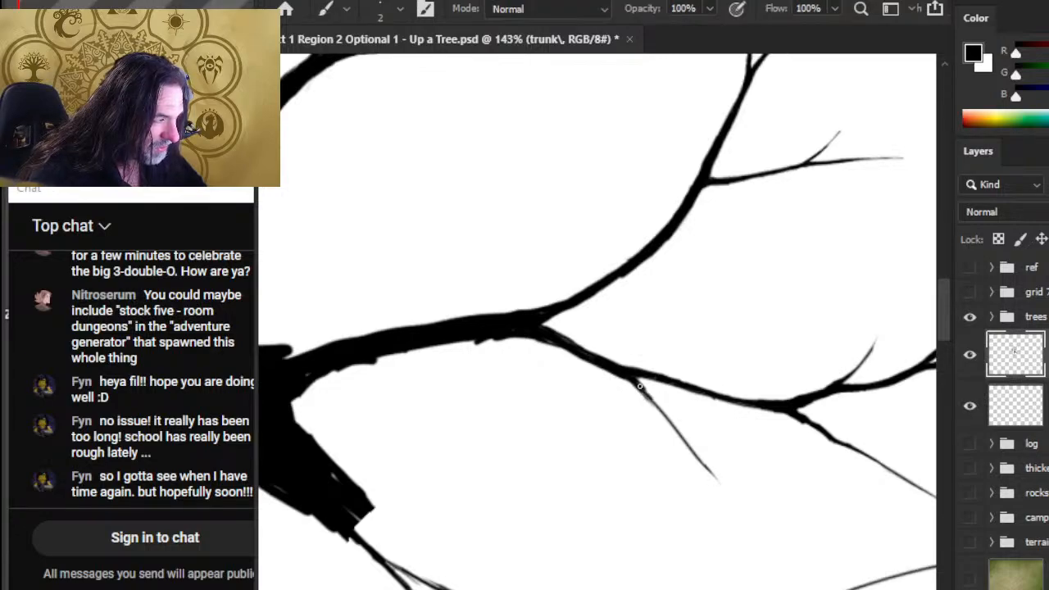
Build up the trunk's edge just above the base of the right-hand limb with the size 2 brush
key(z)
drag(669, 433, 638, 445)
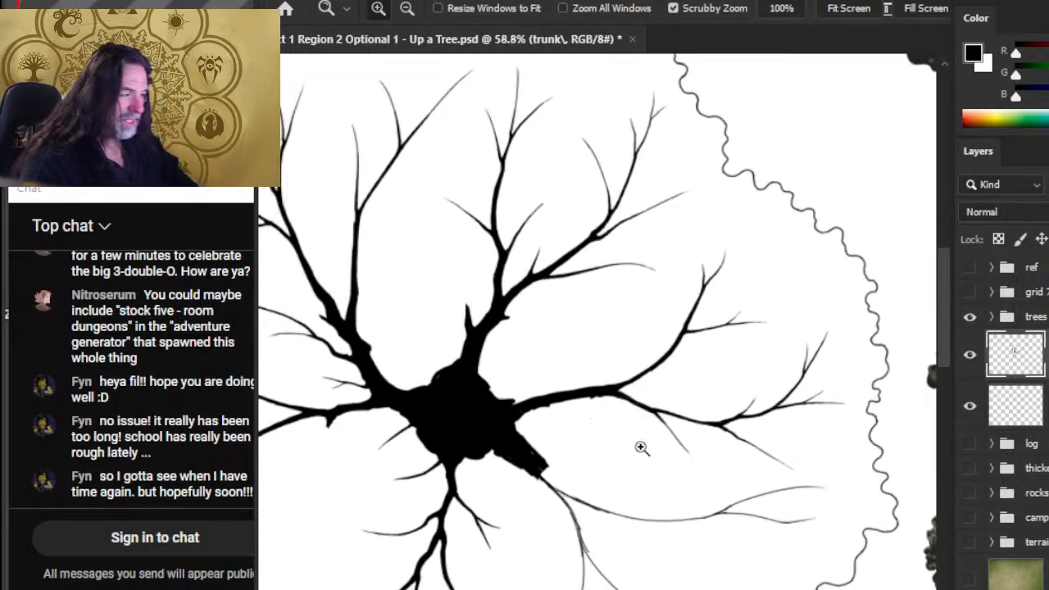
scroll(505, 437, up, 3)
key(b)
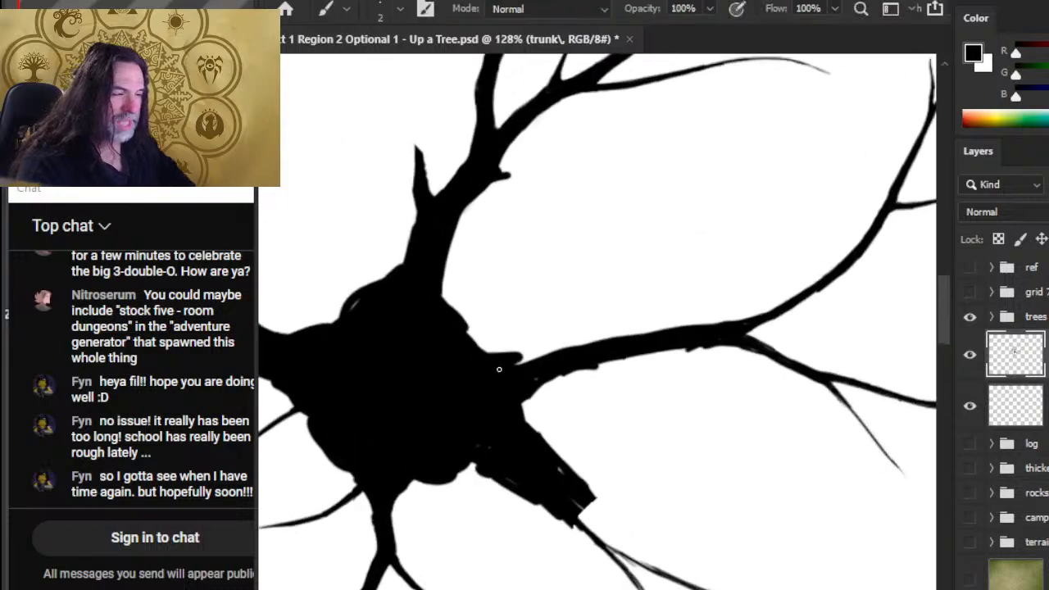
mouse_move(478, 347)
mouse_down()
mouse_move(549, 354)
mouse_move(521, 359)
mouse_up()
mouse_move(480, 348)
mouse_down()
mouse_move(540, 361)
mouse_move(449, 368)
mouse_up()
Save the map document and switch to the Chrome window with the Eberron art stream page
key(z)
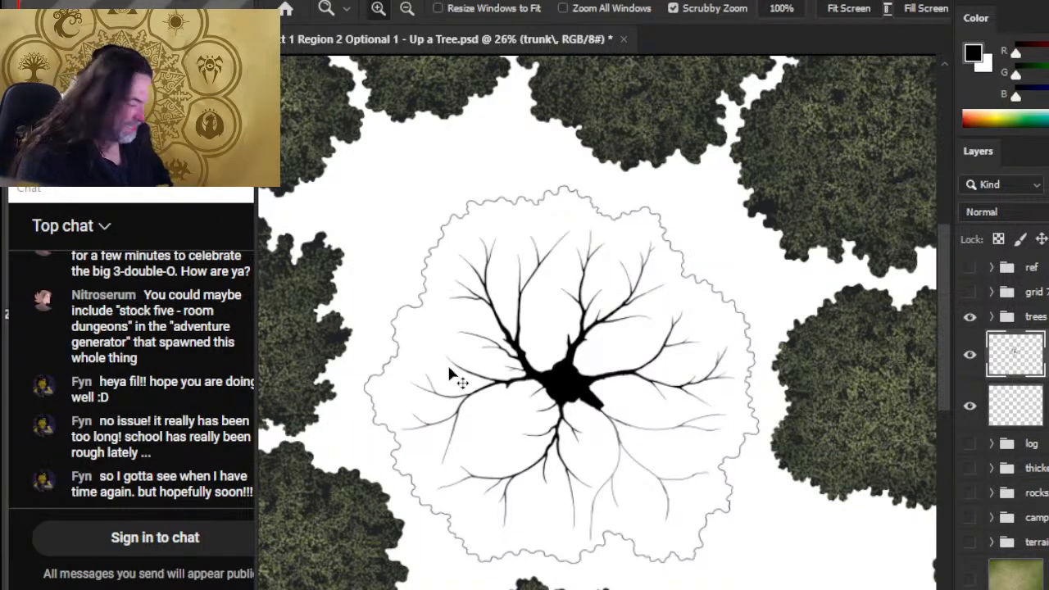
key(ctrl+s)
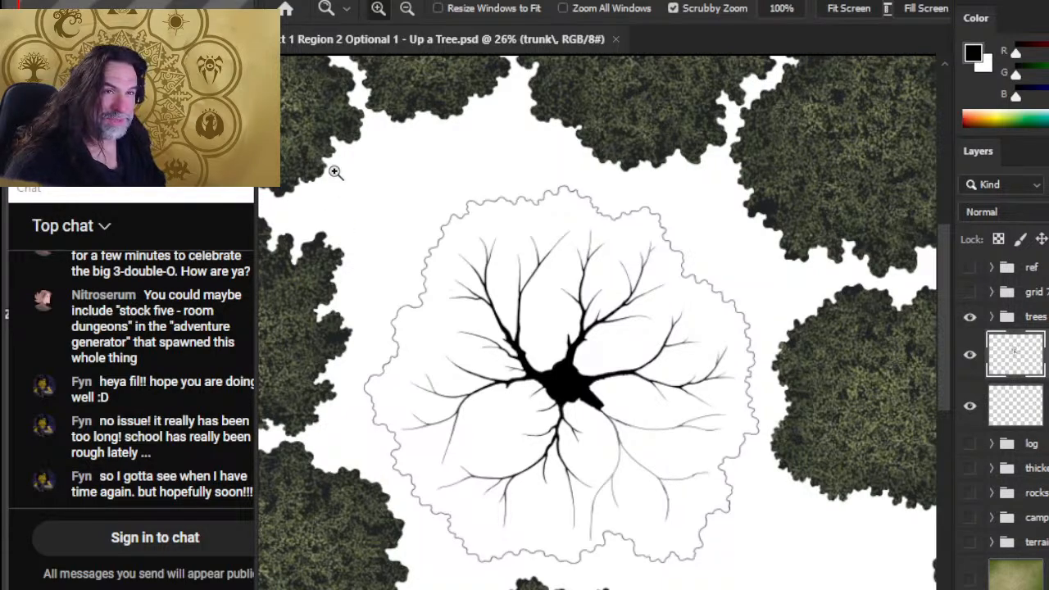
key(alt+Tab)
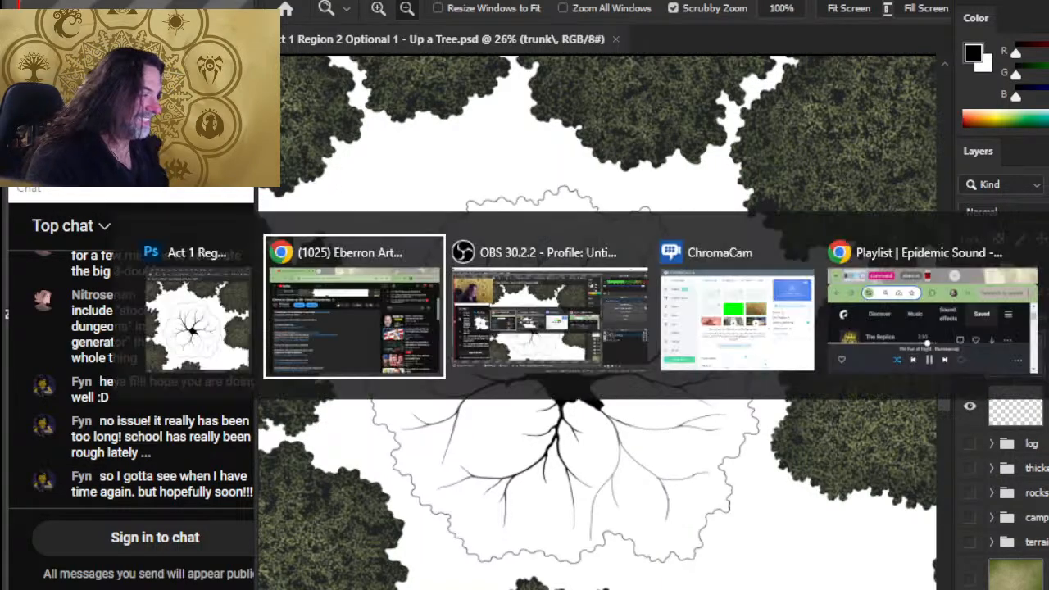